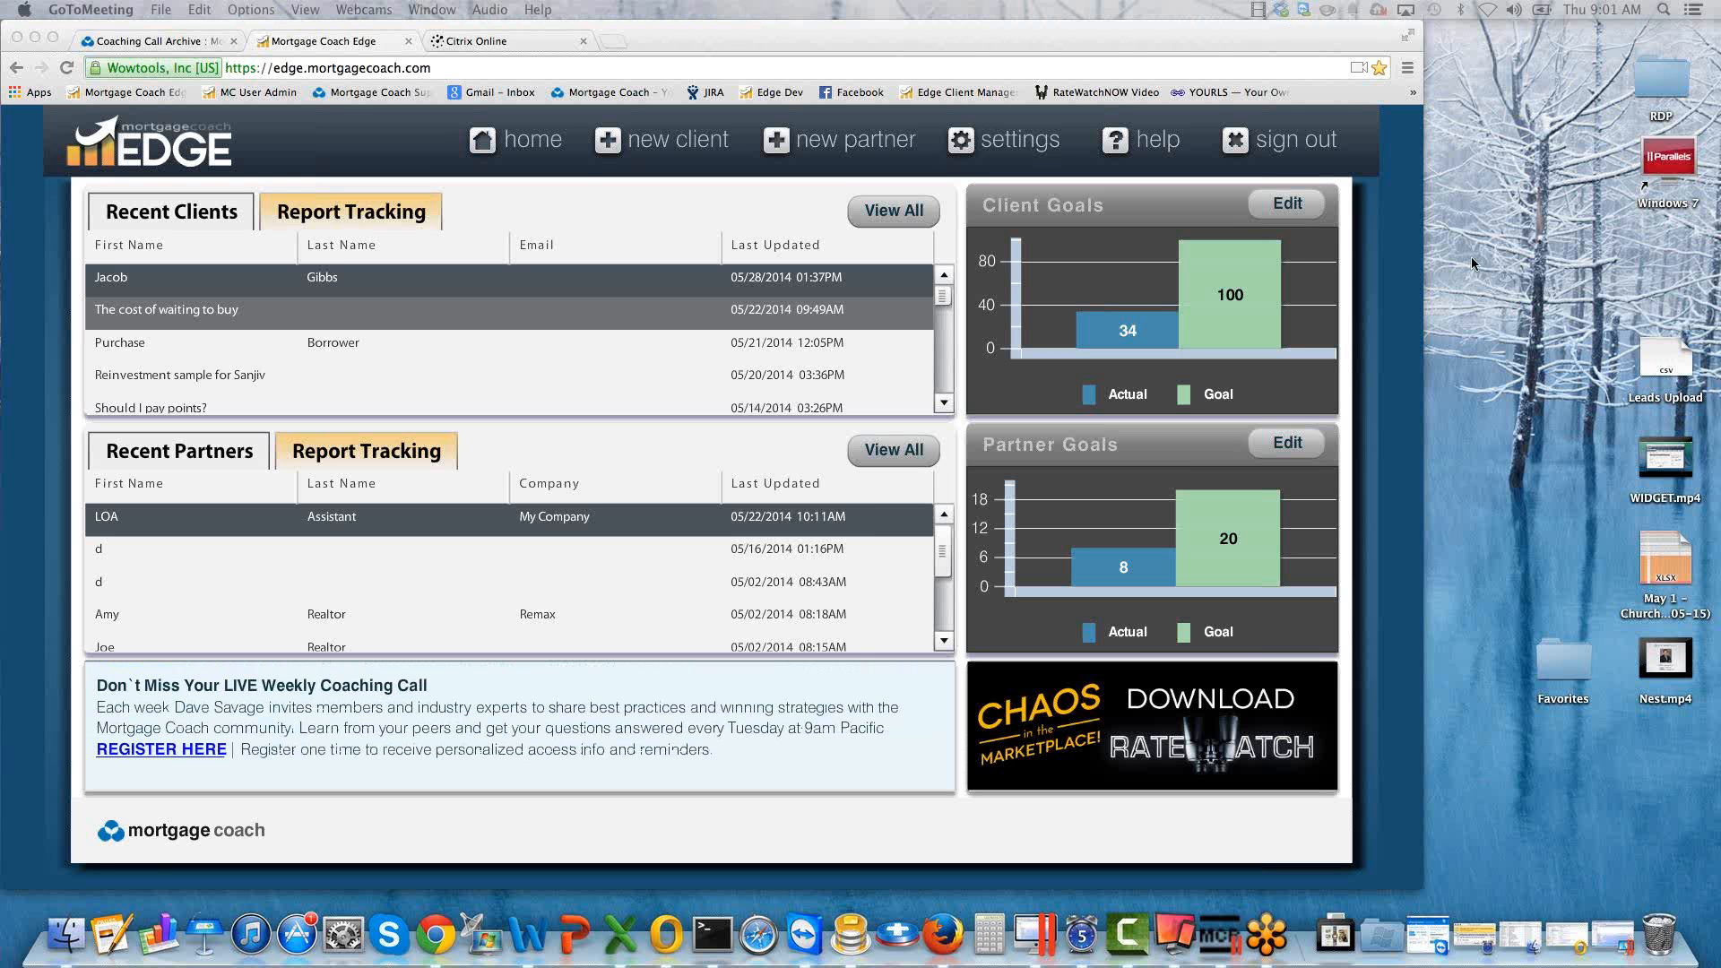
Open the contact information in the account settings and re-enter the cell phone number.
left_click(572, 195)
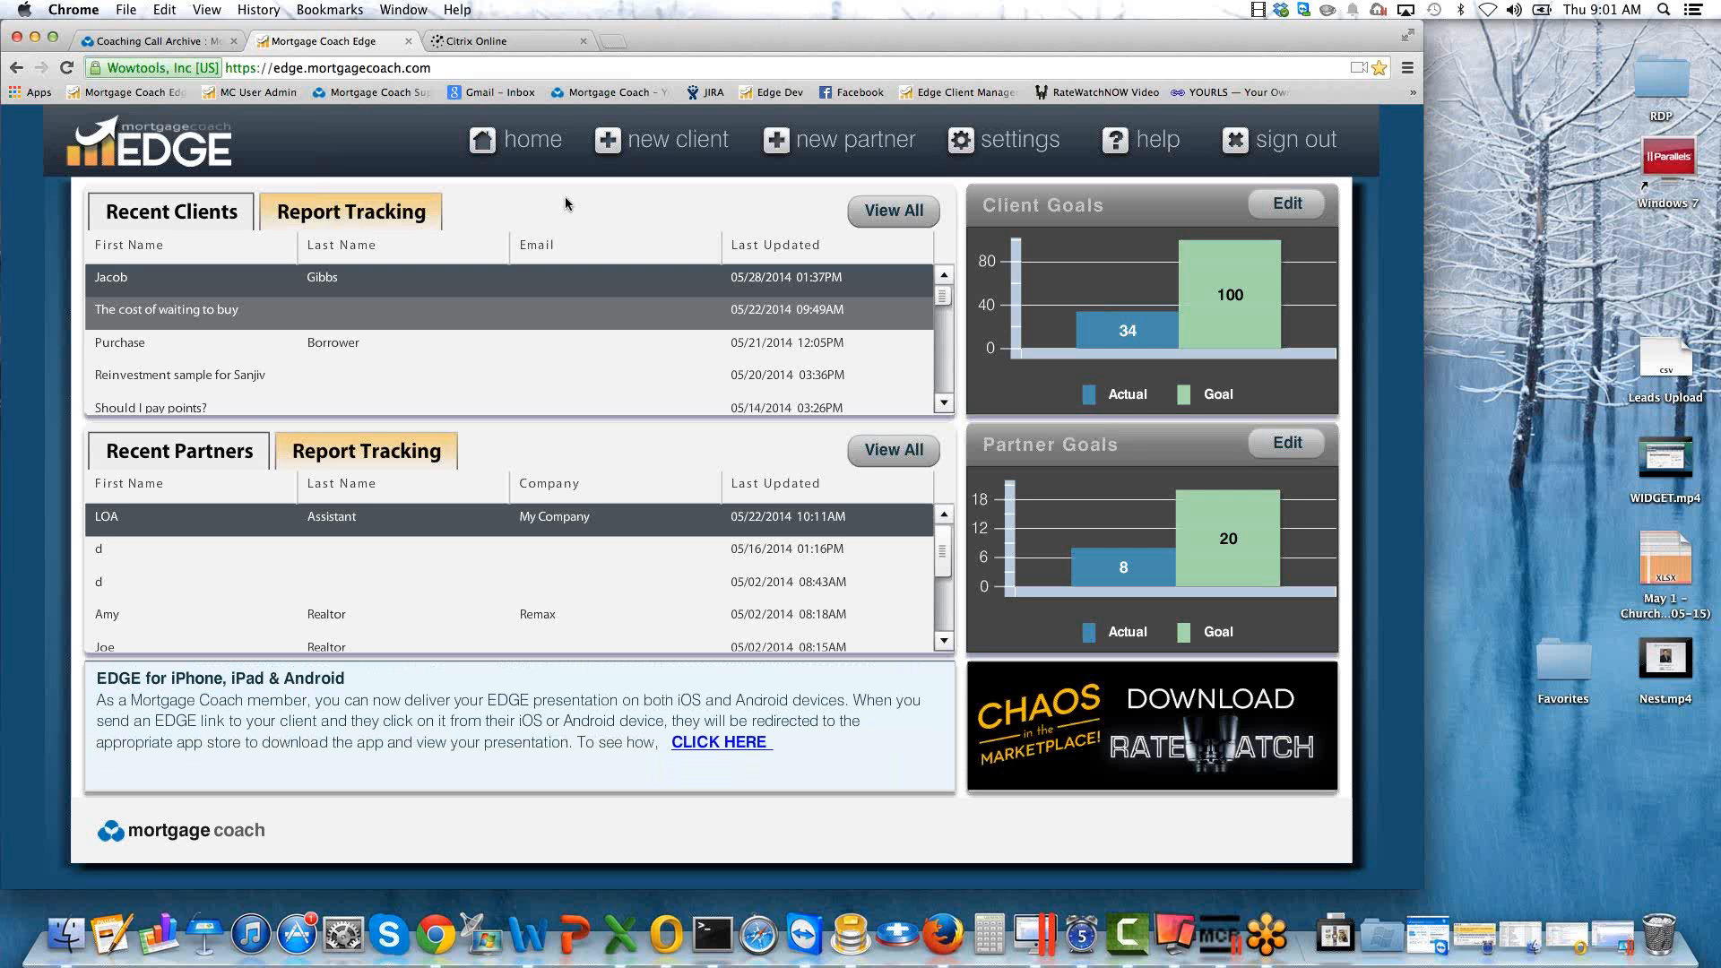
left_click(1009, 146)
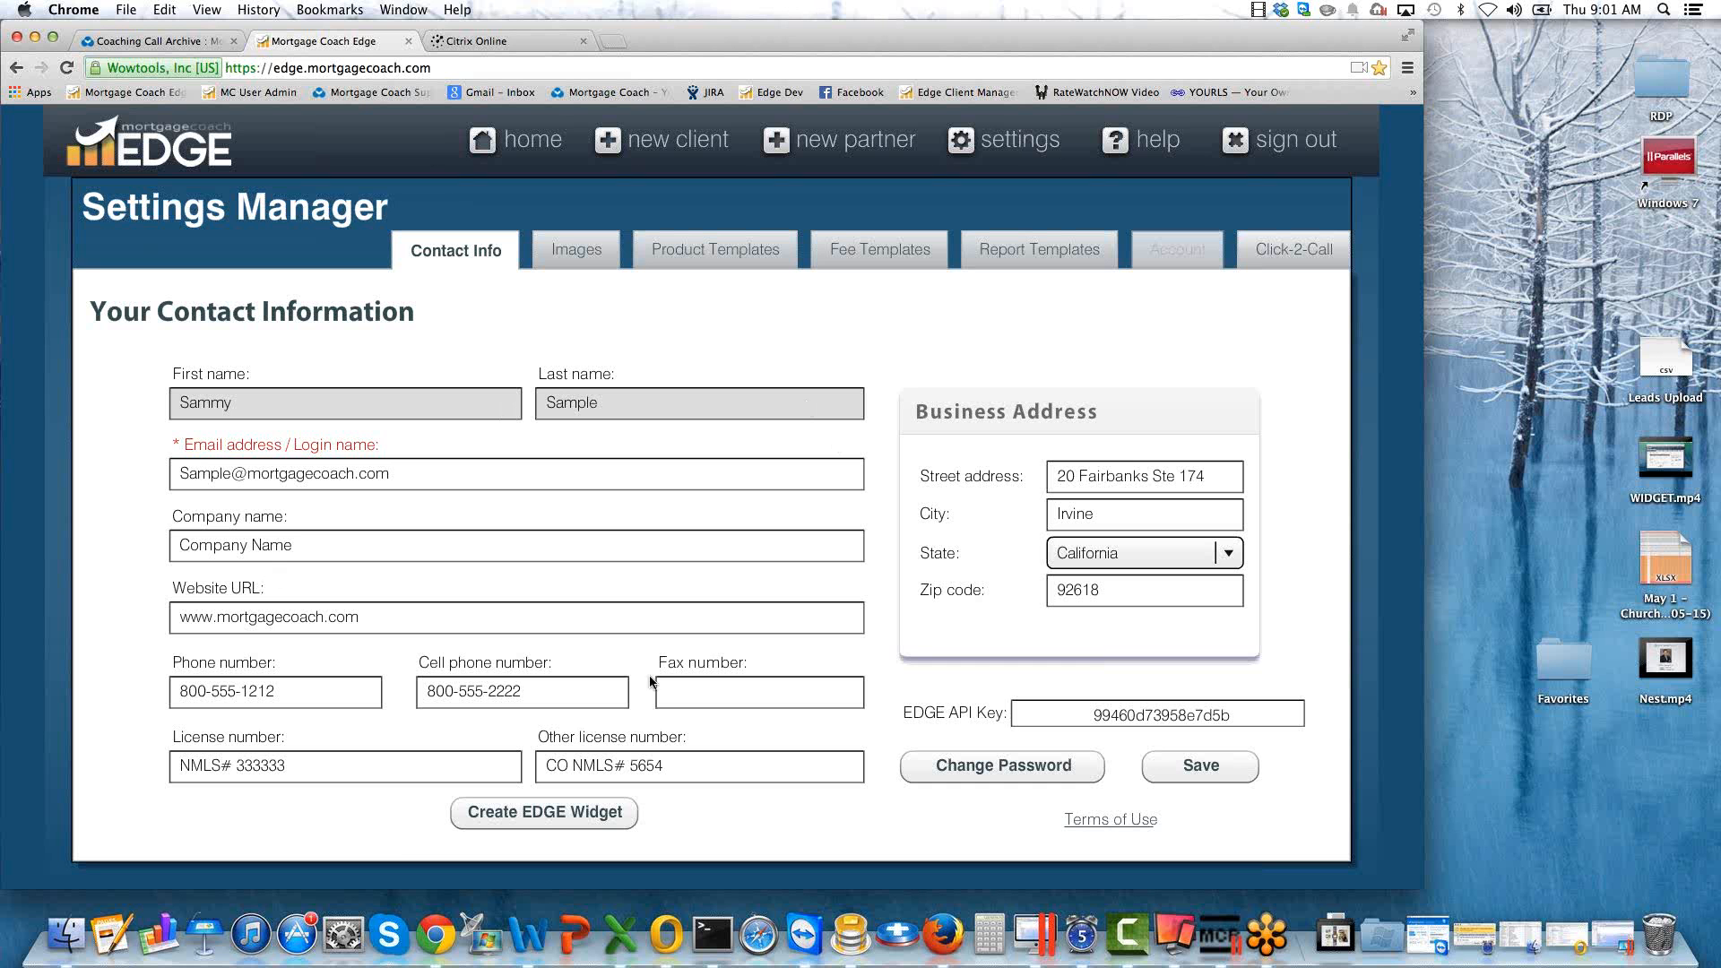
left_click_drag(526, 696, 397, 687)
key("super+c")
key("BackSpace")
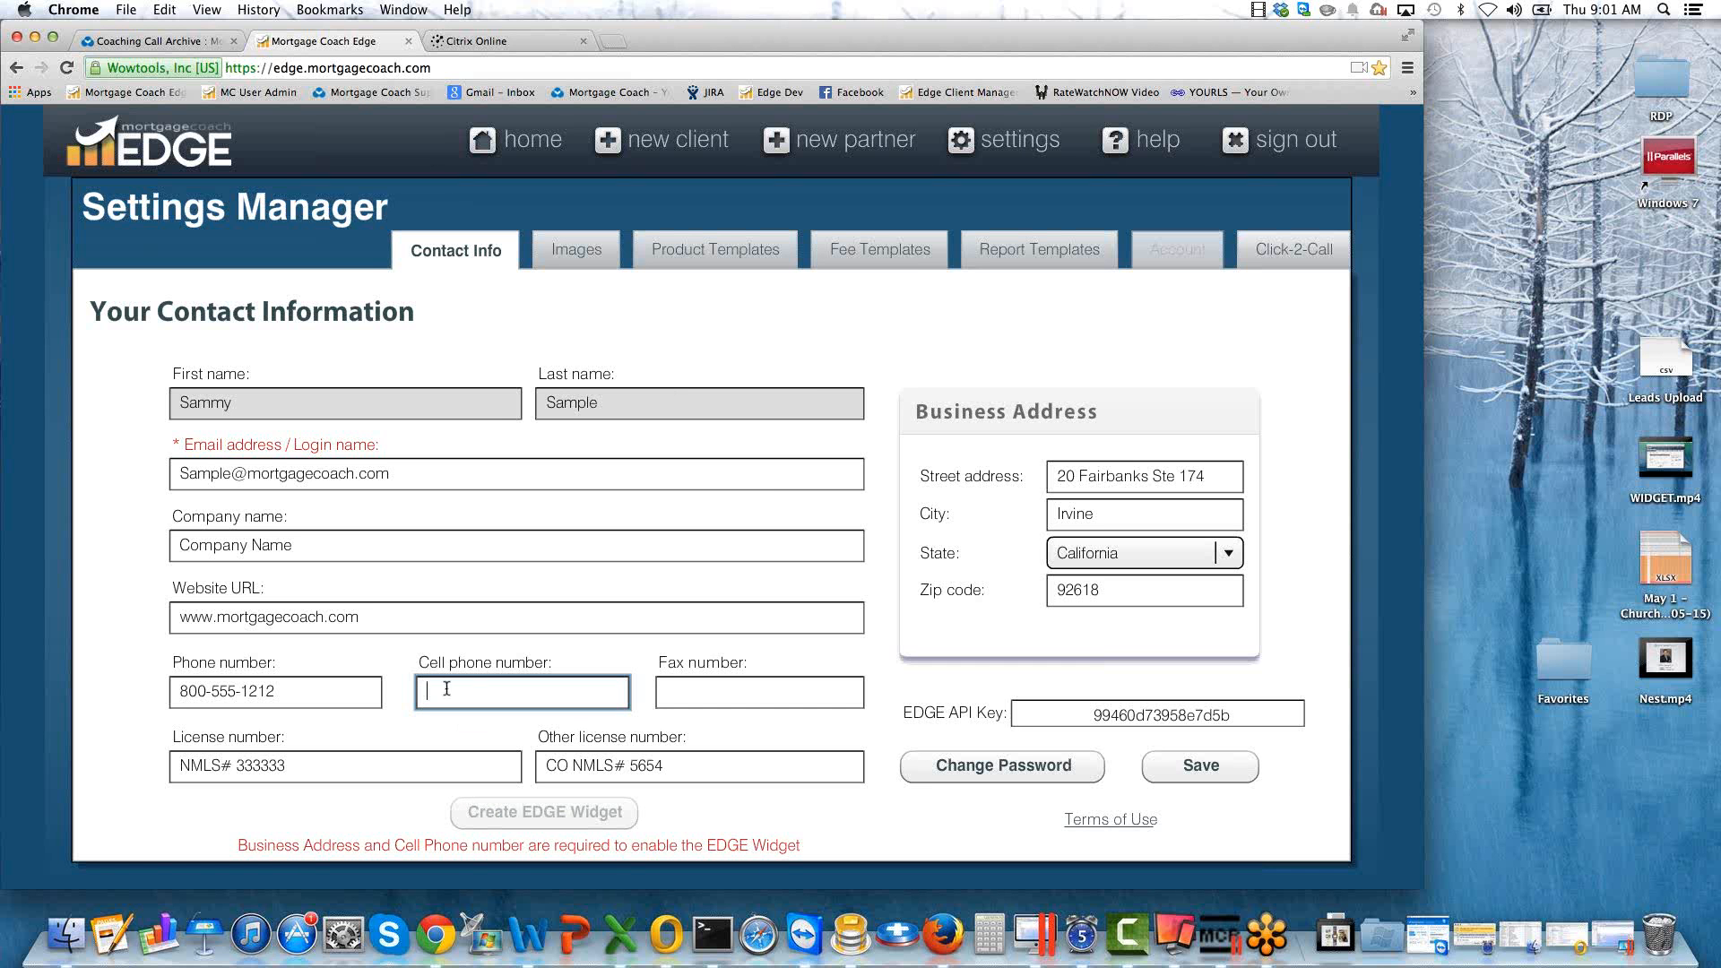
key("super+v")
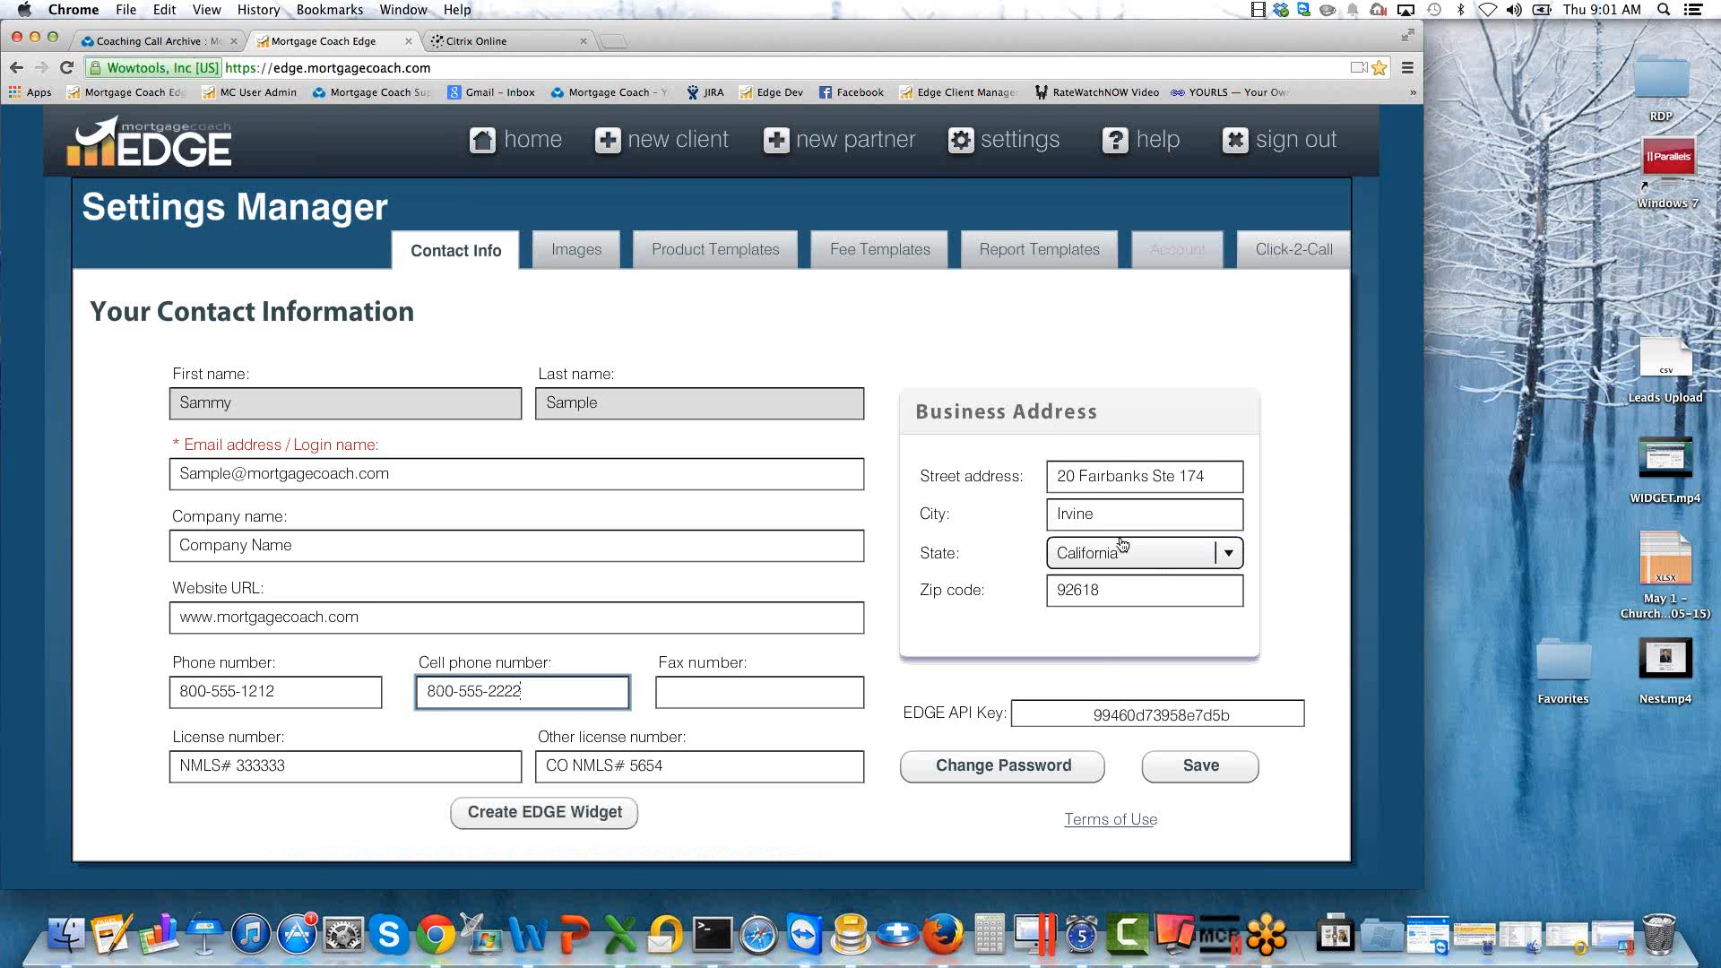
Start creating an EDGE widget and save its form options with the default notifications, display items and texts.
left_click(537, 816)
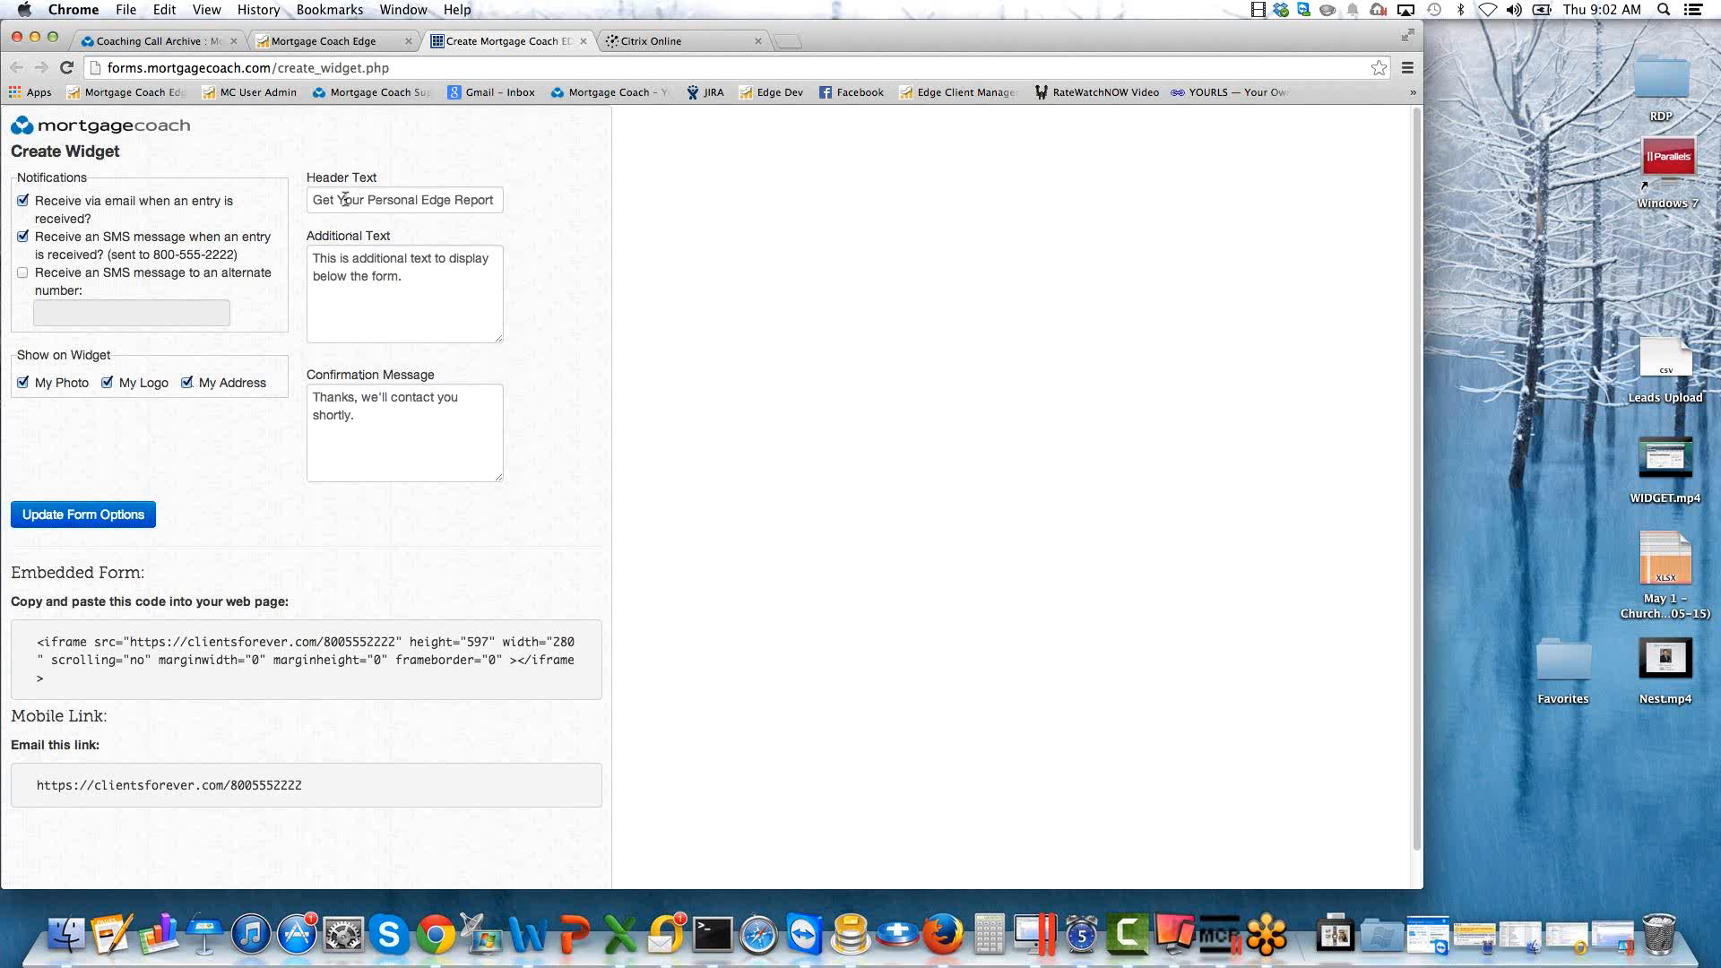
left_click(85, 516)
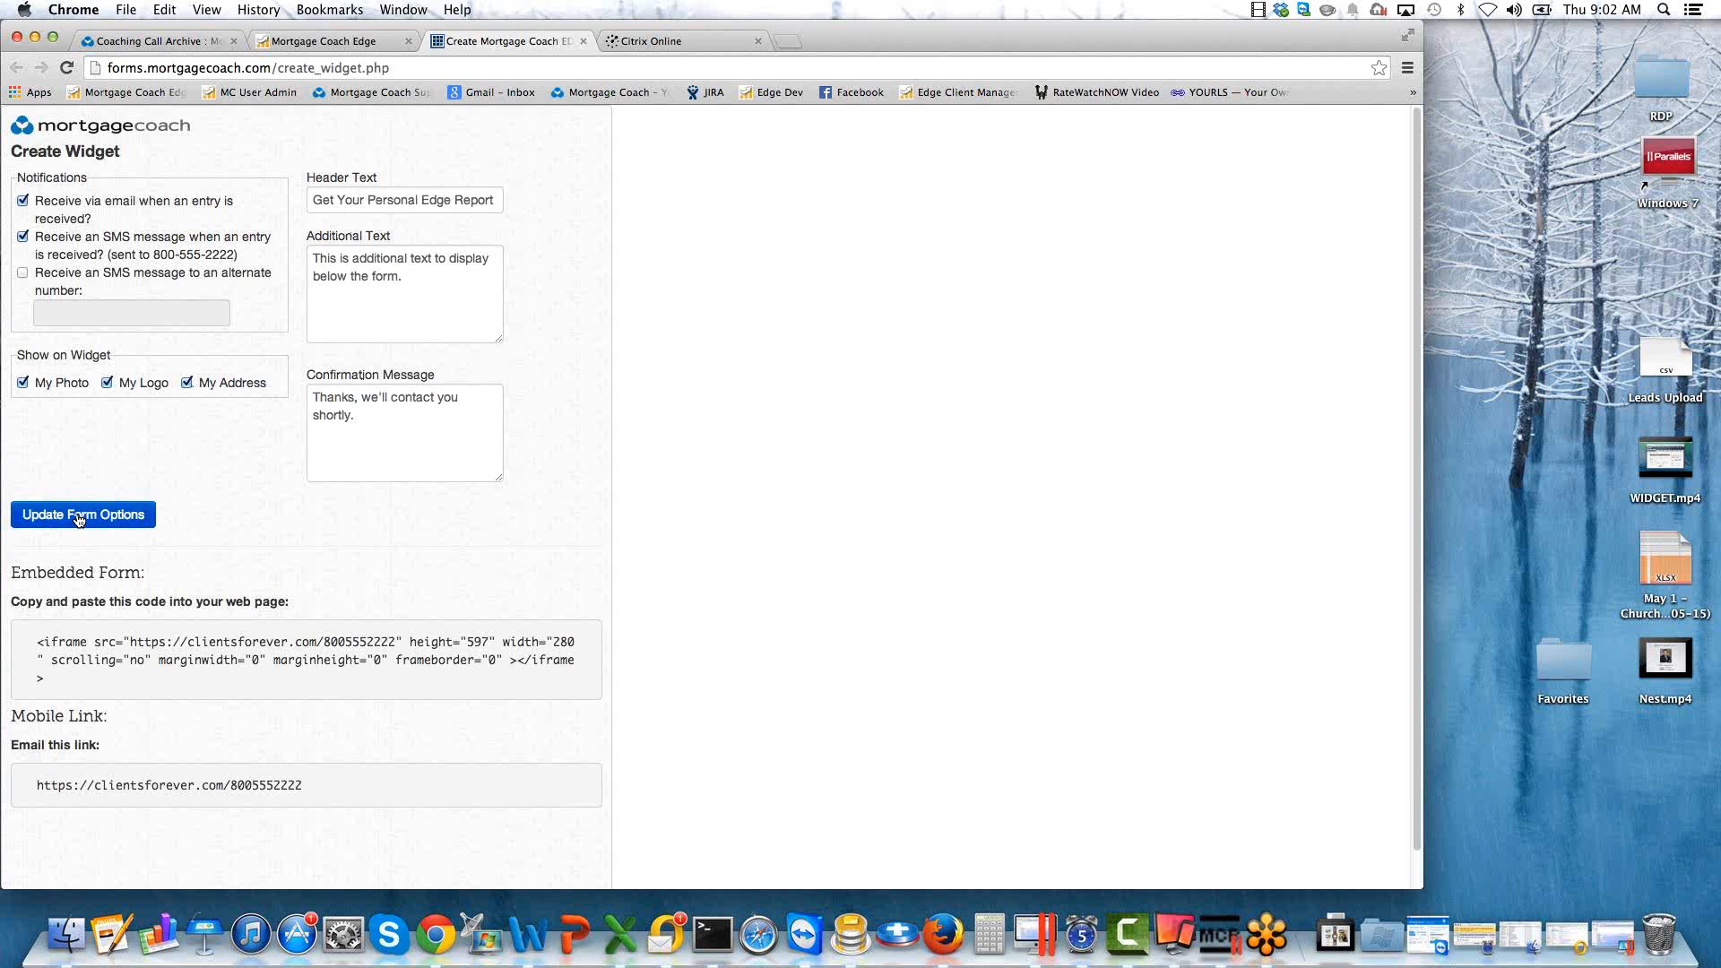
right_click(238, 317)
left_click(224, 753)
Copy the widget's mobile link and load it in the Citrix Online browser tab.
left_click_drag(304, 787, 36, 786)
key("super+c")
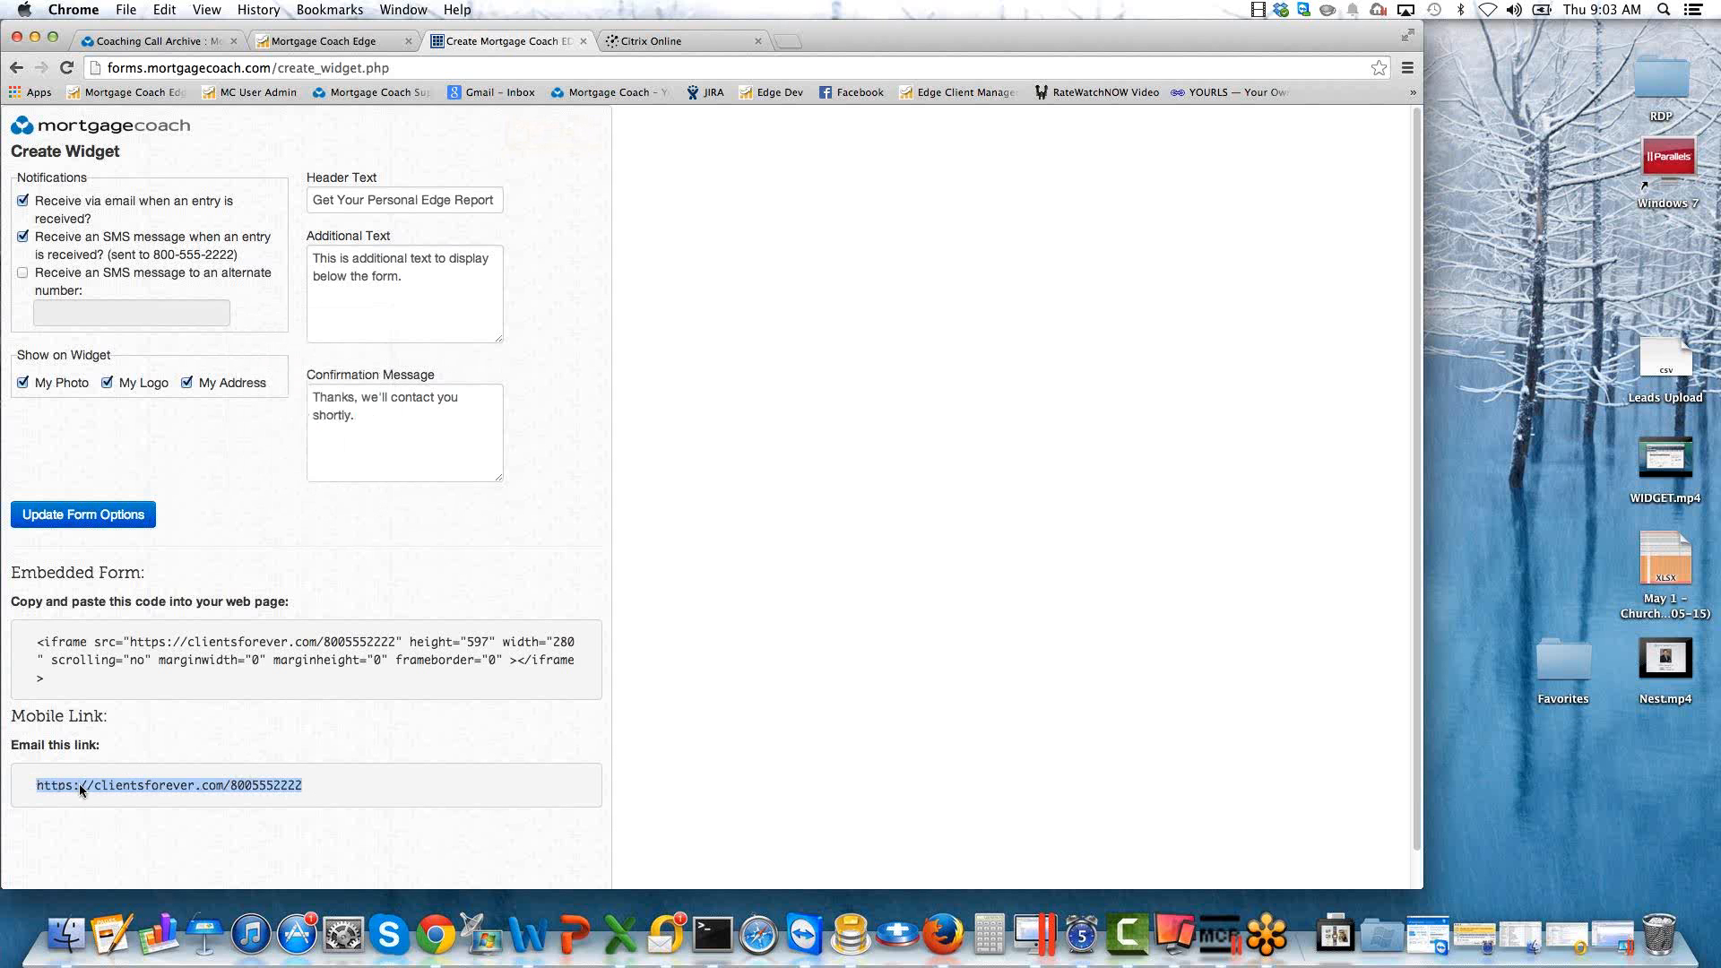
right_click(79, 785)
left_click(127, 704)
left_click(628, 41)
left_click(578, 67)
key("super+v")
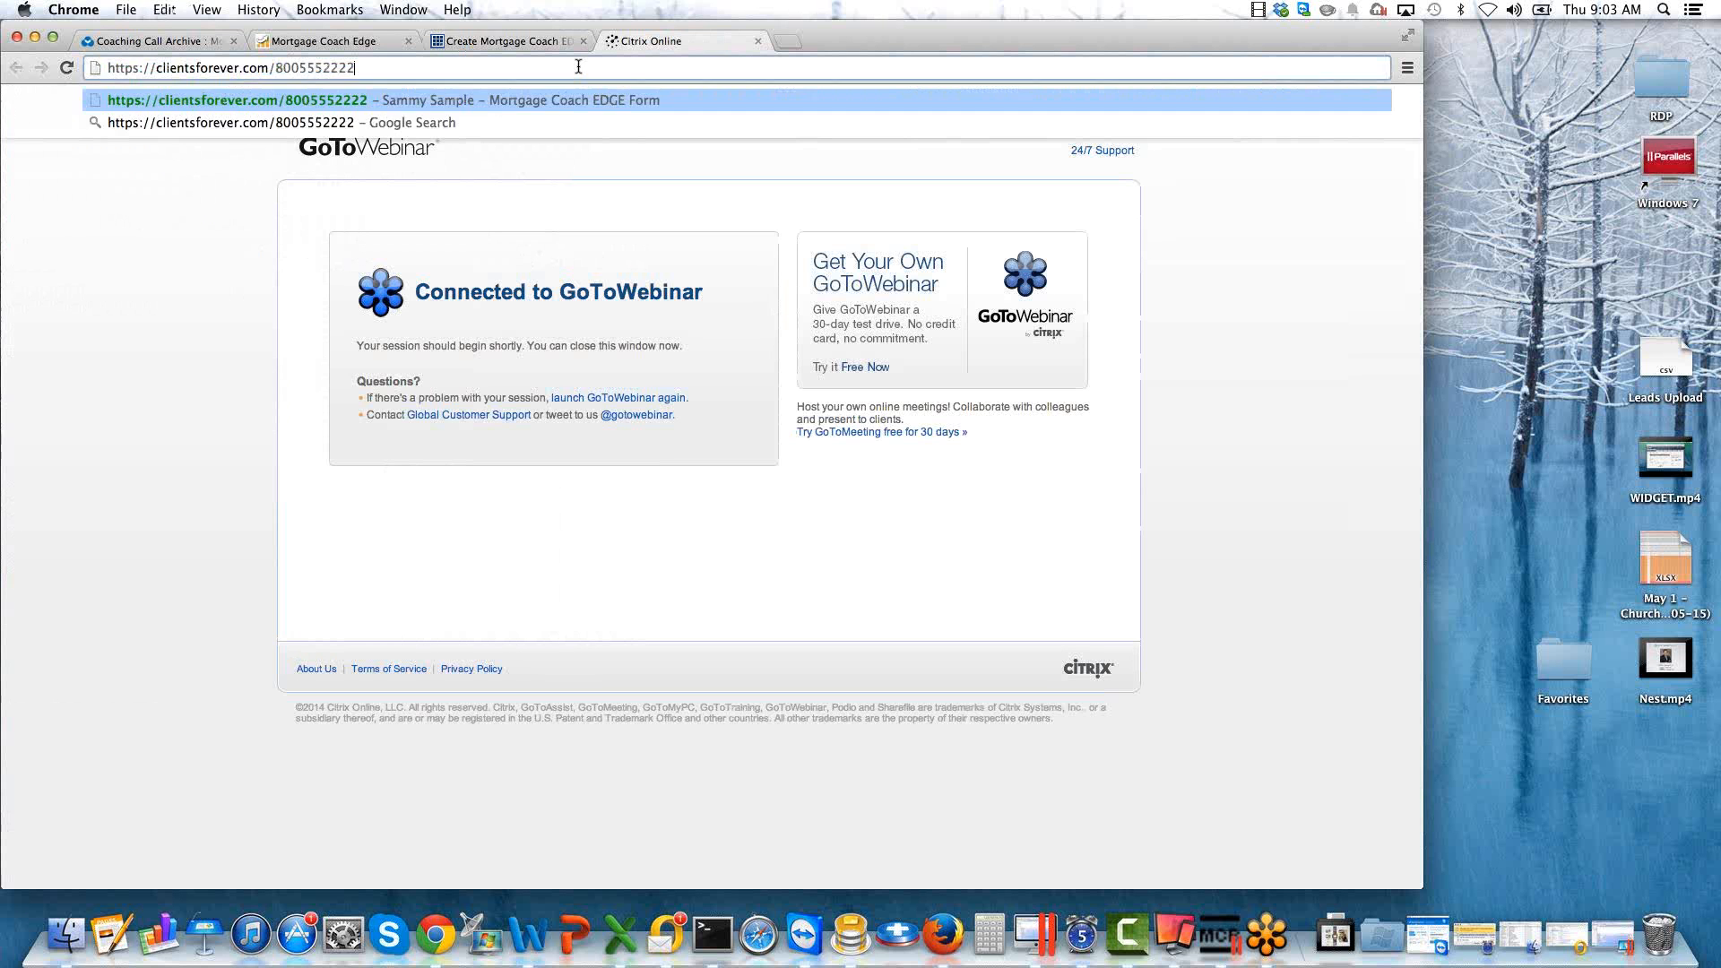
key("Return")
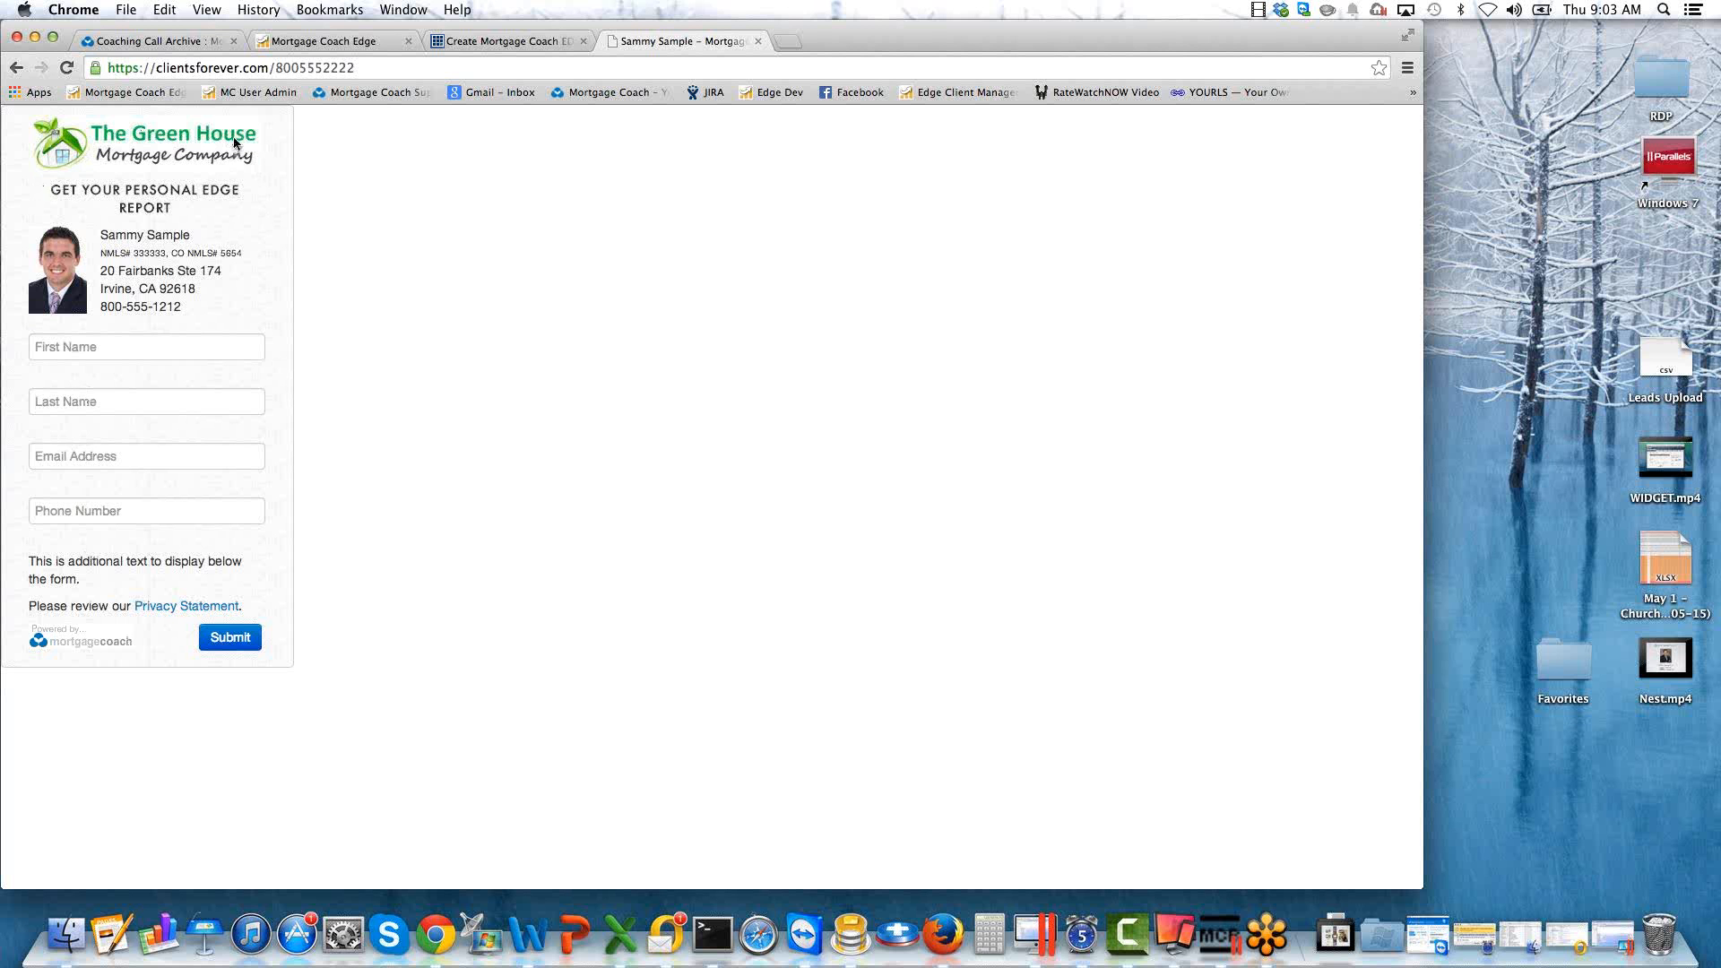
Examine the live widget form's header, contact details, entry fields and web address.
left_click(101, 348)
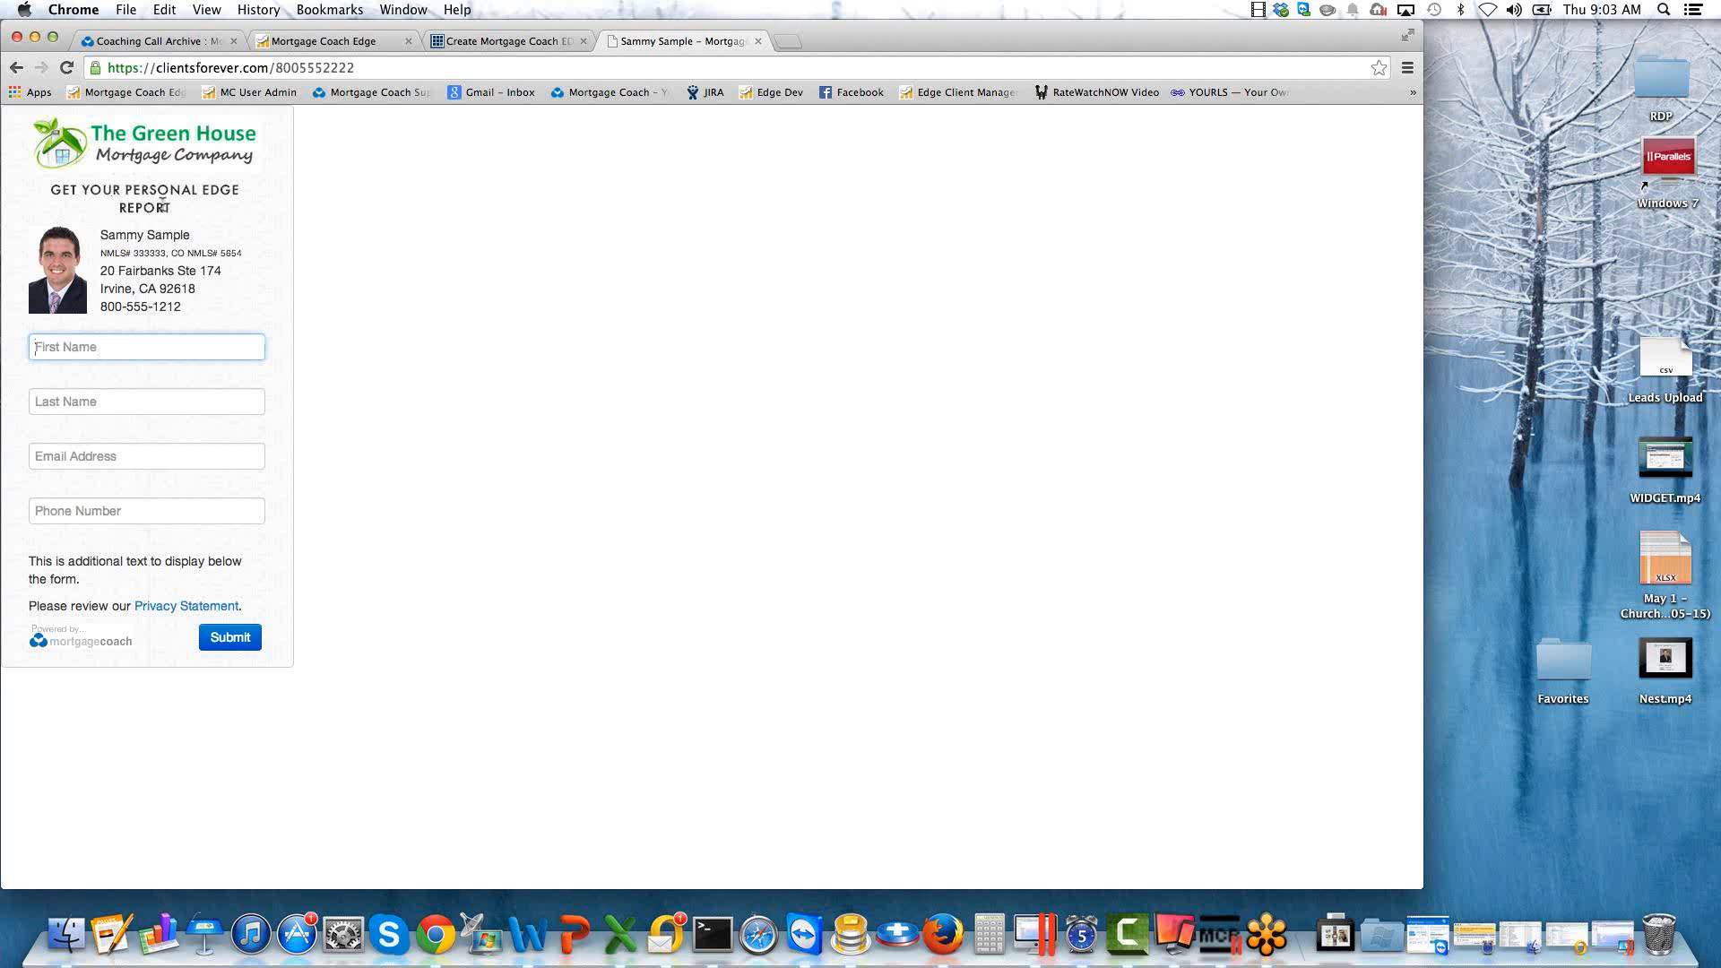
left_click_drag(169, 207, 57, 186)
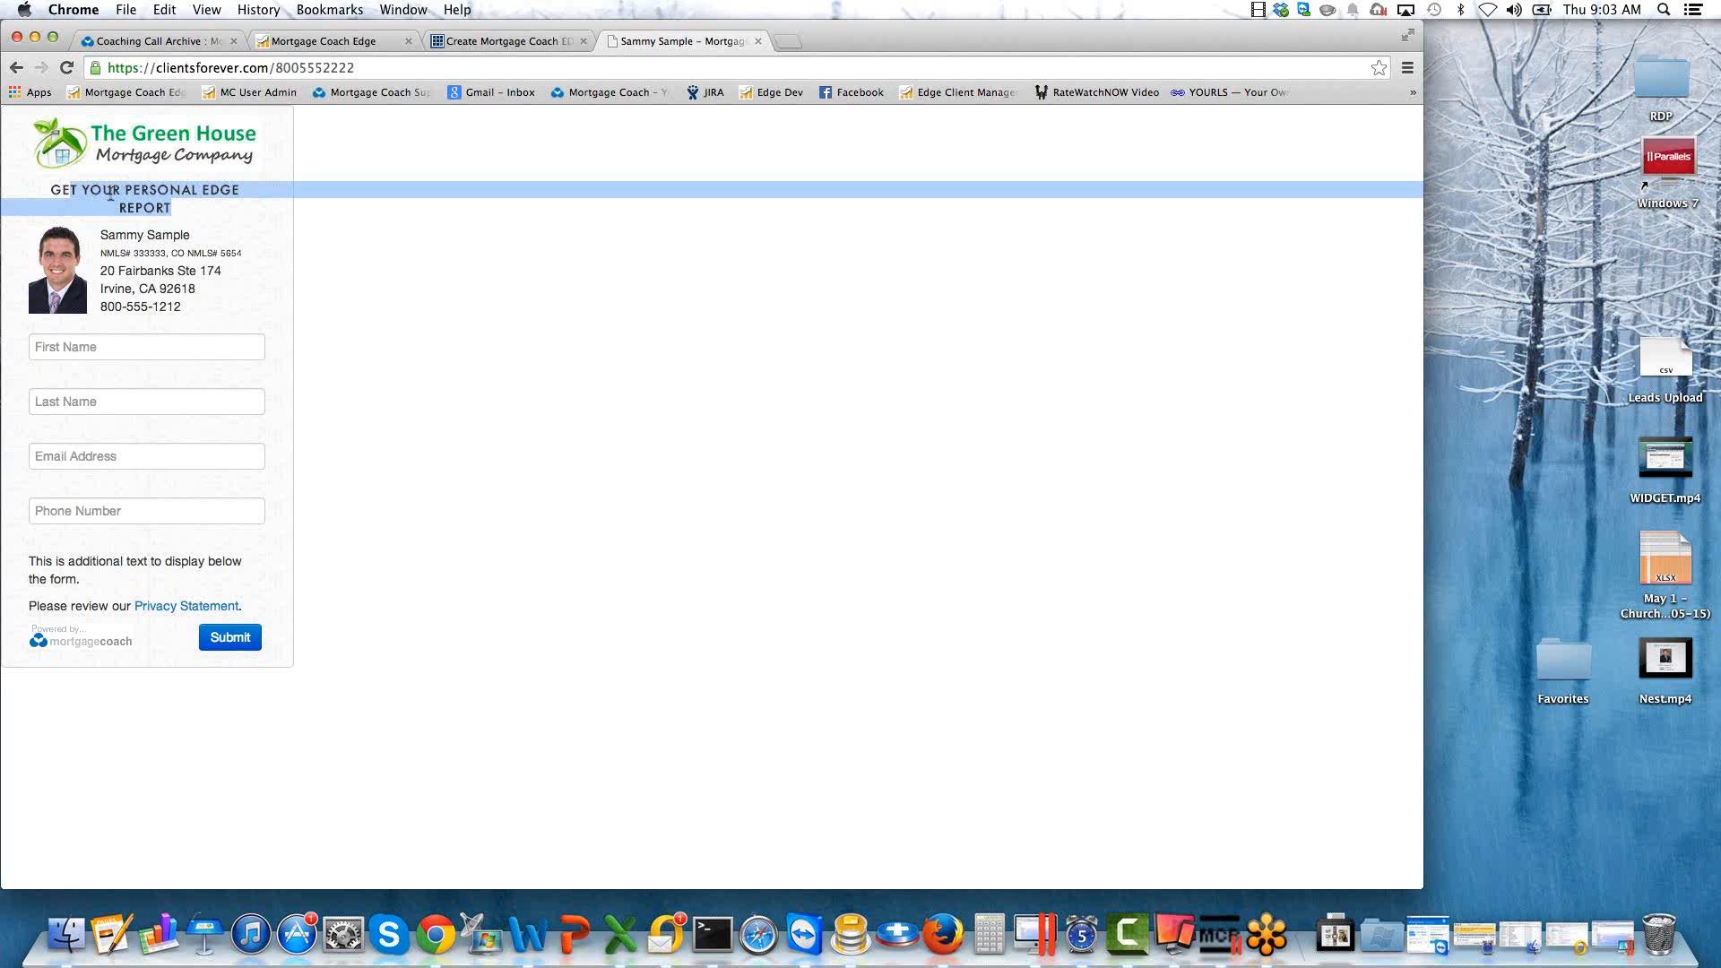
left_click(192, 246)
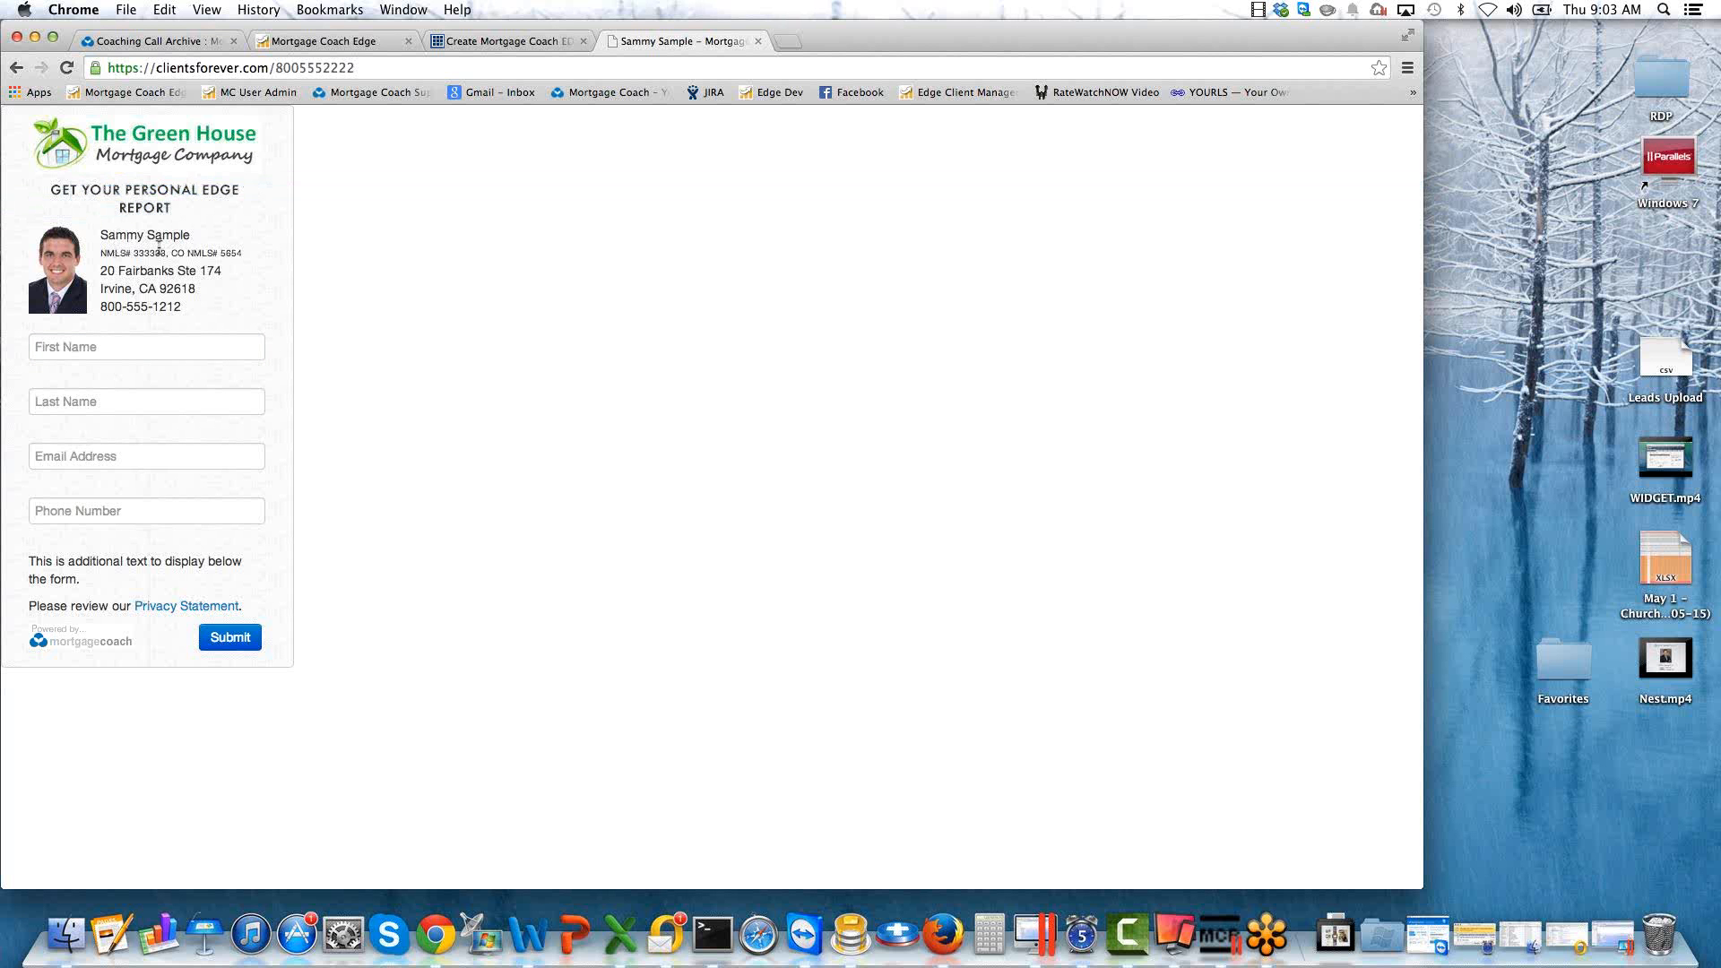
left_click_drag(83, 242, 125, 301)
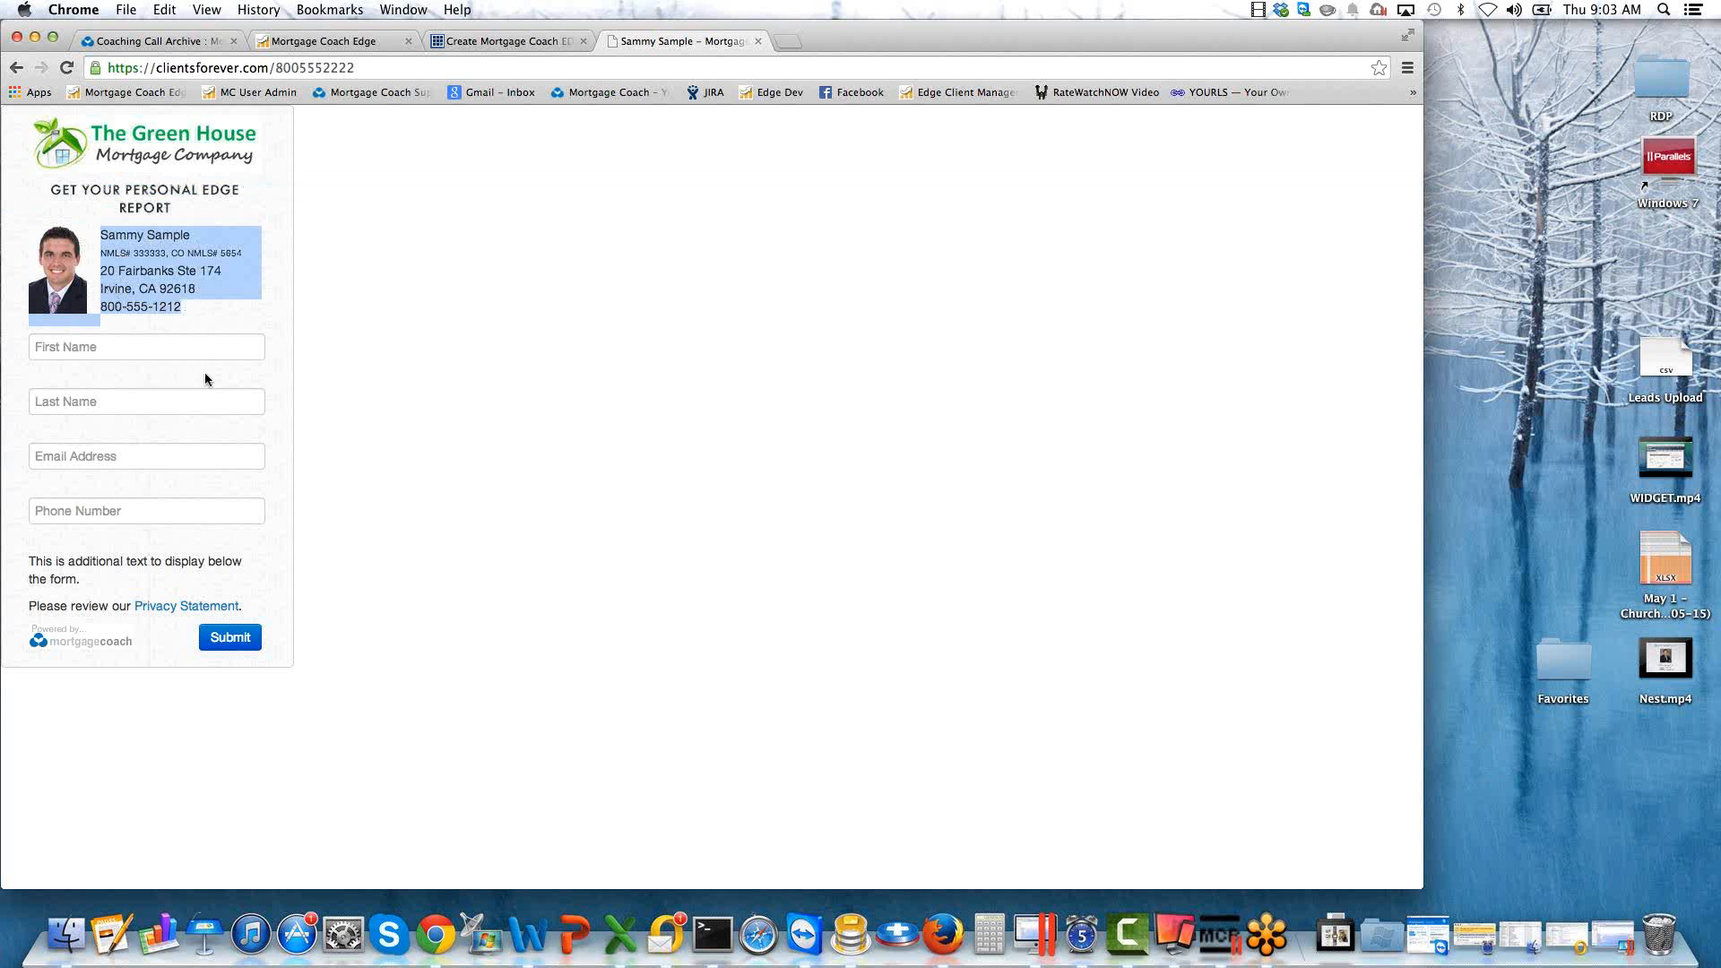
left_click(360, 69)
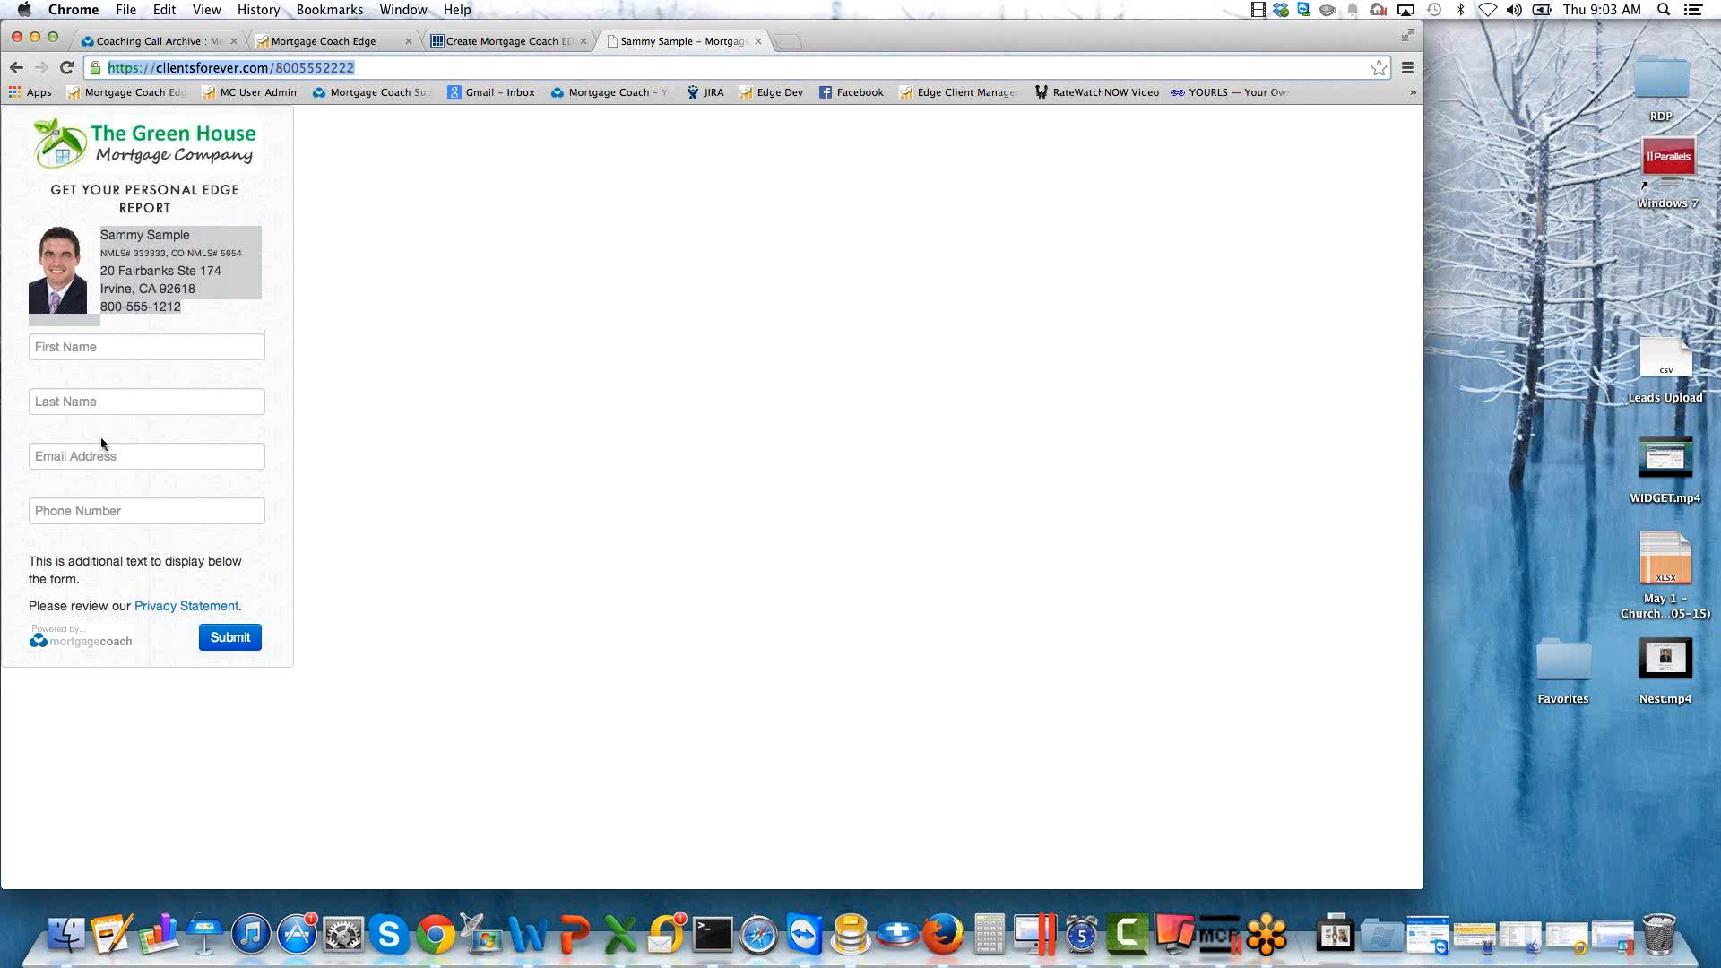
left_click(108, 347)
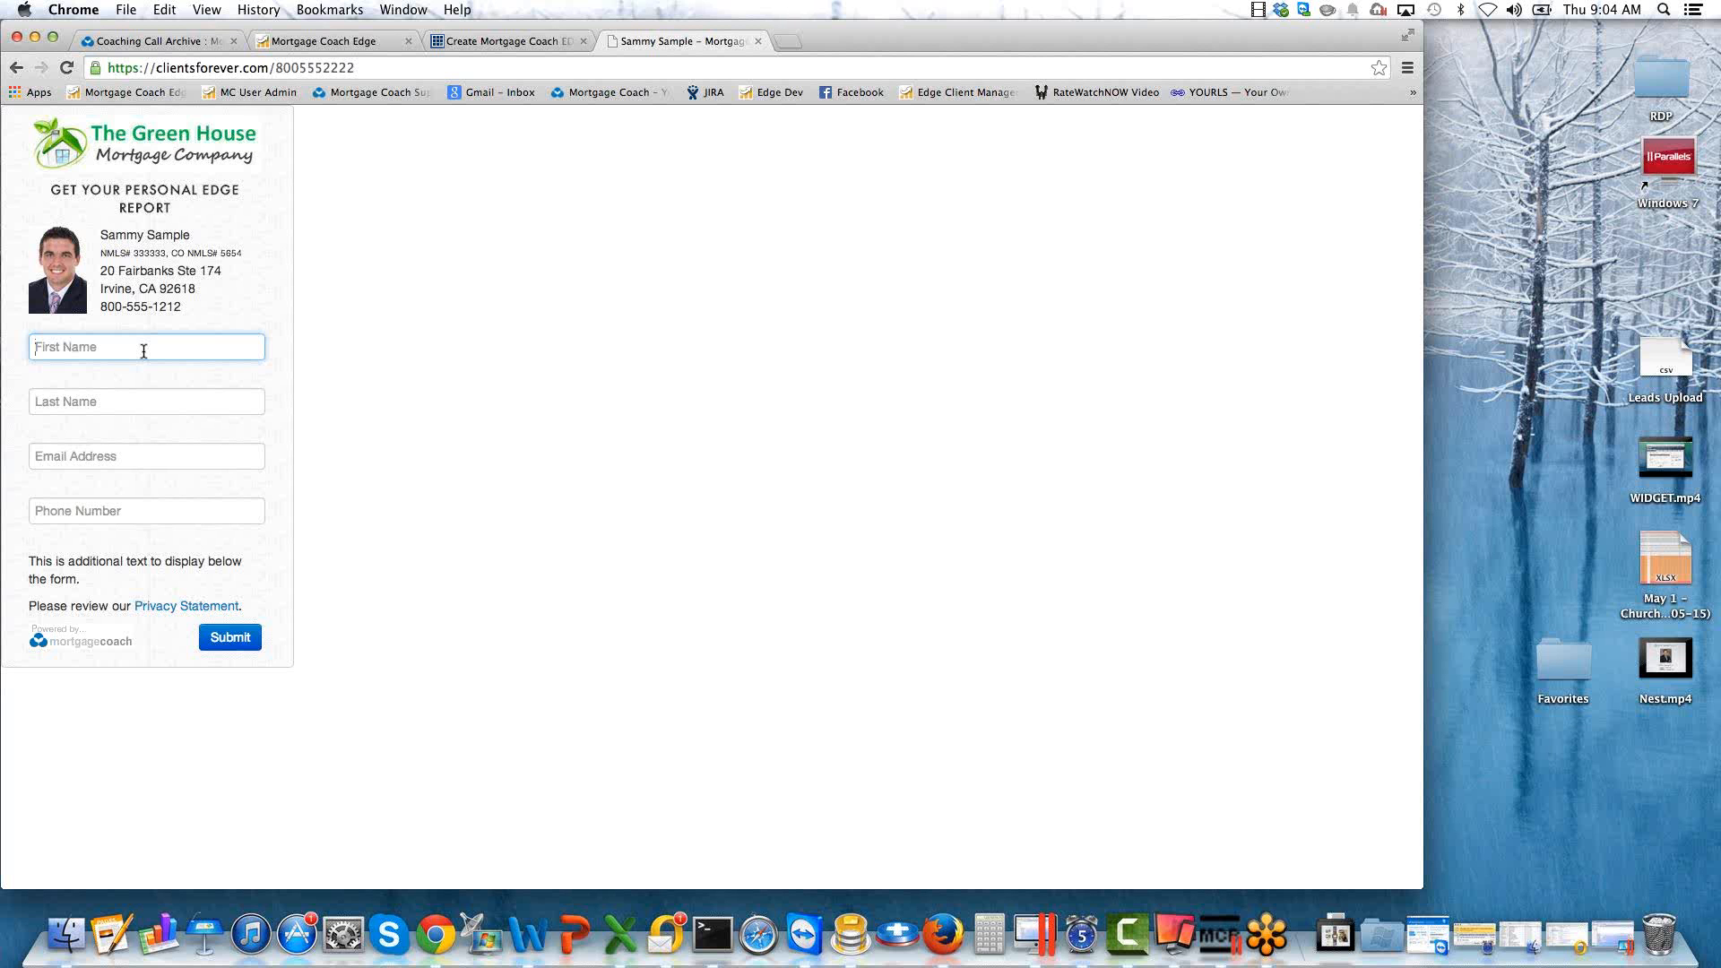
left_click(356, 67)
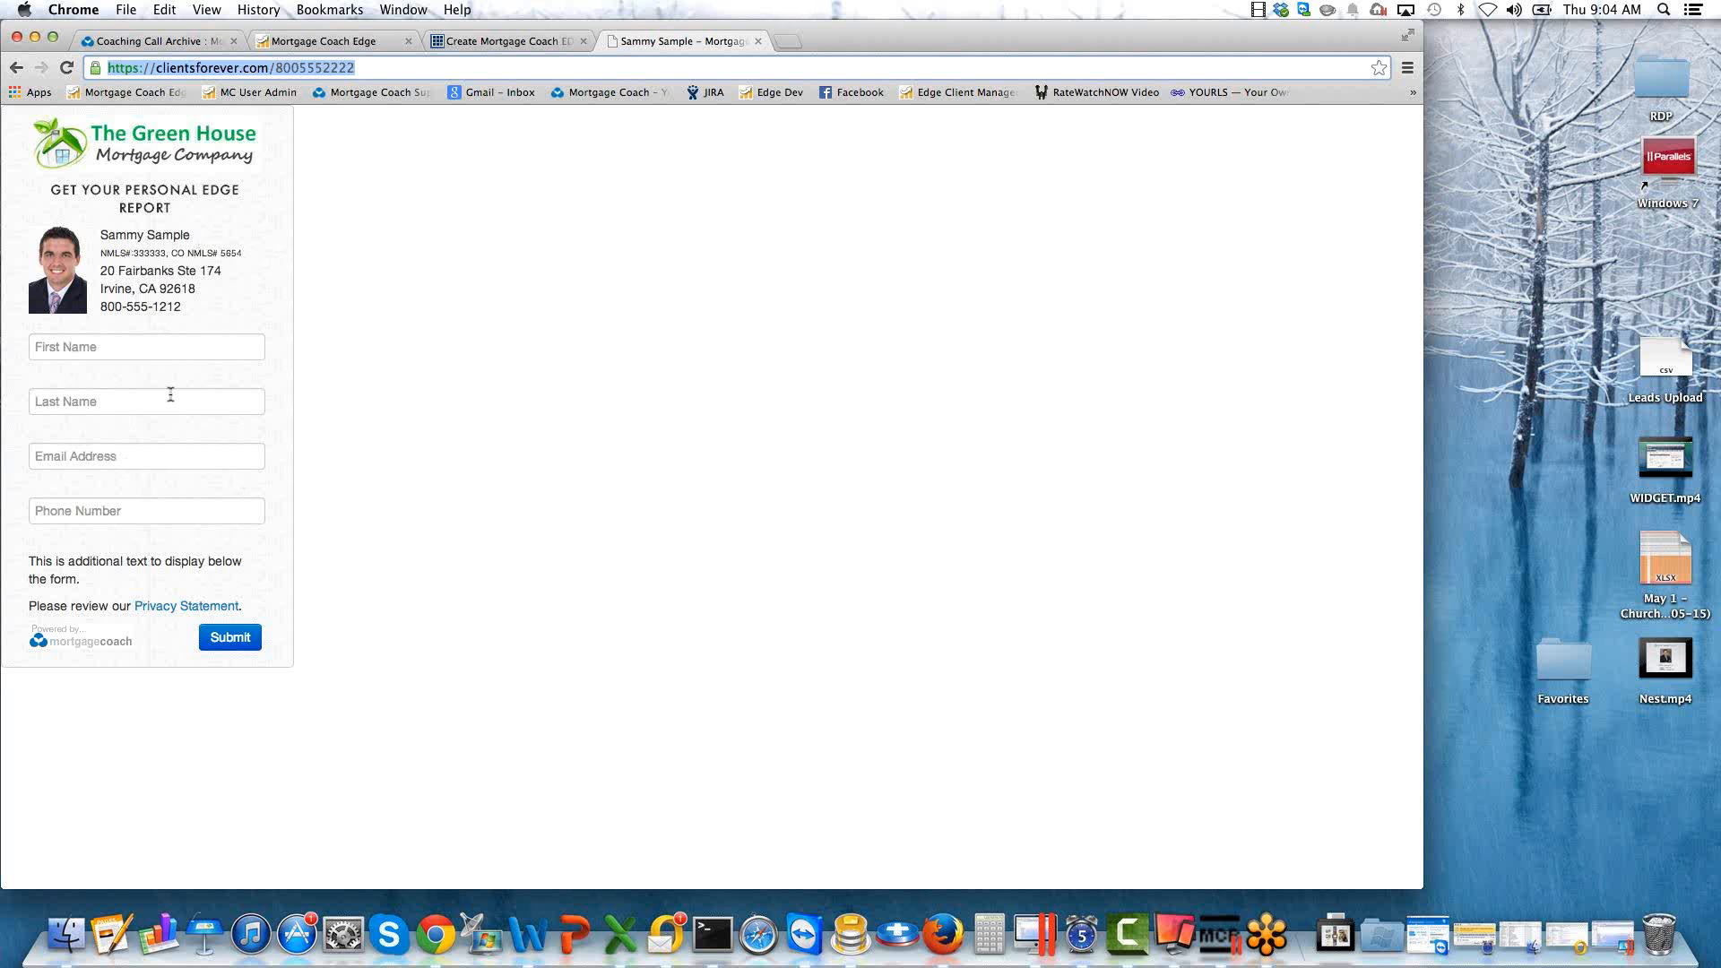
left_click(395, 334)
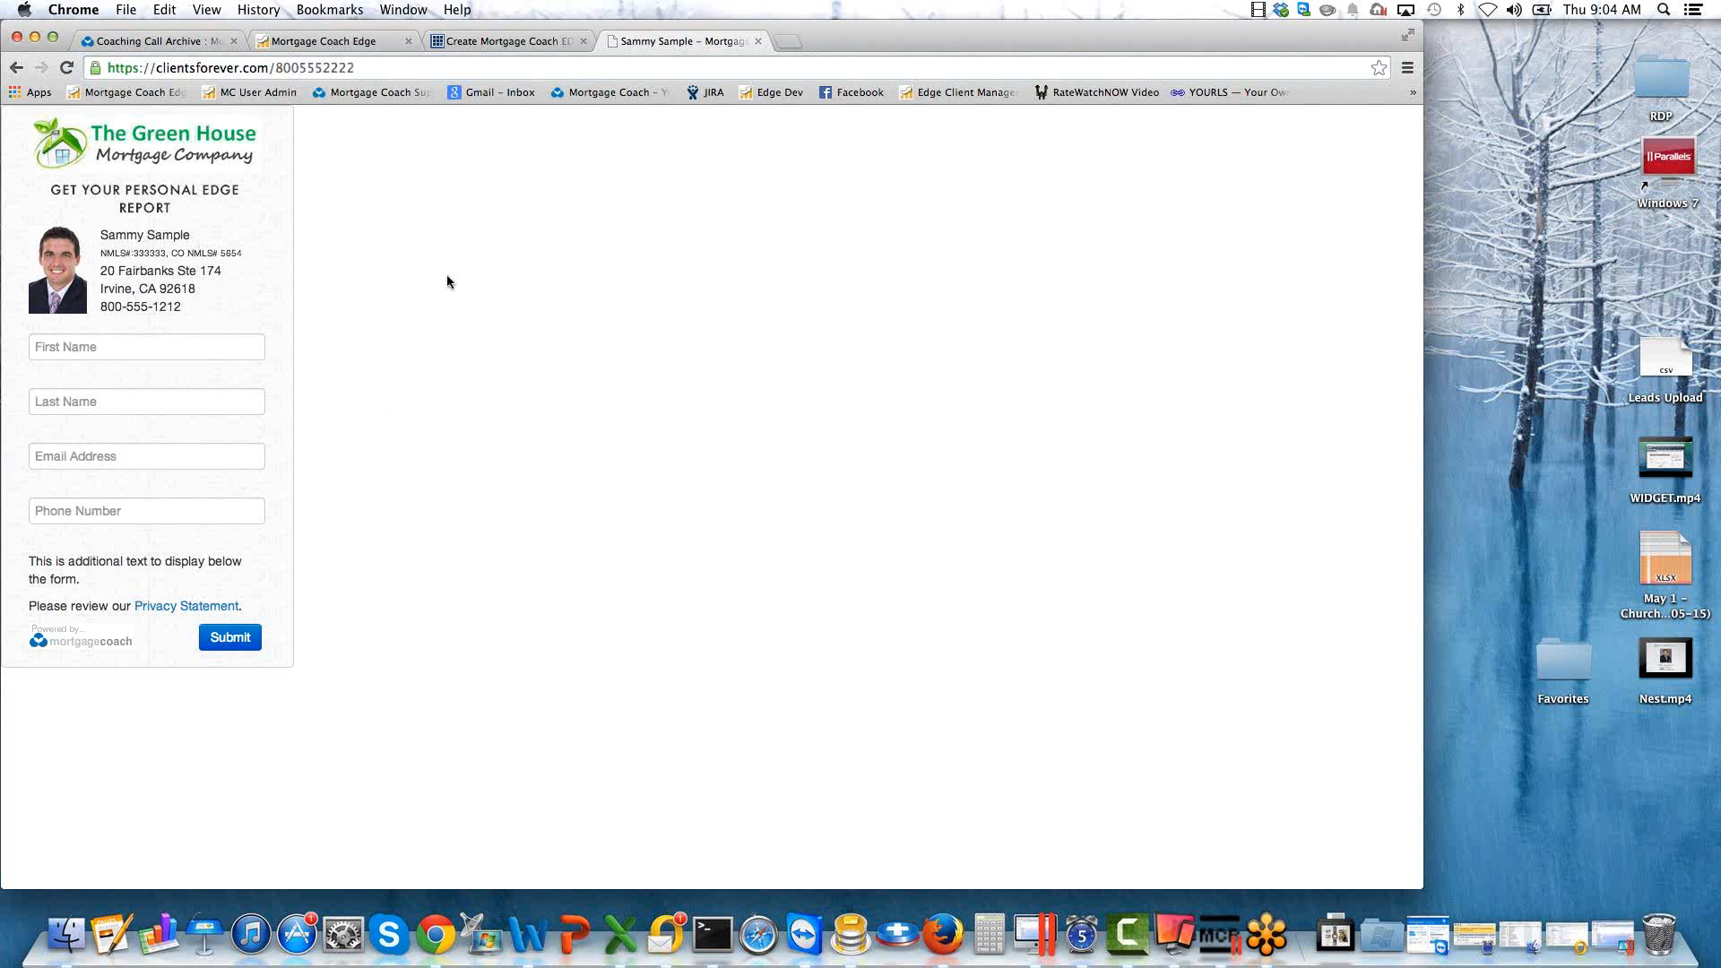
Change the widget's header text to "Get Your Personal Home Loan Options Report".
left_click(507, 42)
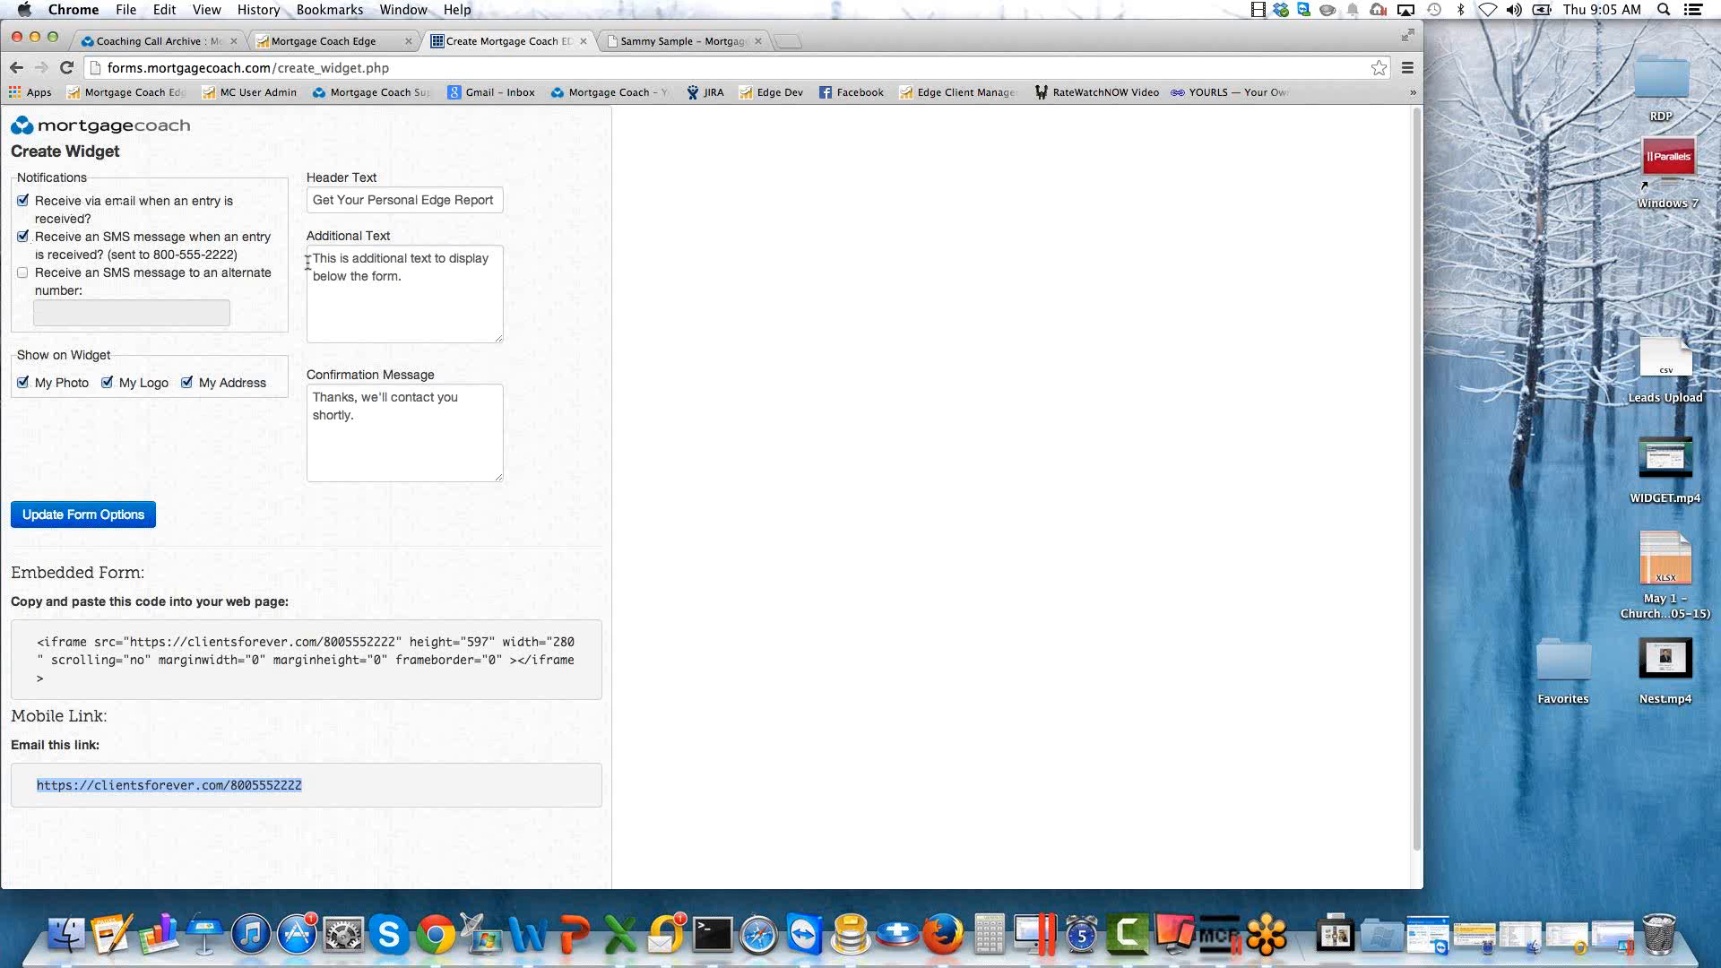
left_click(356, 200)
left_click_drag(313, 201, 511, 202)
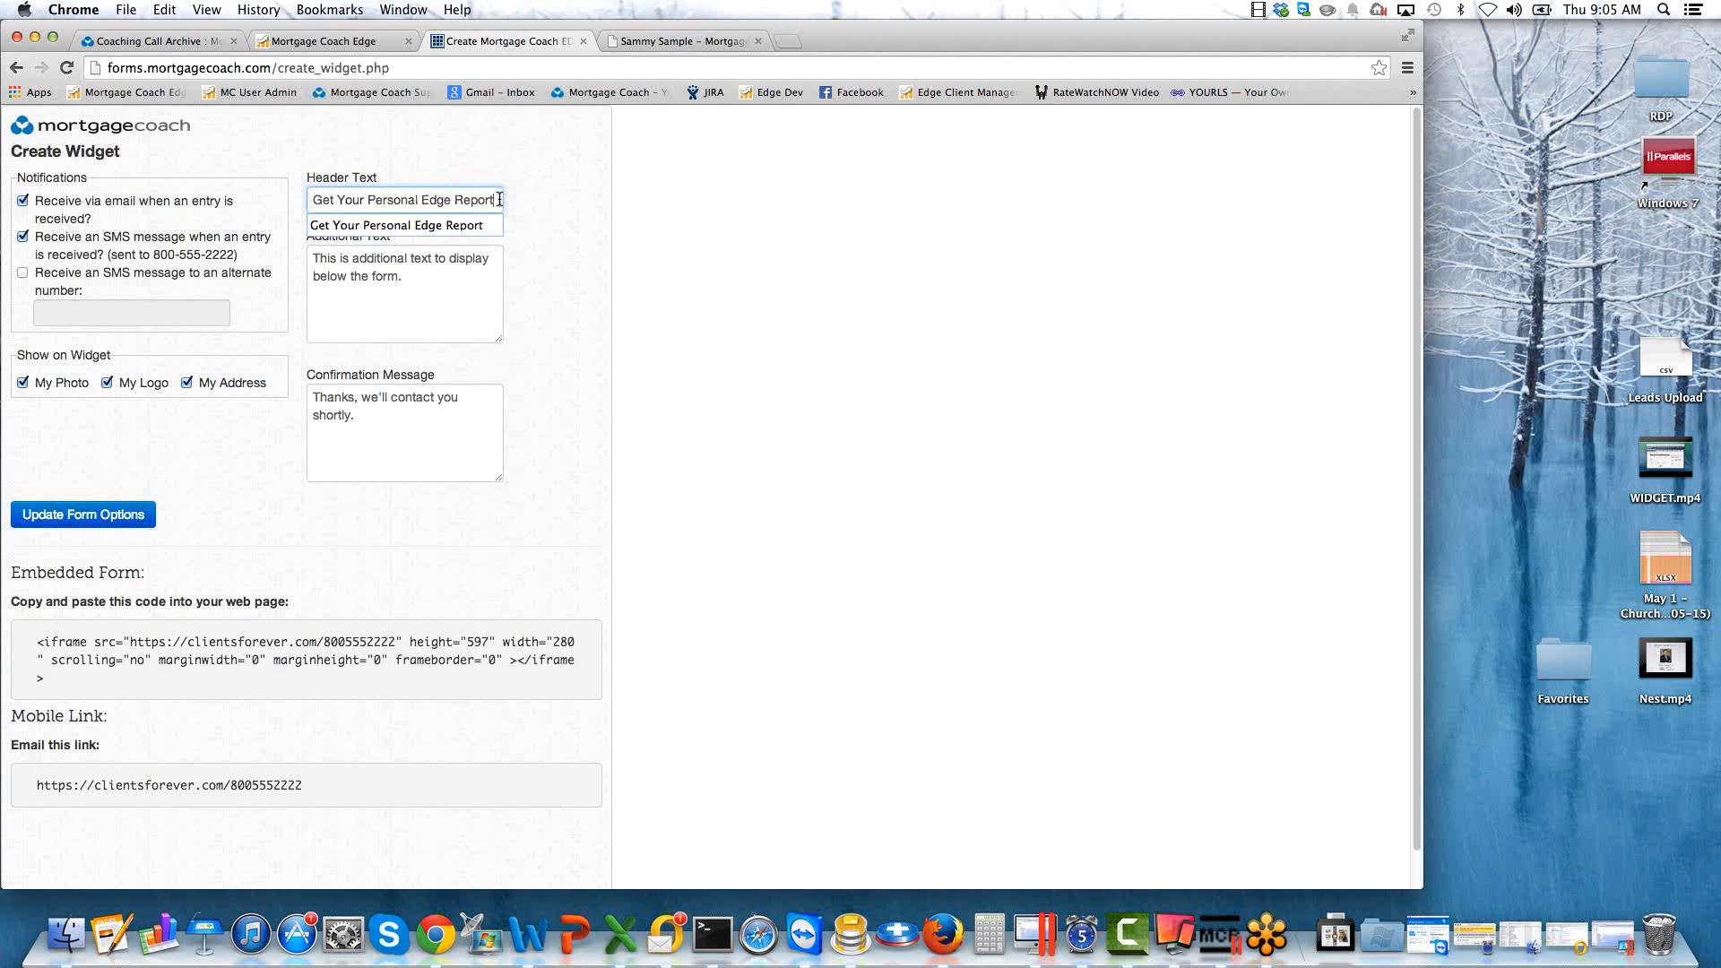
left_click_drag(500, 199, 424, 200)
type("Home ")
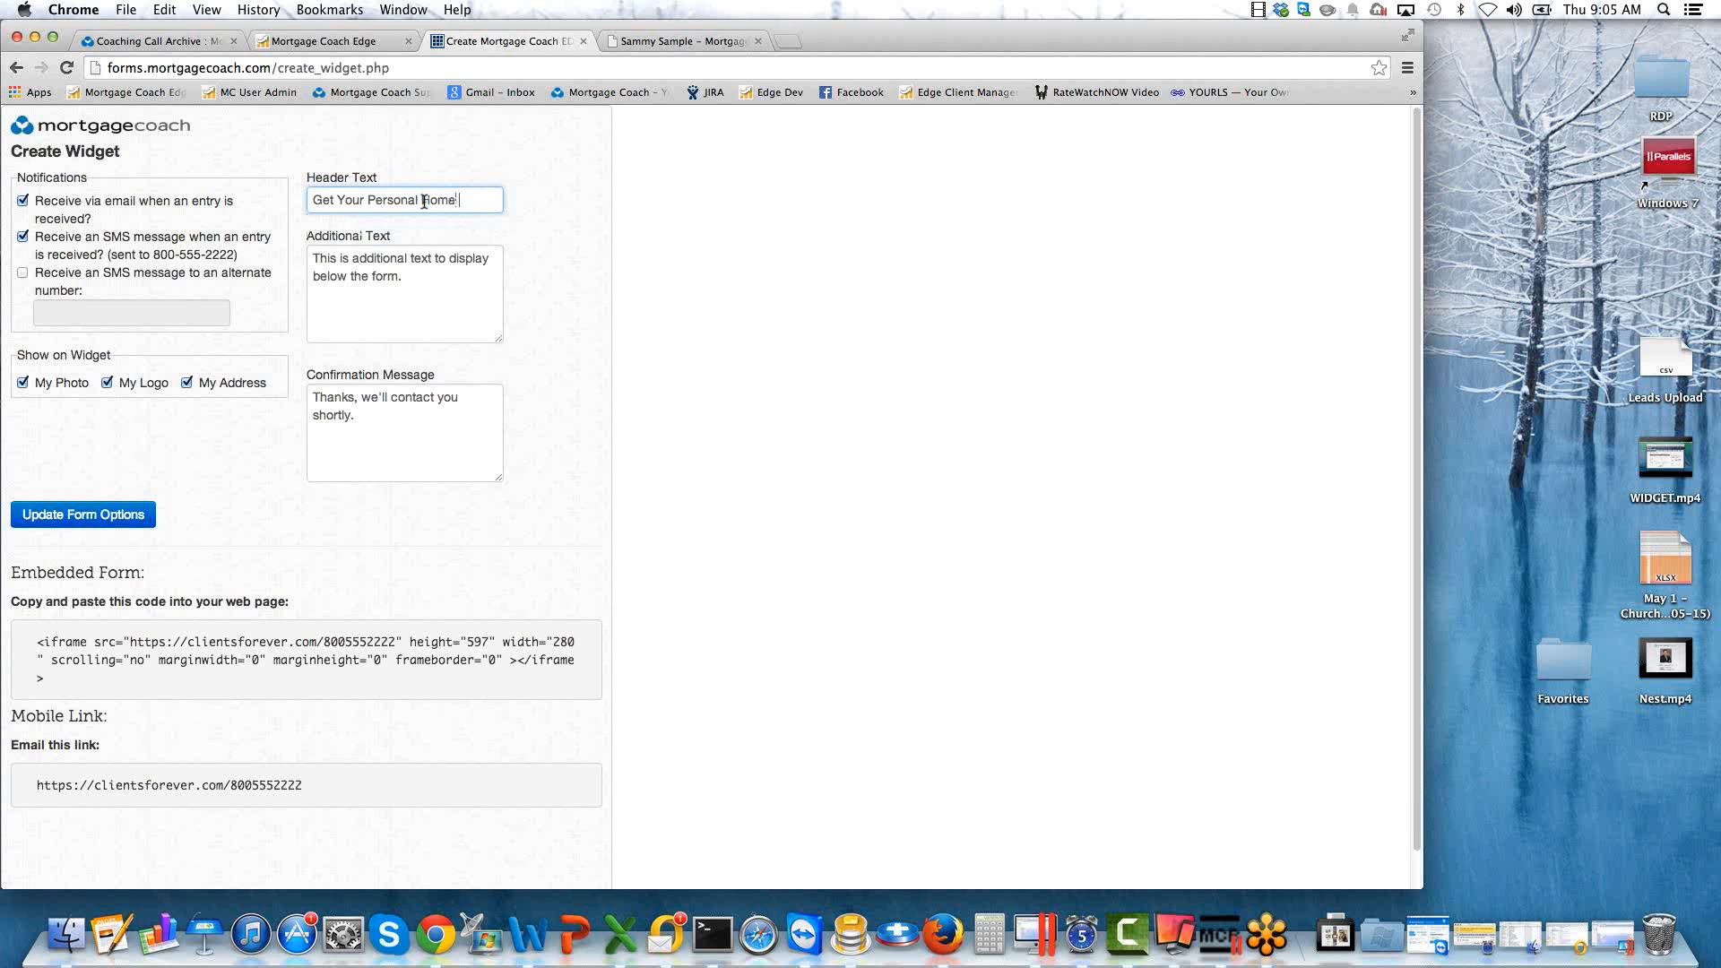
type("Loan Options Report")
Compare the widget's additional text setting with its place on the live form, and review the confirmation message.
left_click(410, 275)
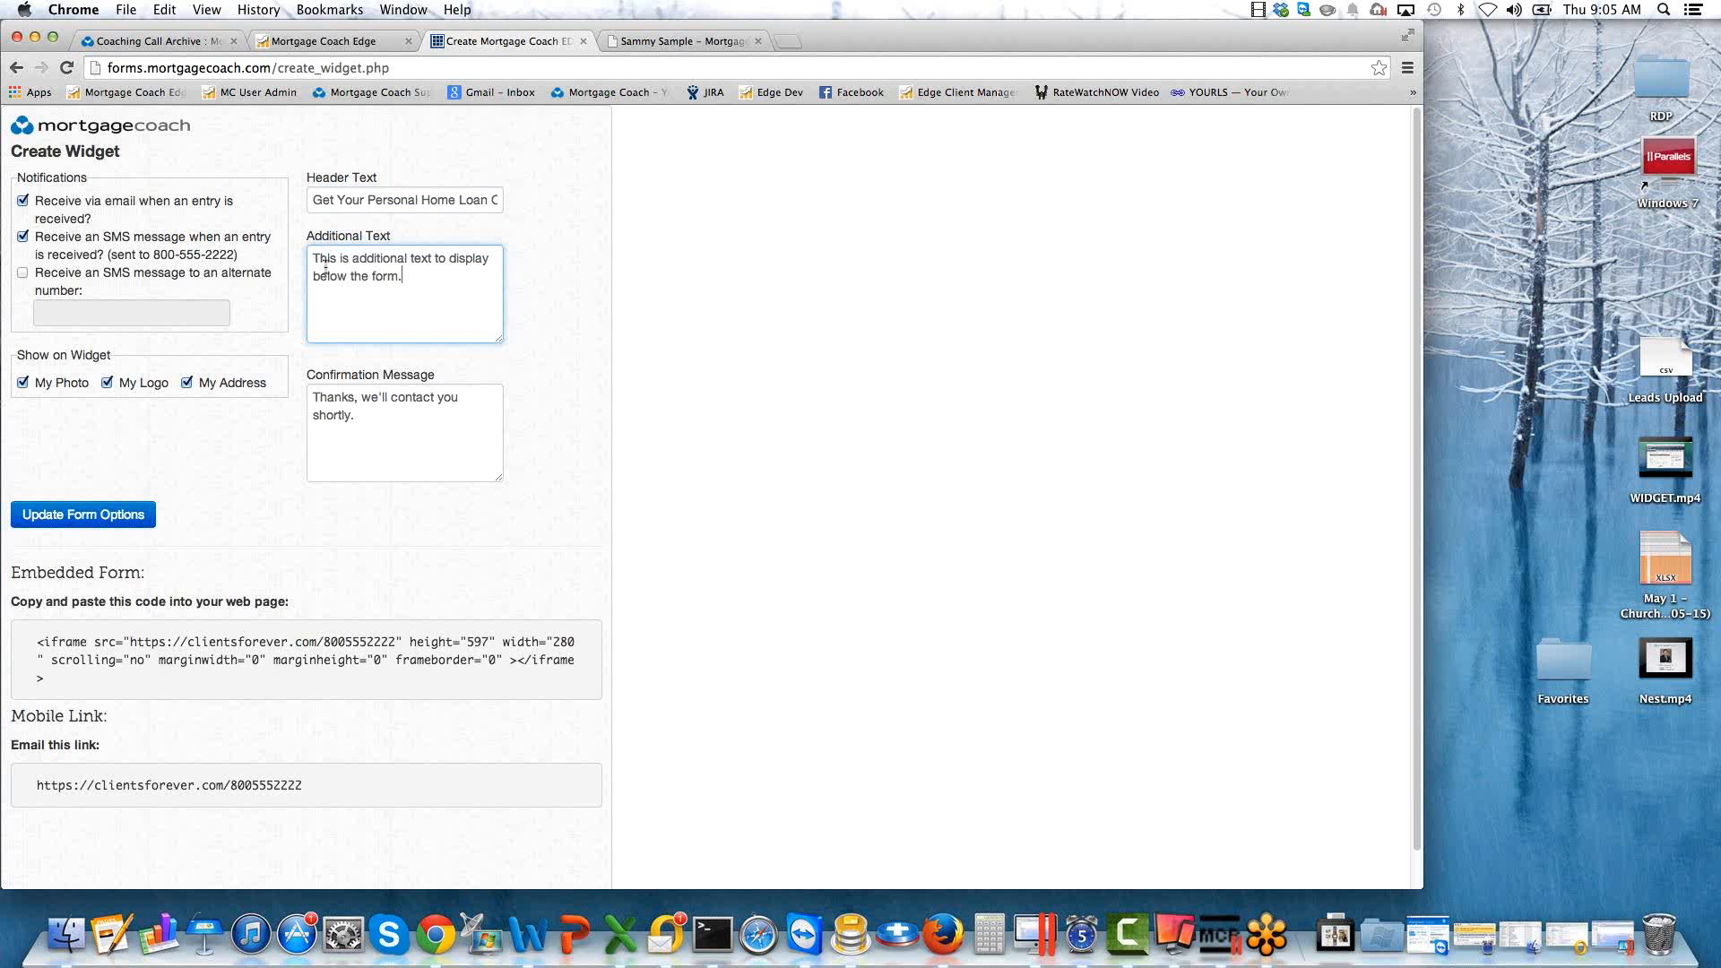
left_click(638, 43)
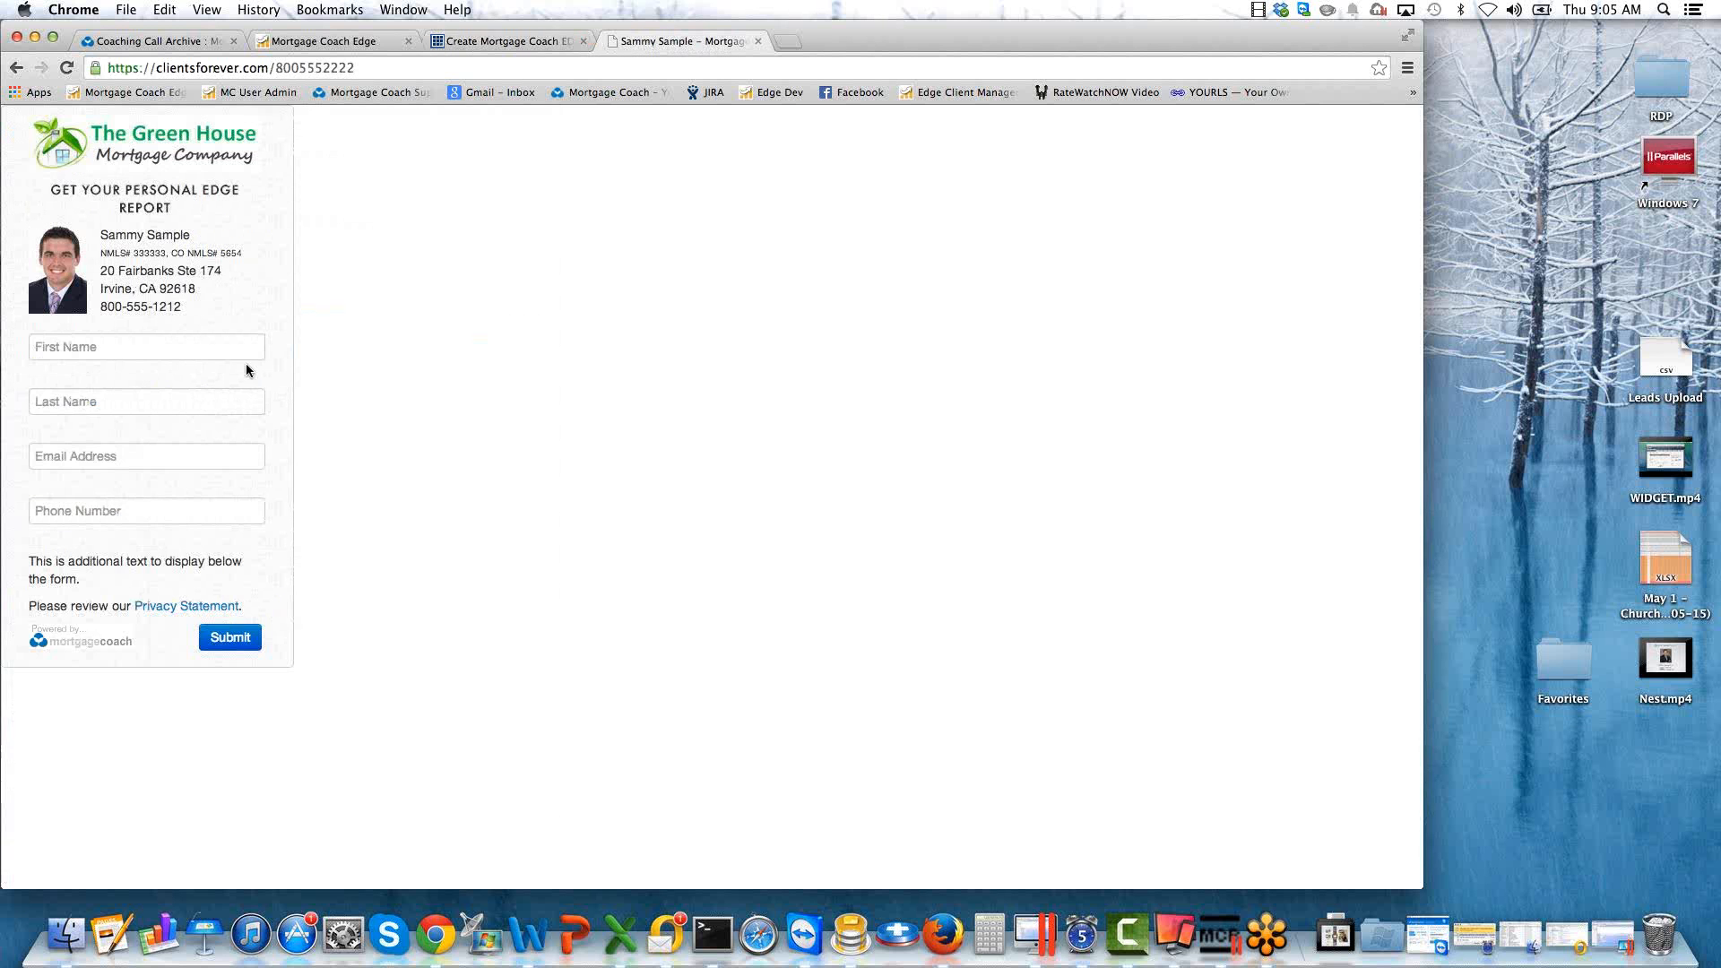
triple_click(50, 575)
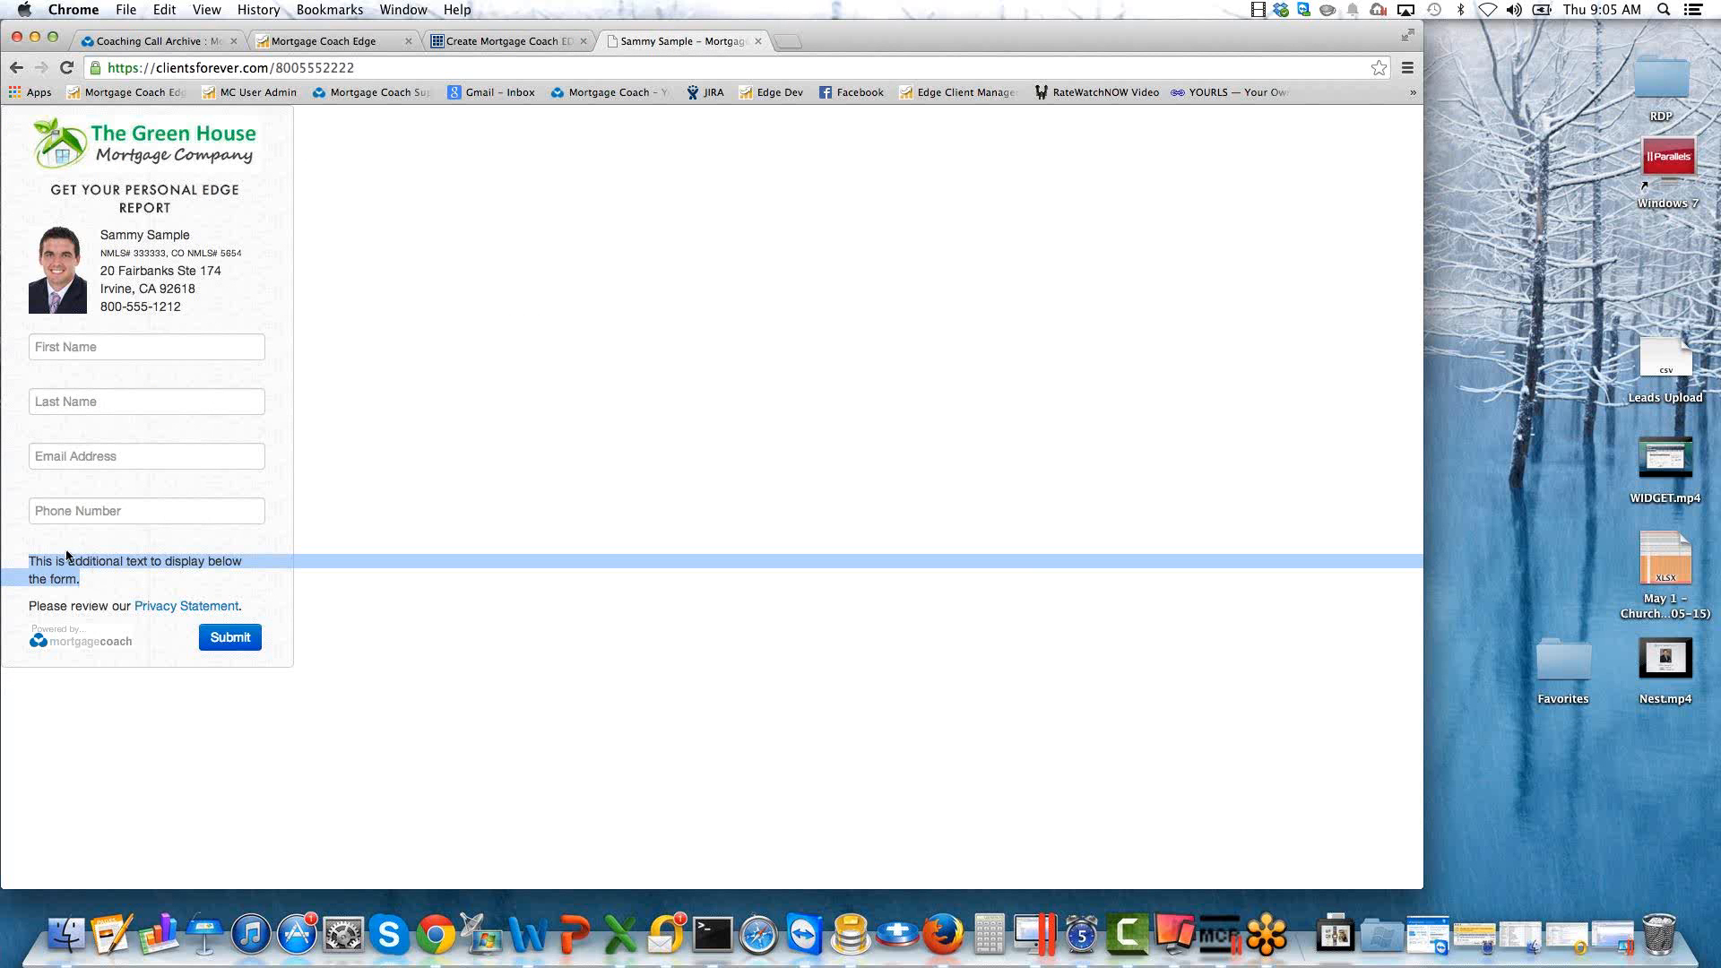
left_click(496, 40)
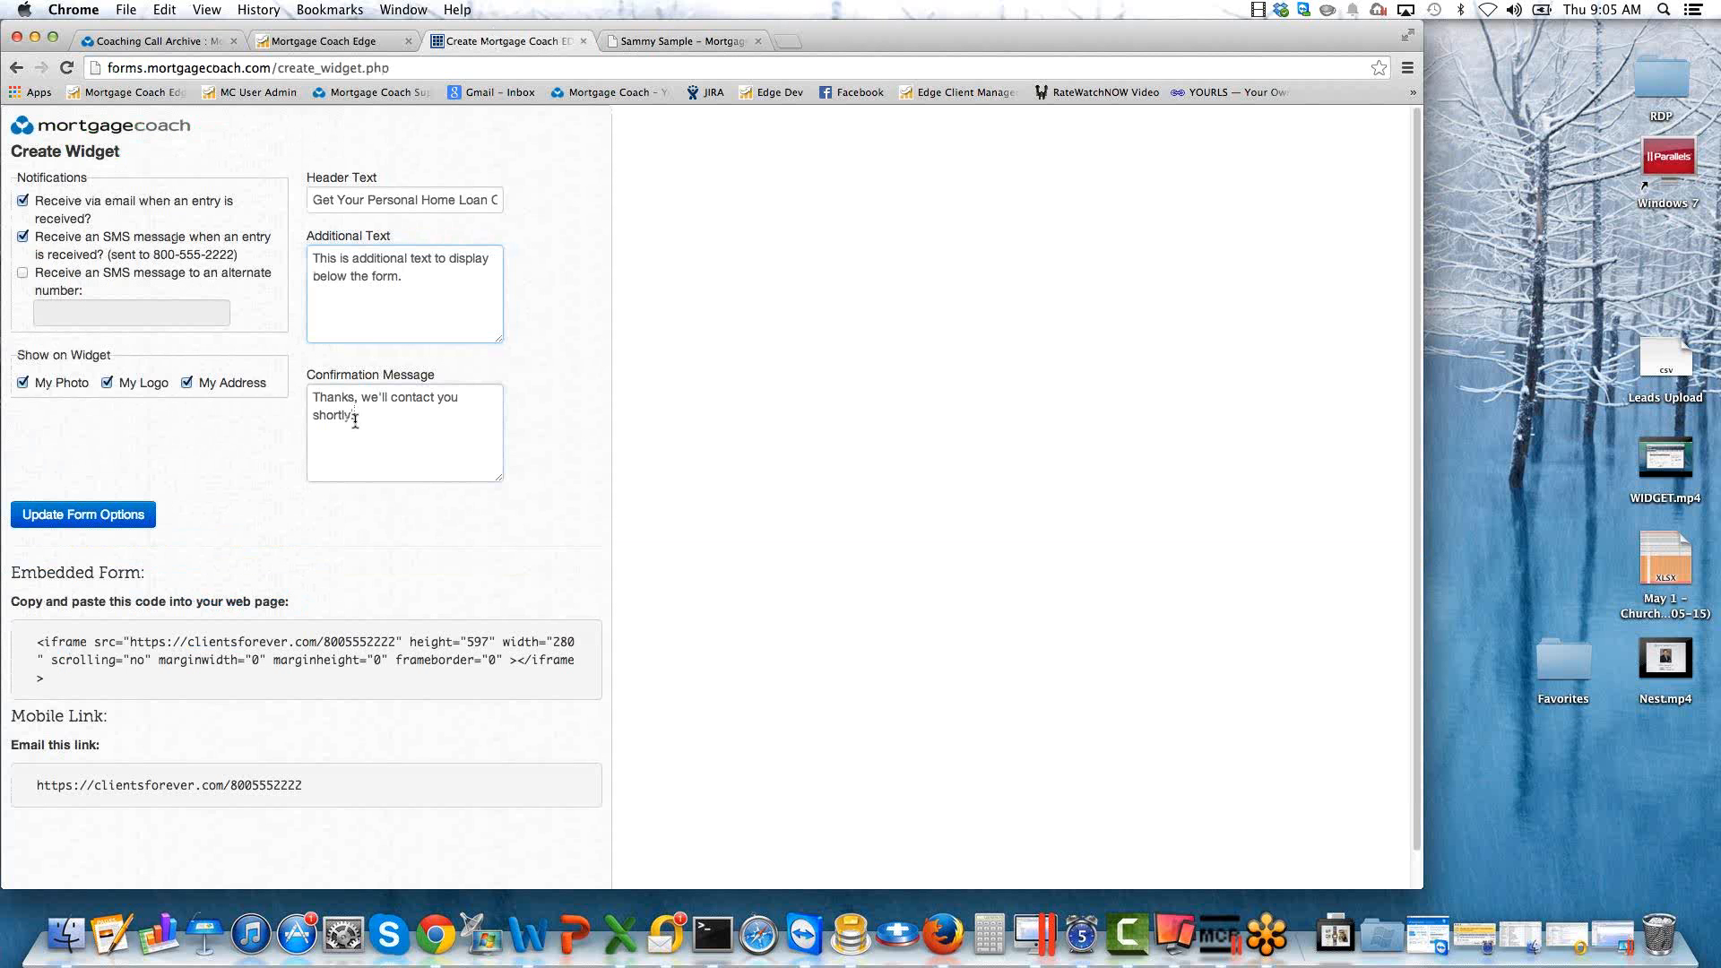
left_click_drag(351, 415, 302, 403)
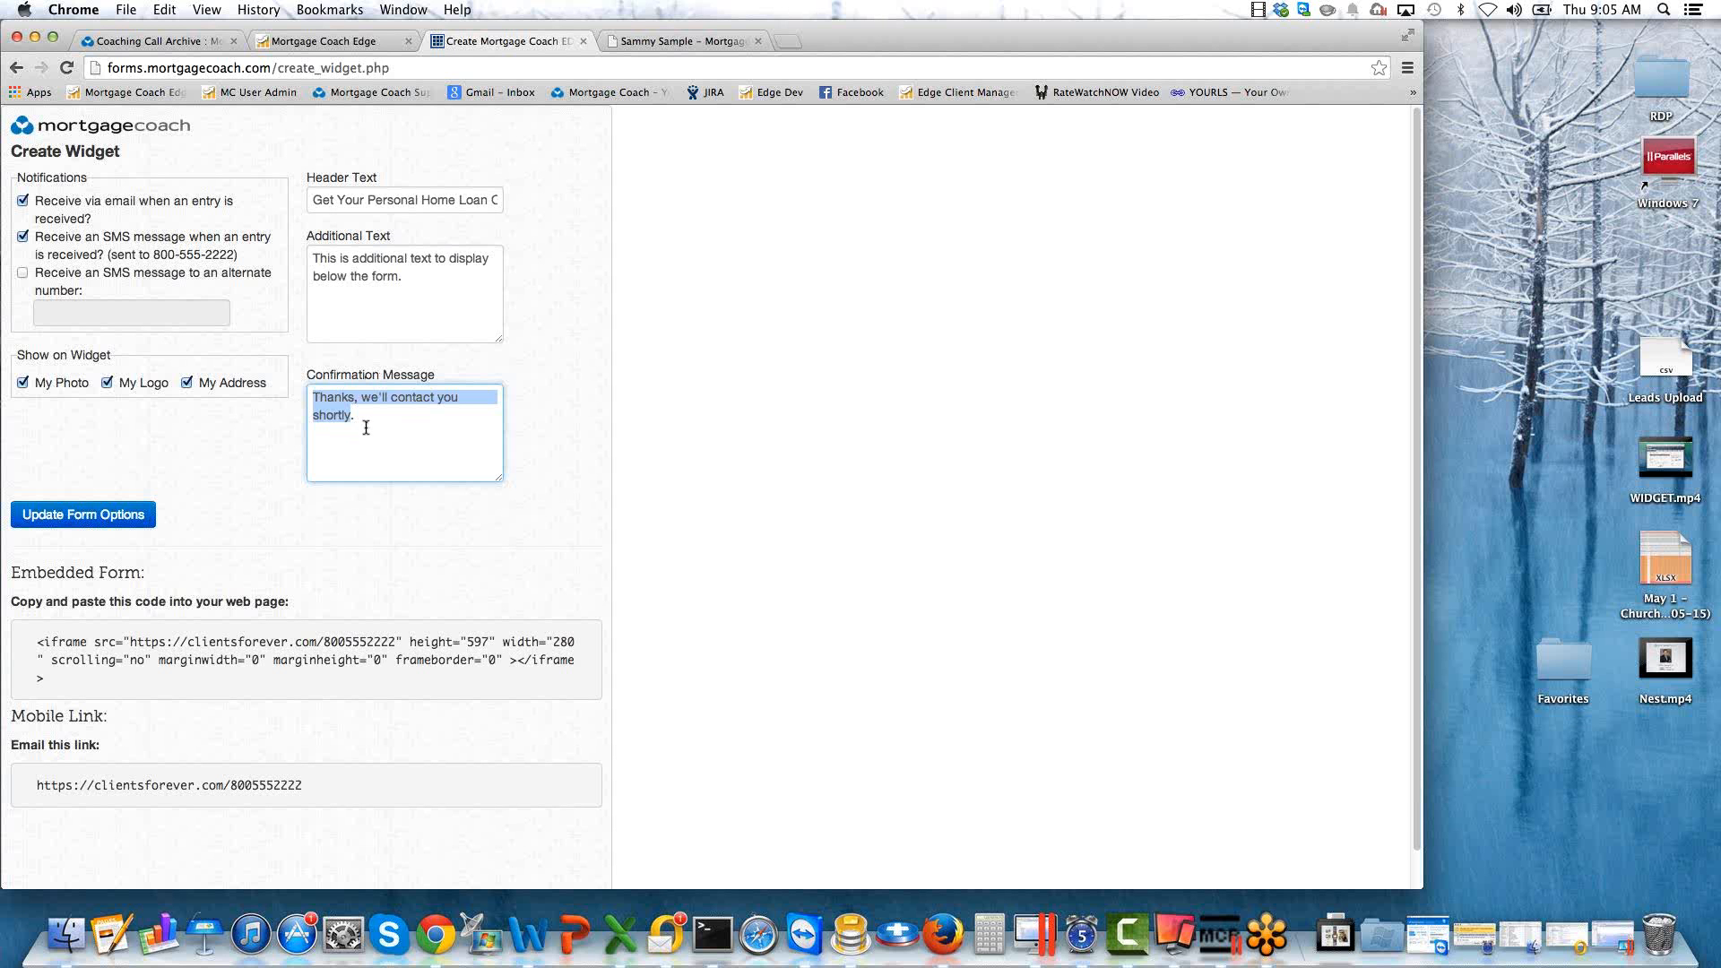
Save the widget's form options and reload the live form to check its header.
left_click(86, 516)
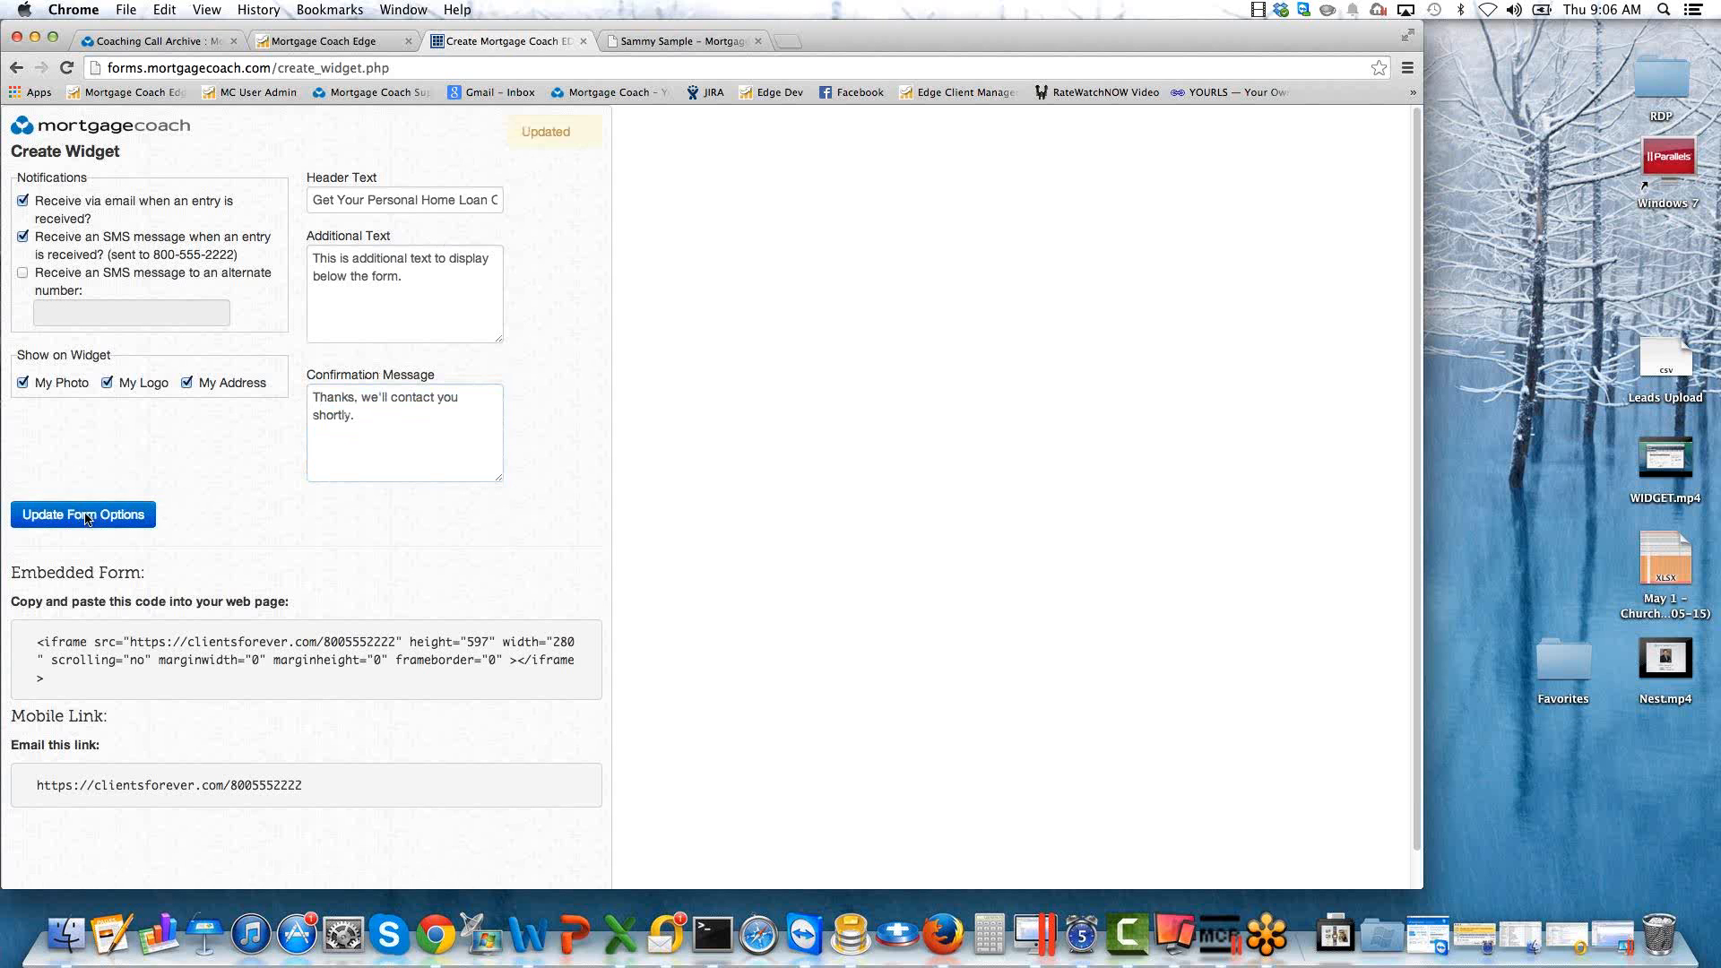
left_click(659, 42)
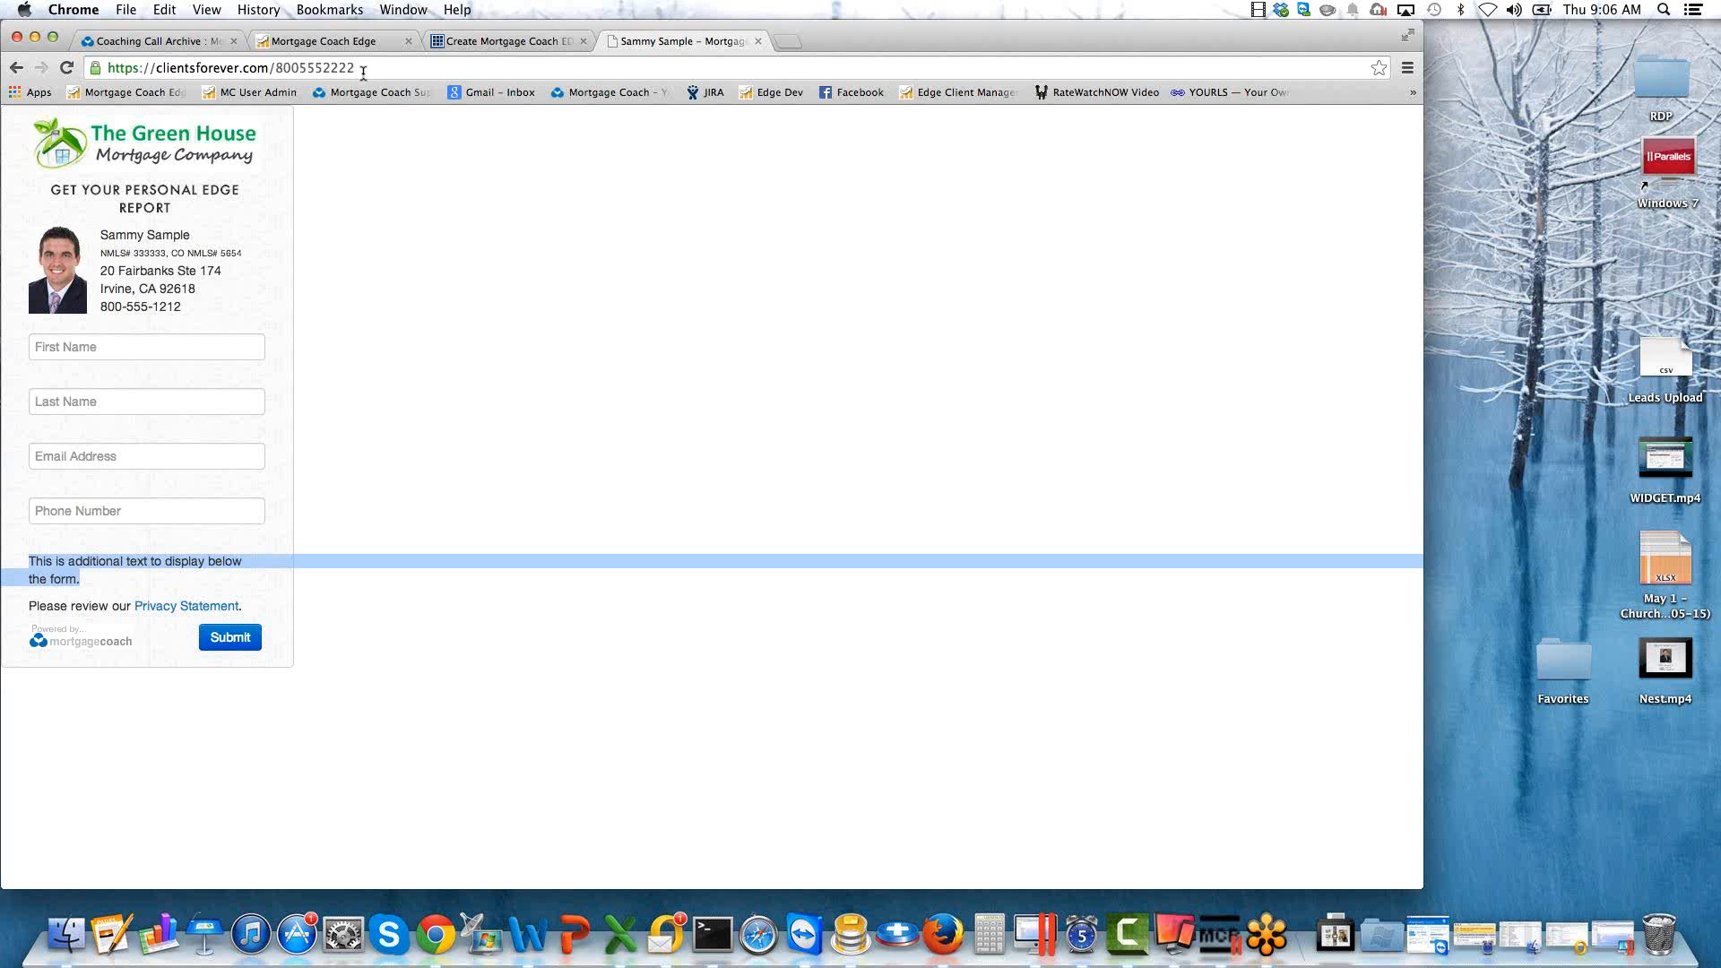
left_click(362, 68)
key("Return")
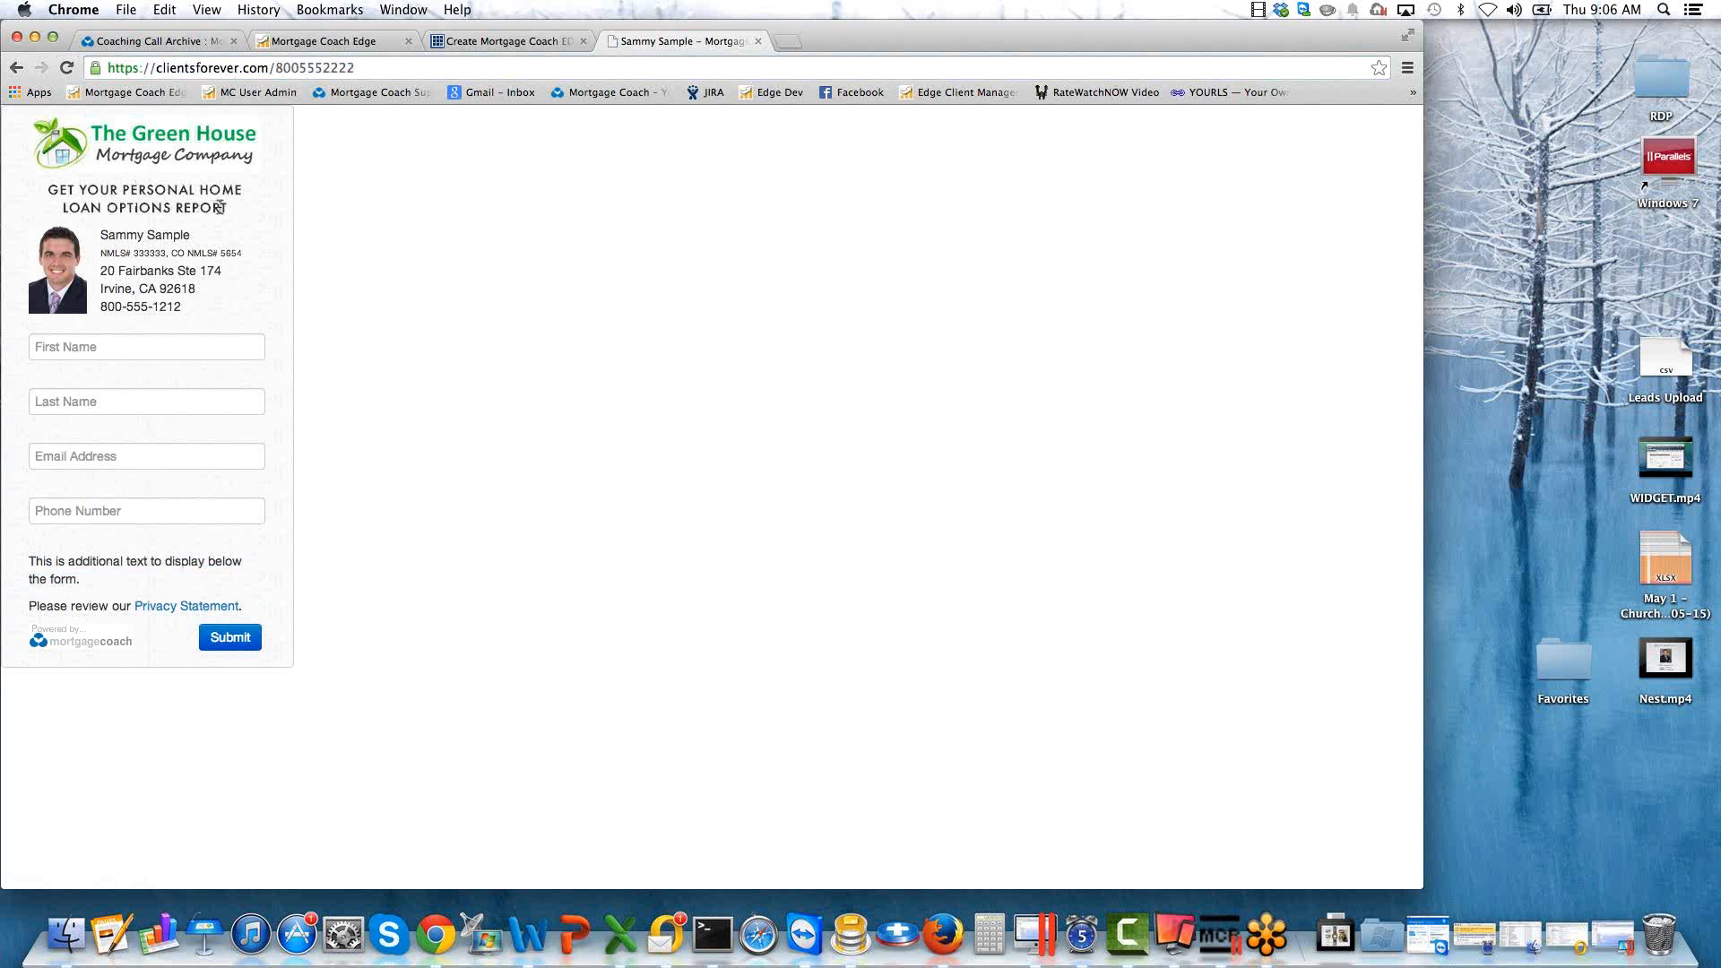
left_click_drag(231, 209, 47, 189)
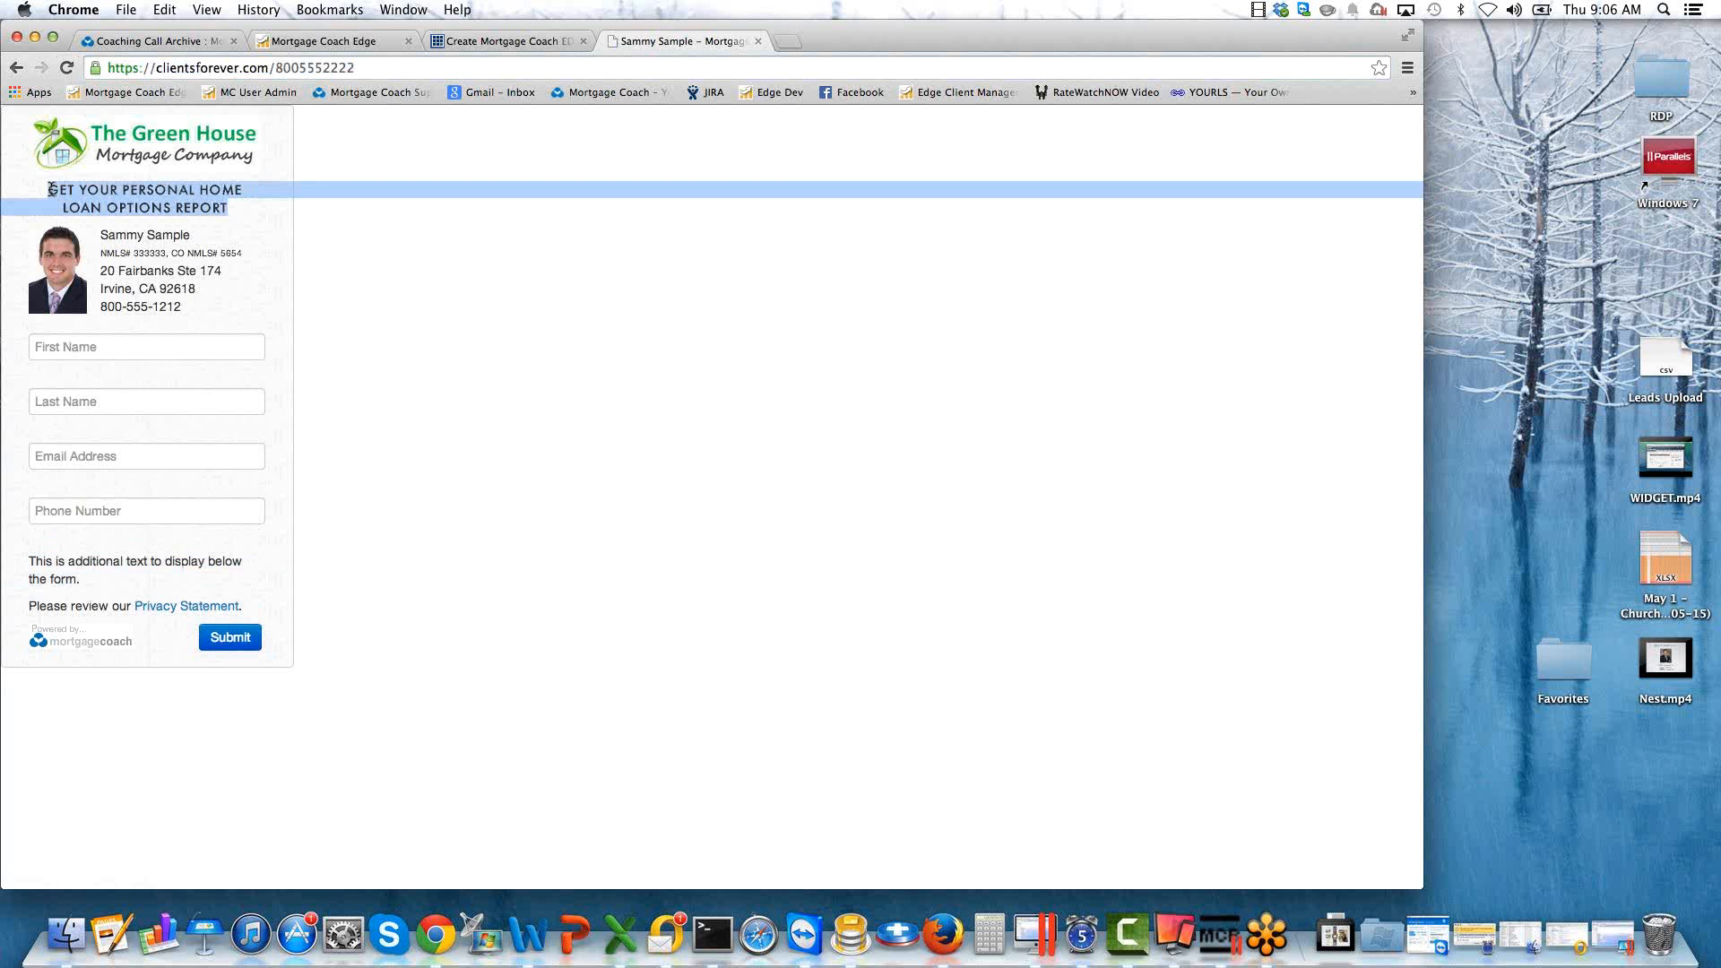
Fill in the live widget form's first name as "New" and last name as "Borrower".
left_click(117, 341)
type("New")
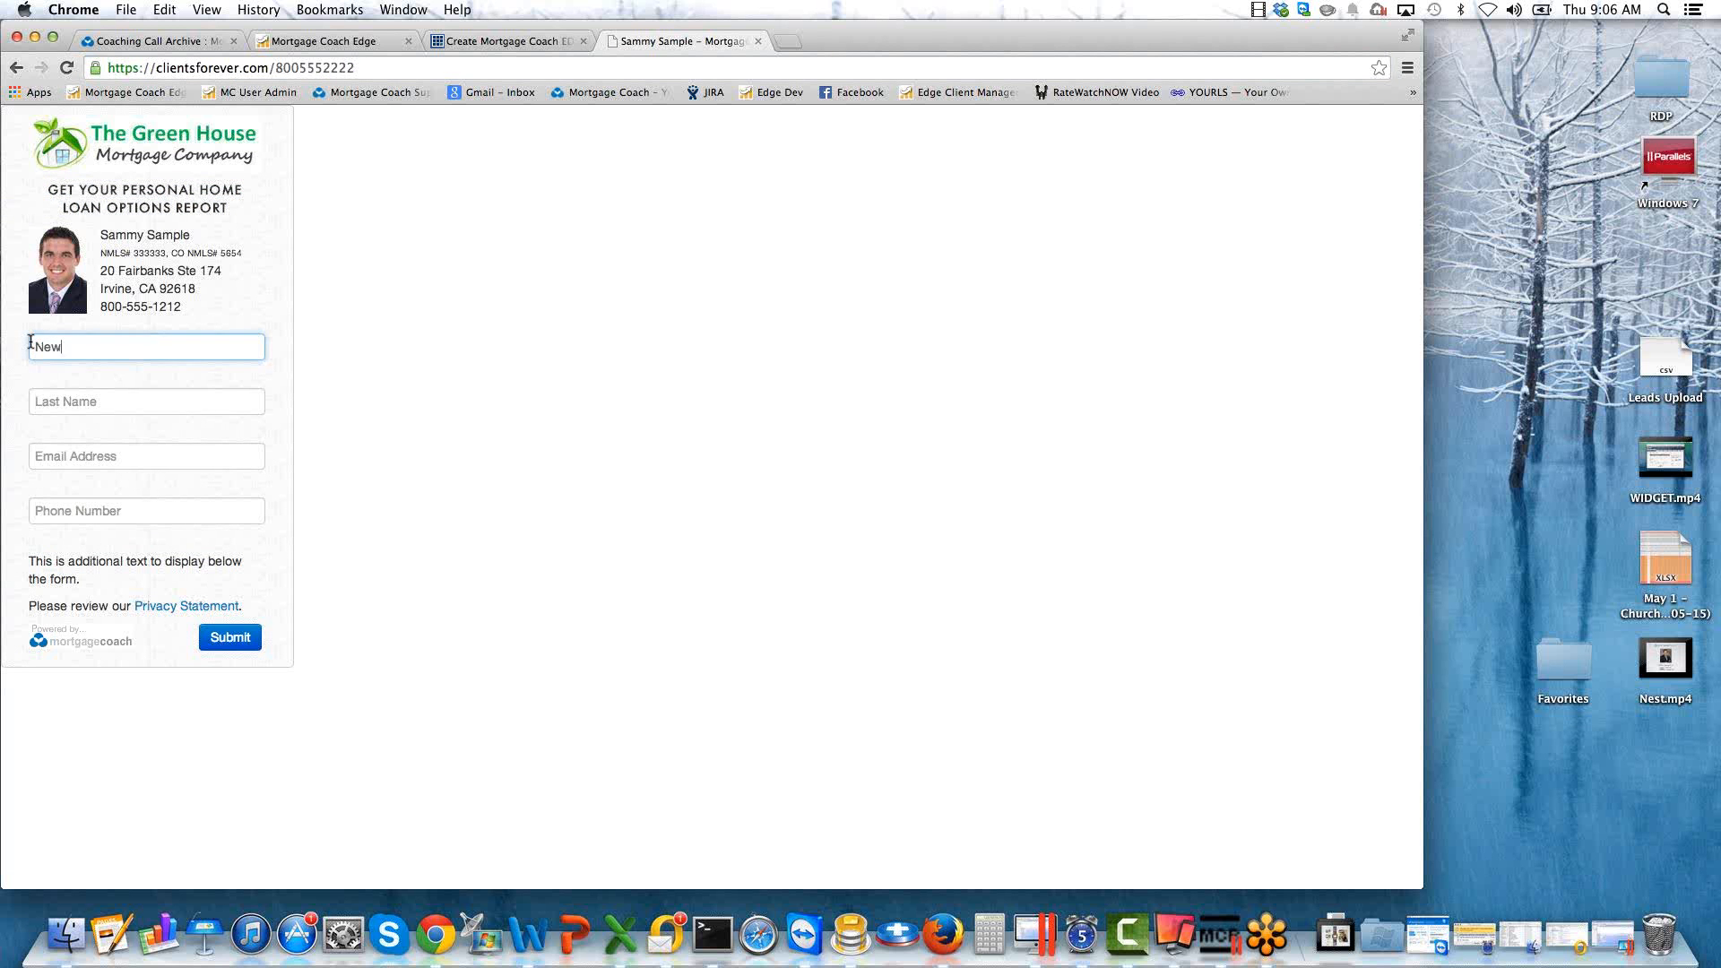
key("Tab")
type("Boor")
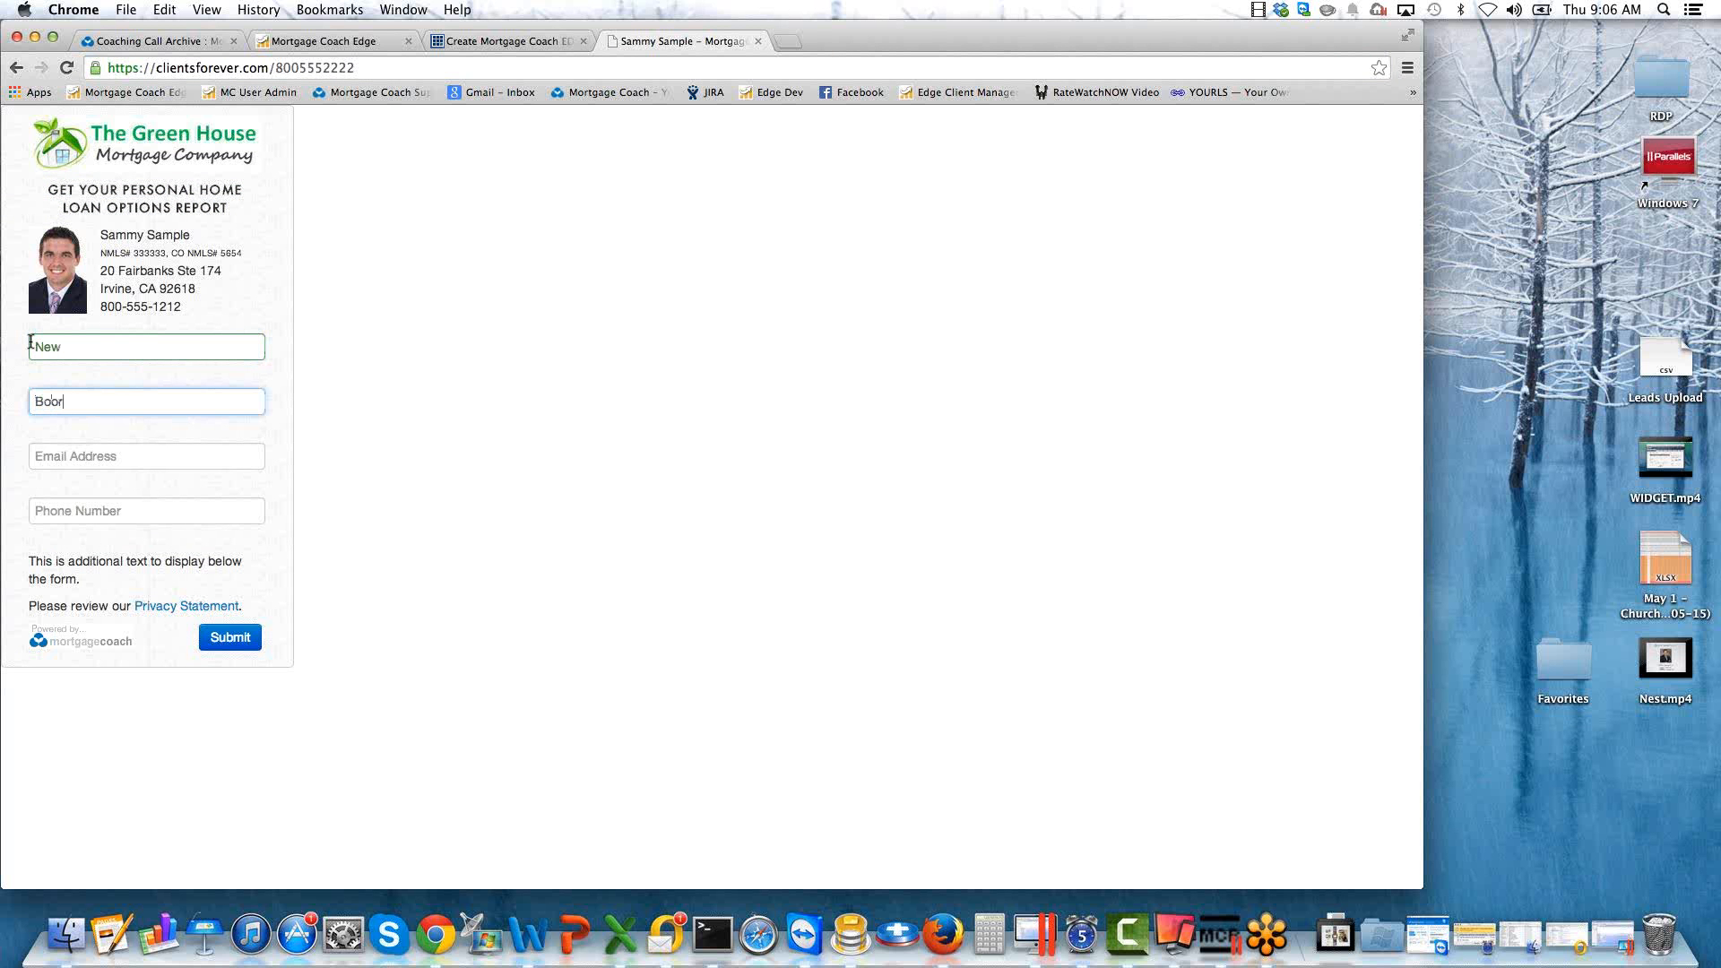
key("BackSpace")
key("BackSpace")
type("rrower")
key("Tab")
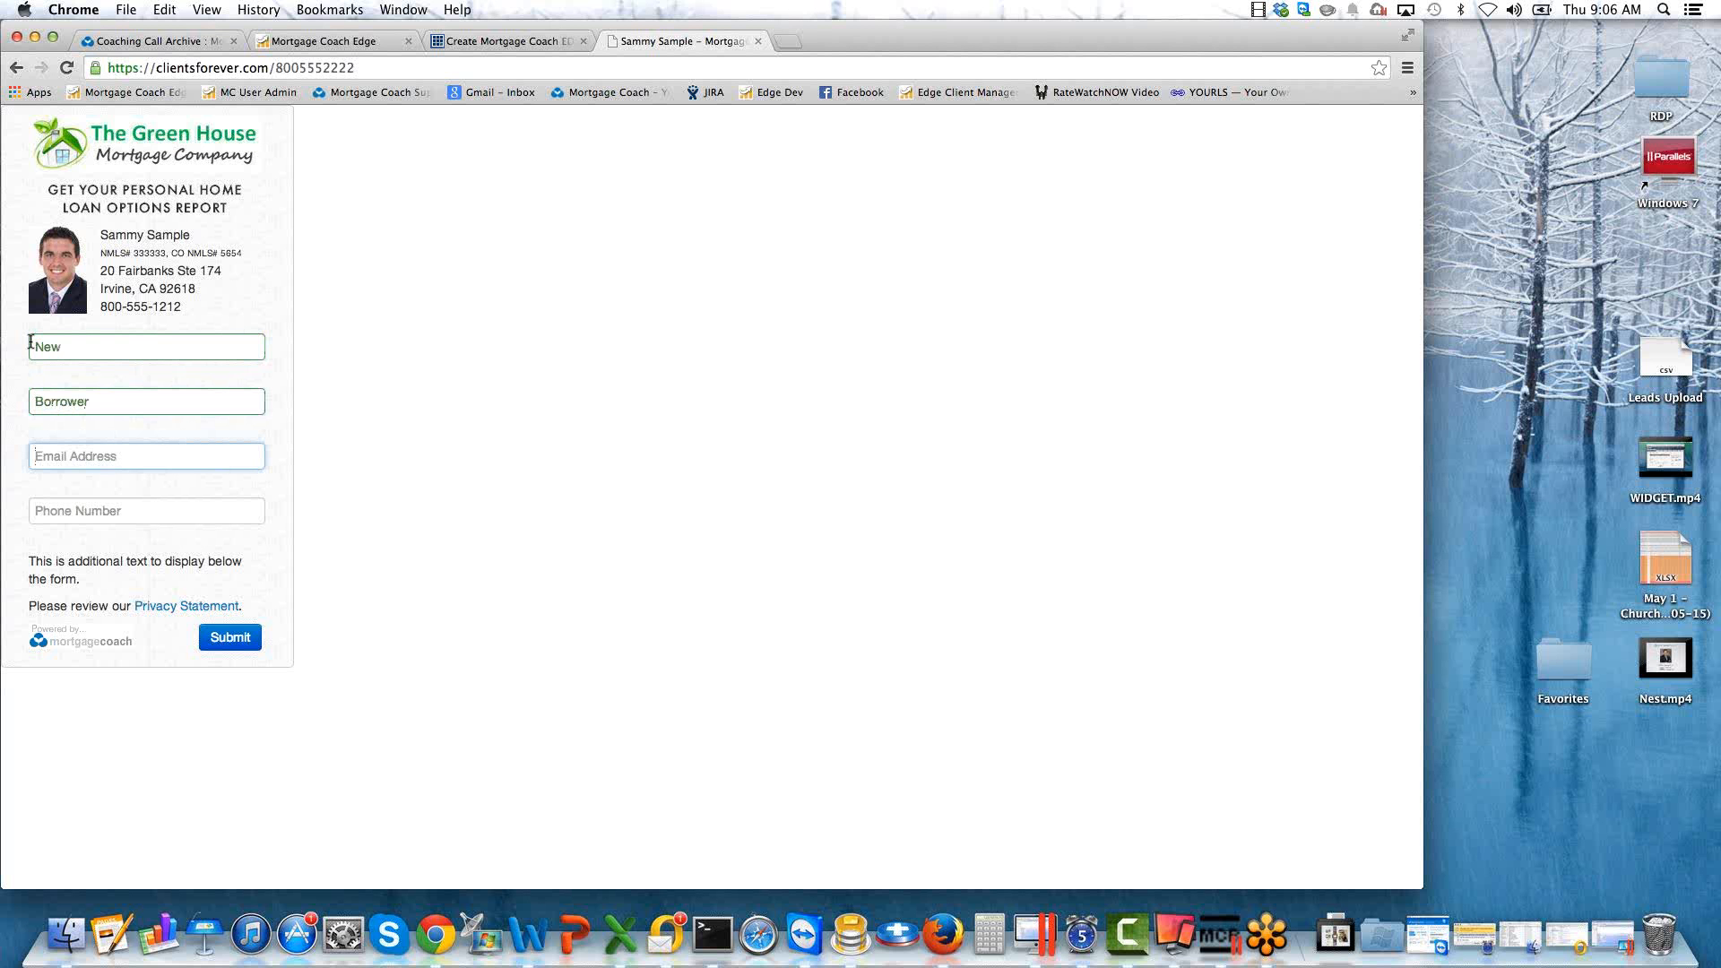
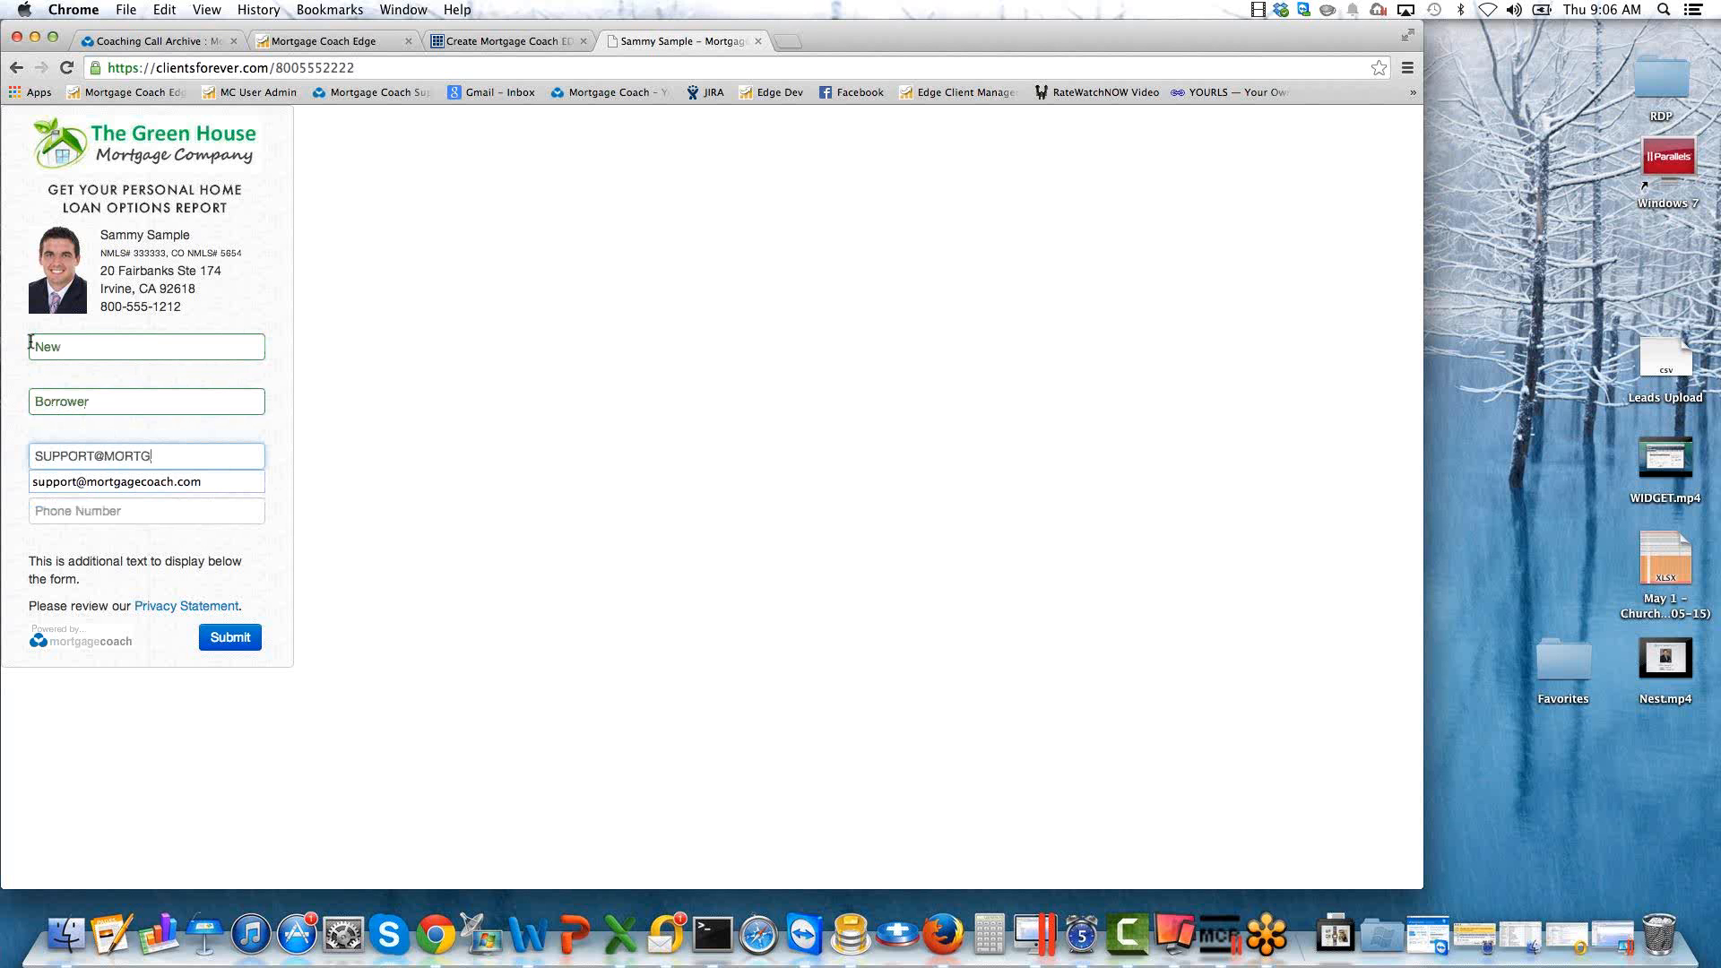
Enter the sample borrower's email address and phone number, and submit the widget form.
key("Tab")
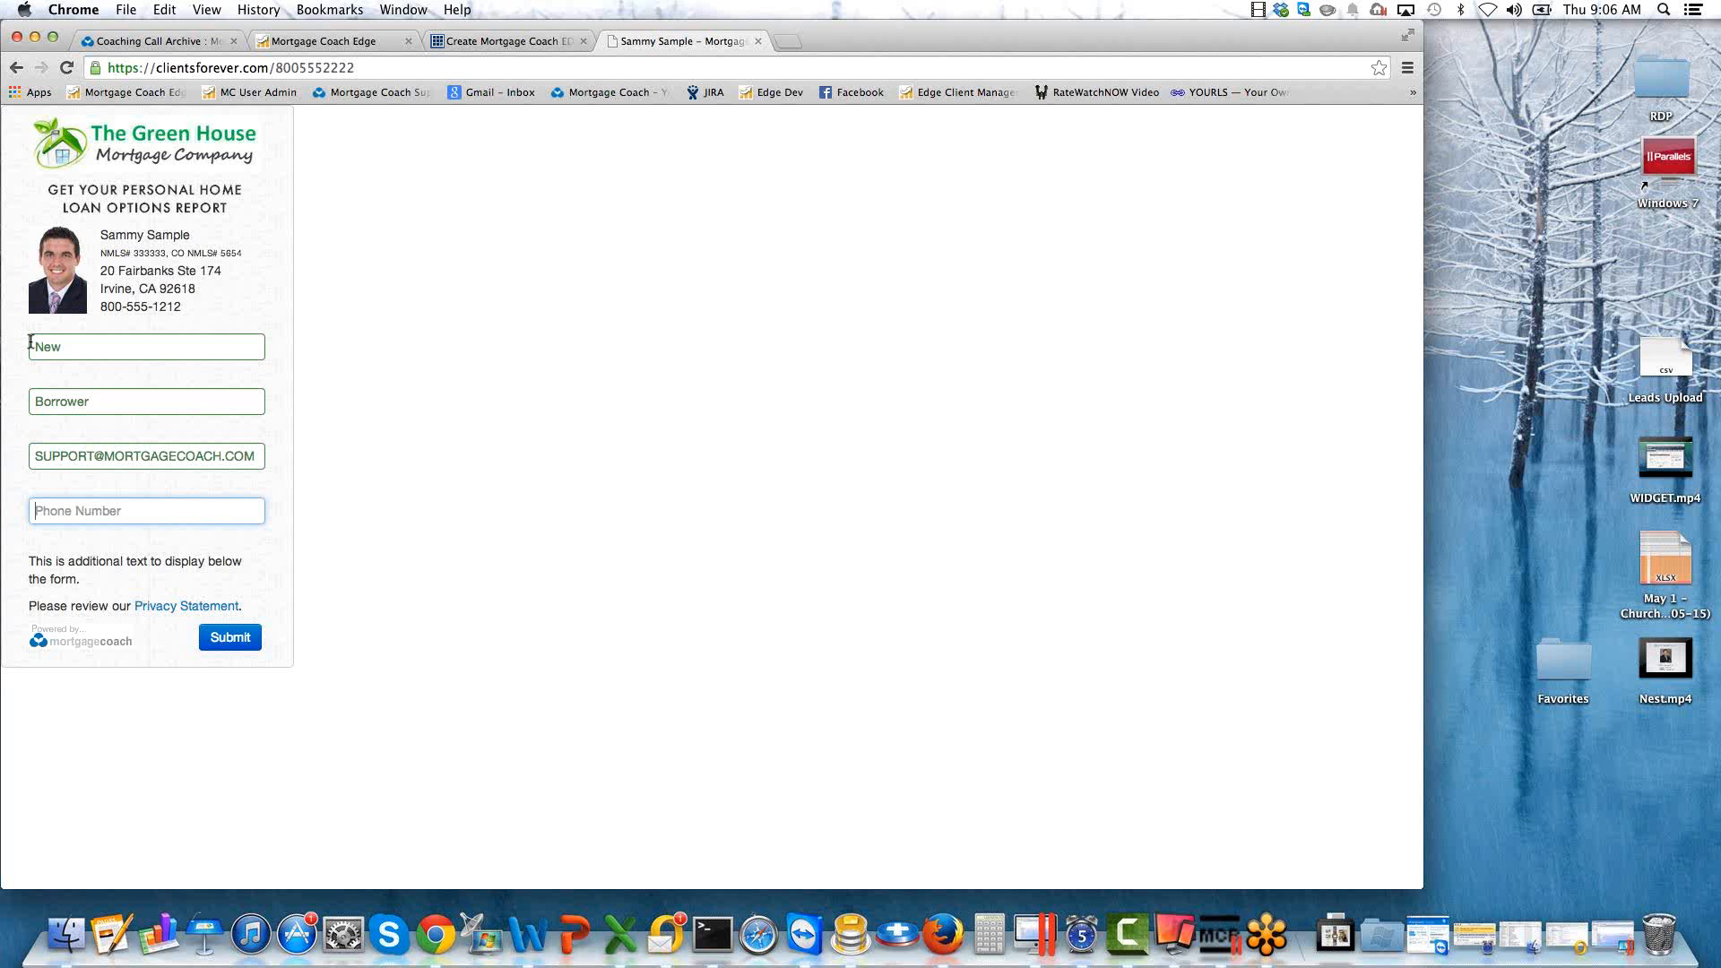
type("8")
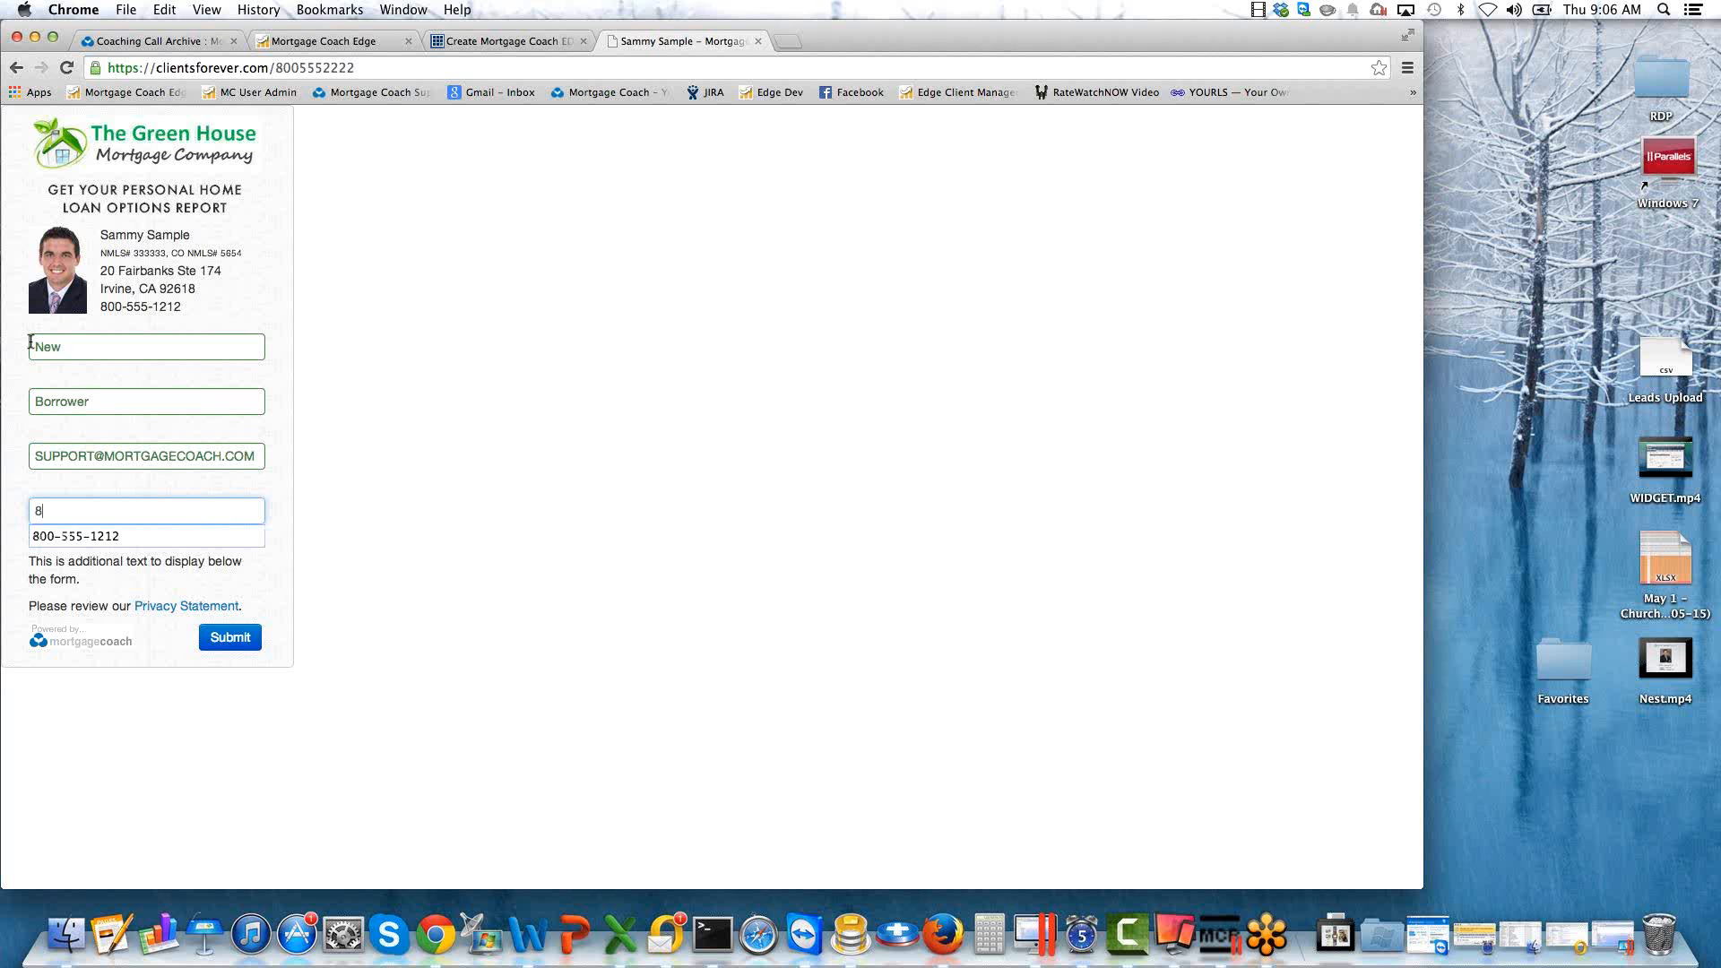
type("005551212")
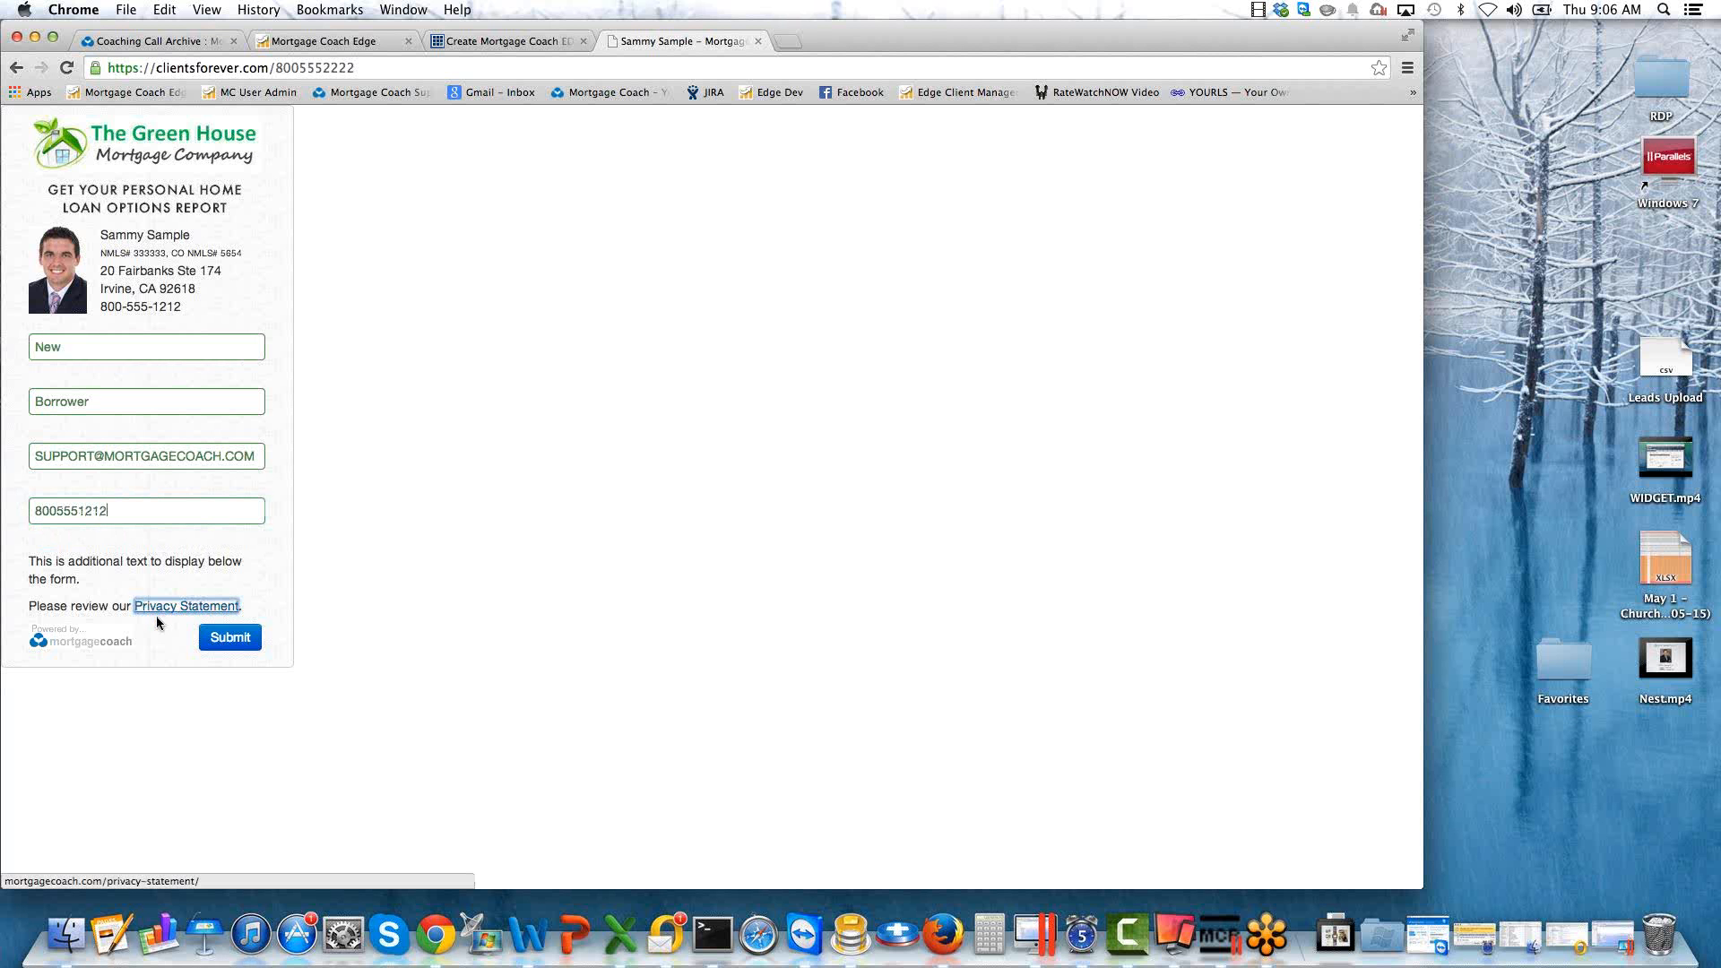
left_click(230, 637)
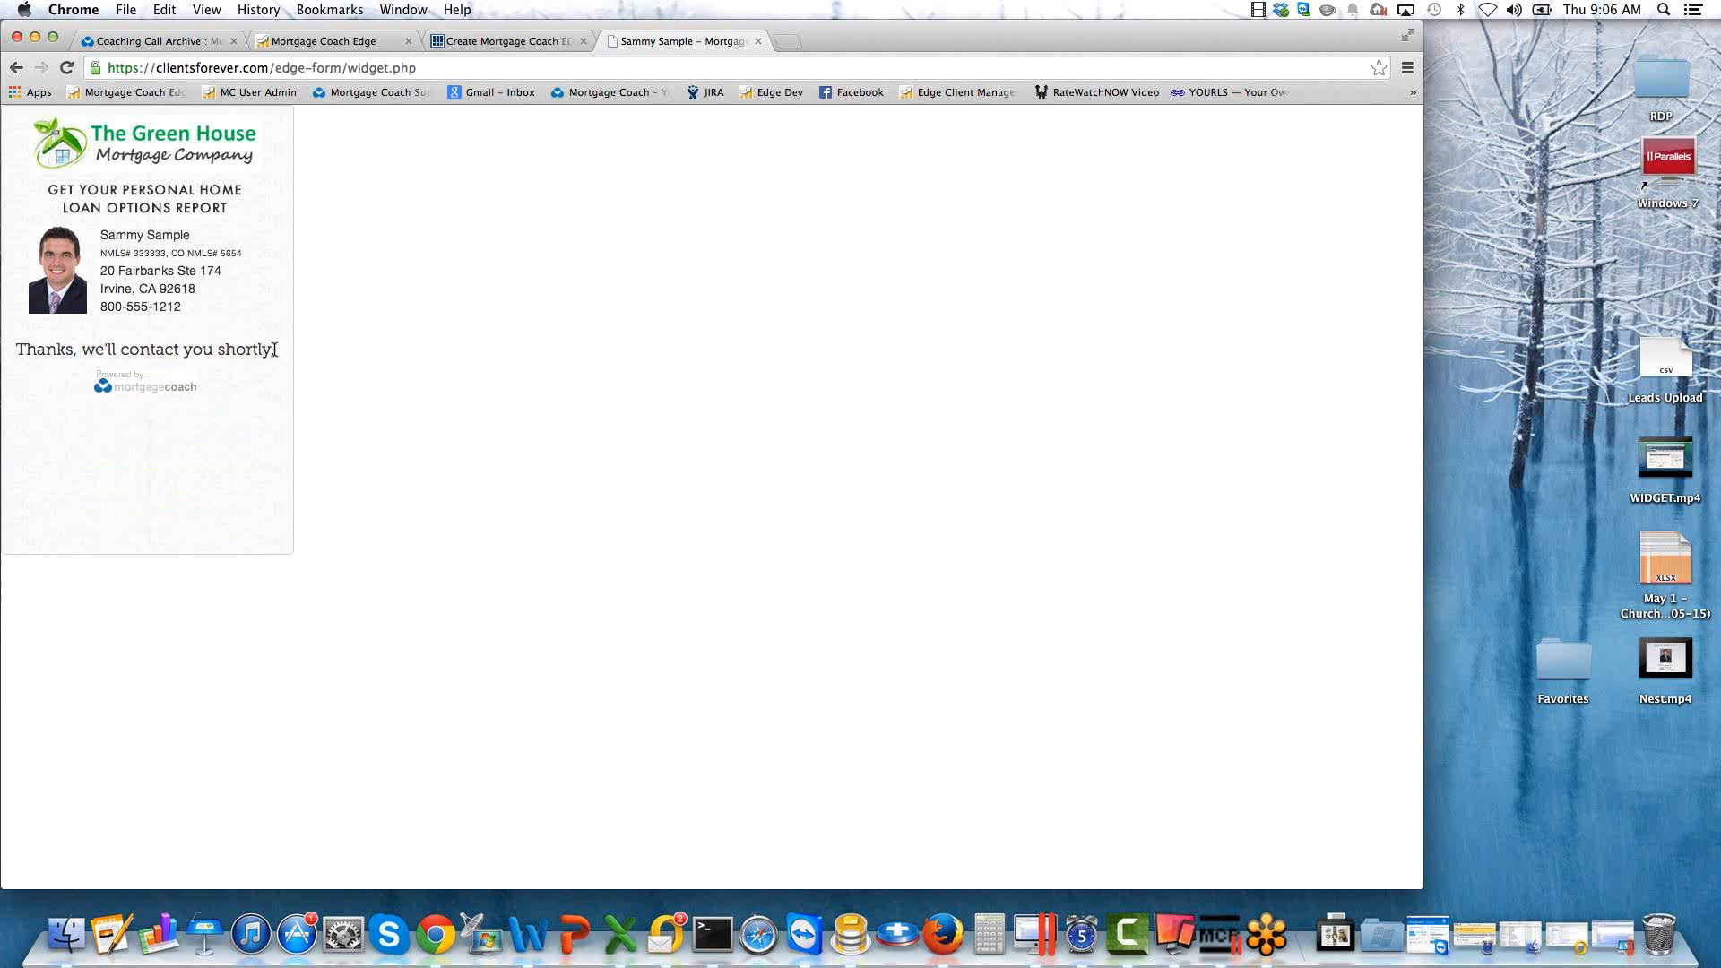
Compare the confirmation text on the submitted form with the widget's Confirmation Message setting.
left_click_drag(274, 350, 36, 342)
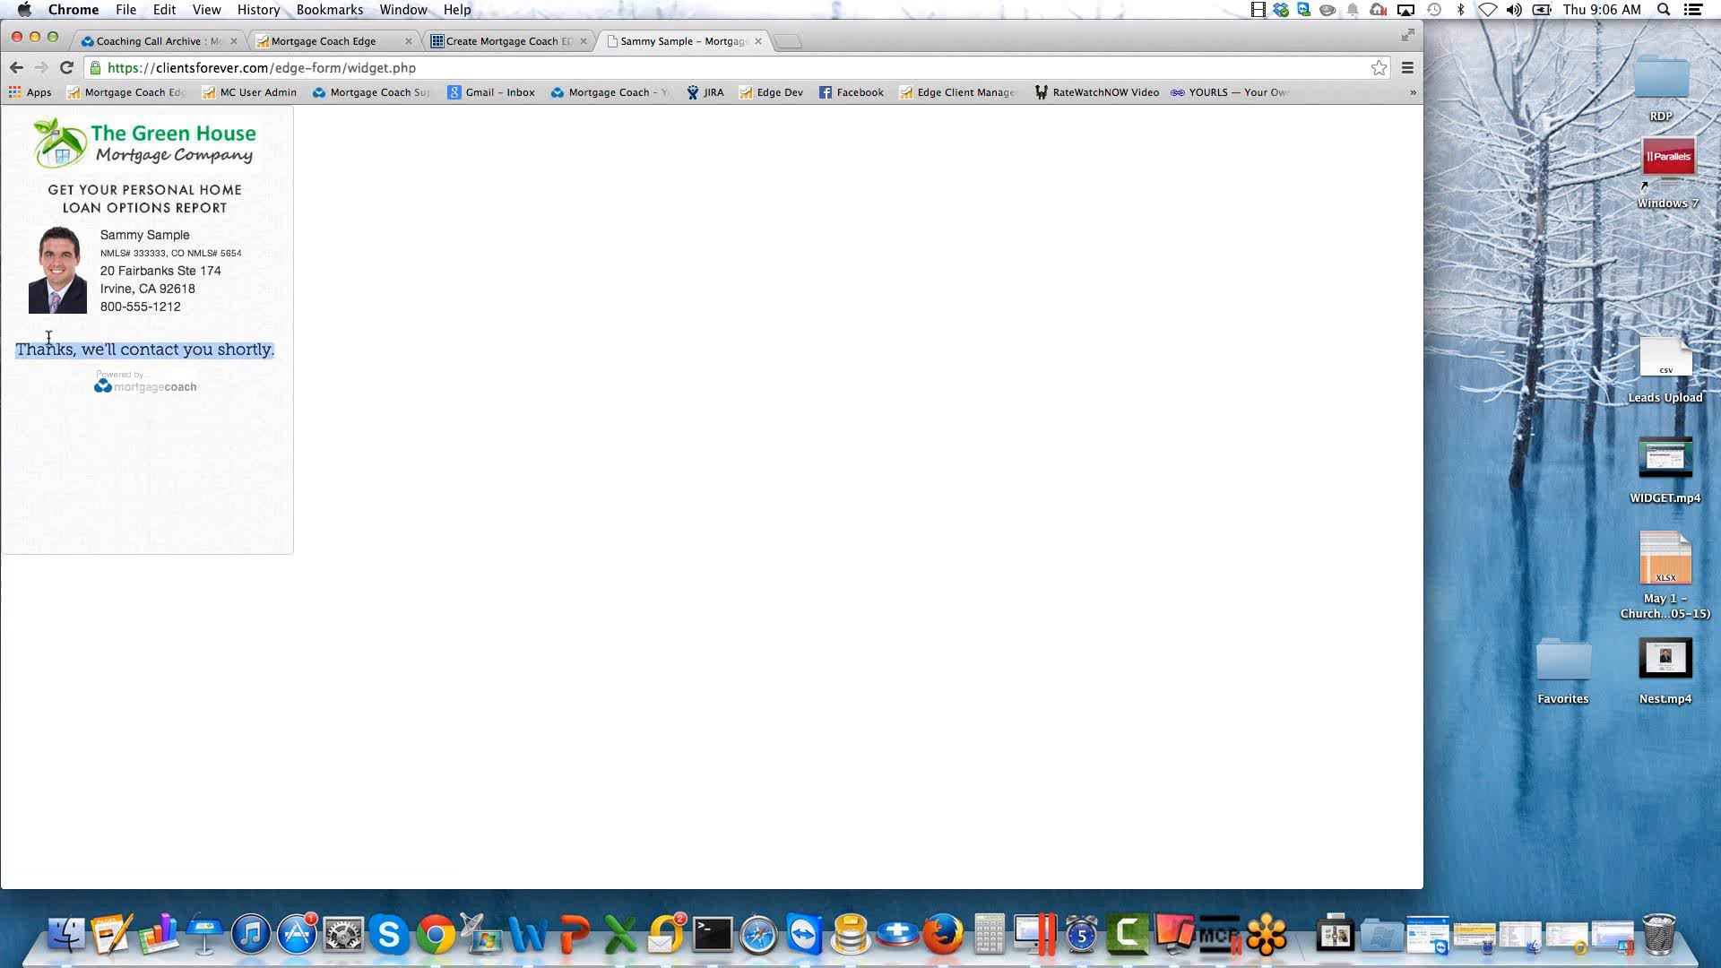
left_click(518, 39)
left_click_drag(358, 418, 310, 408)
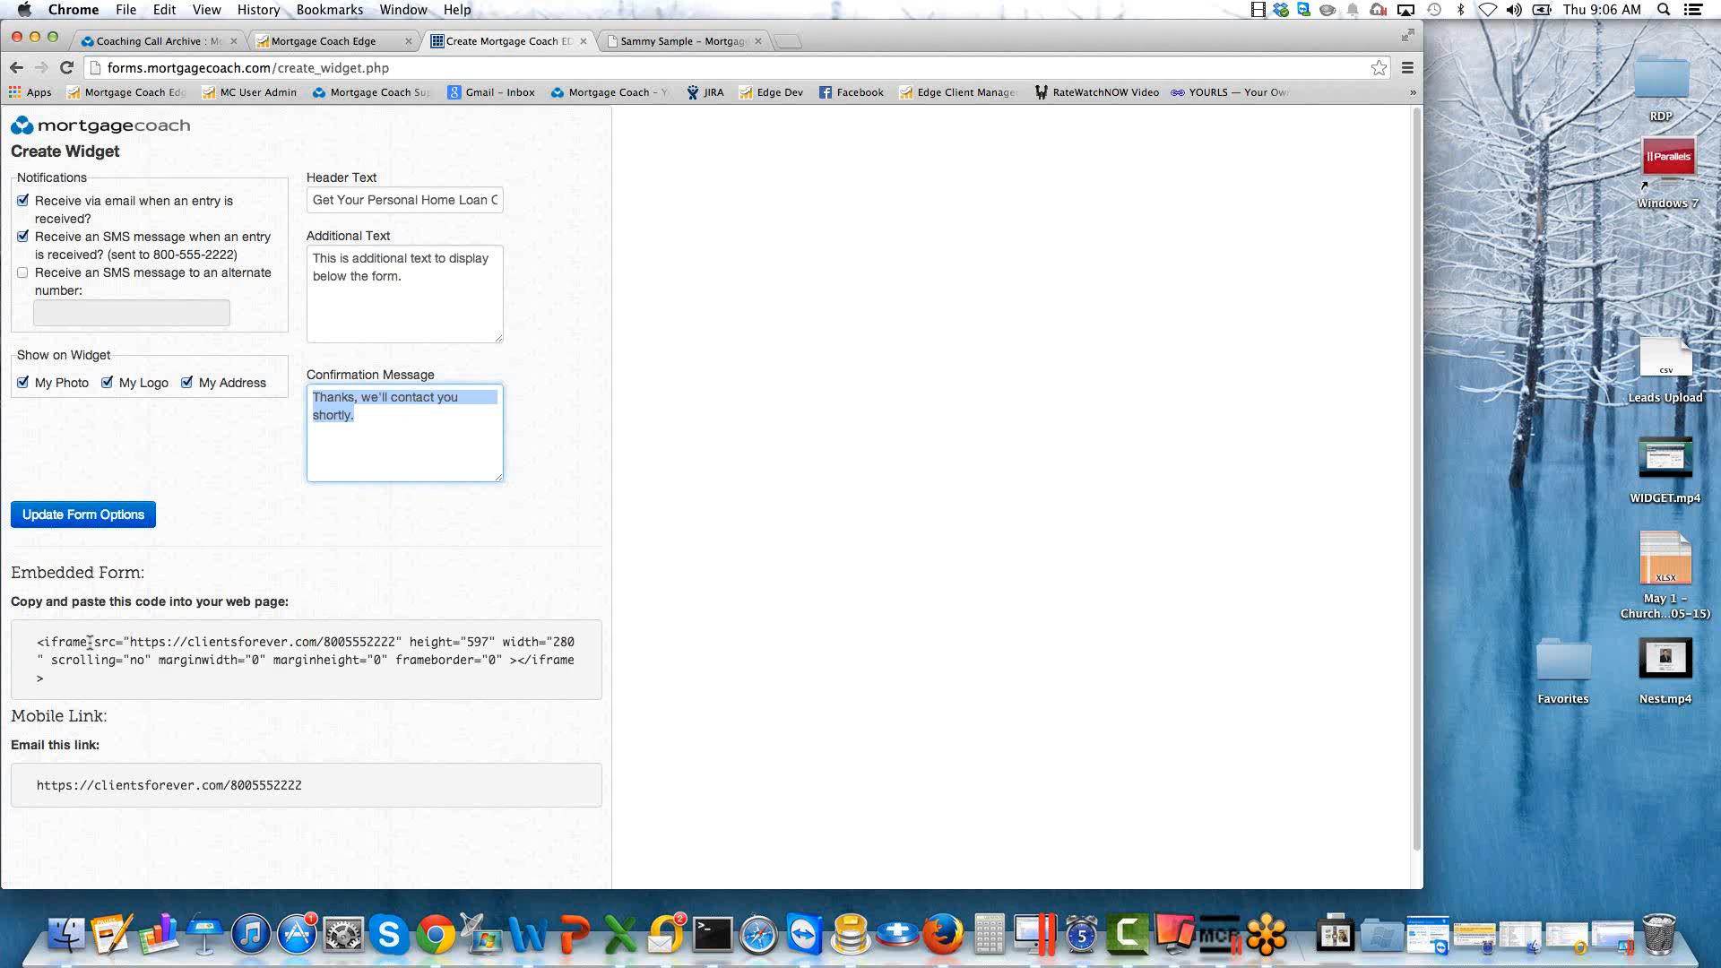
Highlight the complete iframe code under Embedded Form and review the live widget it embeds.
left_click(46, 679)
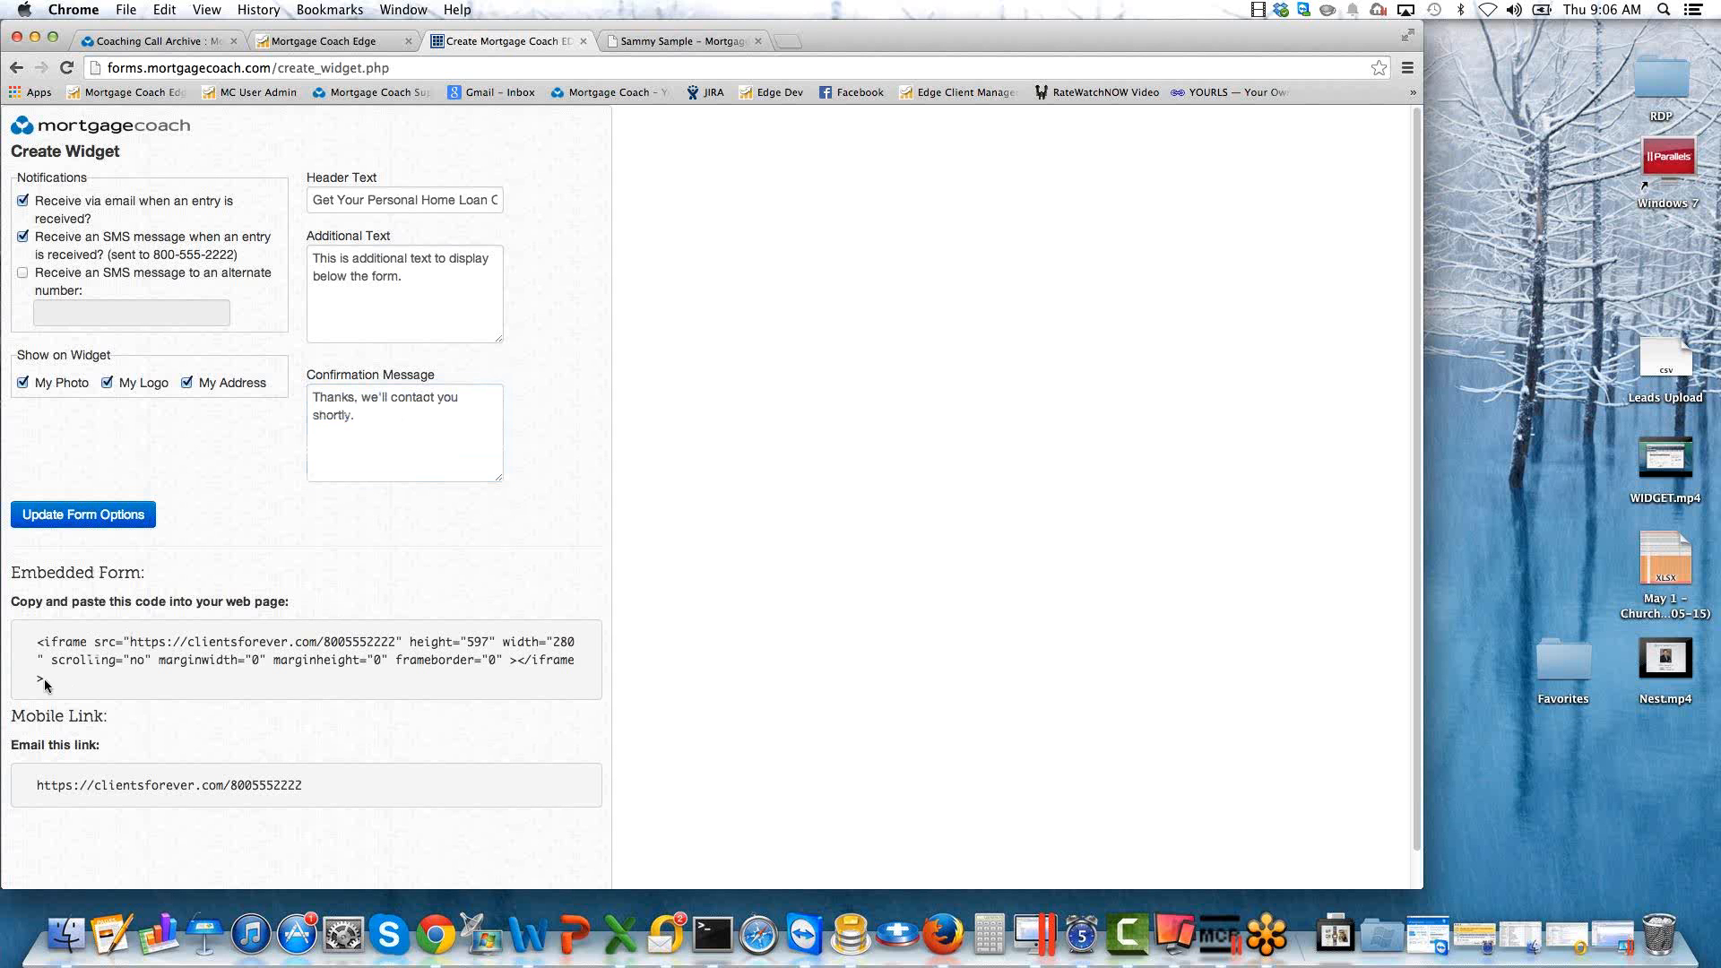
left_click_drag(45, 680, 32, 644)
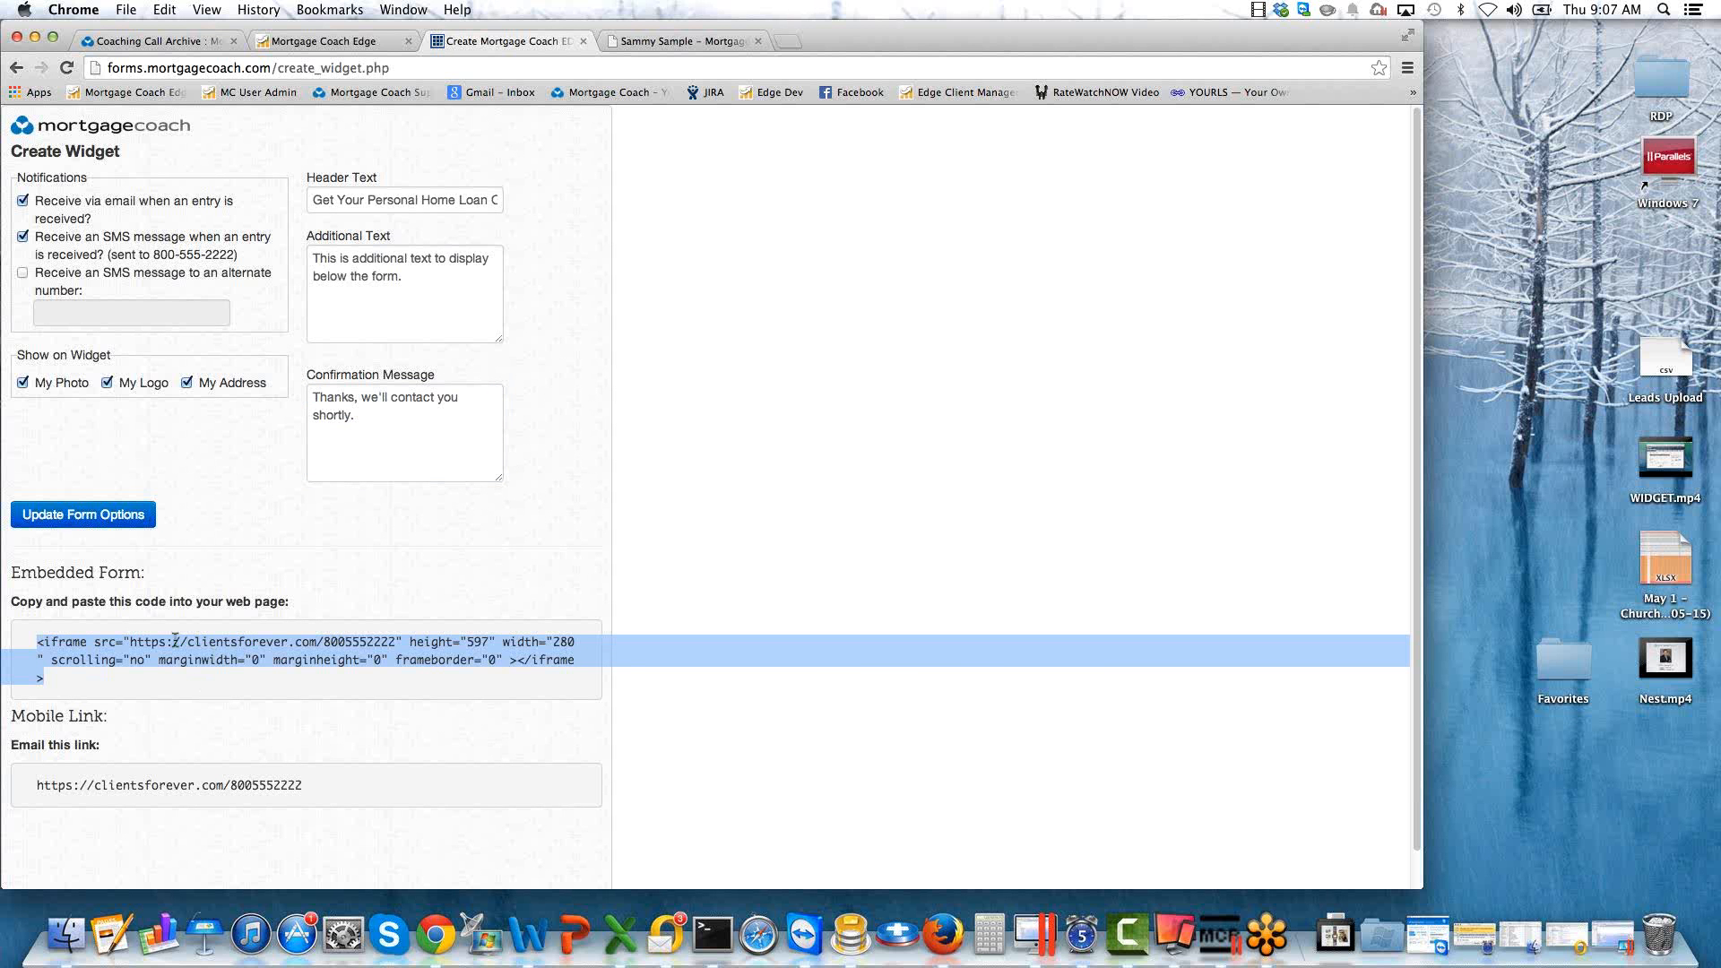
left_click(632, 40)
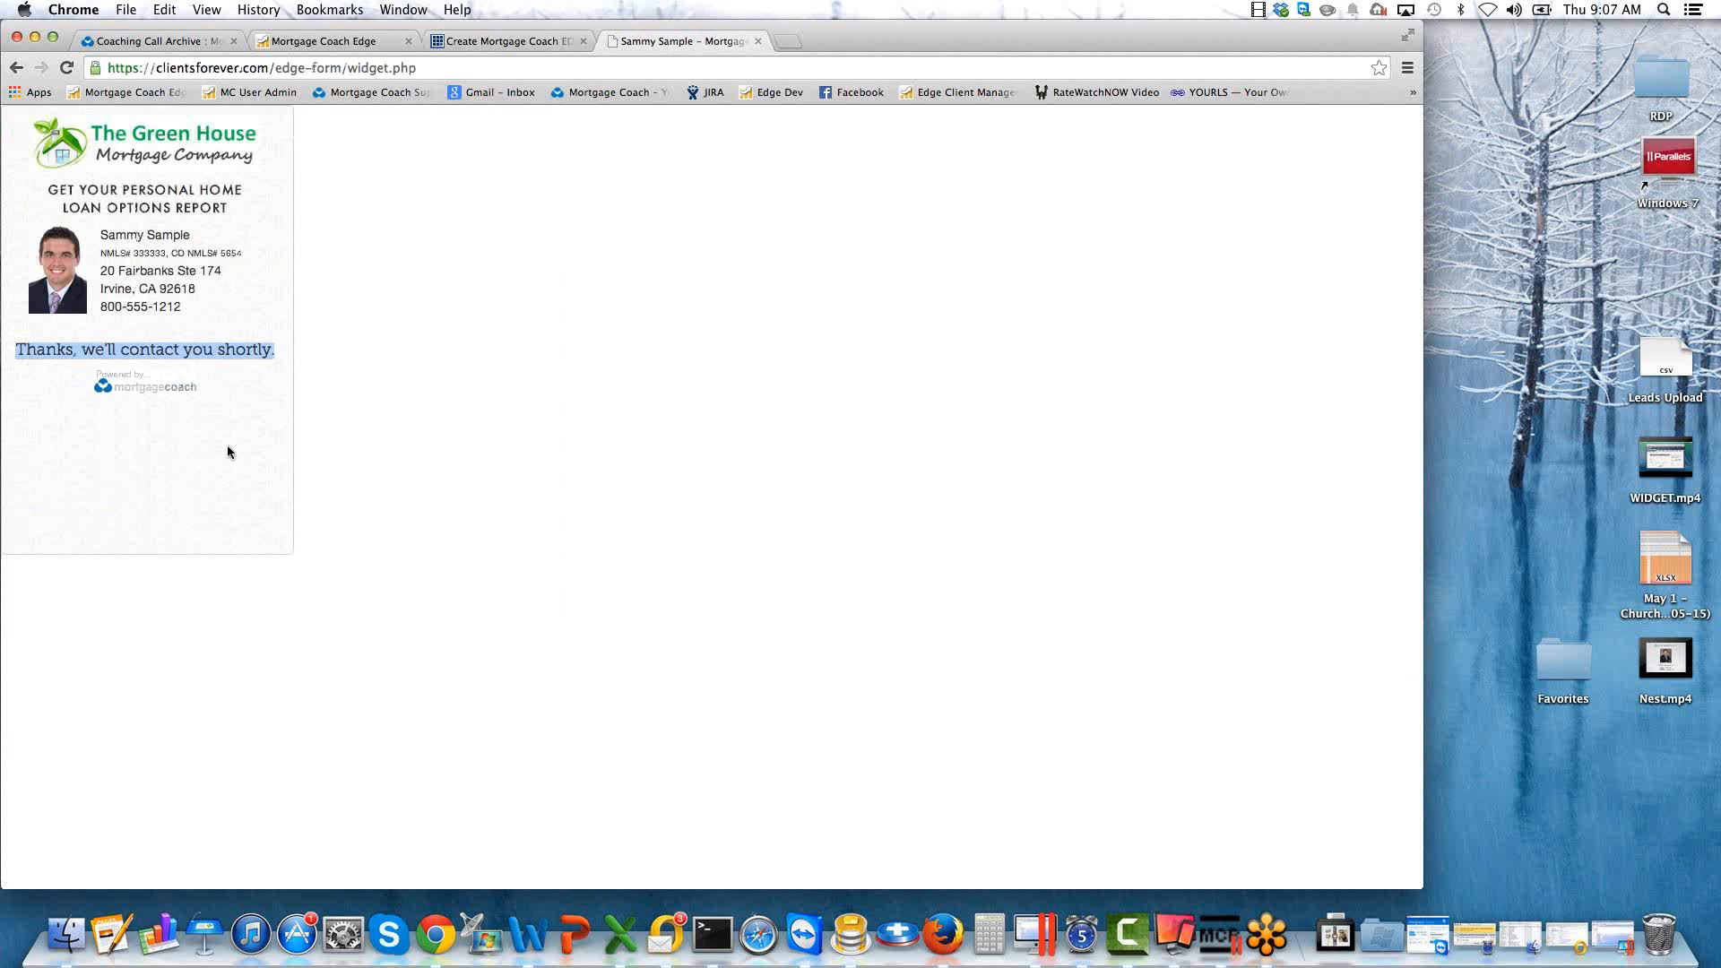
left_click(481, 43)
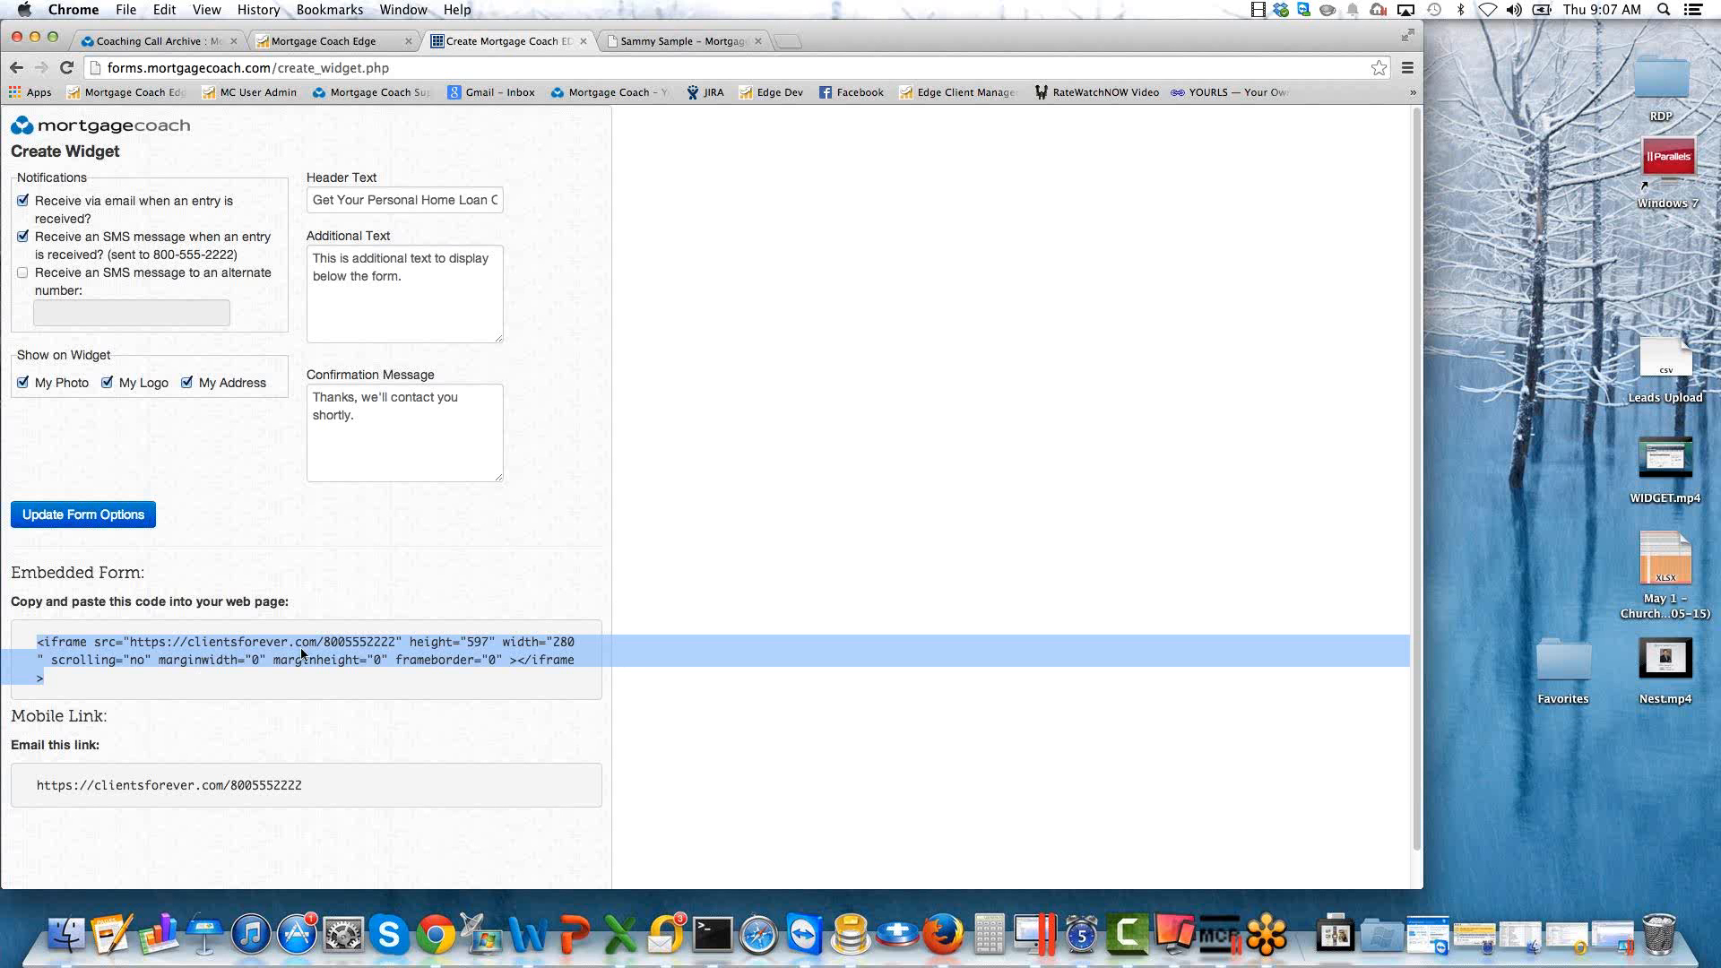
Highlight the widget's full web address under Mobile Link.
left_click(308, 784)
triple_click(305, 785)
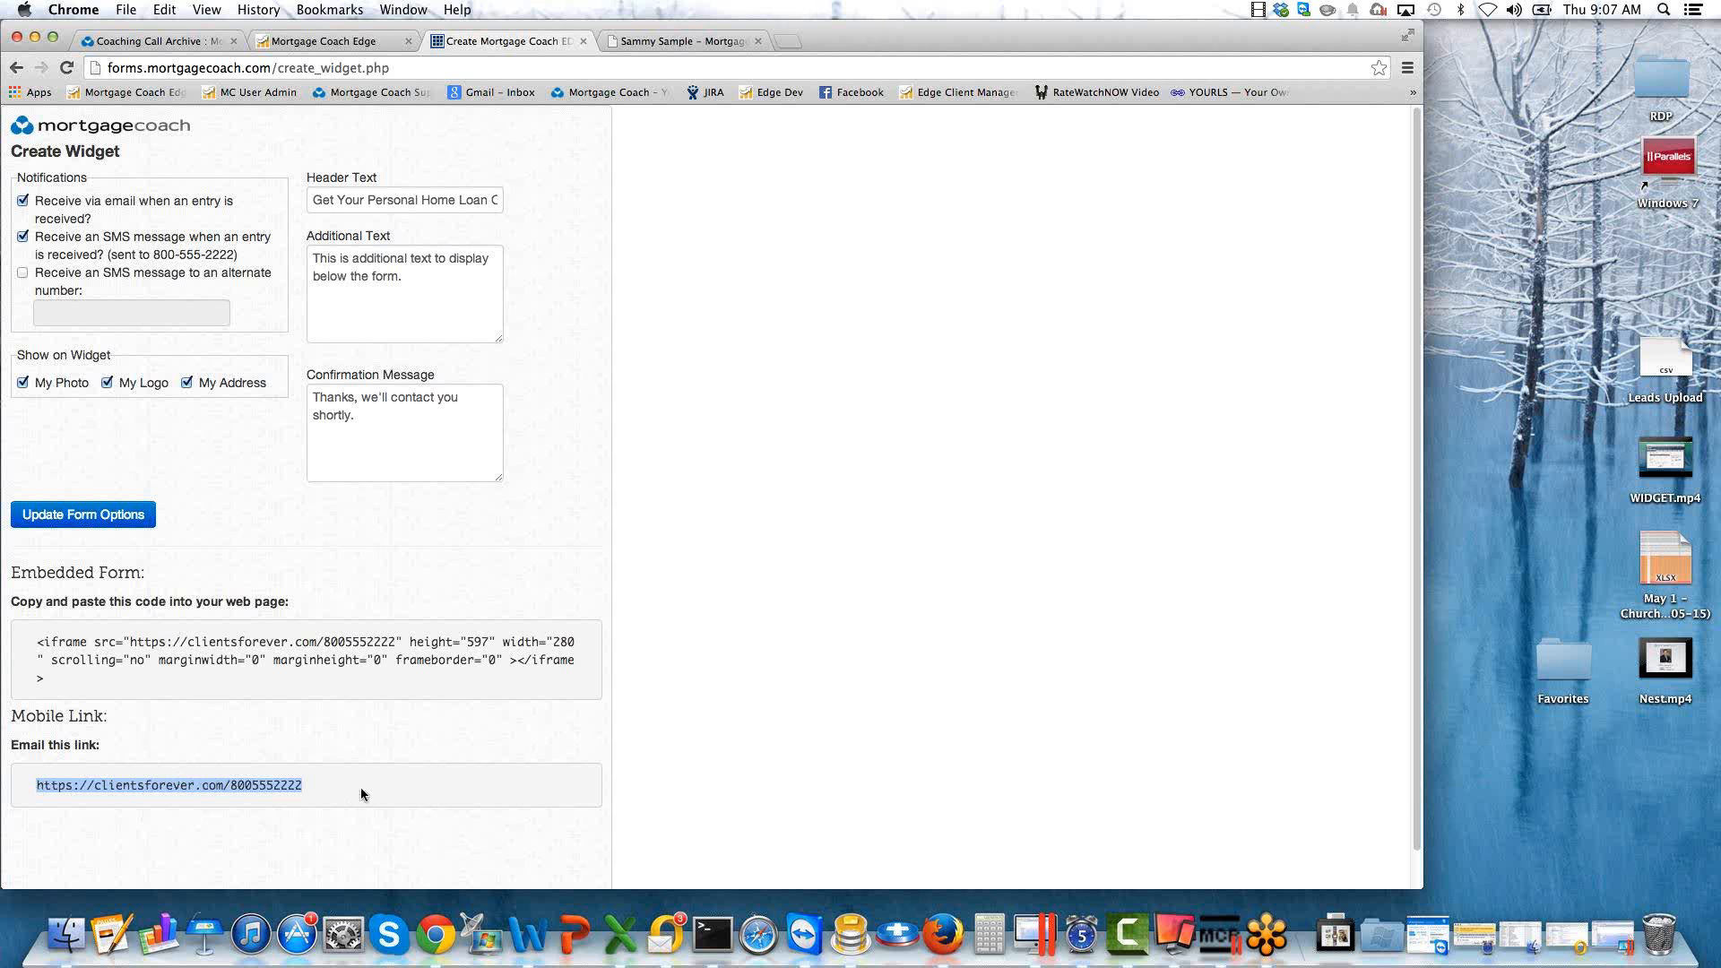
left_click_drag(37, 783, 304, 786)
Switch to Outlook, review the borrower details in the new widget submission email, and leave the message.
left_click(648, 43)
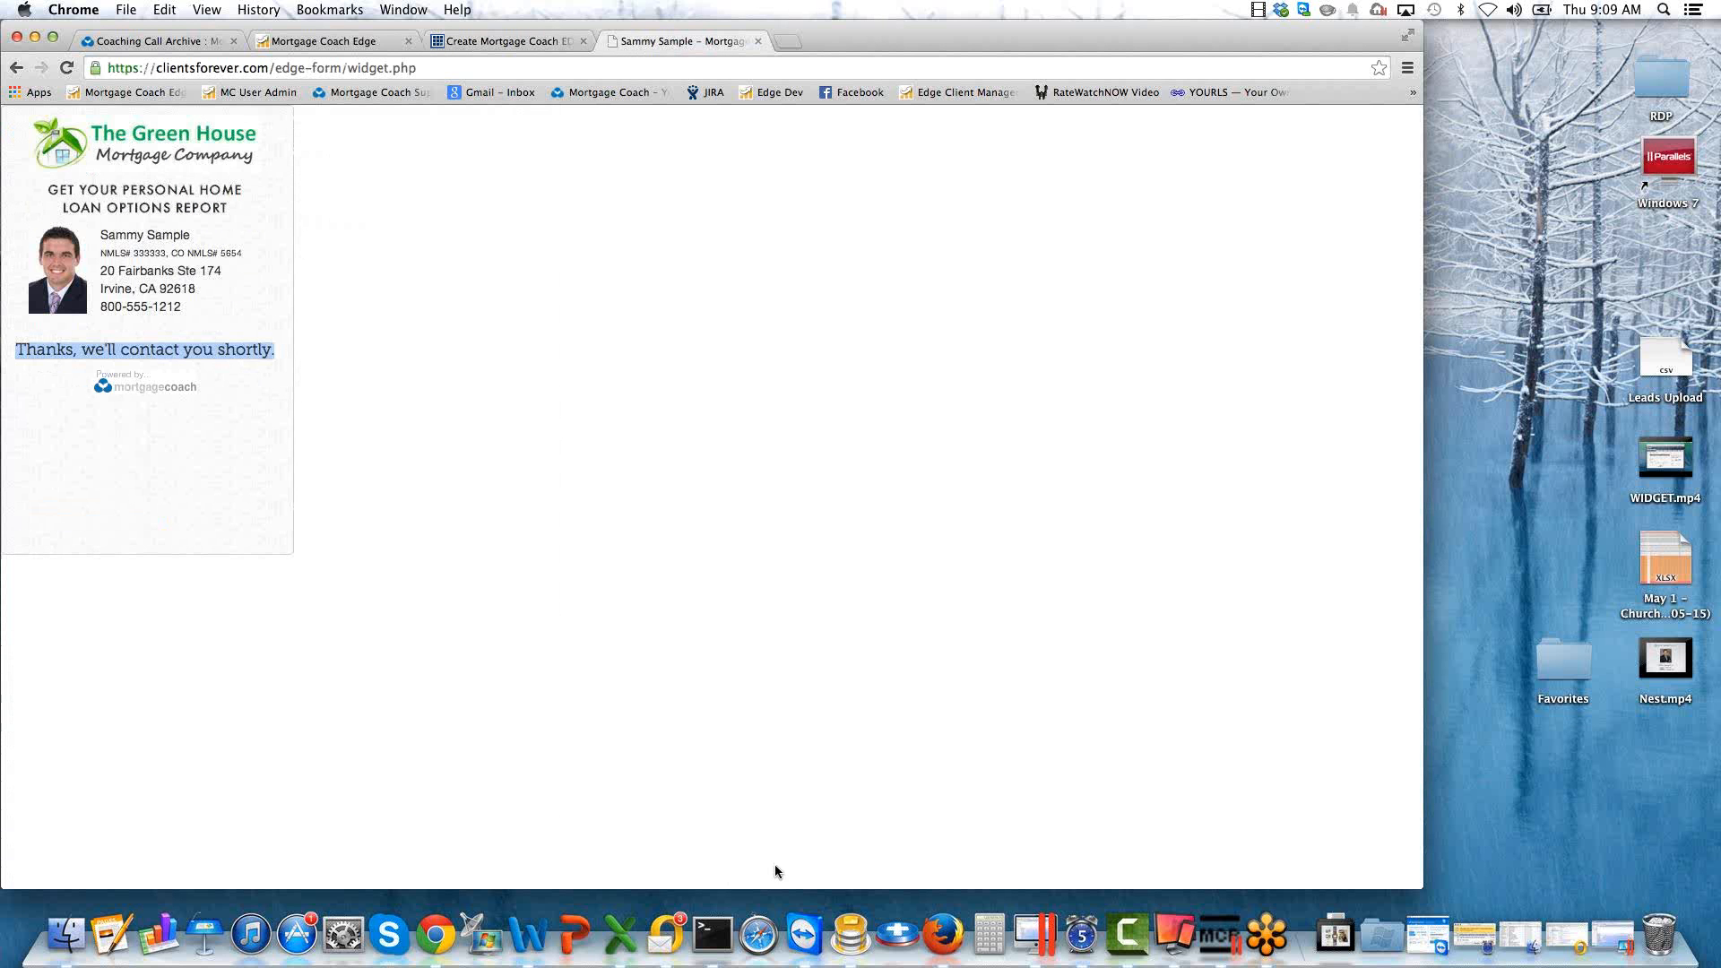
left_click(668, 937)
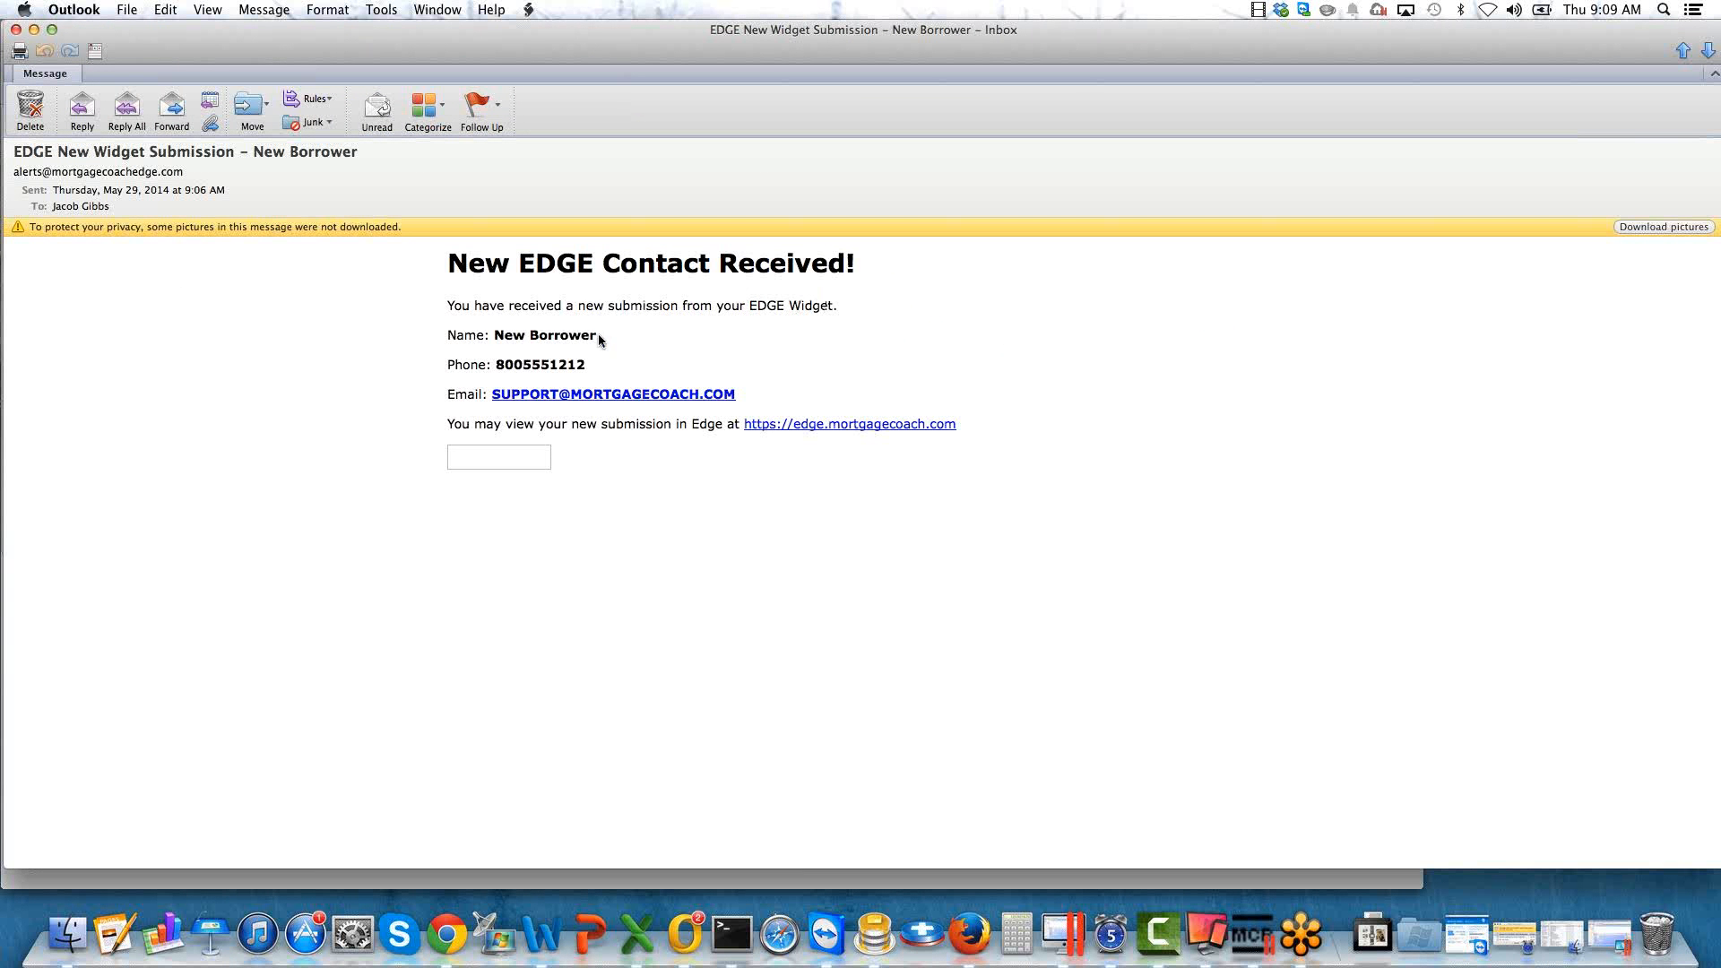
left_click_drag(598, 334, 494, 335)
left_click_drag(608, 35, 1719, 99)
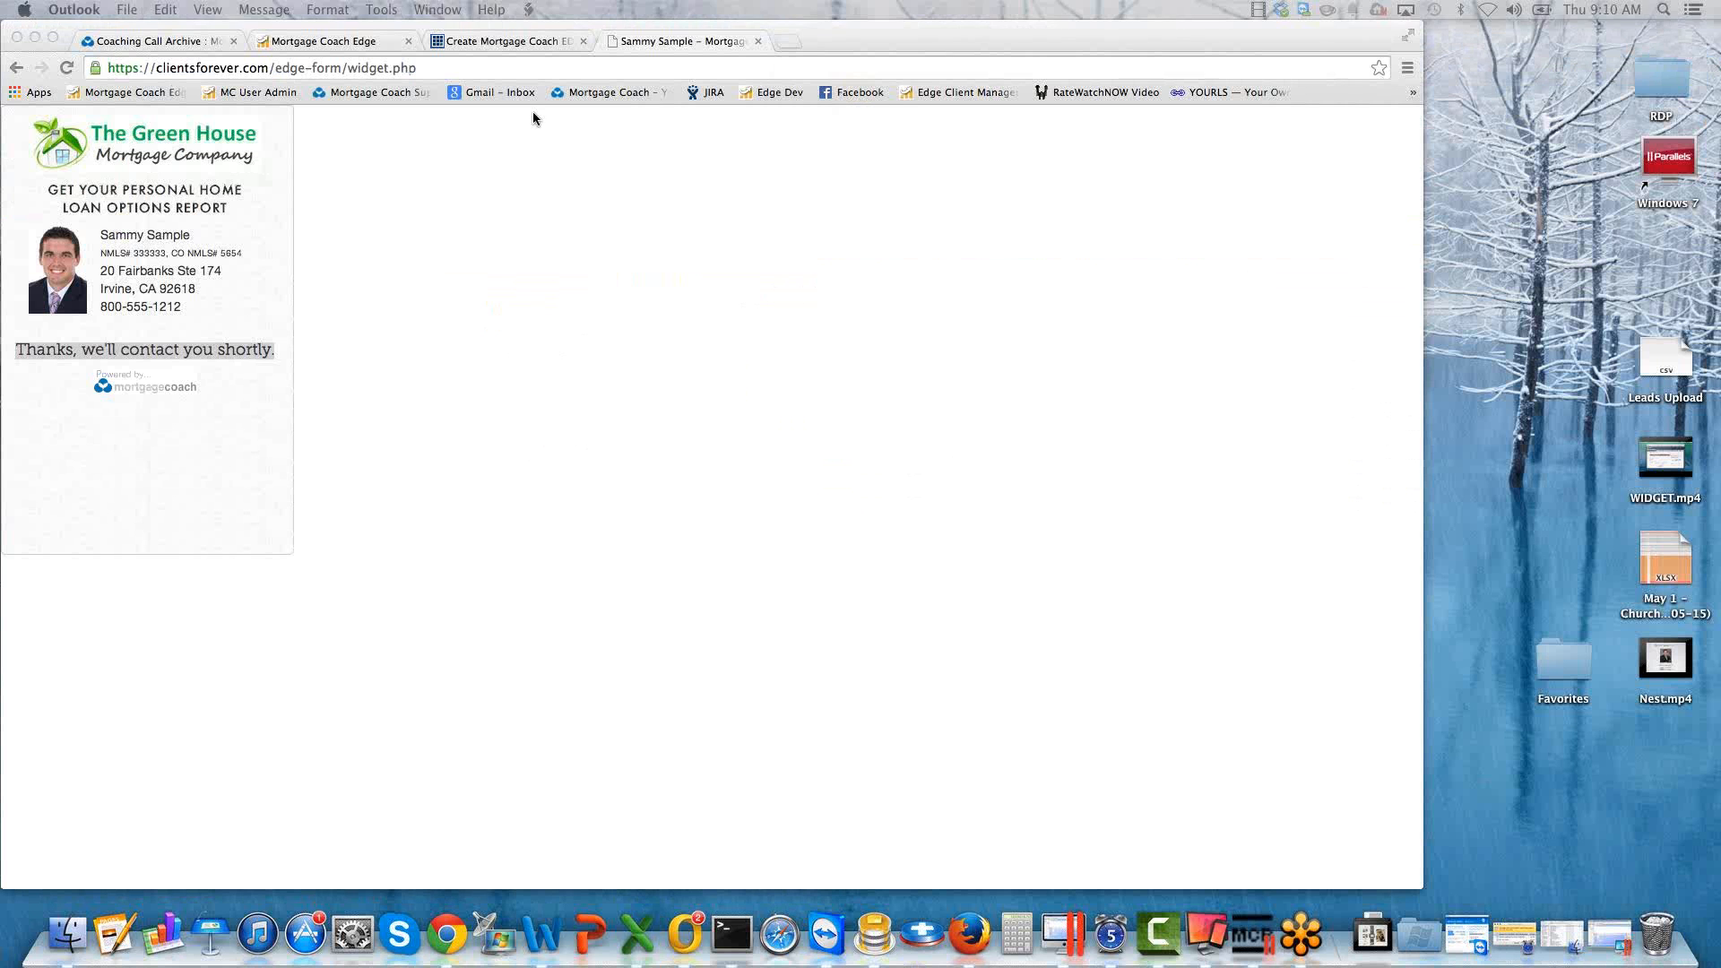
From the EDGE home page, filter all clients by "NEW" and open New Borrower's 05/29/2014 9:06 AM entry.
left_click(353, 39)
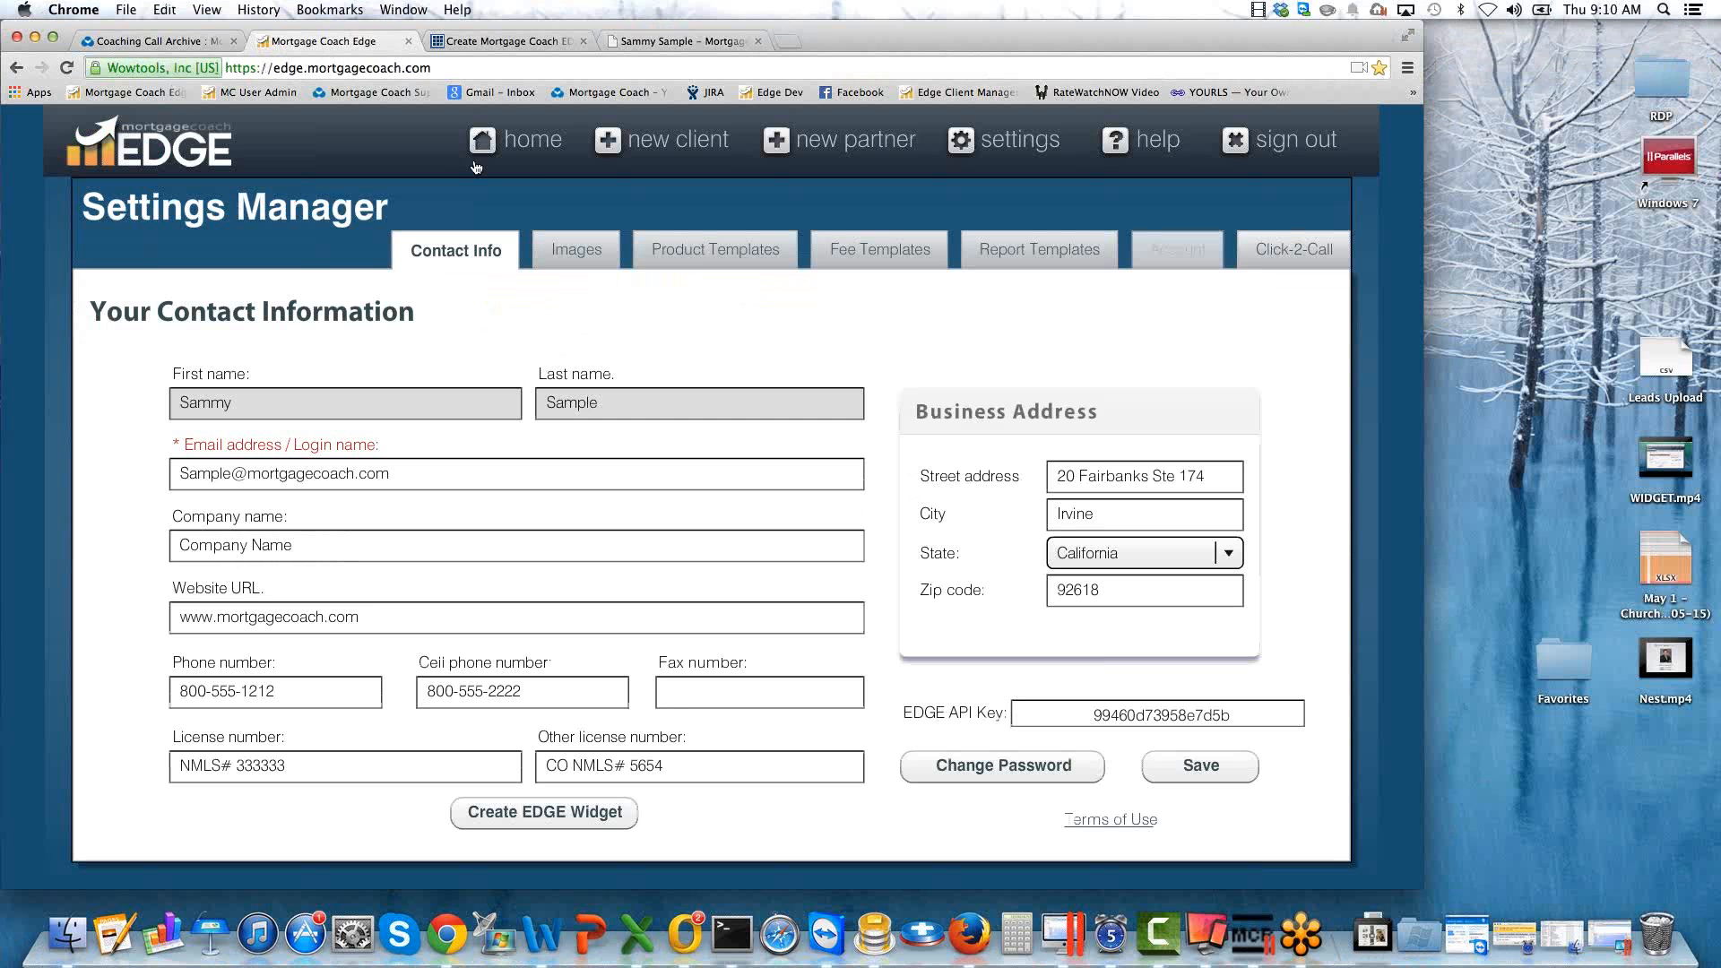
left_click(513, 143)
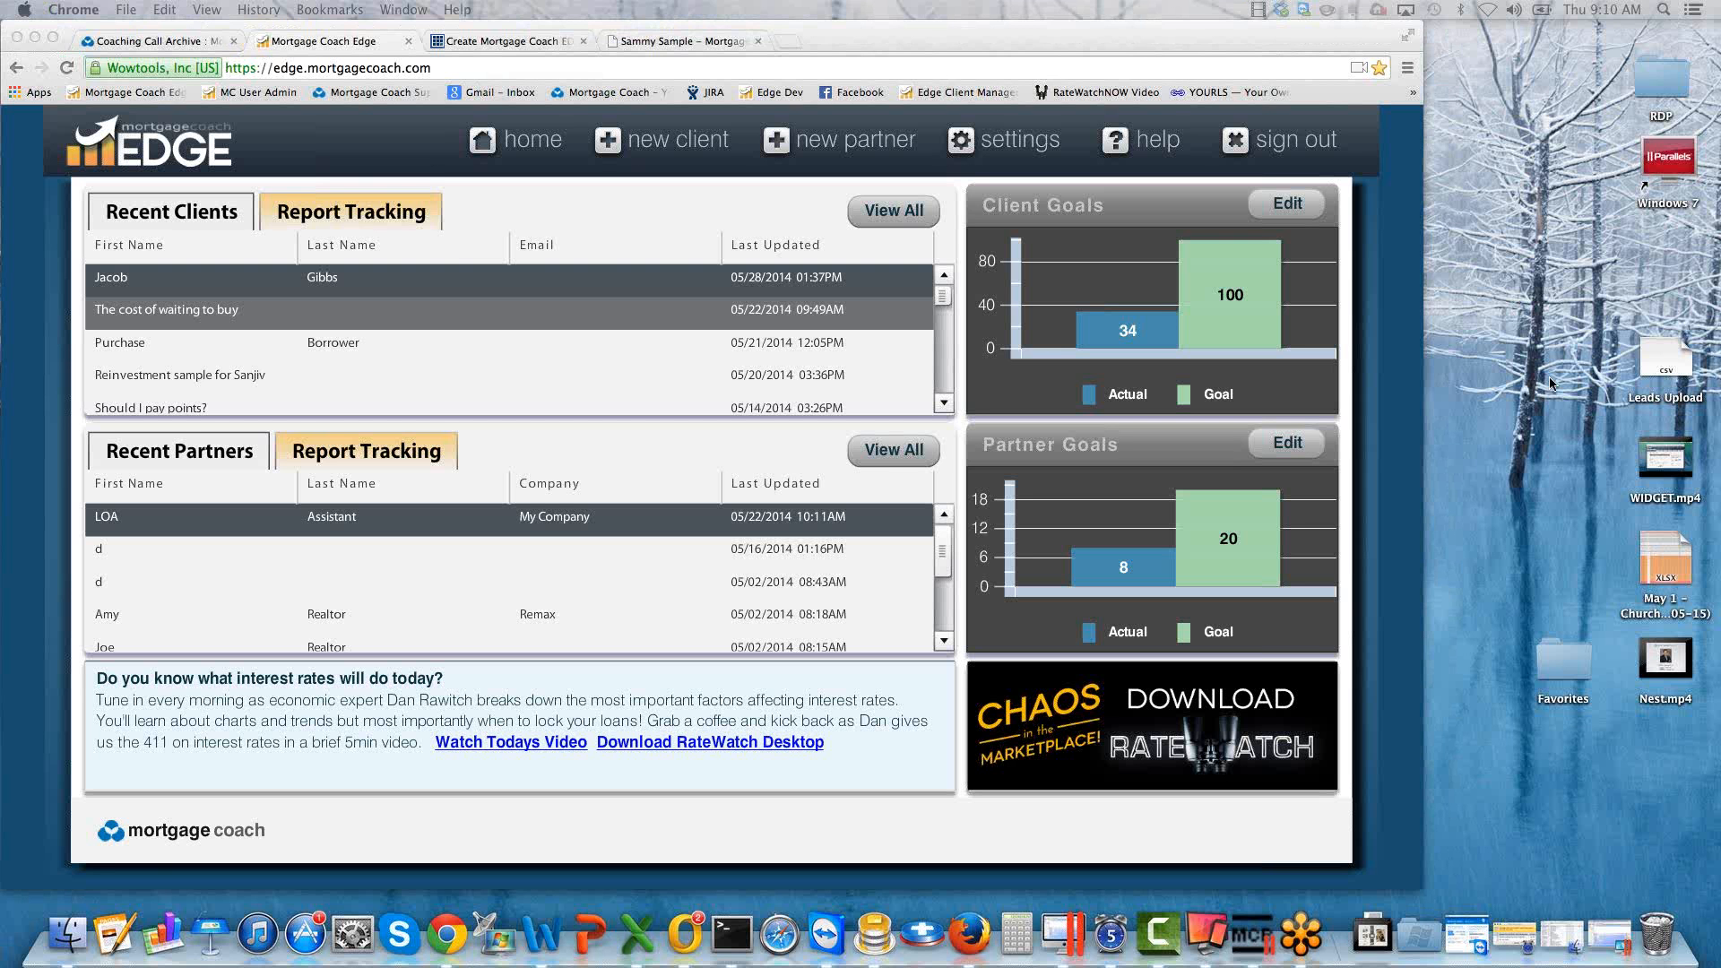
left_click(890, 219)
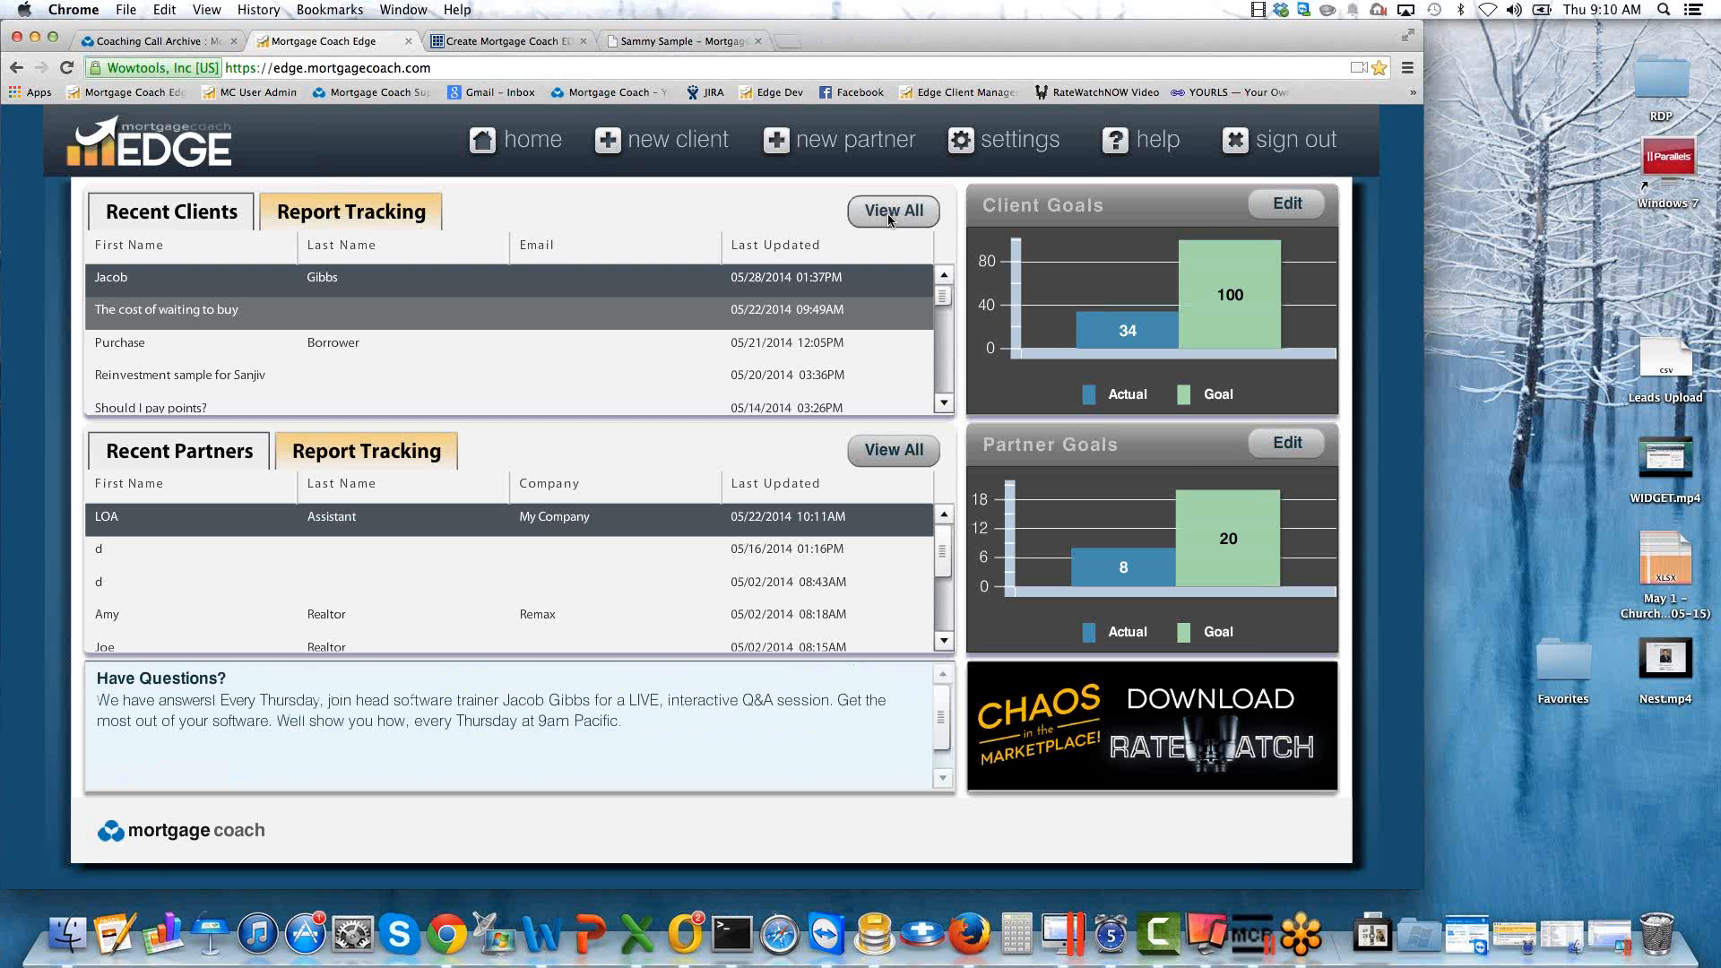
left_click(890, 220)
left_click(521, 240)
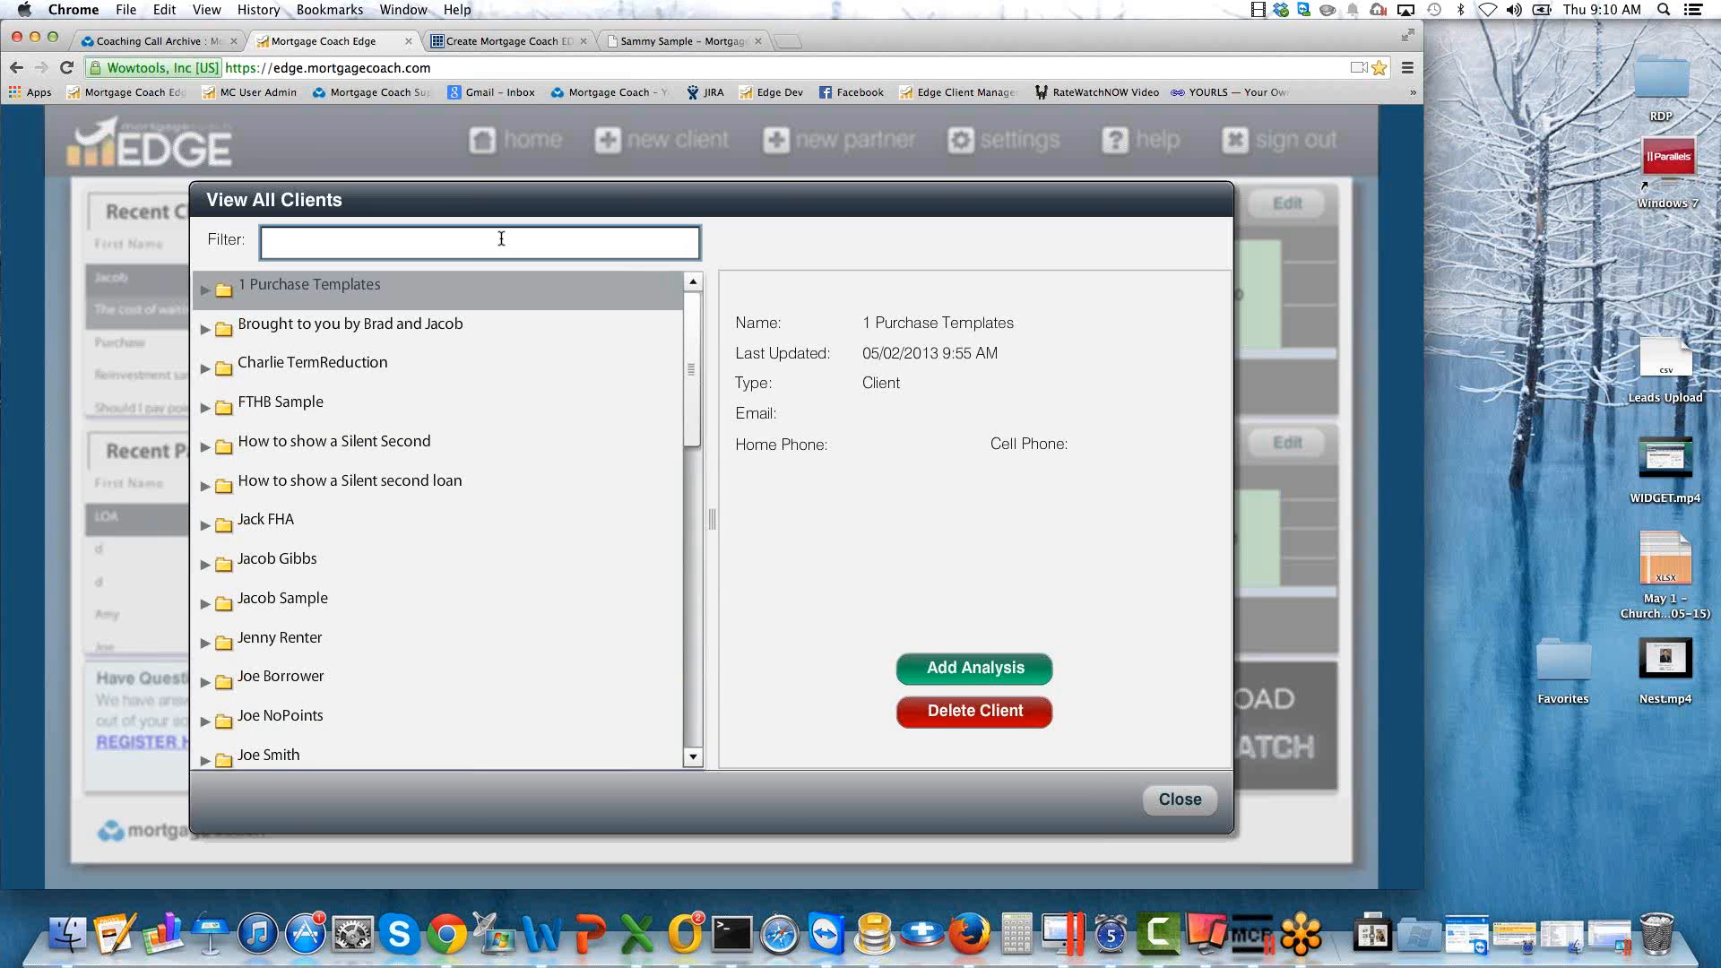
type("NEW")
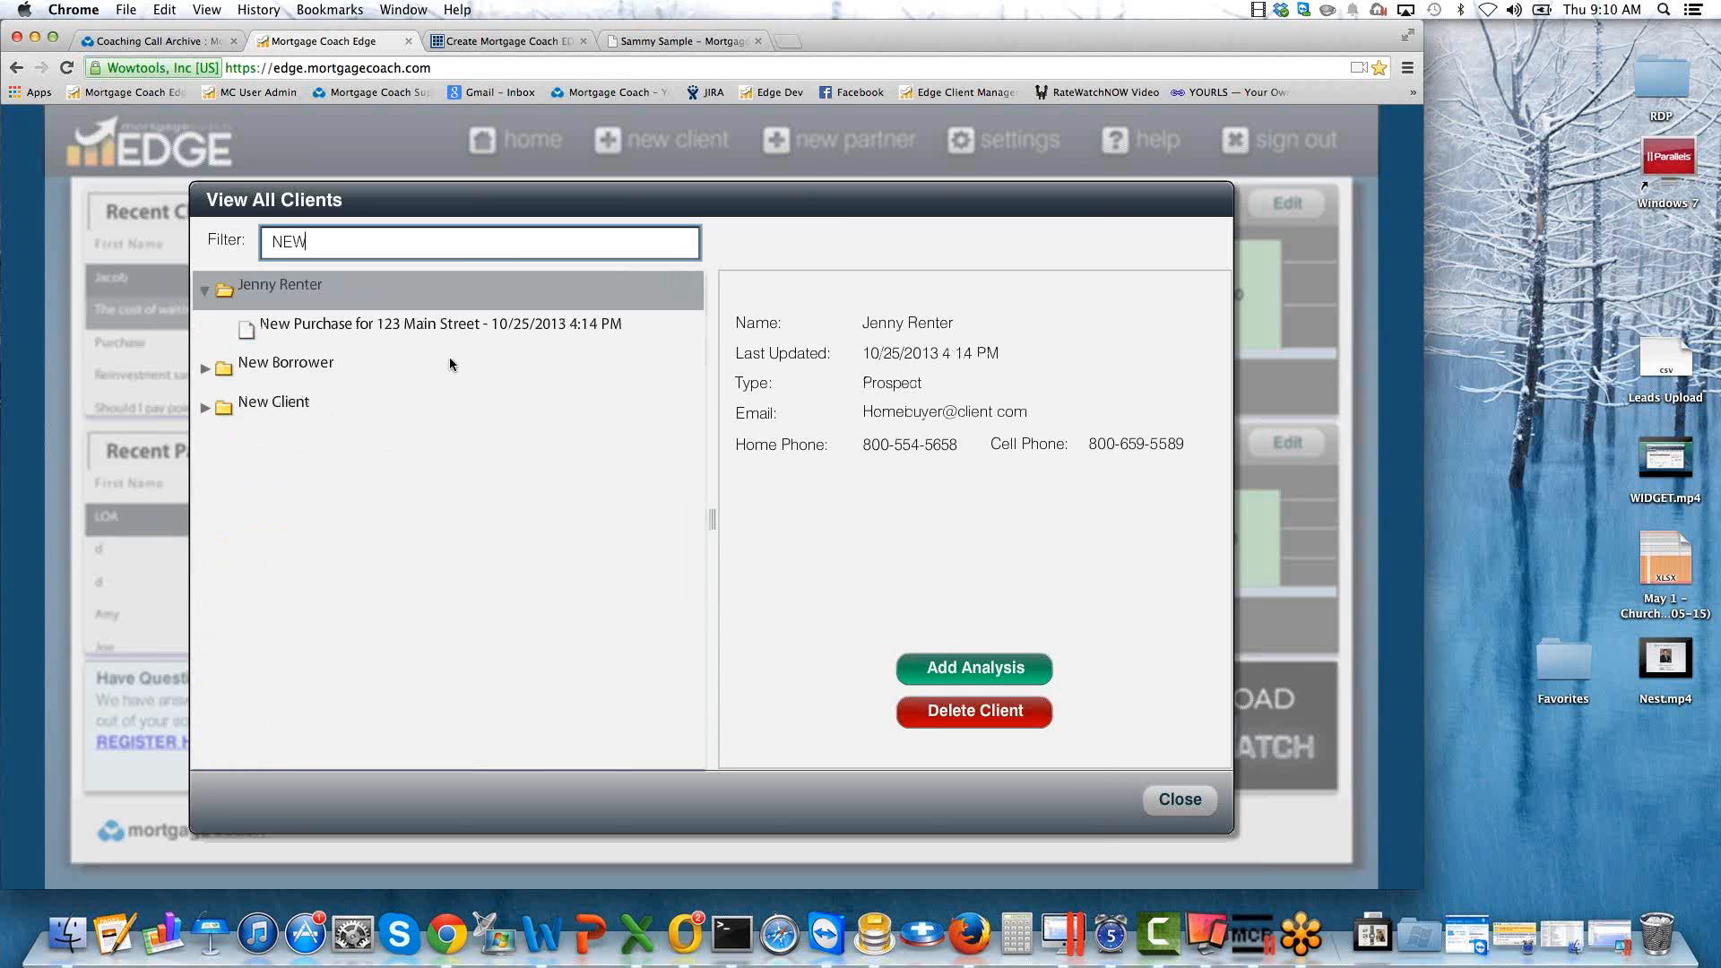
left_click(206, 369)
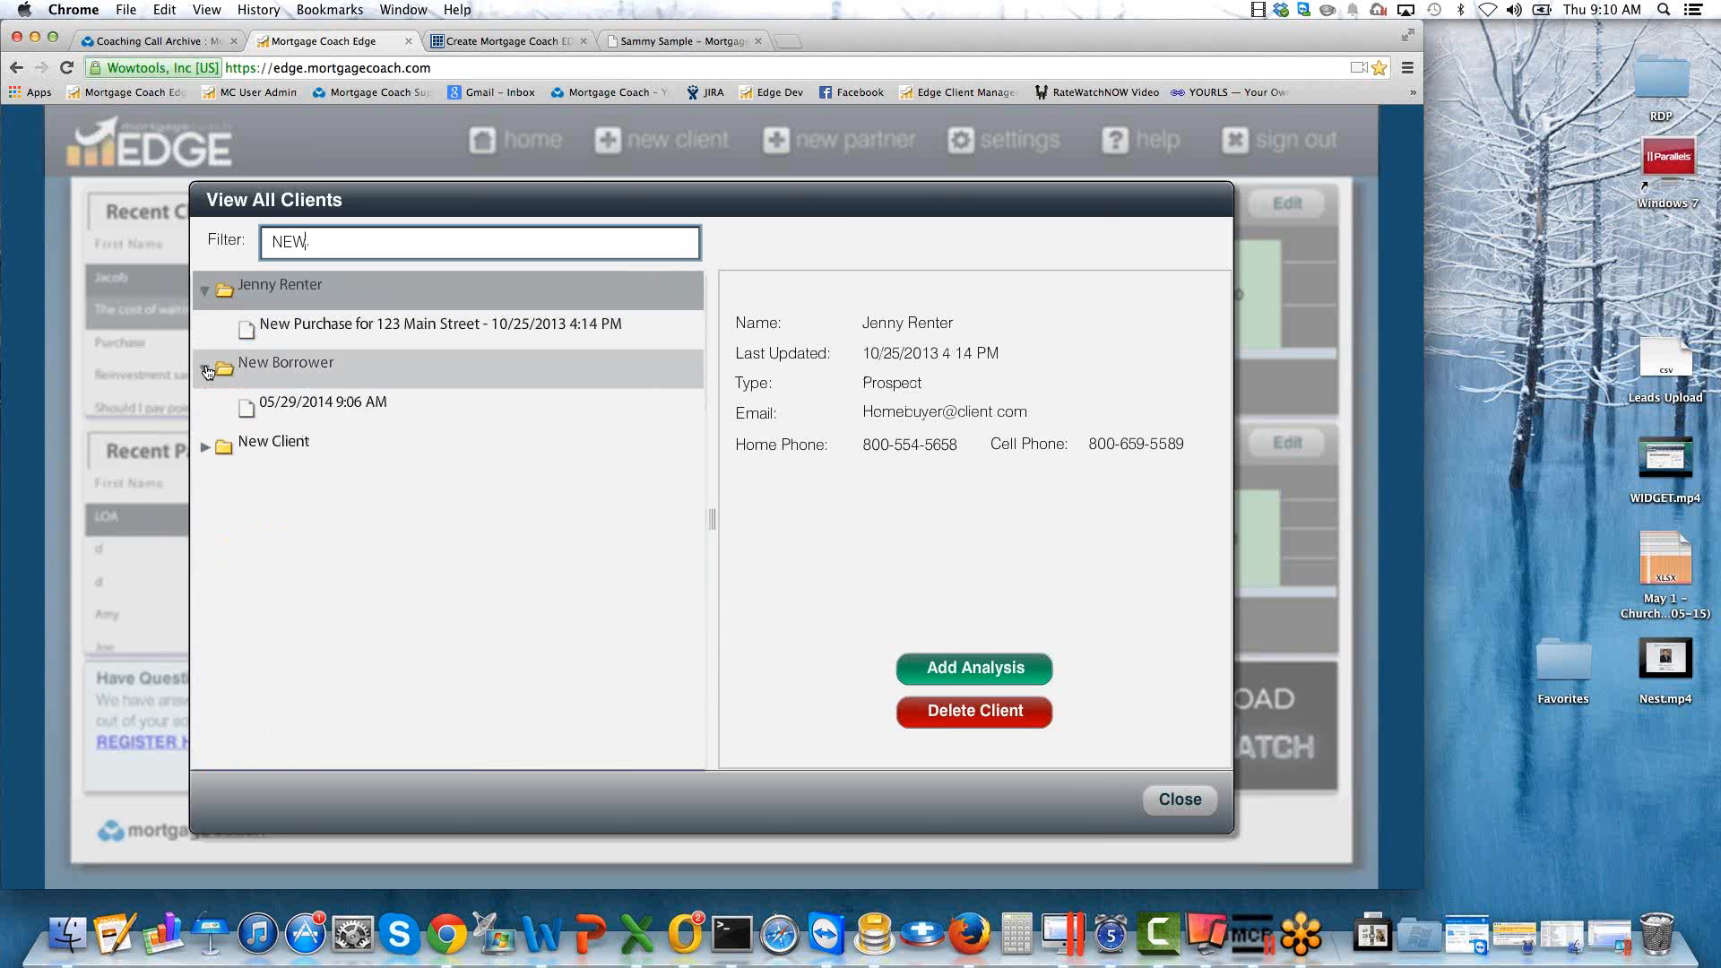
double_click(297, 401)
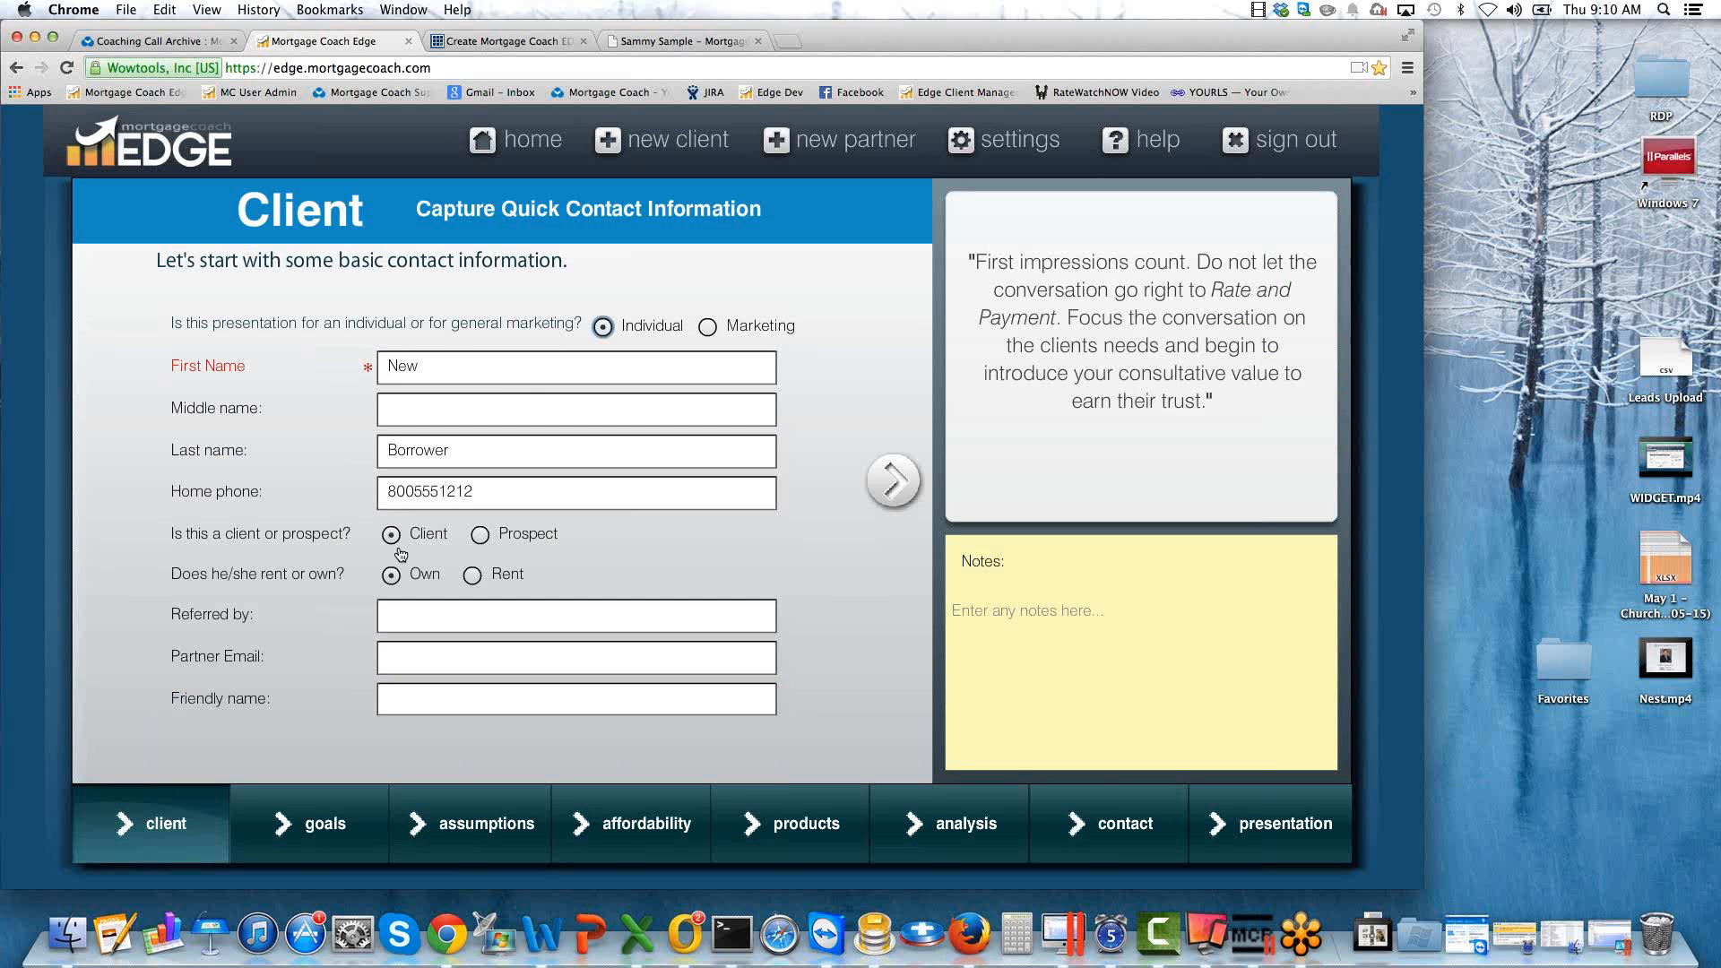
Go through the borrower's goals and assumptions pages to the contact page and check the captured email address.
left_click(893, 480)
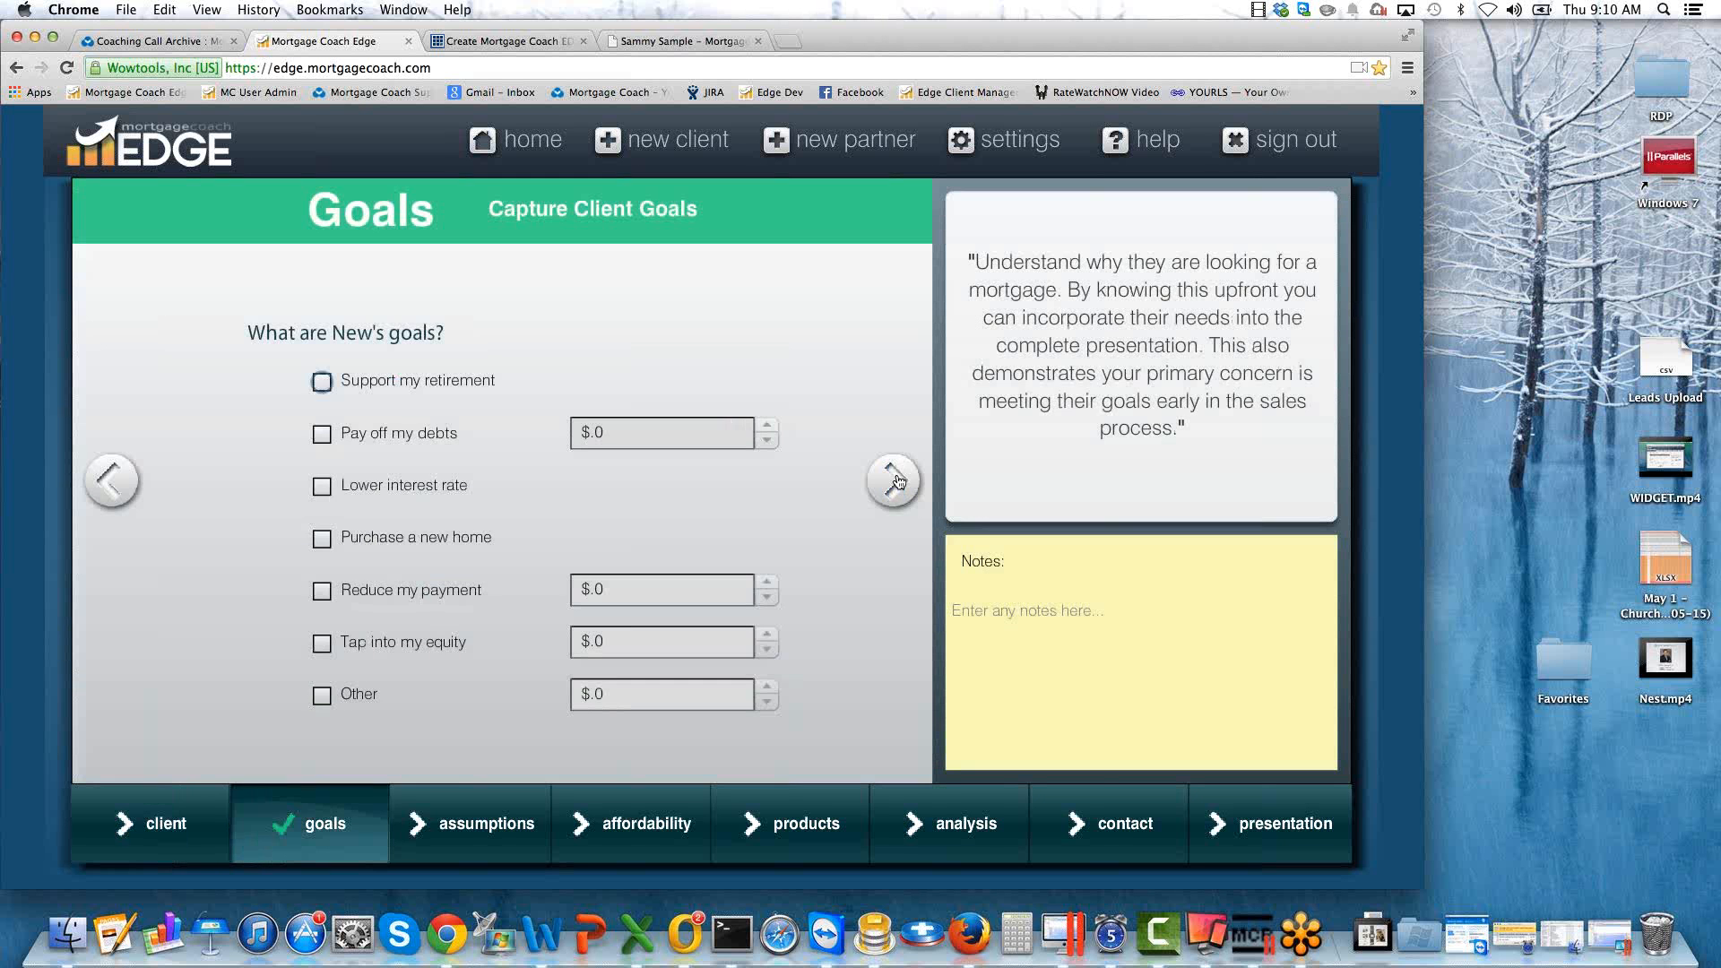
left_click(896, 481)
left_click(896, 481)
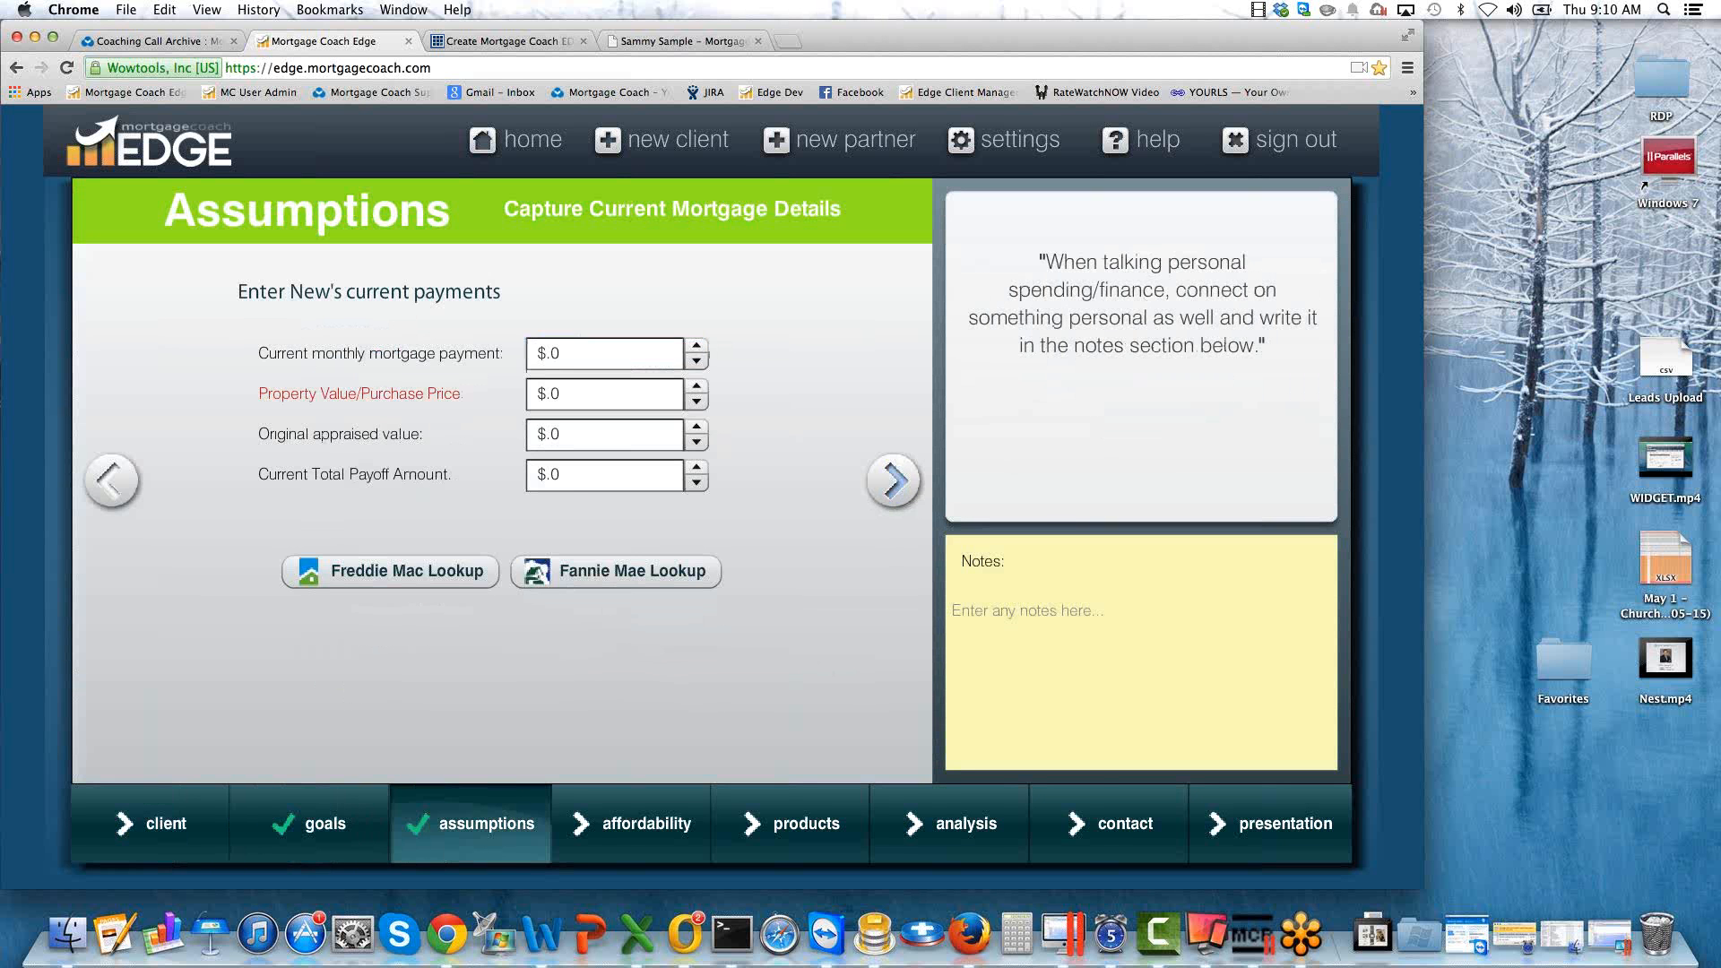
left_click(896, 481)
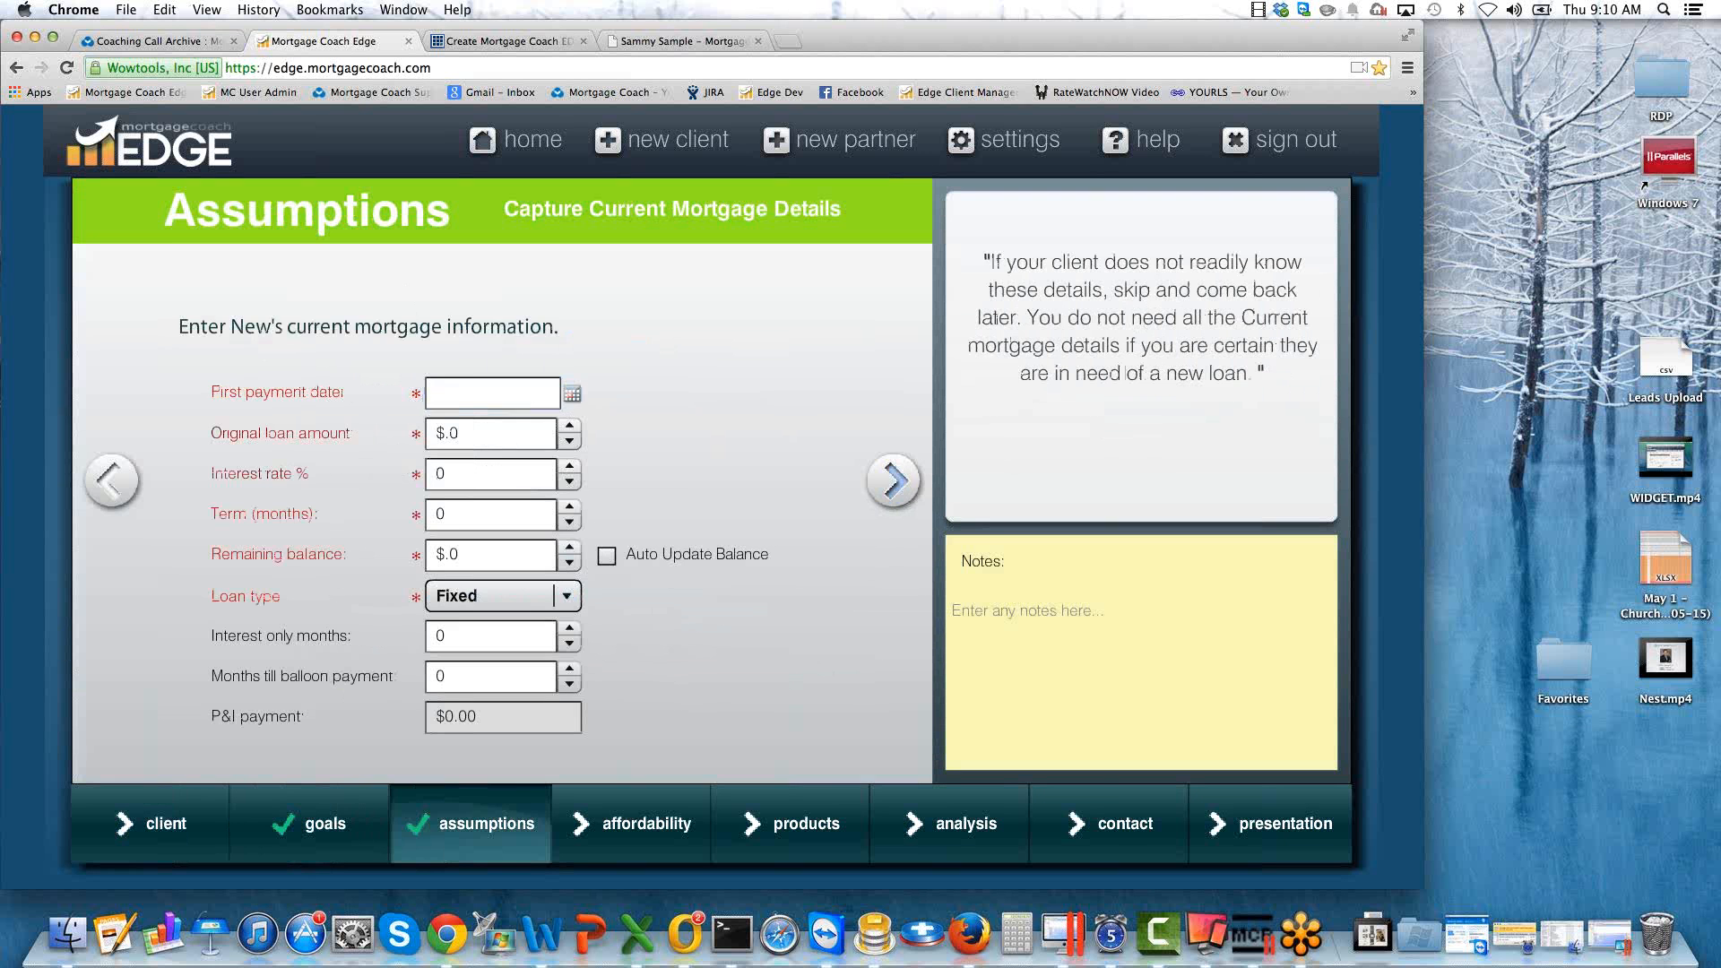
left_click(1085, 826)
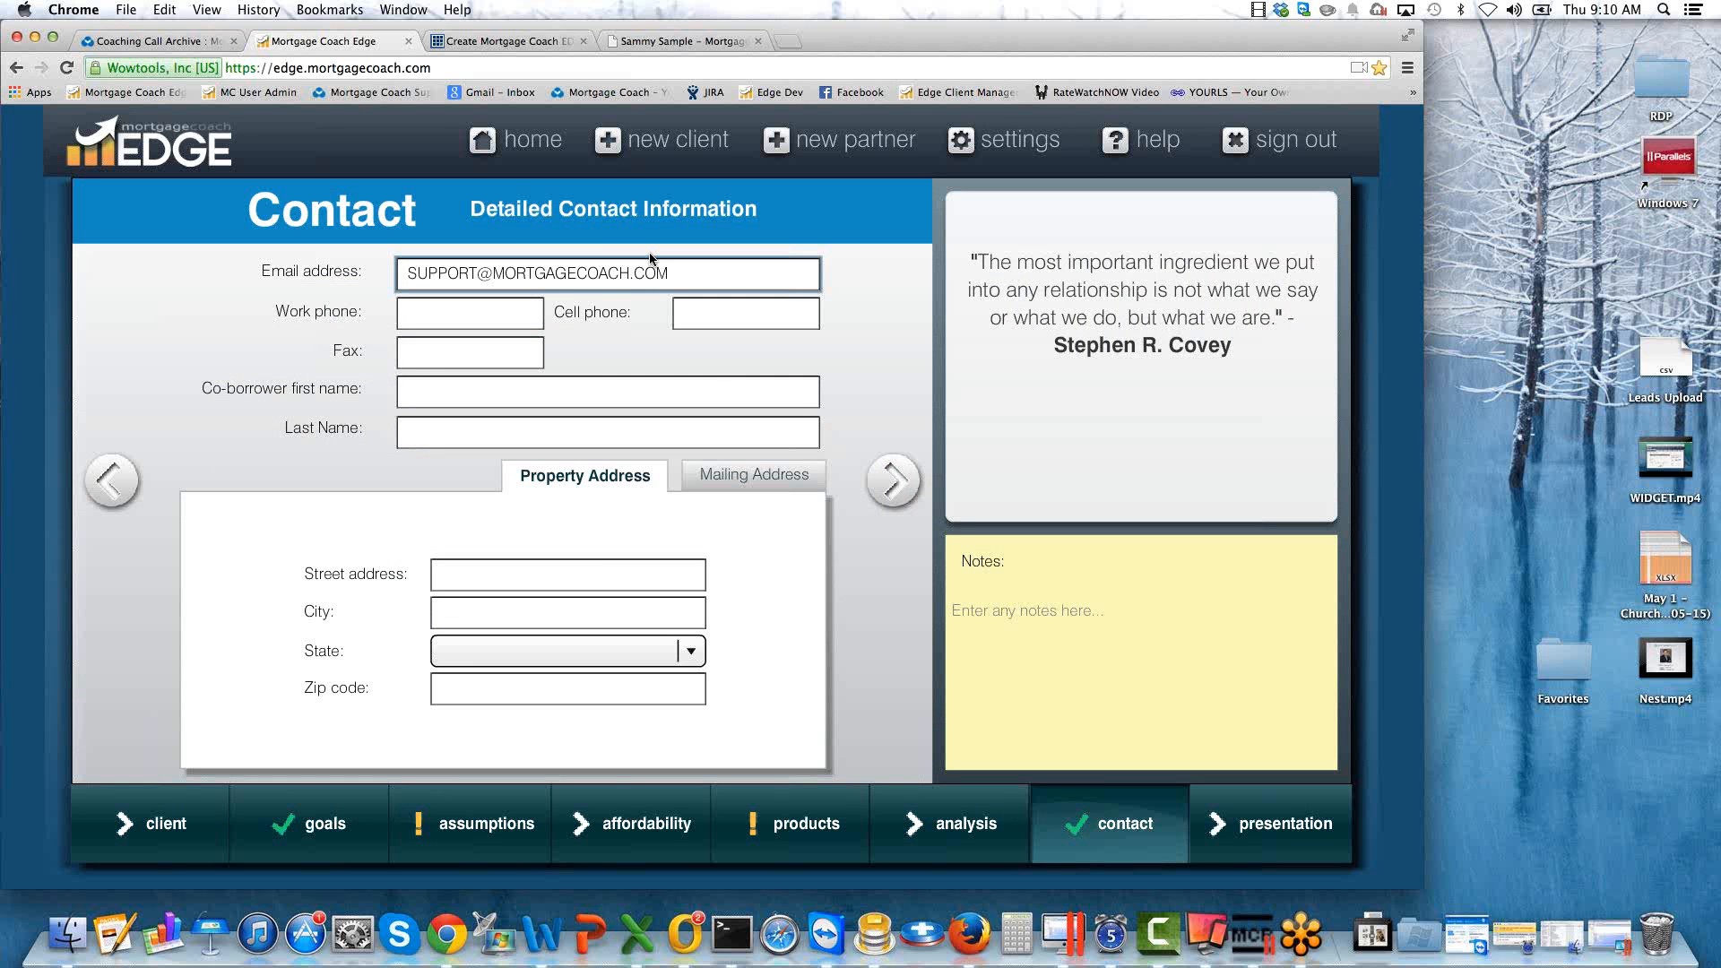
left_click_drag(673, 273, 401, 289)
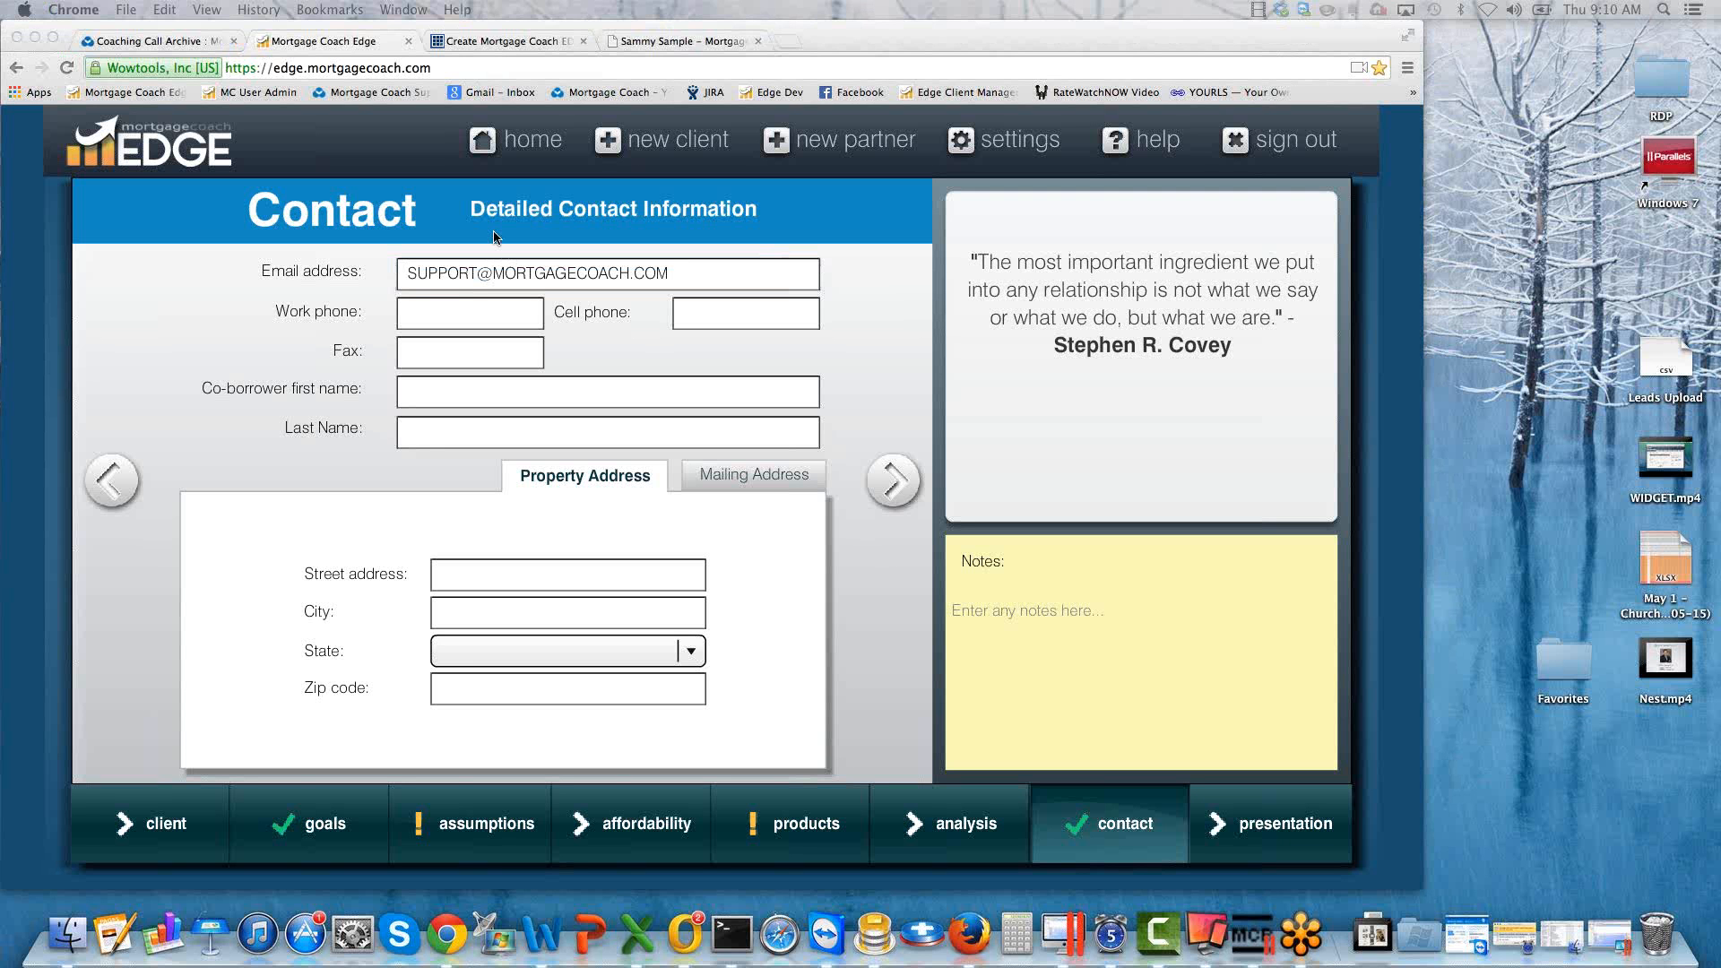
Return to the EDGE home page and start a new client.
left_click(499, 139)
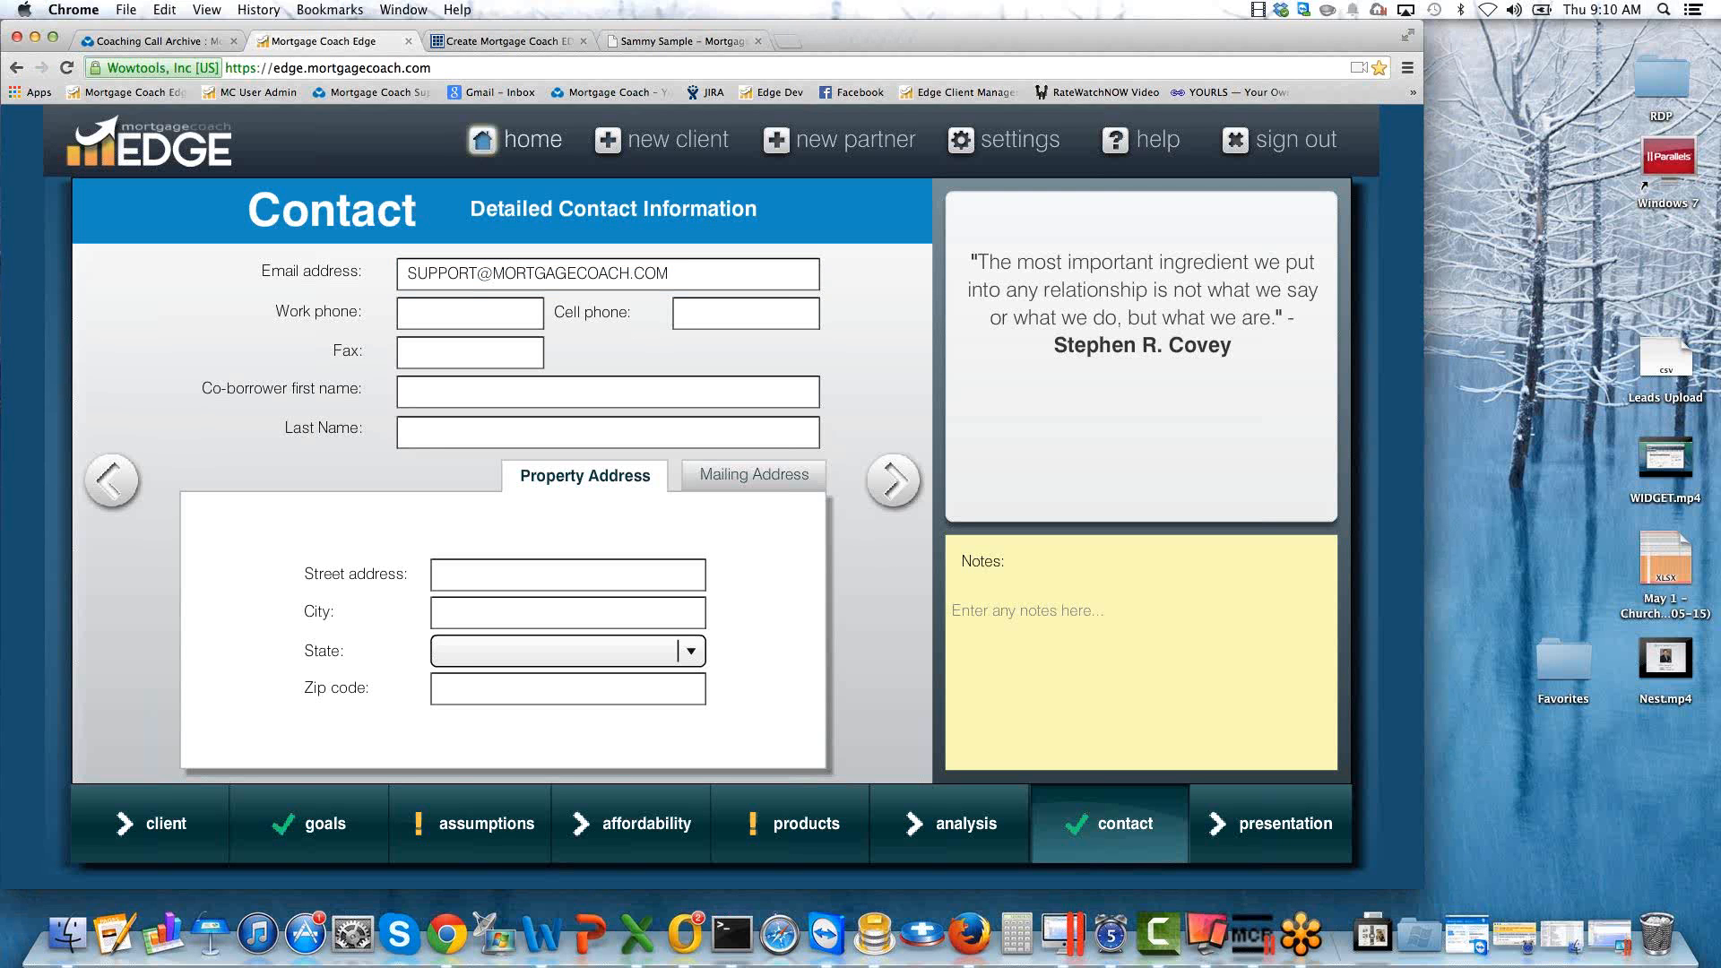
left_click(507, 142)
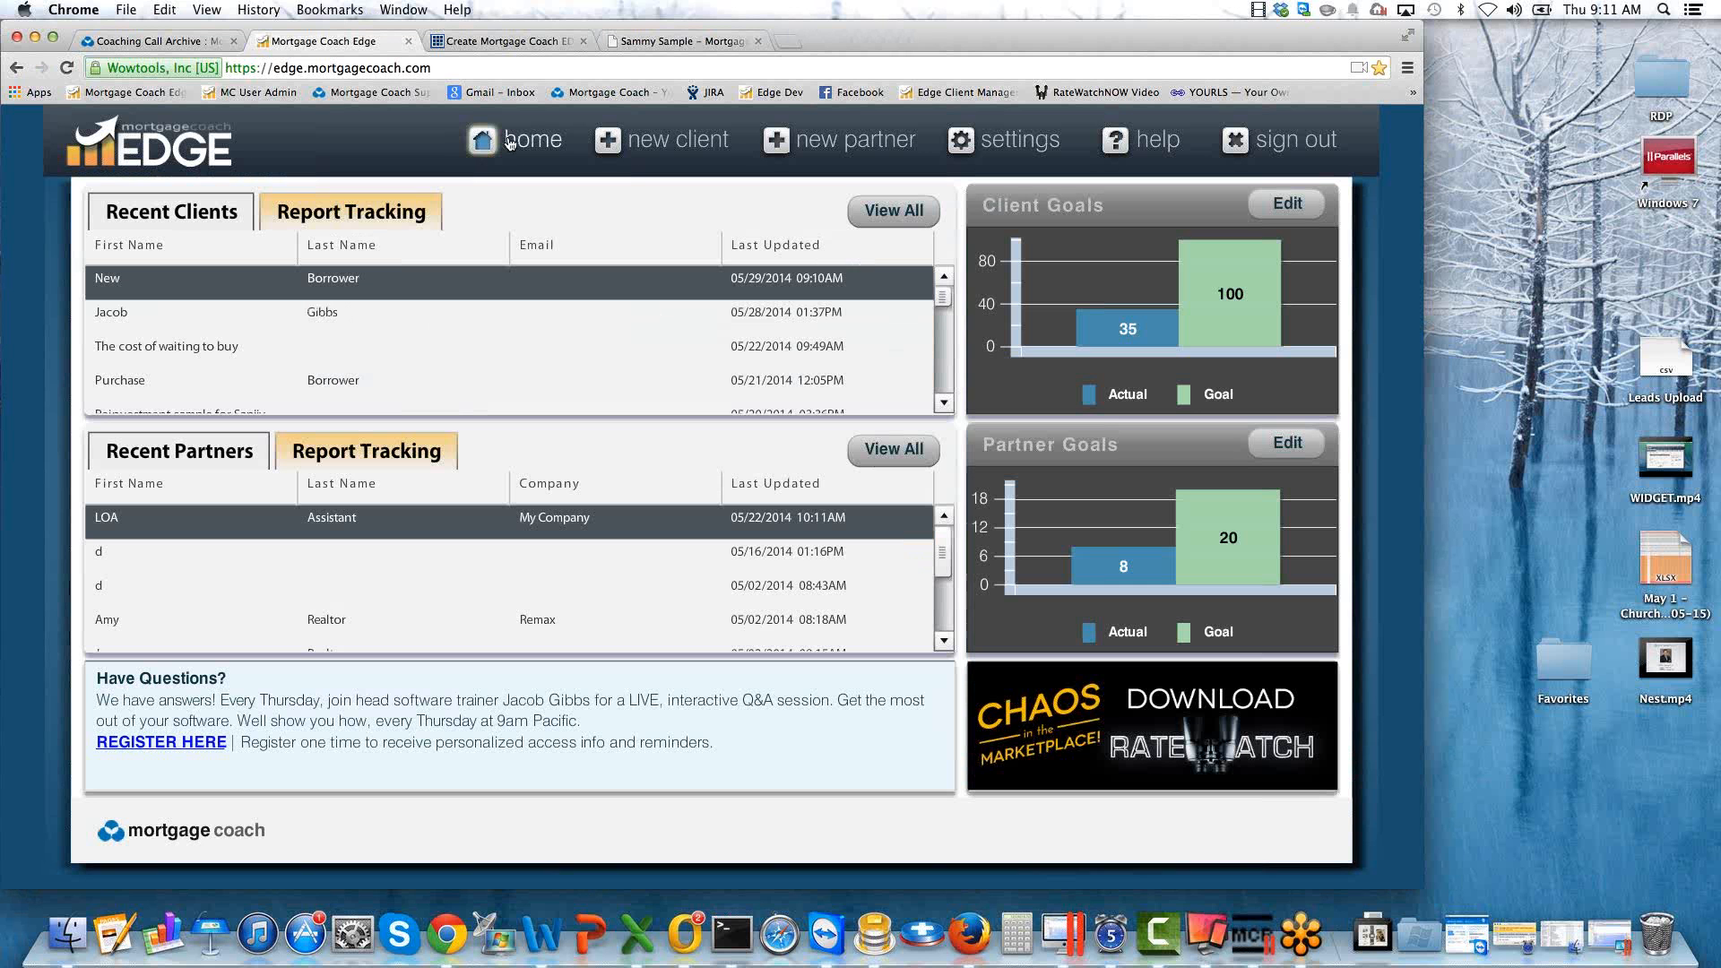
left_click(659, 147)
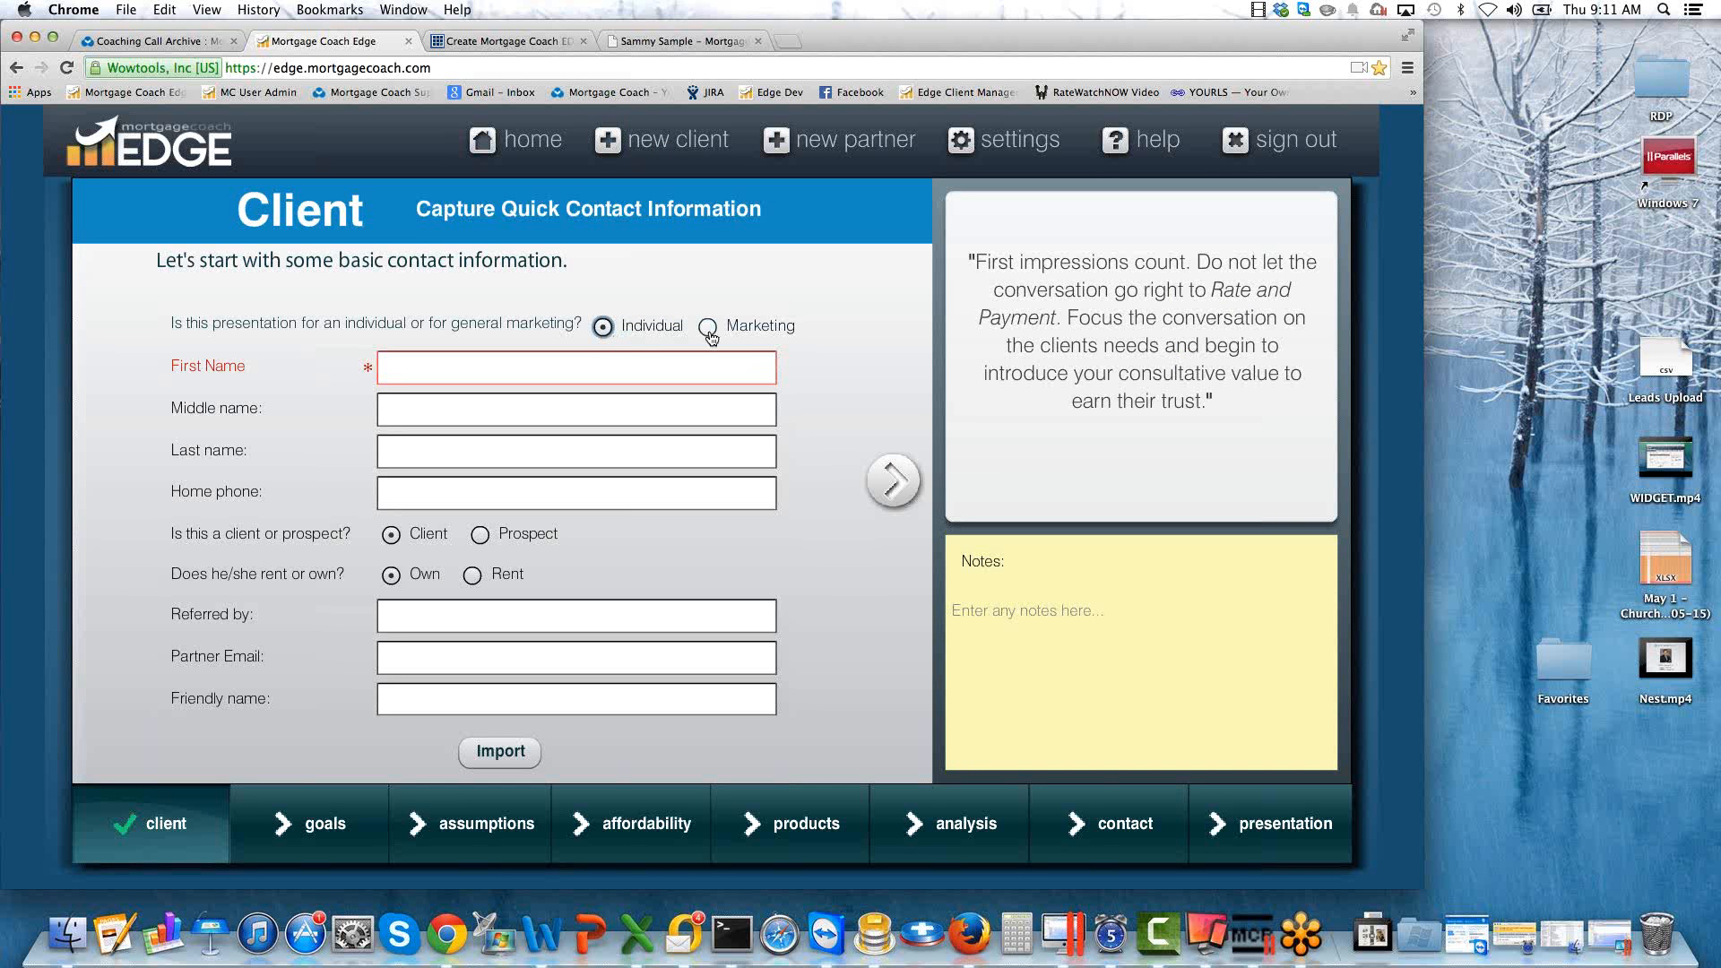
Enter TEST as the new client's first name and PURCHASE as the last name.
left_click(555, 366)
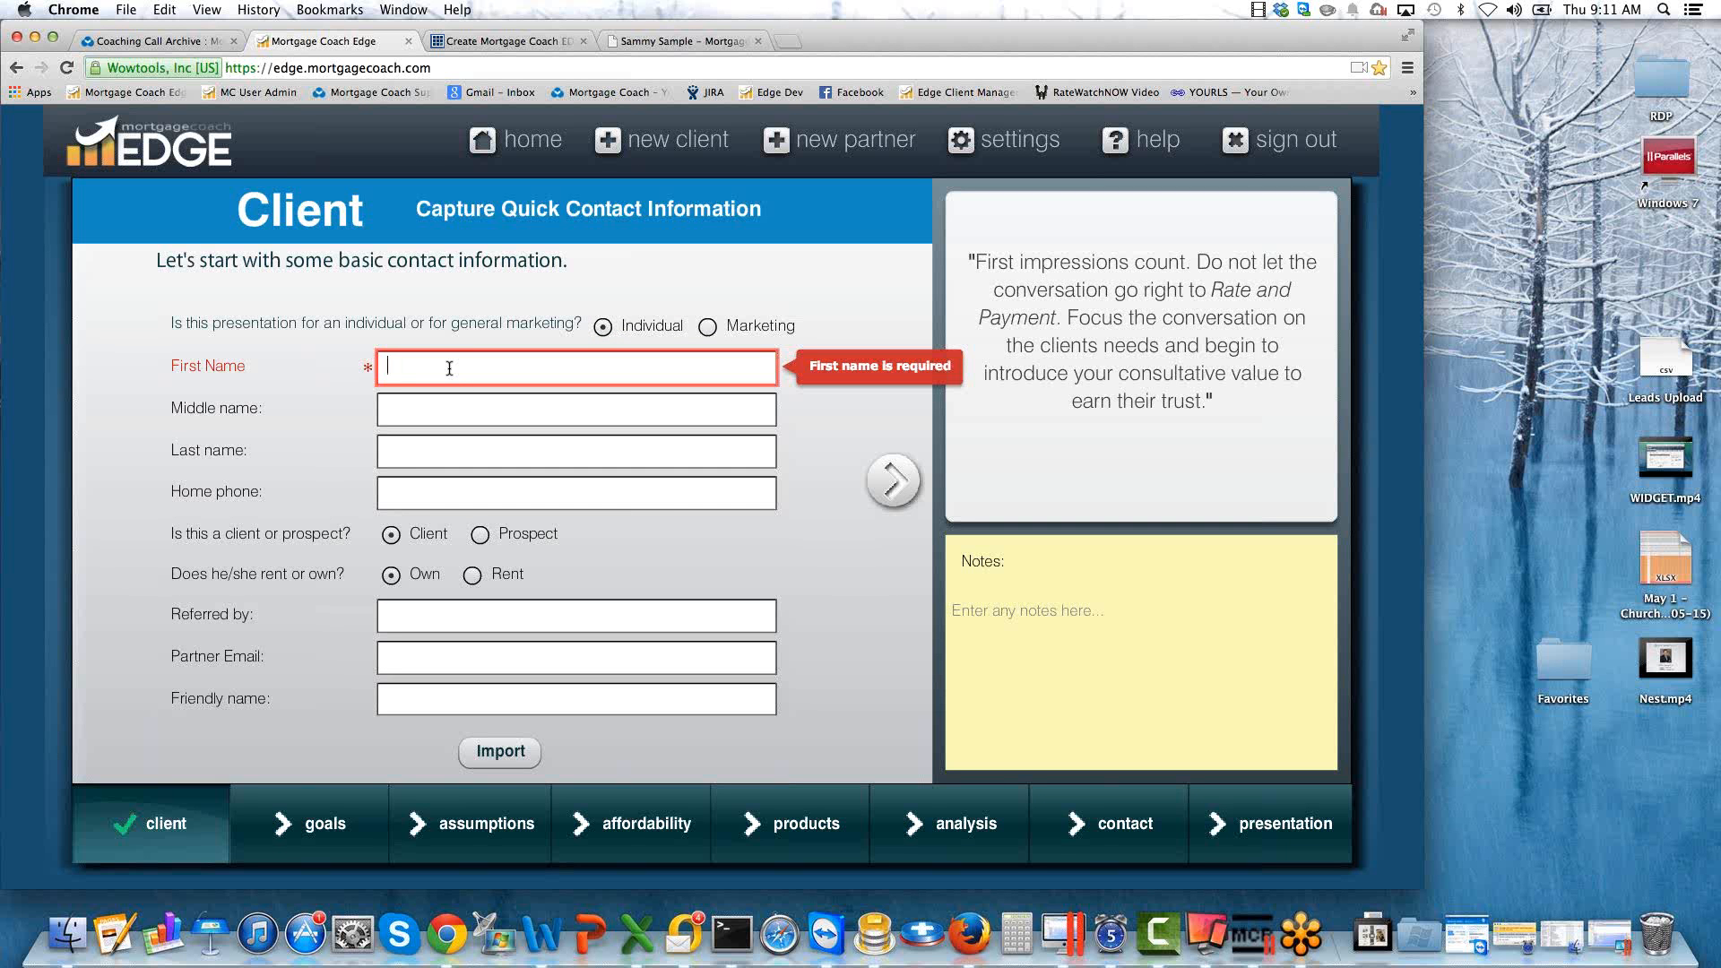
type("TEST")
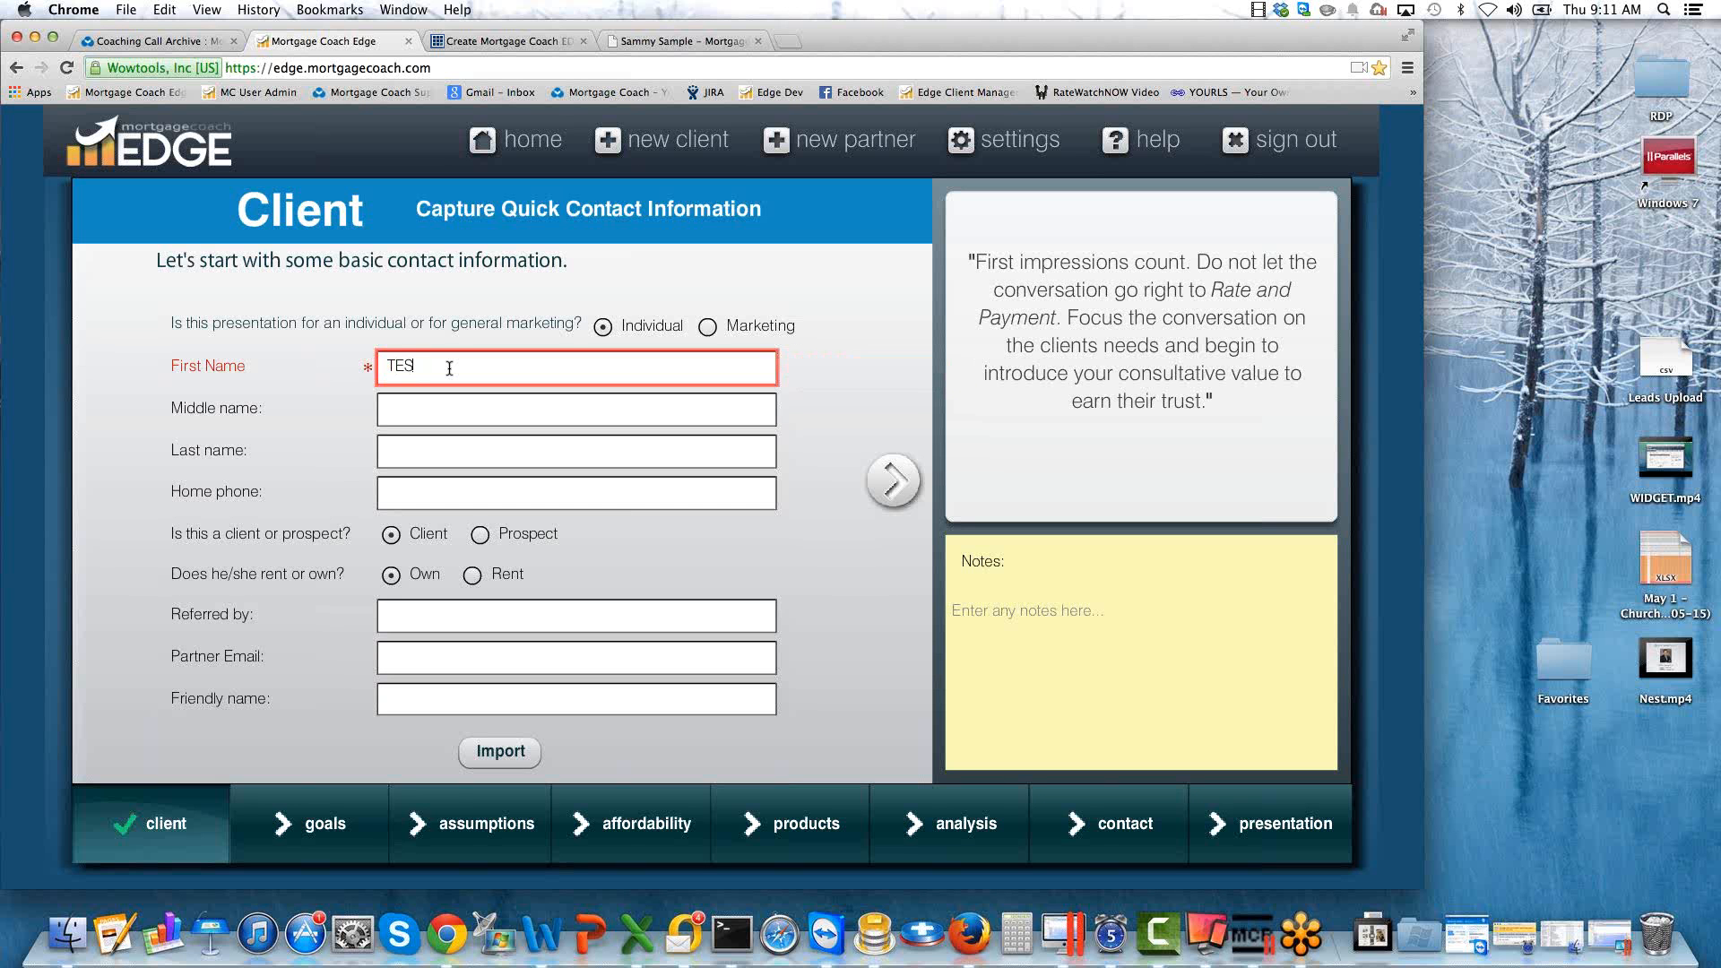
key("Tab")
key("Tab")
type("PURCHASE")
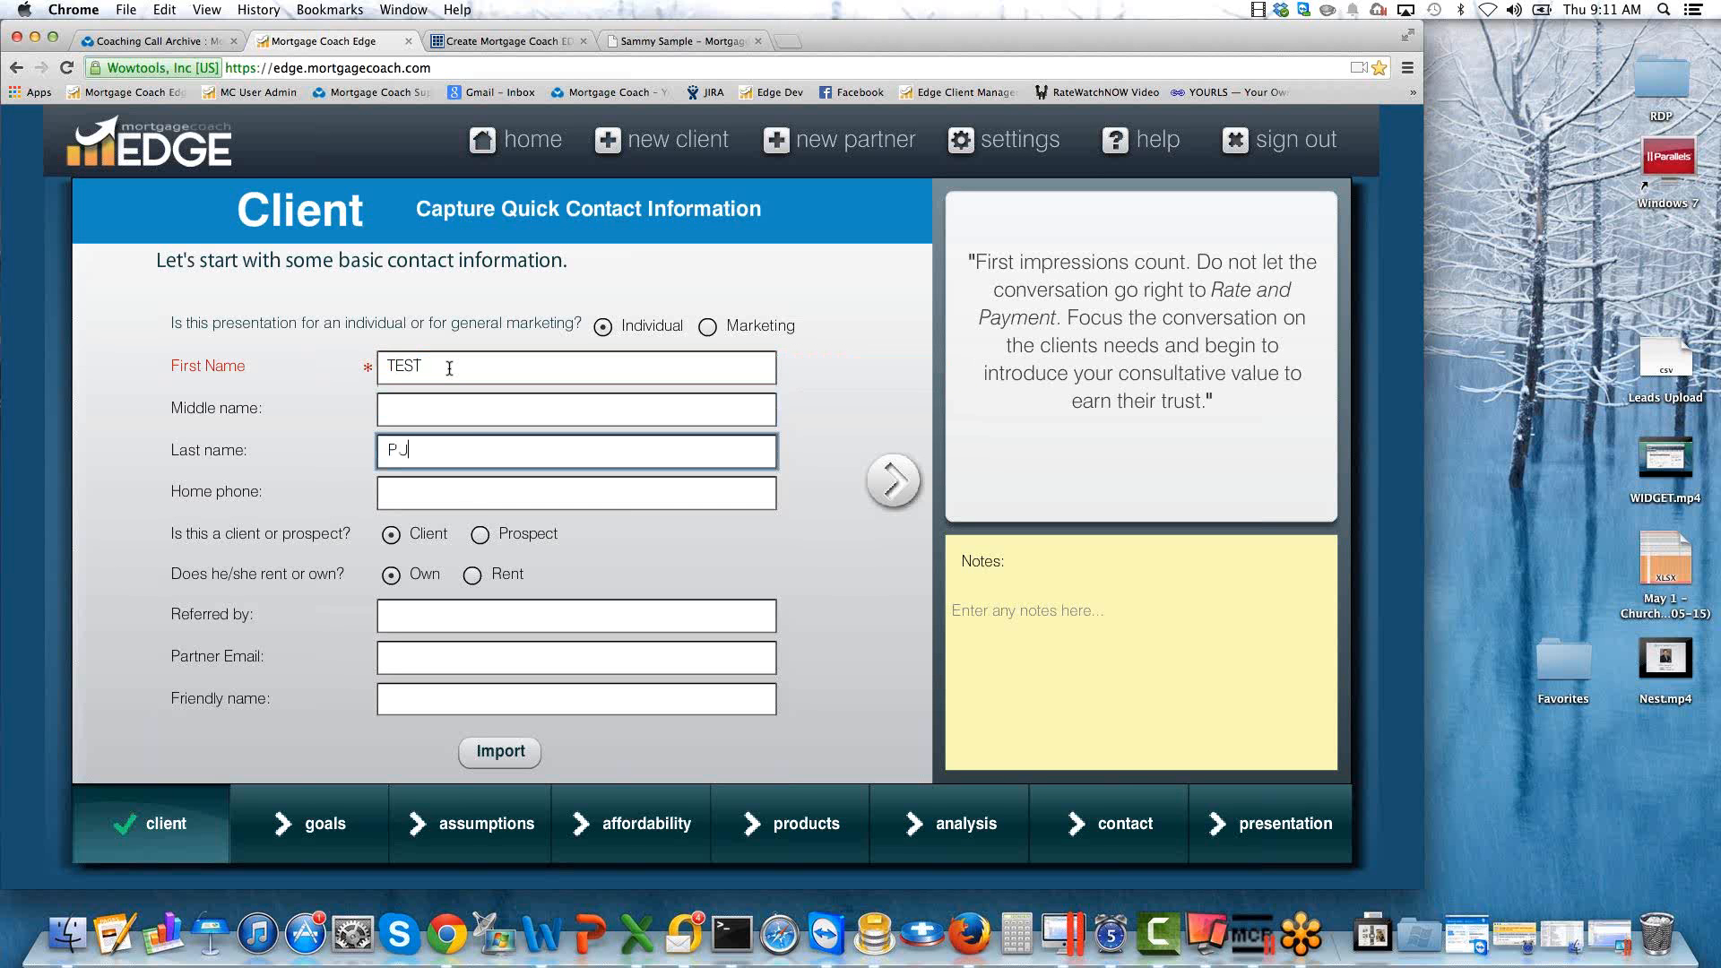
key("Tab")
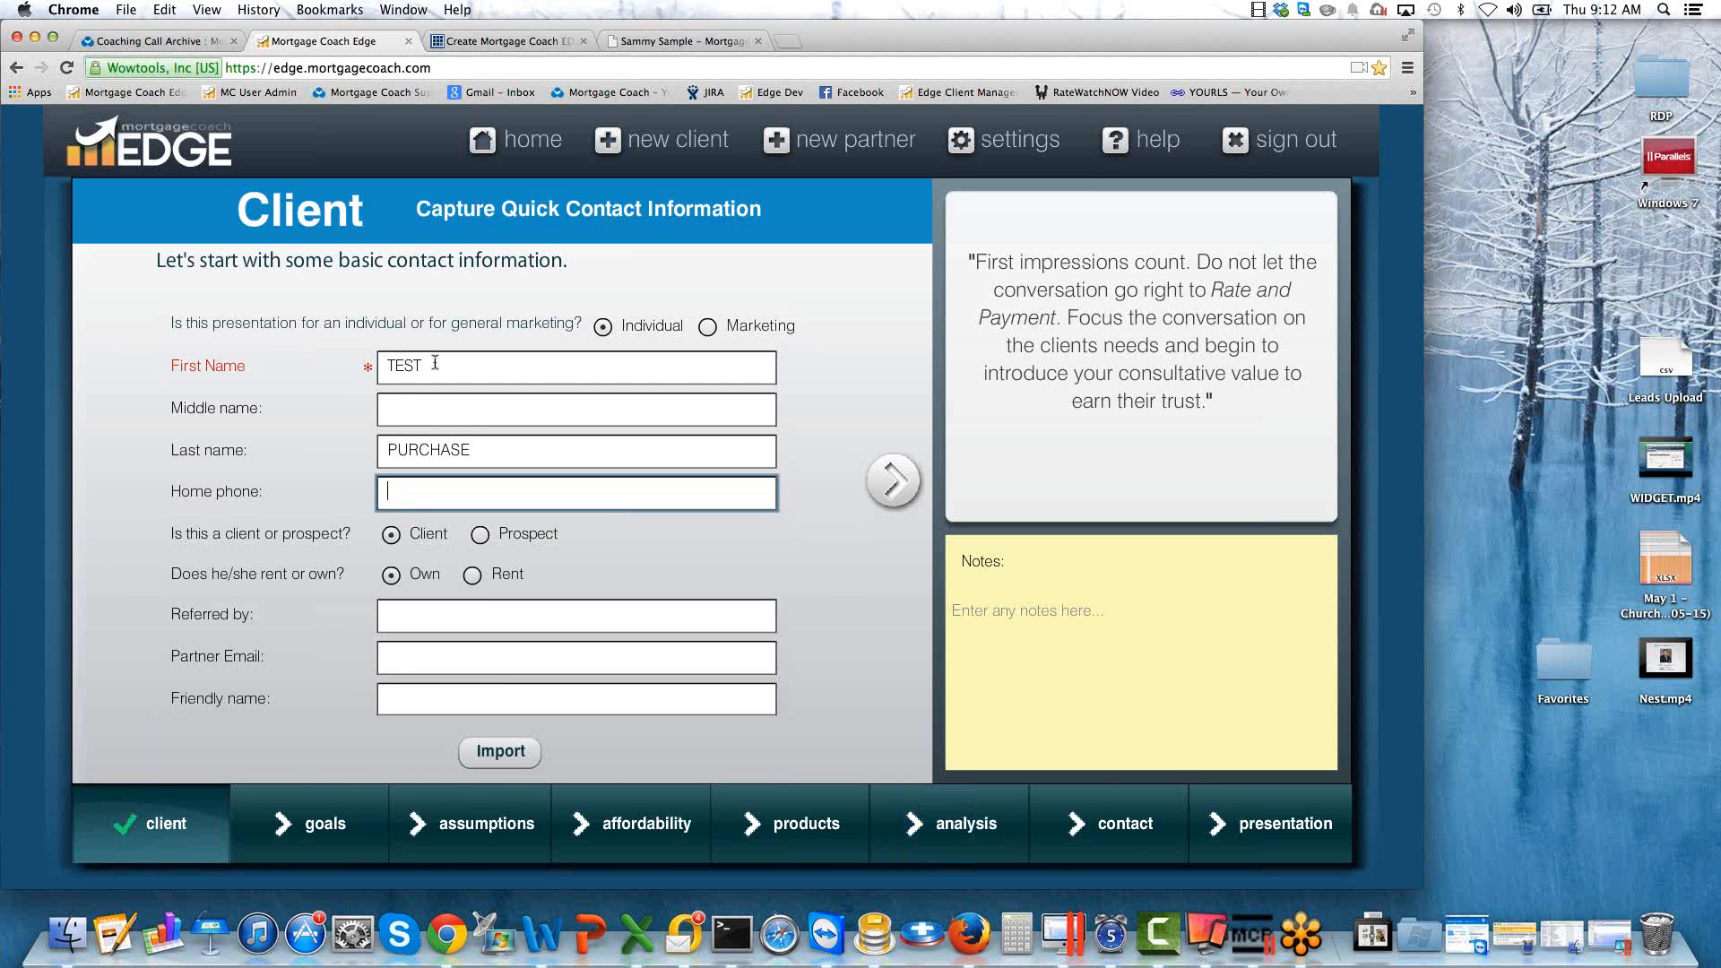
left_click_drag(435, 362, 355, 360)
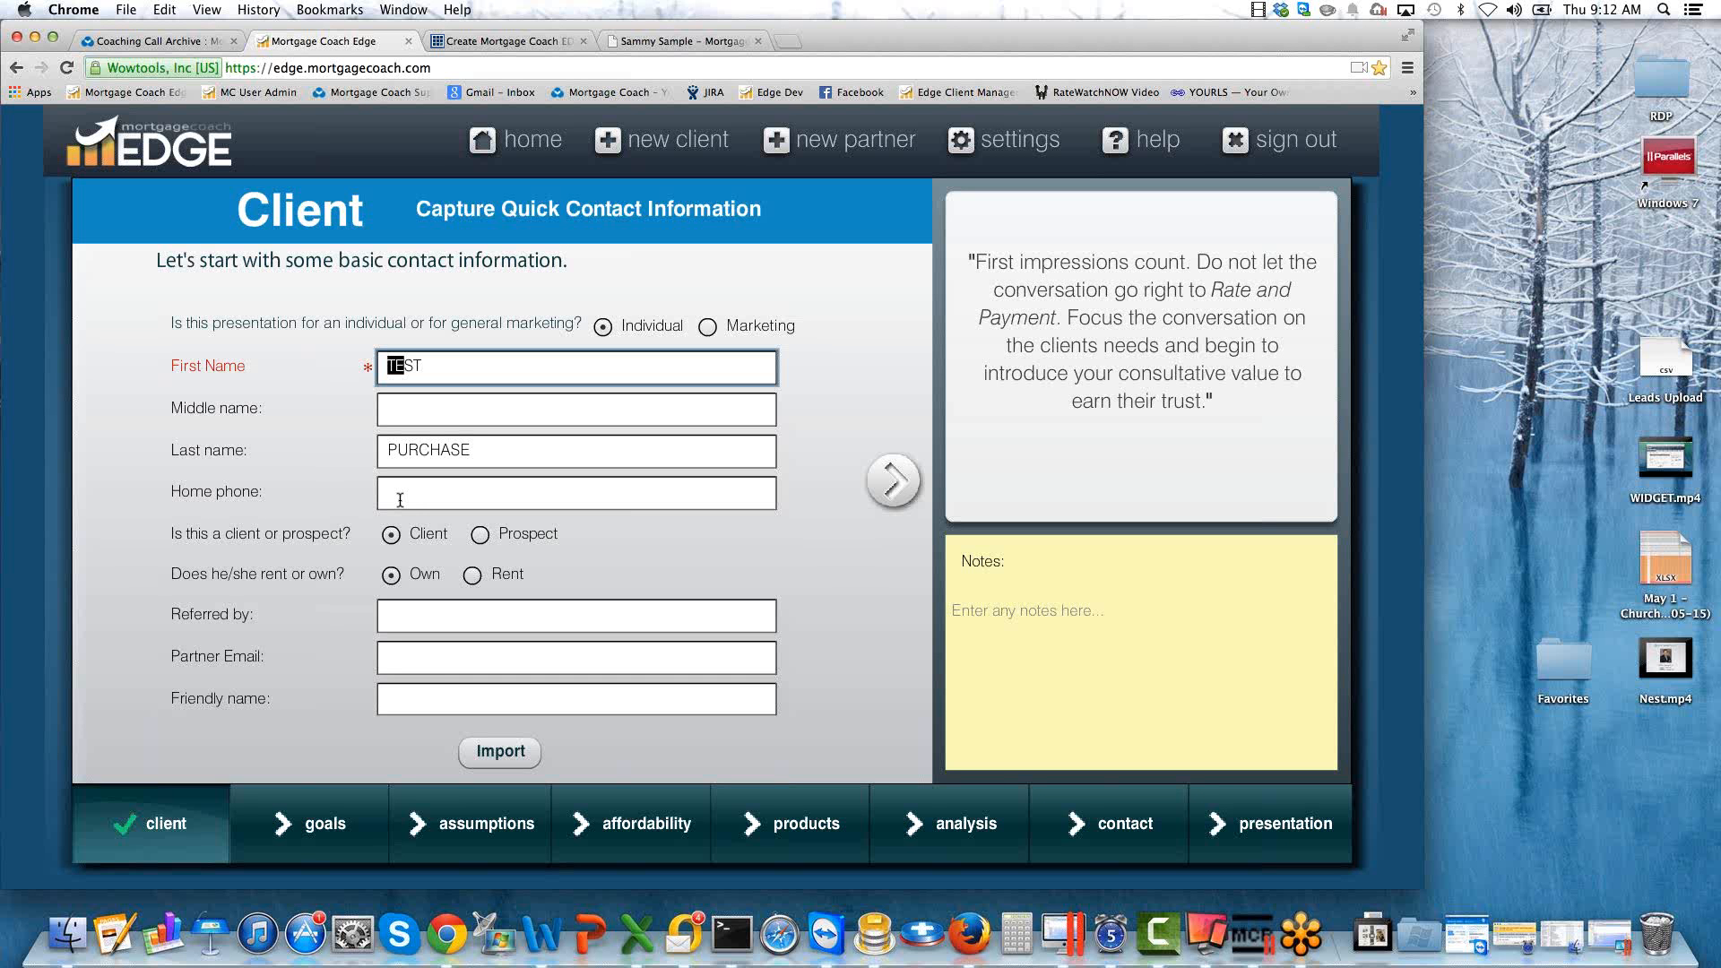
Classify the client as a prospect and enter the referring partner's name and email address.
left_click(481, 542)
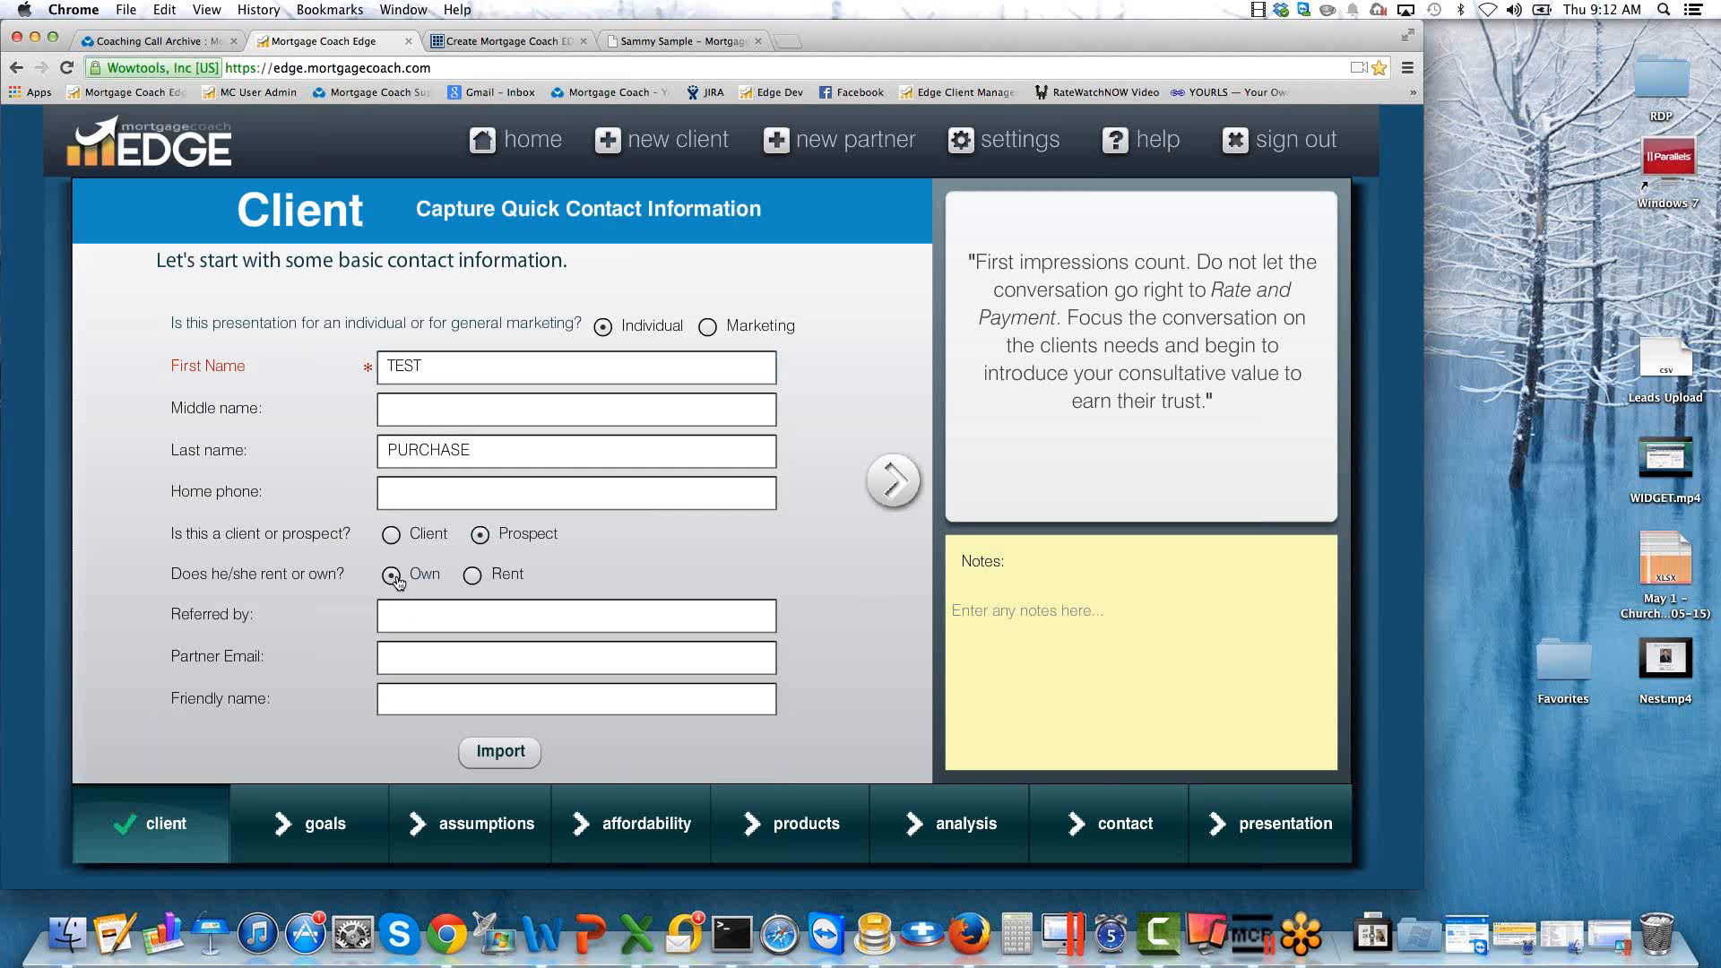
left_click(426, 615)
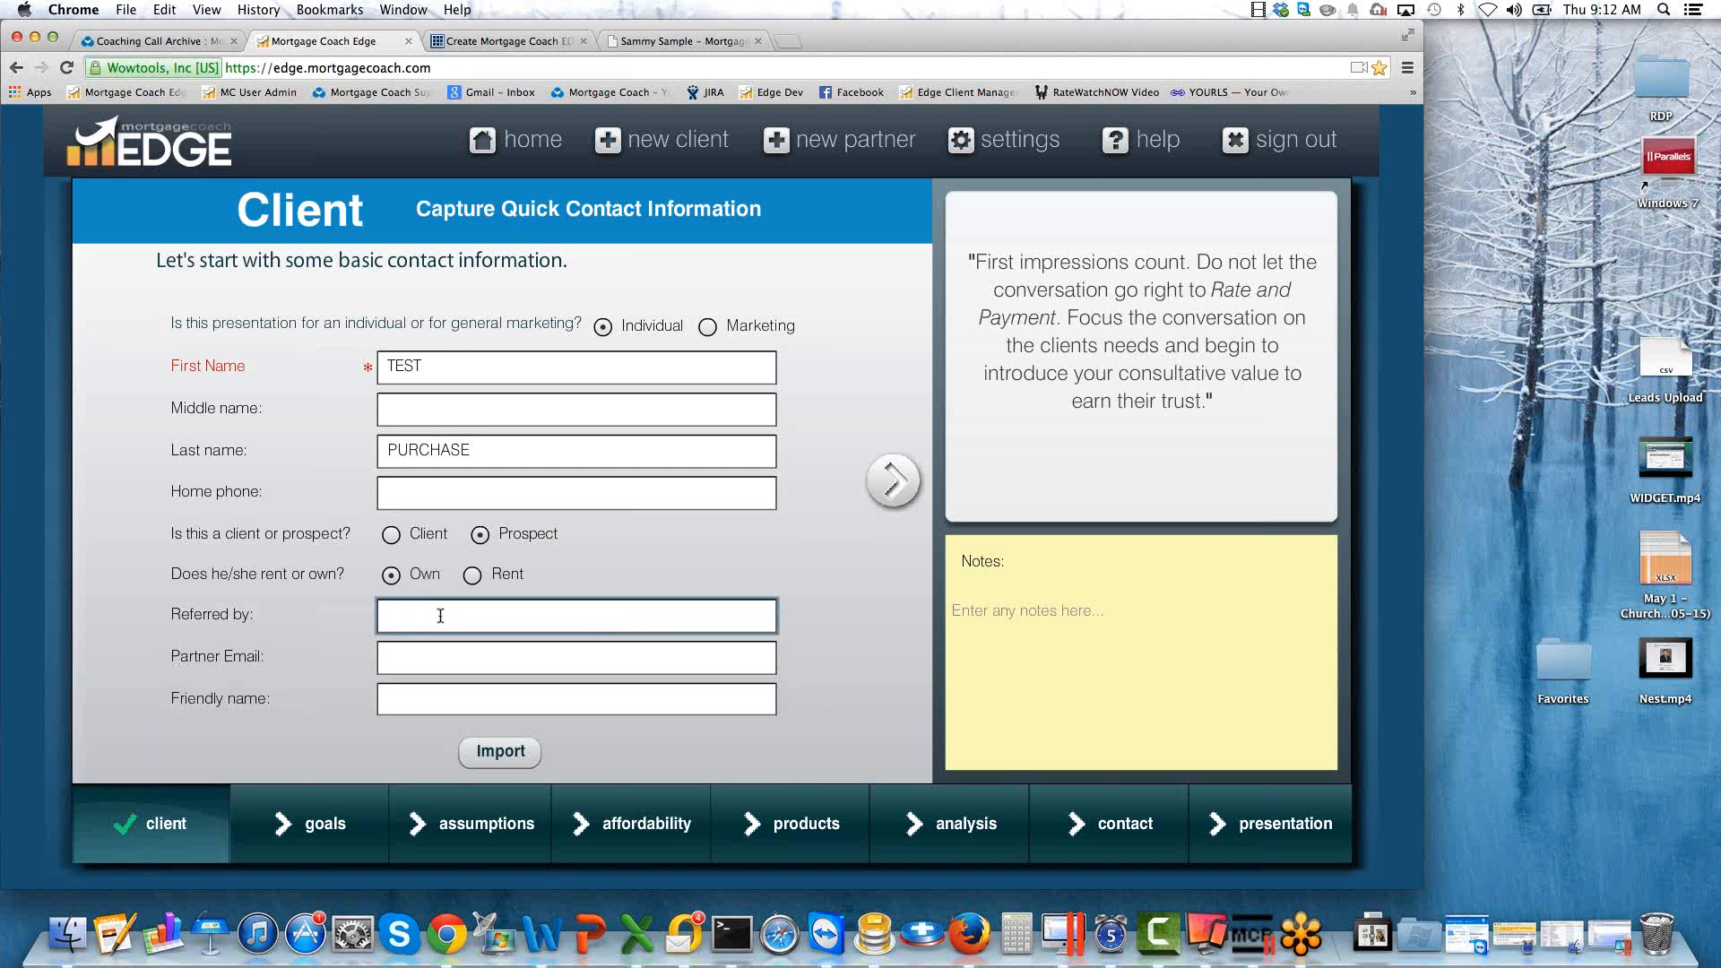
type("JOE REALTOR")
key("Tab")
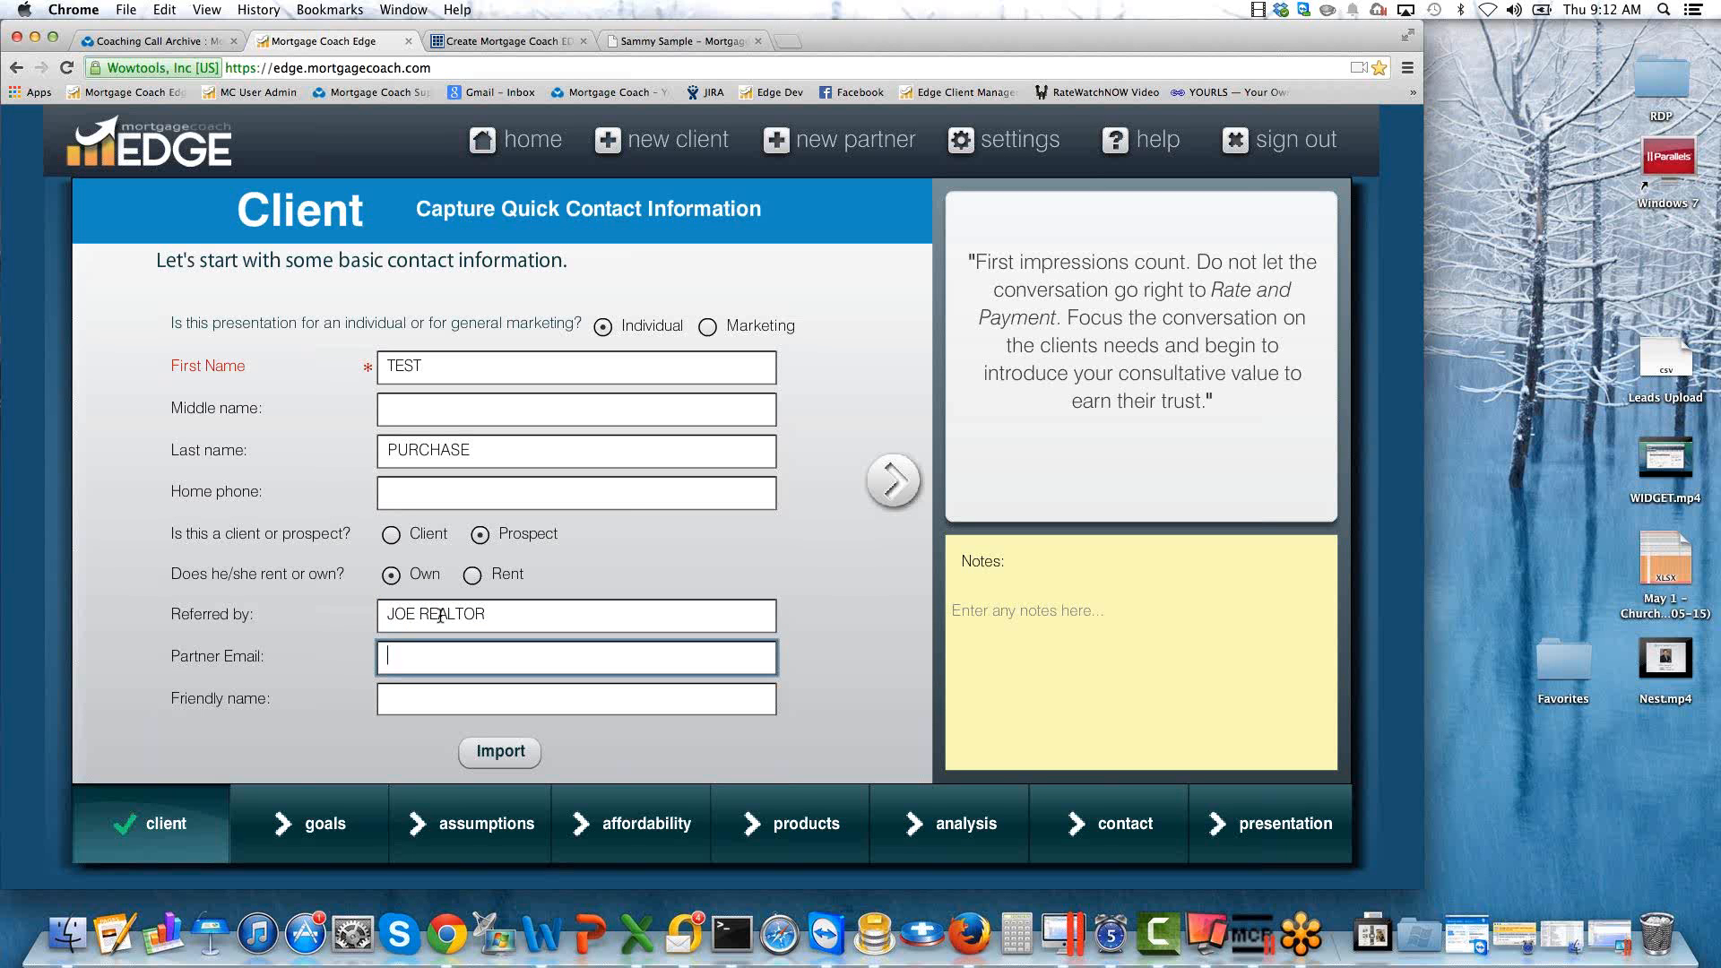
key("Tab")
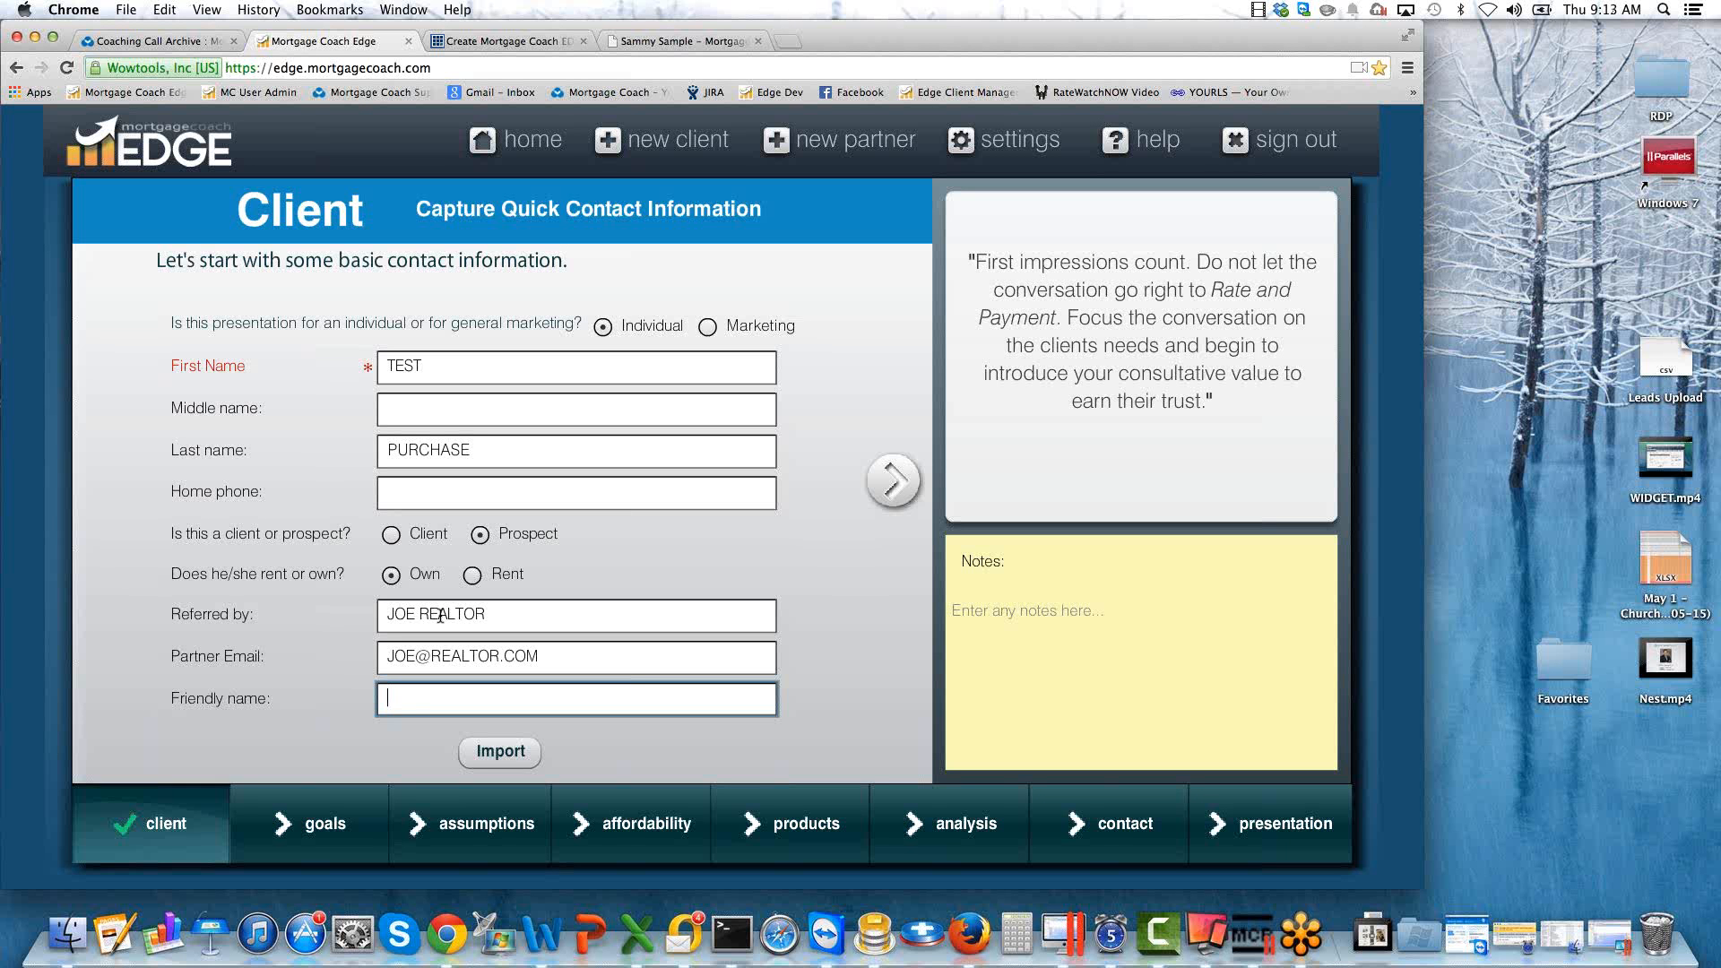
Give the presentation the friendly name INVESTMENT PURCHASE and continue to the goals page.
type("INVESTMENT PURCHASE")
left_click(893, 481)
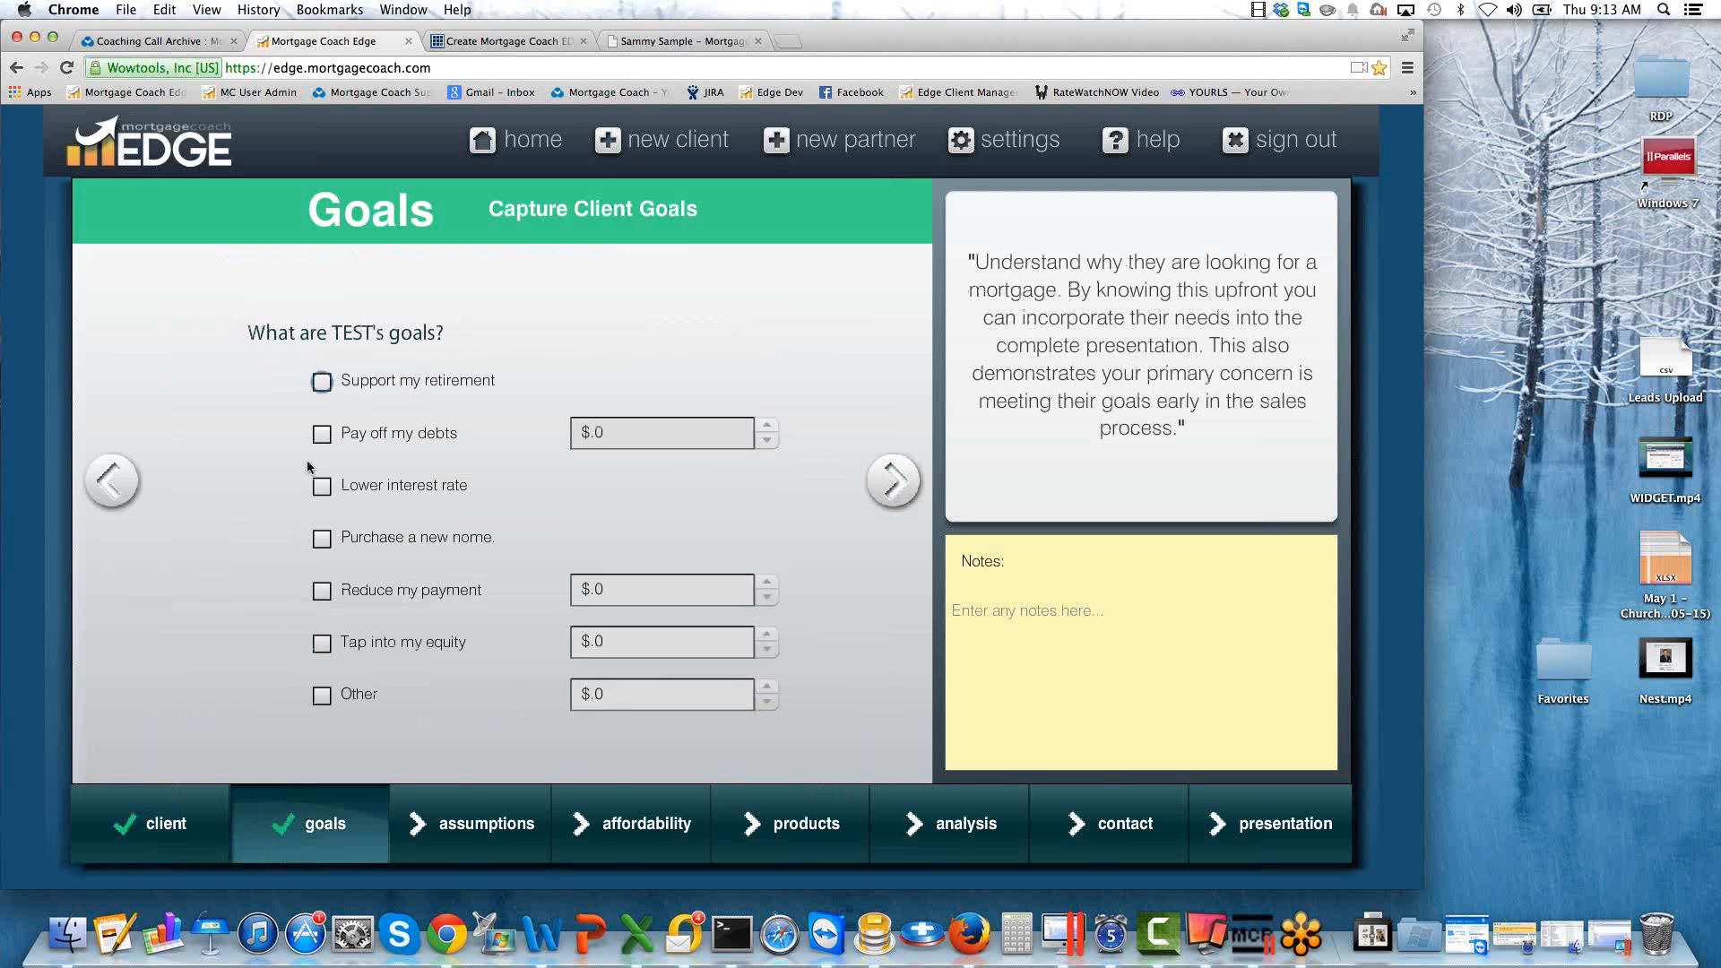
From the home page, filter all clients by "TEST", expand the uppercase TEST PURCHASE folder to check its entry, and close the list.
left_click(111, 482)
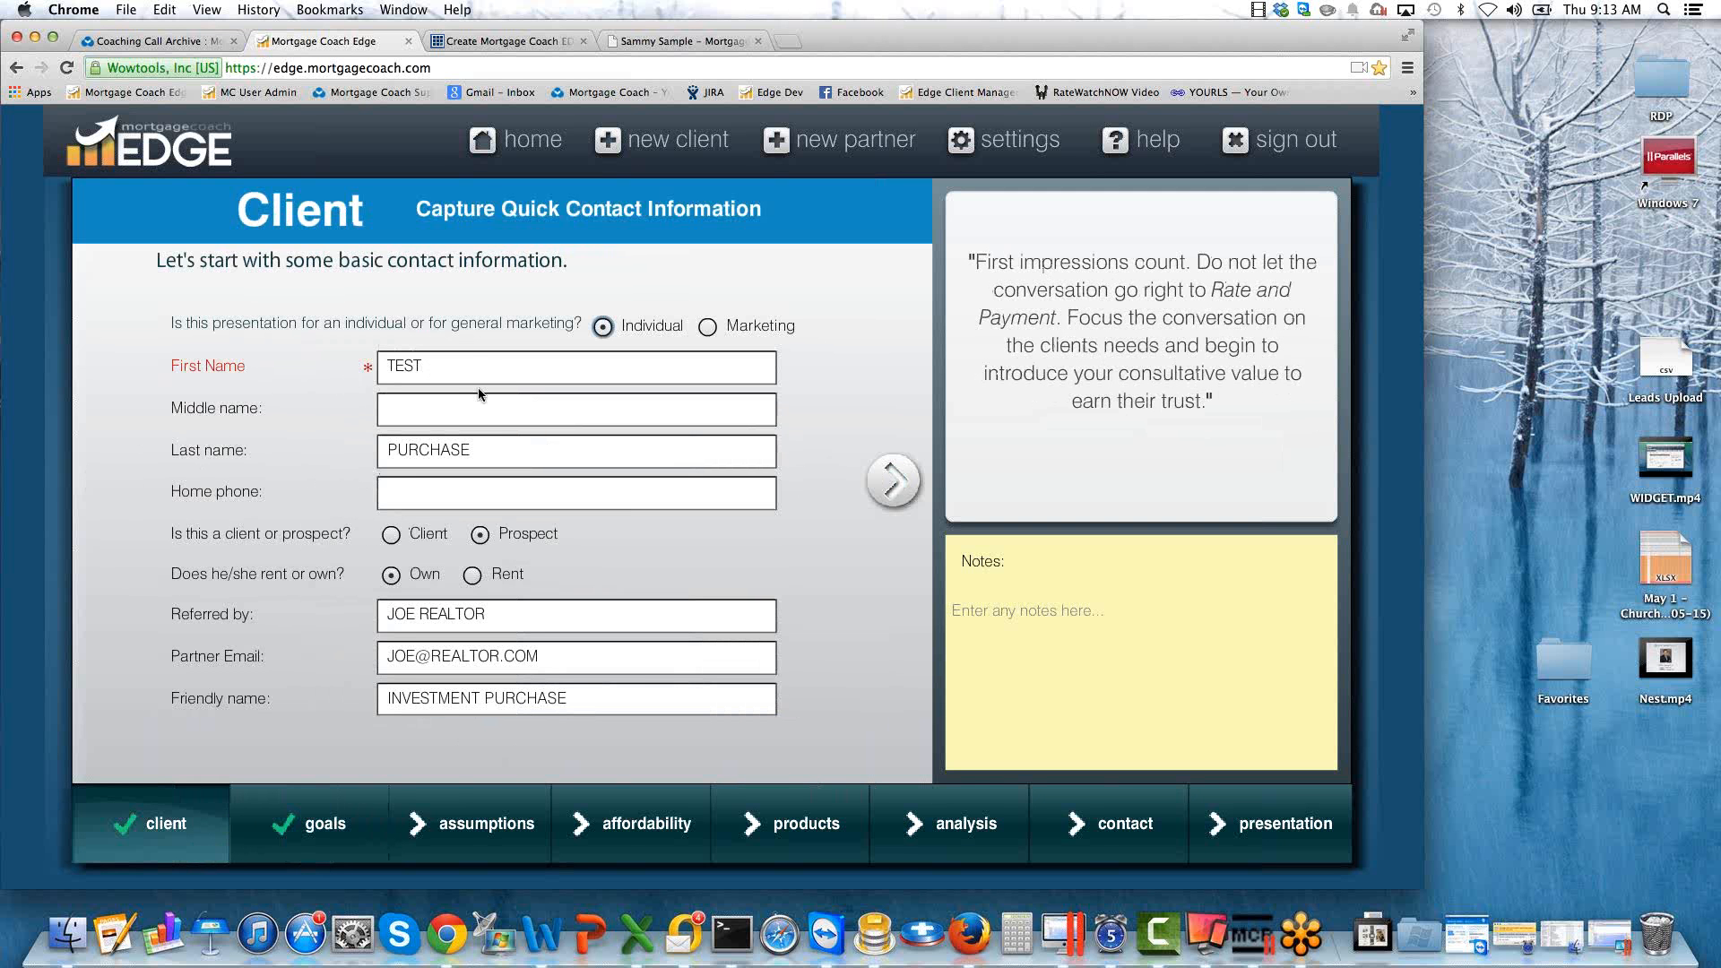
left_click(520, 141)
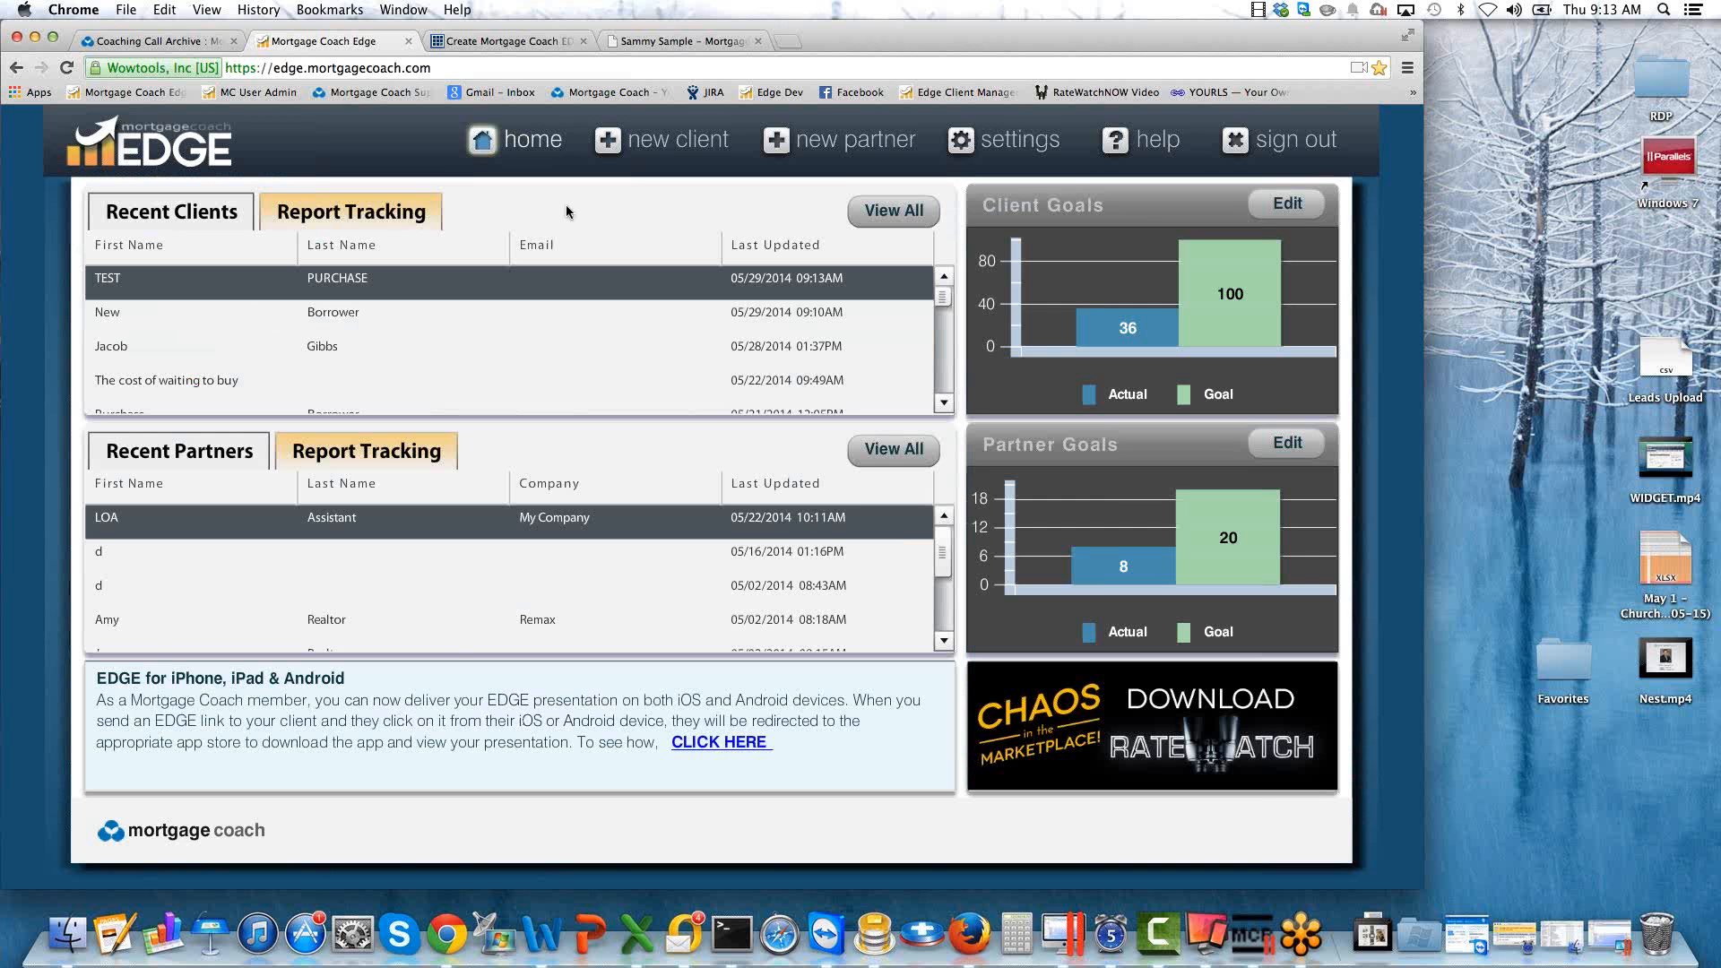
left_click(895, 211)
left_click(438, 244)
type("TEST")
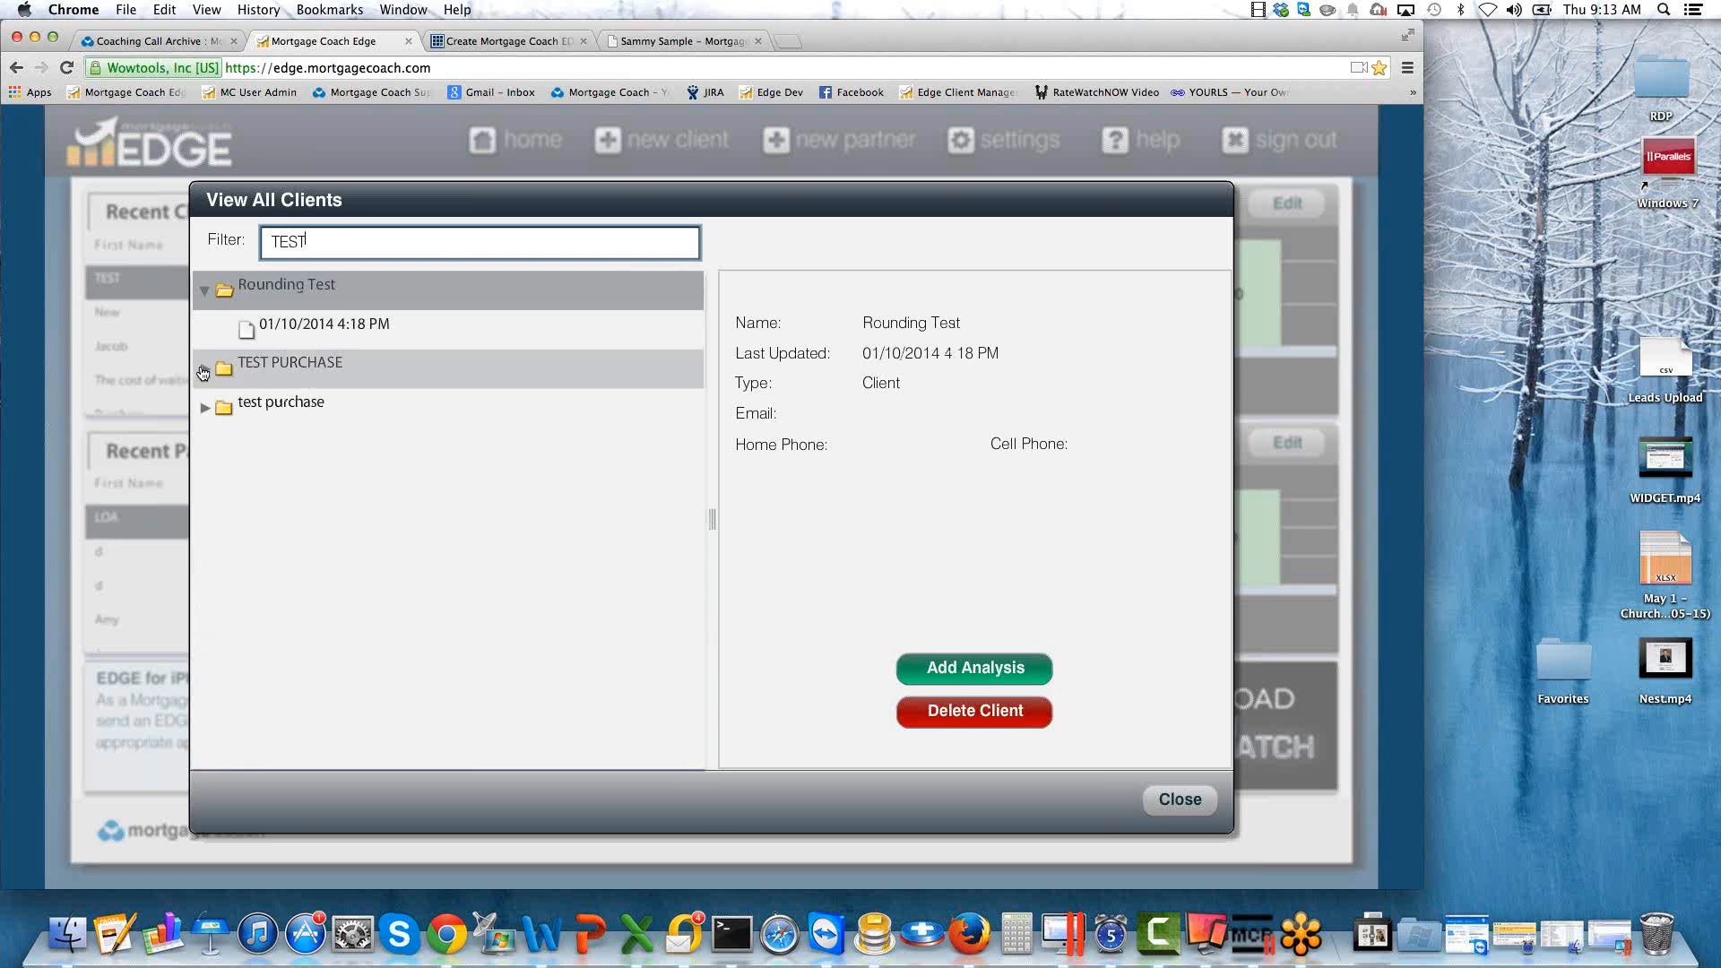
left_click(202, 372)
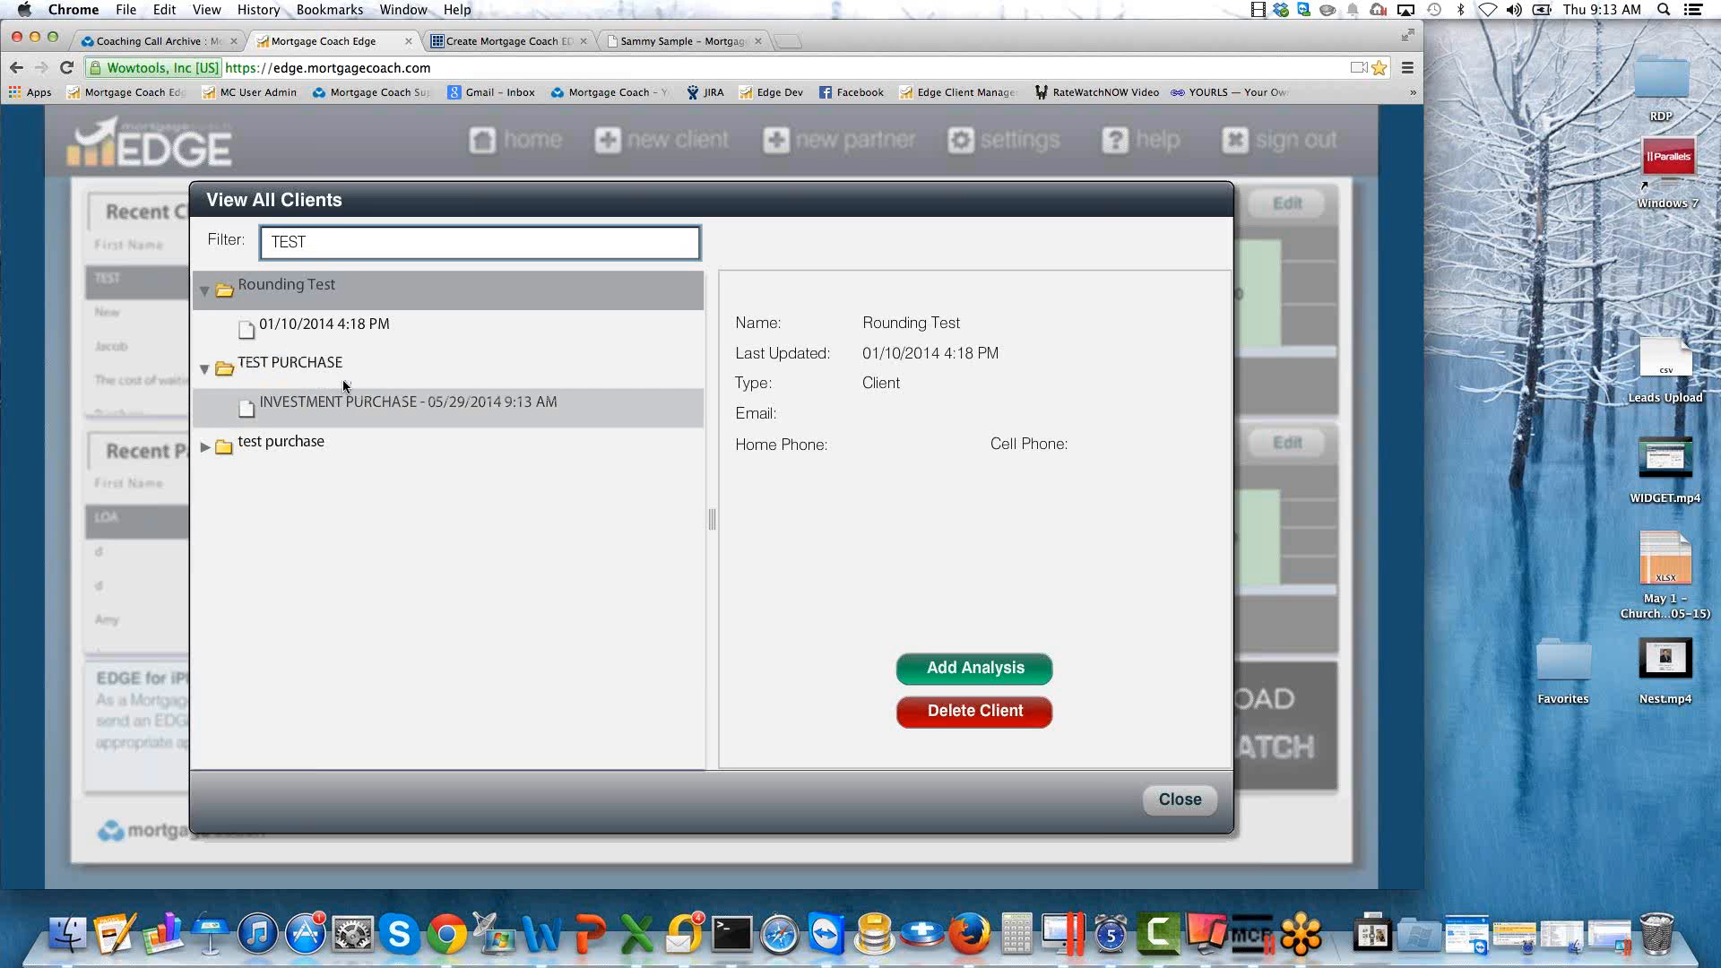
left_click(1180, 799)
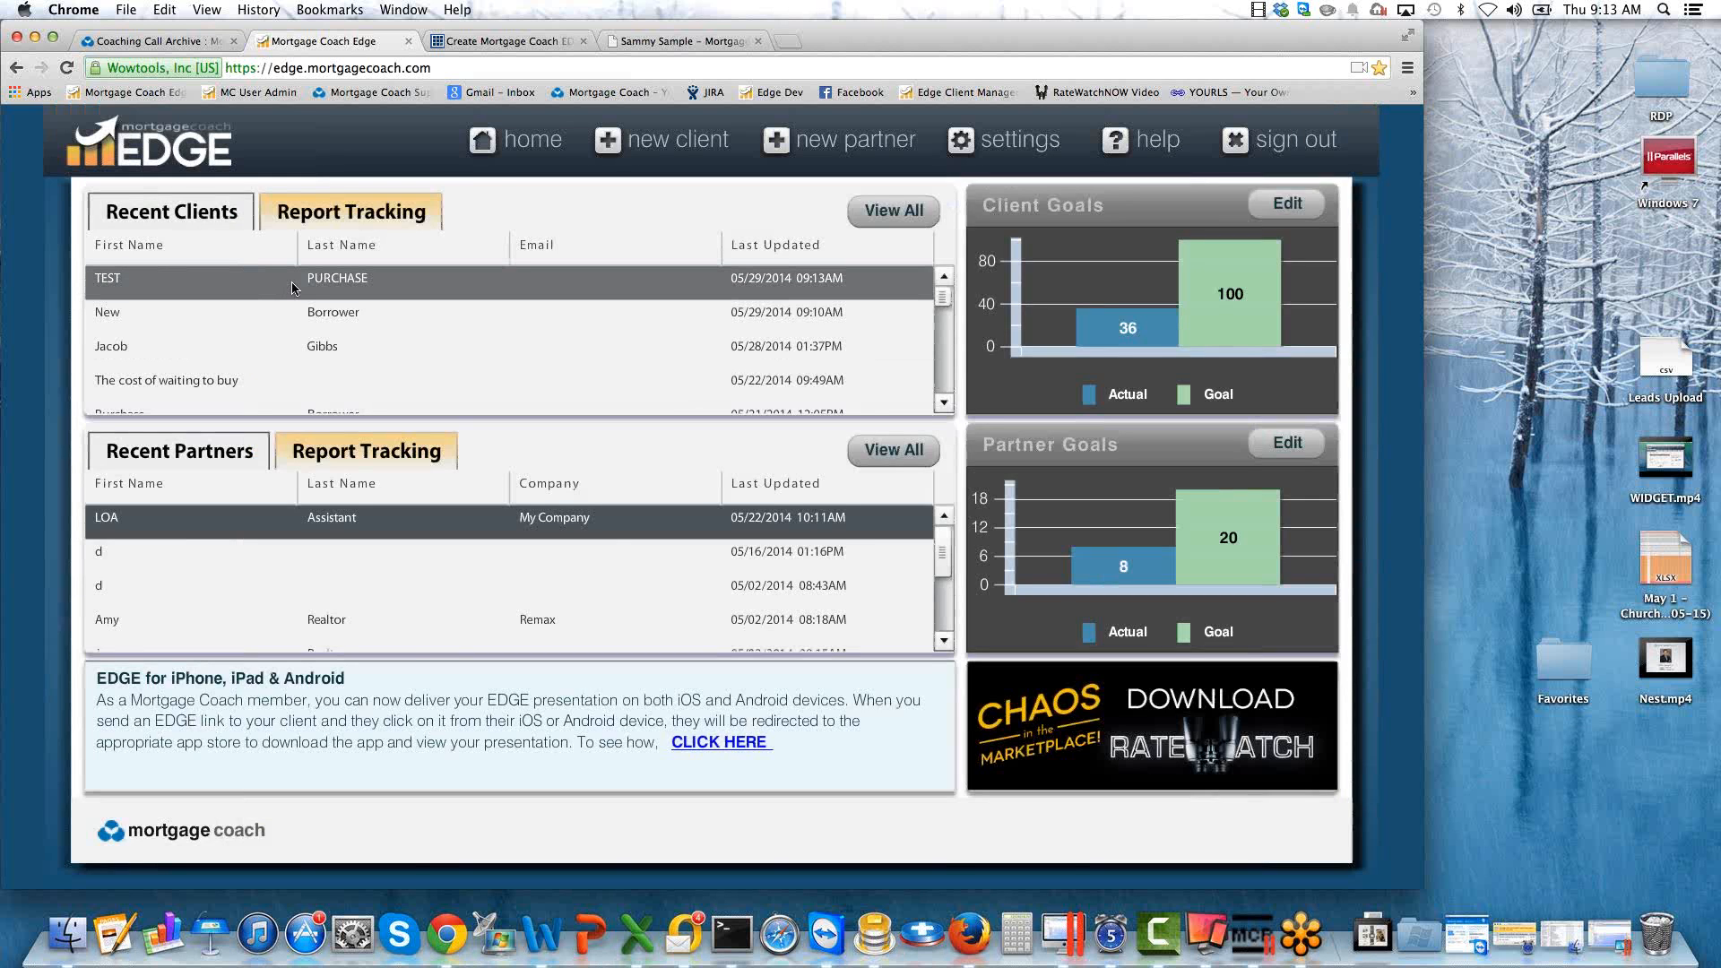
Reopen TEST PURCHASE from the recent clients and choose "Purchase a new home" as the client's goal.
left_click(293, 287)
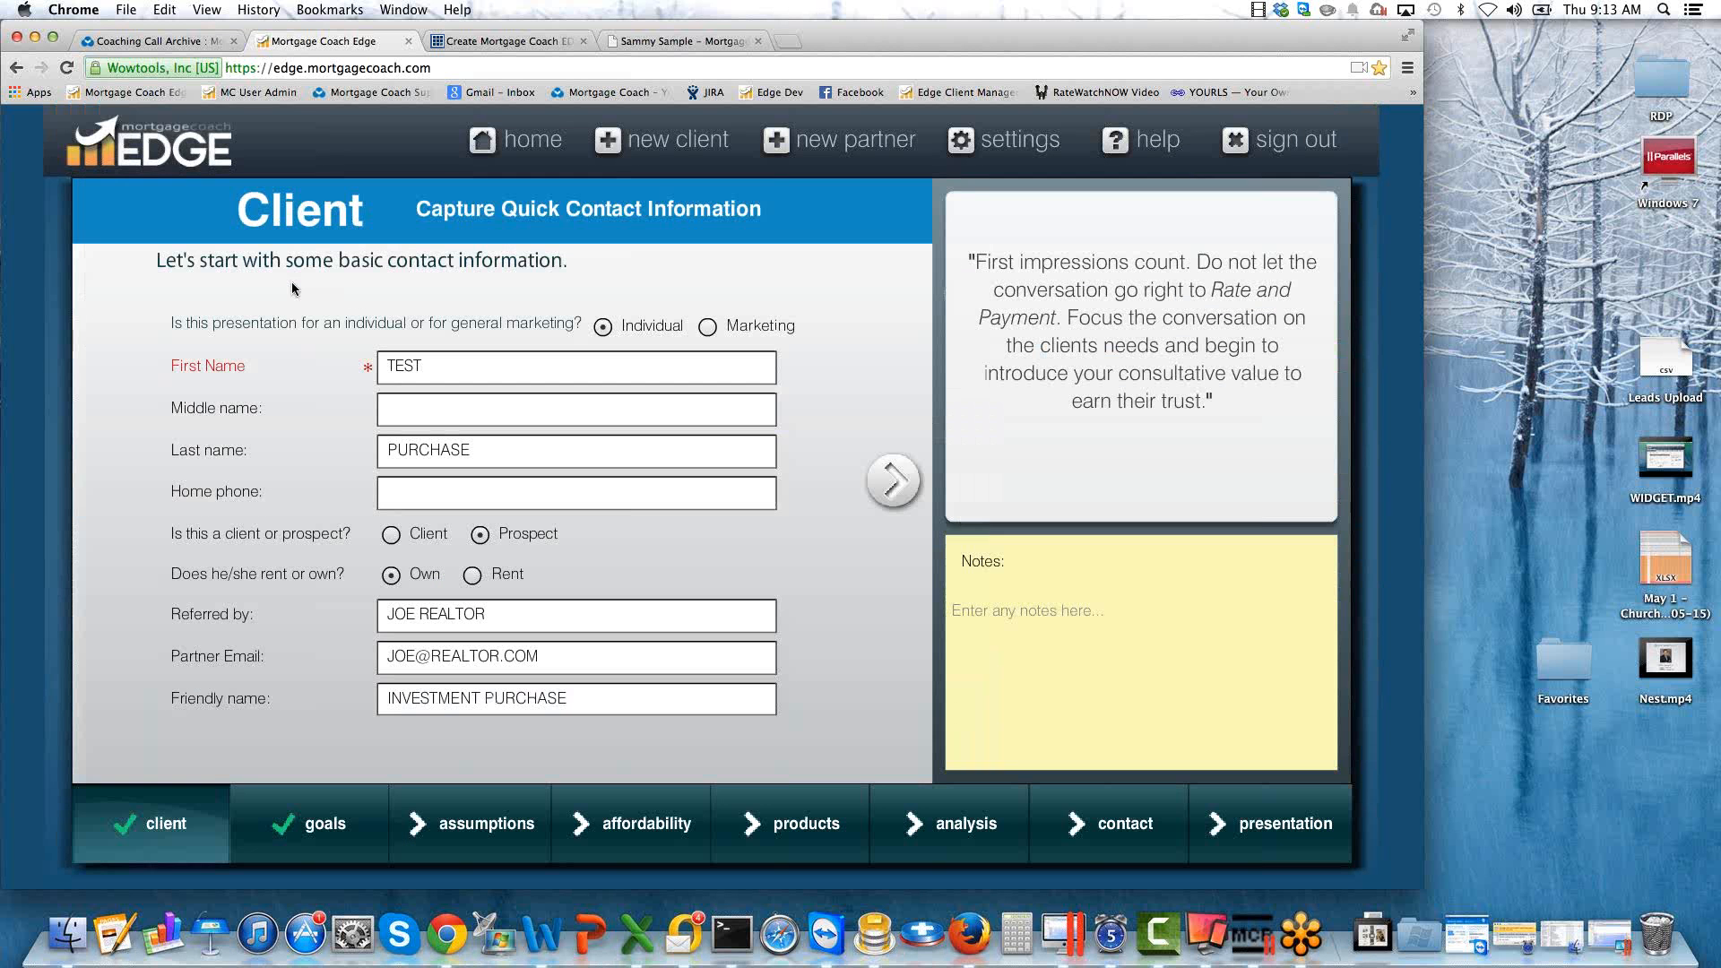
left_click(894, 480)
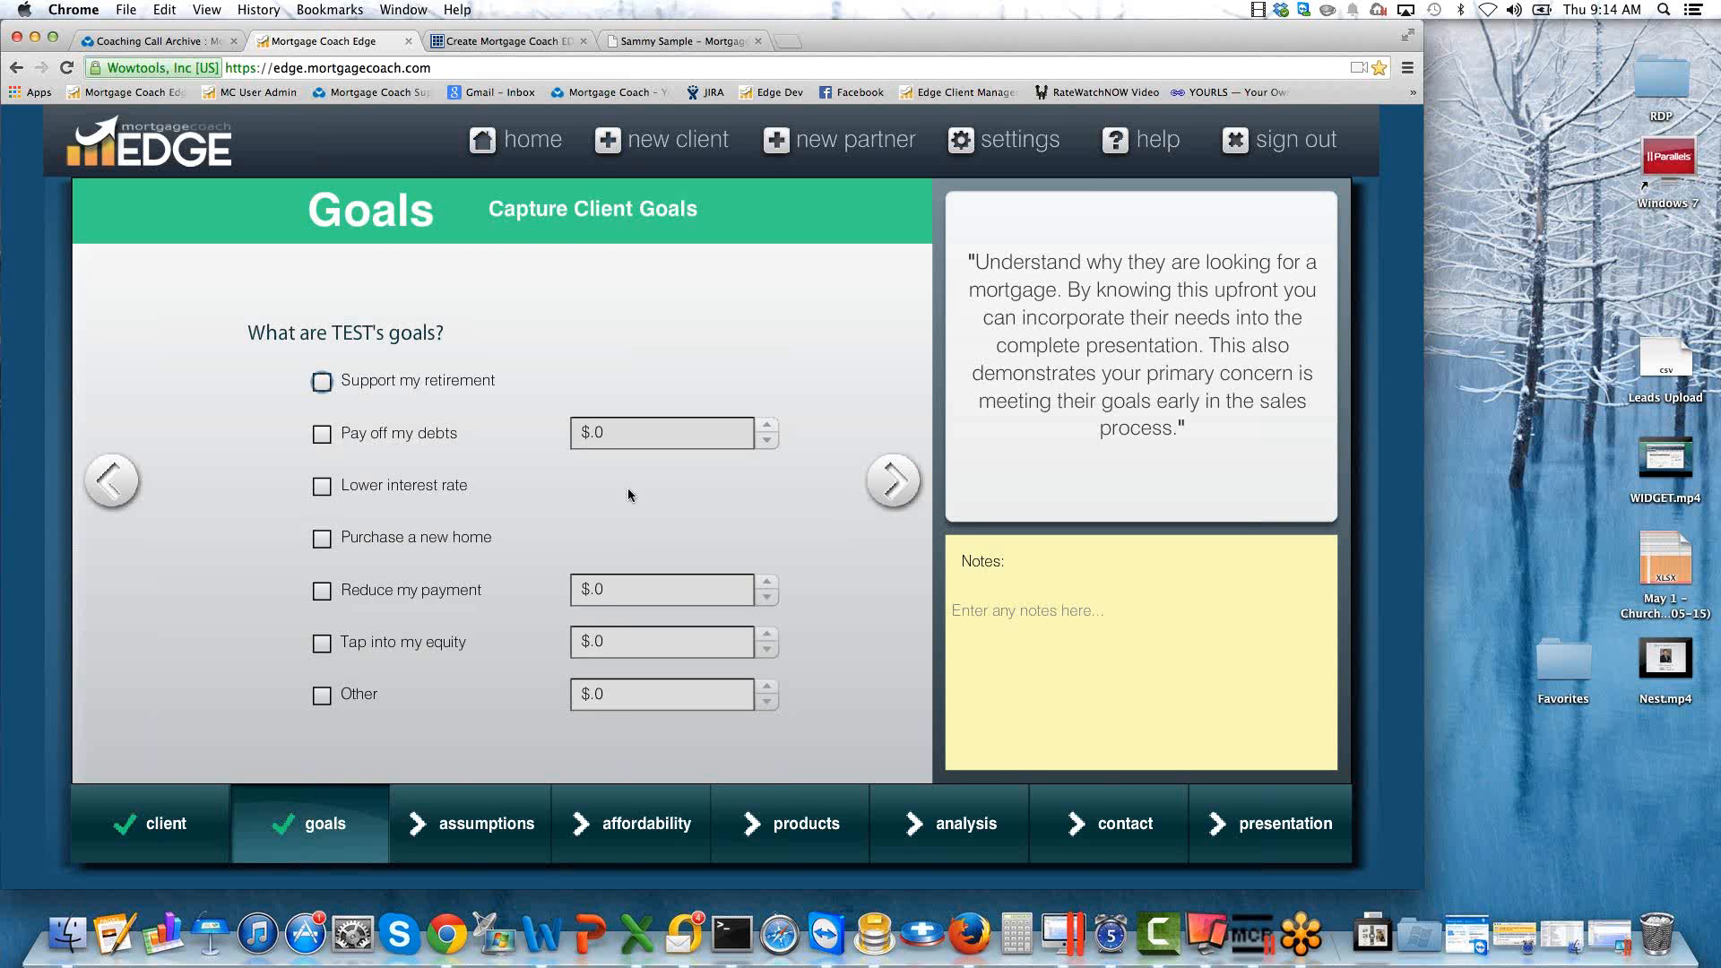
left_click(322, 538)
Set the property value/purchase price to $300,000 on the assumptions page.
left_click(894, 481)
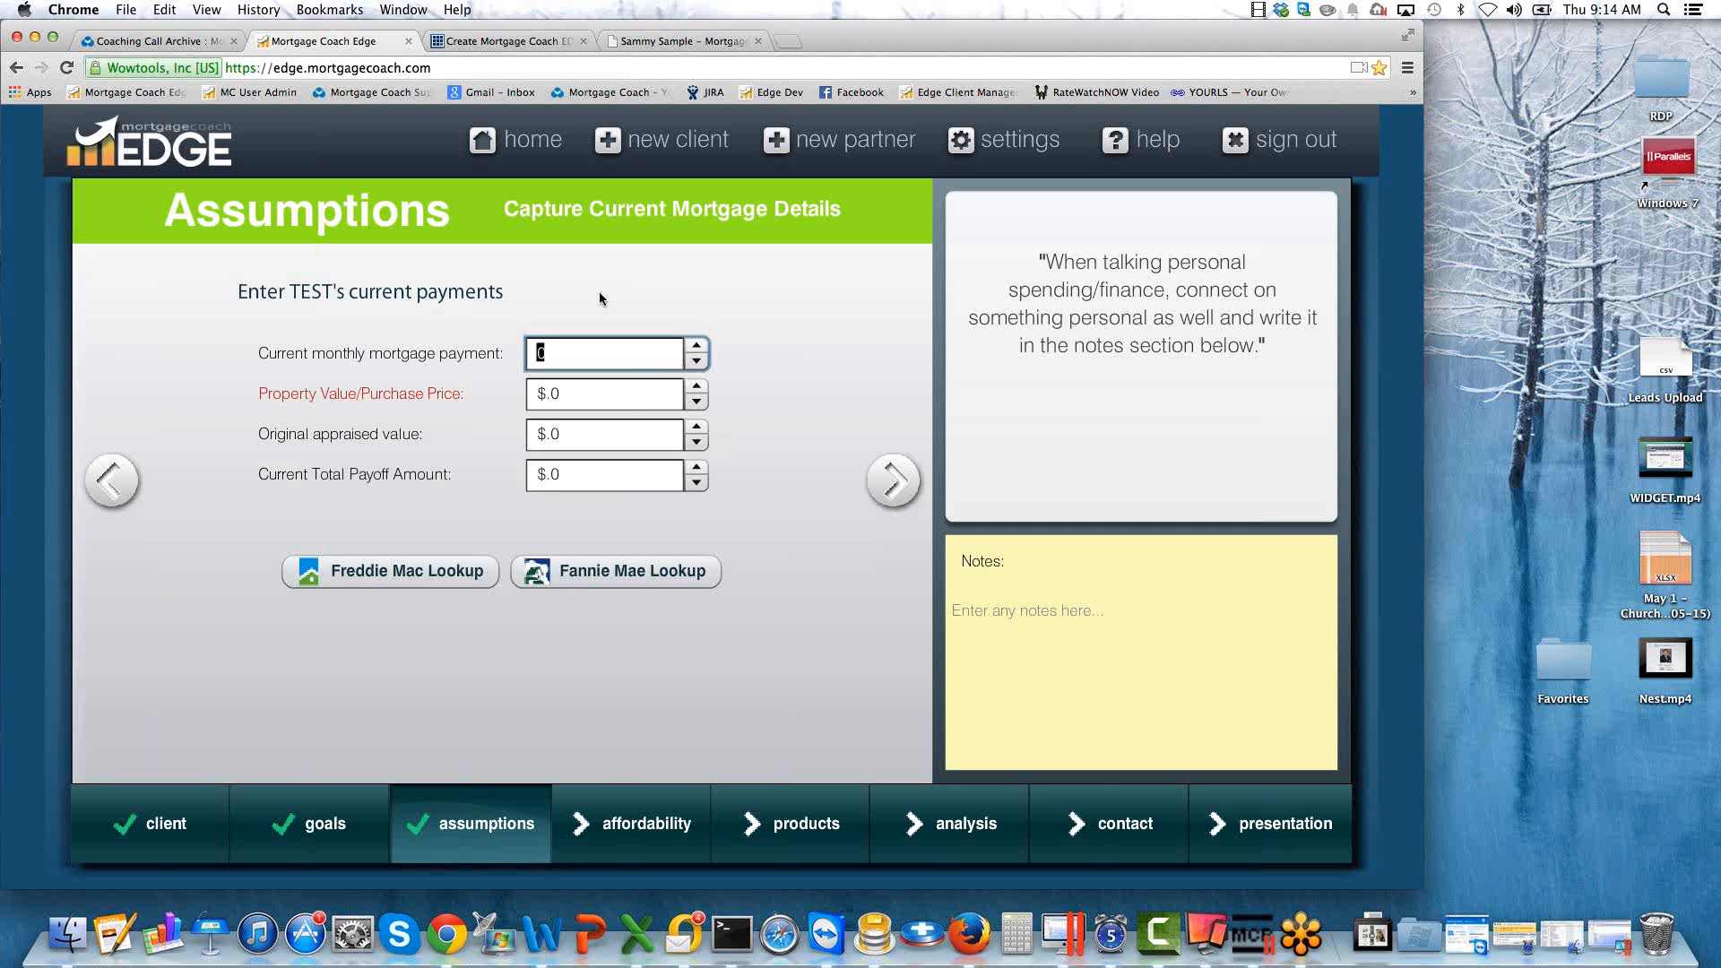
left_click(558, 393)
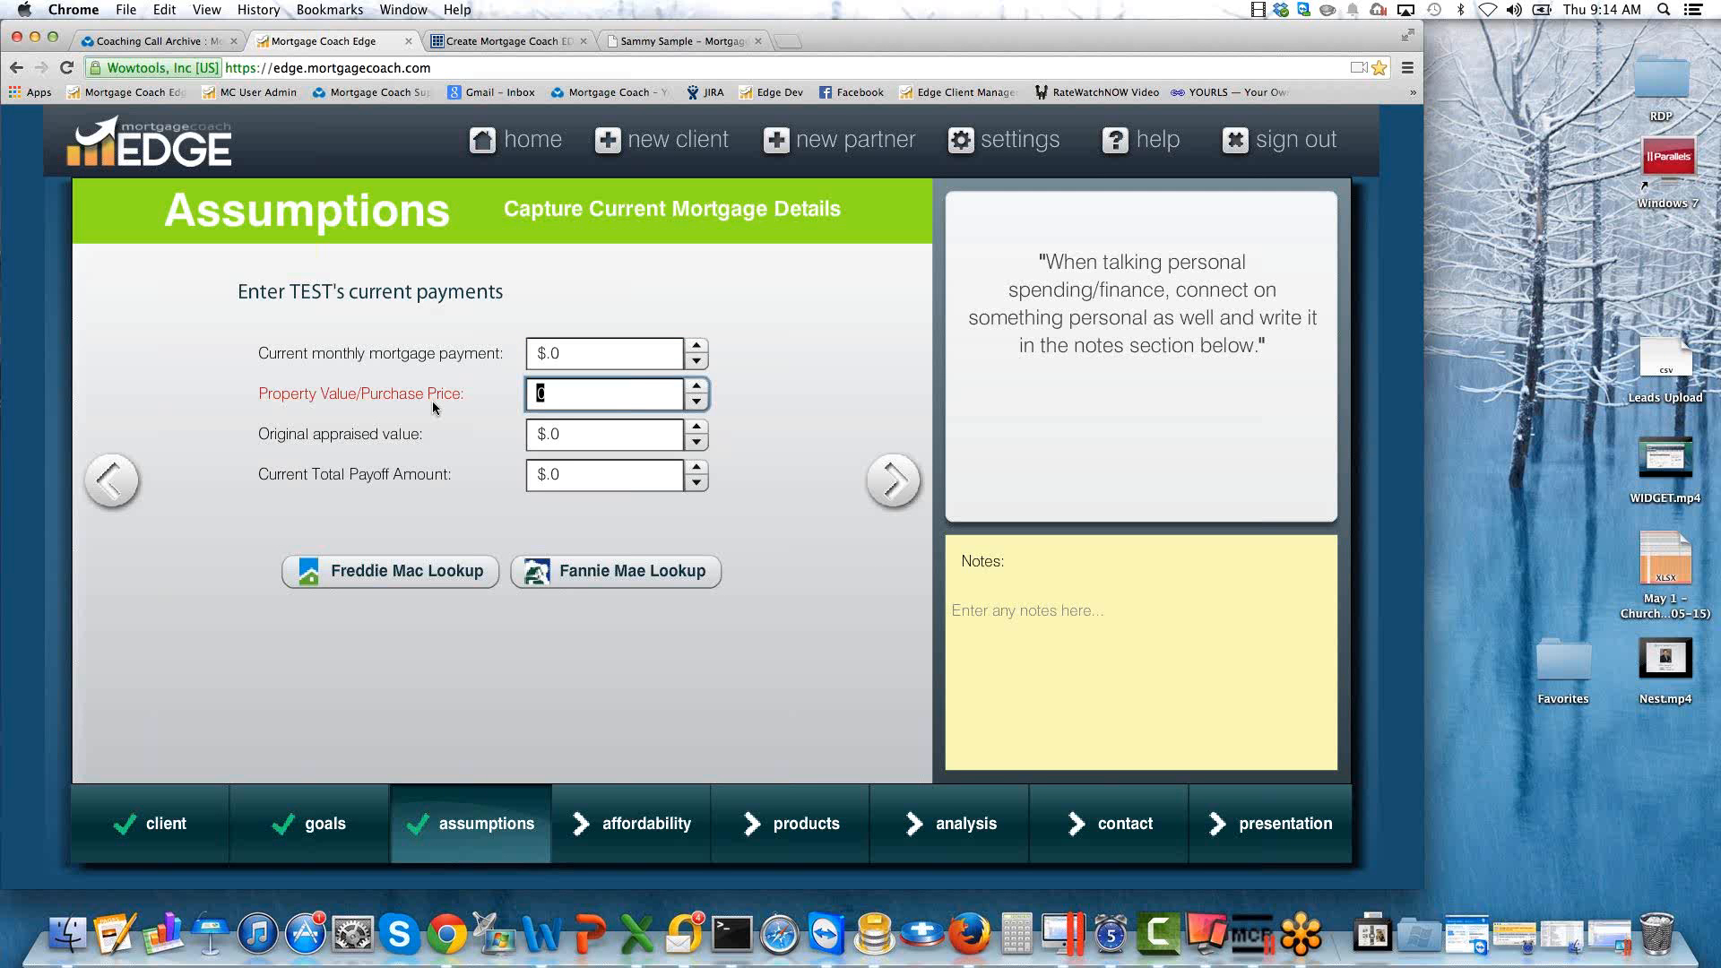
type("300,000")
key("Tab")
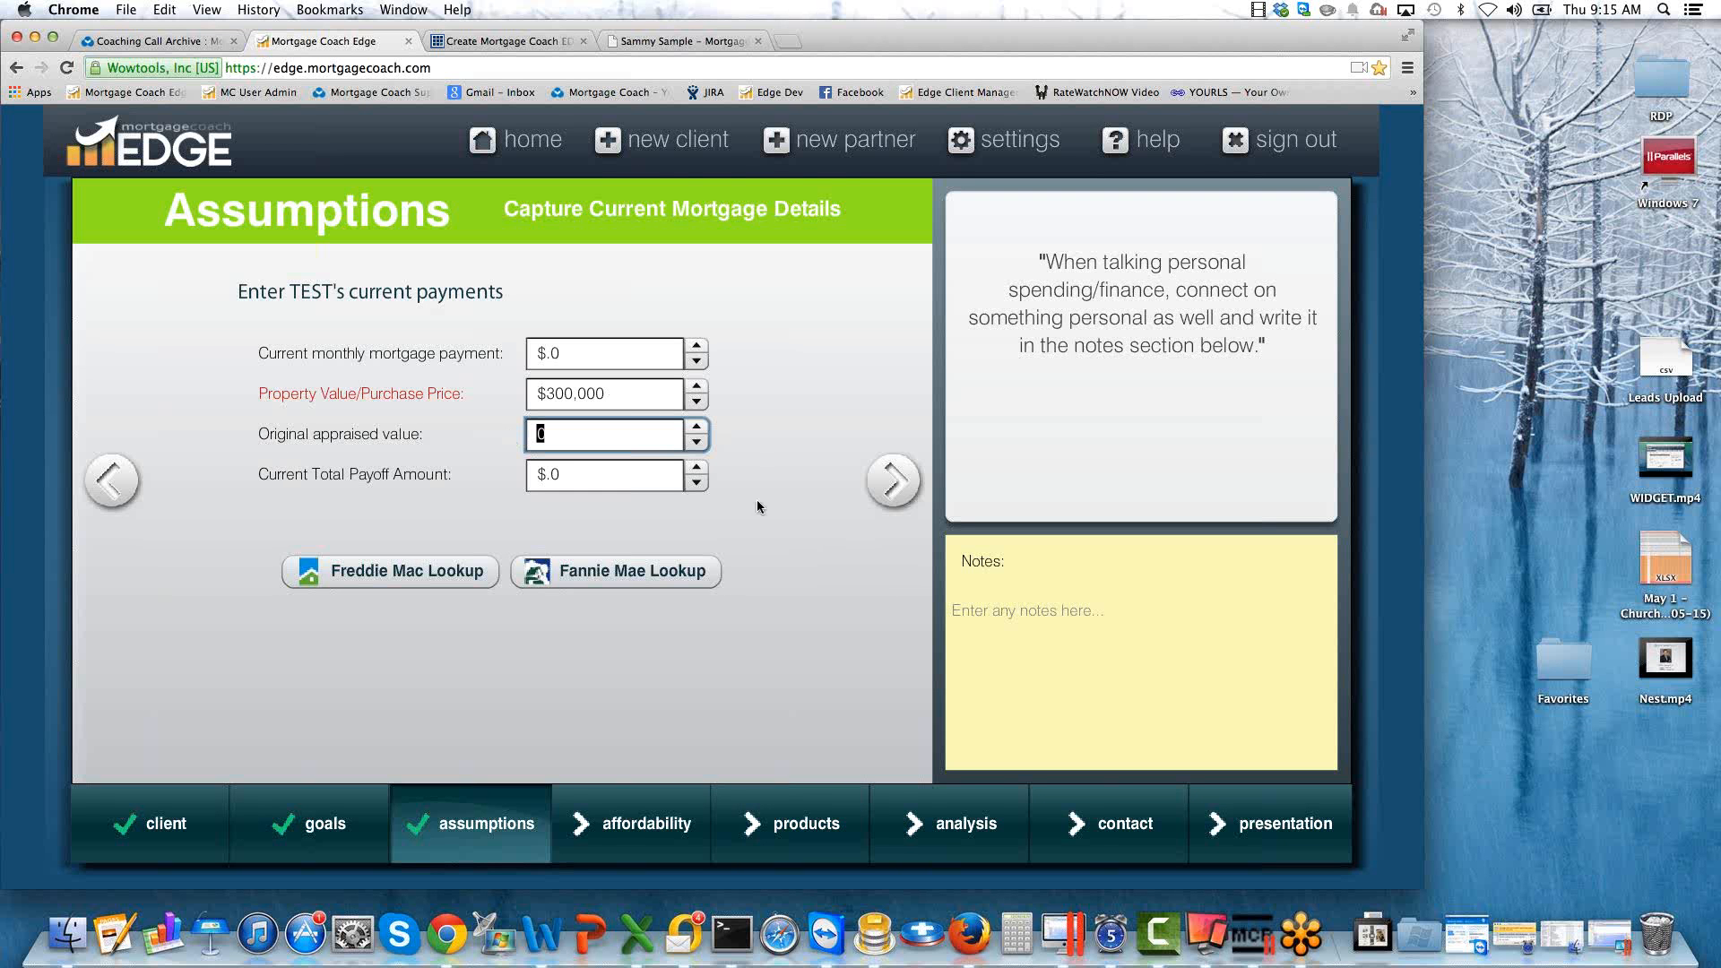
On the affordability page, set the current annual gross income to $100,000 and the credit status to Good.
left_click(892, 481)
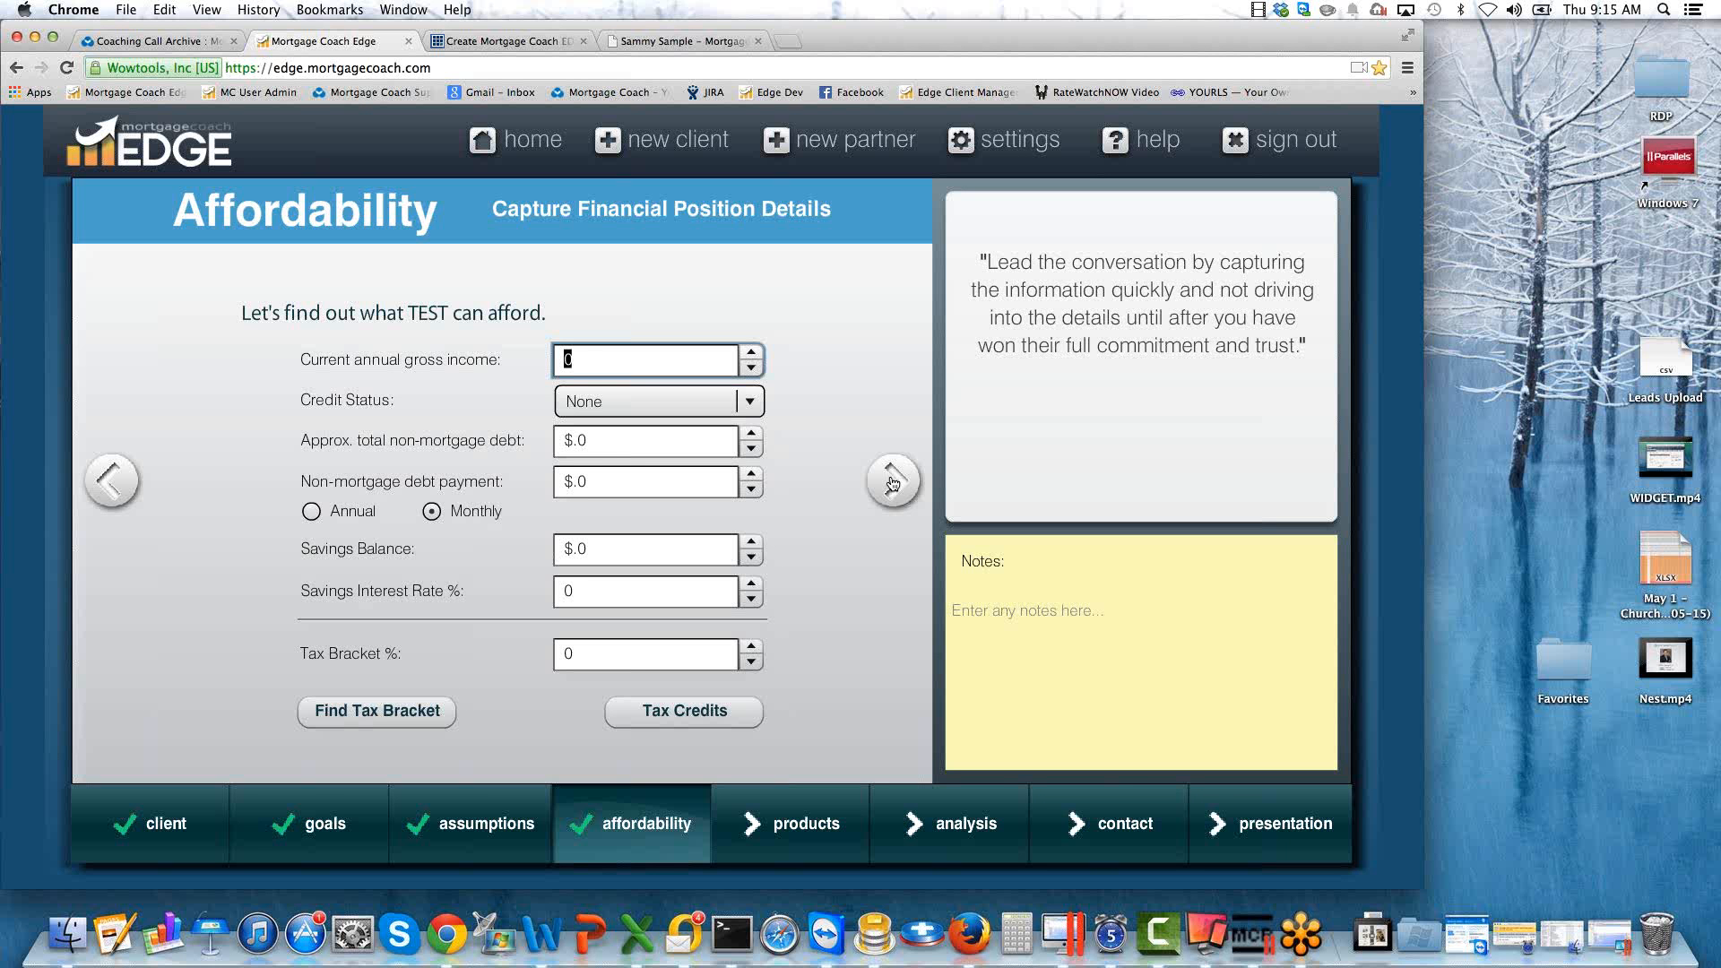
type("100000")
key("Tab")
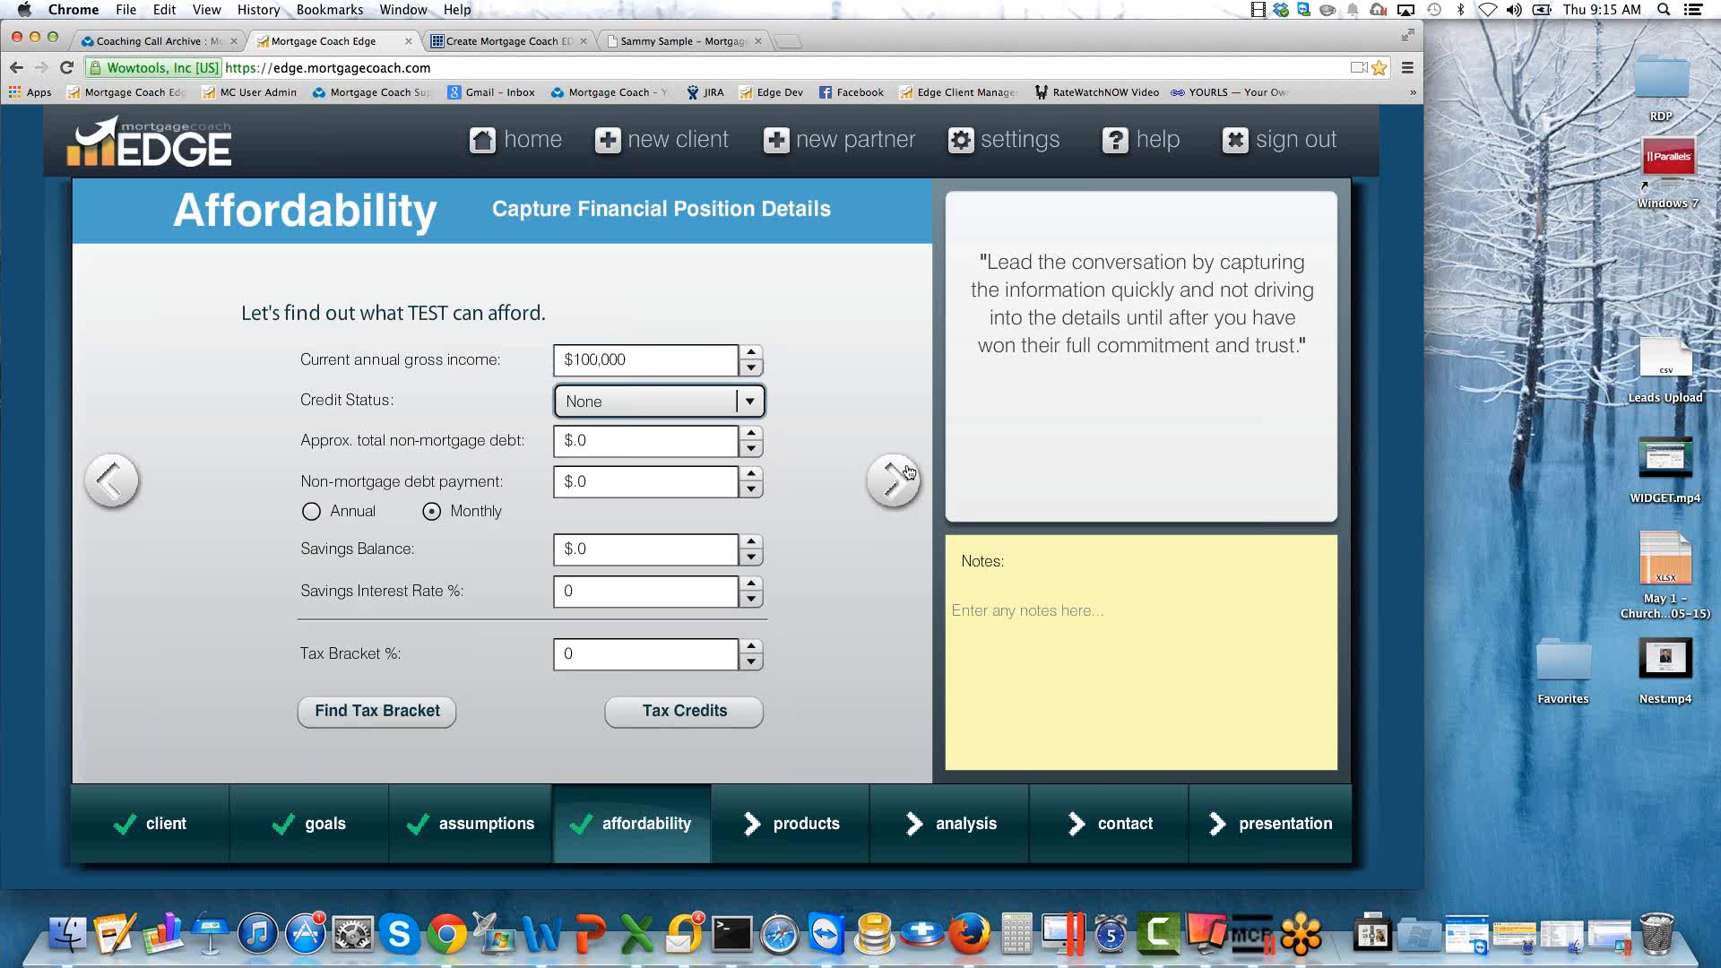
left_click(747, 400)
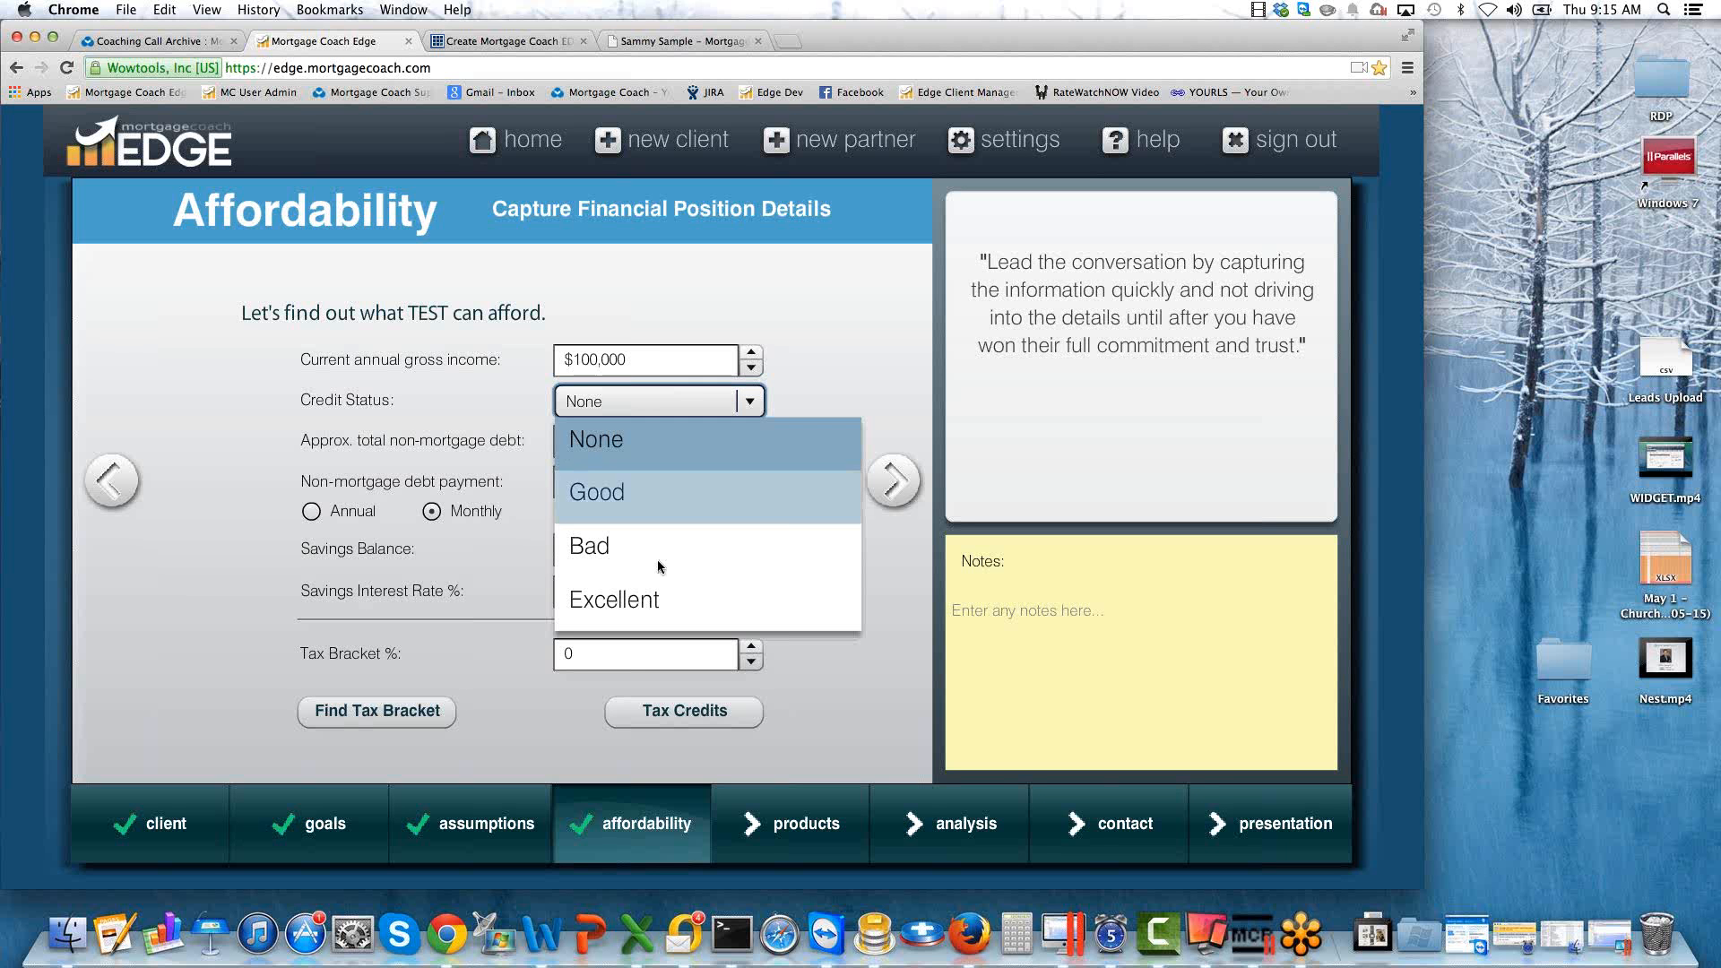
left_click(620, 499)
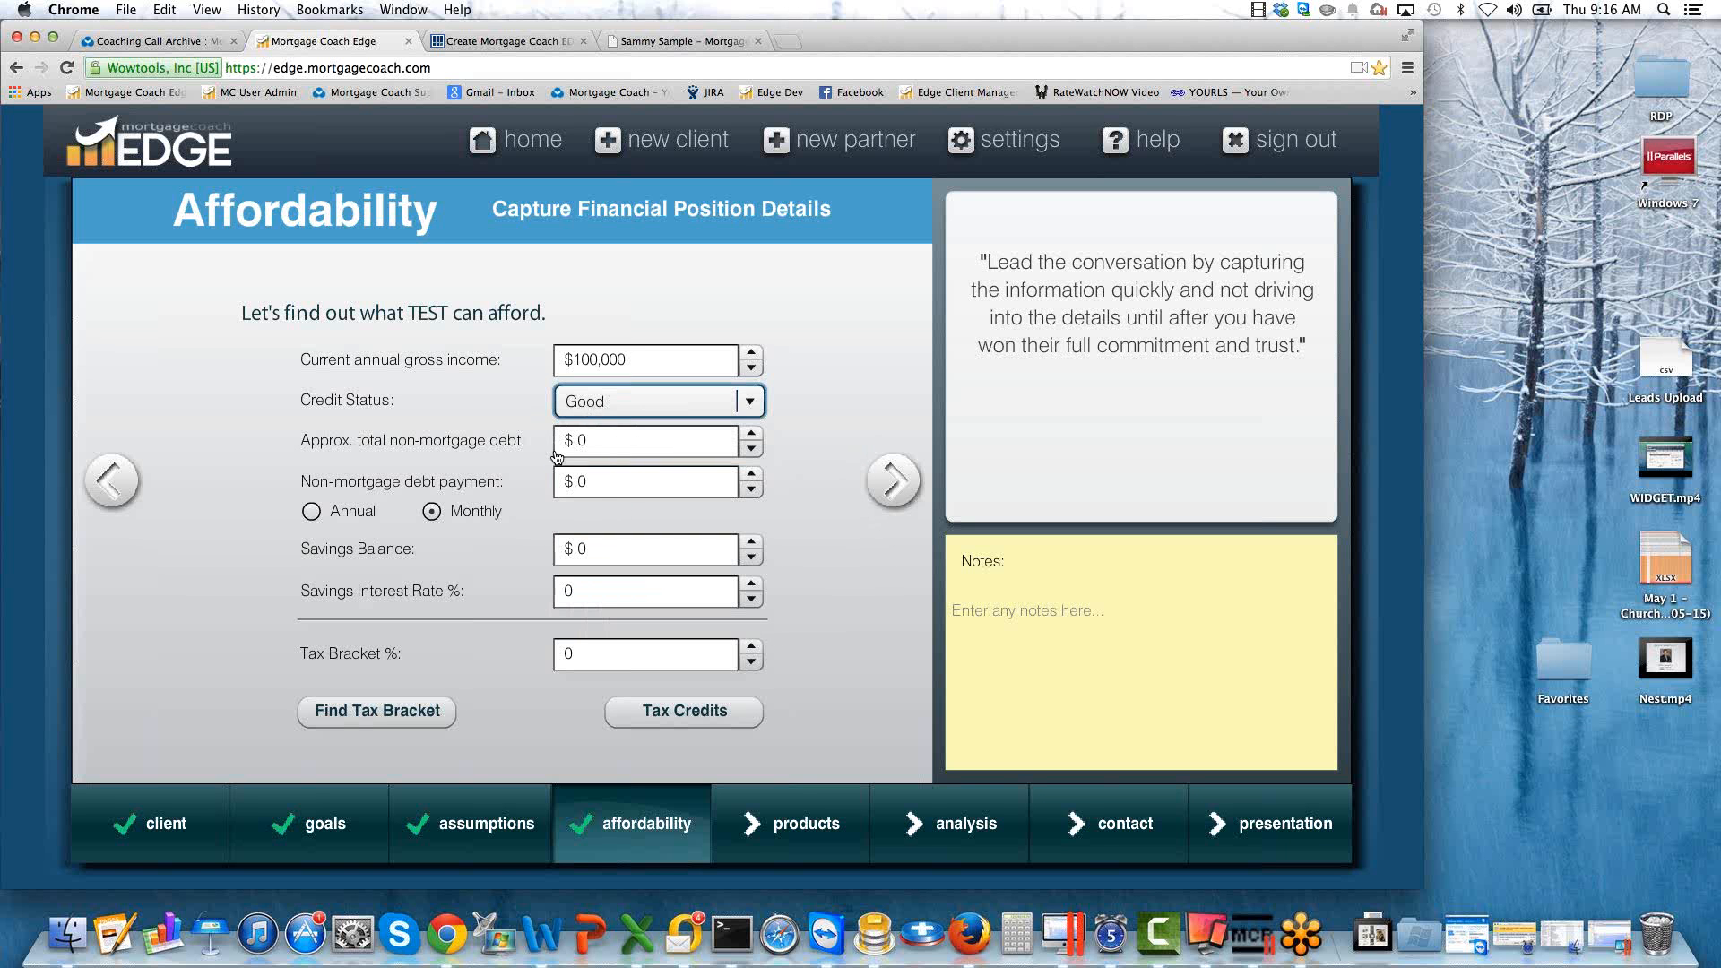
Set the approximate total non-mortgage debt to $20,000 and the monthly non-mortgage debt payment to $1,000.
left_click(596, 438)
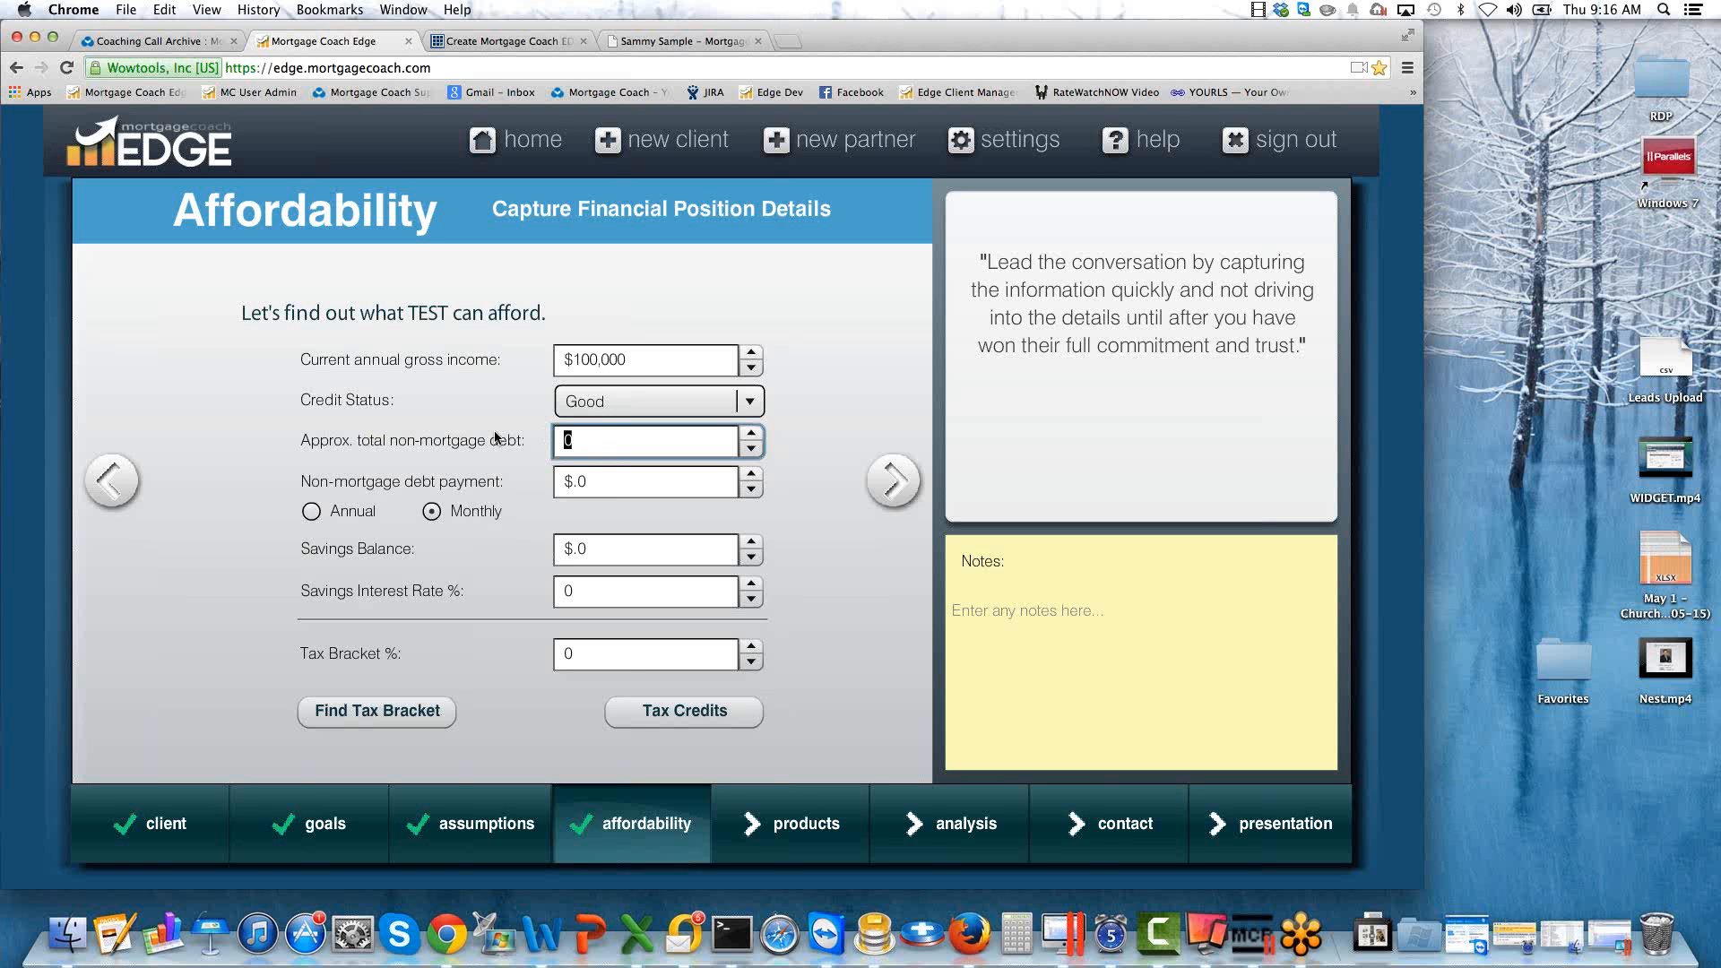
type("20000")
key("Tab")
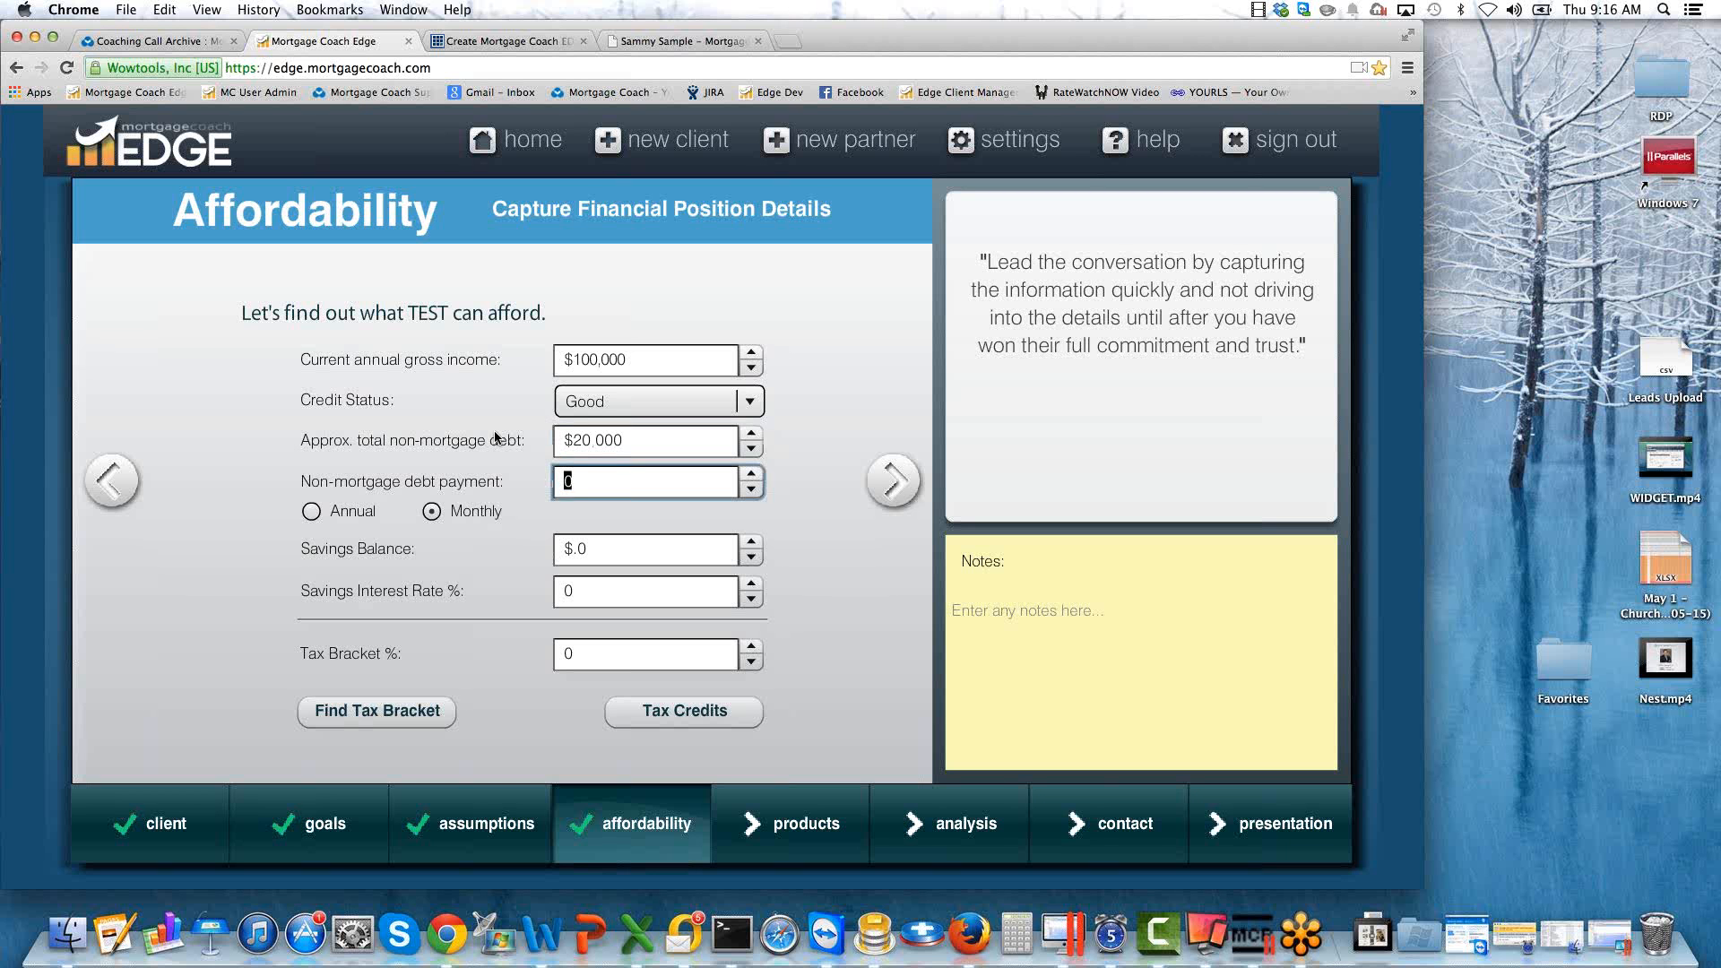
type("1000")
key("Tab")
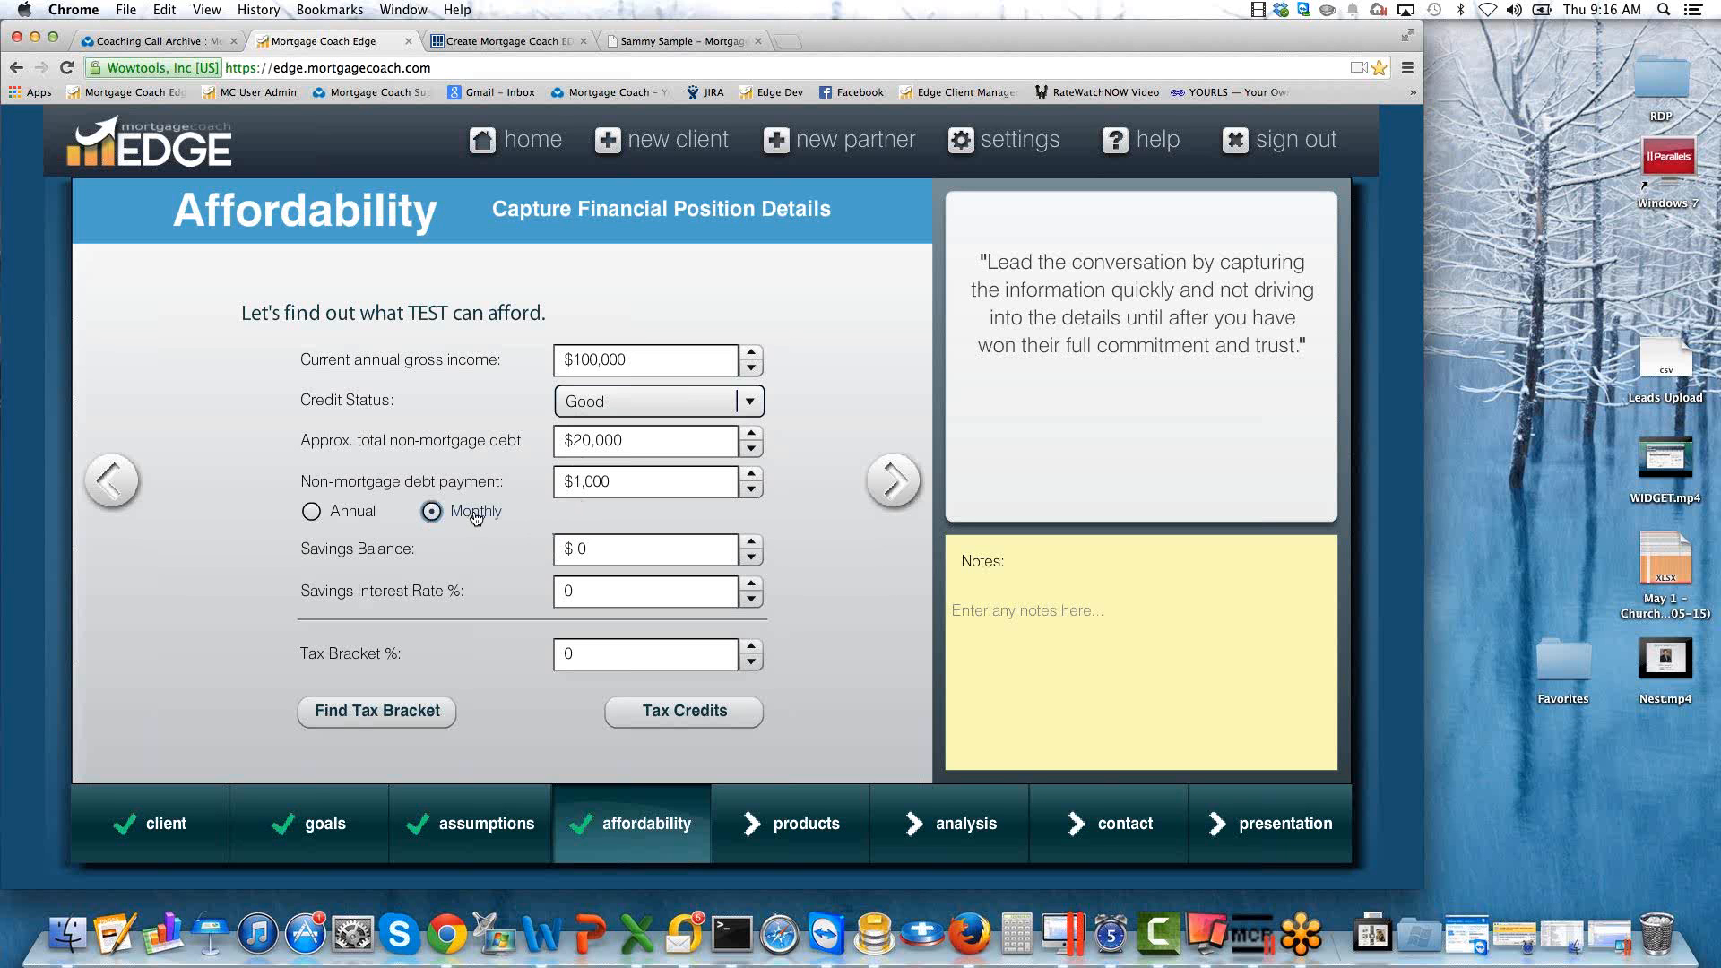
Set the savings balance to $35,000 and the savings interest rate to 0.5%.
left_click(605, 549)
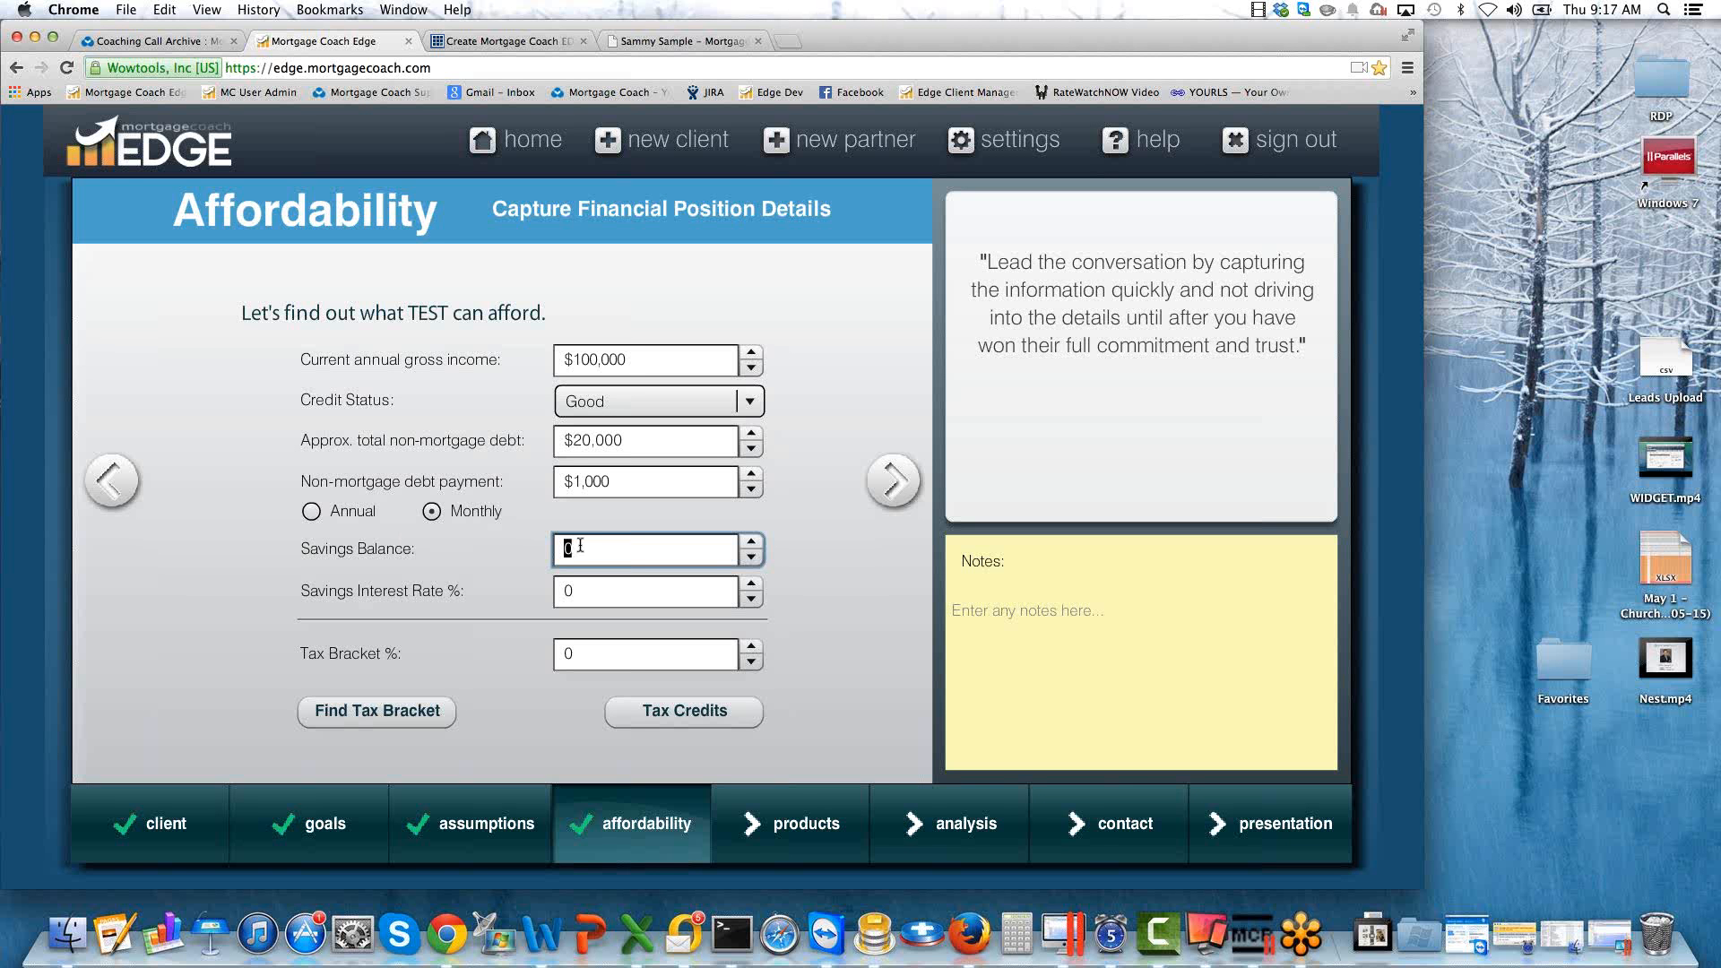
type("35,000")
key("Tab")
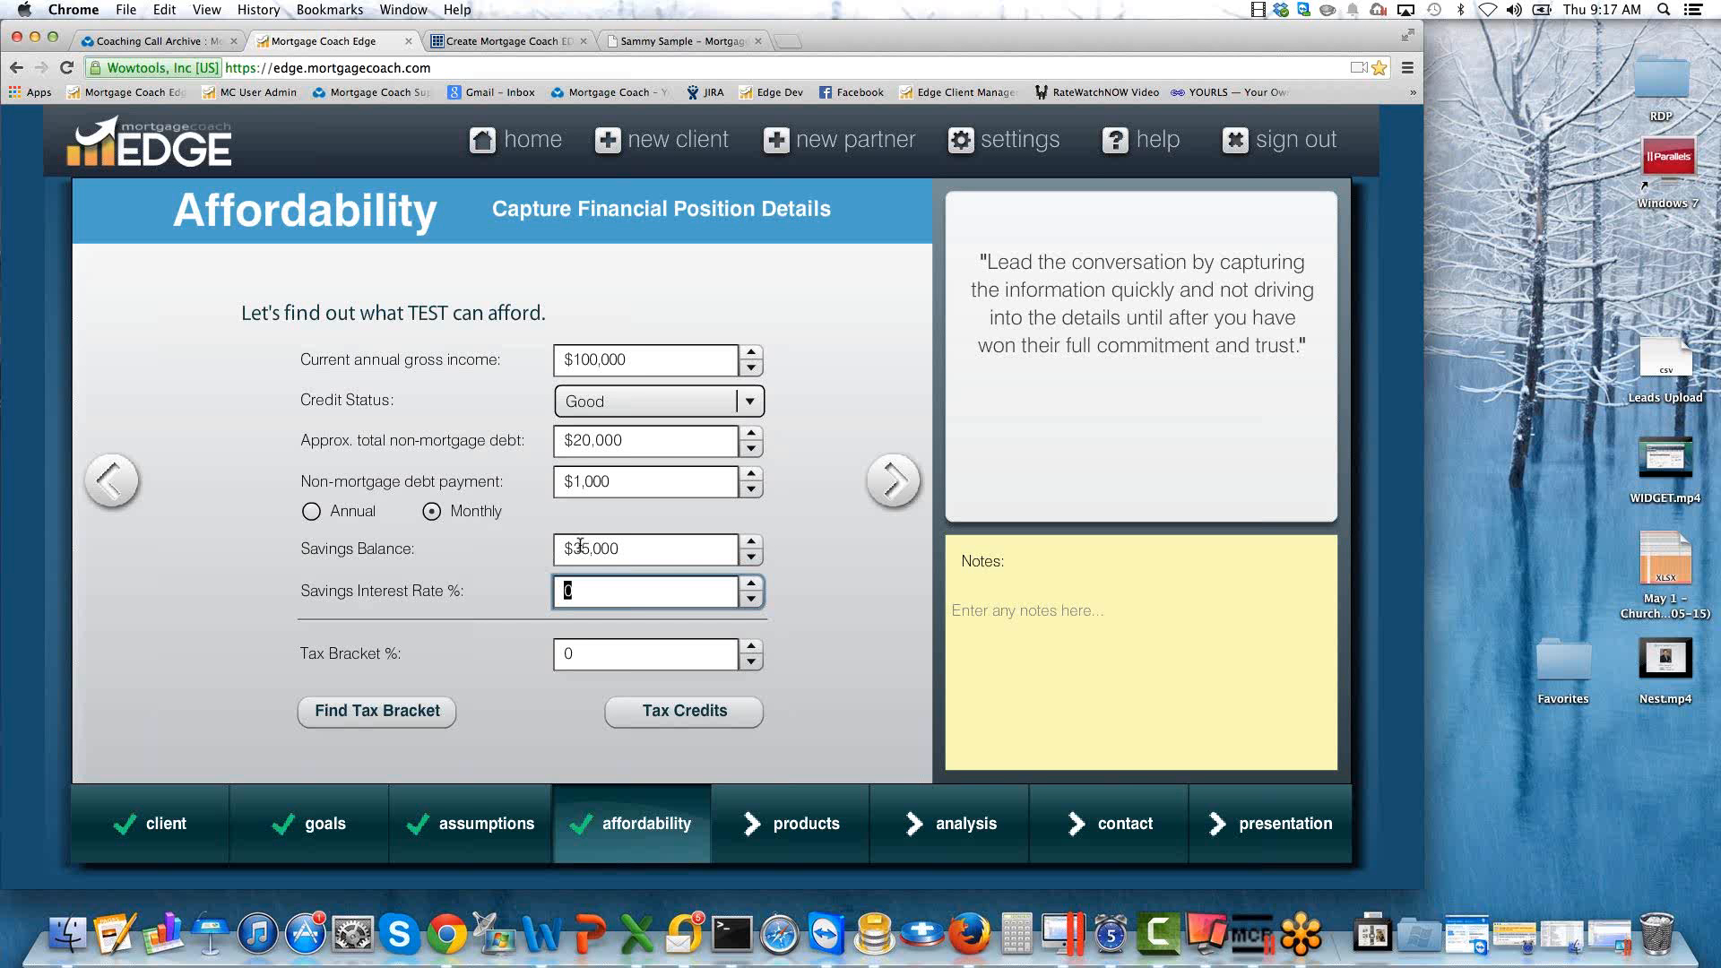
type(".5")
key("Tab")
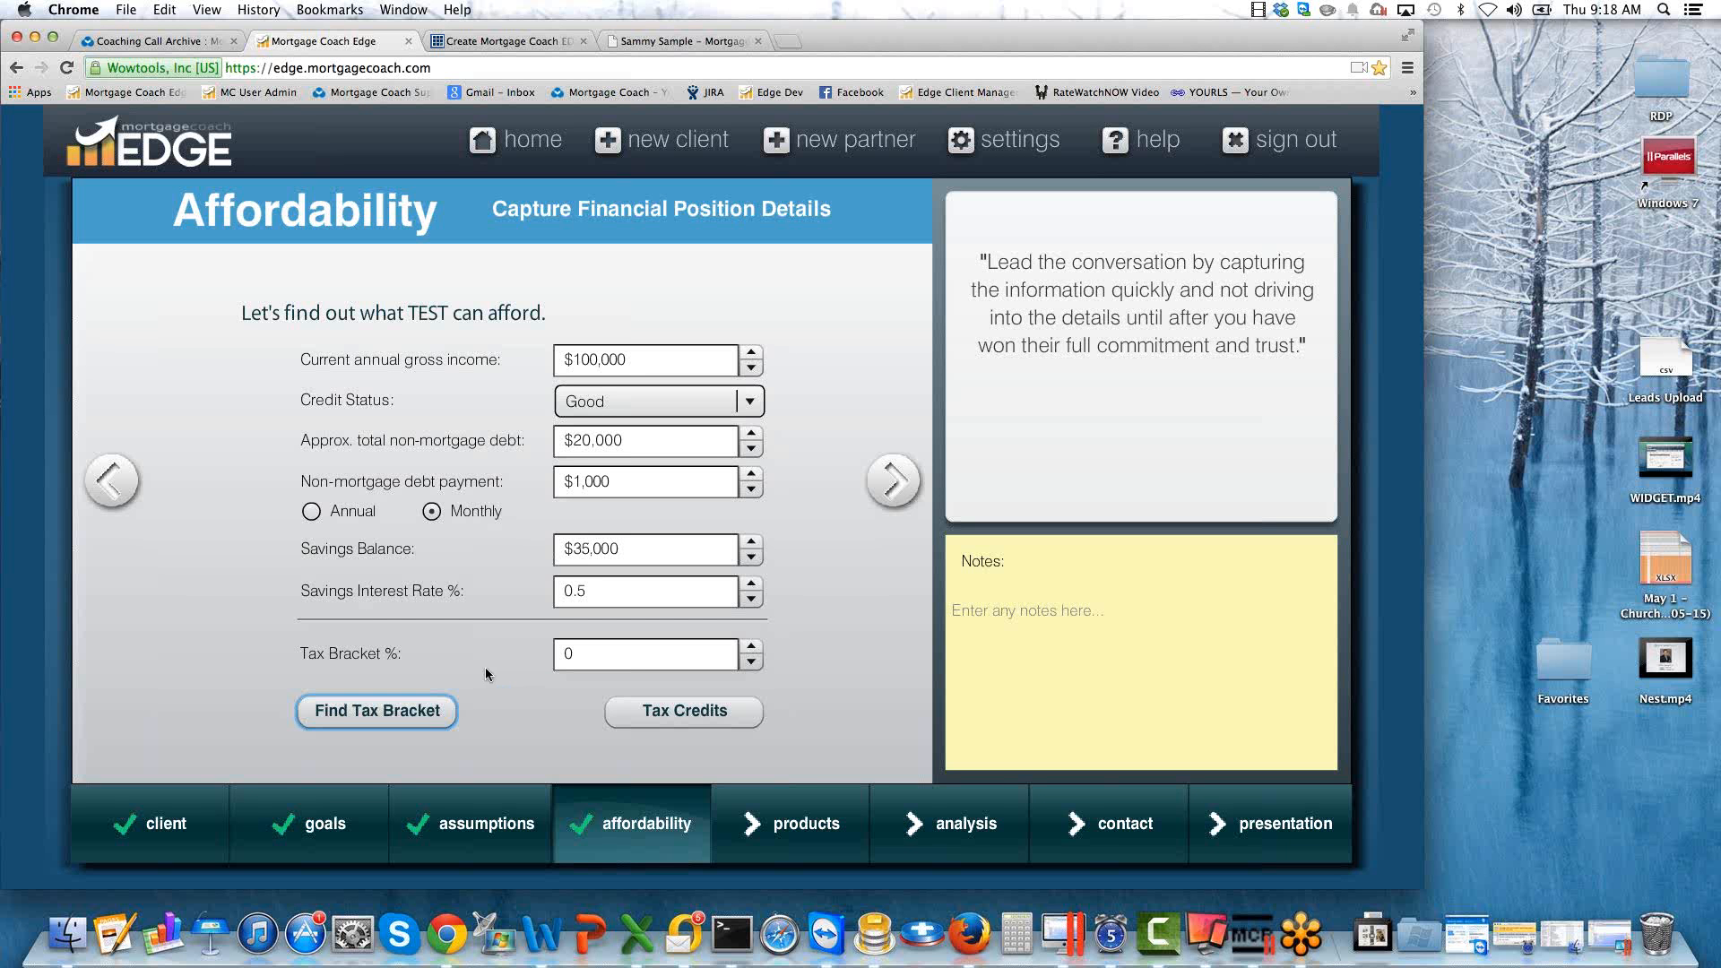
Look up the 2014 federal tax brackets, comparing the married filing jointly and single filing statuses.
left_click(366, 713)
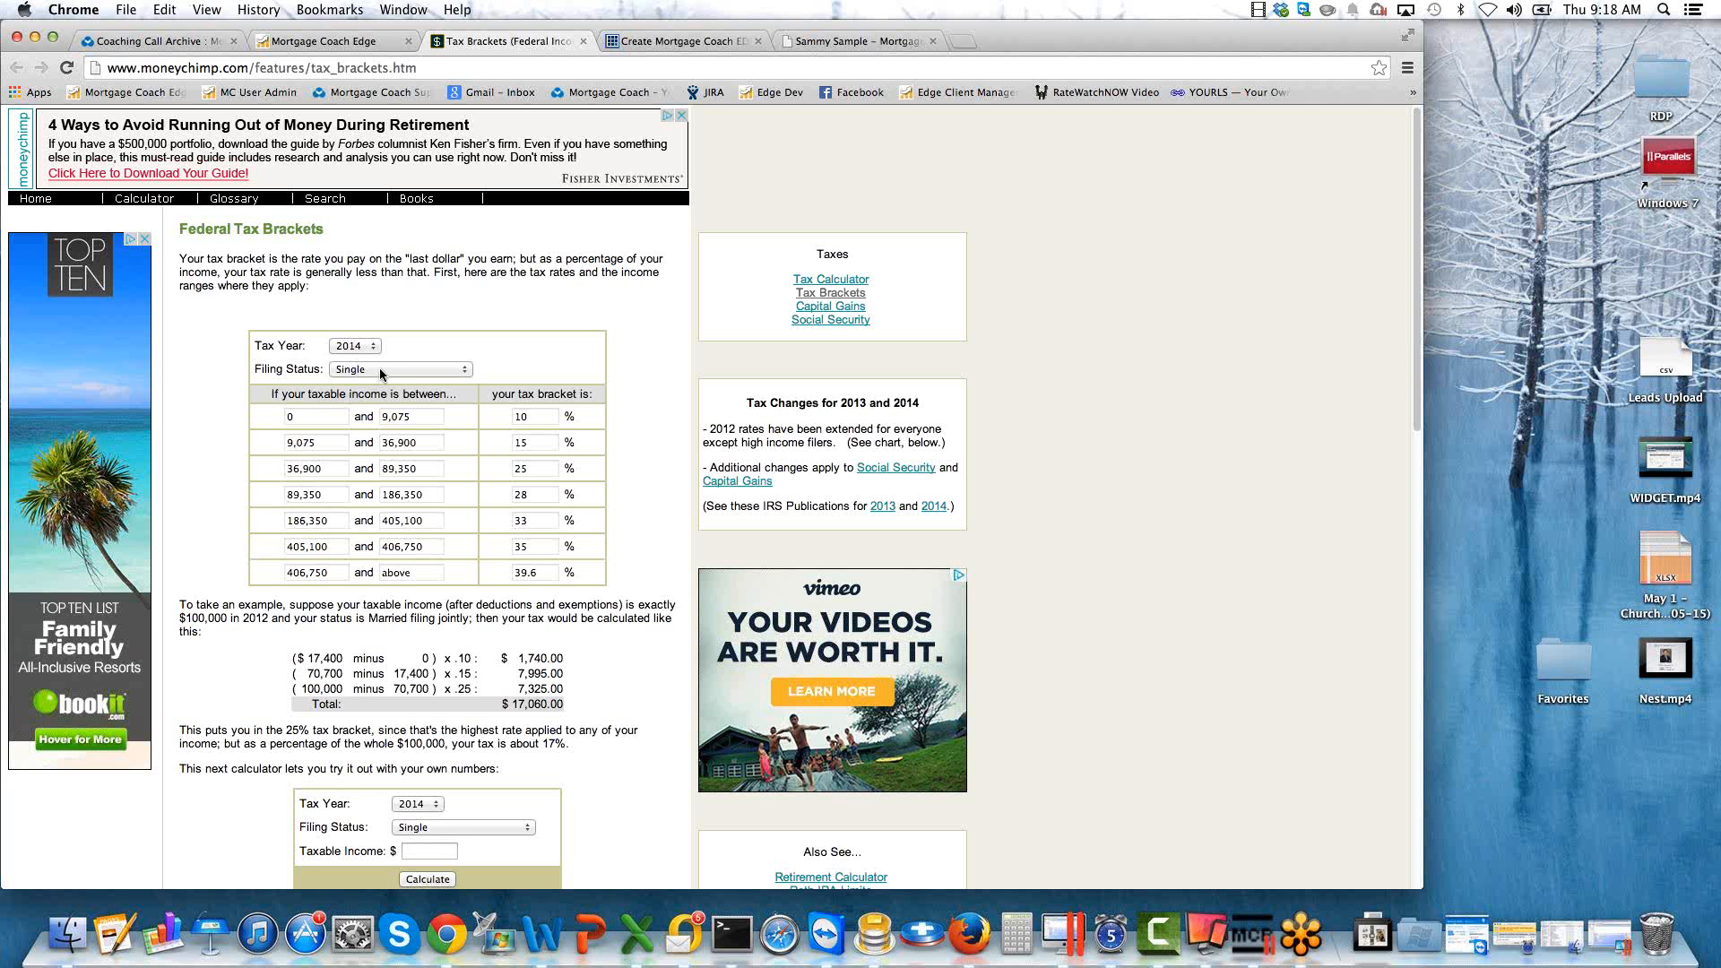
left_click(459, 371)
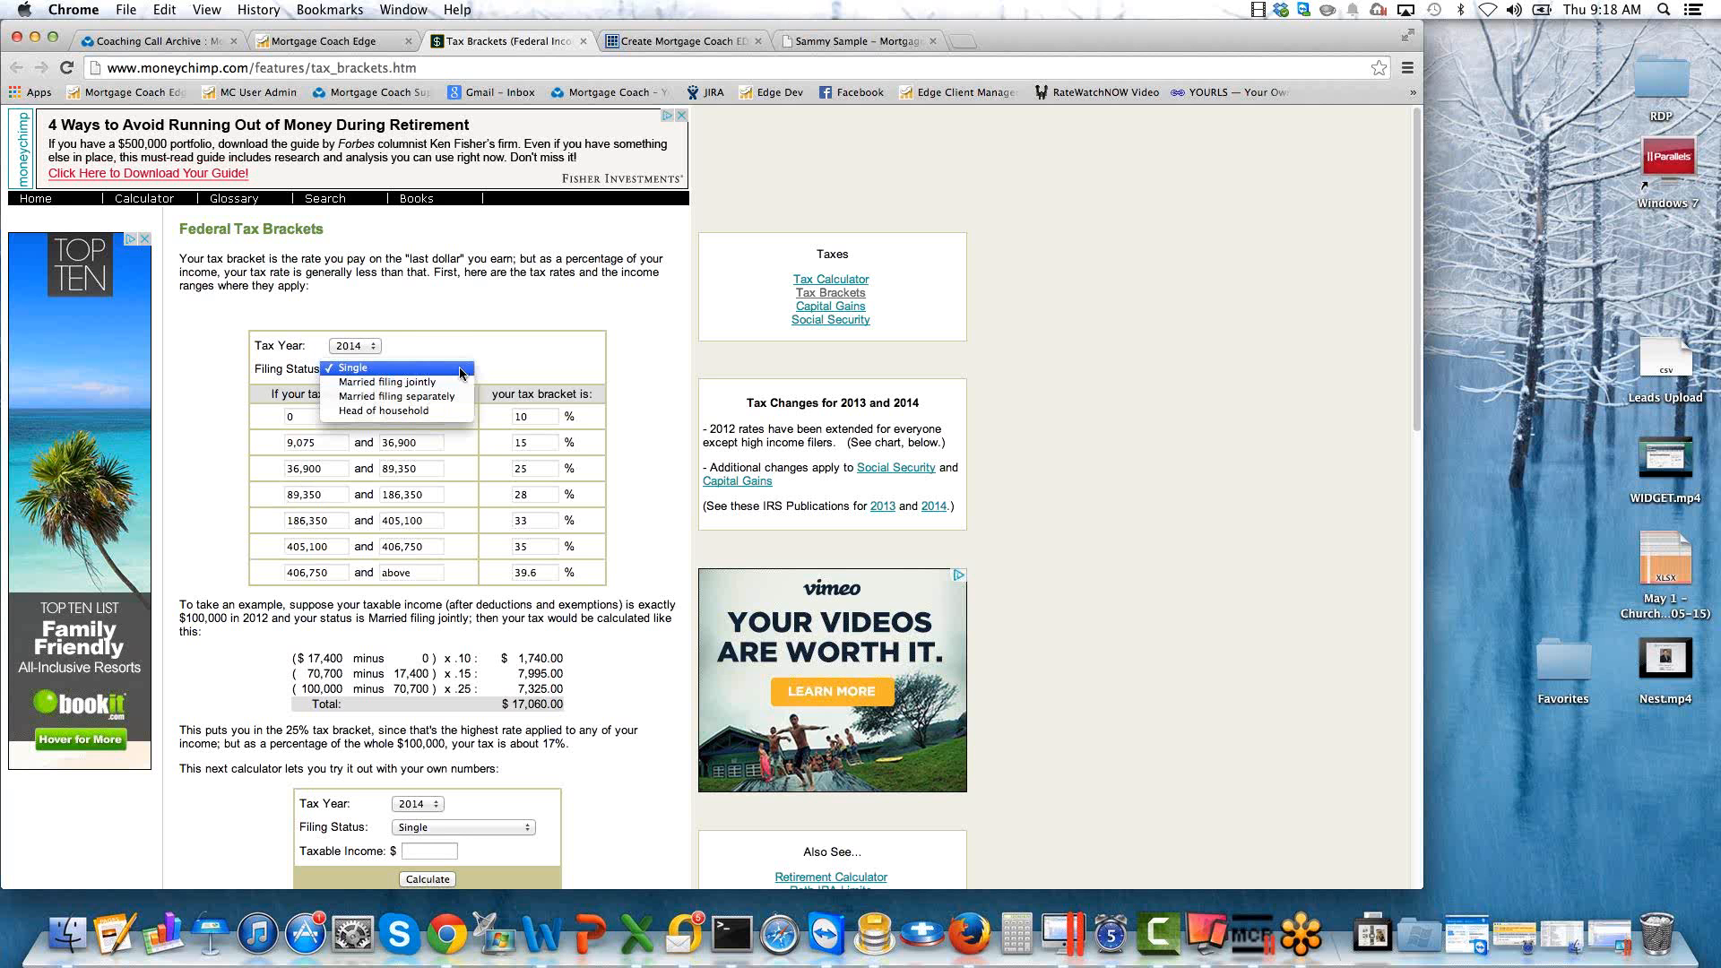
left_click(414, 382)
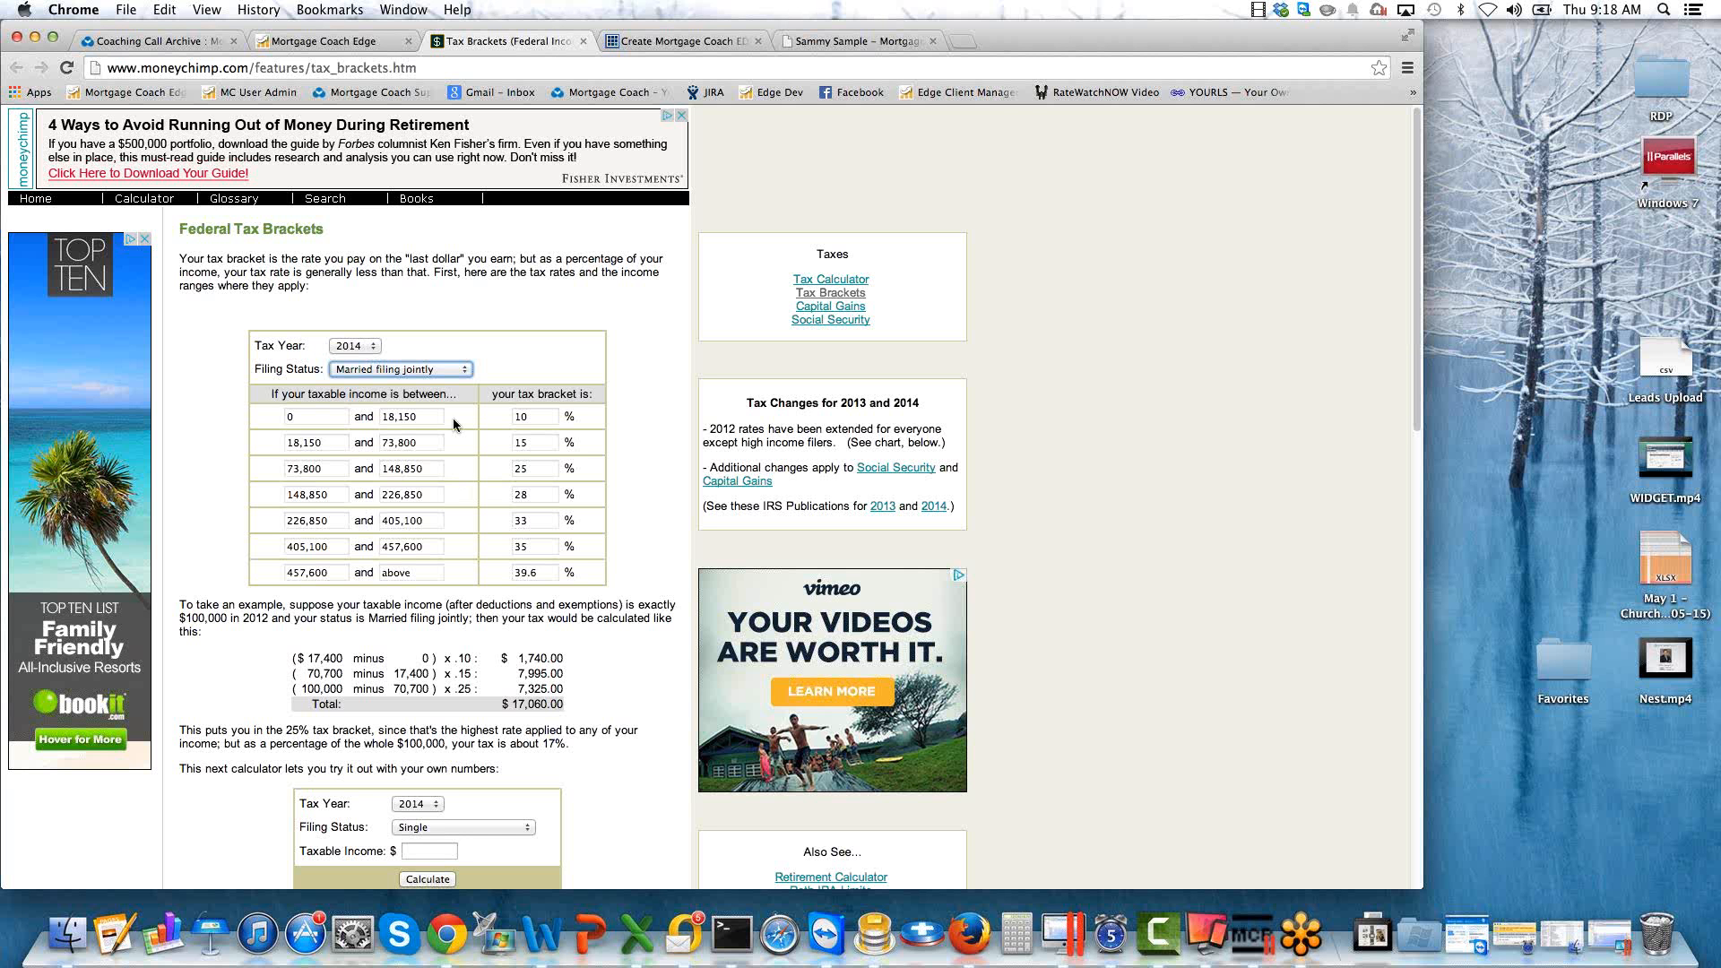
left_click(462, 369)
key("Return")
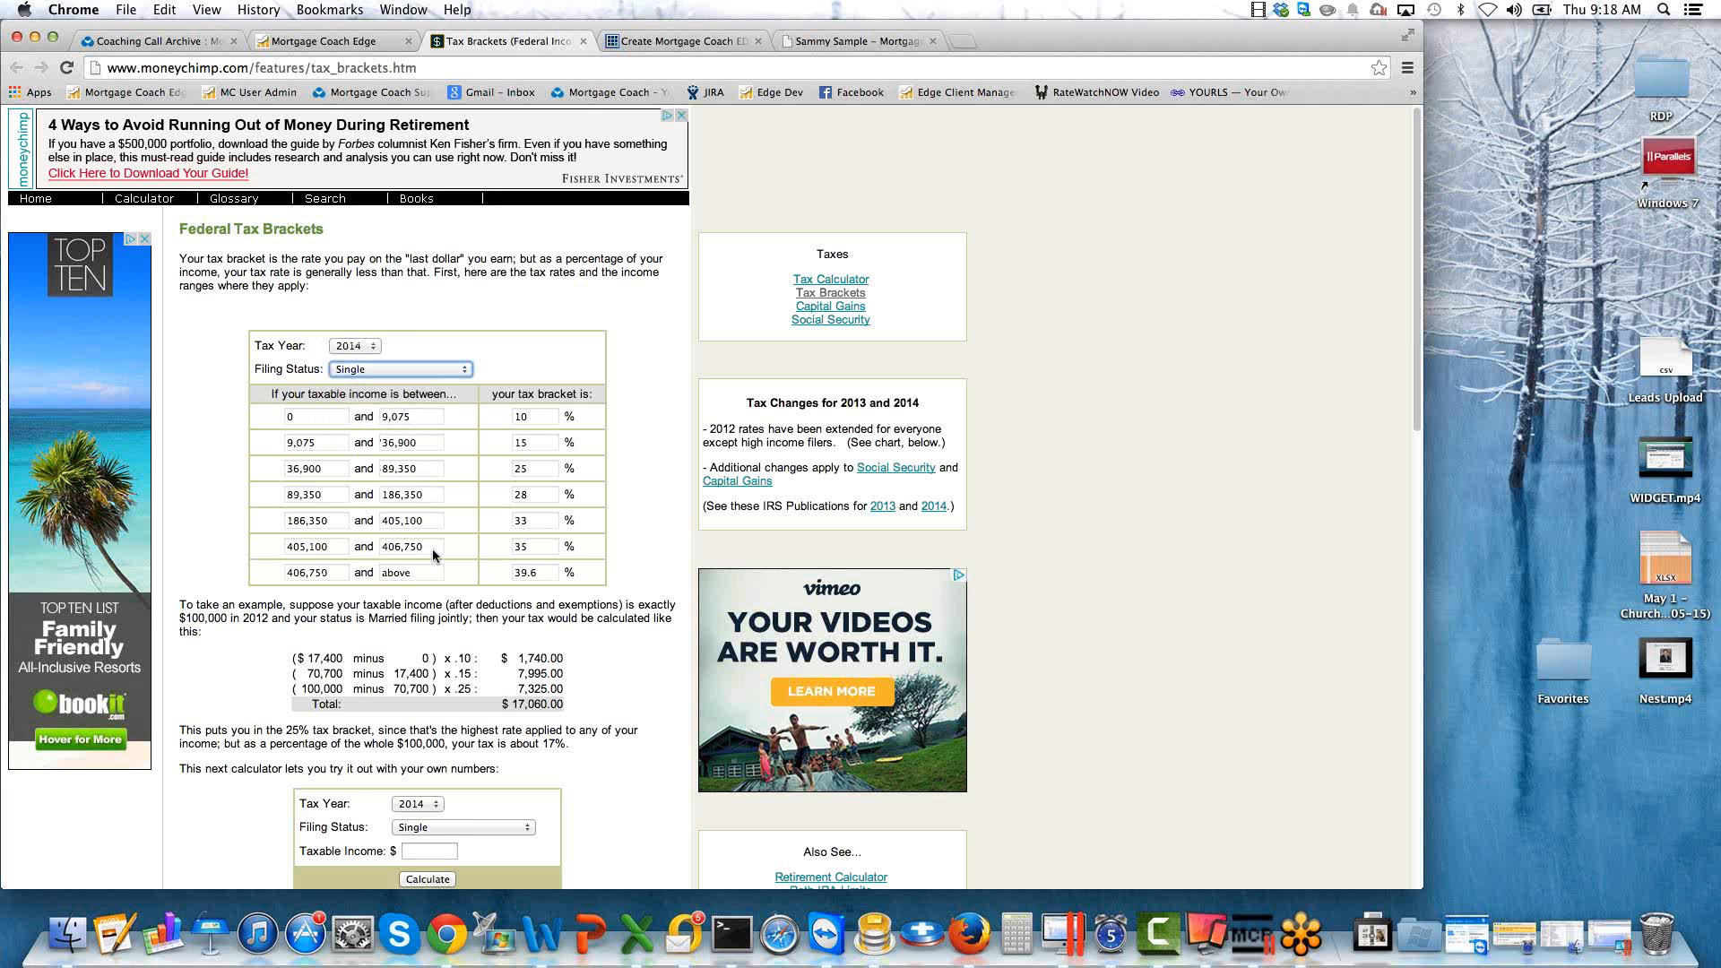
left_click(539, 490)
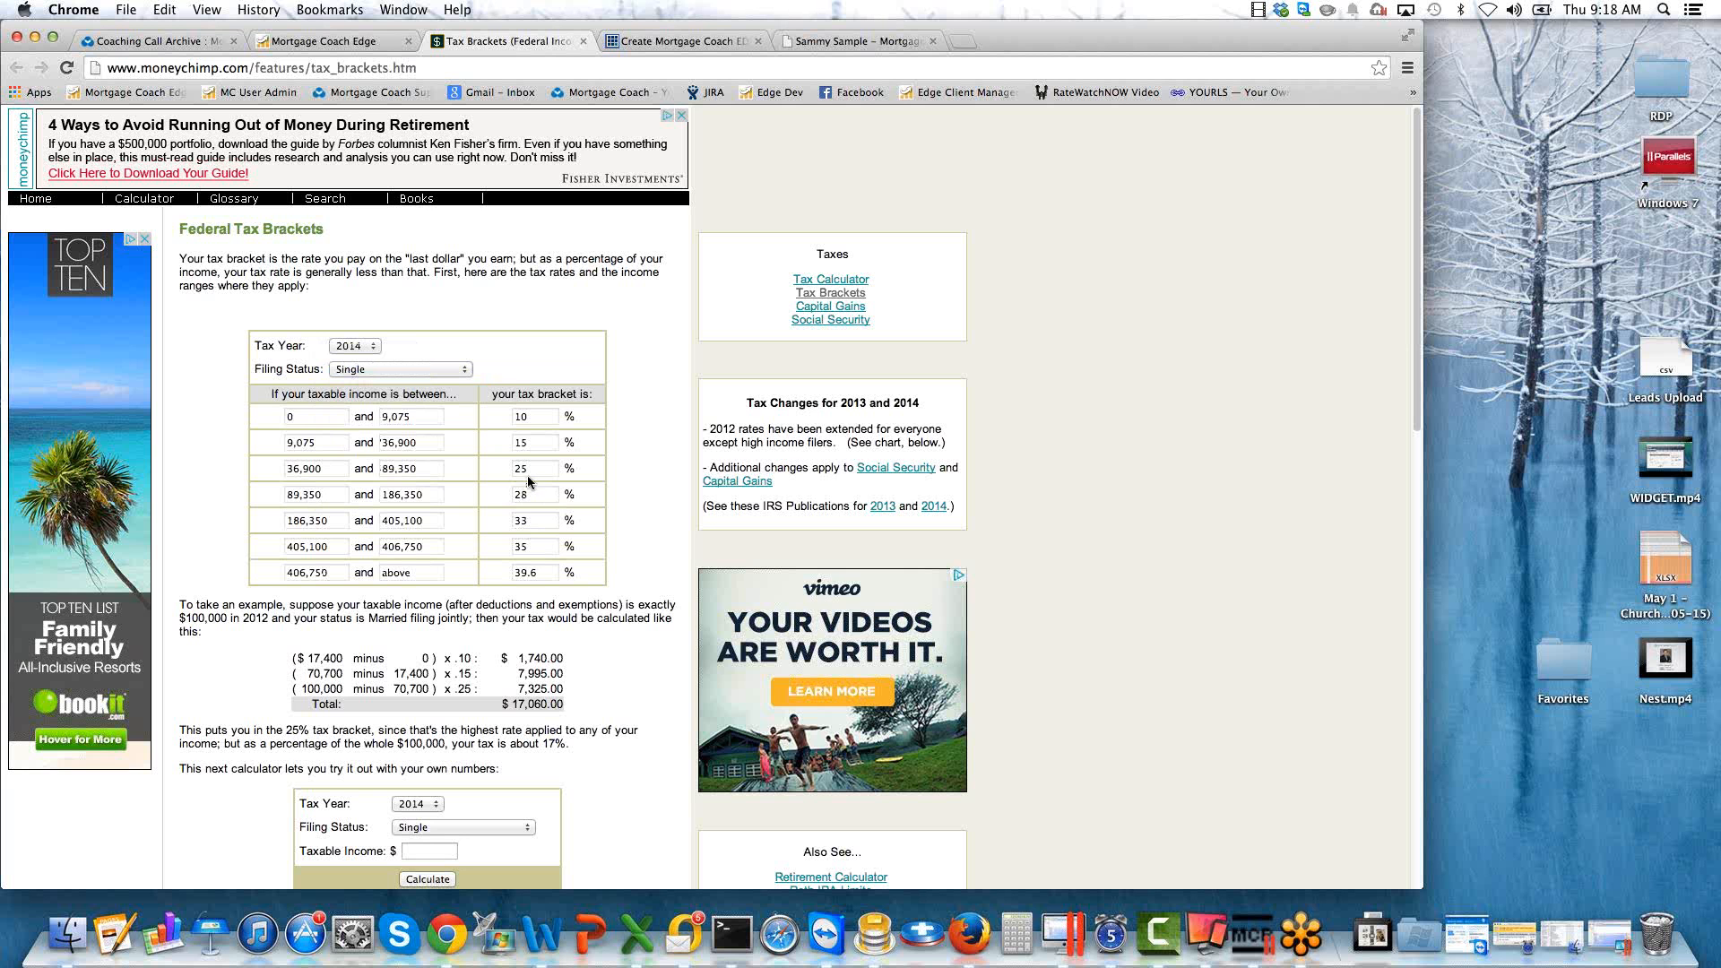
Return to the affordability page in Mortgage Coach Edge and set the tax bracket to 28%.
left_click(313, 43)
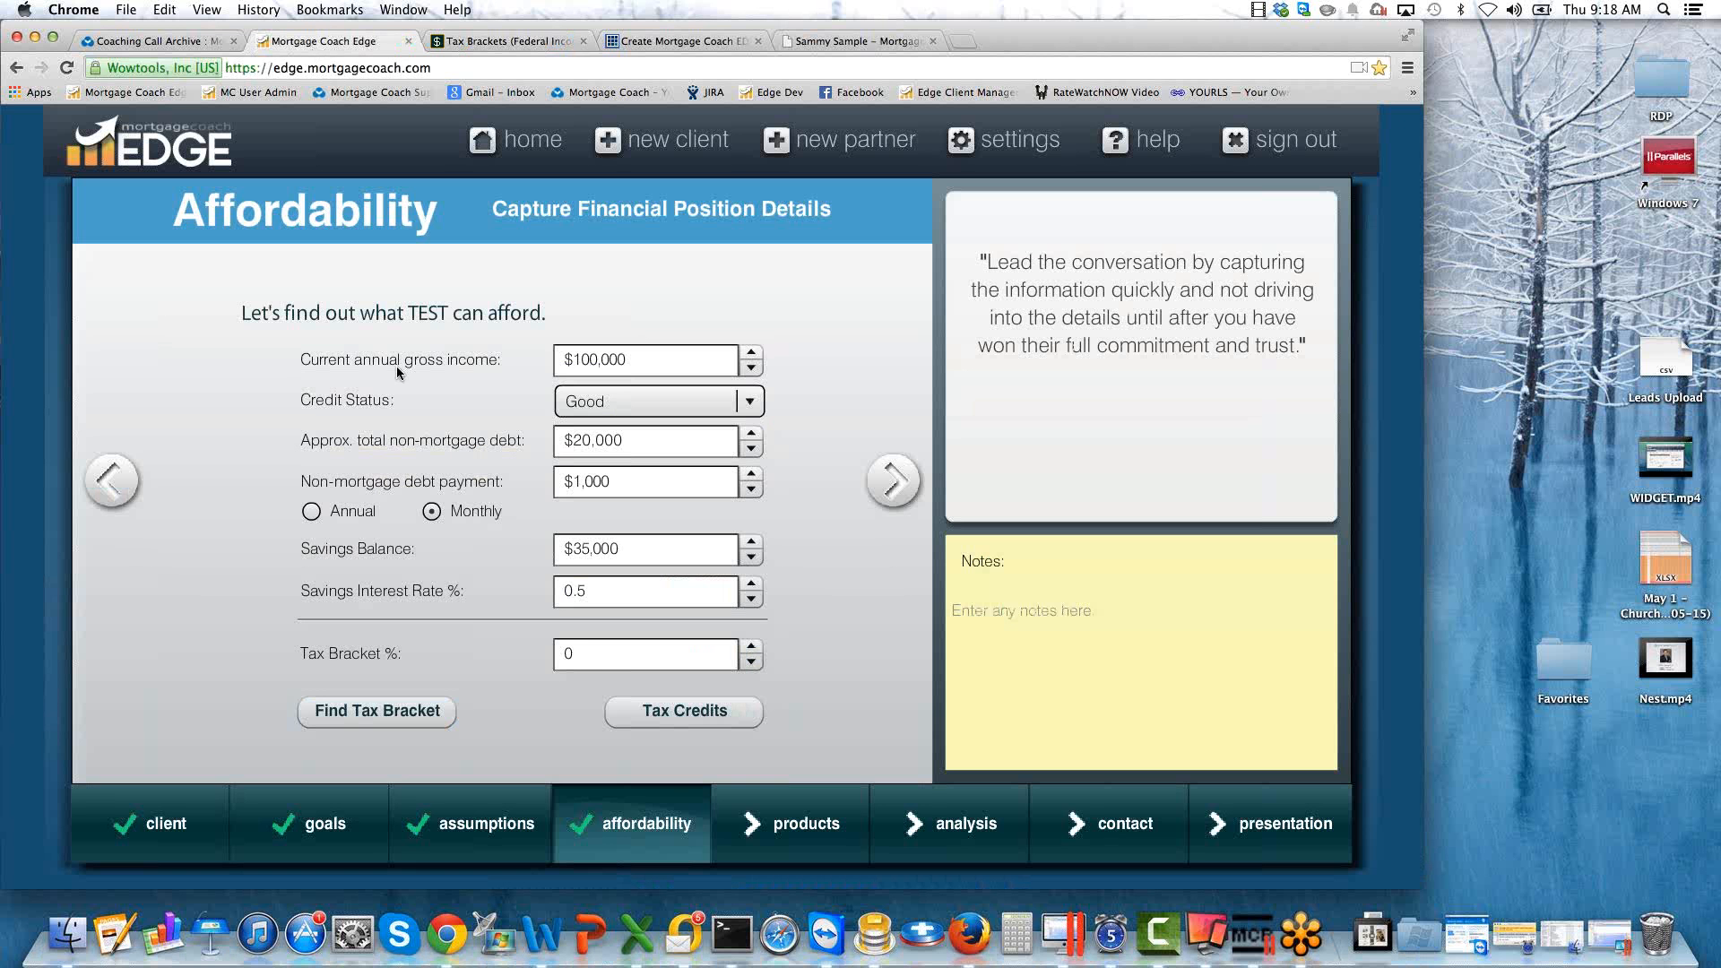
left_click(587, 651)
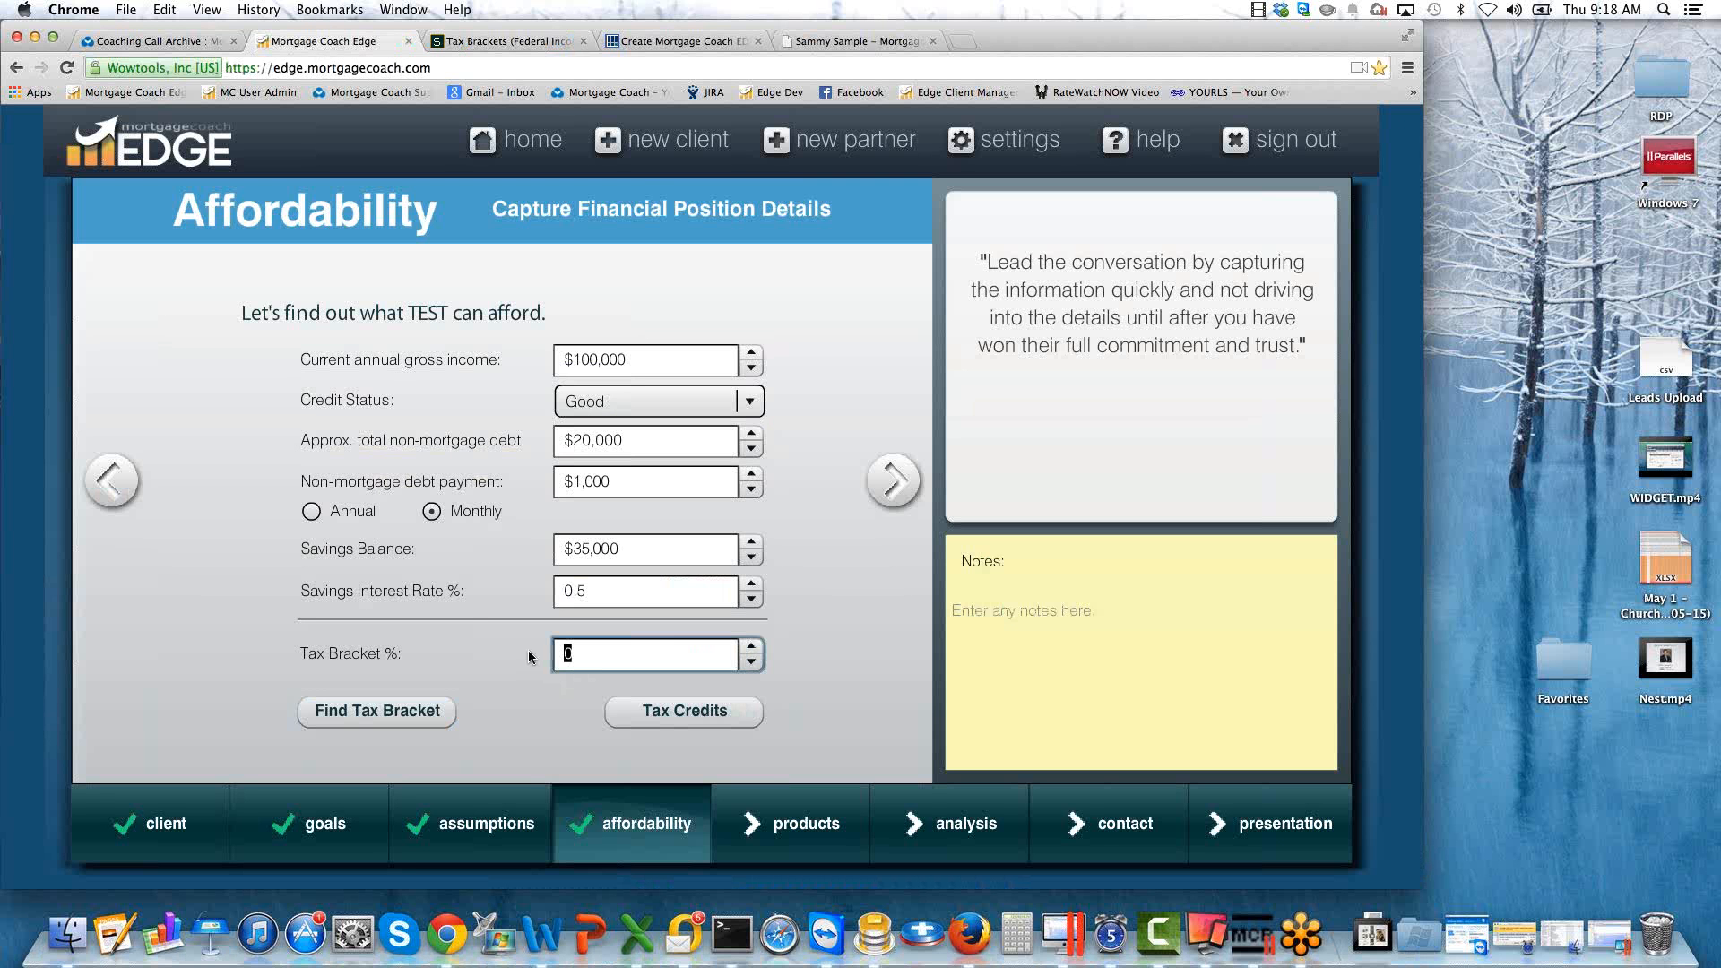
type("28")
key("Tab")
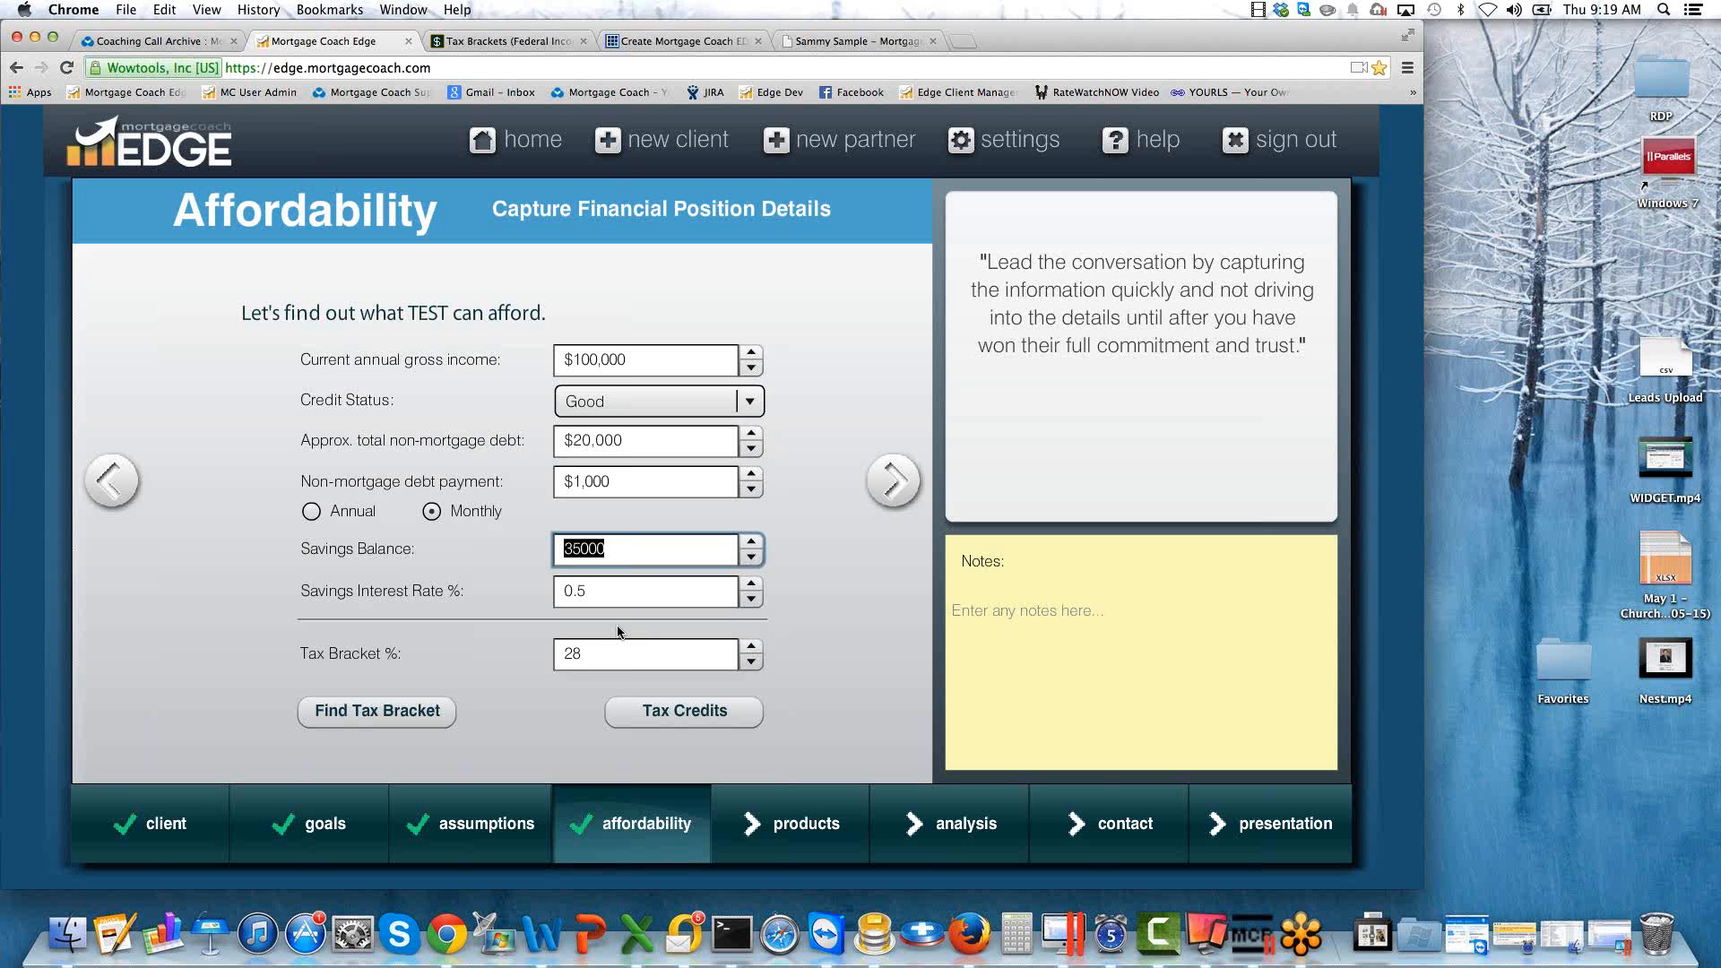
Examine the MCC tax credit settings on the affordability page and close them without changes.
left_click(688, 717)
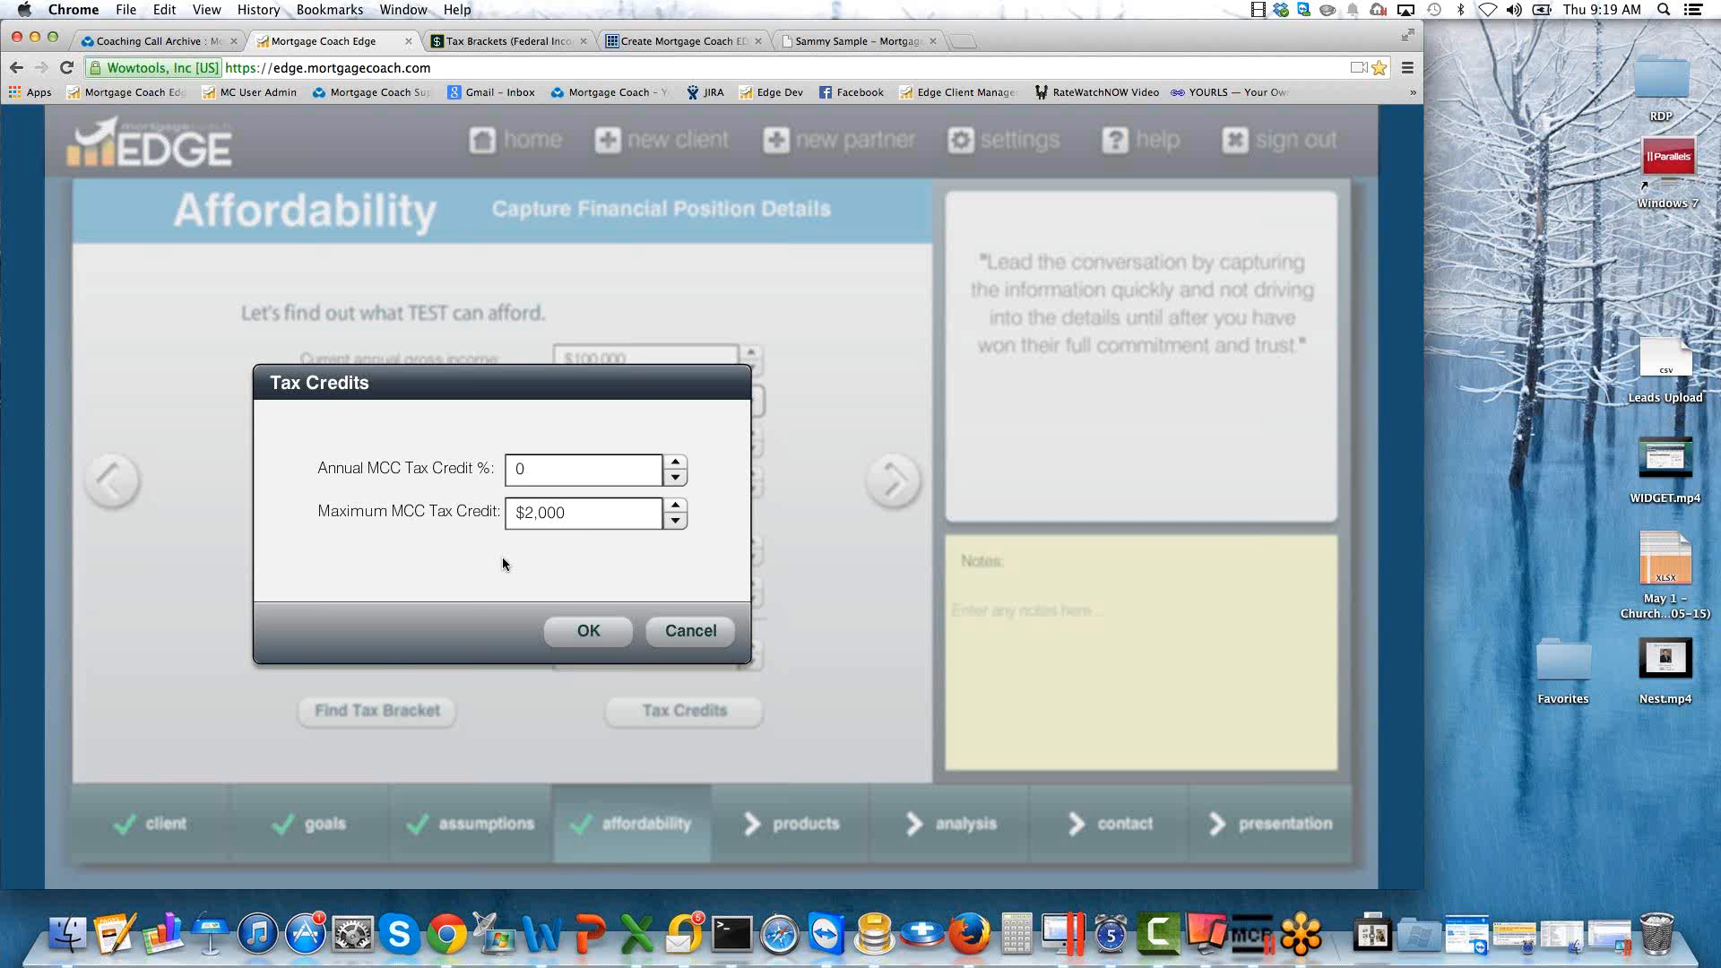
left_click(697, 637)
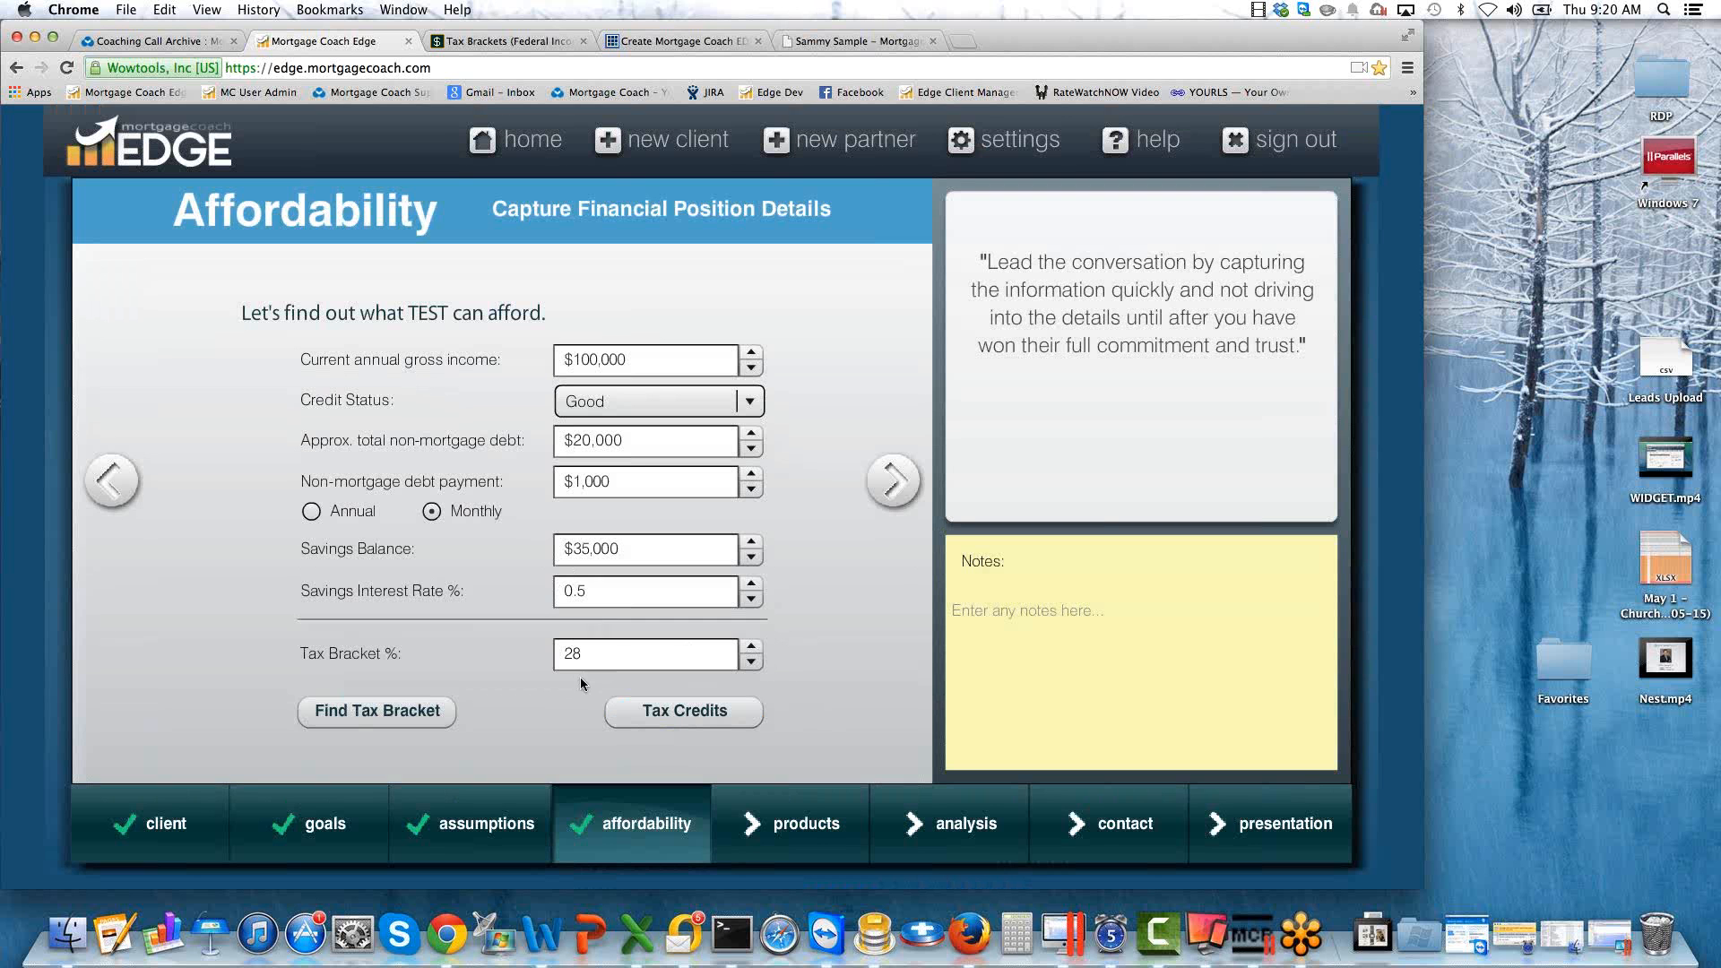
left_click(586, 652)
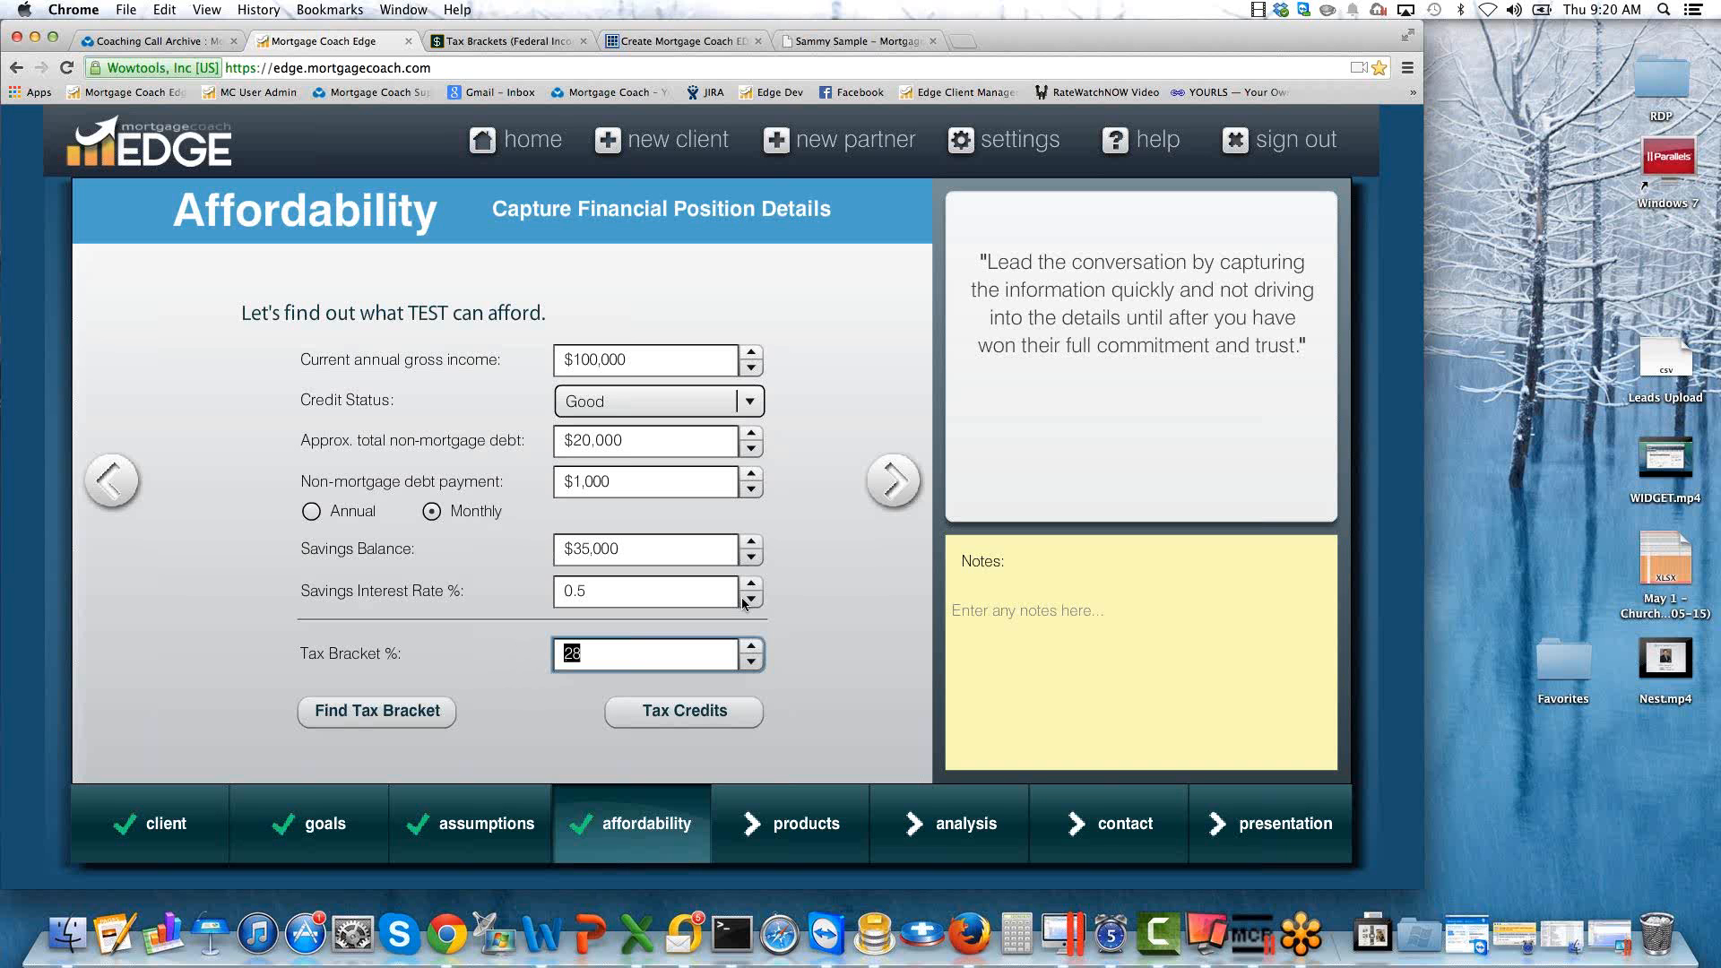
On the next affordability page, set the maximum mortgage payment to $2,500 and the ideal mortgage payment to $2,000.
left_click(893, 481)
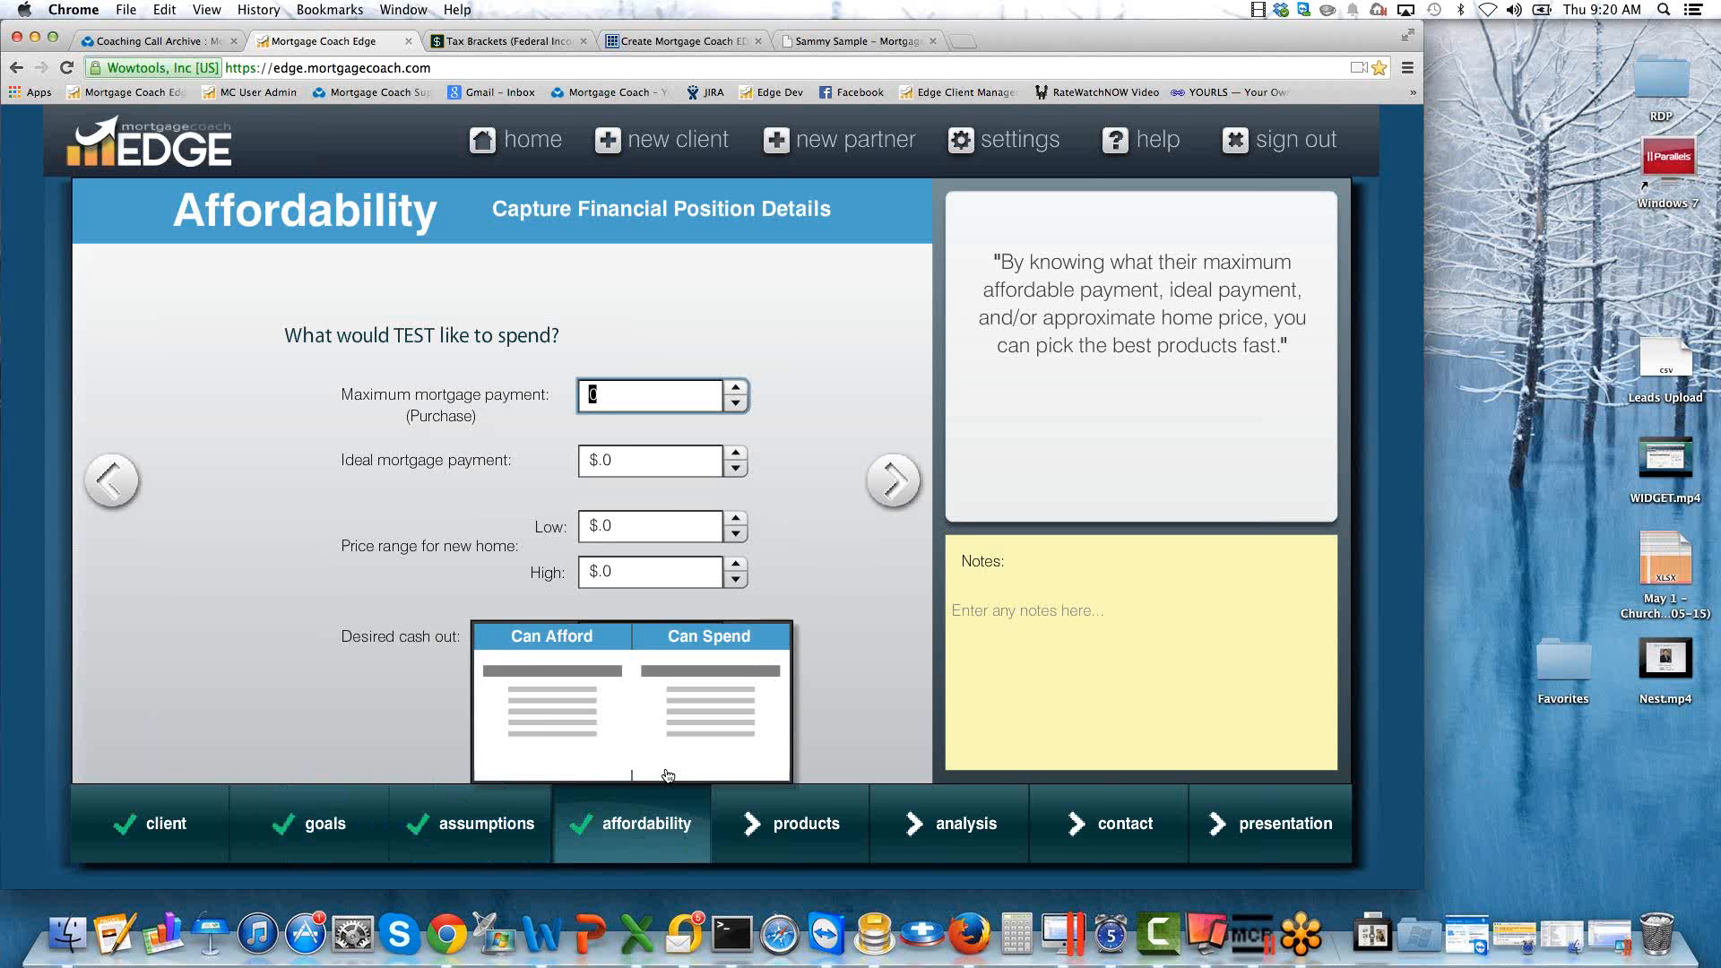
mouse_move(618, 825)
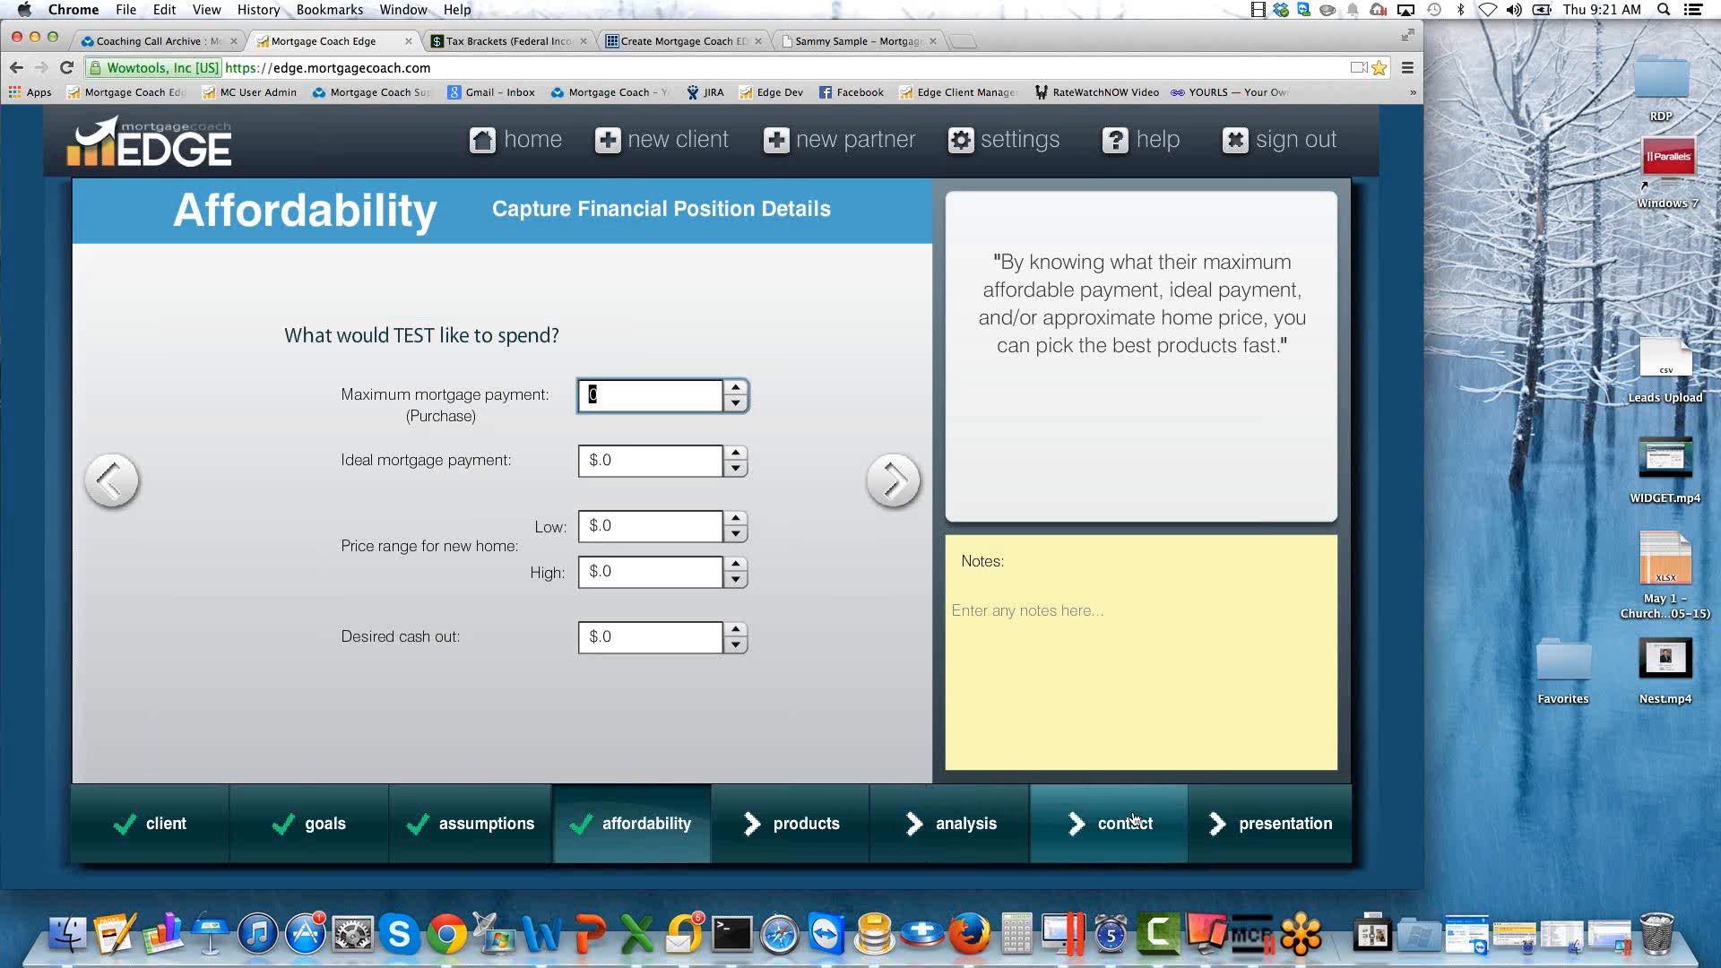
mouse_move(1265, 829)
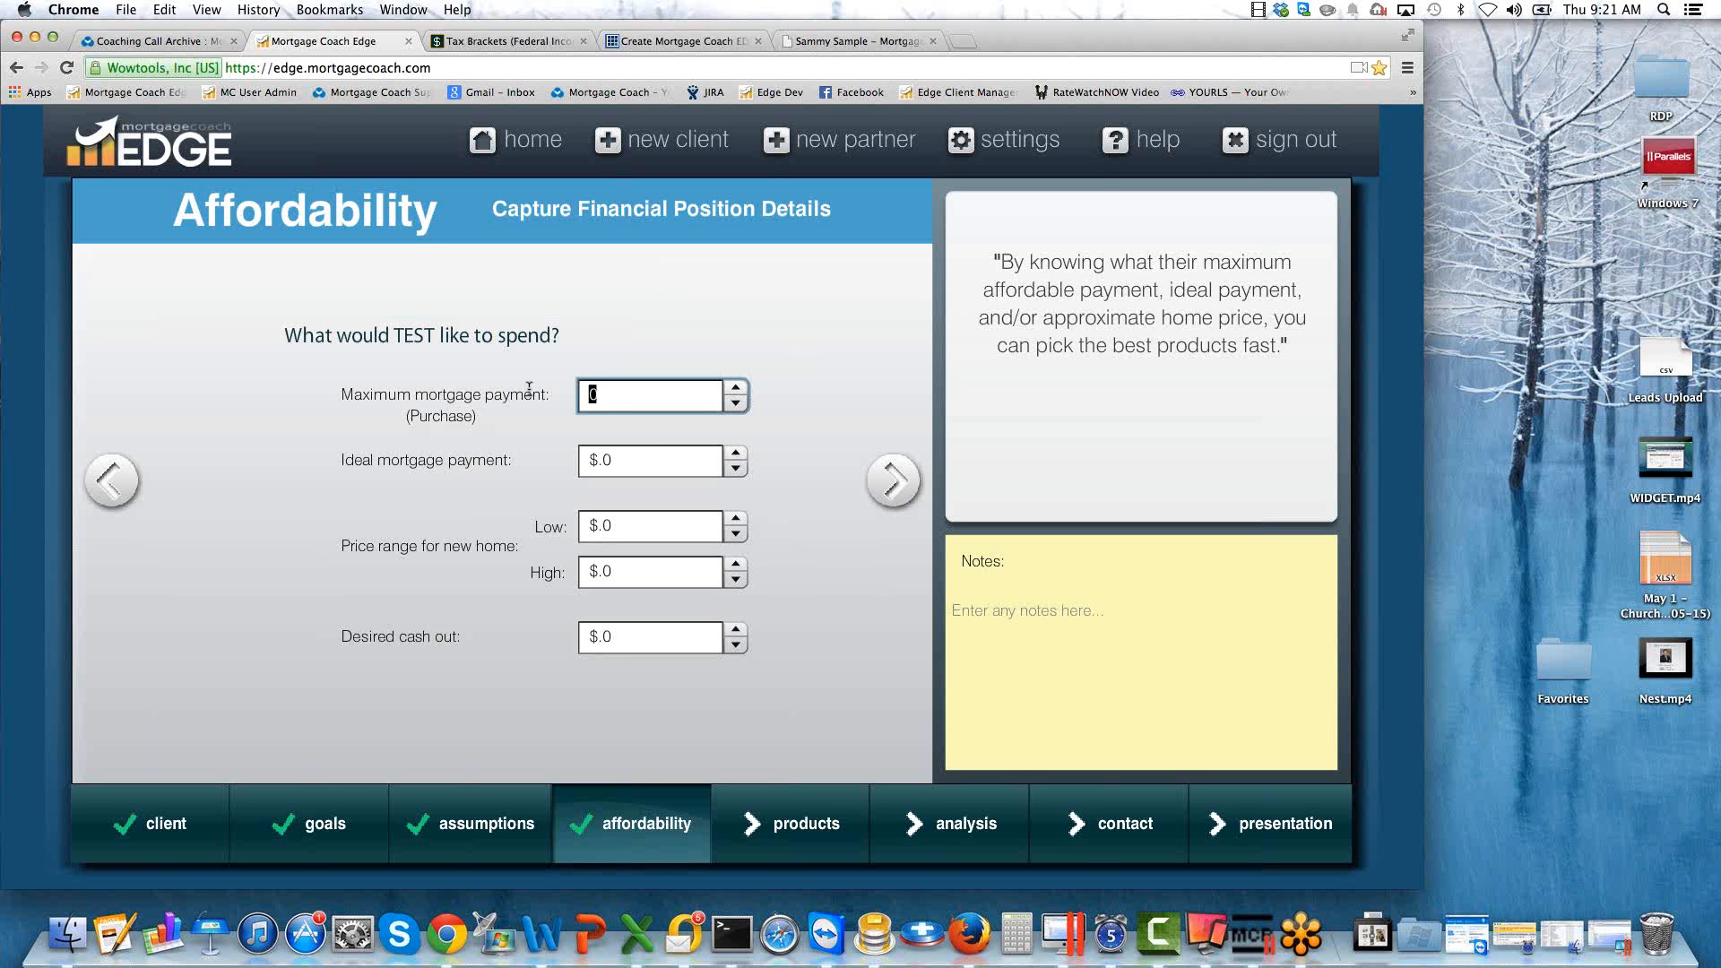
type("2500")
key("Tab")
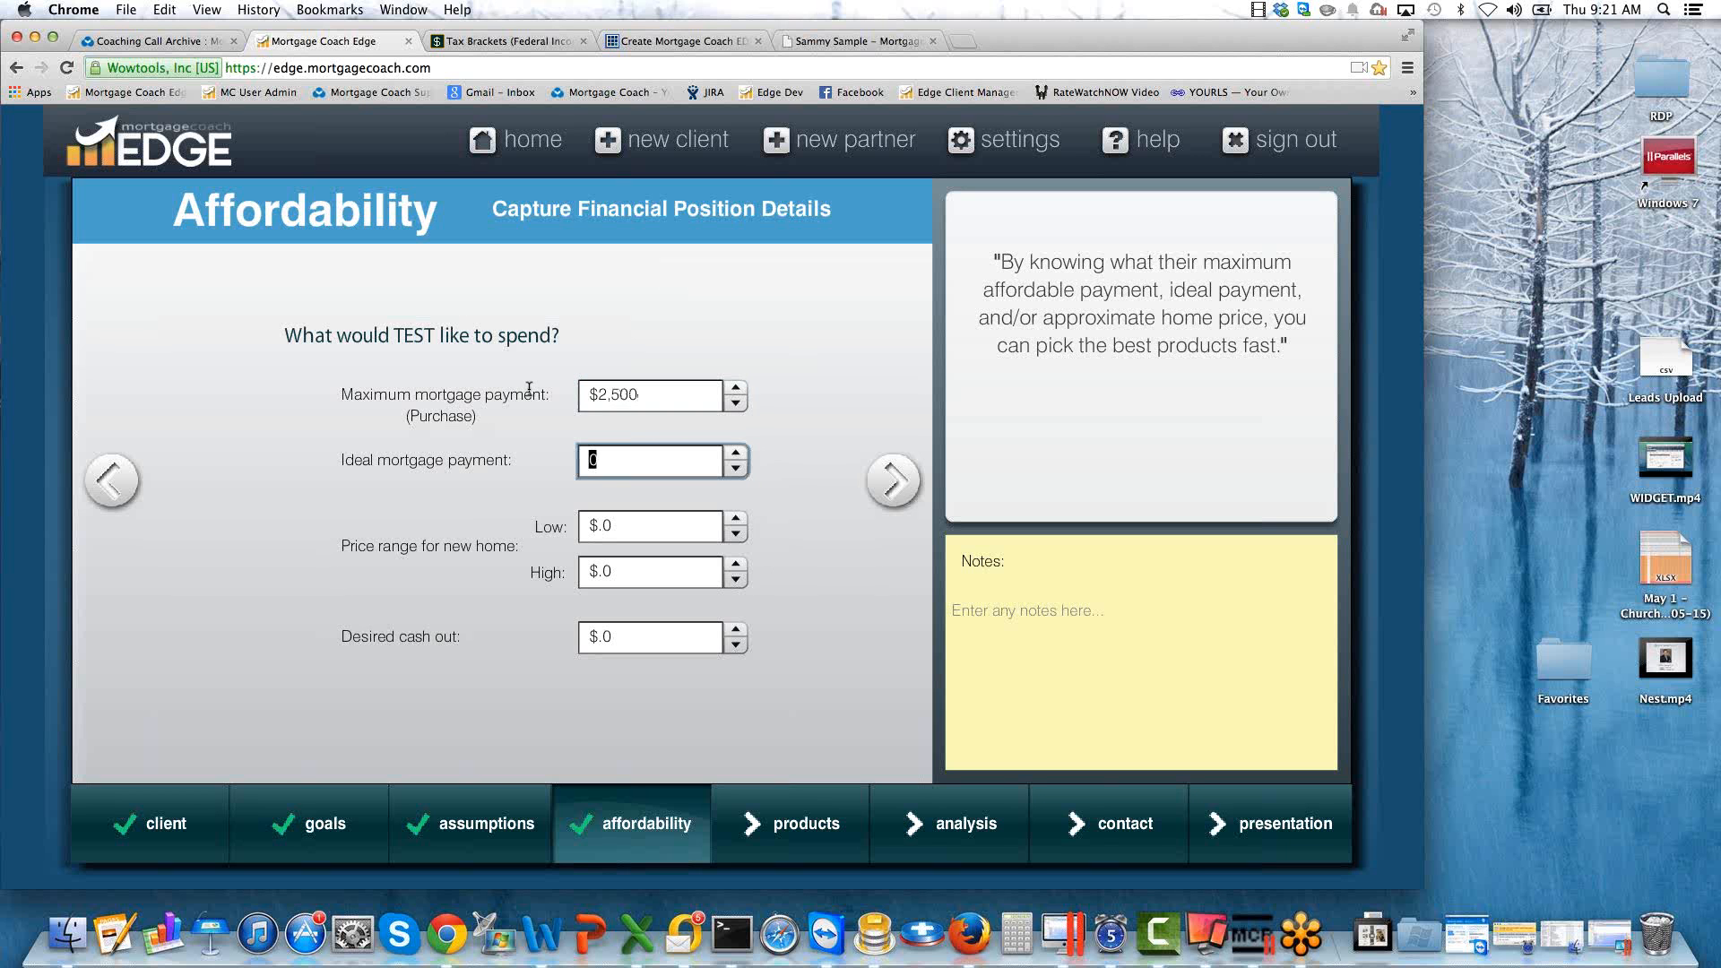
type("2000")
key("Tab")
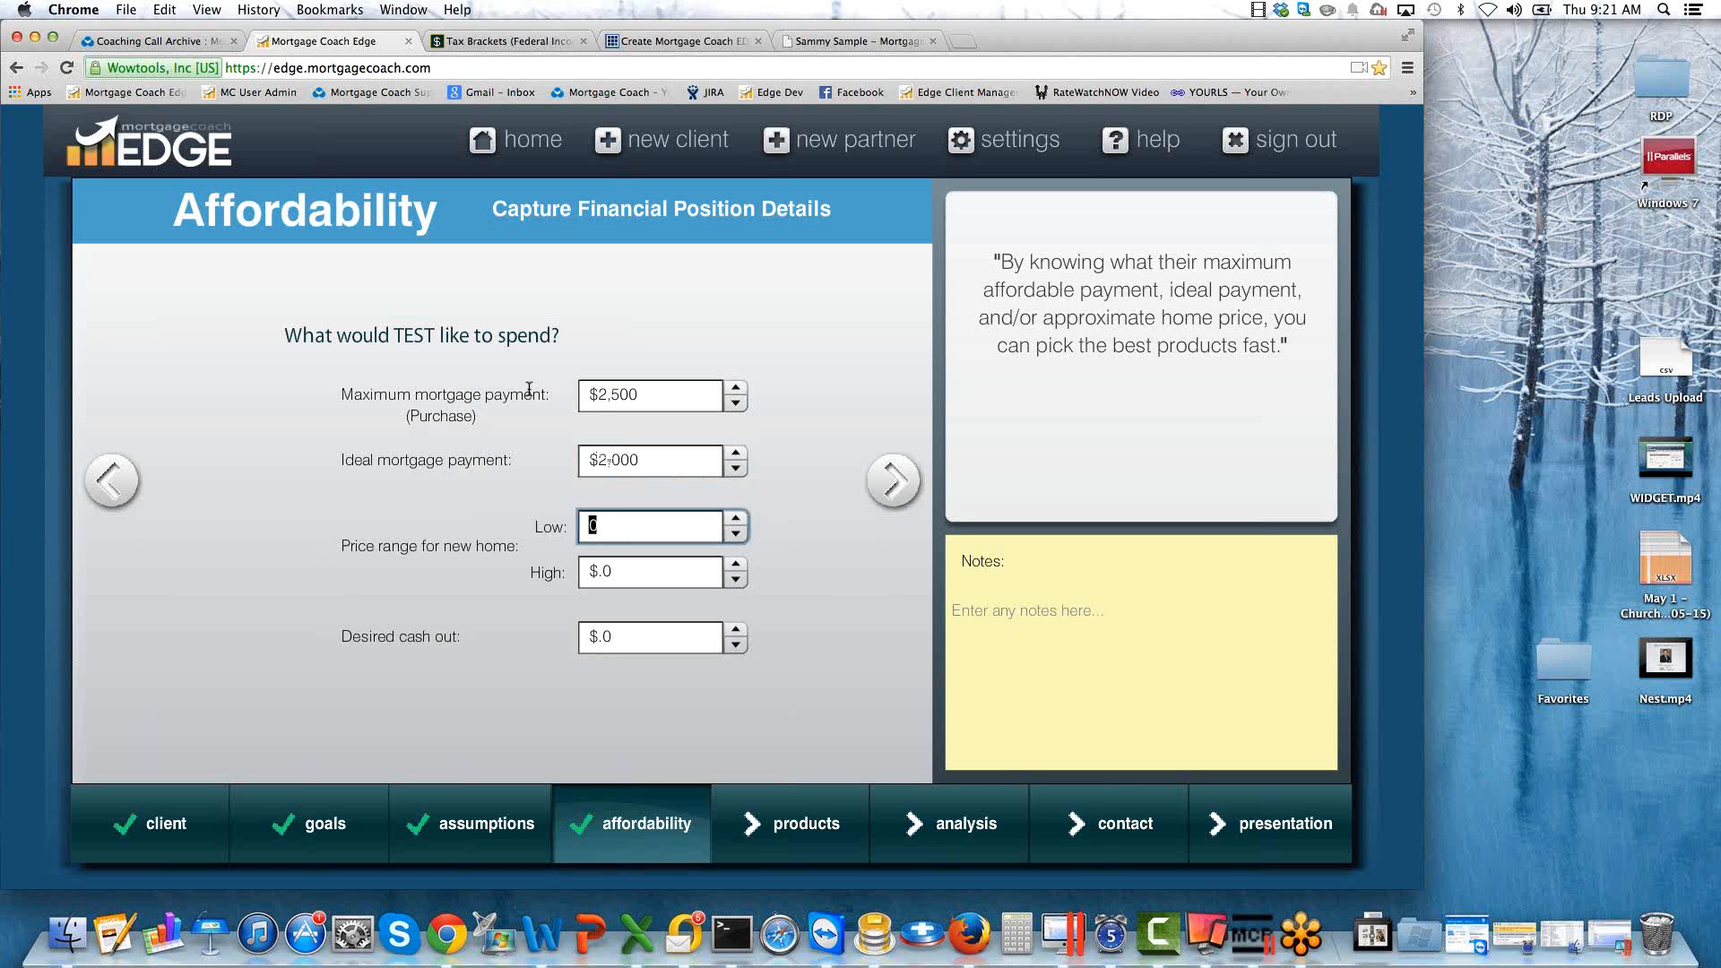
Set the price range for the new home from a low of $280,000 to a high of $320,000.
type("280000")
key("Tab")
type("320000")
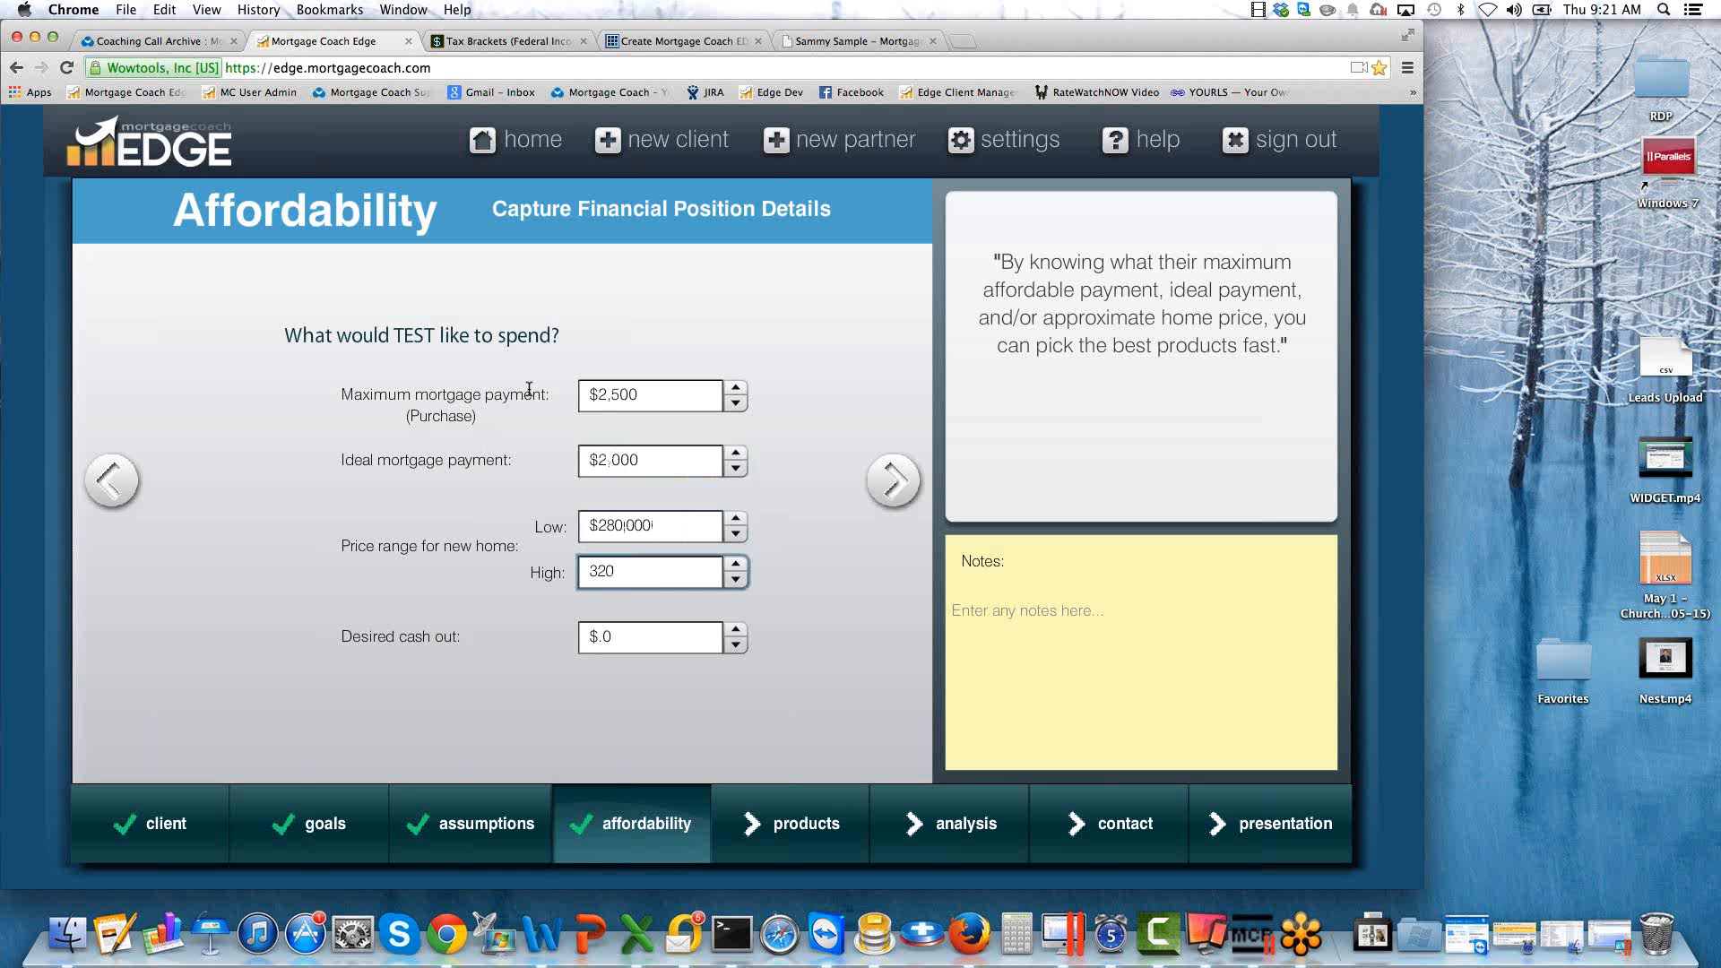
key("Tab")
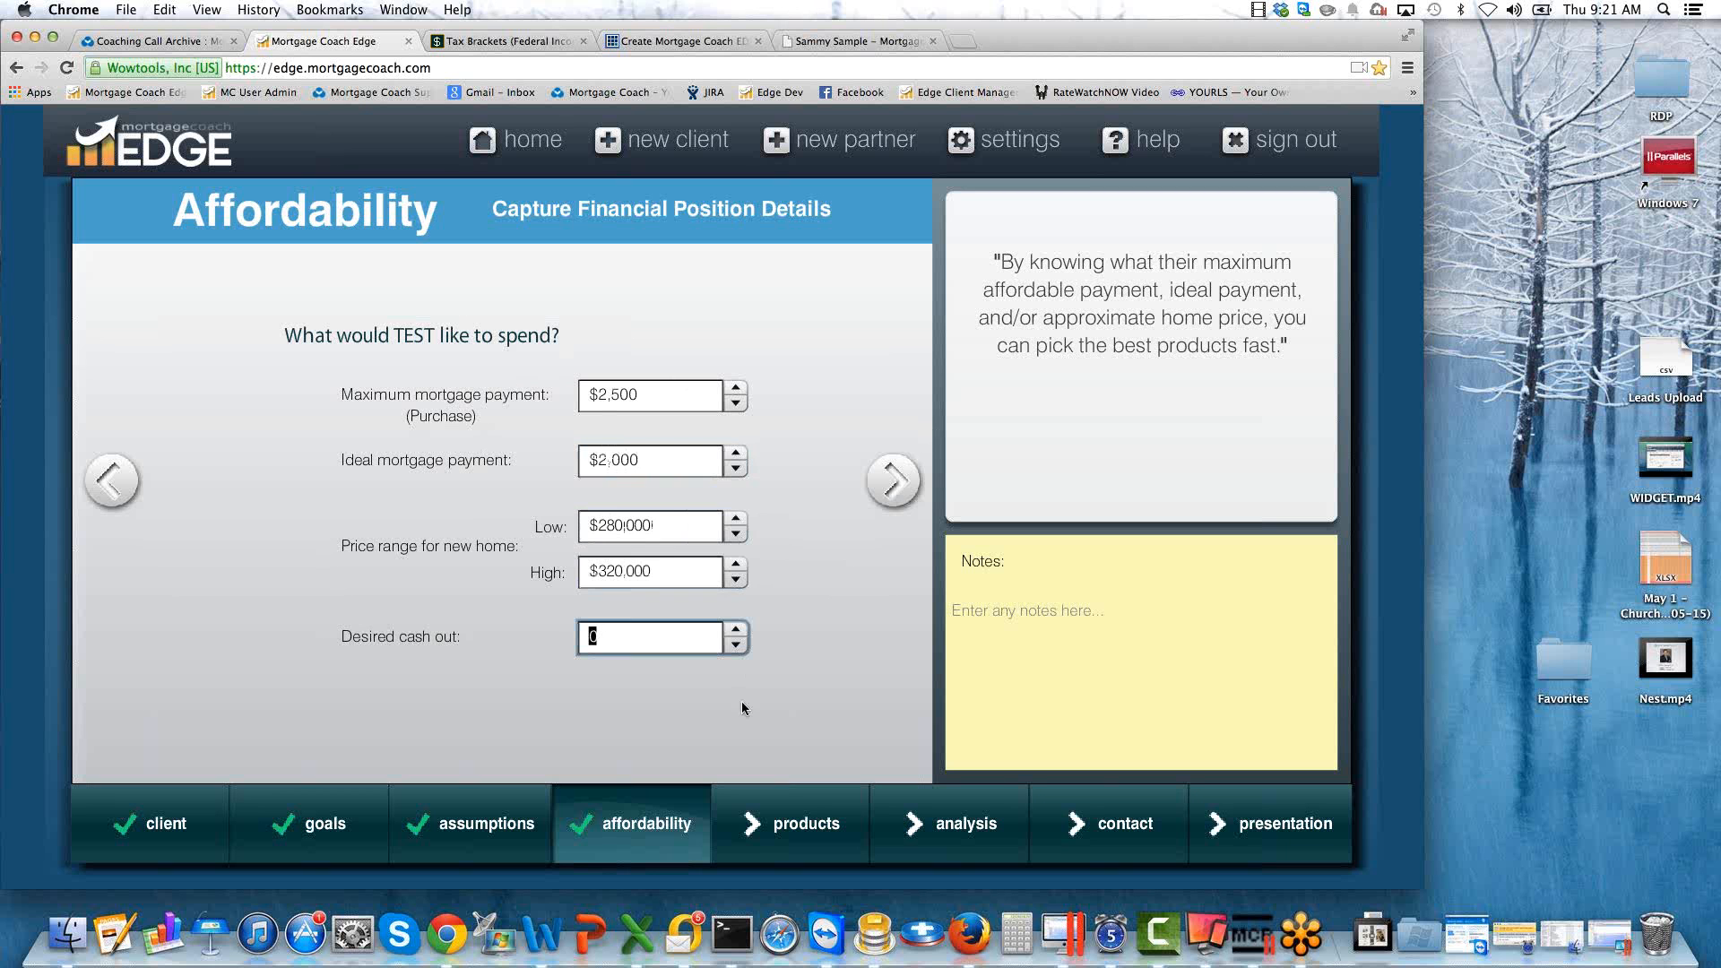
Advance to the product details and name the first product 10% DN CONV.
left_click(891, 482)
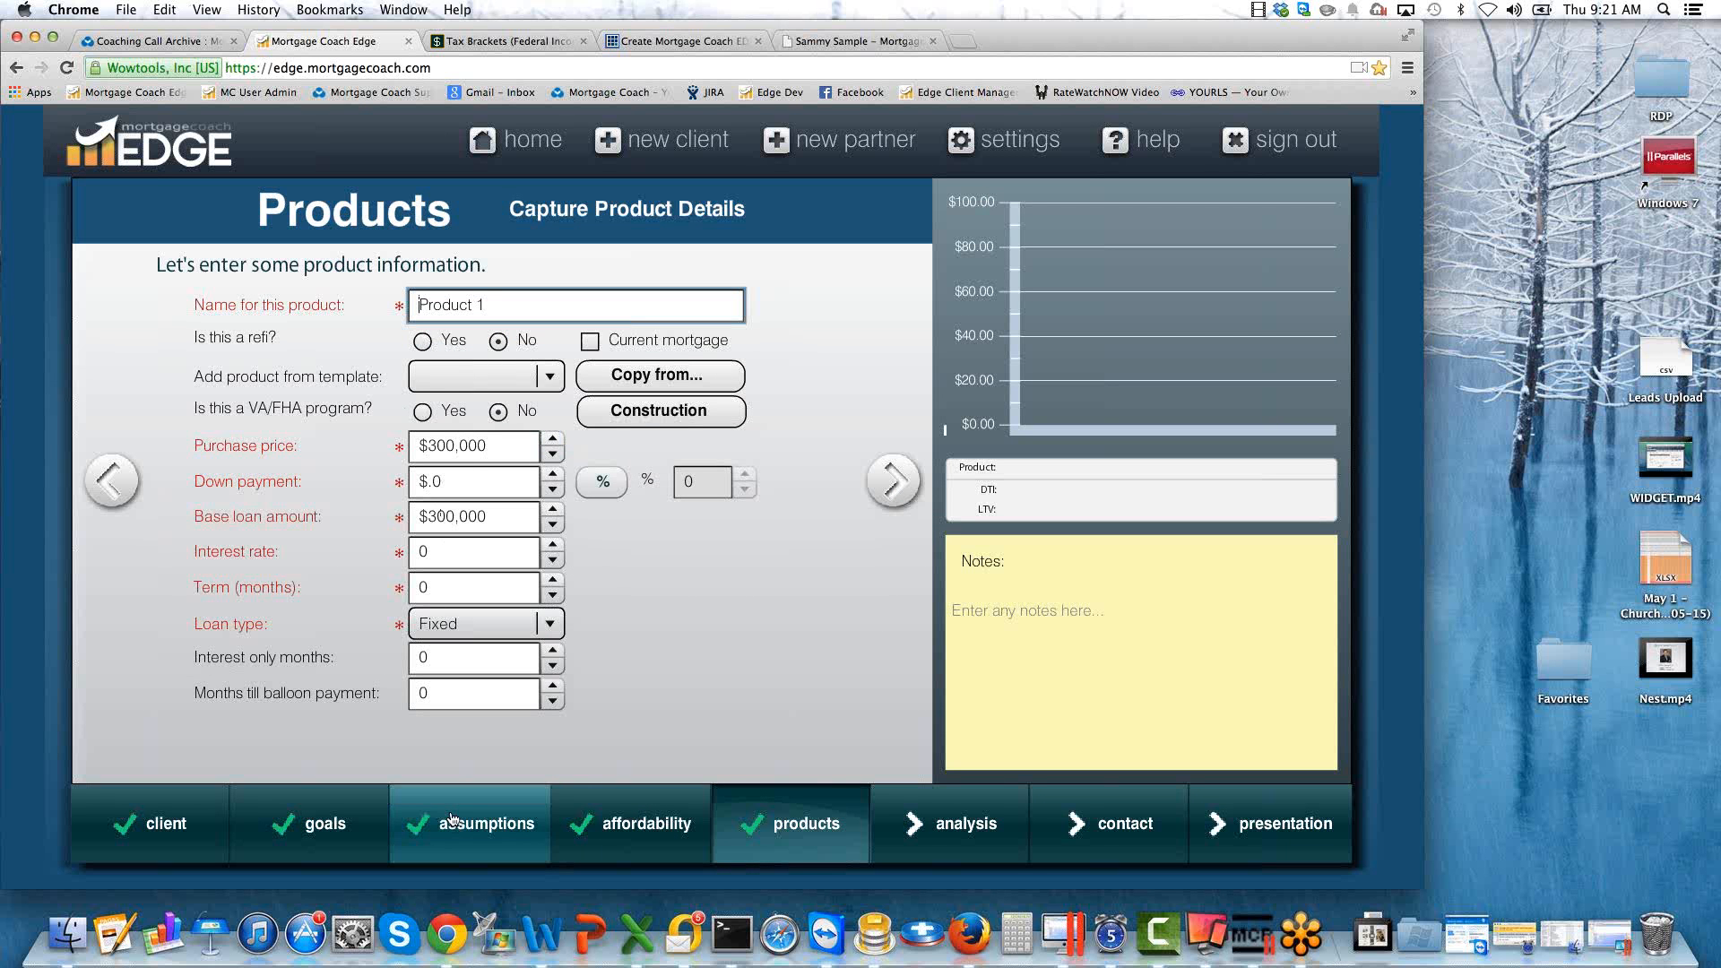
left_click_drag(492, 443, 385, 450)
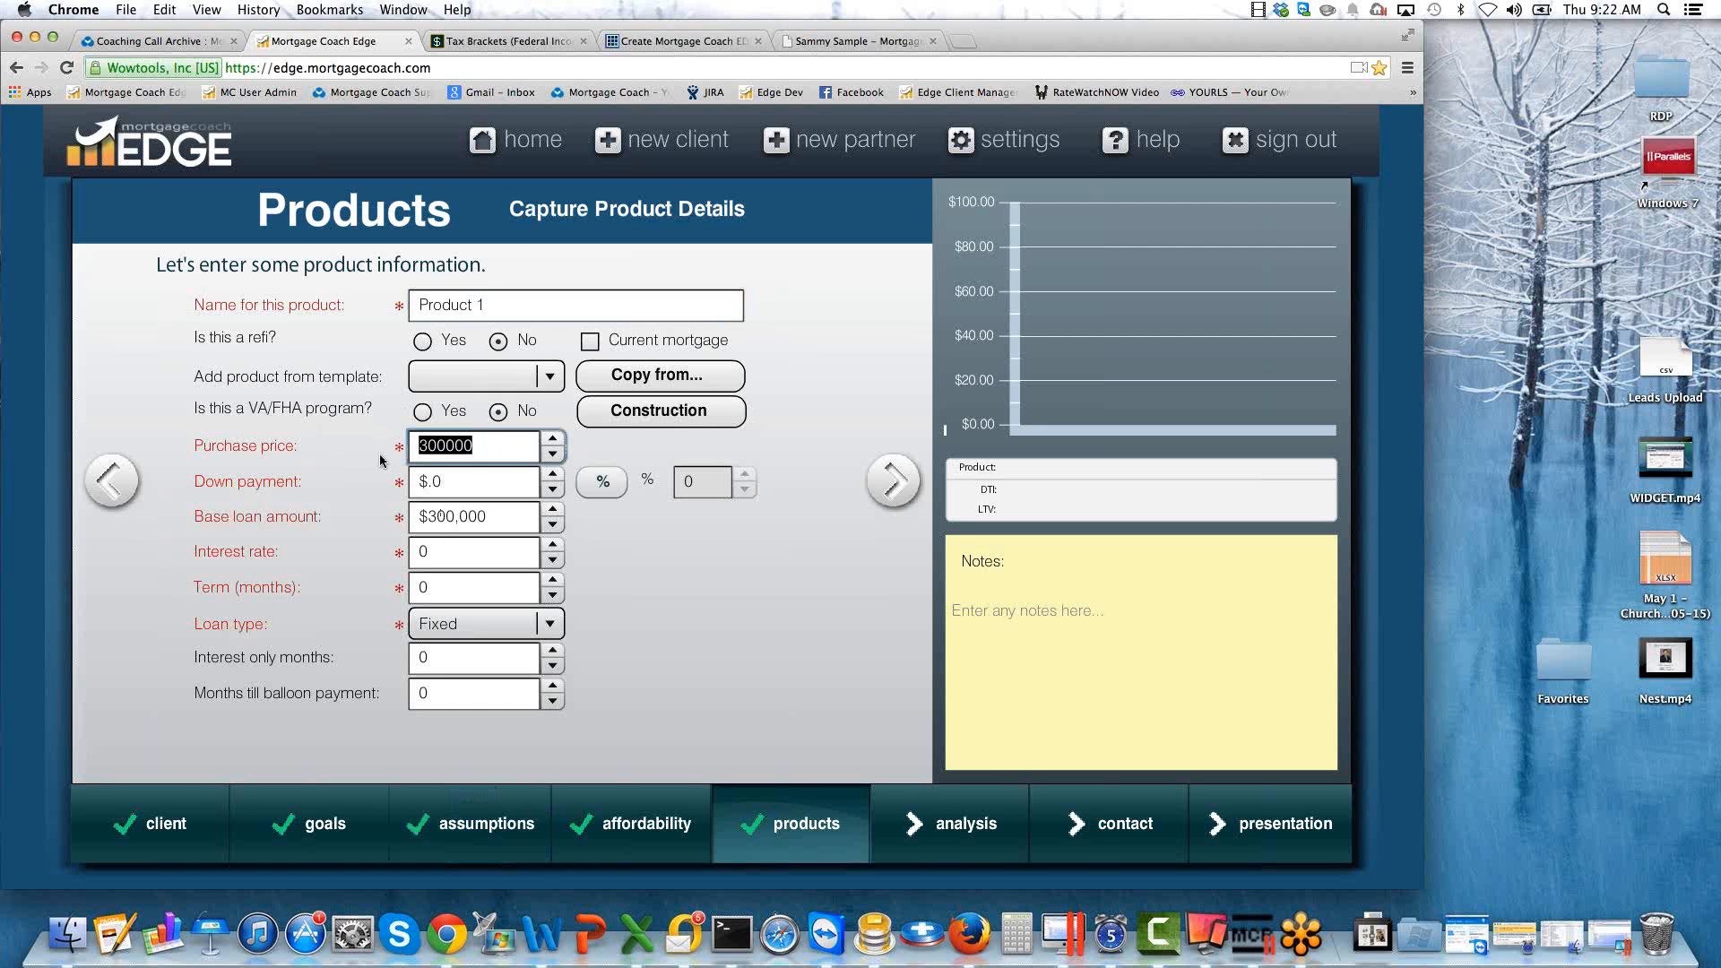
left_click_drag(489, 304, 366, 306)
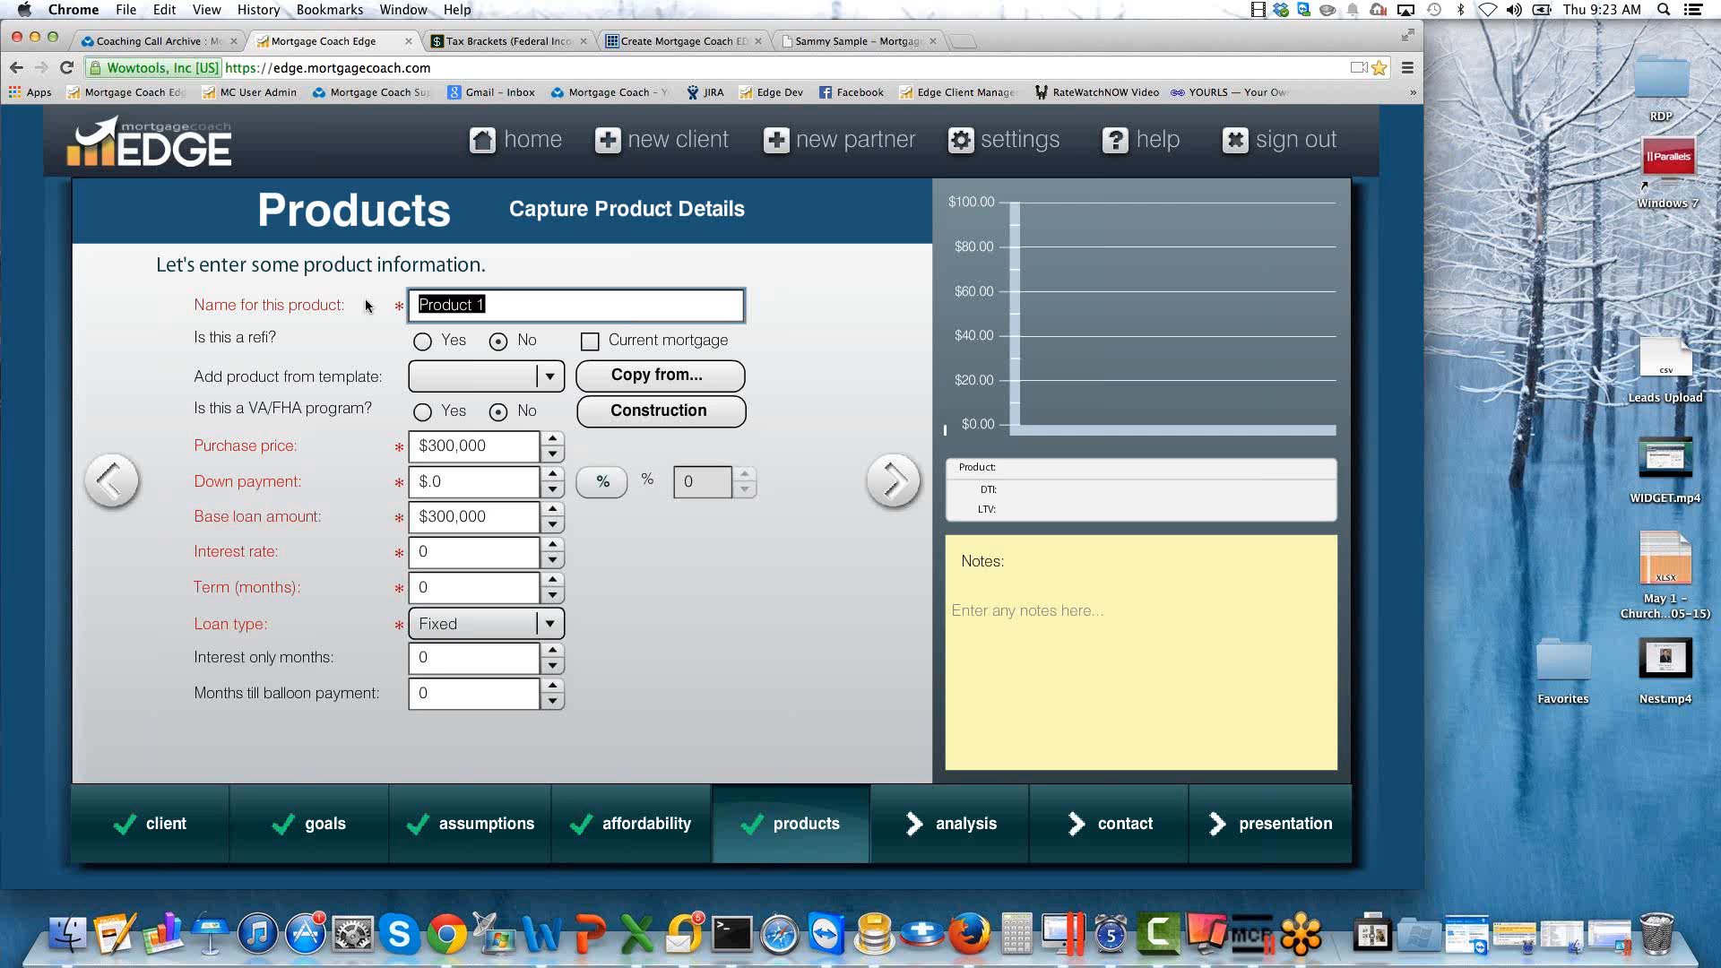
type("10% DN CONVO")
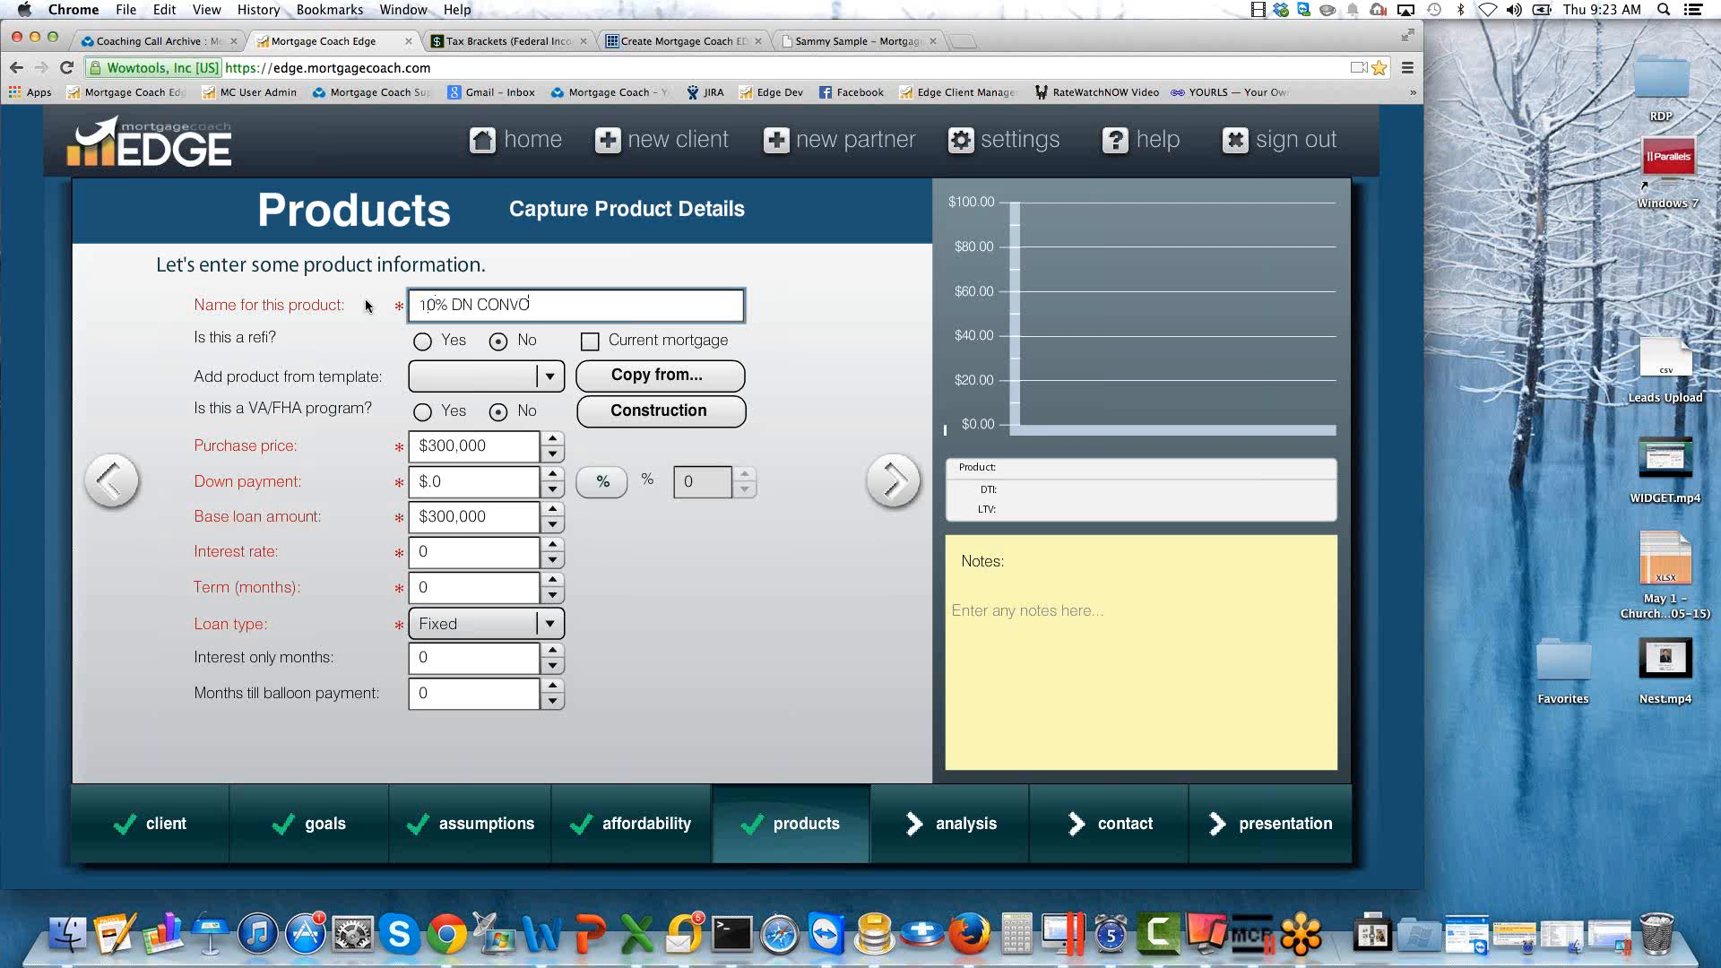
key("BackSpace")
key("Tab")
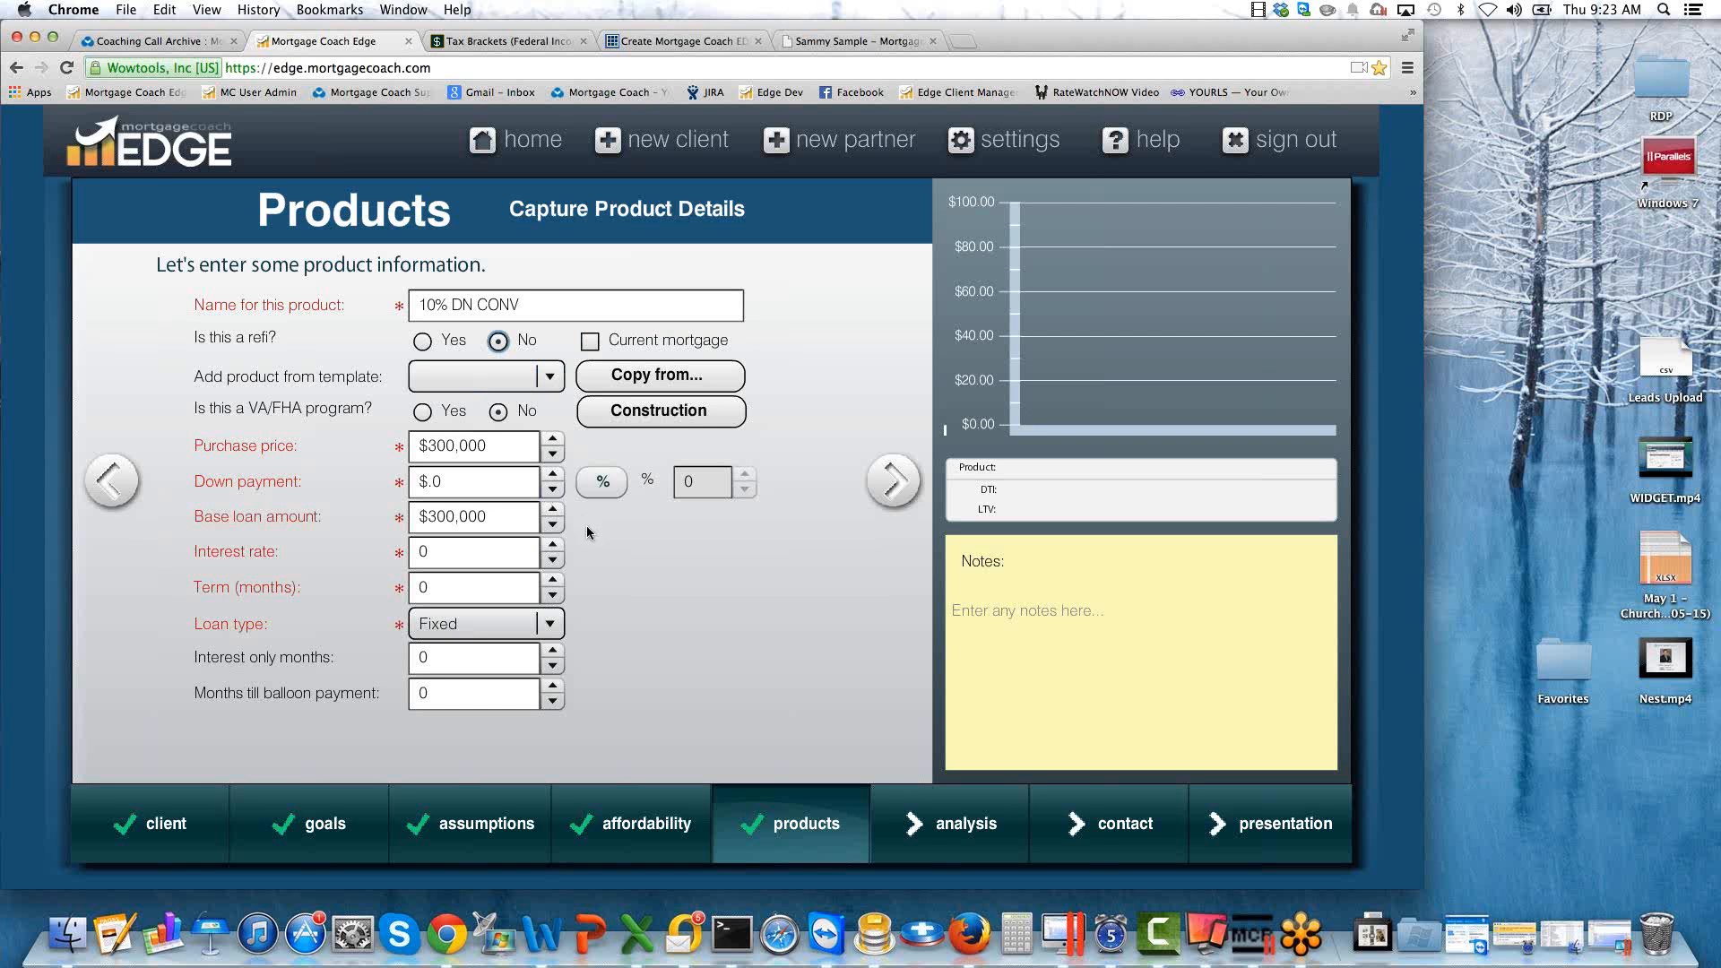
Switch the product's down payment to percentage entry and set it to 10%.
left_click(601, 484)
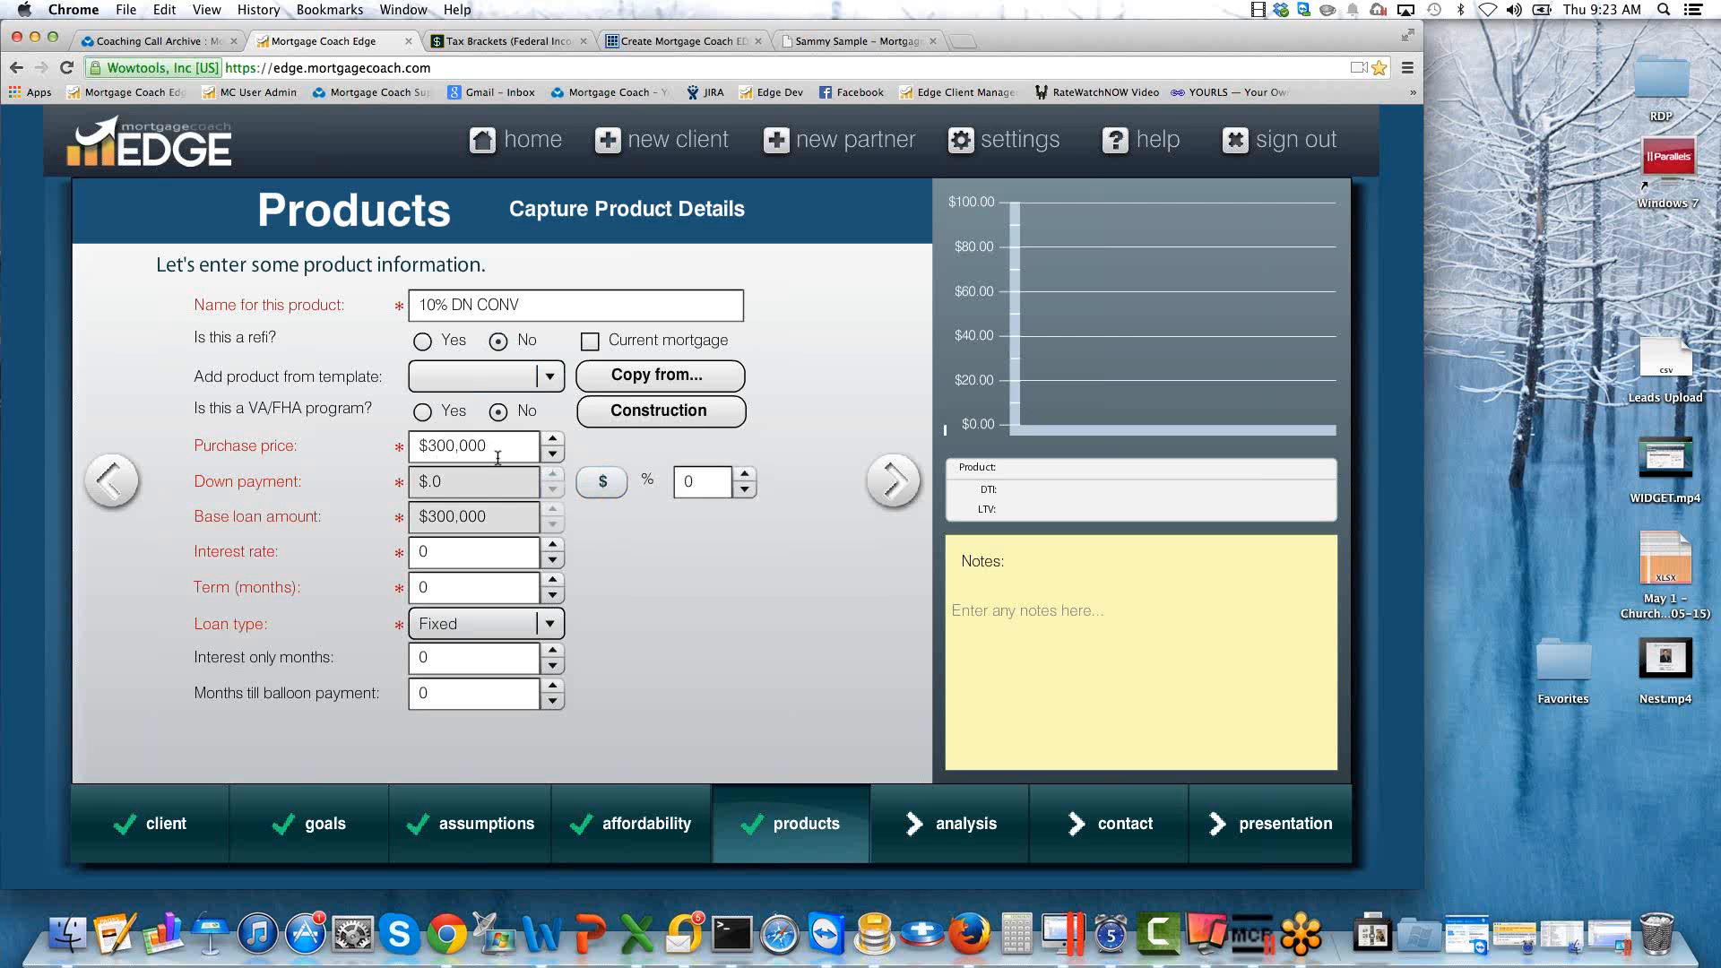
left_click(596, 484)
left_click(441, 481)
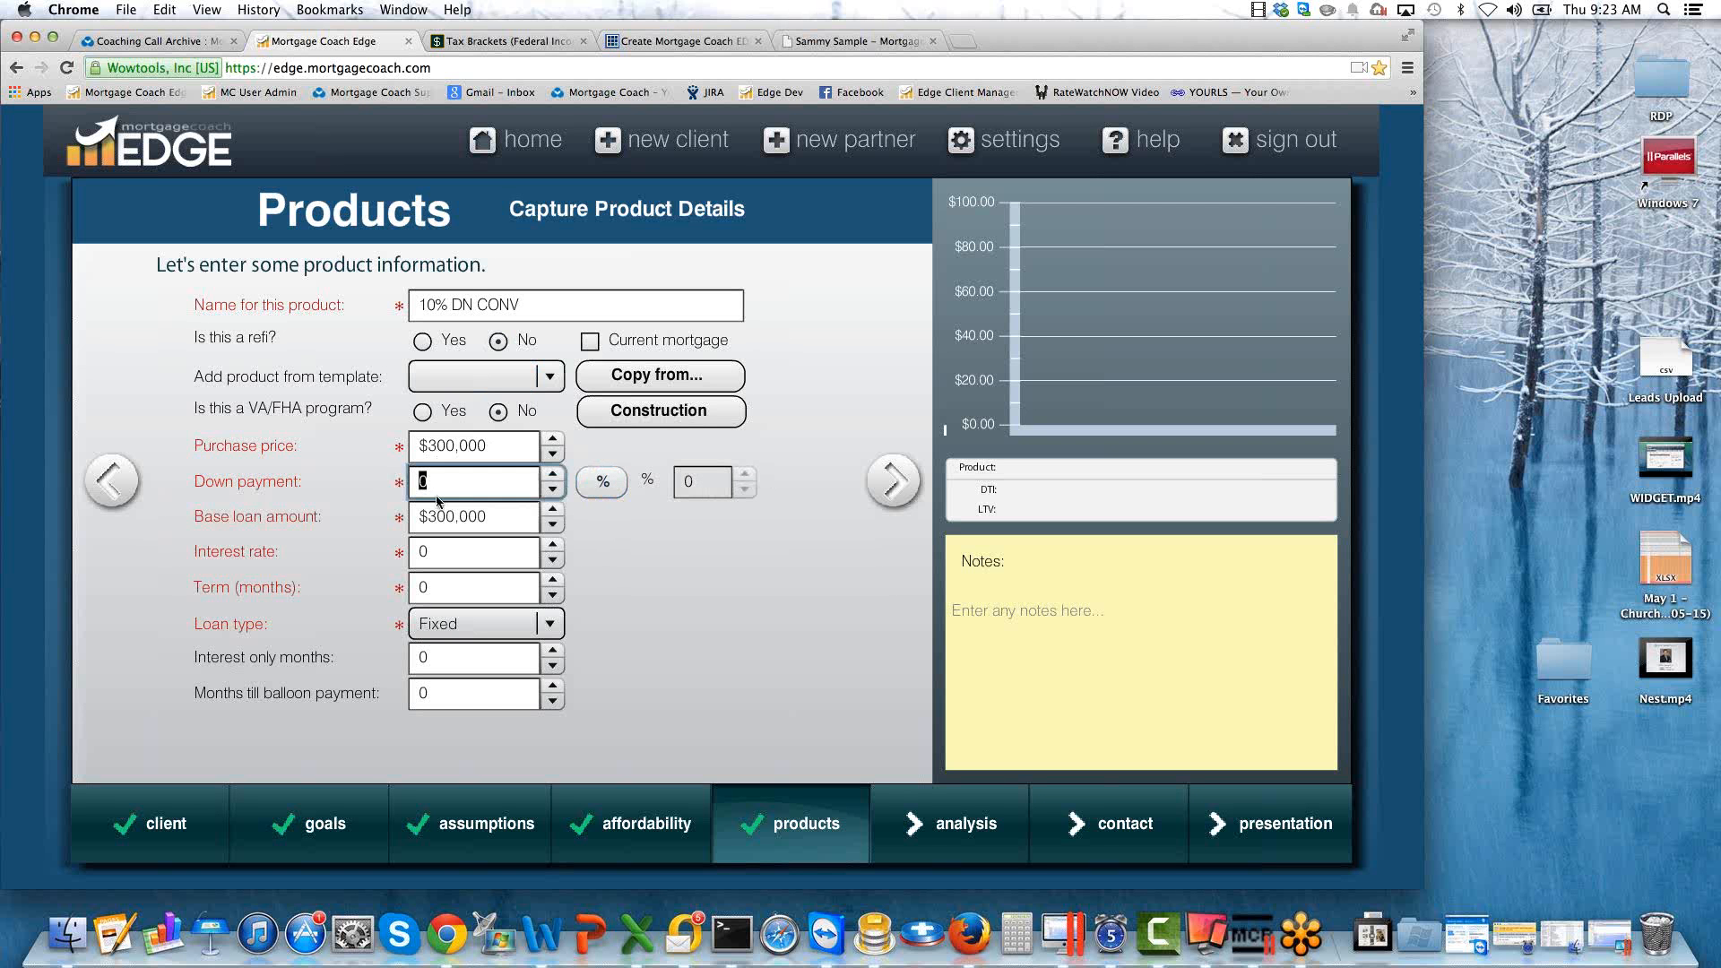
left_click(602, 481)
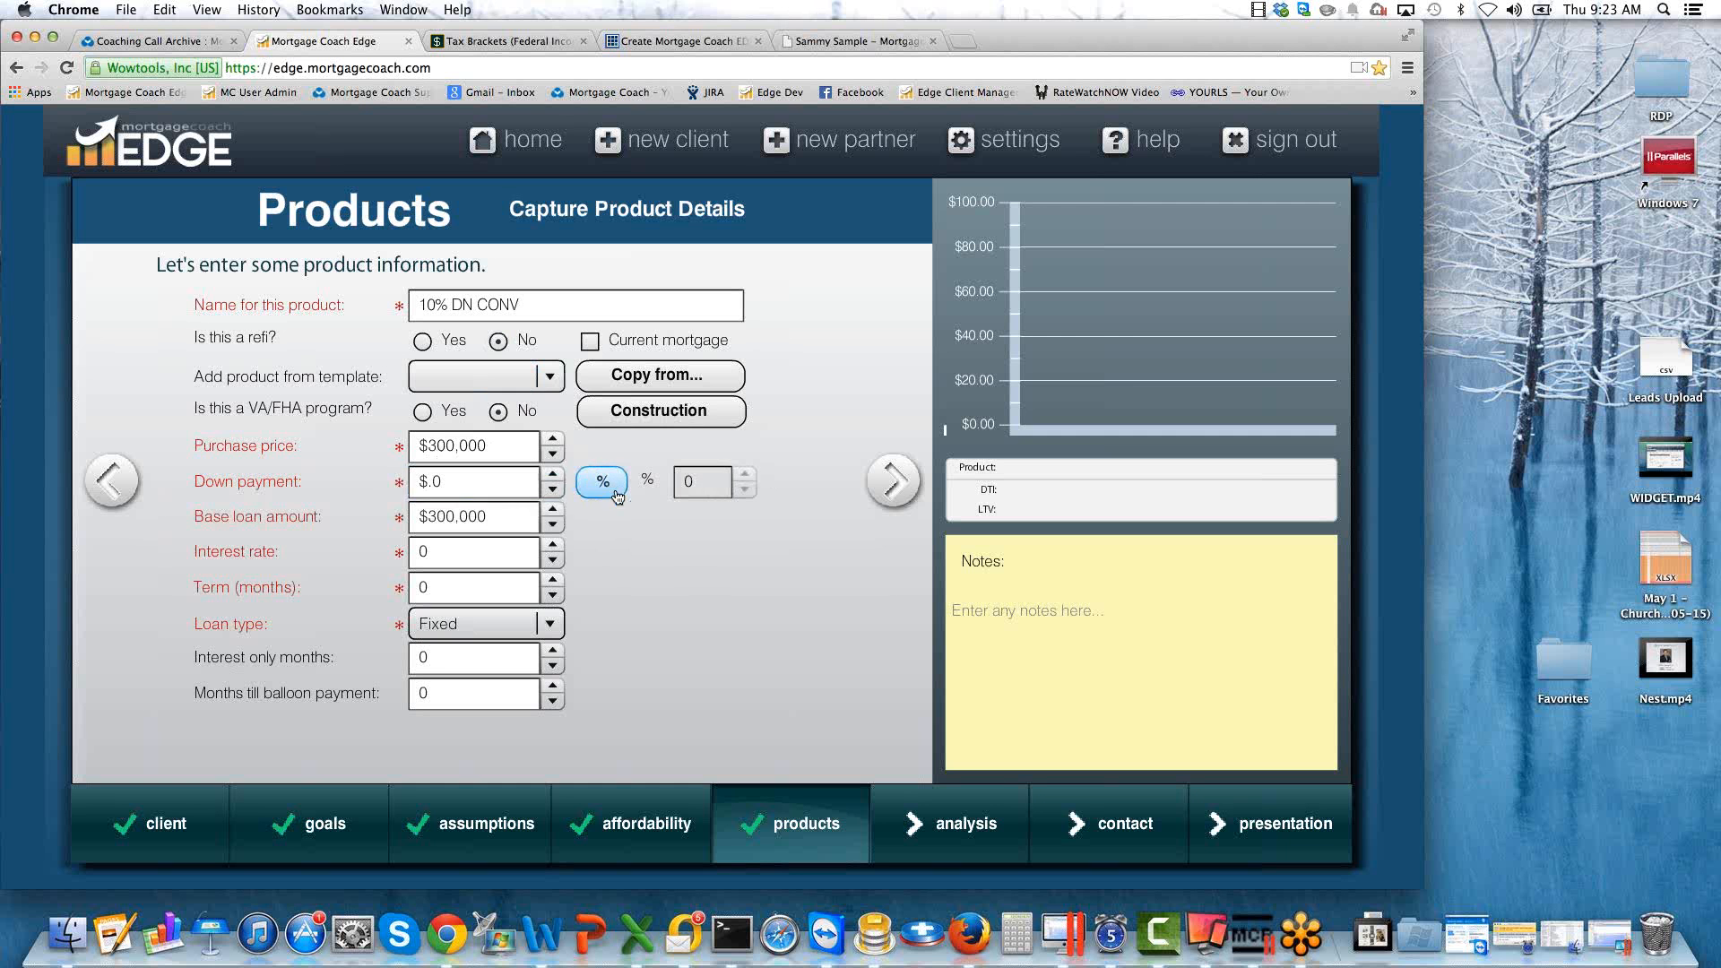
left_click(710, 481)
left_click_drag(710, 481, 651, 485)
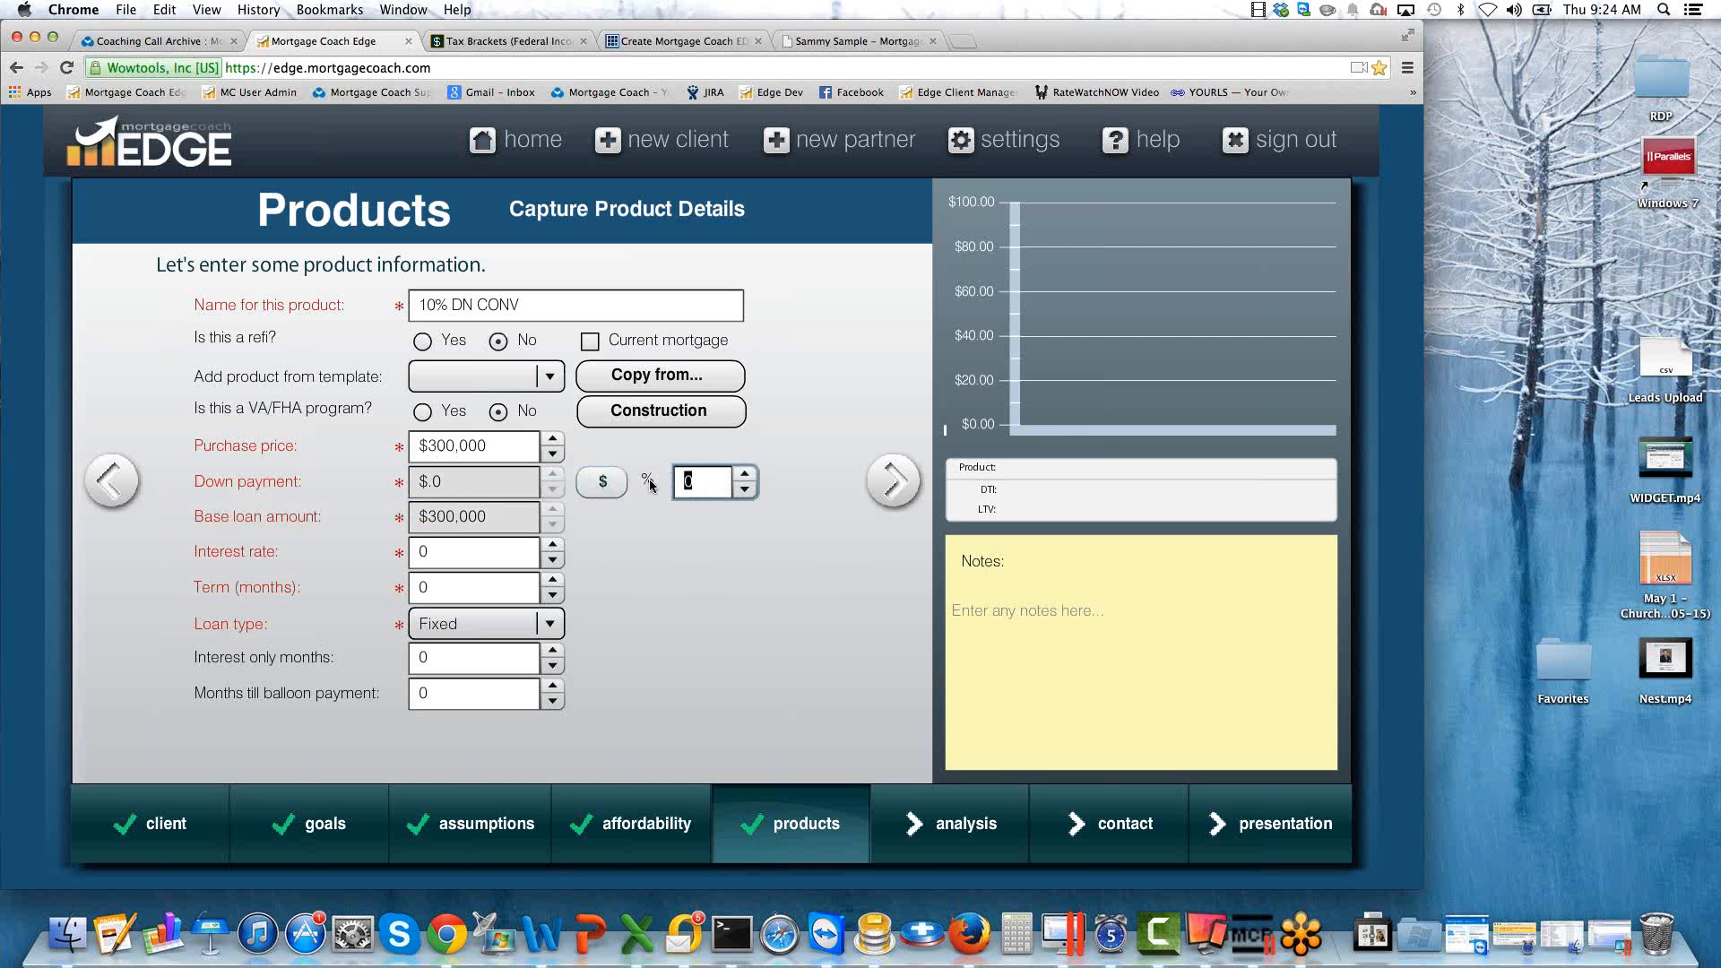
type("10")
key("Tab")
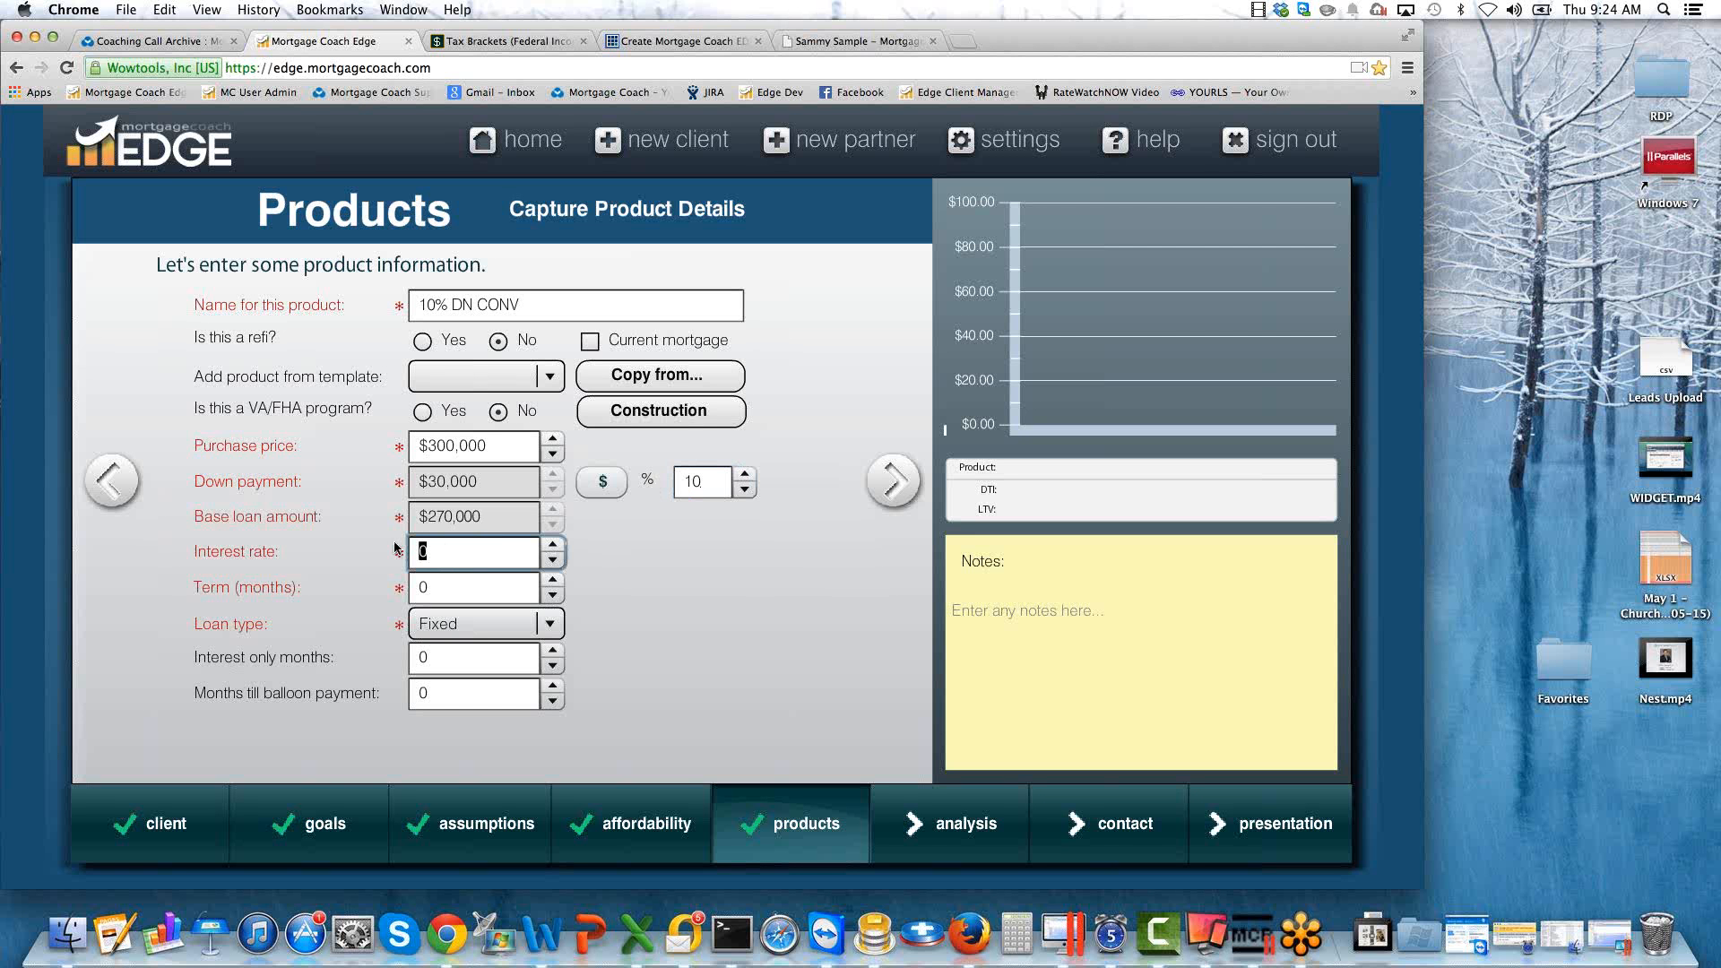
Set the product's interest rate to 4.625 and its term to 360 months.
type("4.625")
key("Tab")
type("360")
key("Tab")
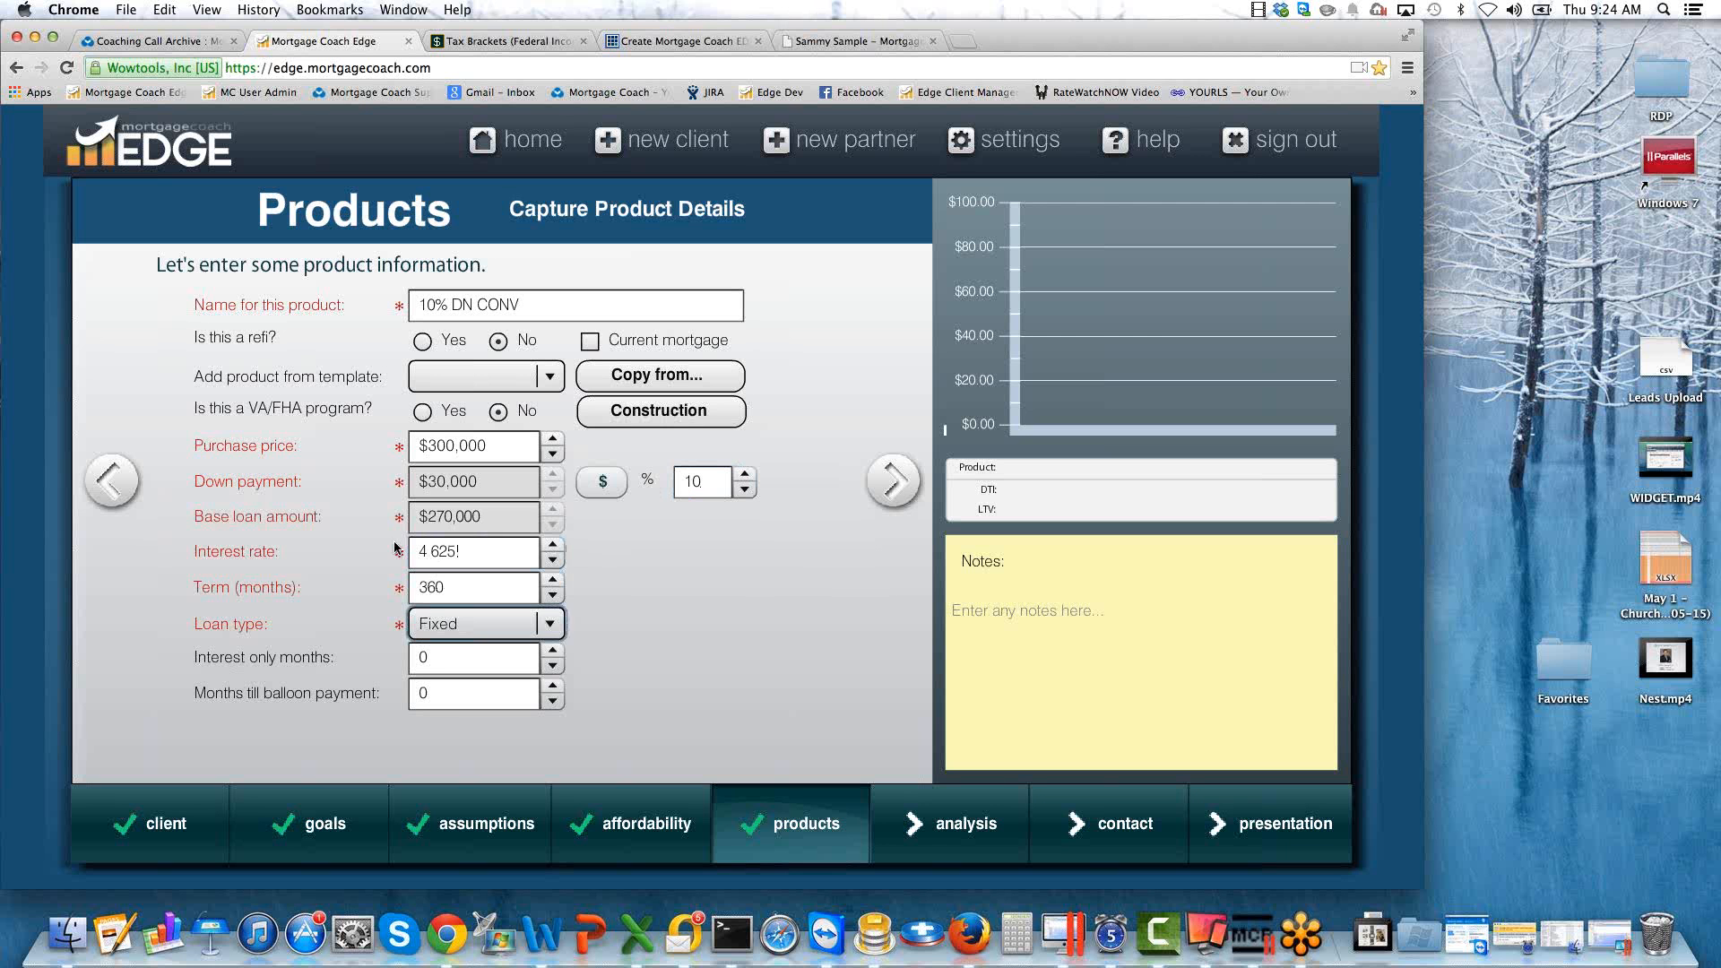
double_click(447, 586)
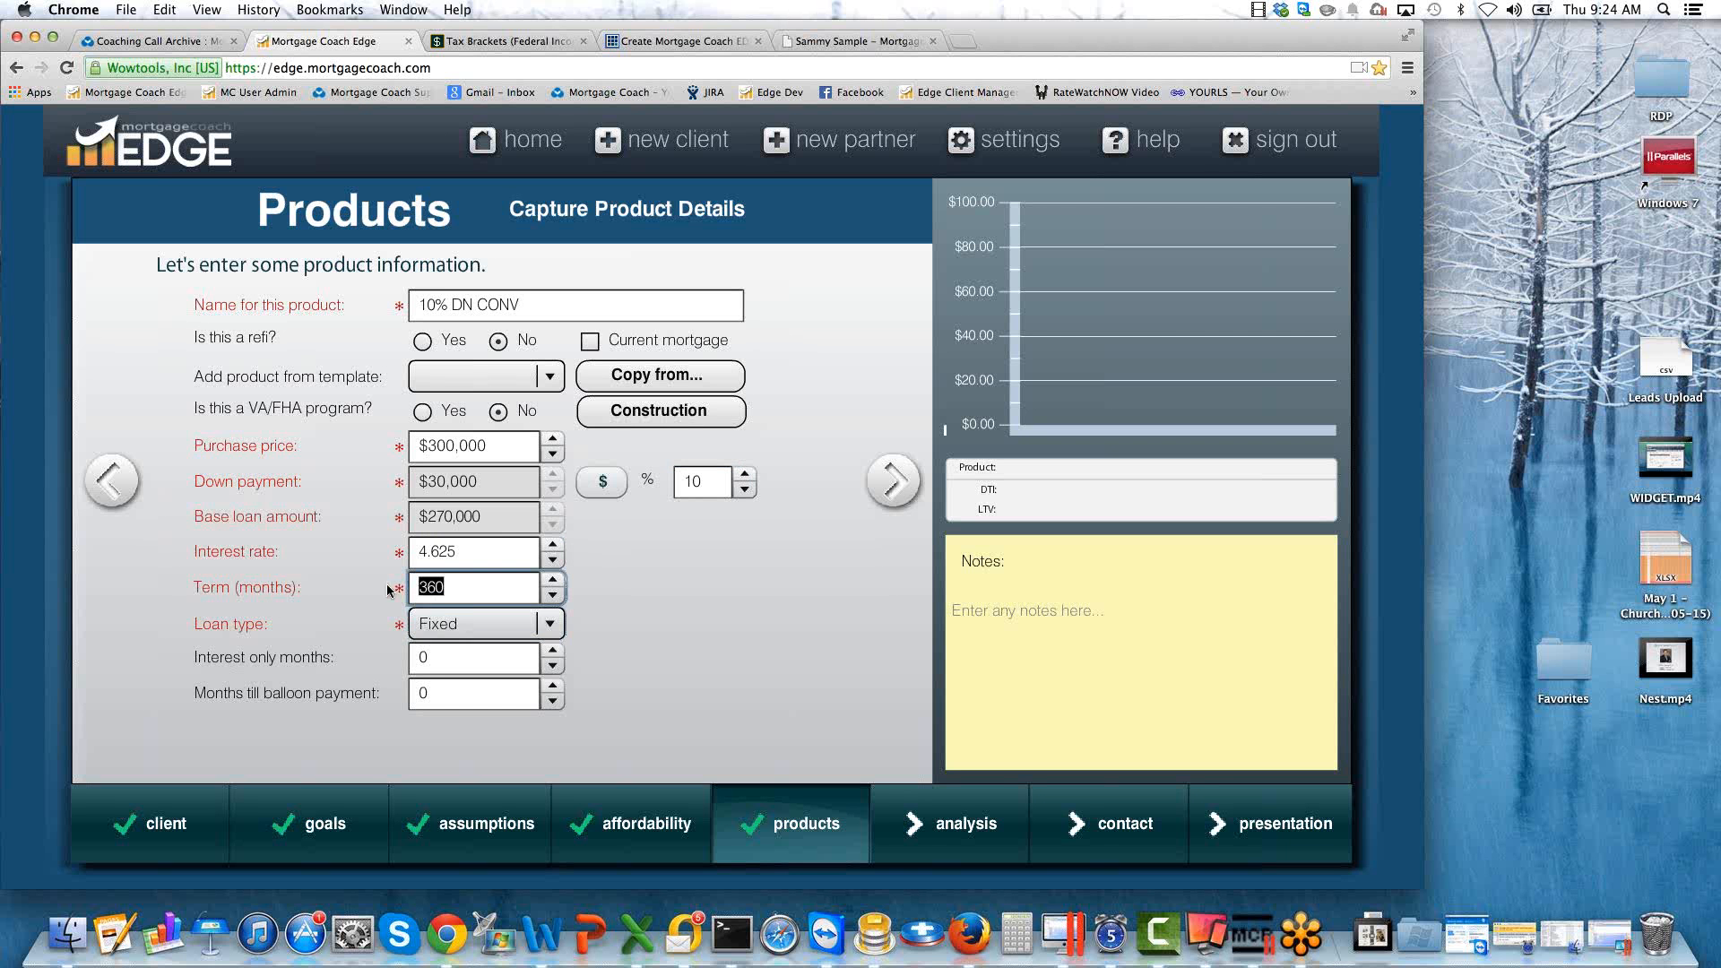
left_click(463, 587)
Open the detailed closing costs for the 10% DN CONV product and apply the 30 Year Fixed Purchase template.
left_click(894, 482)
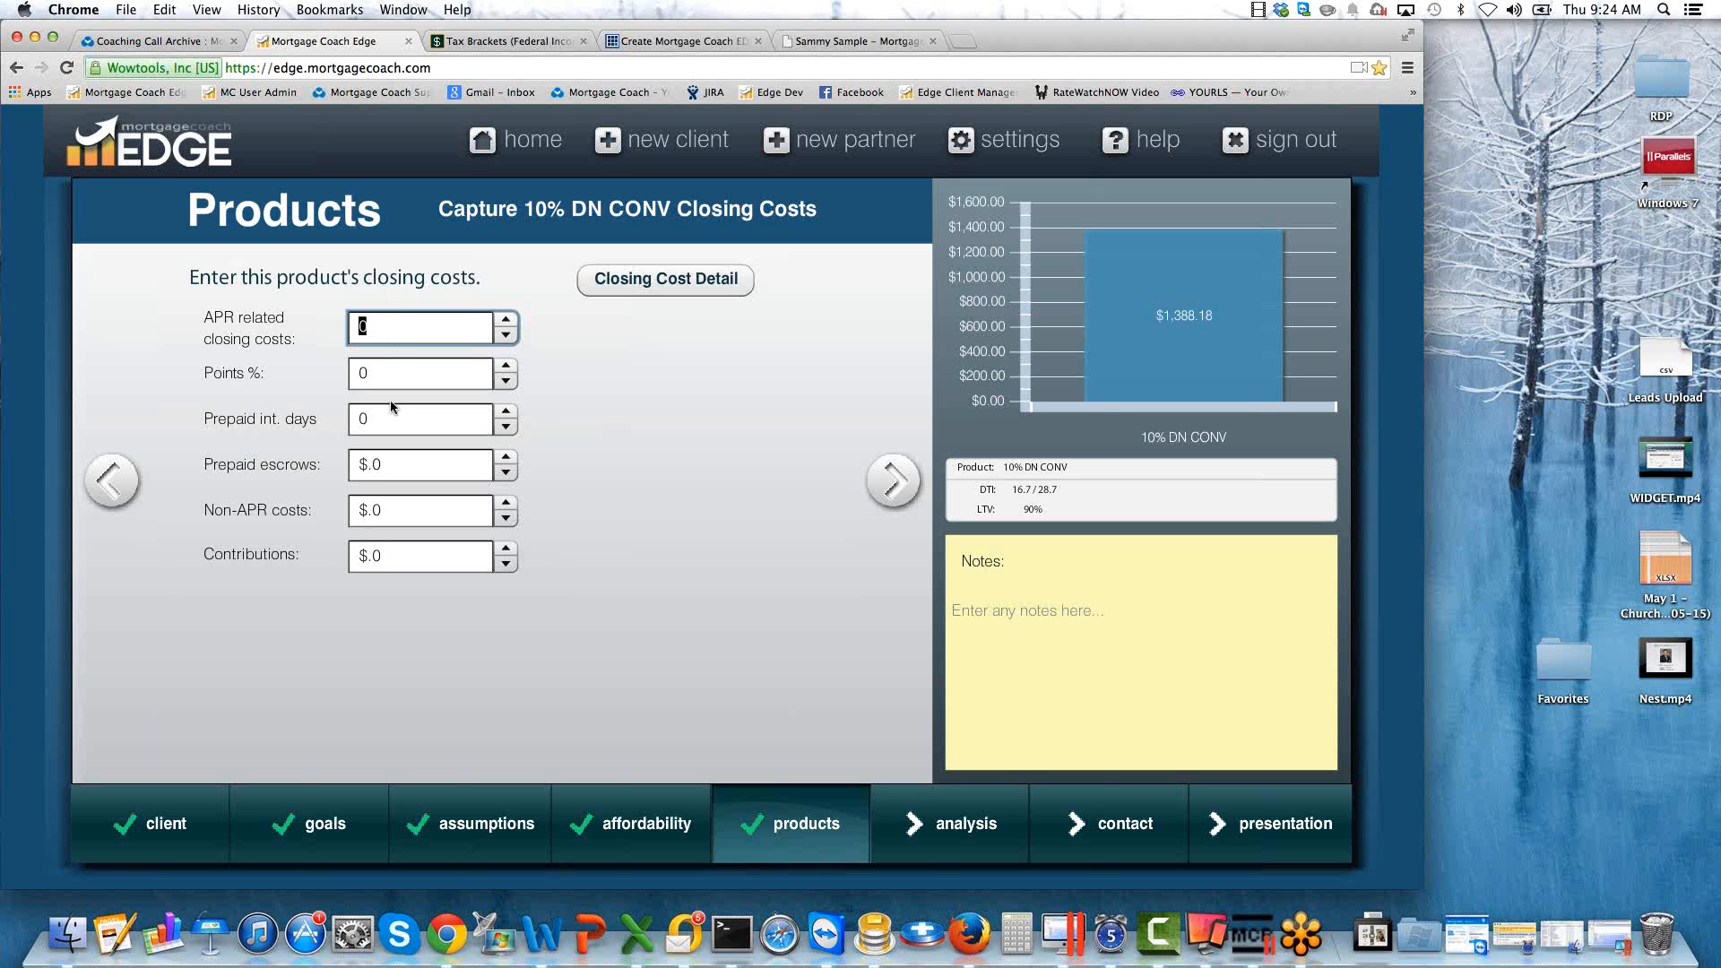
left_click(661, 278)
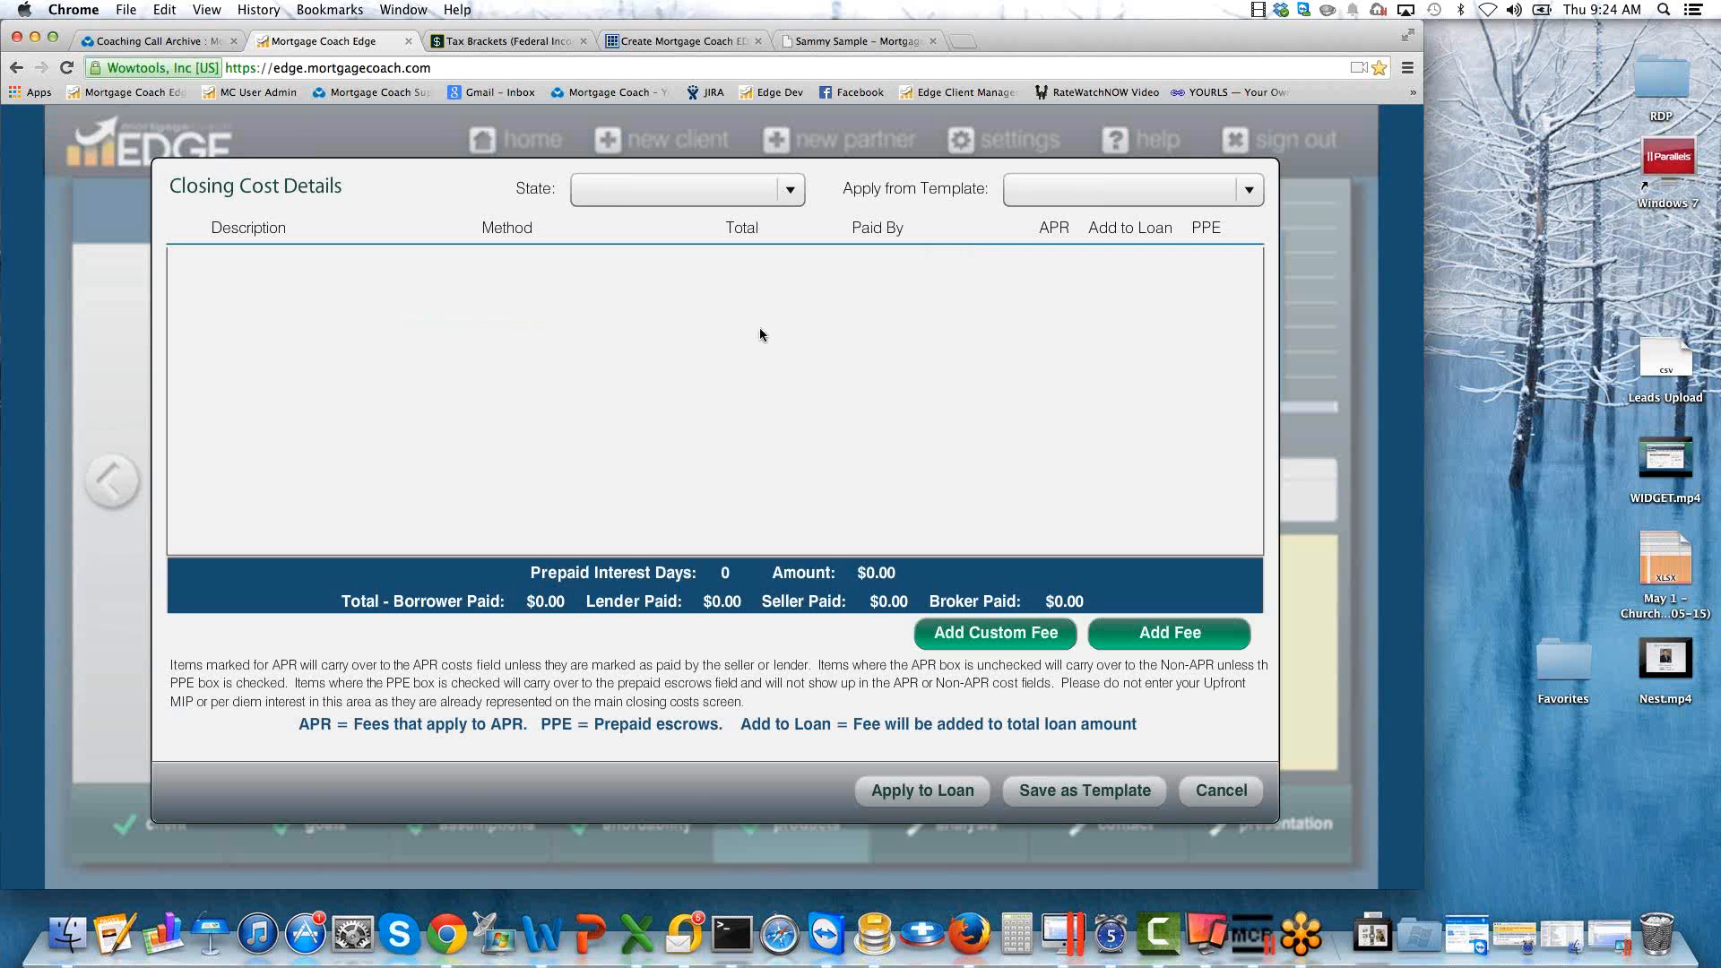
left_click(1246, 194)
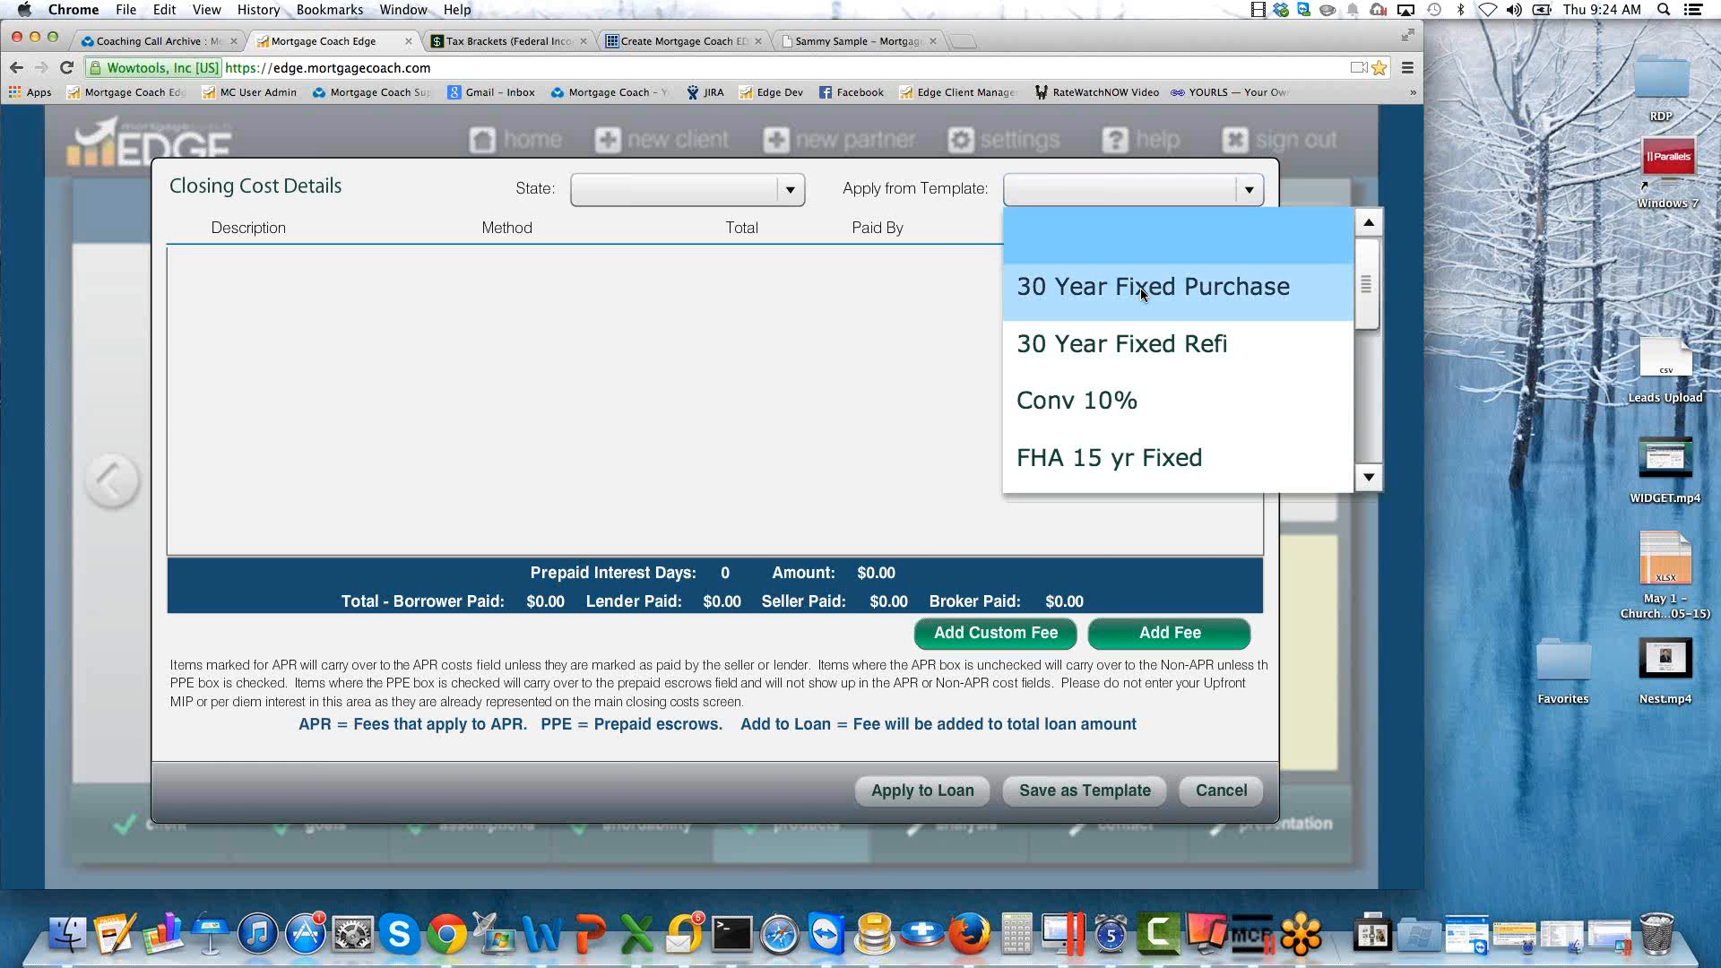
left_click(1115, 290)
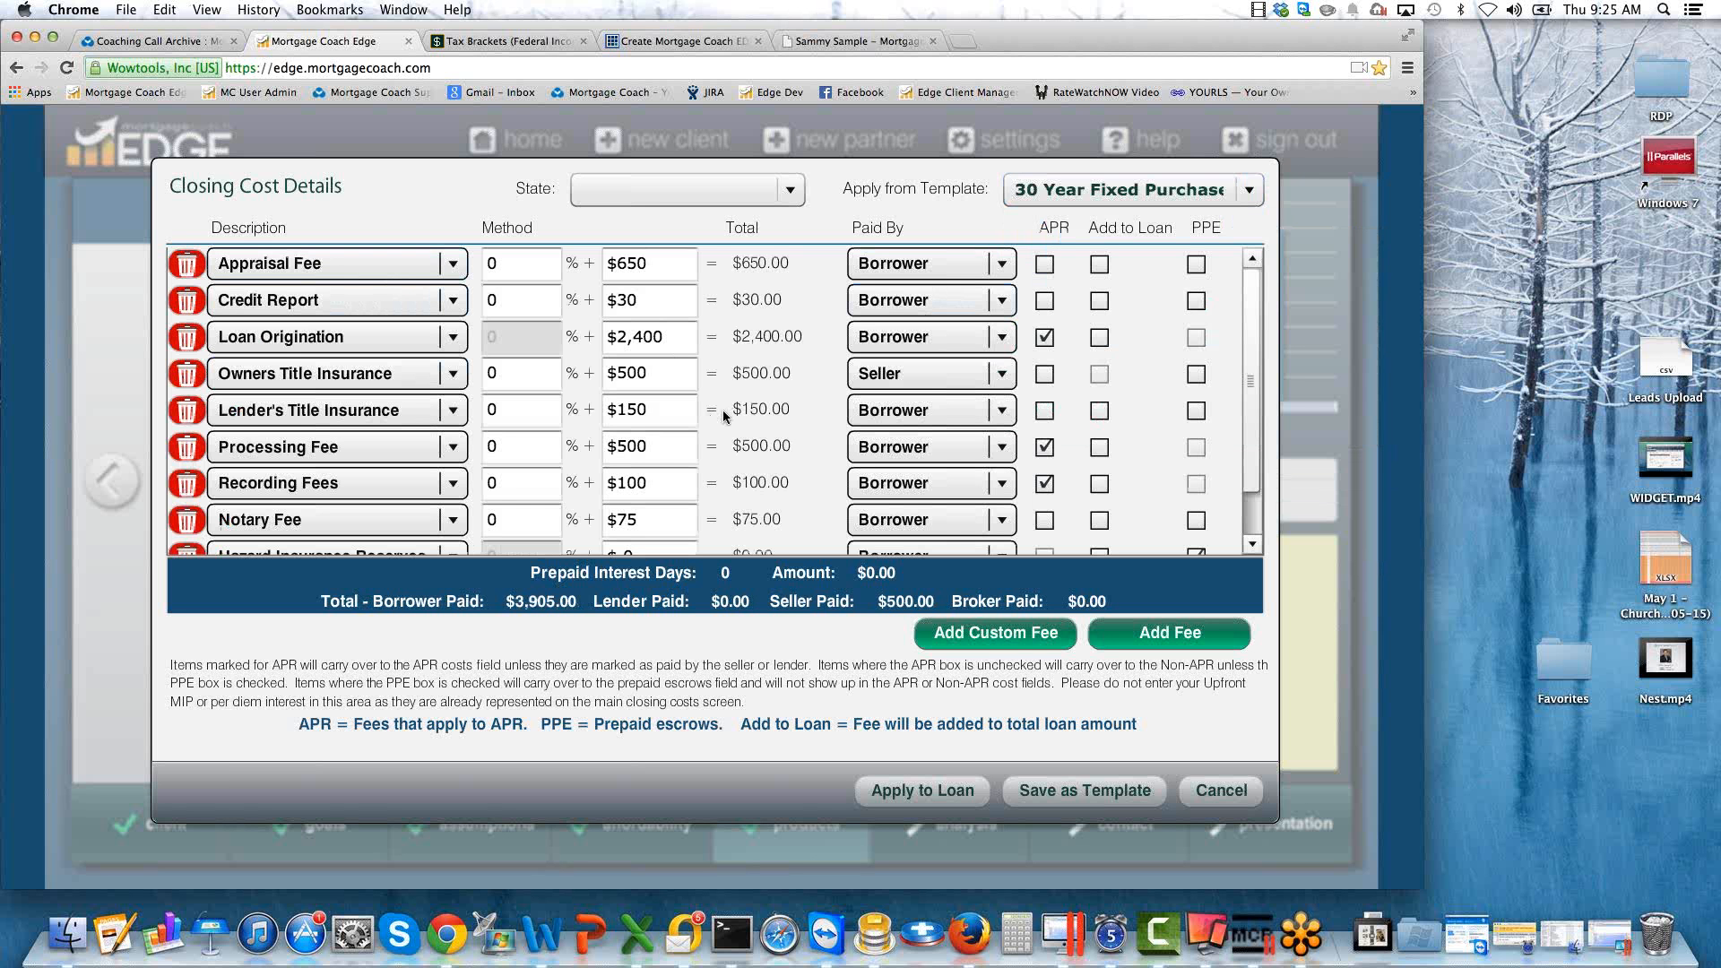
Set the Loan Origination fee amount to $28,000.
left_click(665, 339)
left_click_drag(665, 339, 579, 350)
key("Tab")
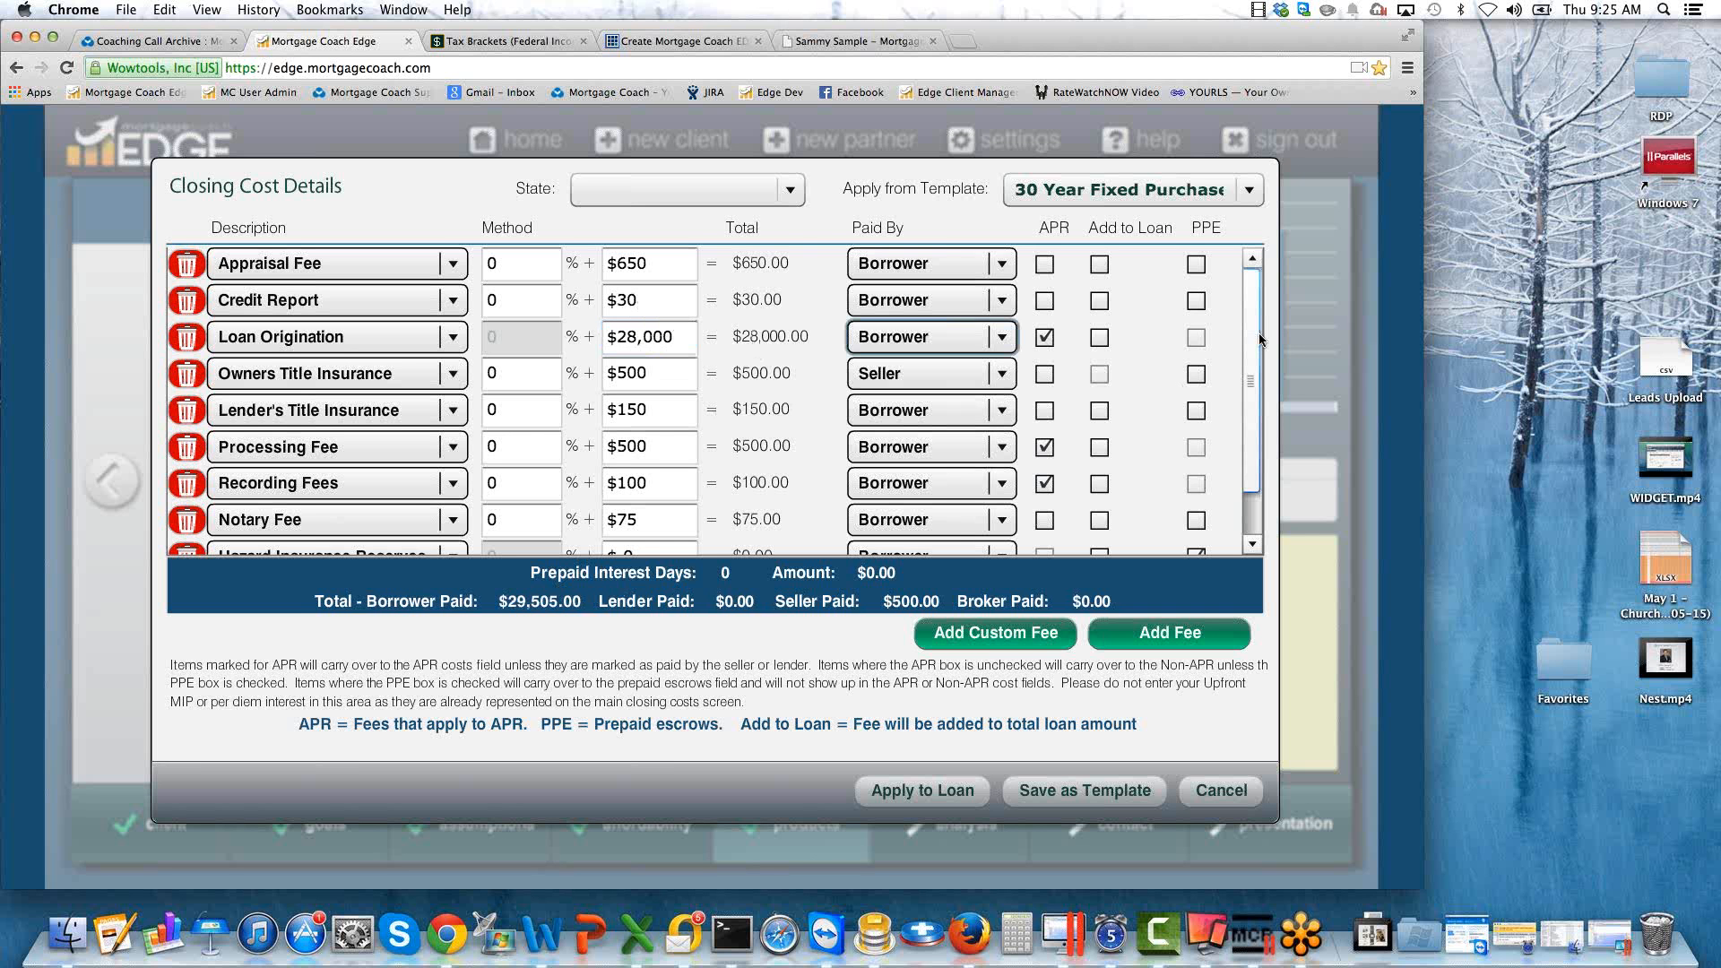
Correct the Loan Origination fee amount to $2,800.
left_click_drag(1254, 341, 1255, 419)
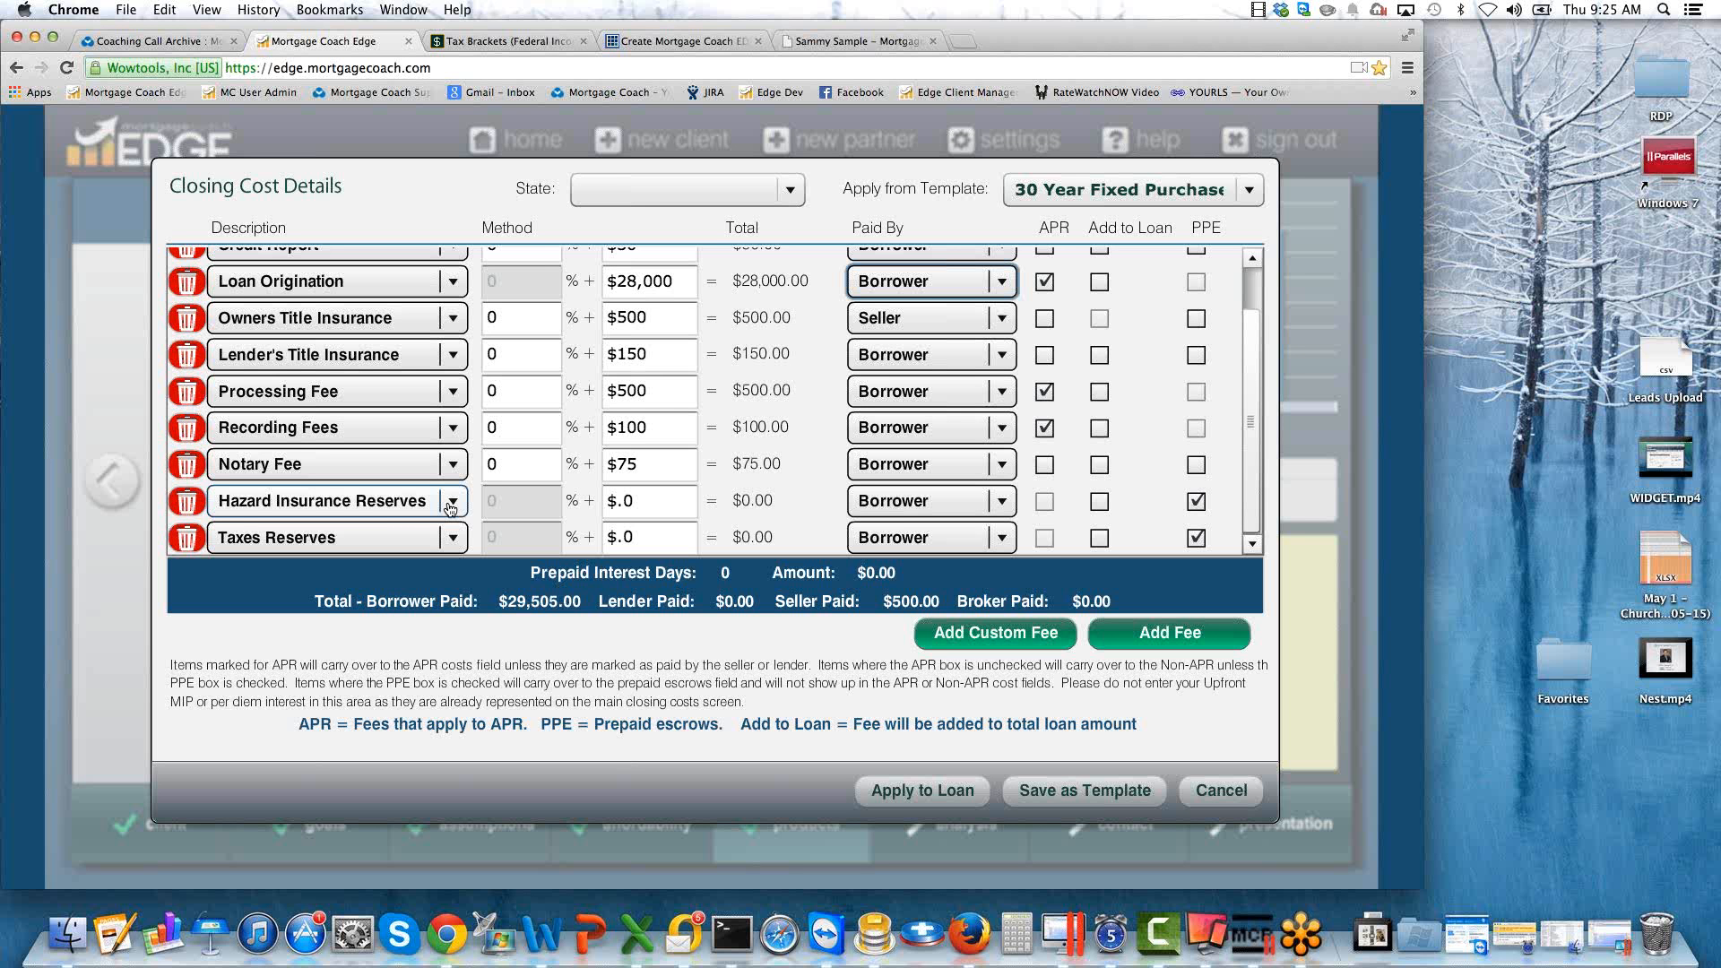
left_click(666, 277)
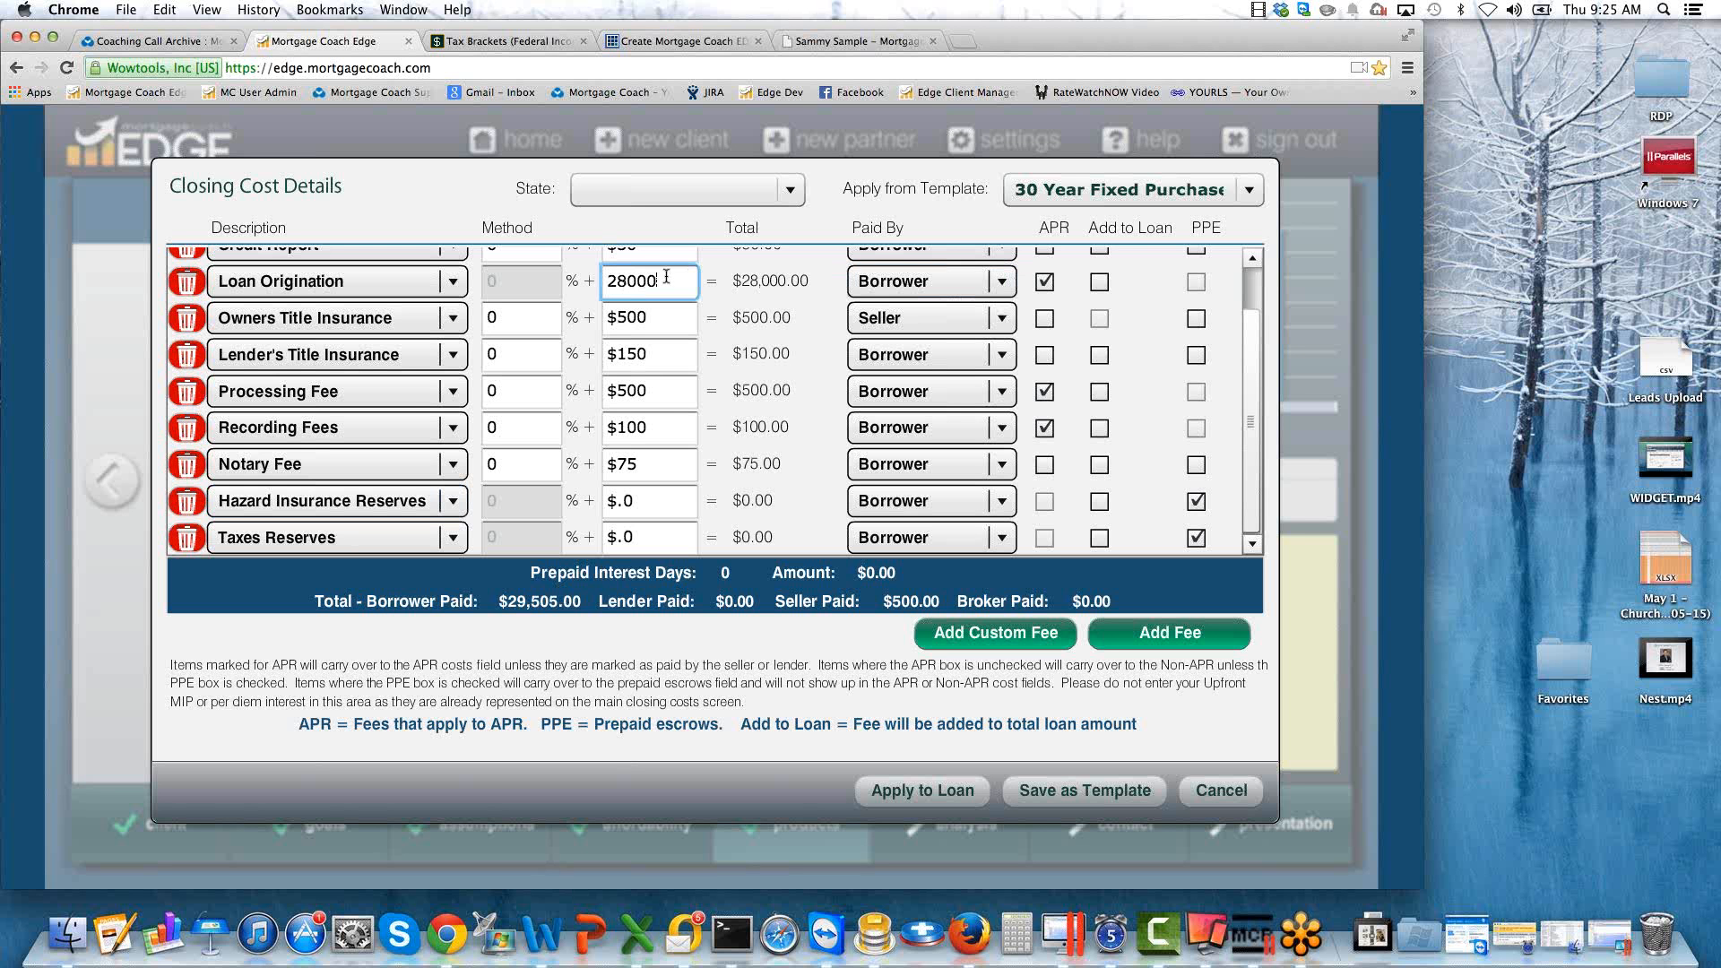
key("BackSpace")
Set Hazard Insurance Reserves to $150 and Taxes Reserves to $500, and apply the closing costs to the loan.
left_click(648, 501)
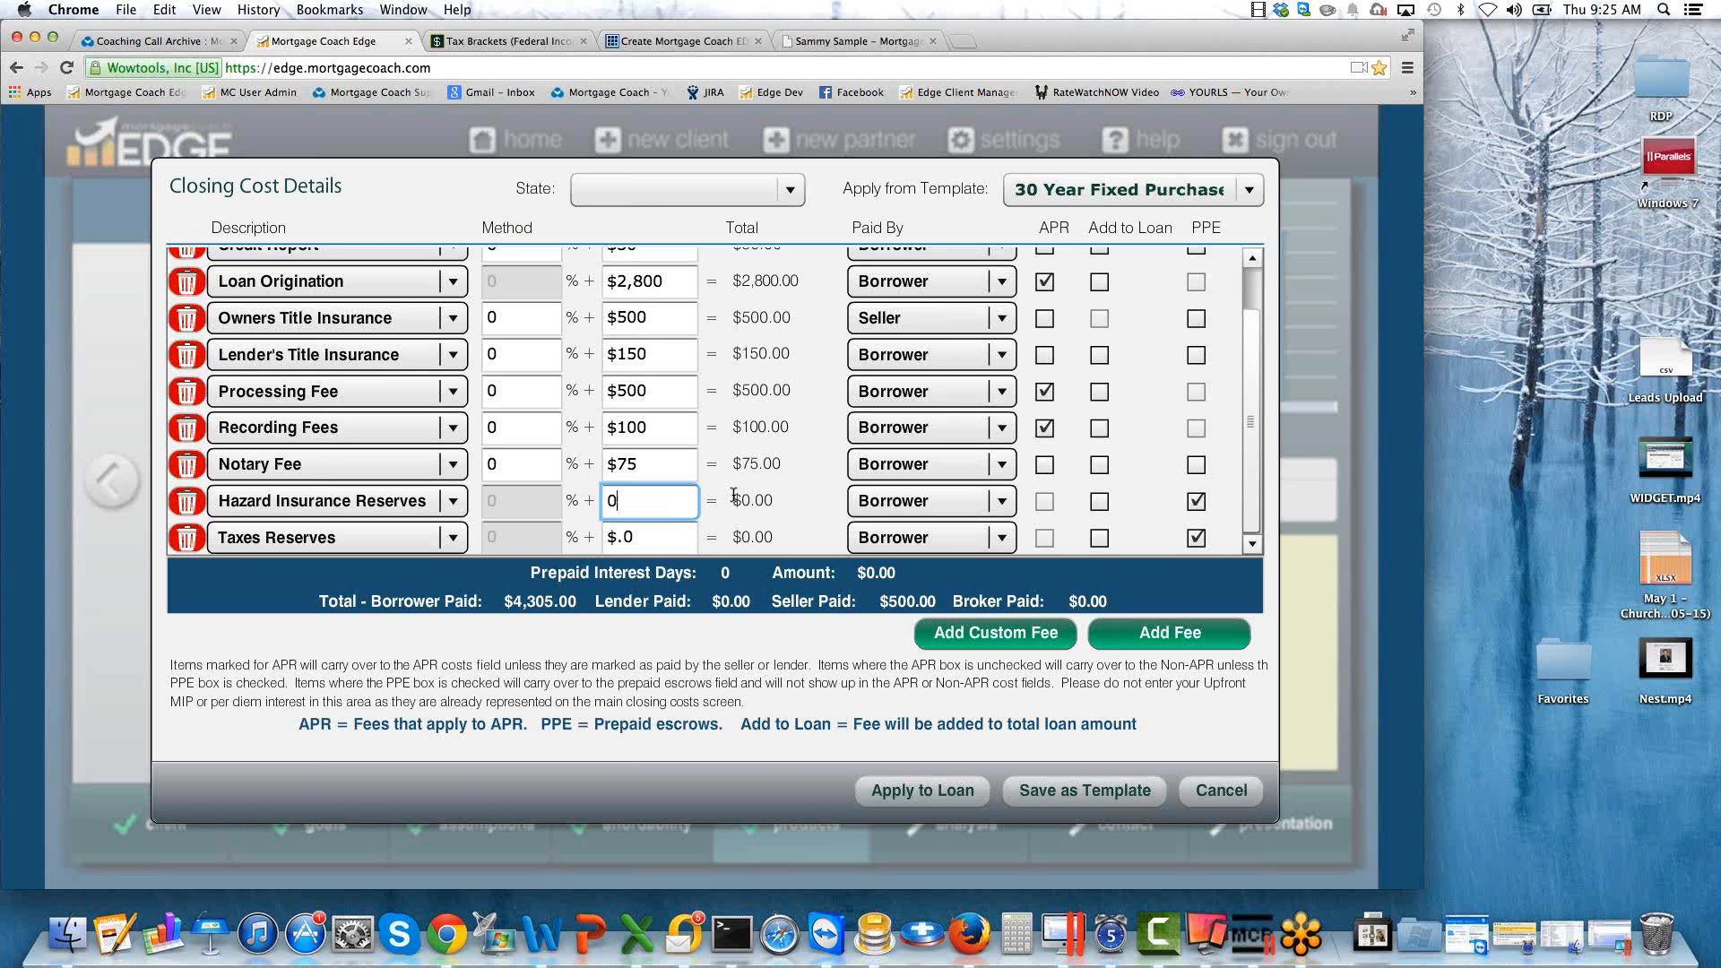
left_click_drag(637, 502, 575, 511)
type("150")
left_click_drag(642, 538, 580, 535)
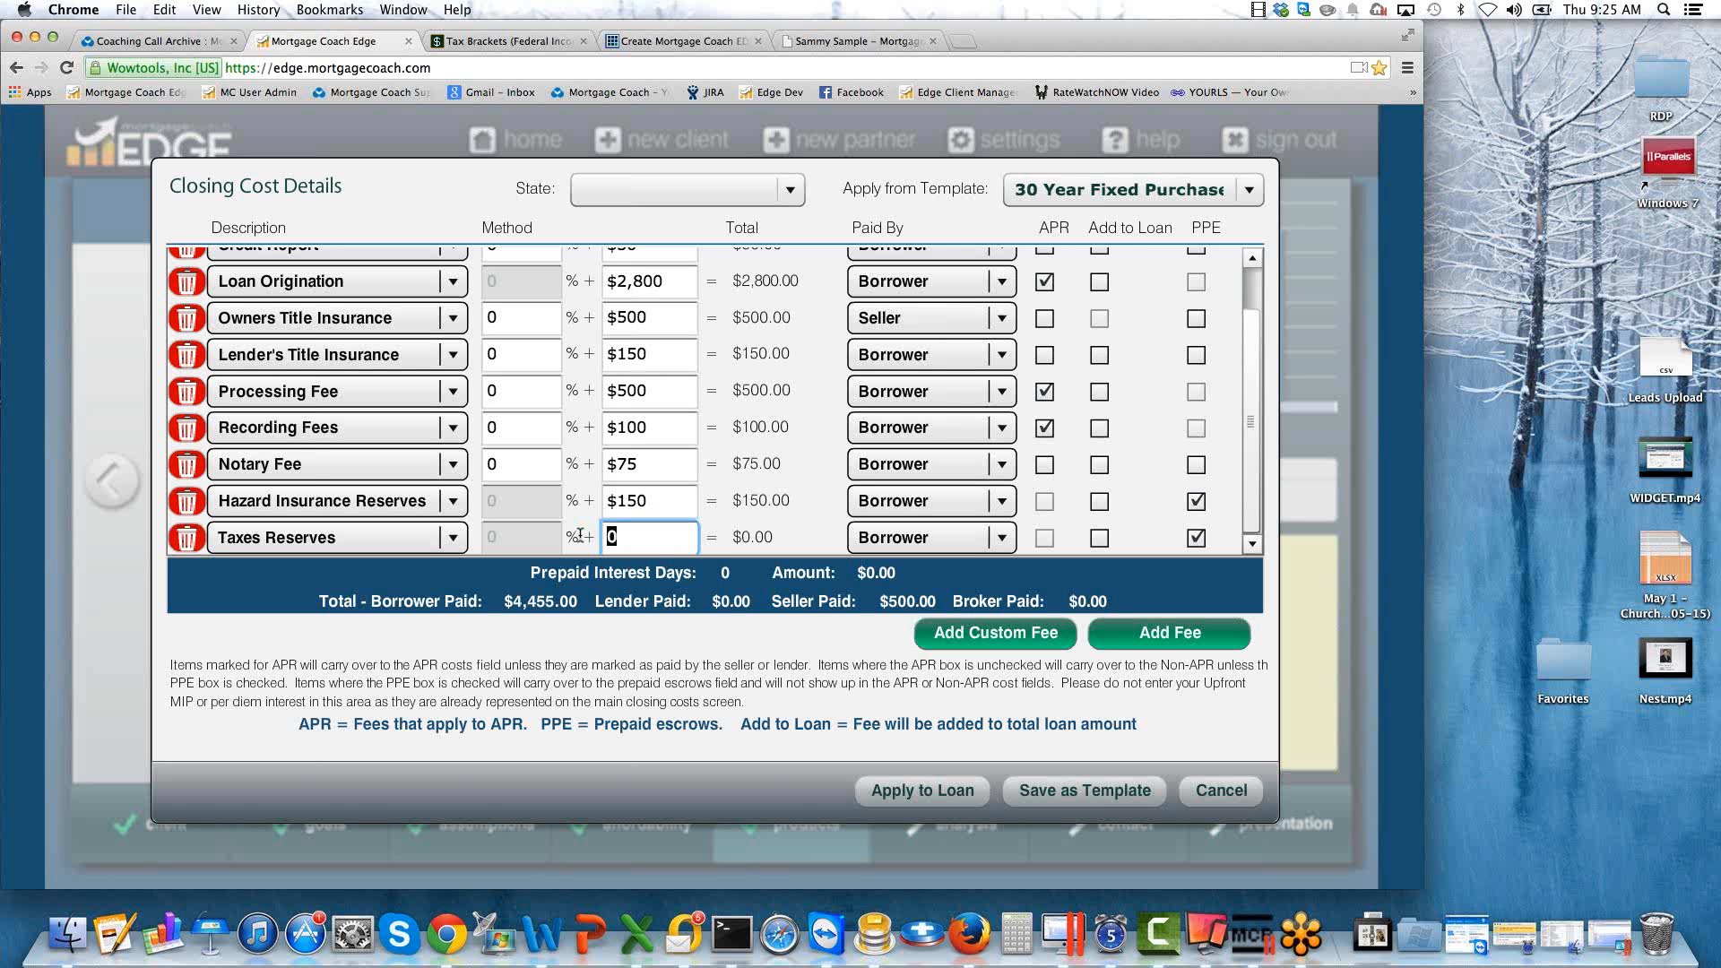
type("500")
key("Tab")
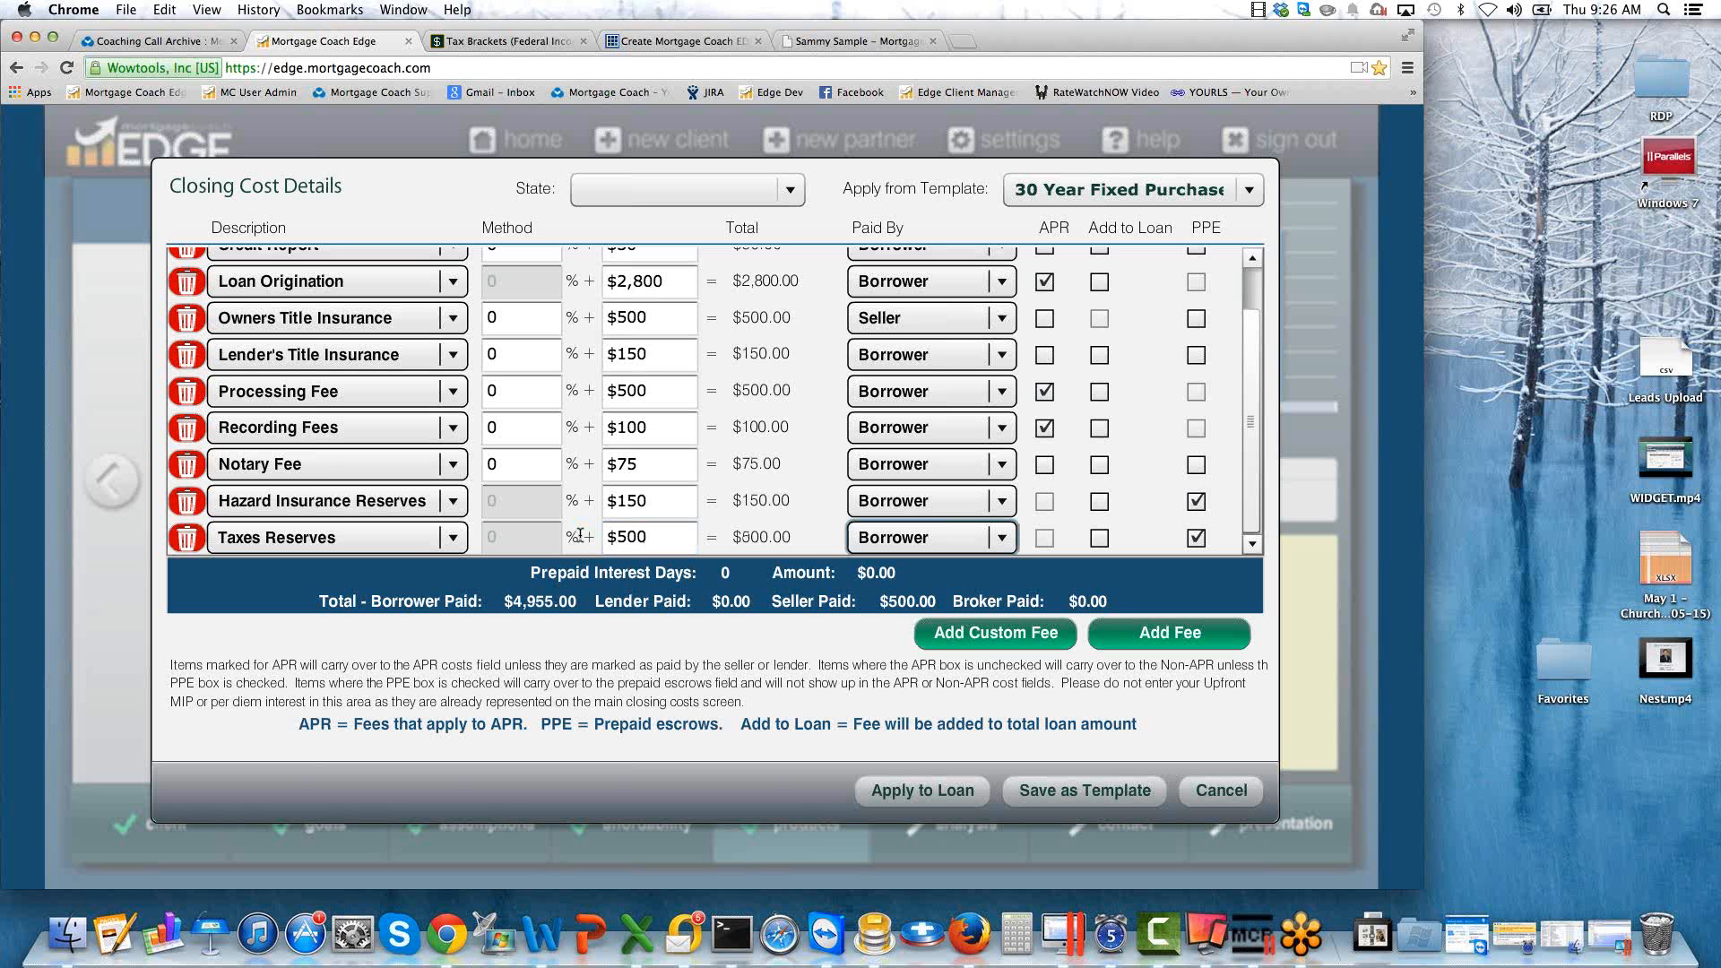
left_click(925, 791)
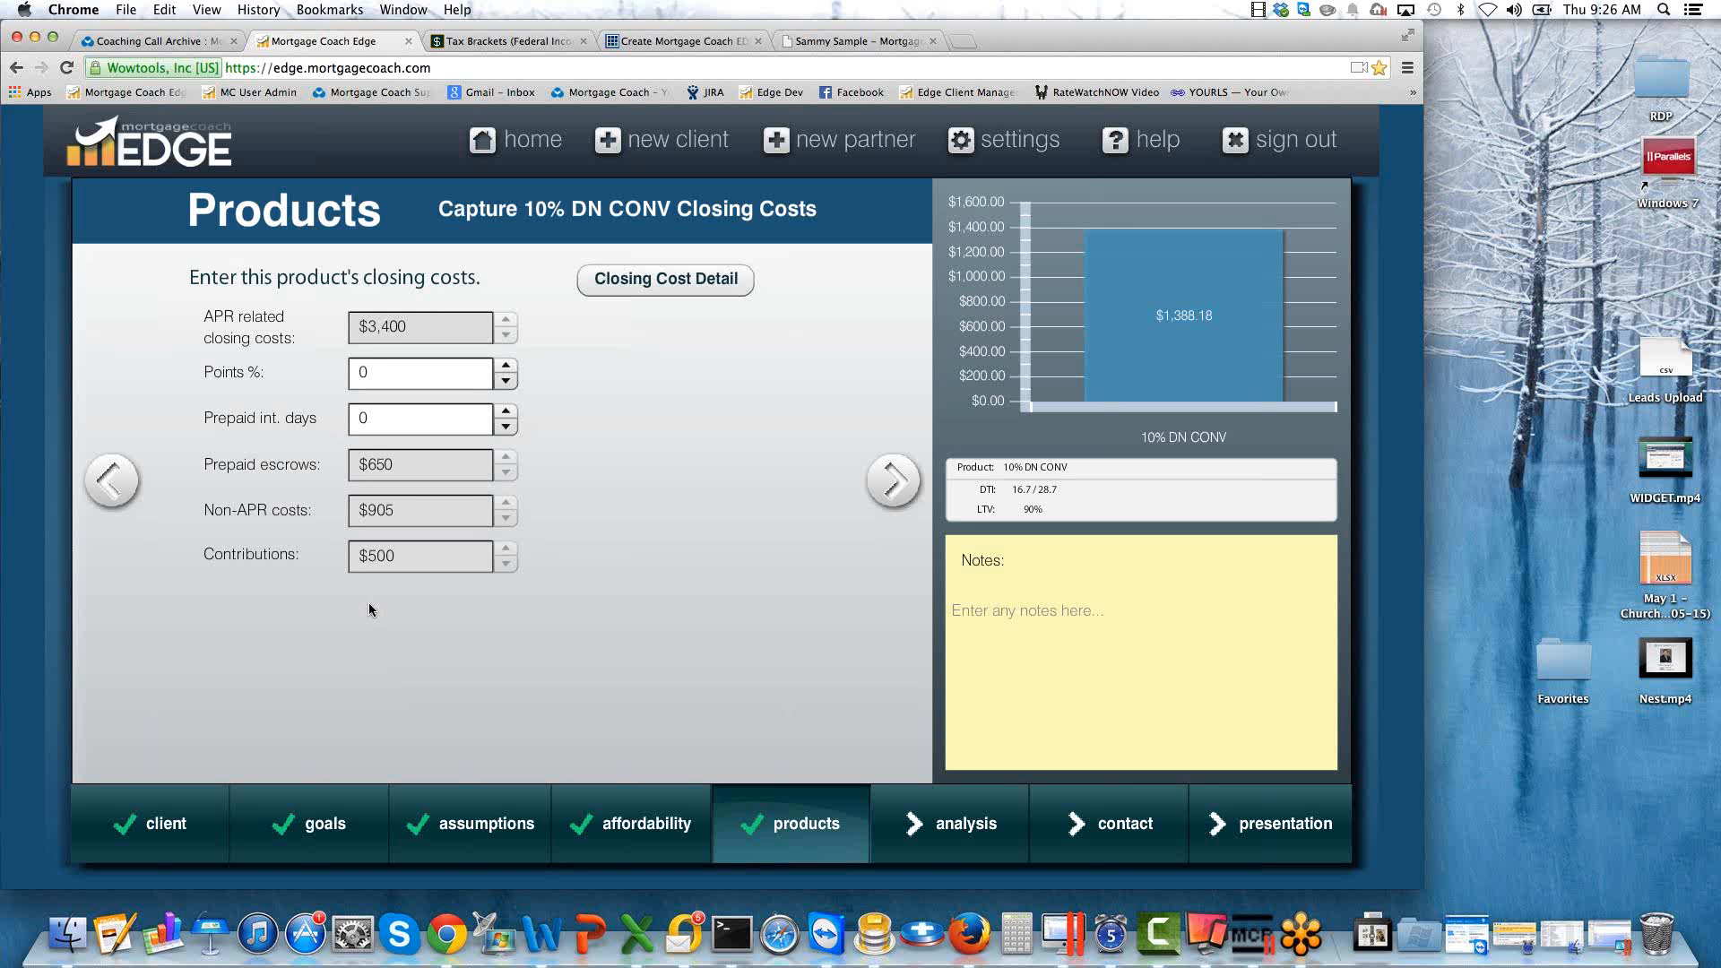
Set the prepaid interest days for the 10% DN CONV product to 15.
left_click(382, 370)
key("Tab")
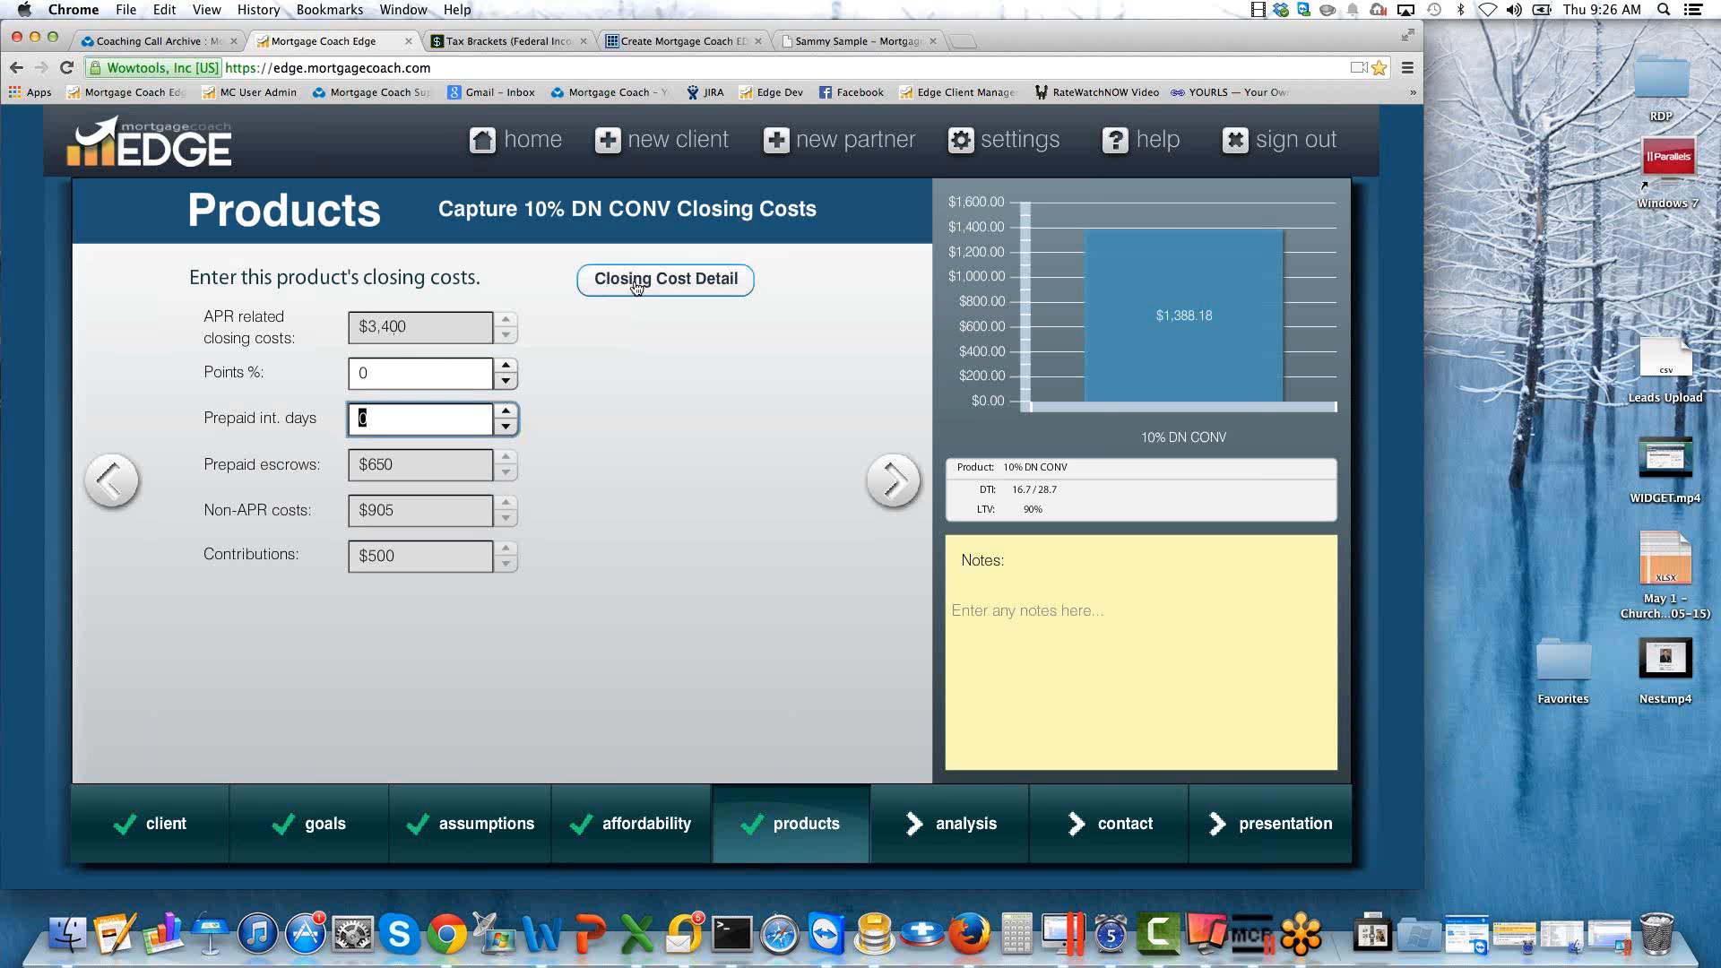
mouse_move(640, 289)
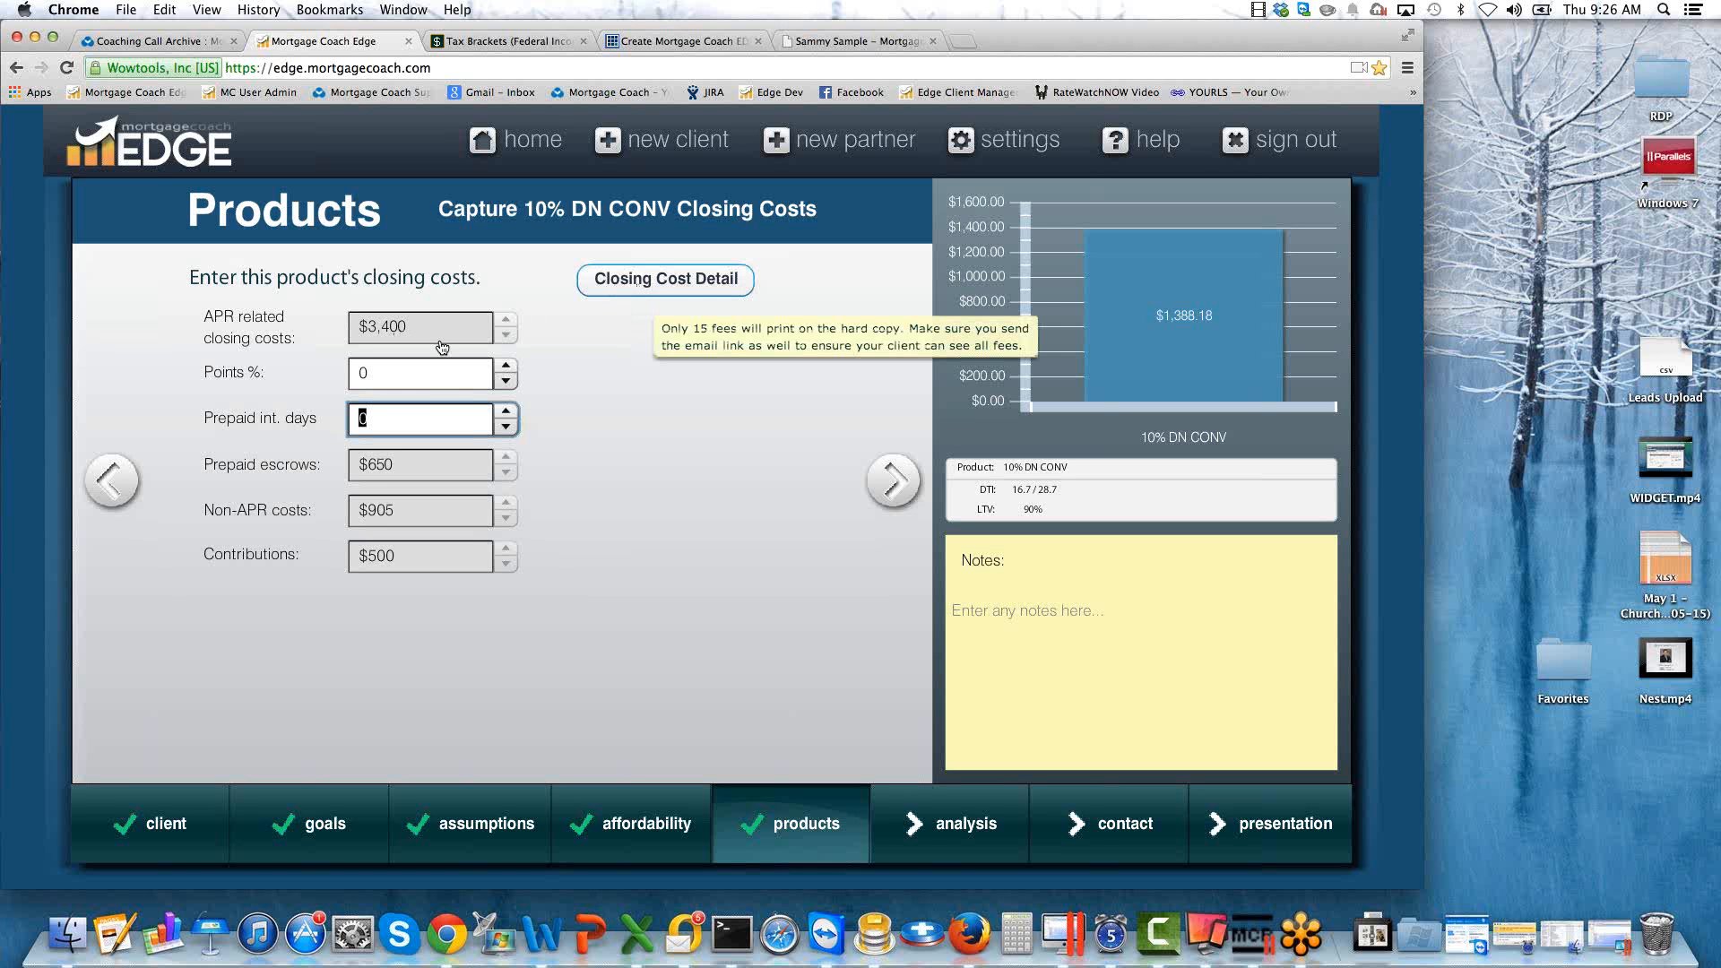
type("15")
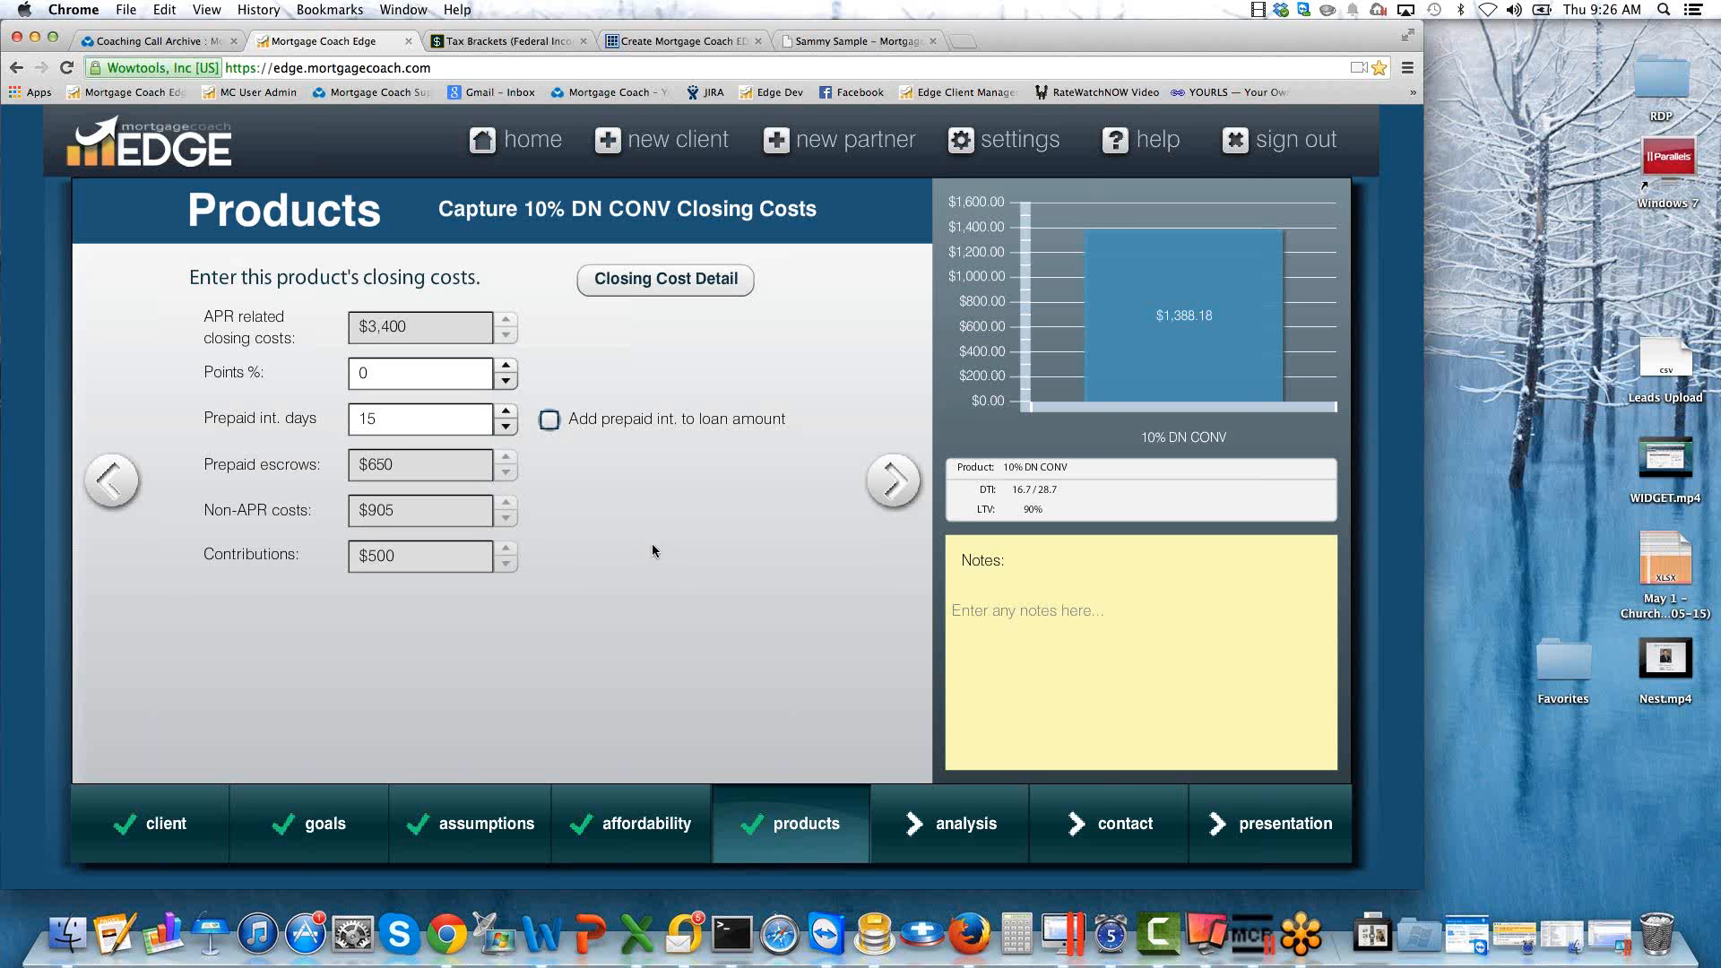
mouse_move(374, 416)
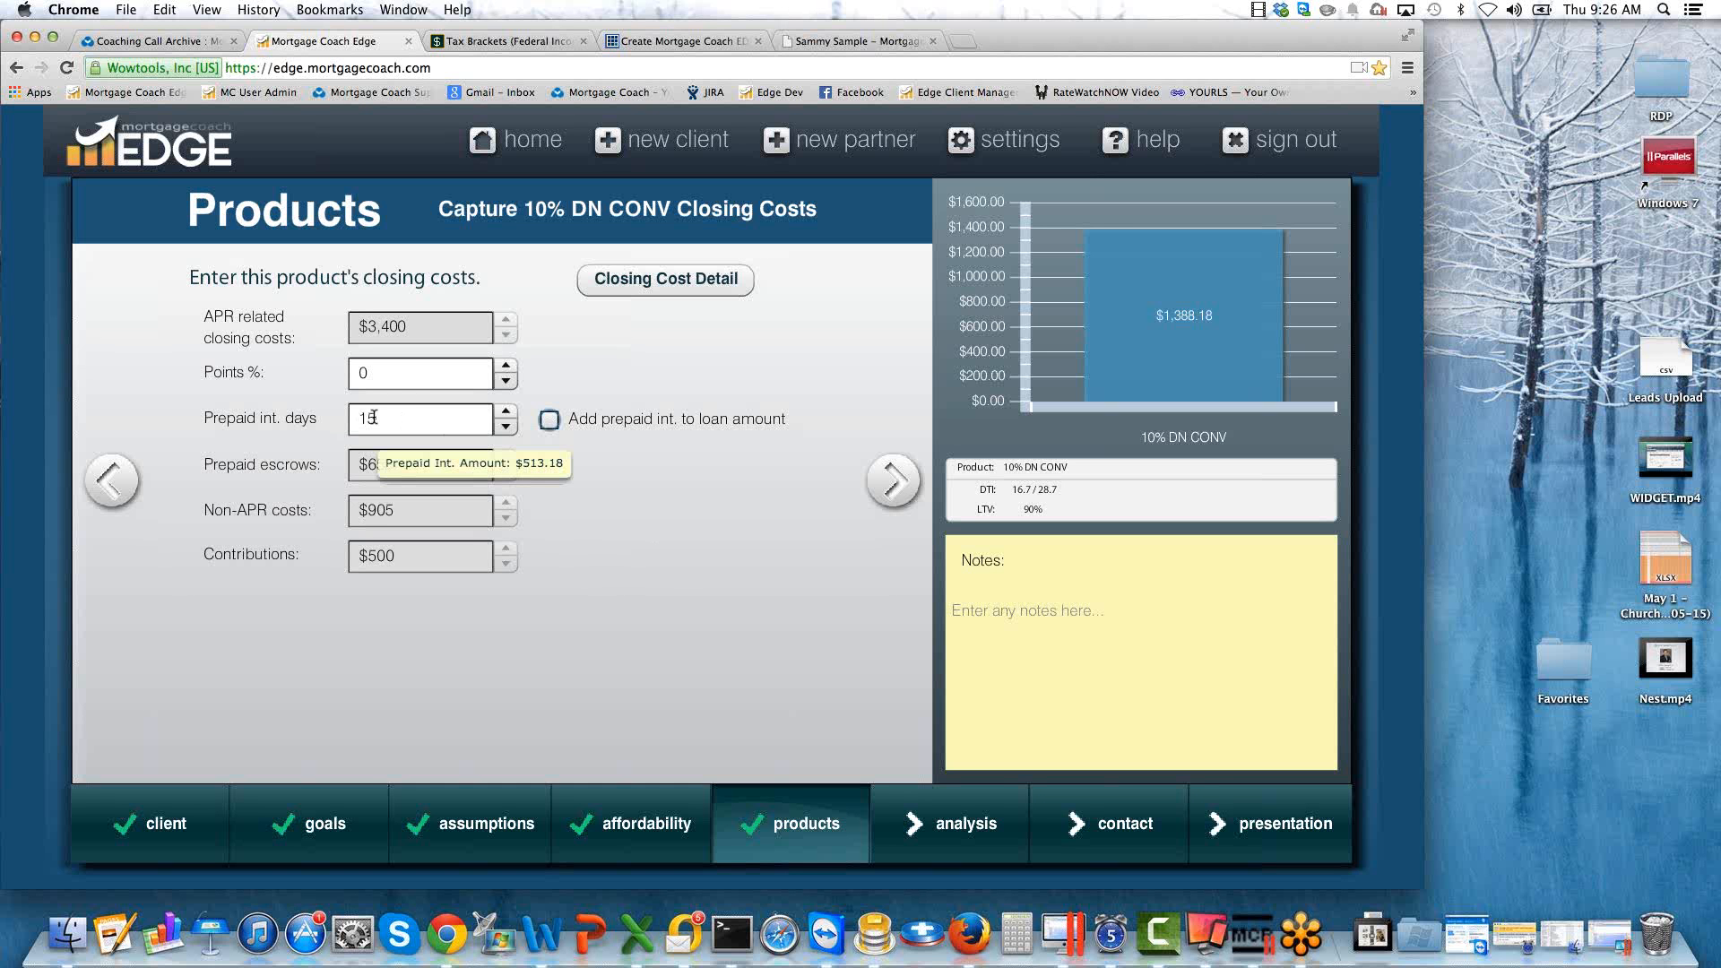
In the product's monthly costs, switch hazard insurance and property tax to percentage entry and set them to 0.35% and 1.25%.
left_click(894, 483)
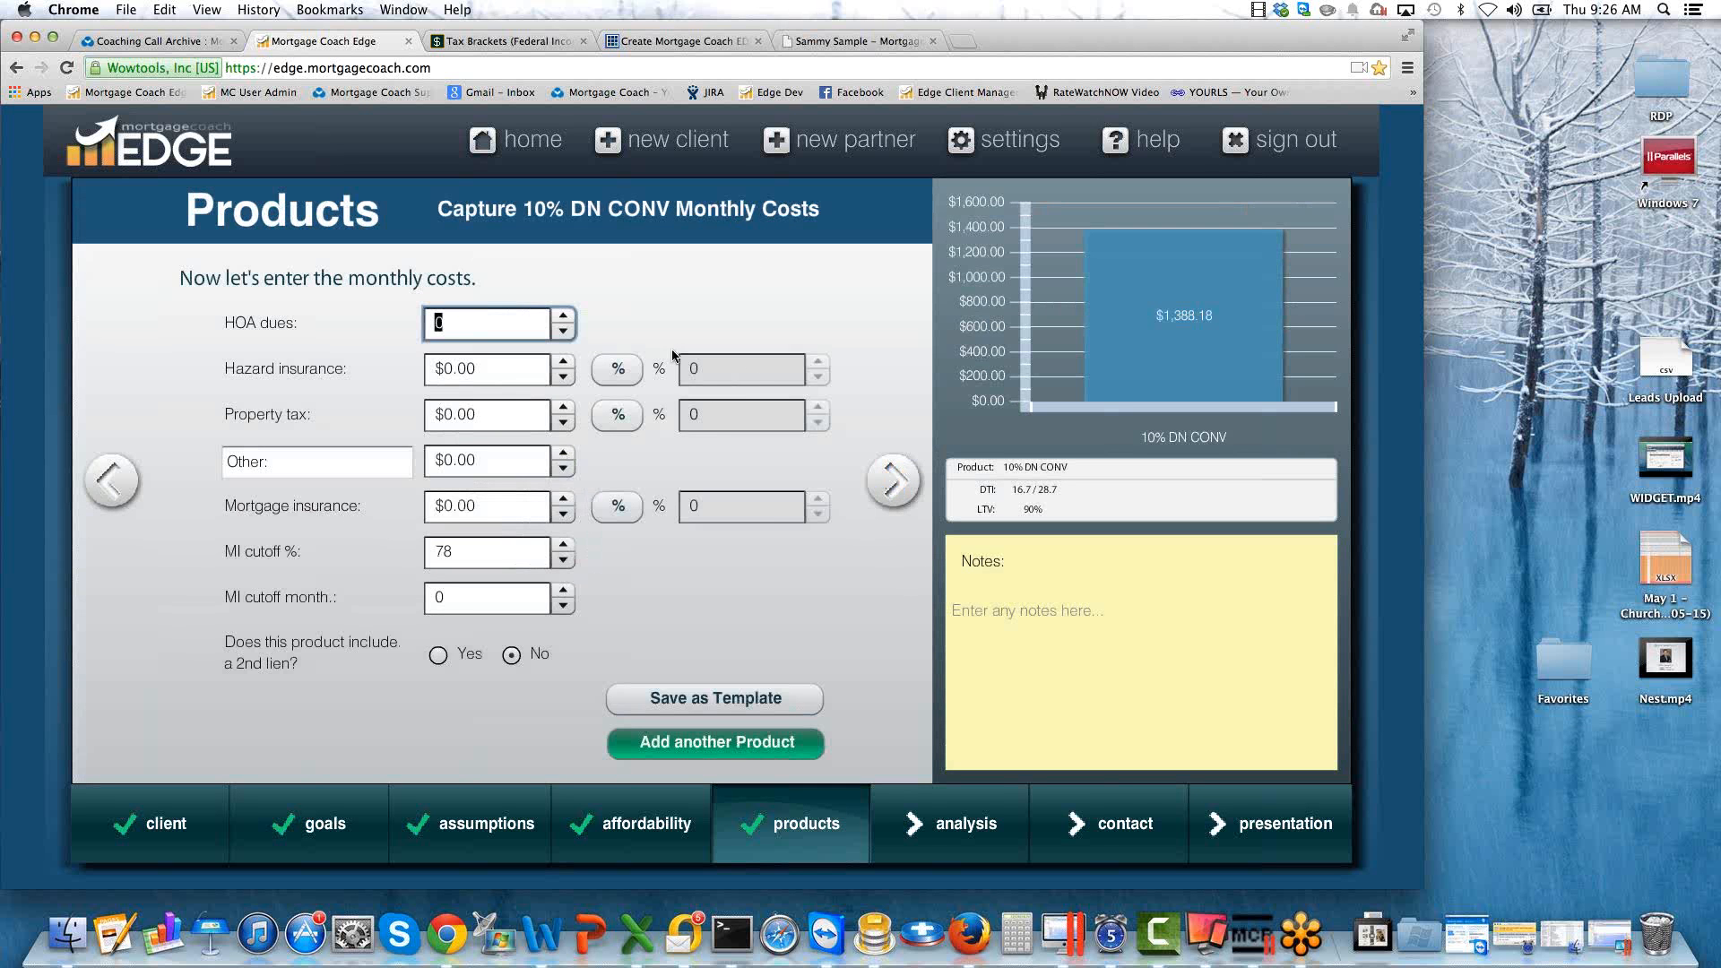
left_click(618, 367)
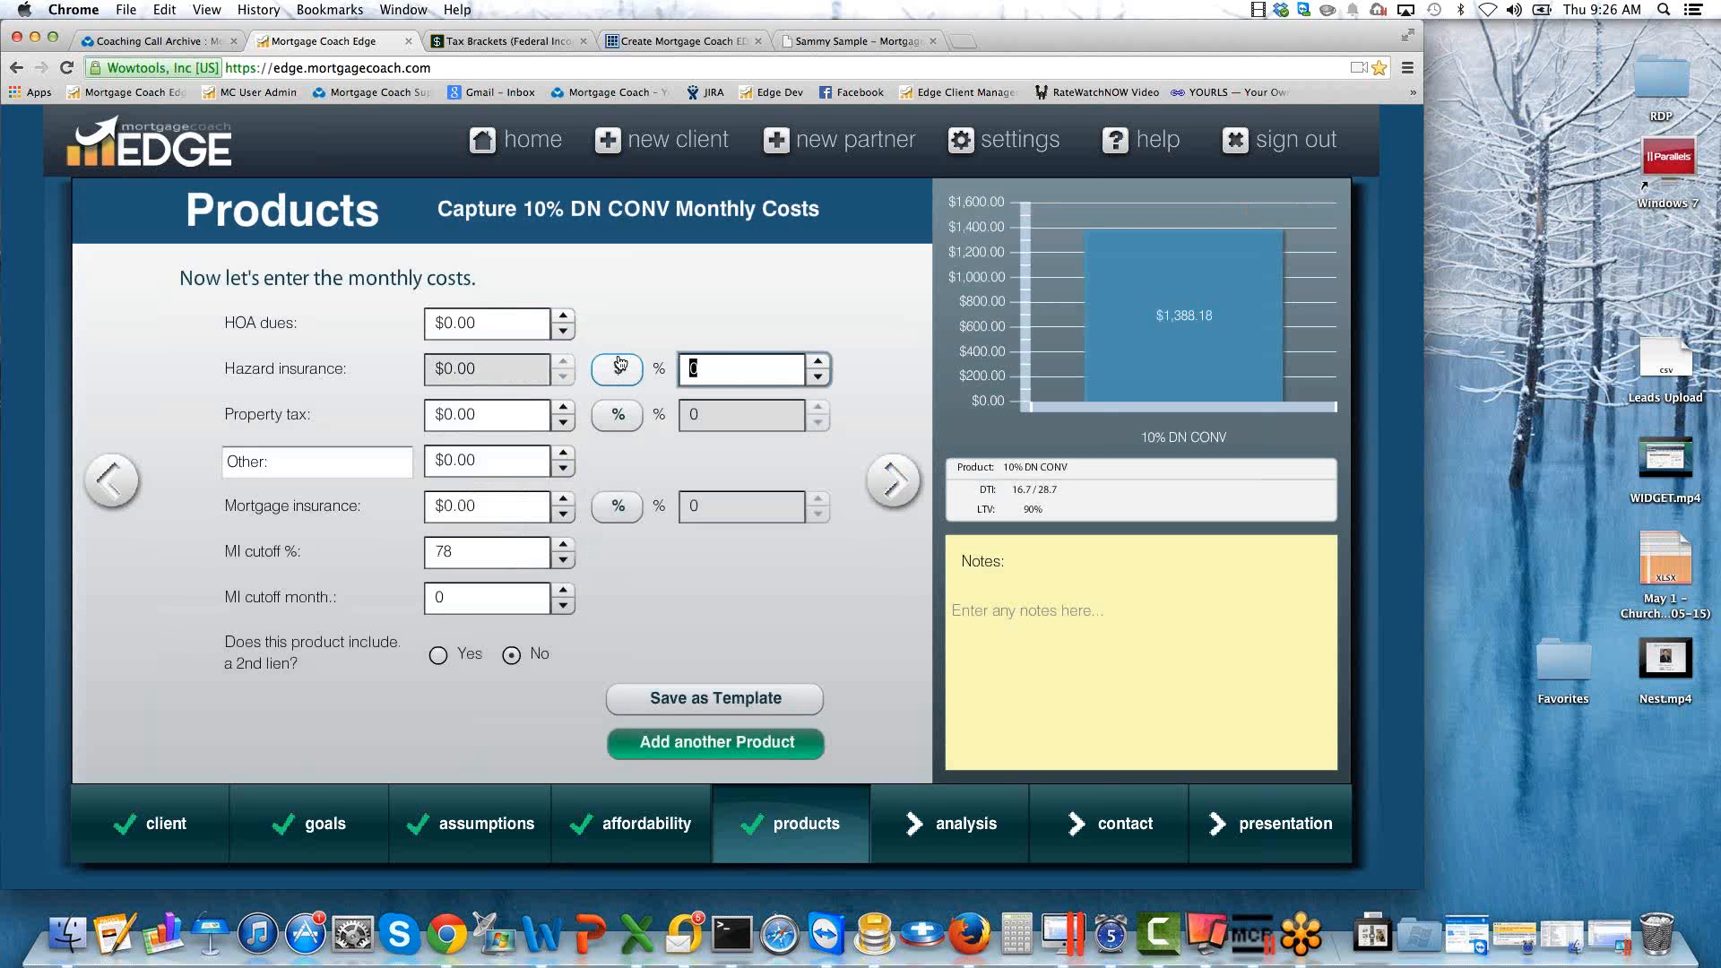
type("0.35")
key("Tab")
key("Tab")
key("space")
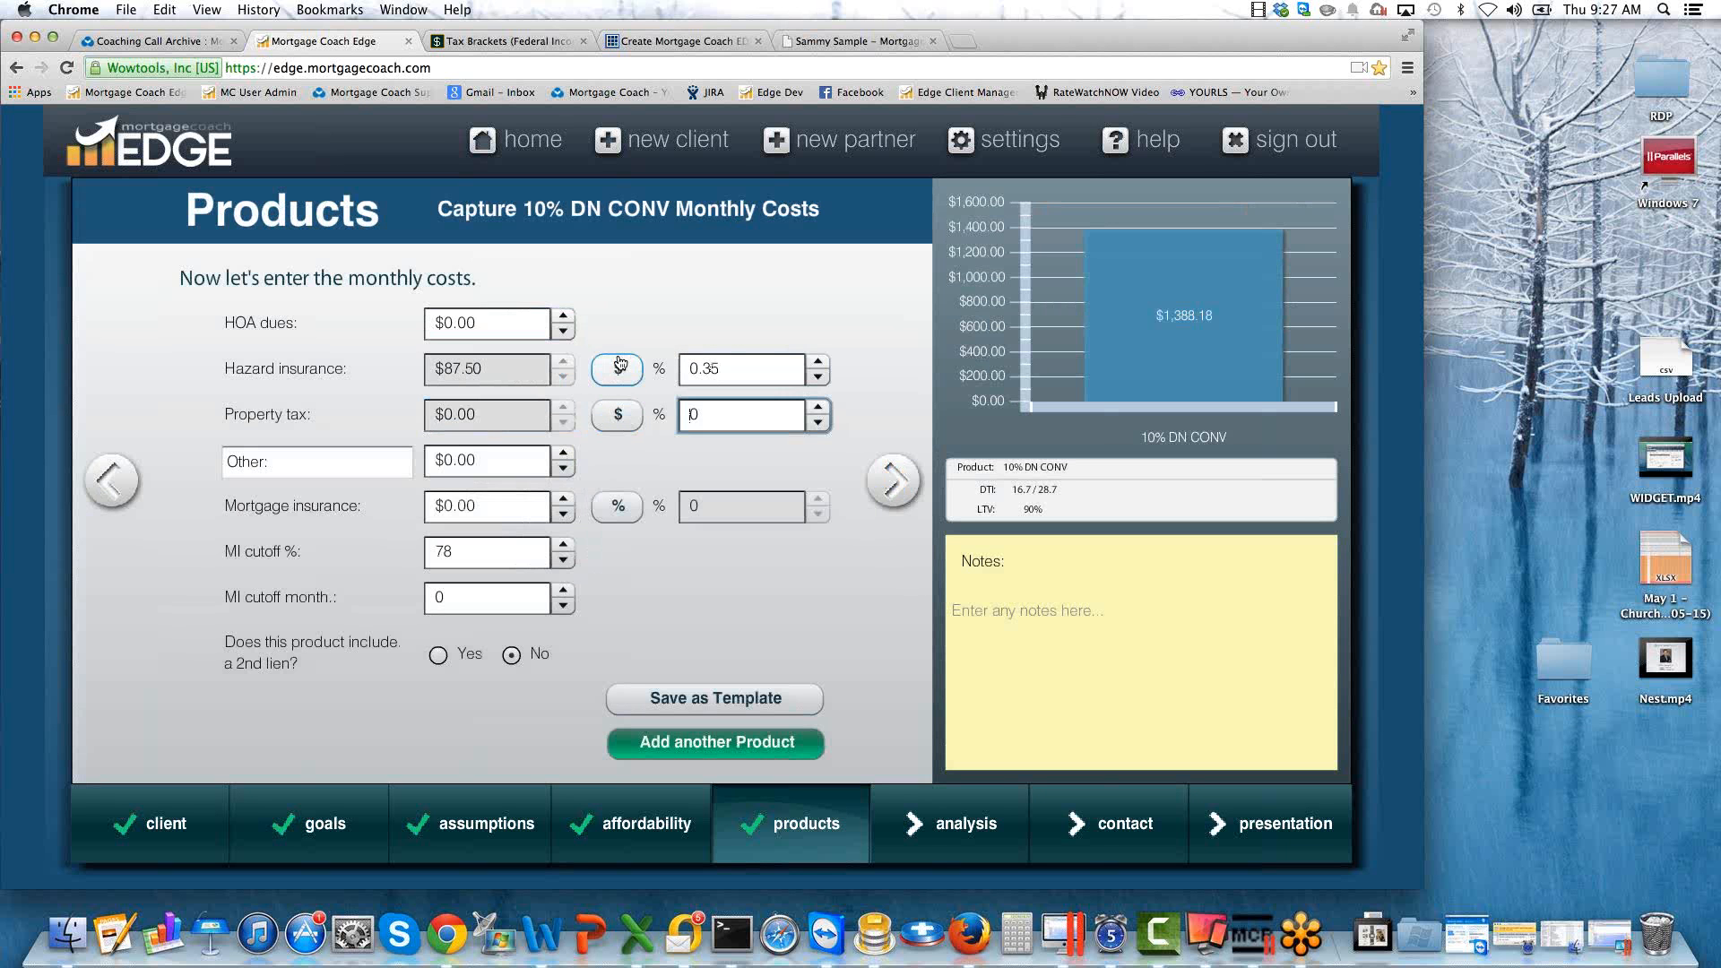
type("1.25")
key("Tab")
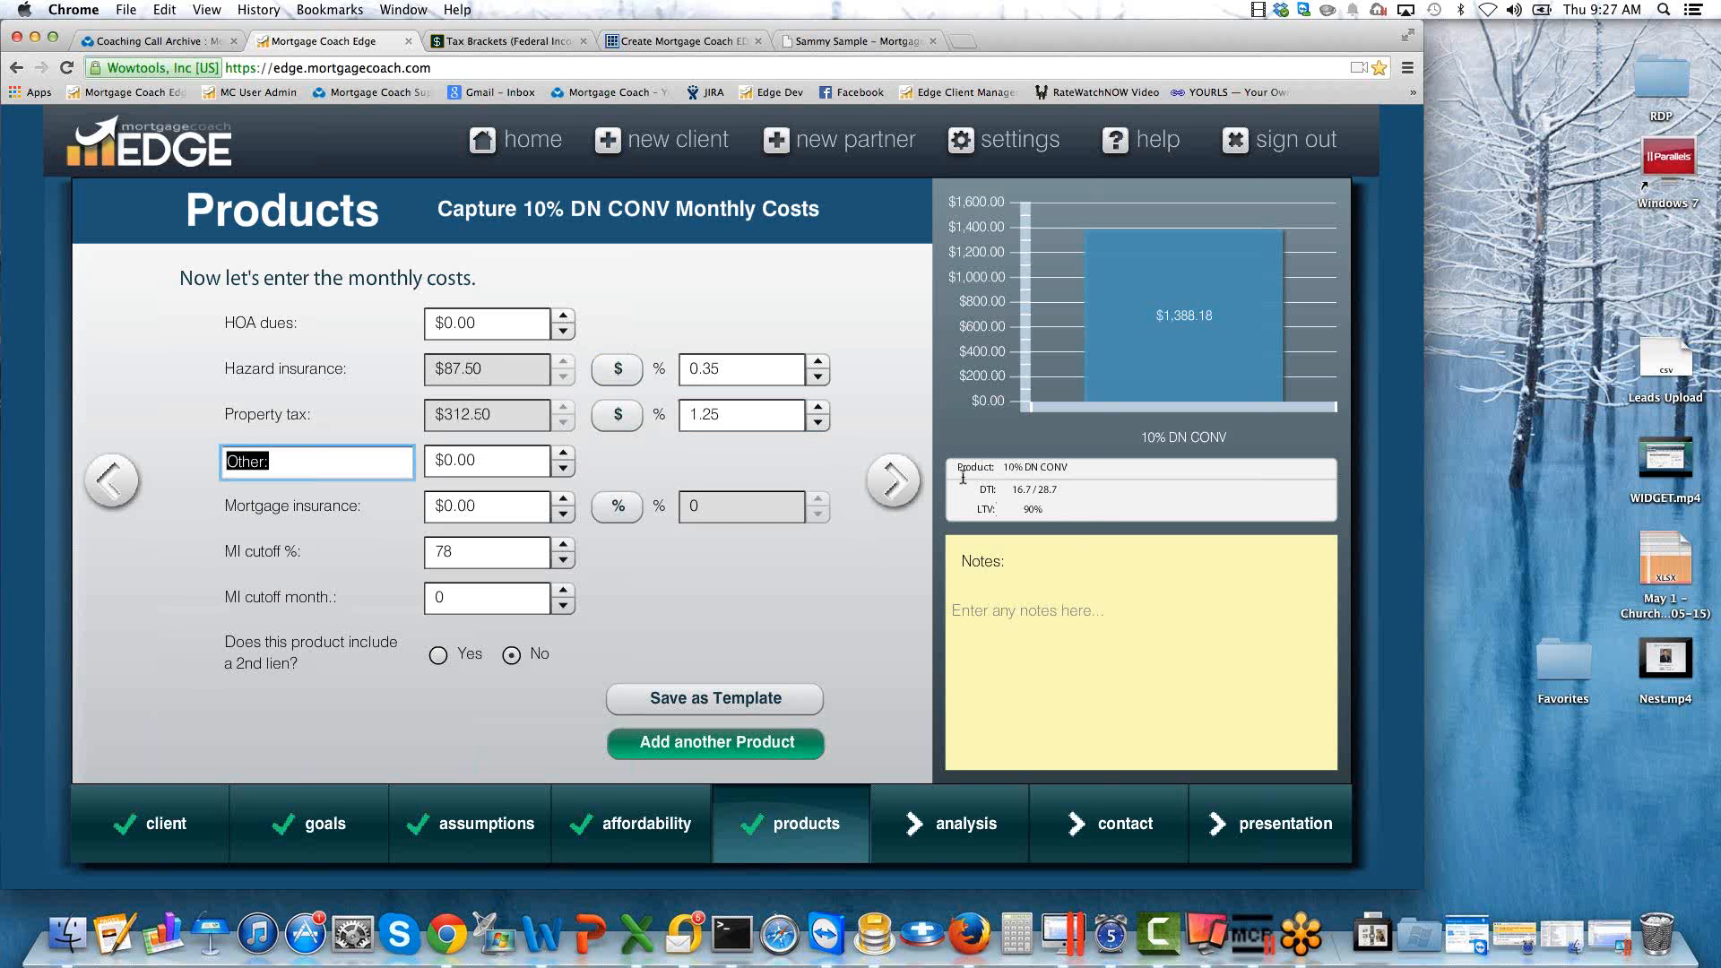
Switch the product's mortgage insurance to percentage entry and set it to 0.9%.
left_click(618, 506)
left_click(708, 505)
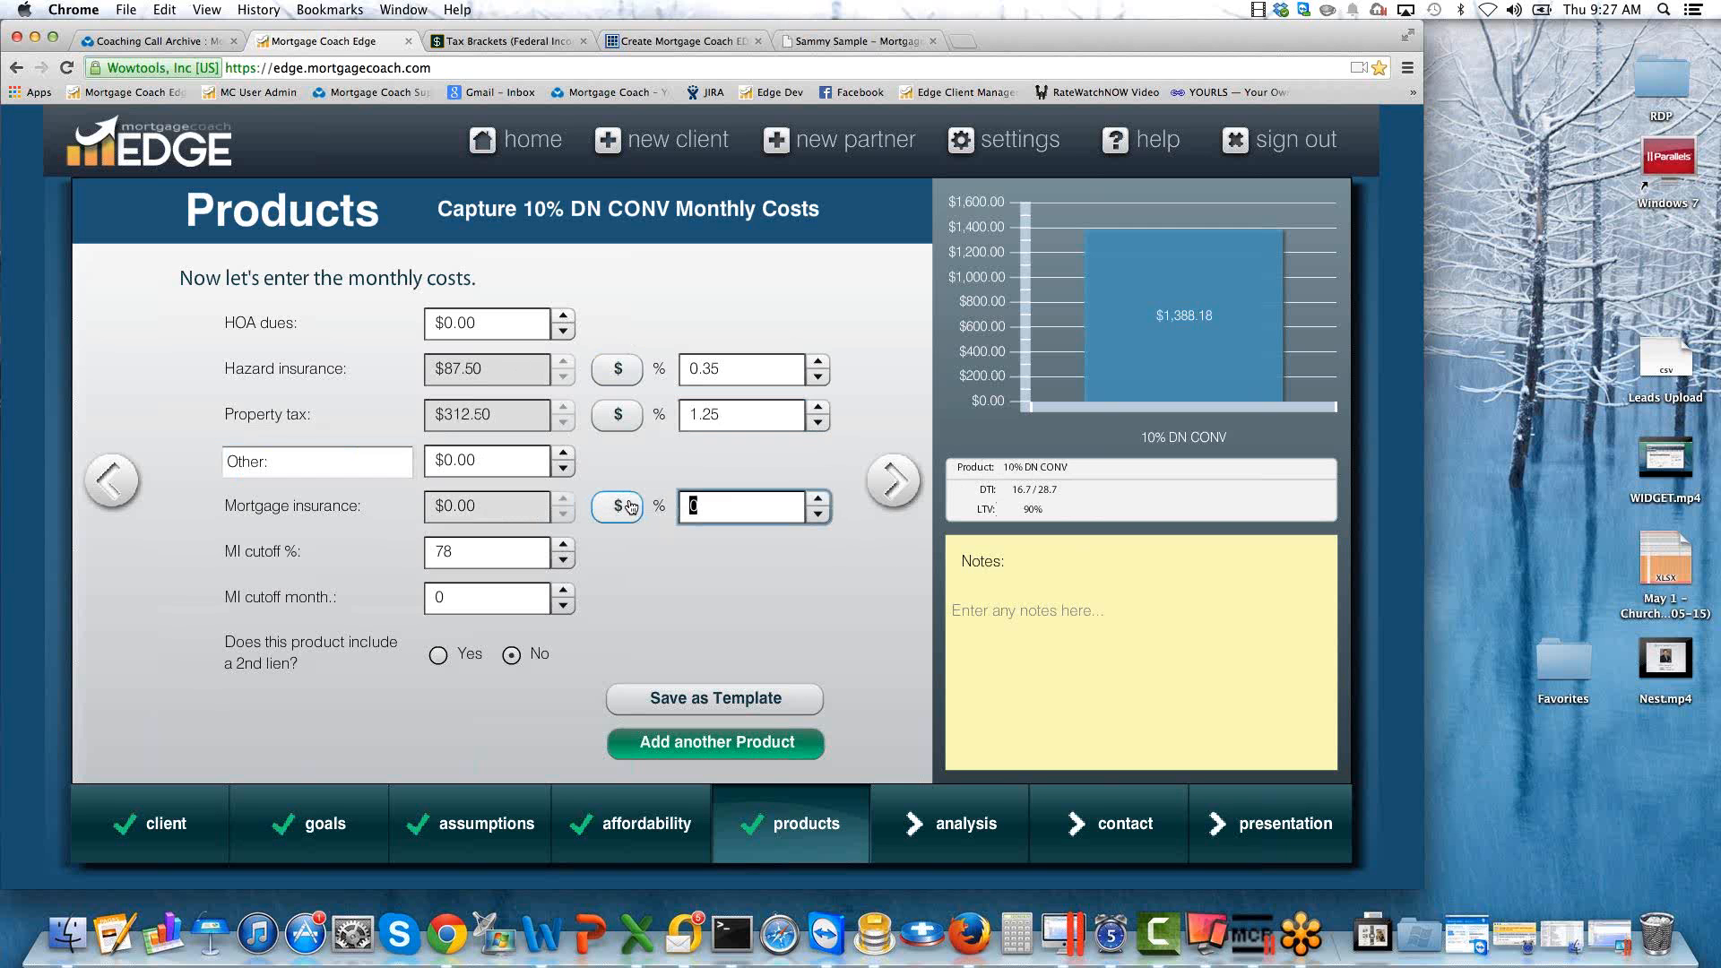
type("0.9")
key("Tab")
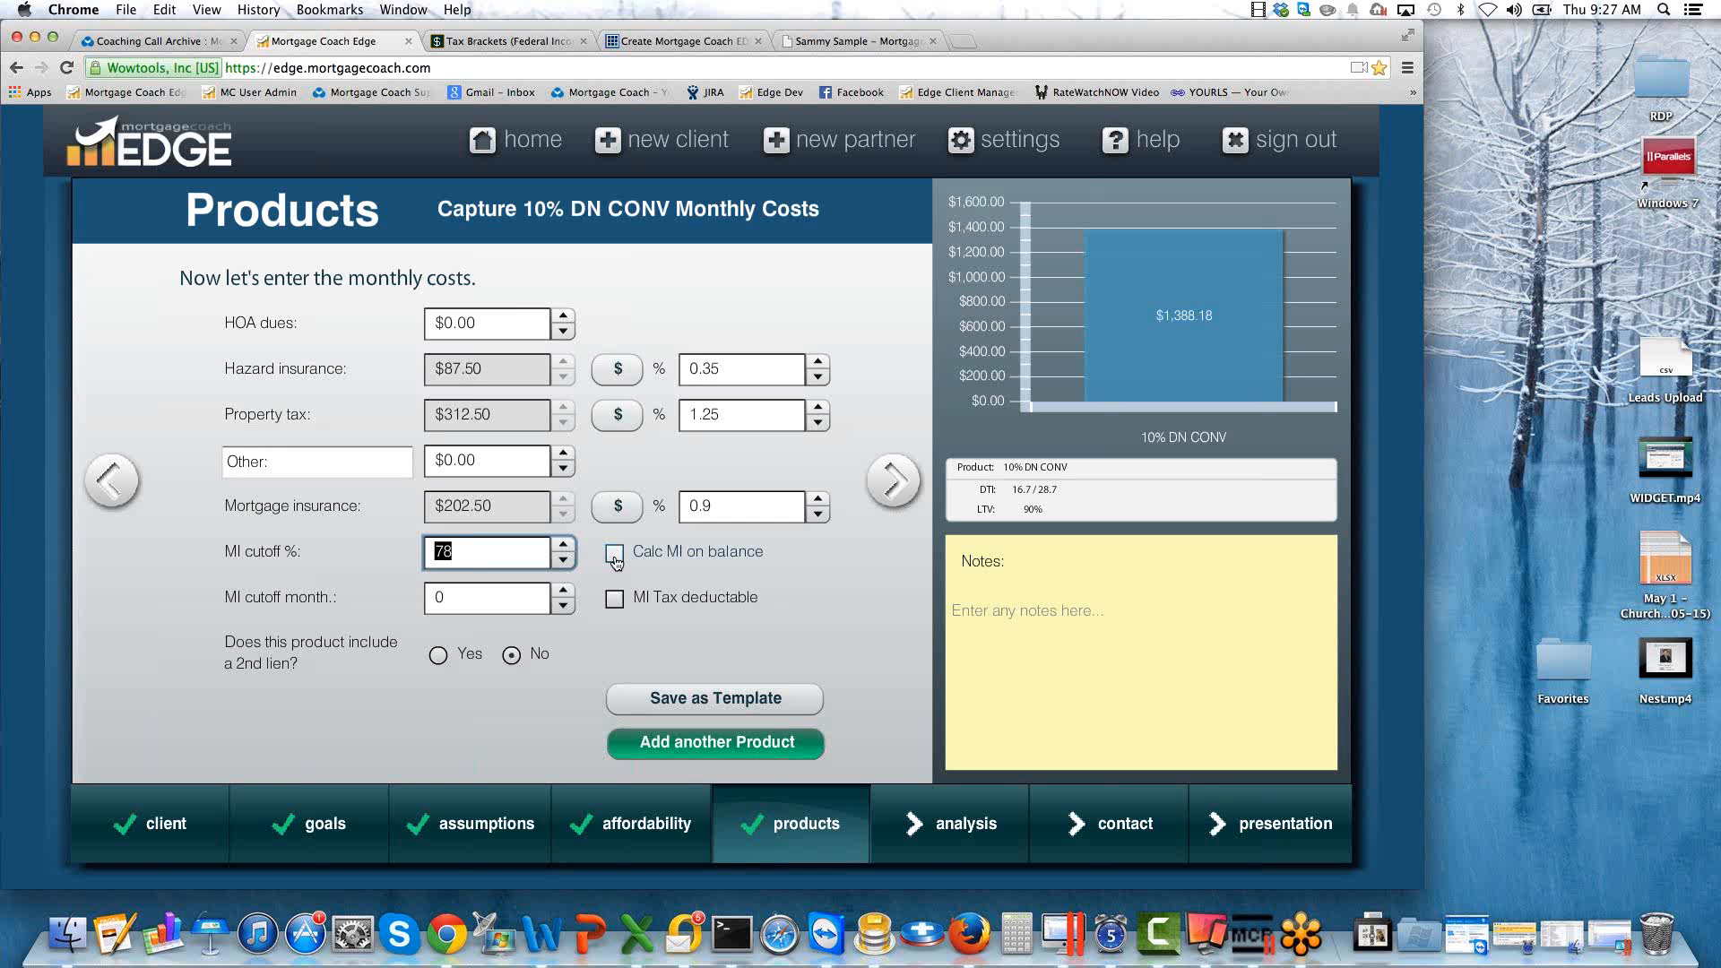
left_click(451, 598)
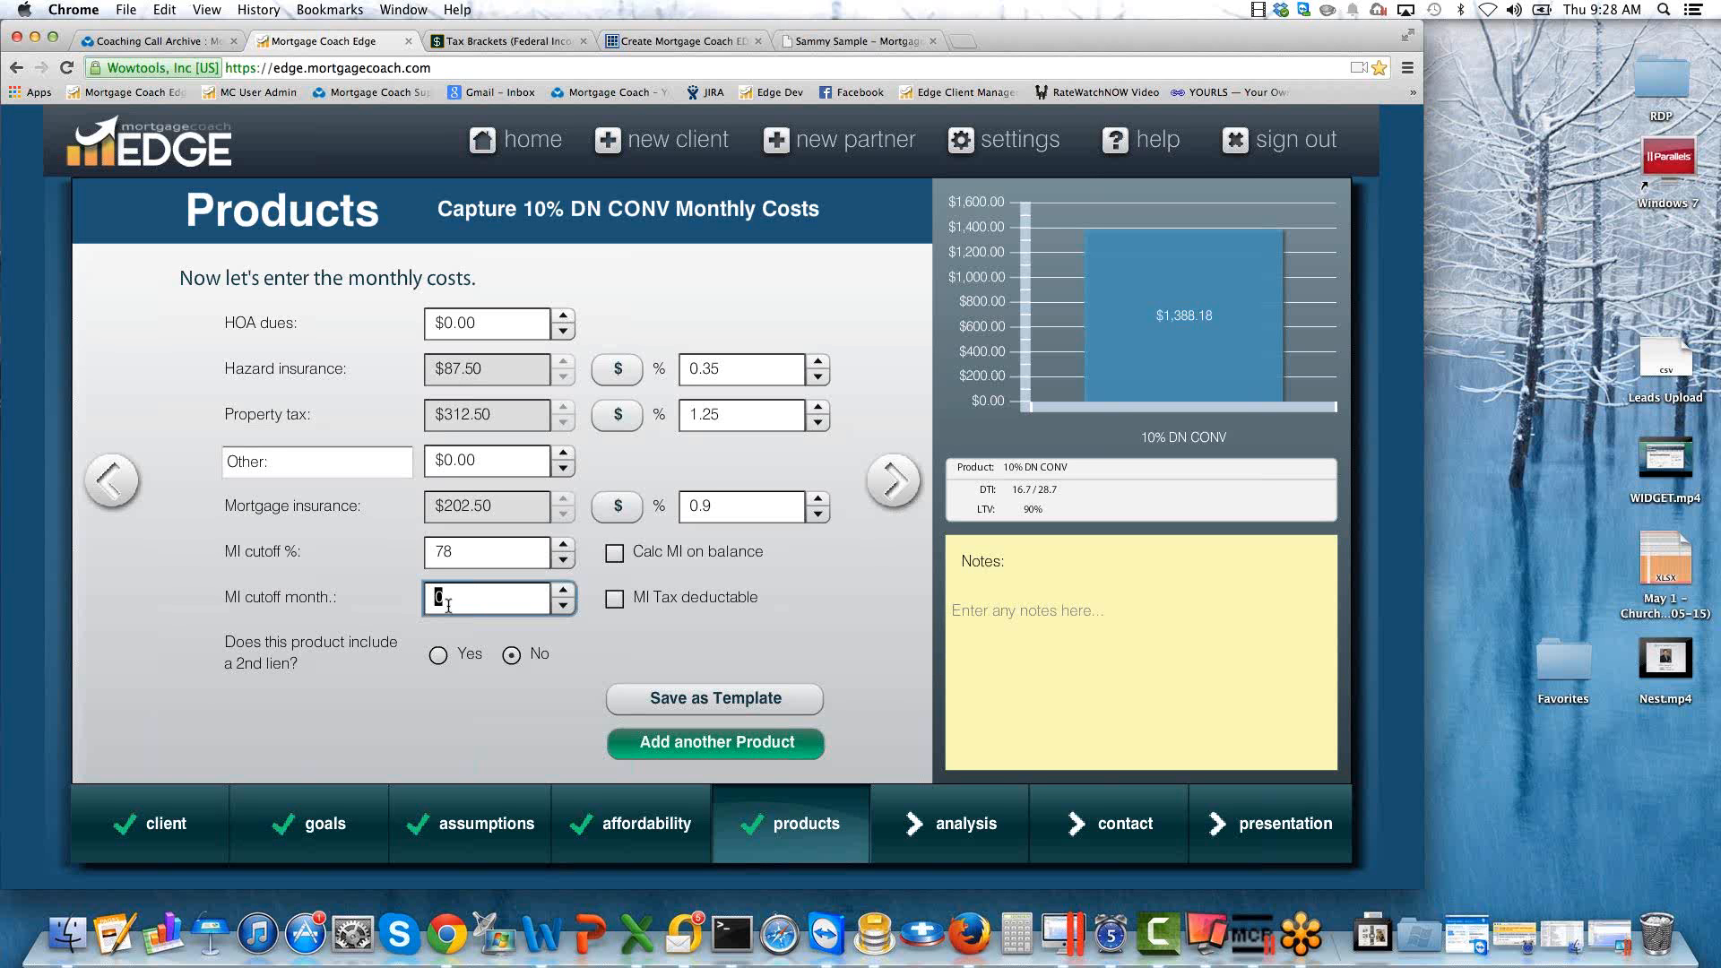
Finish the 10% DN CONV product's monthly costs and add another product to the presentation.
left_click(453, 549)
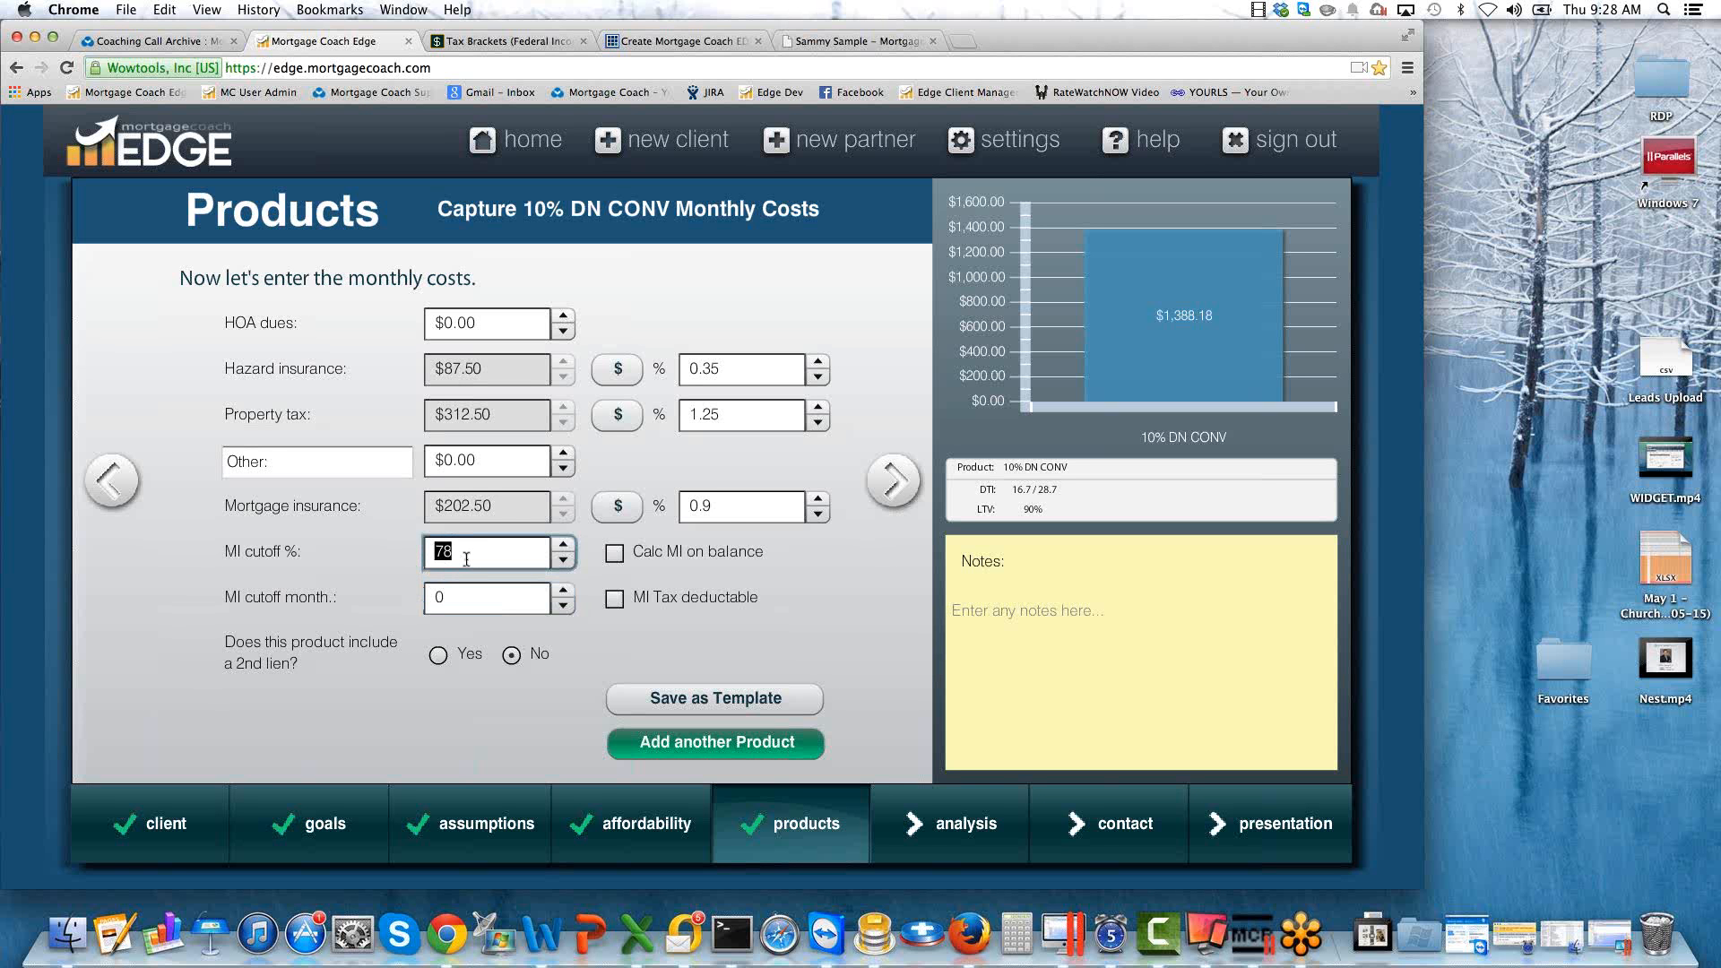
left_click(455, 596)
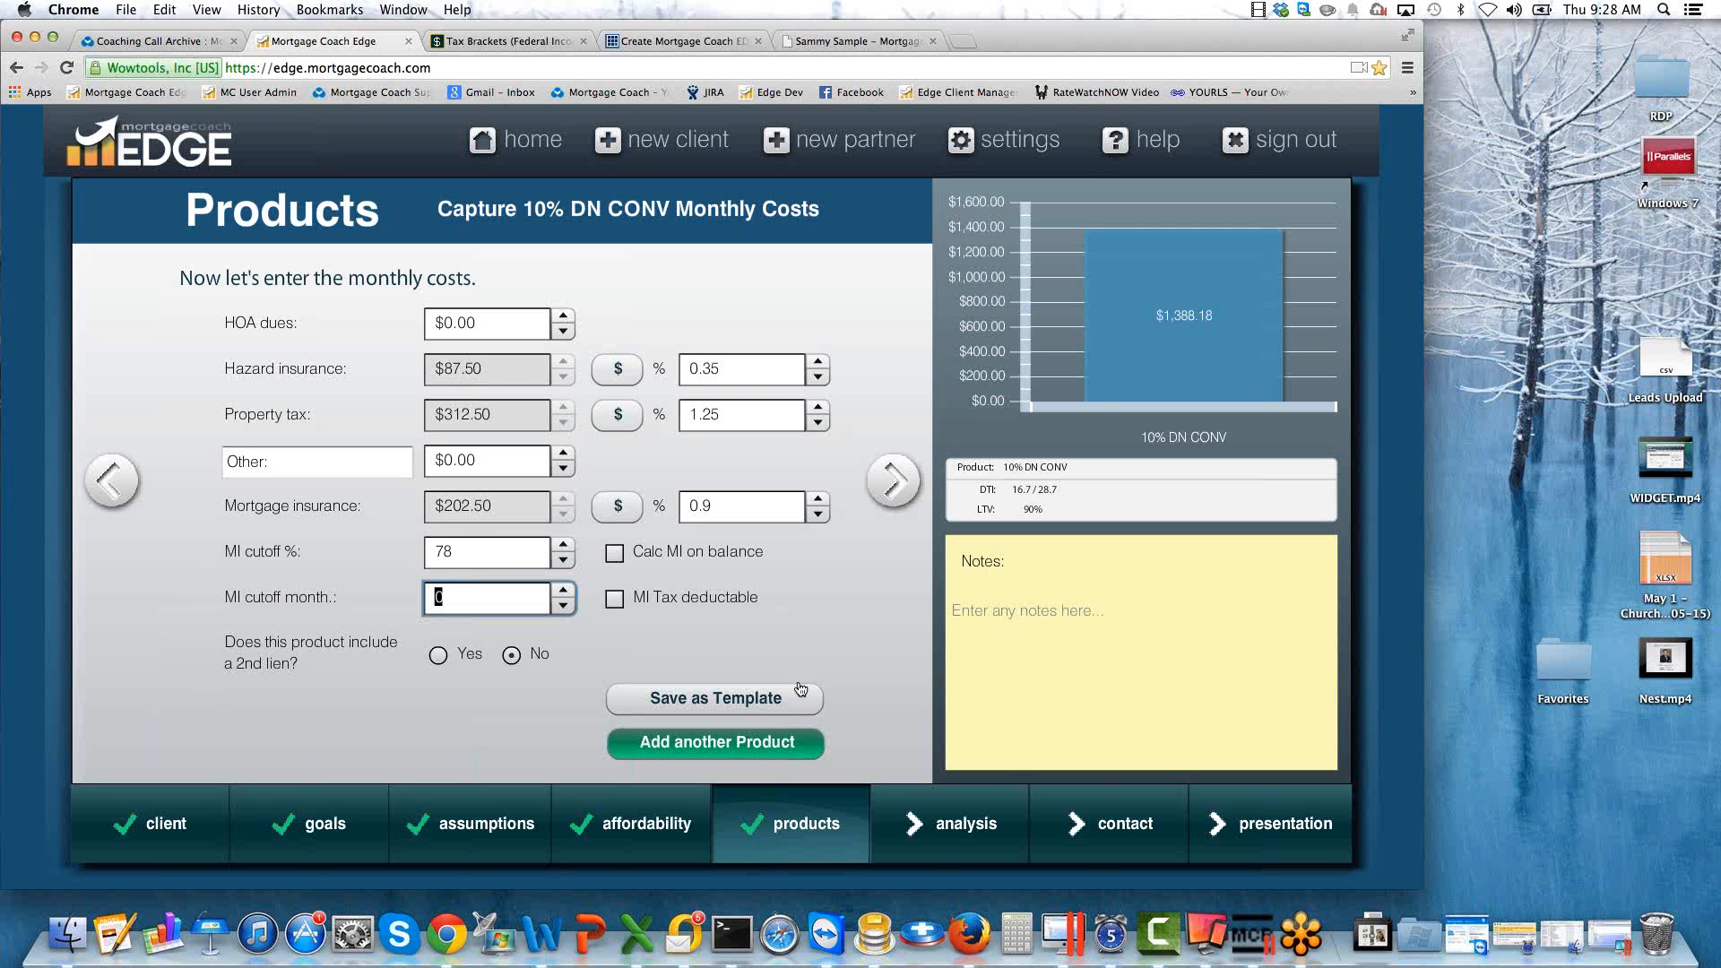
left_click(749, 741)
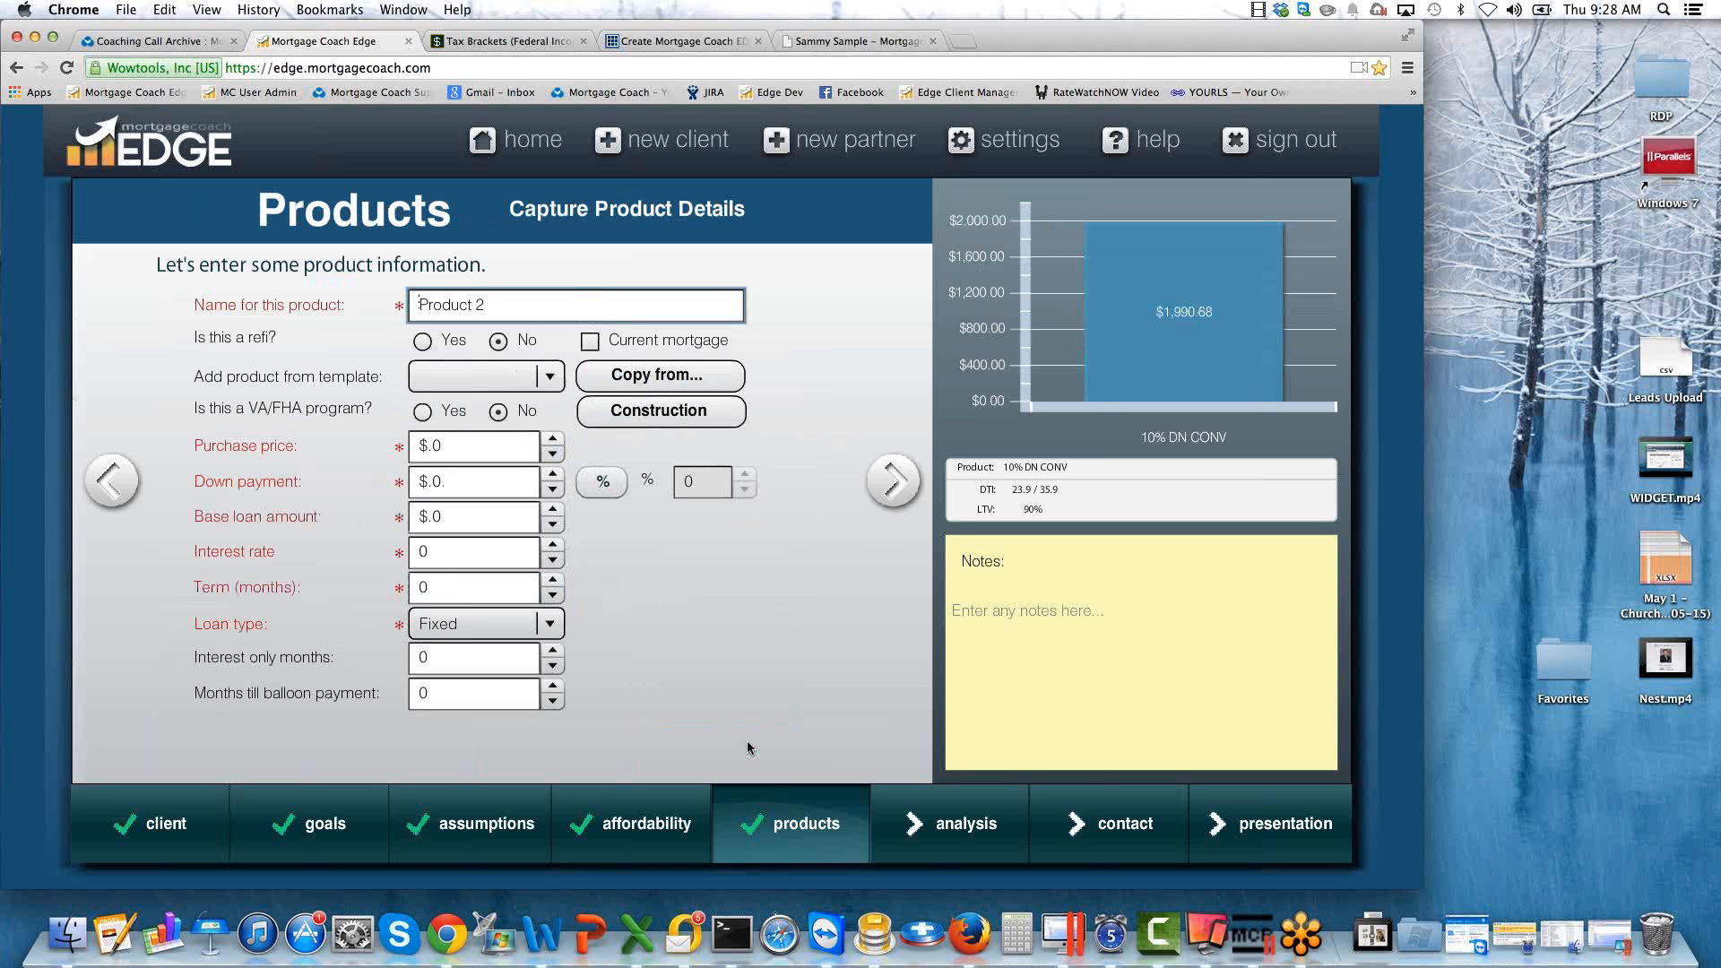
Reopen the first product, 10% DN CONV, and rename it 10% DN W/MI.
mouse_move(771, 817)
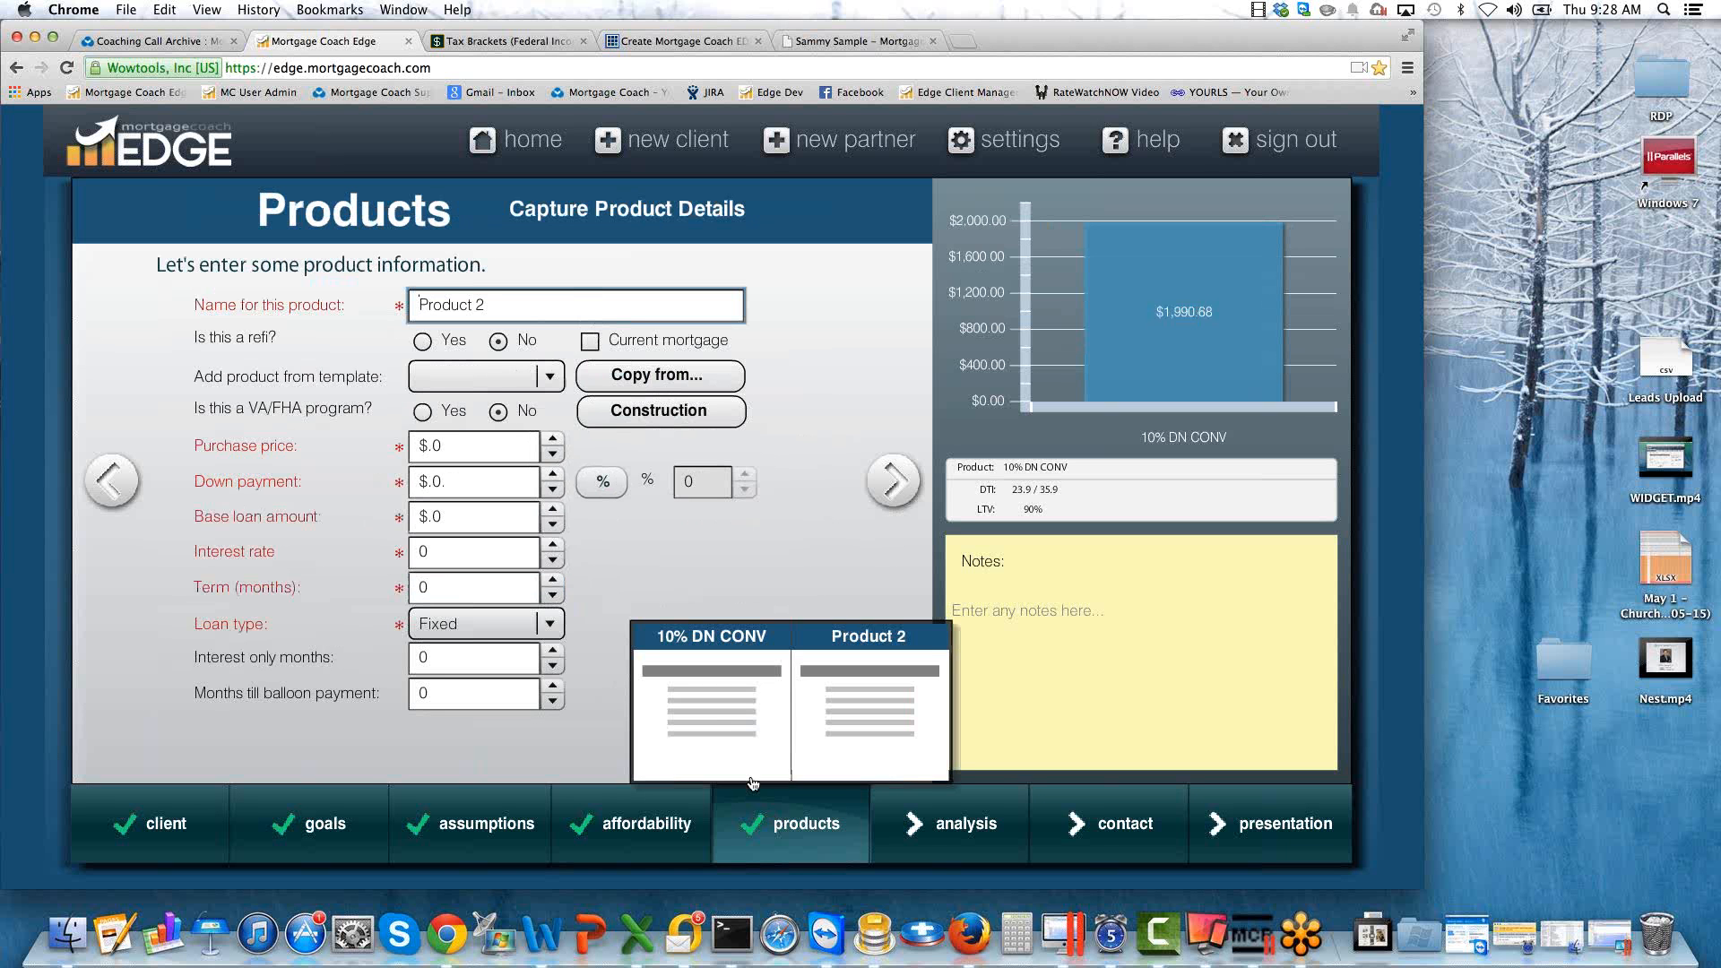
left_click(721, 722)
double_click(496, 305)
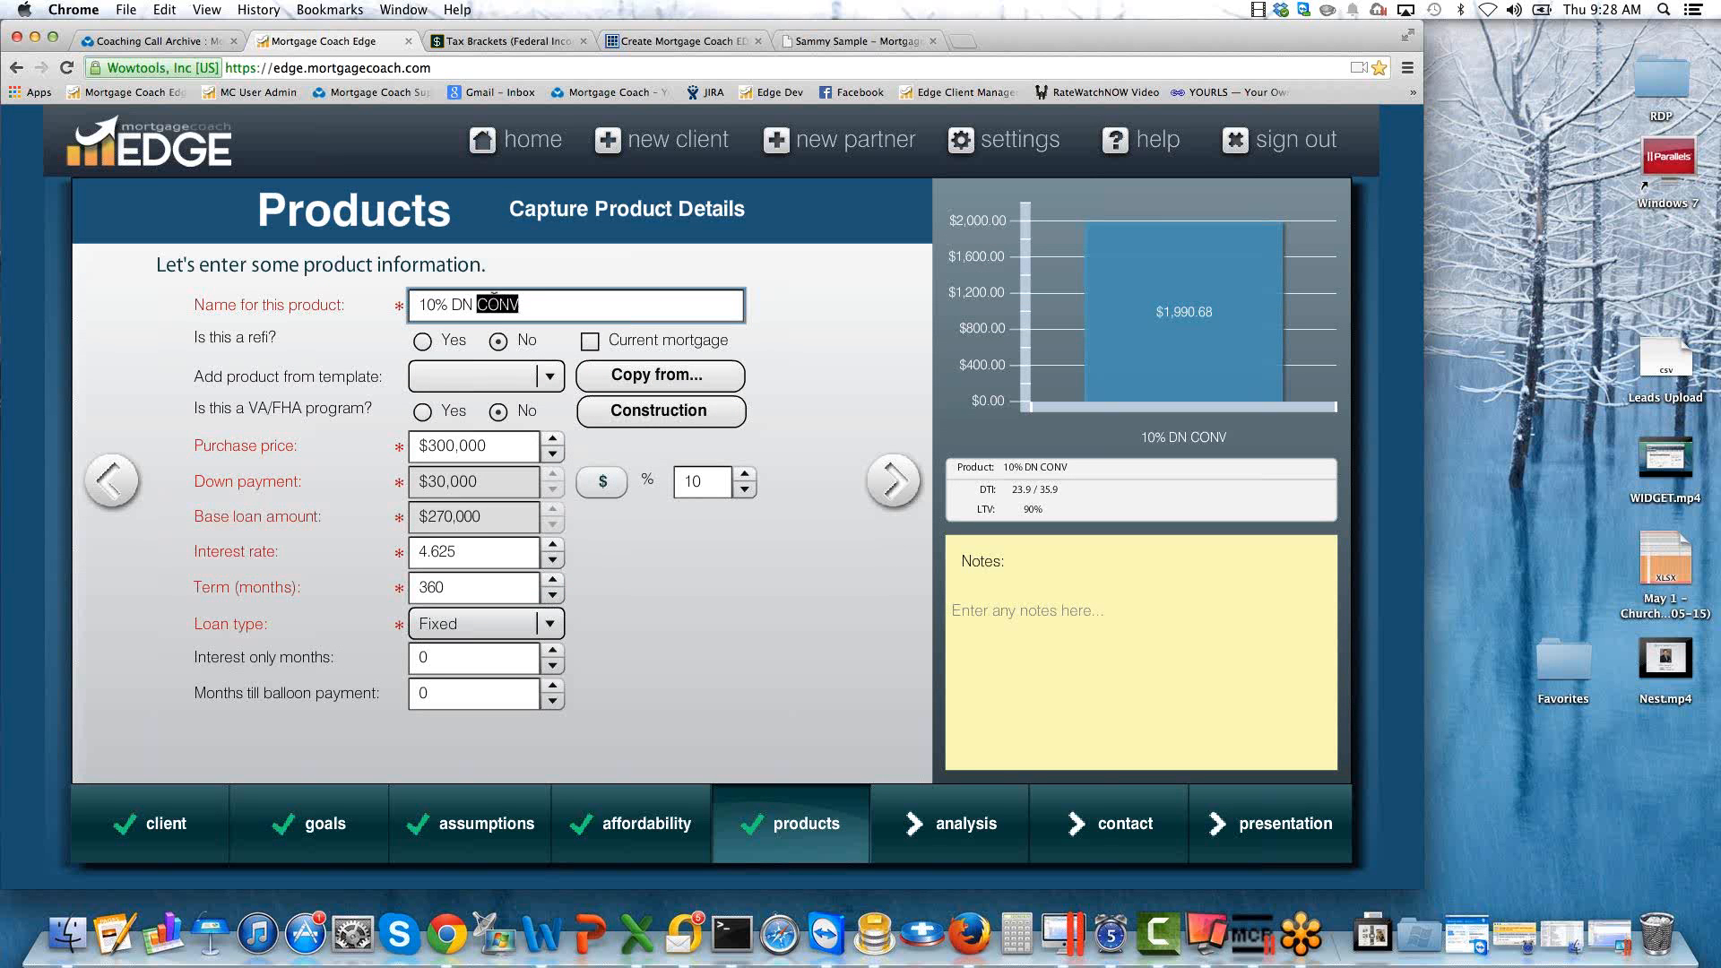
type("W/MI")
Return to the second product, name it 10% DN NO MI and copy its details from the 10% DN W/MI product.
left_click(890, 481)
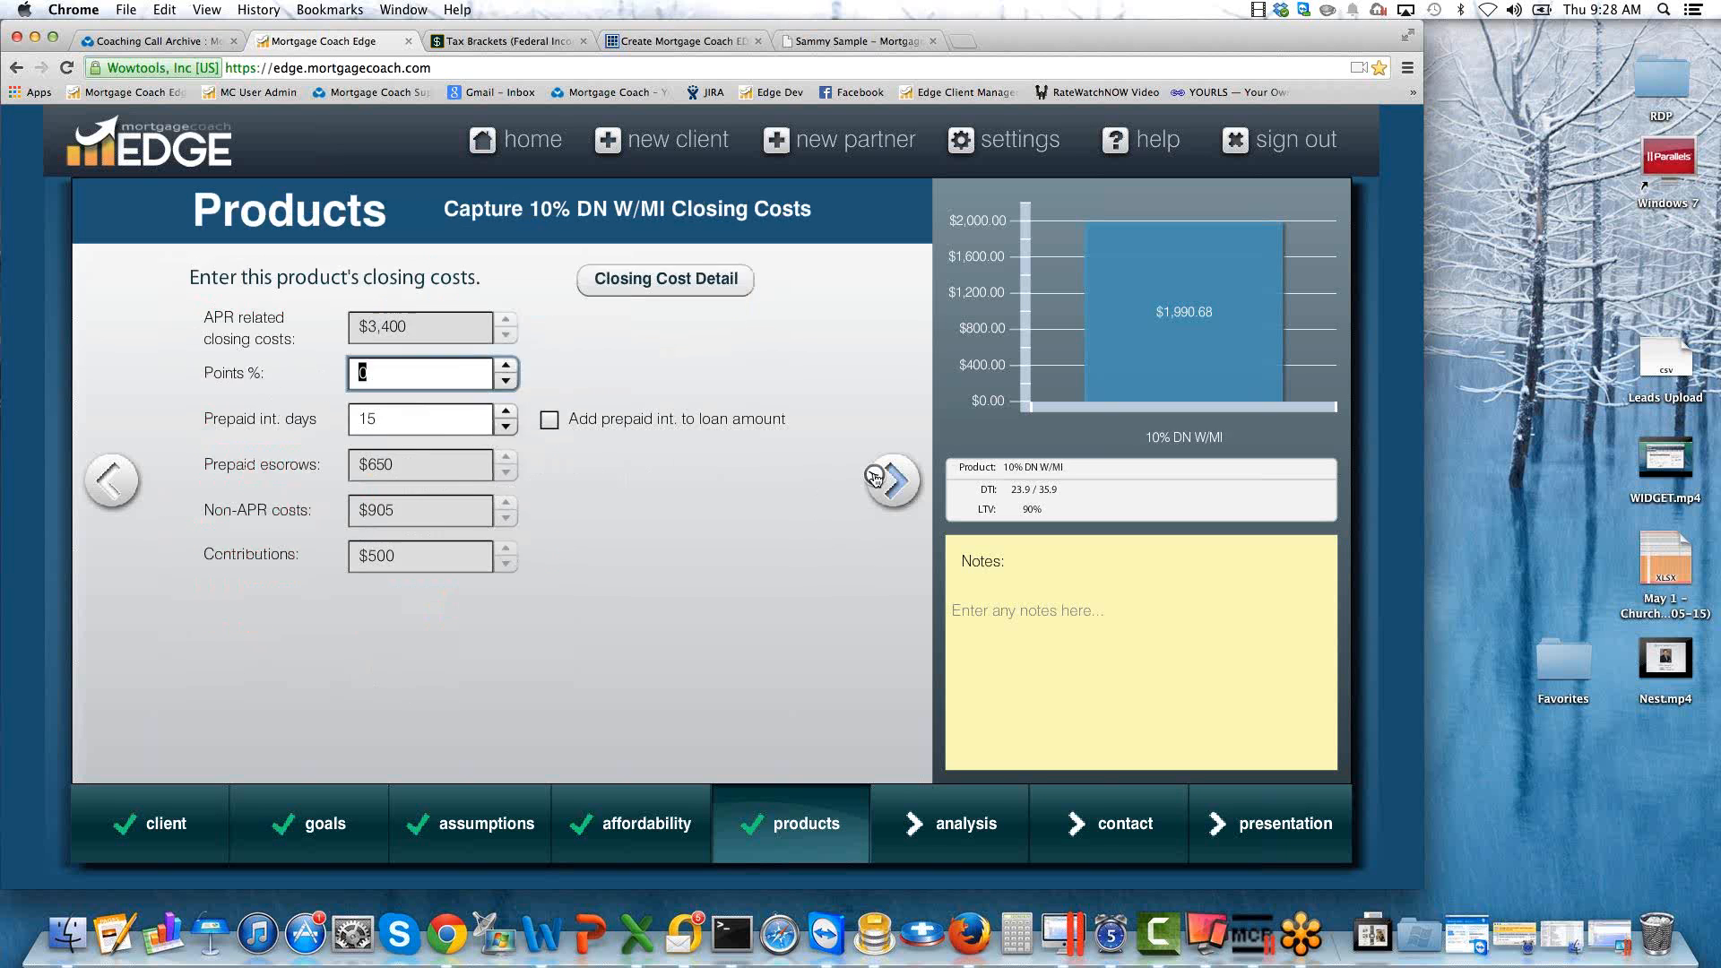
left_click(882, 482)
left_click(876, 481)
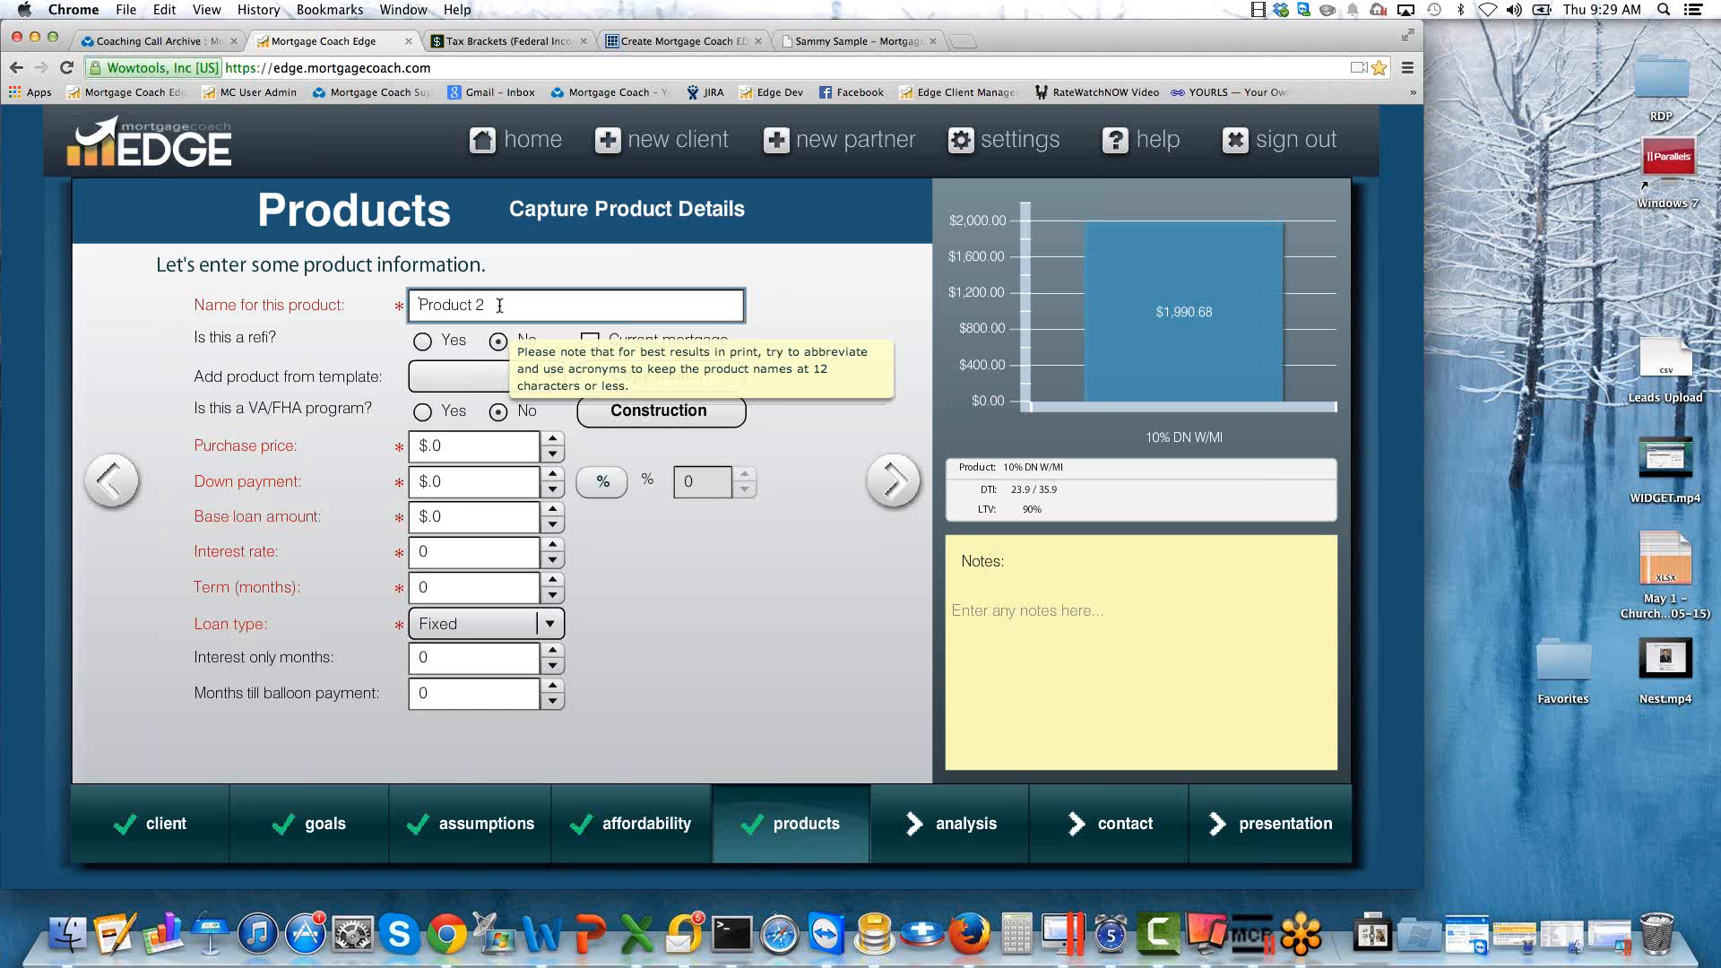
left_click_drag(499, 306, 392, 294)
type("10%")
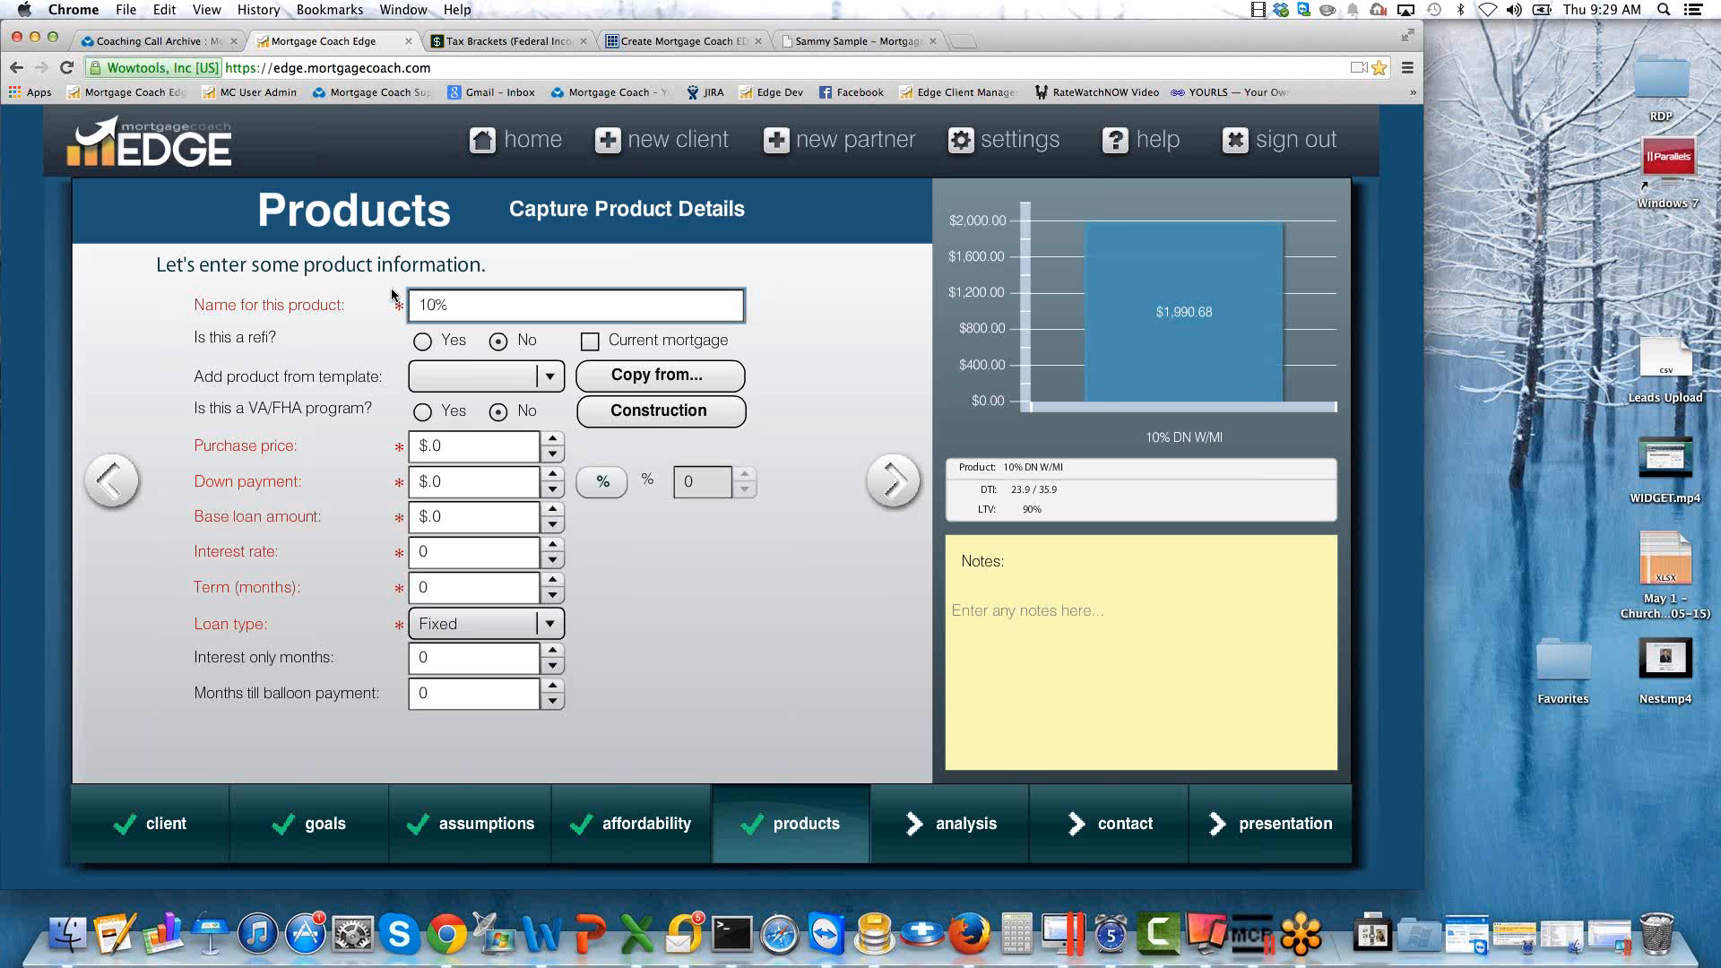
type(" DN NO MI")
key("Tab")
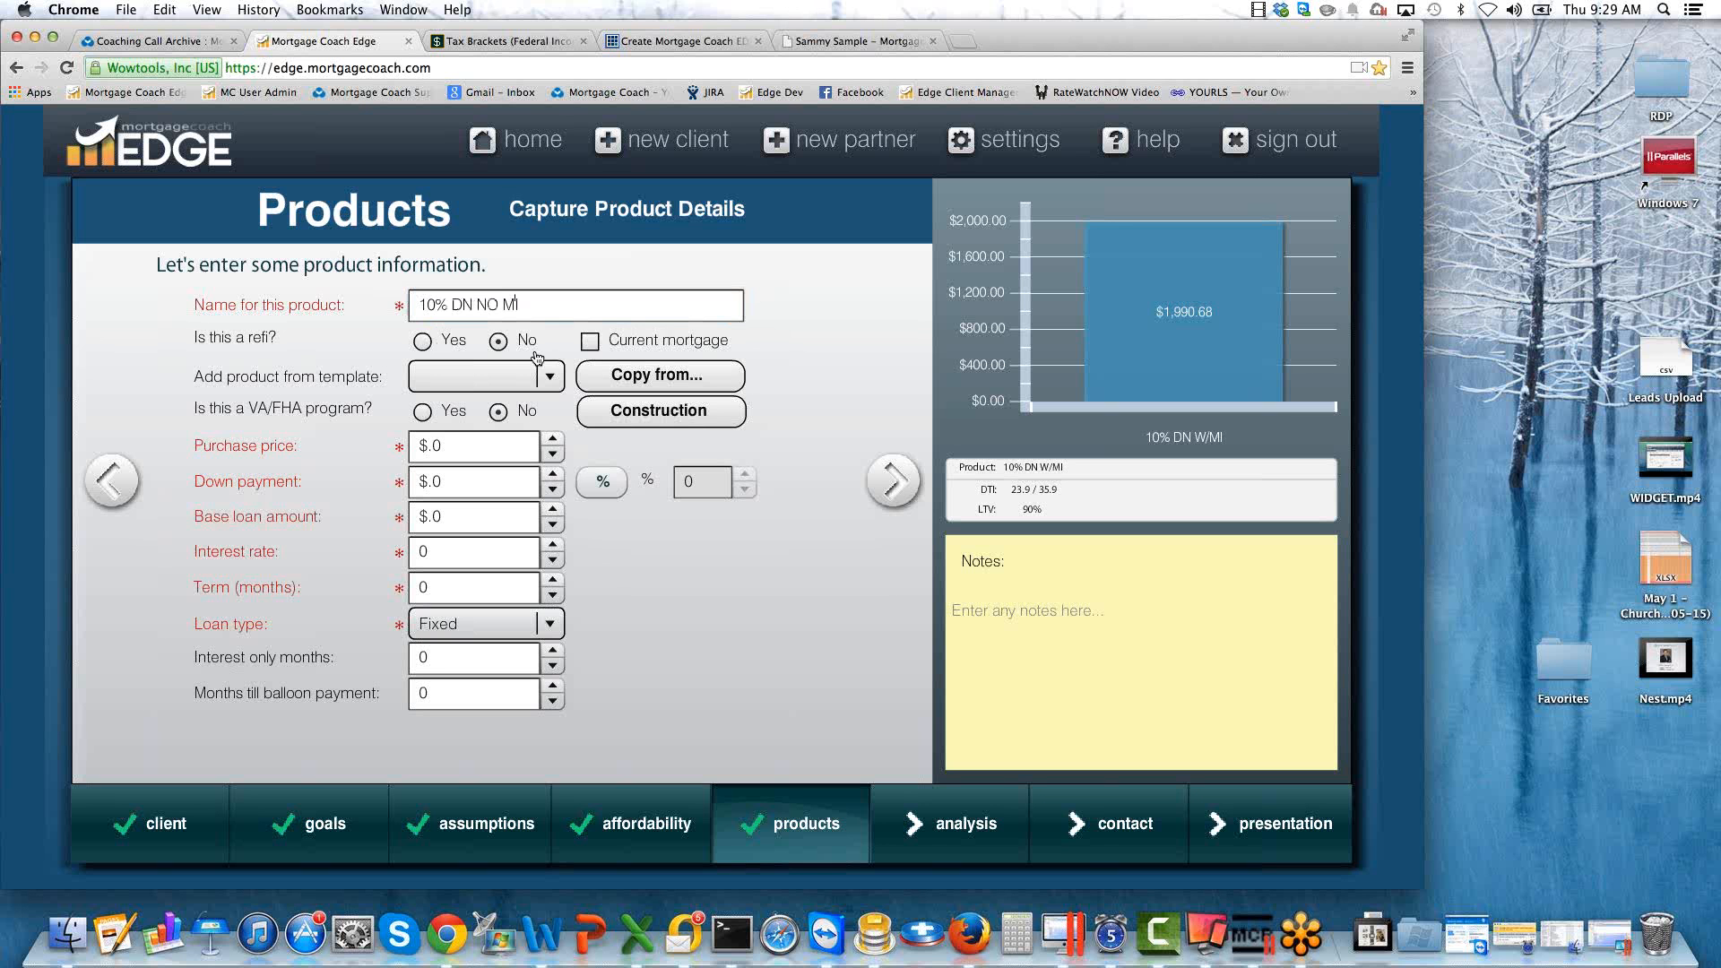
left_click(676, 373)
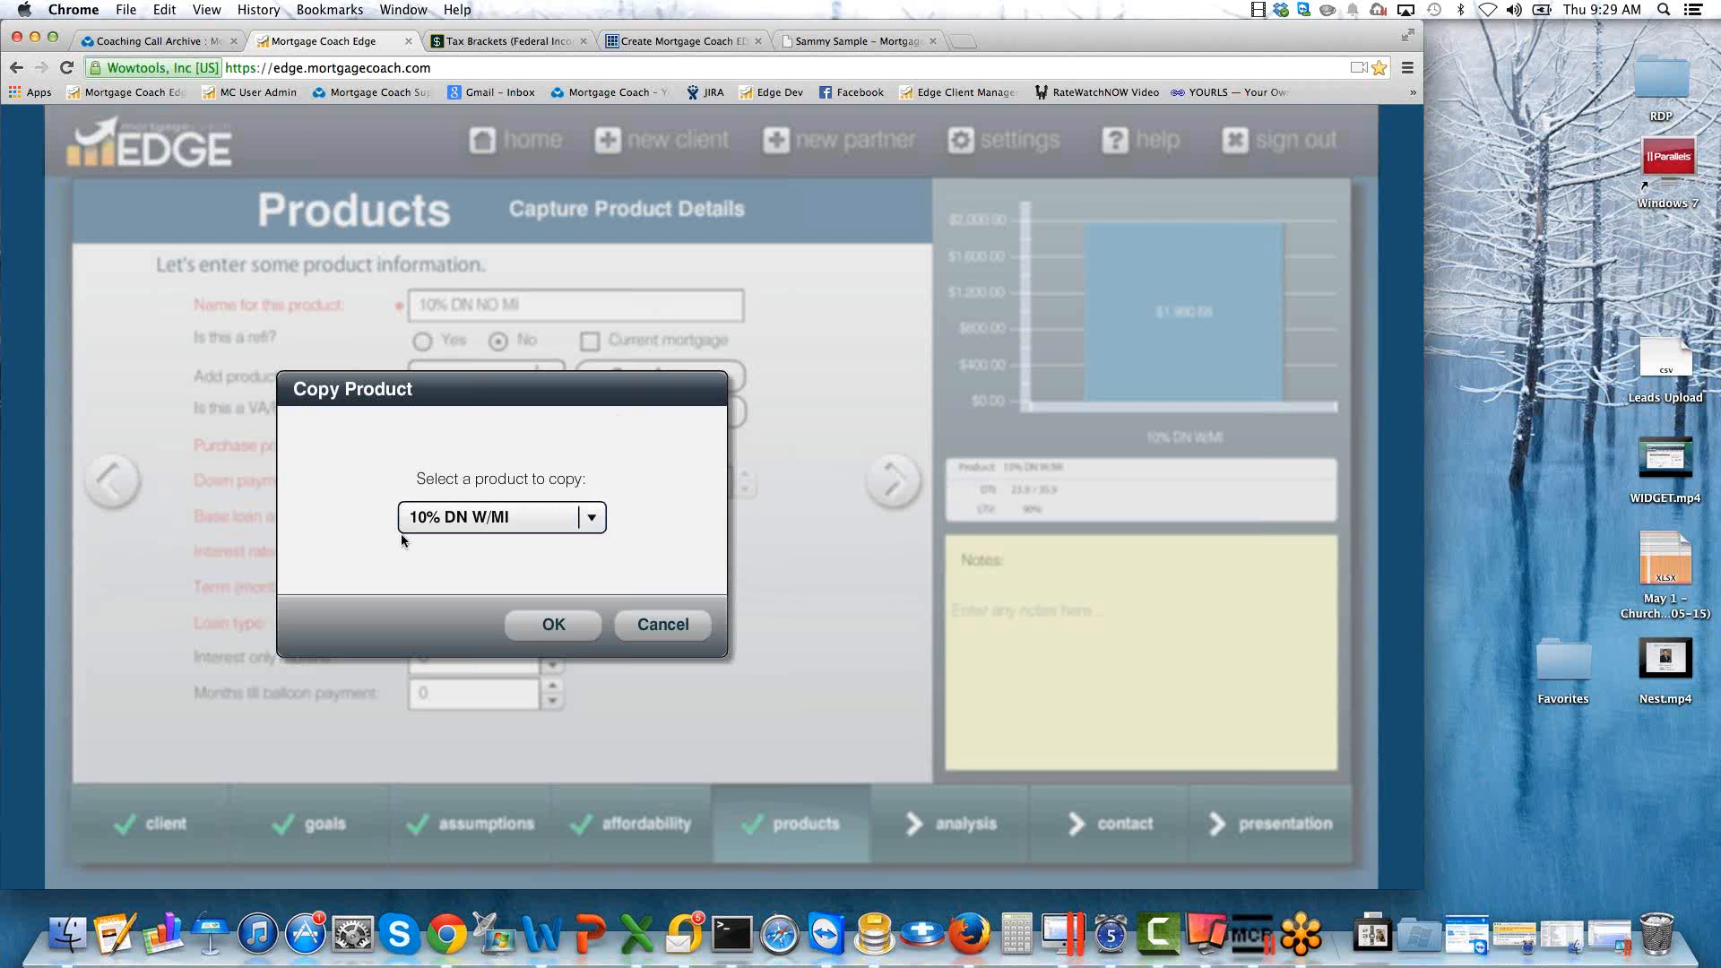
left_click(560, 625)
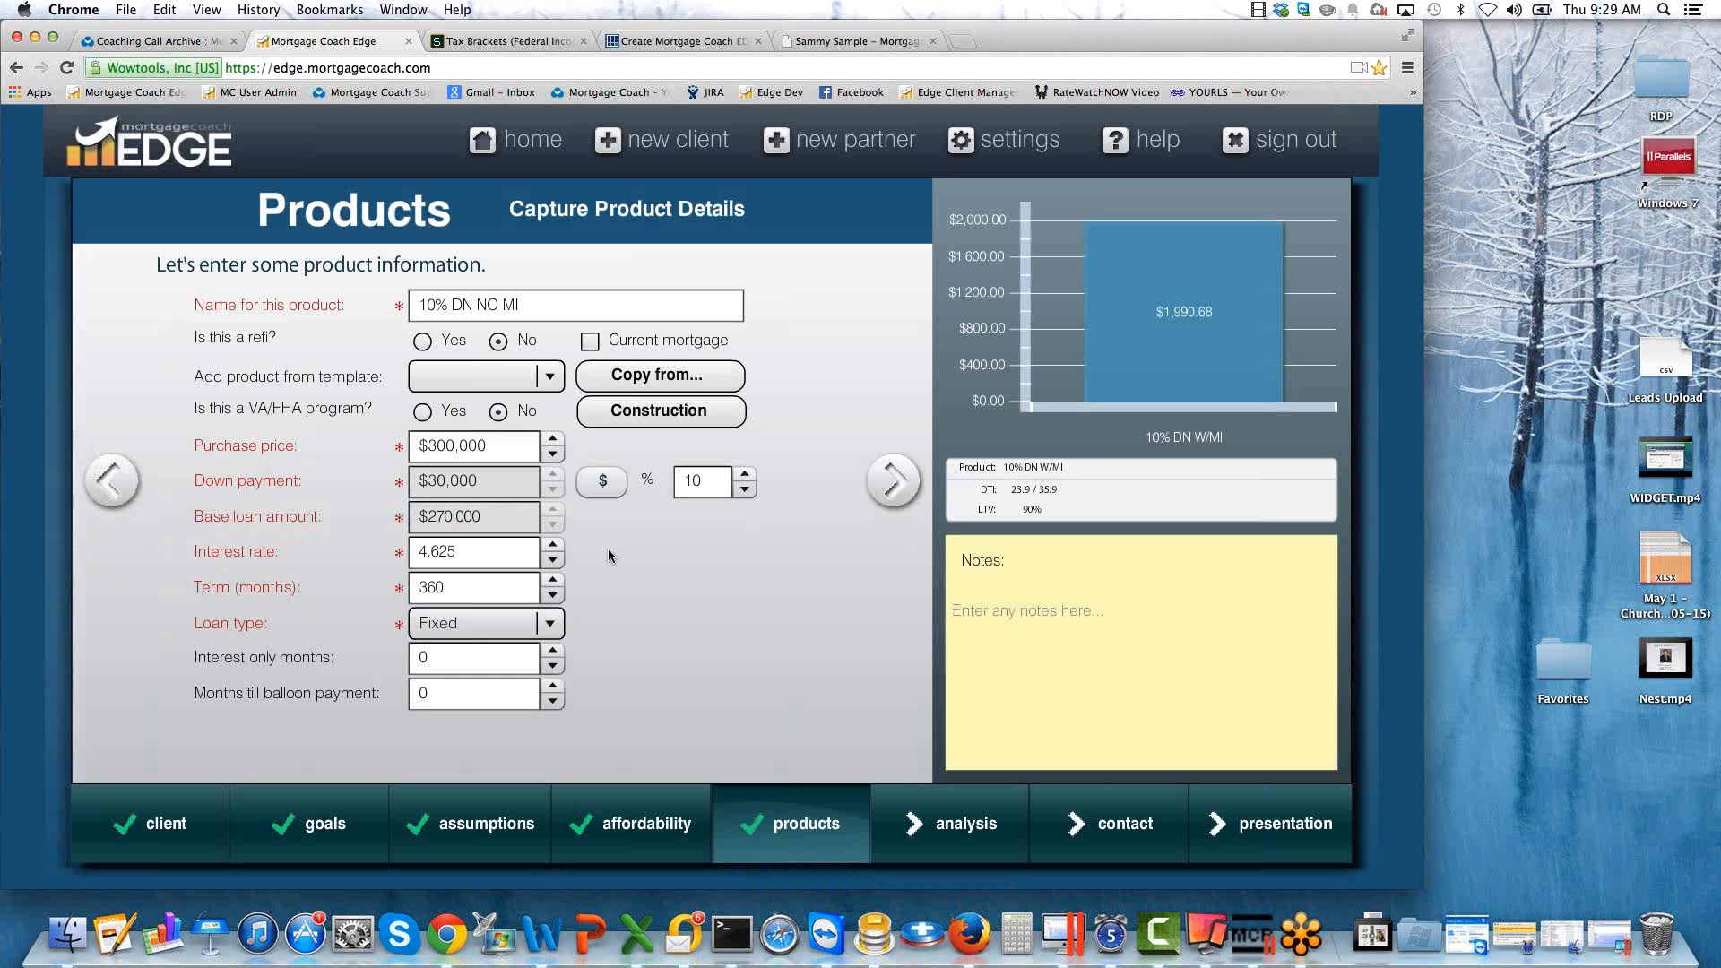
Set the interest rate of the 10% DN NO MI product to 5.
left_click_drag(461, 552, 418, 557)
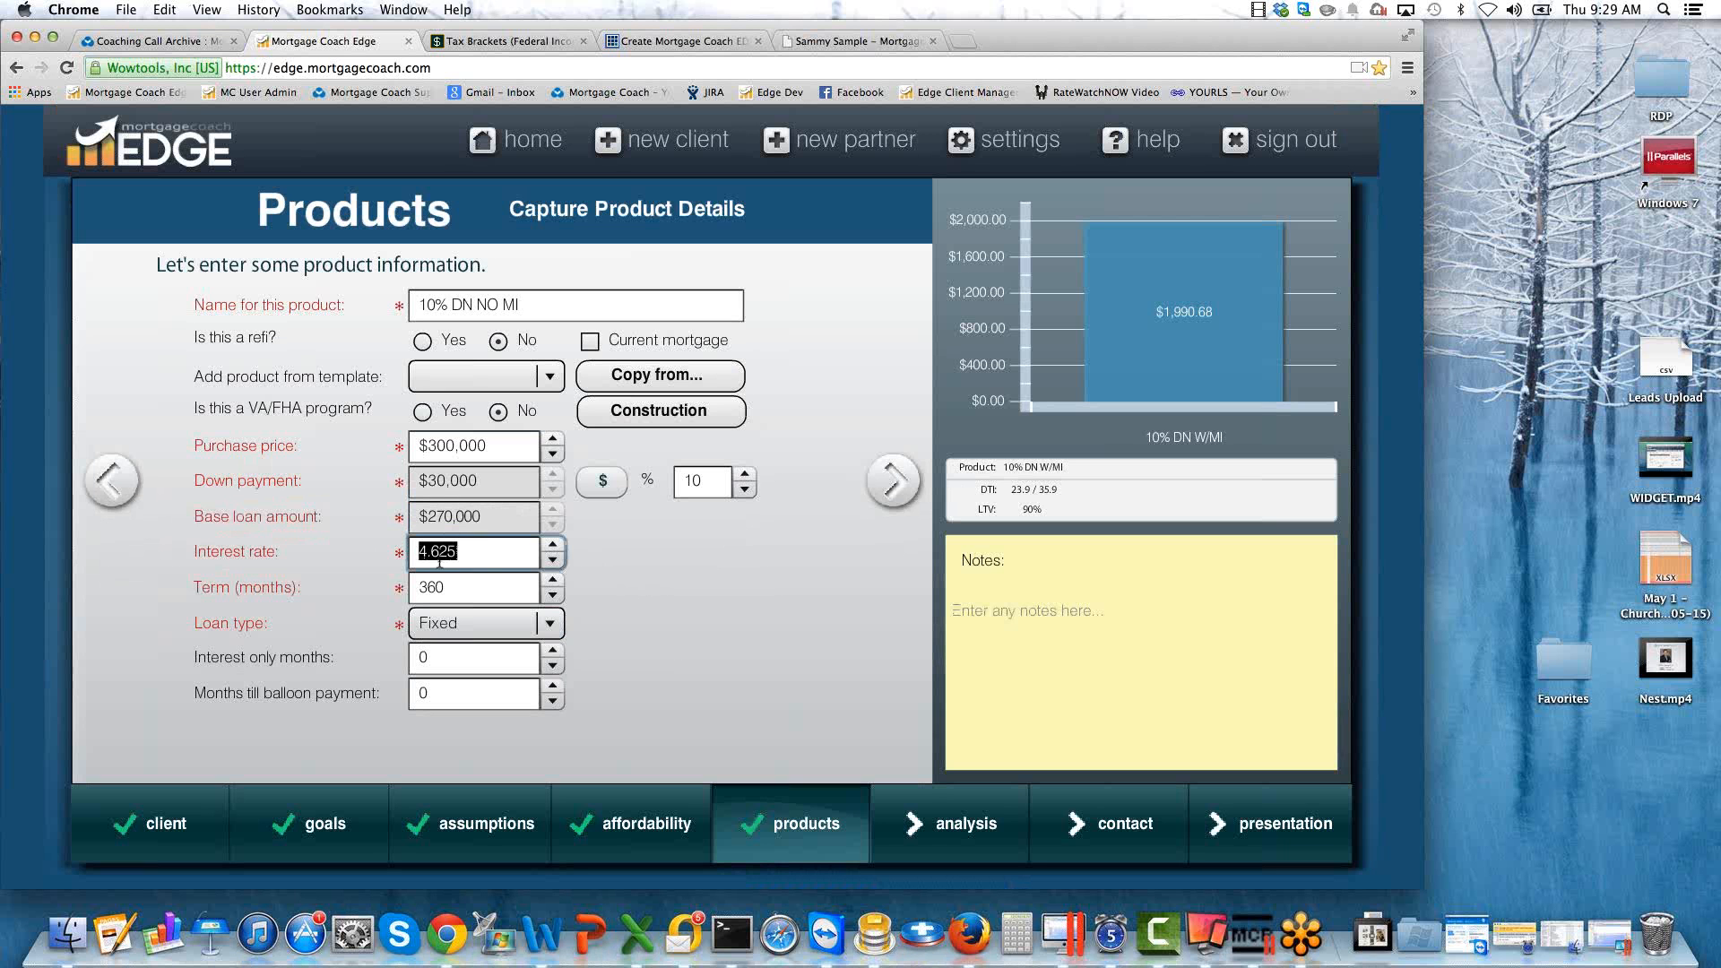
left_click(486, 551)
left_click_drag(458, 550, 431, 551)
key("BackSpace")
key("BackSpace")
key("BackSpace")
type("5")
key("Tab")
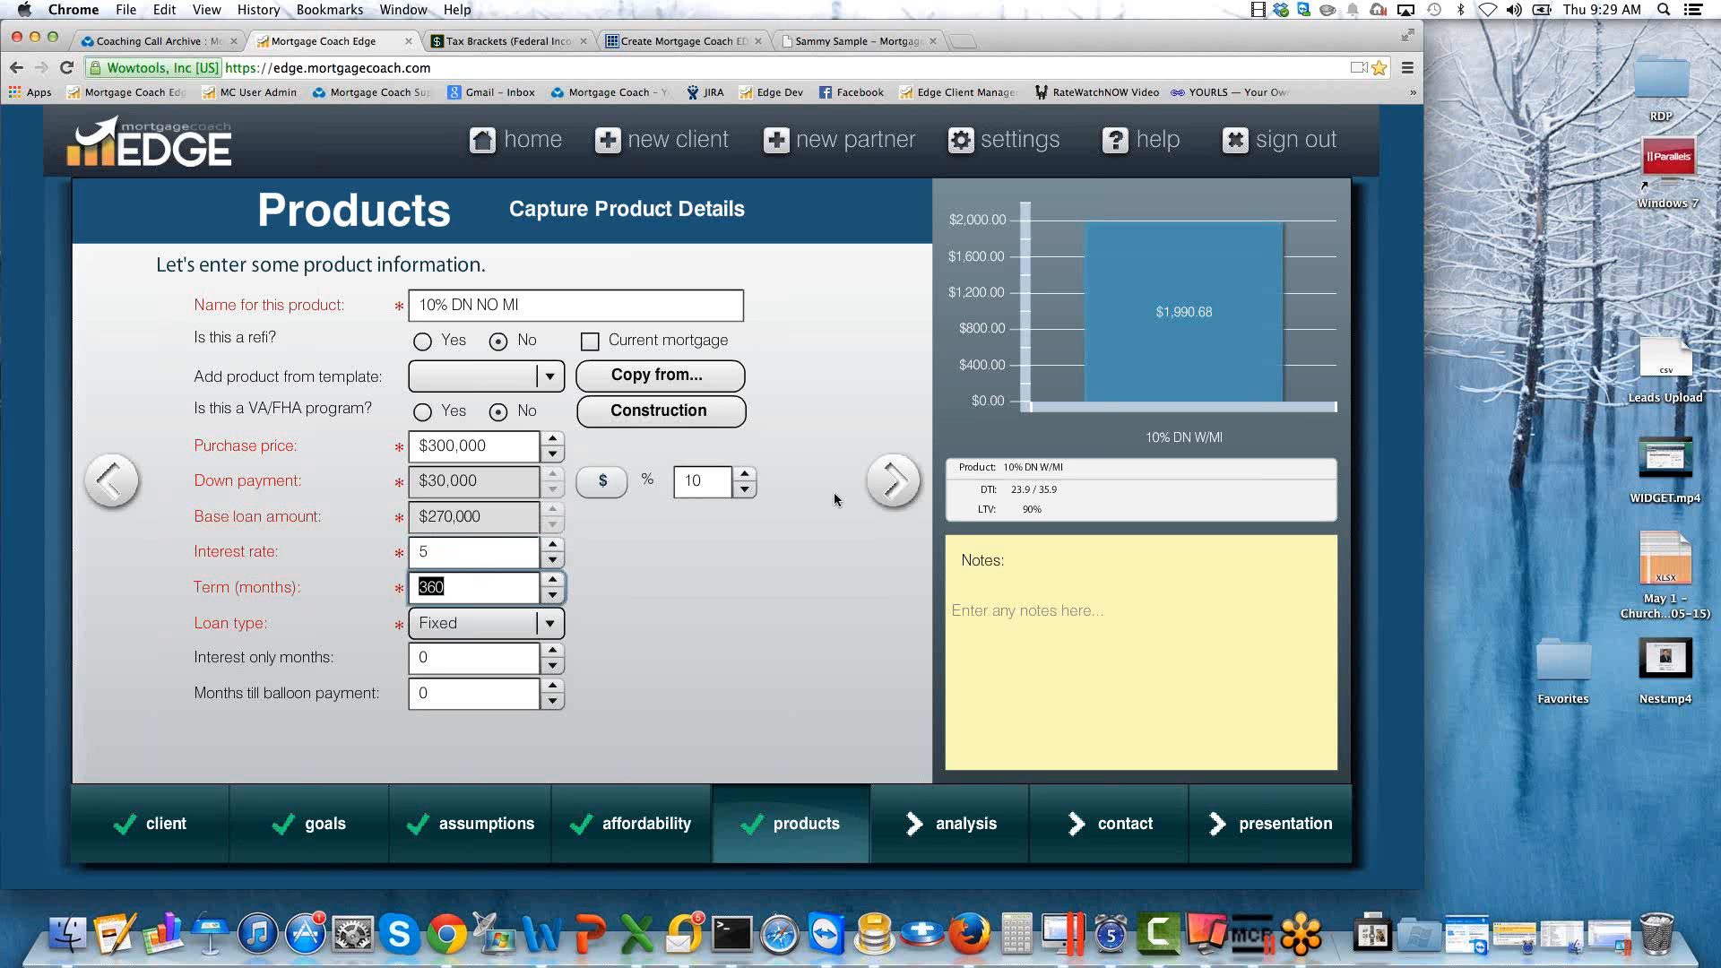
In the 10% DN NO MI product's closing cost details, add a custom fee named LENDER CREDIT FOR MI, calculated on the loan amount.
left_click(893, 483)
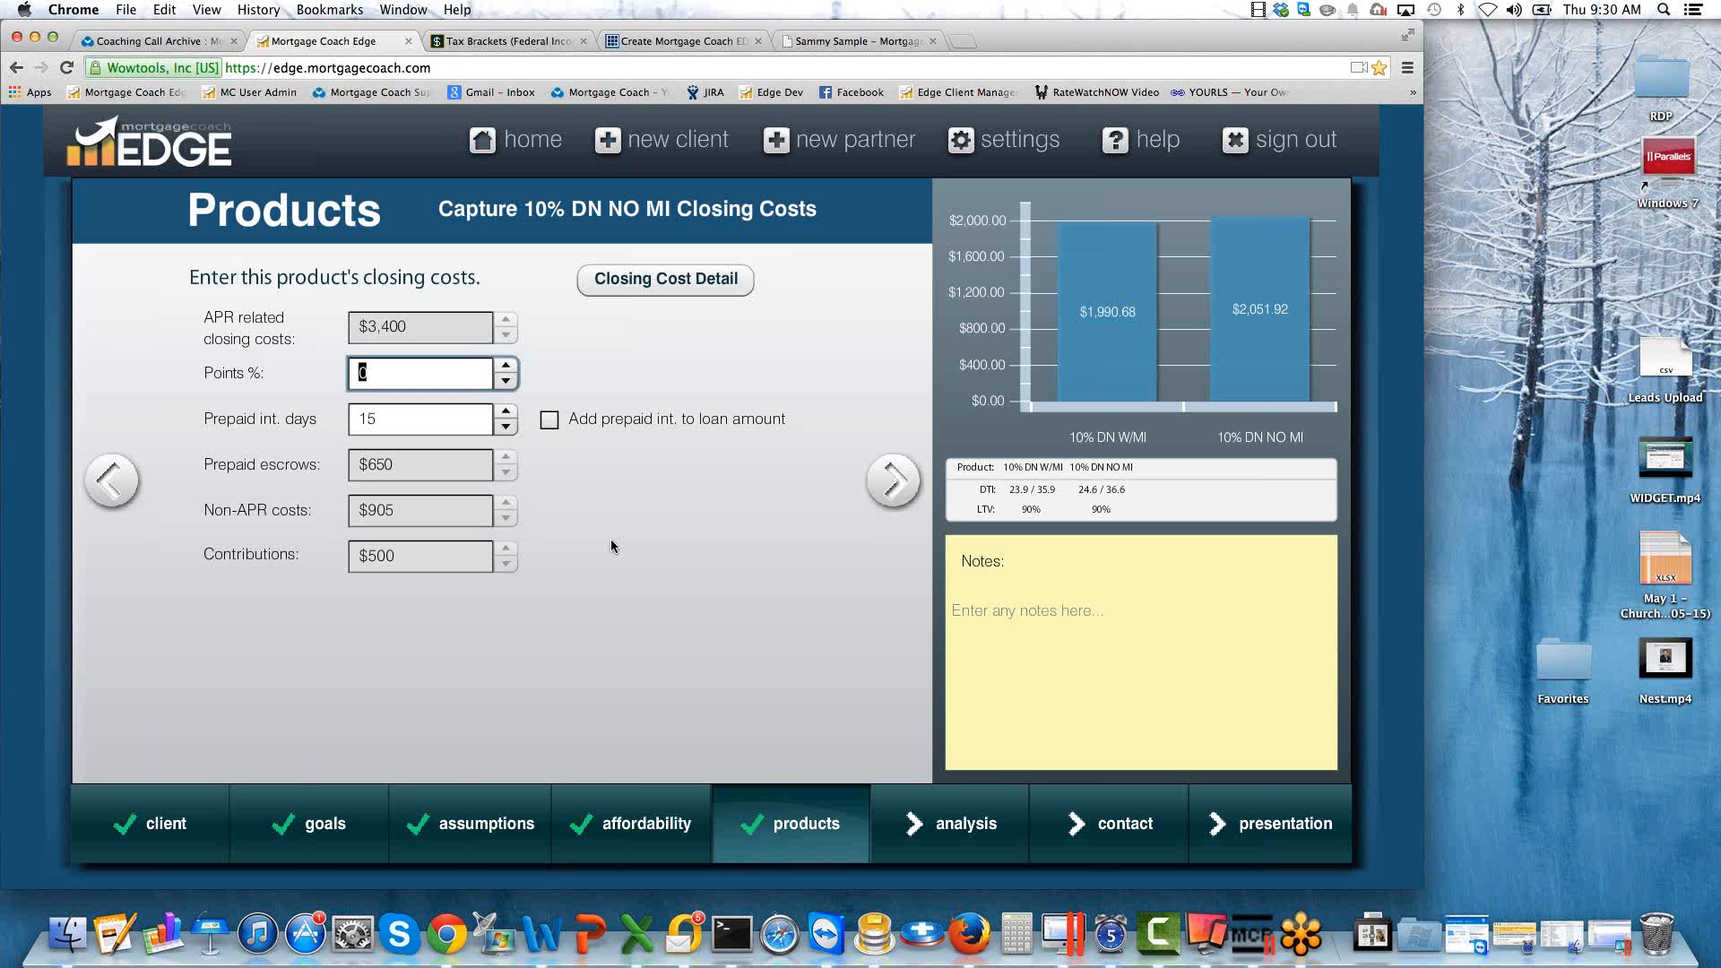
left_click(665, 280)
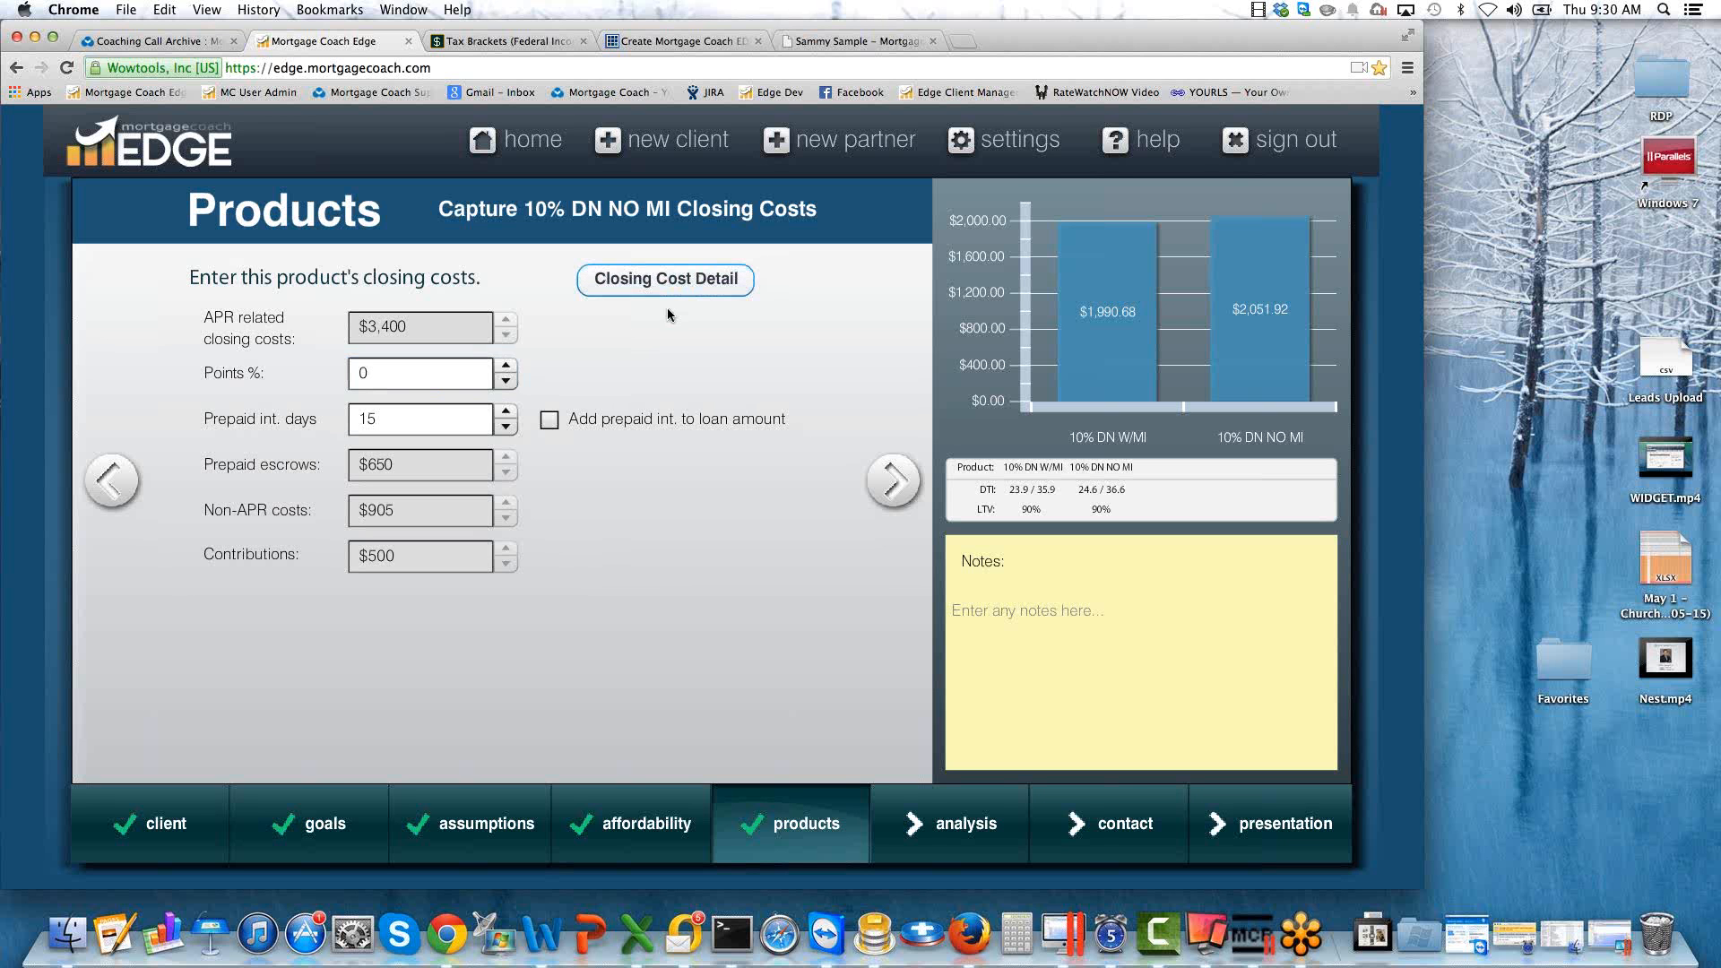
scroll(1248, 521, "down", 1)
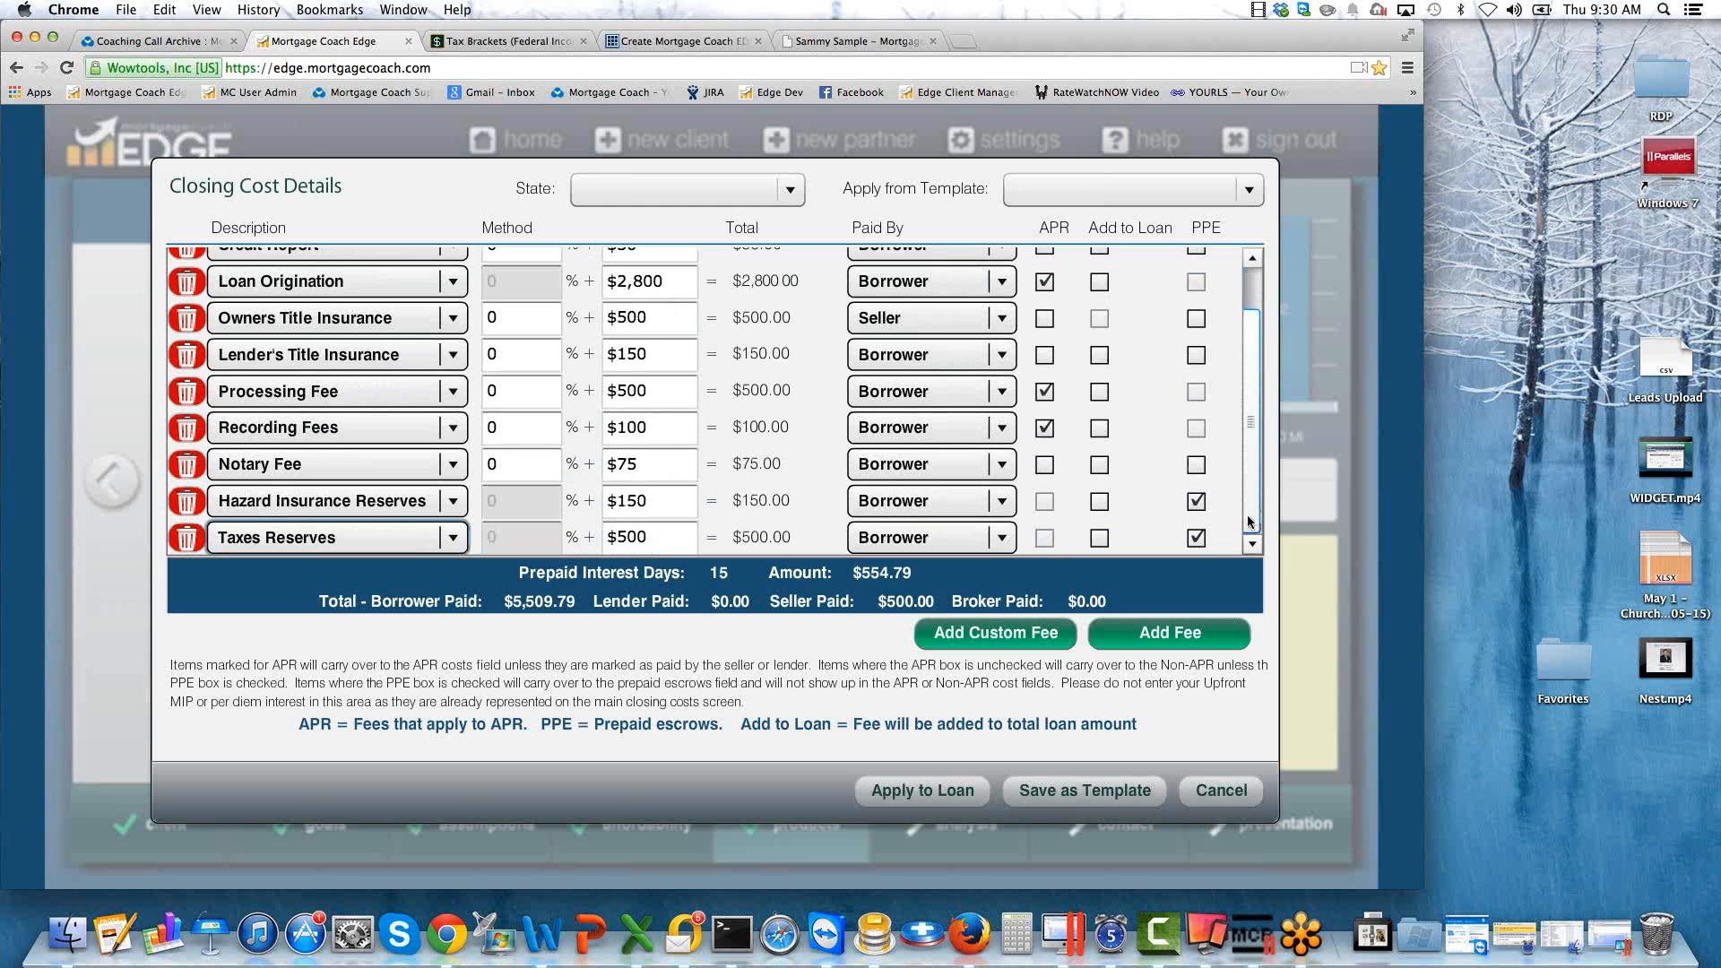
left_click(992, 633)
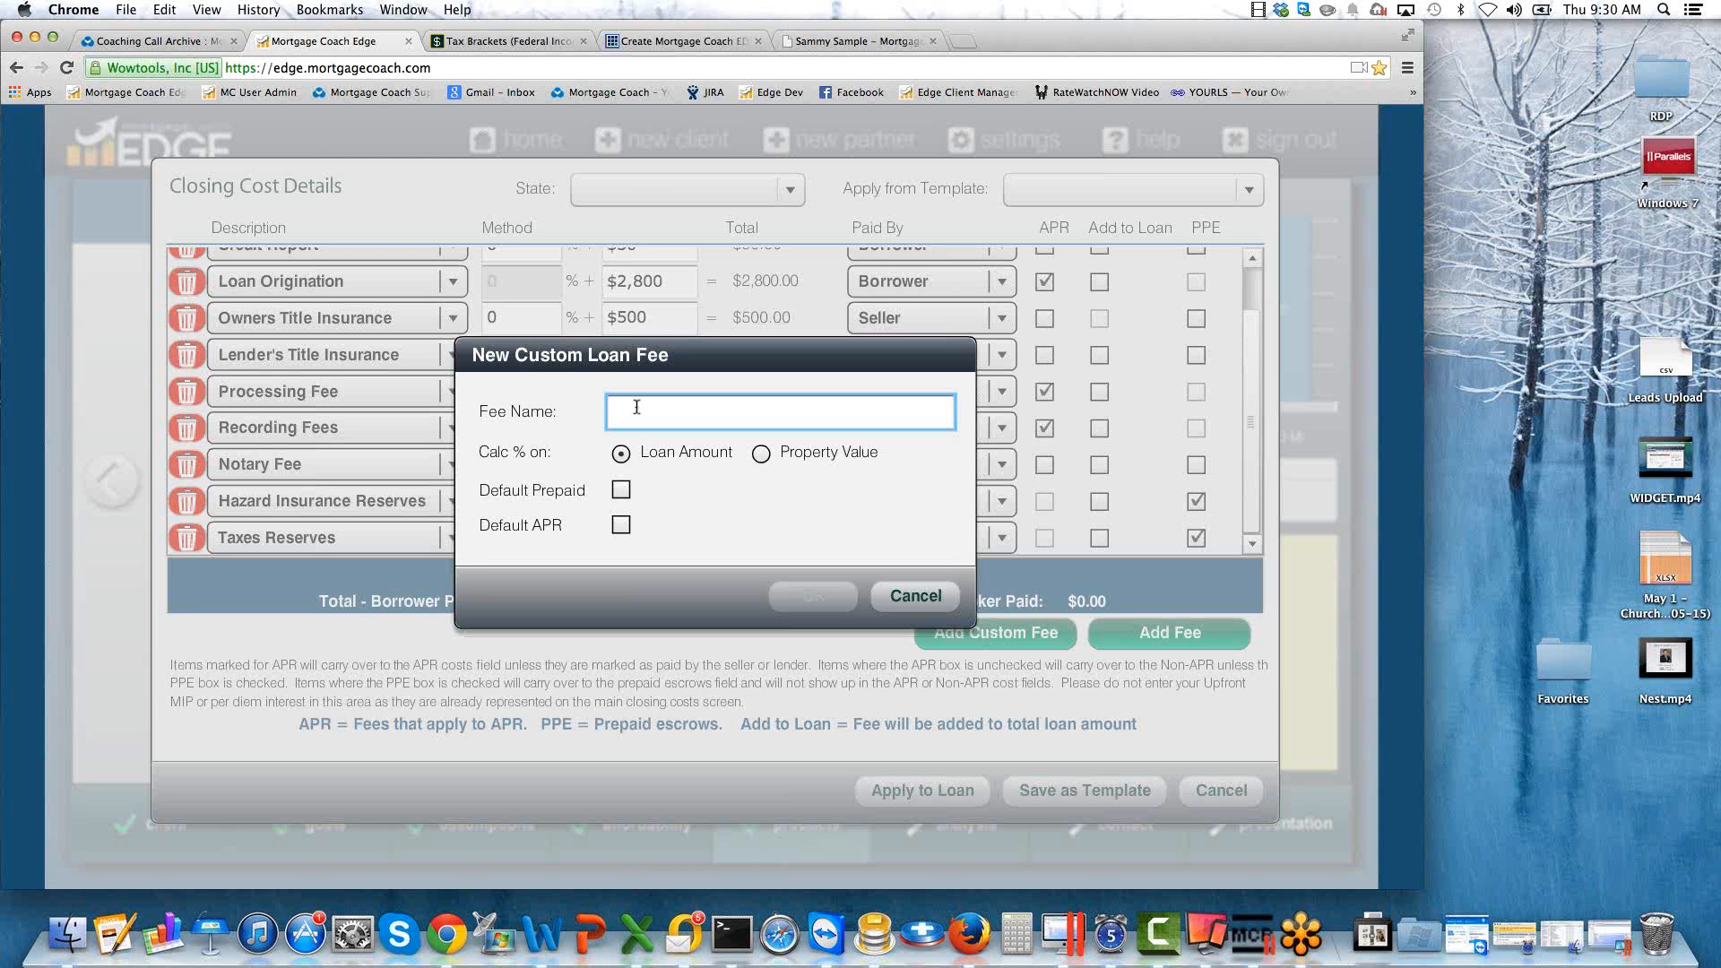
type("L")
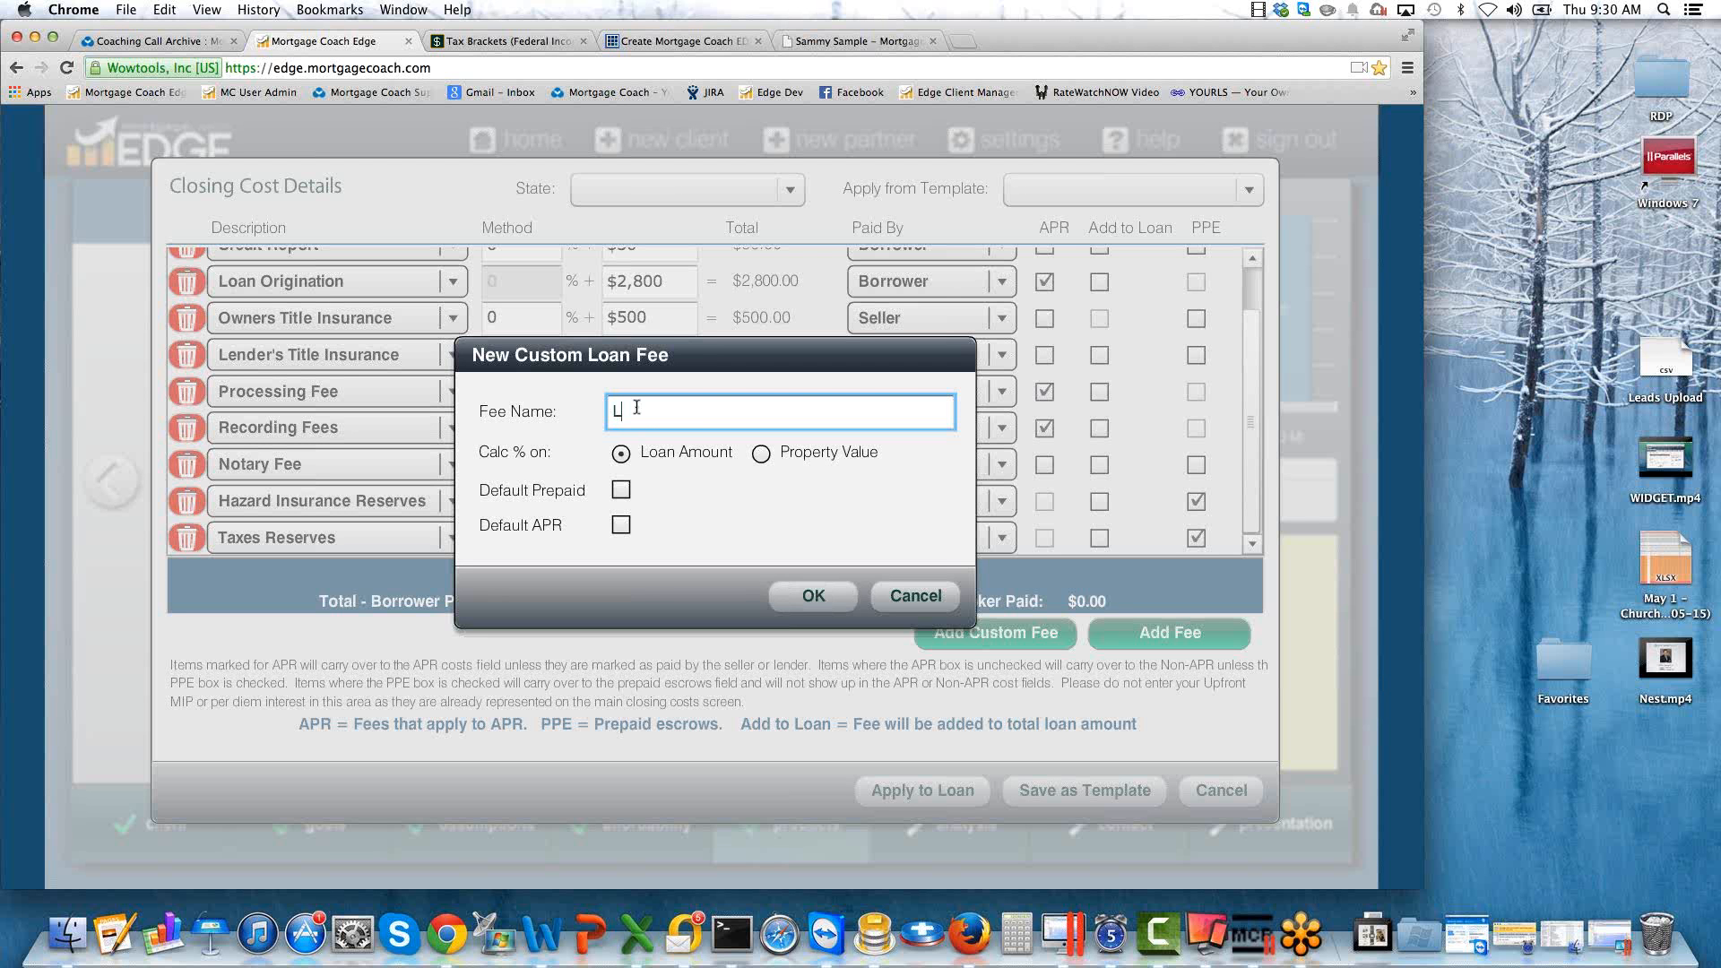
type("ENDER CREDIT FOR MI")
left_click(814, 596)
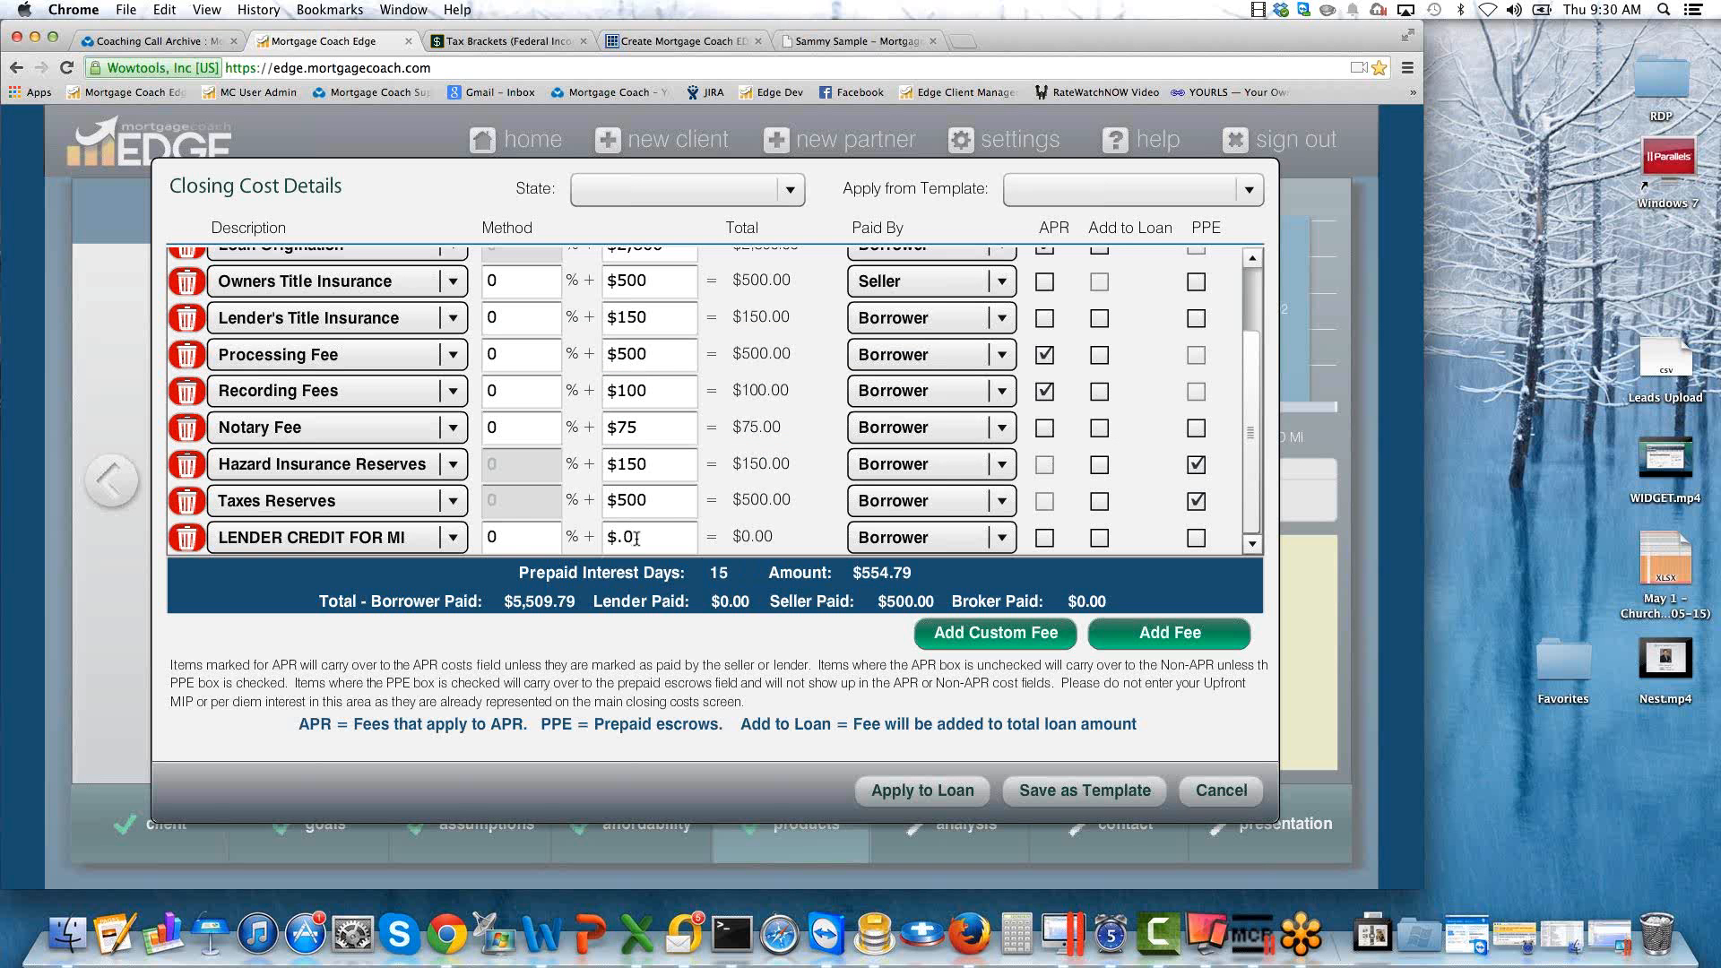
Set the LENDER CREDIT FOR MI fee to 1% paid by the Lender, and apply the closing costs to the loan.
left_click(633, 538)
left_click(517, 537)
type("1")
key("Tab")
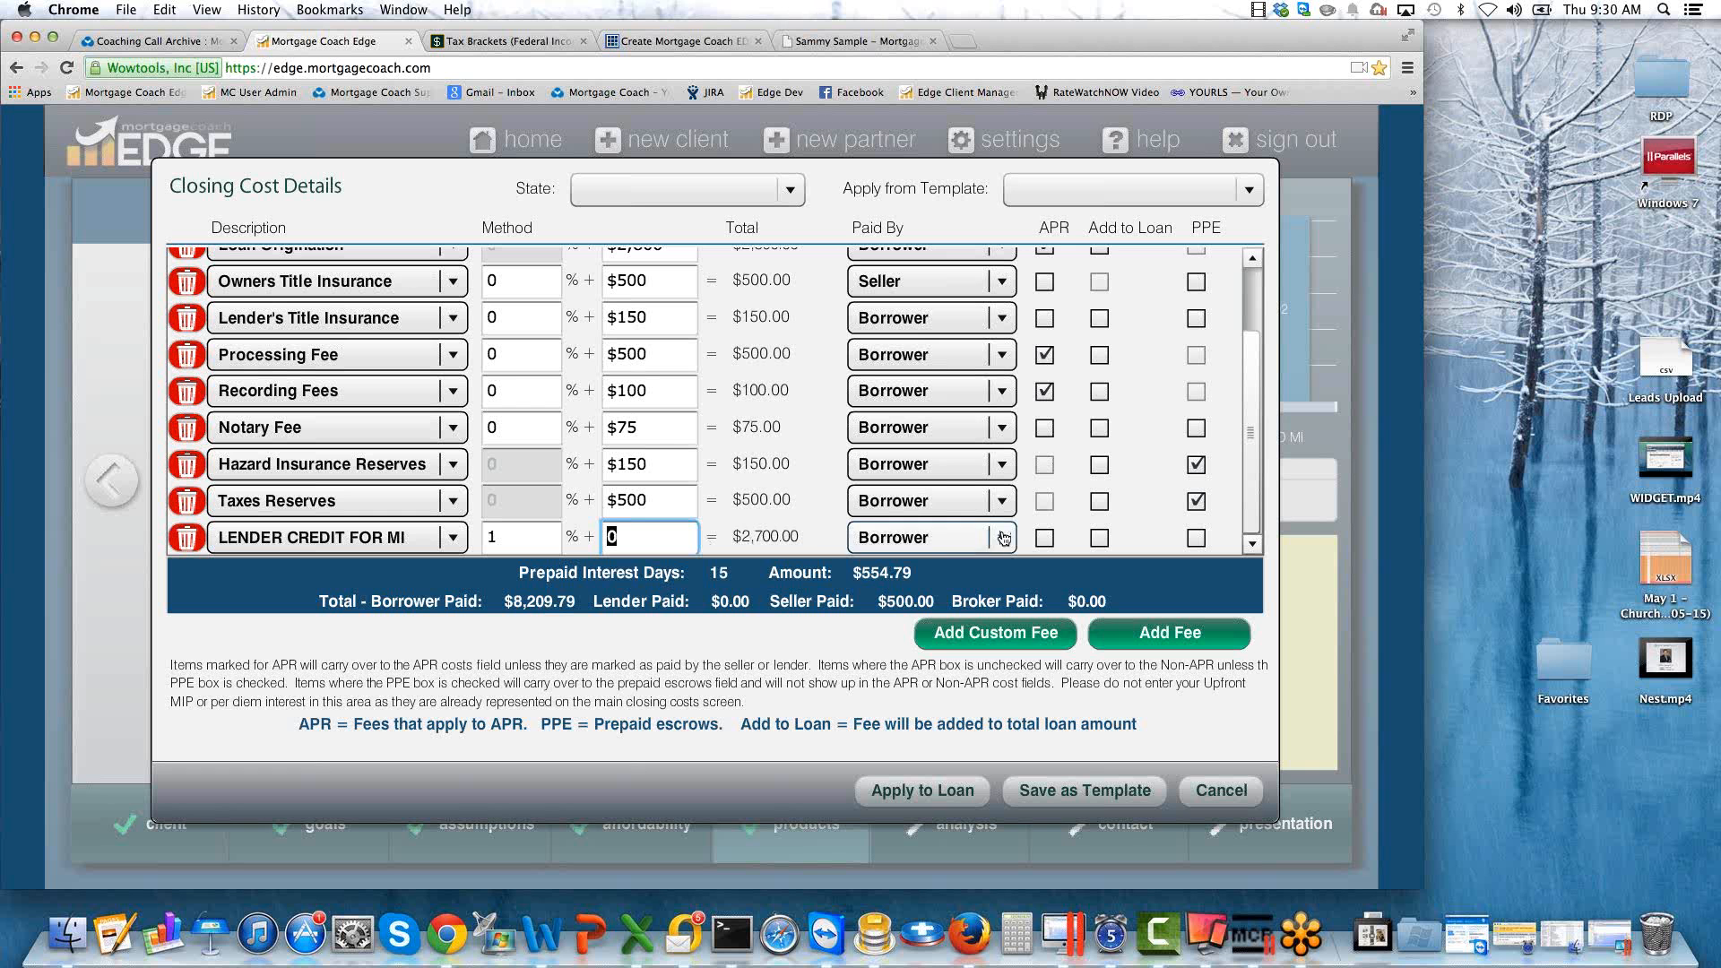
left_click(933, 538)
left_click(896, 630)
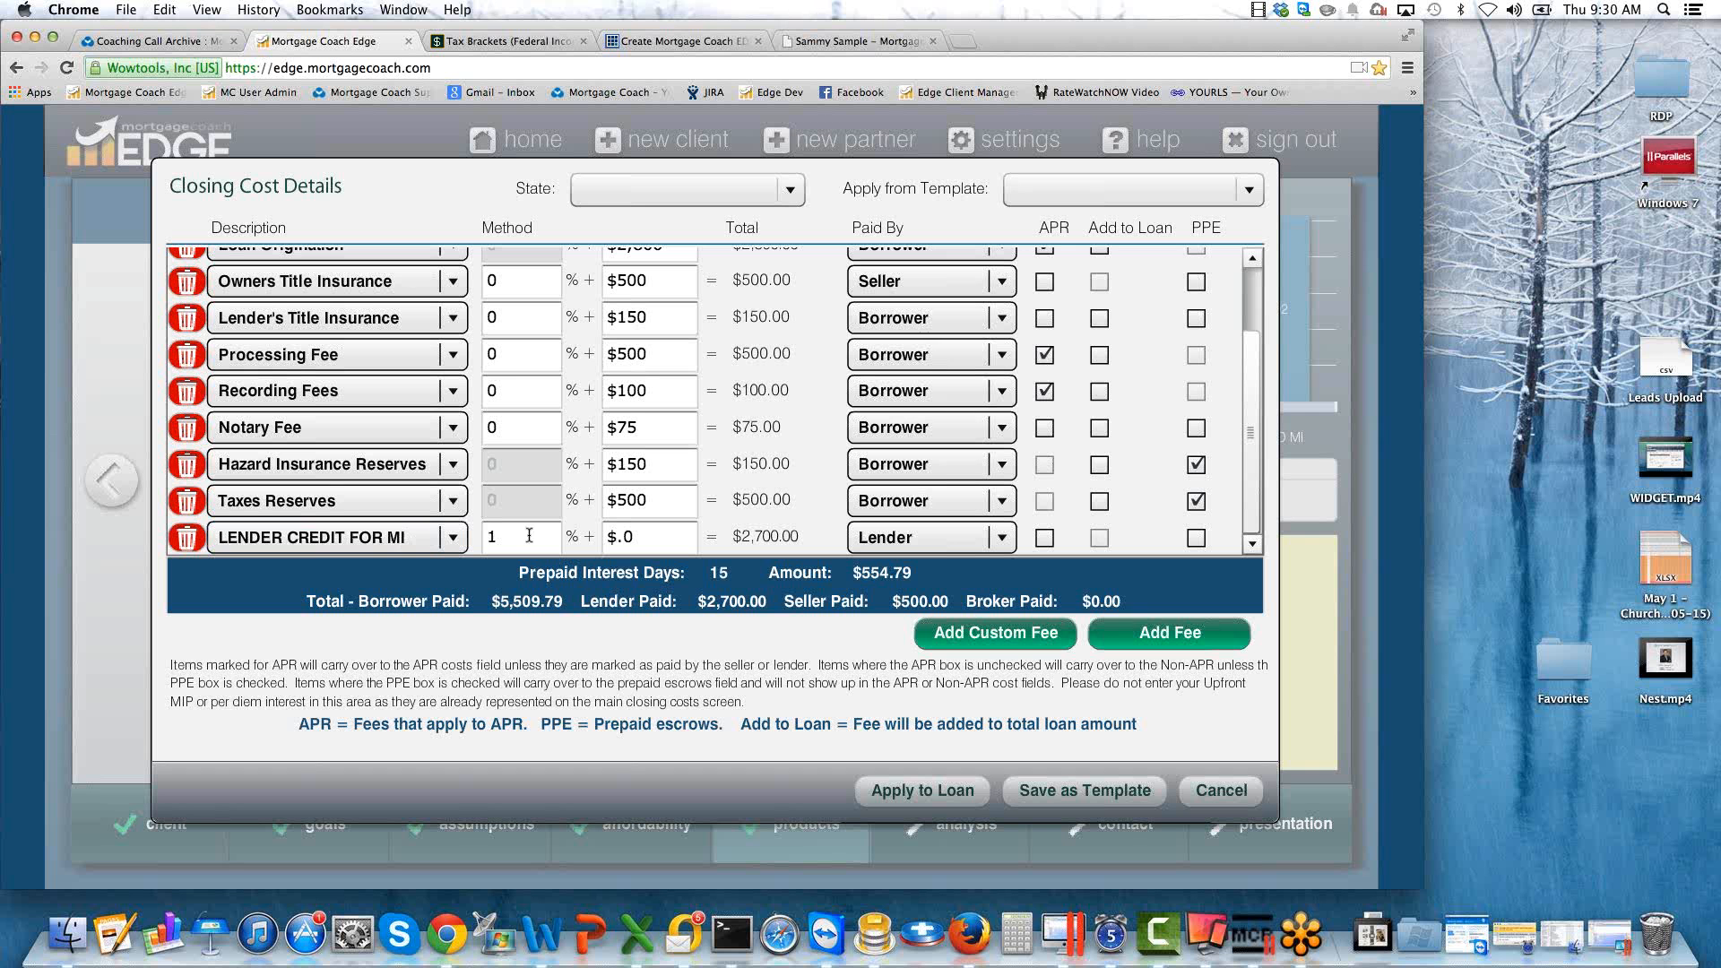
left_click(944, 792)
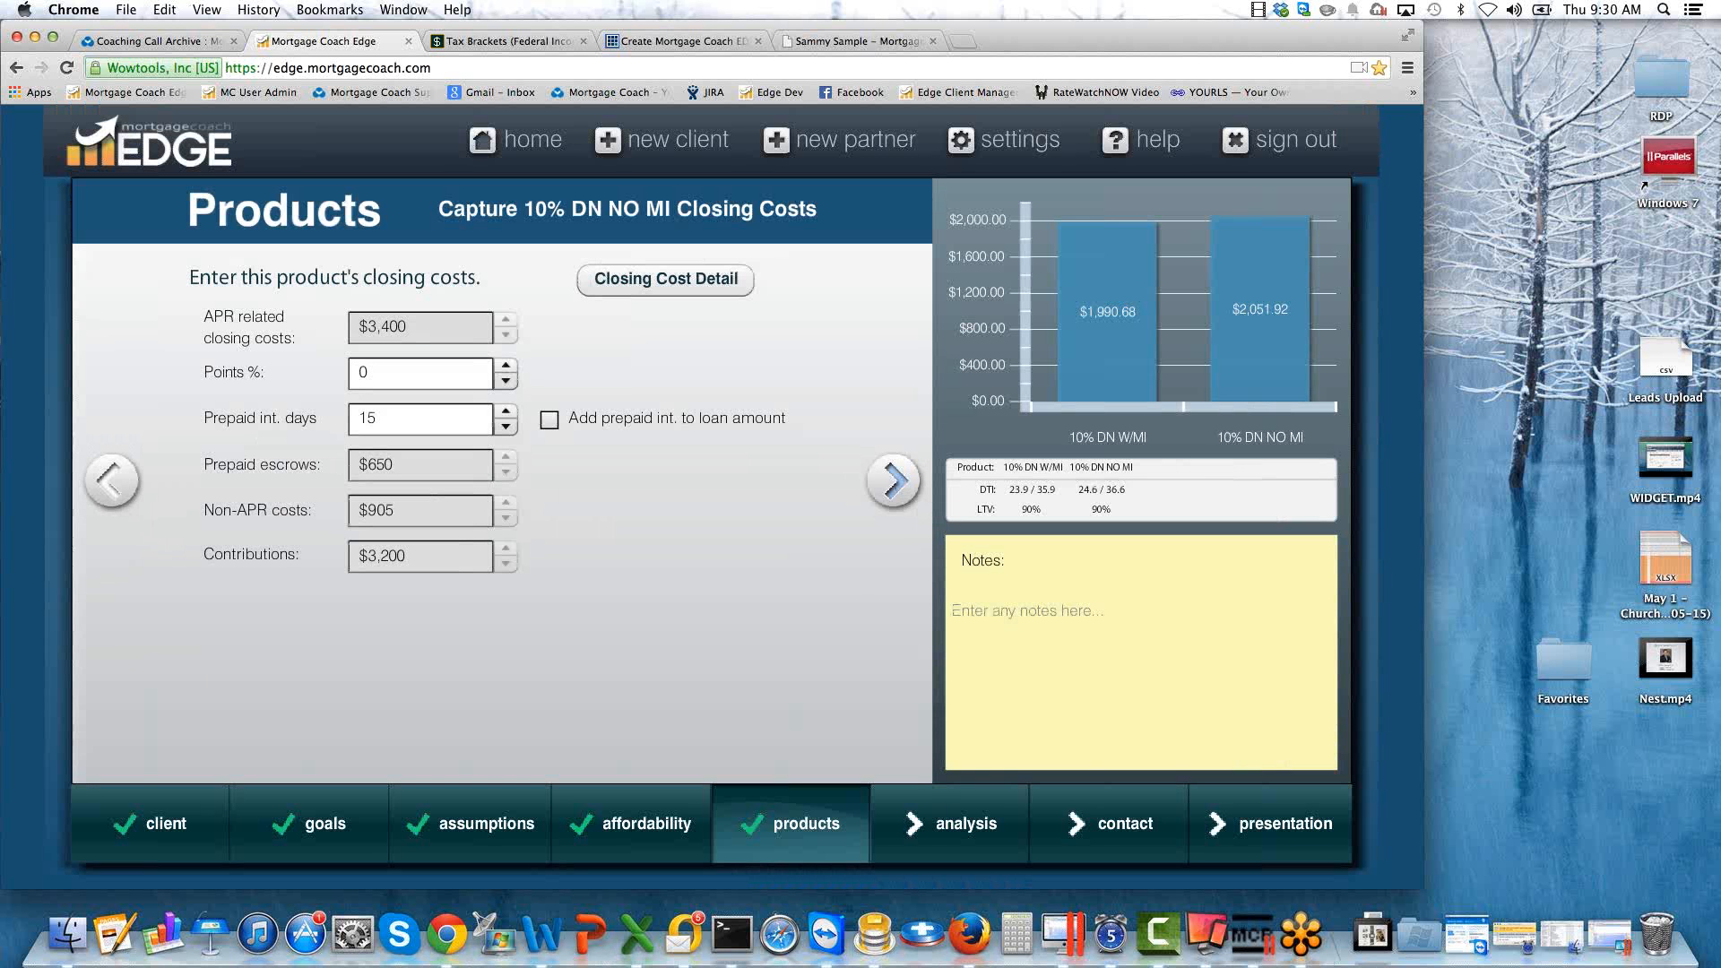
In the 10% DN NO MI product's monthly costs, switch mortgage insurance to percentage entry and leave it at 0%.
left_click(891, 481)
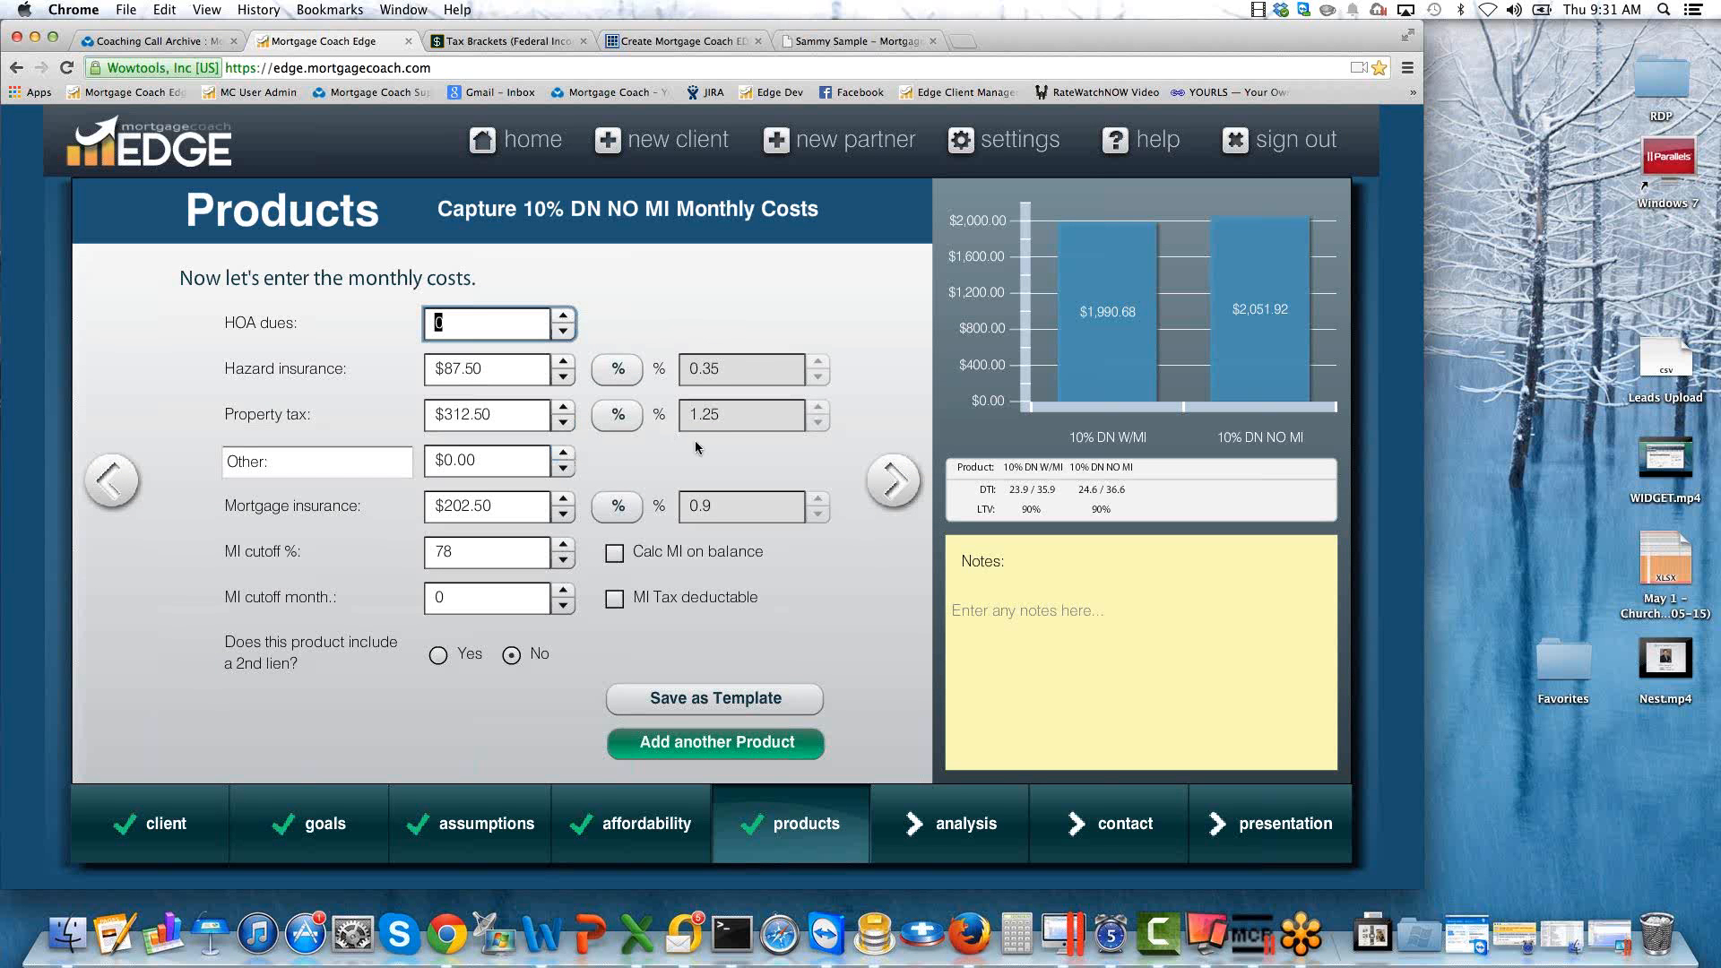
left_click(634, 507)
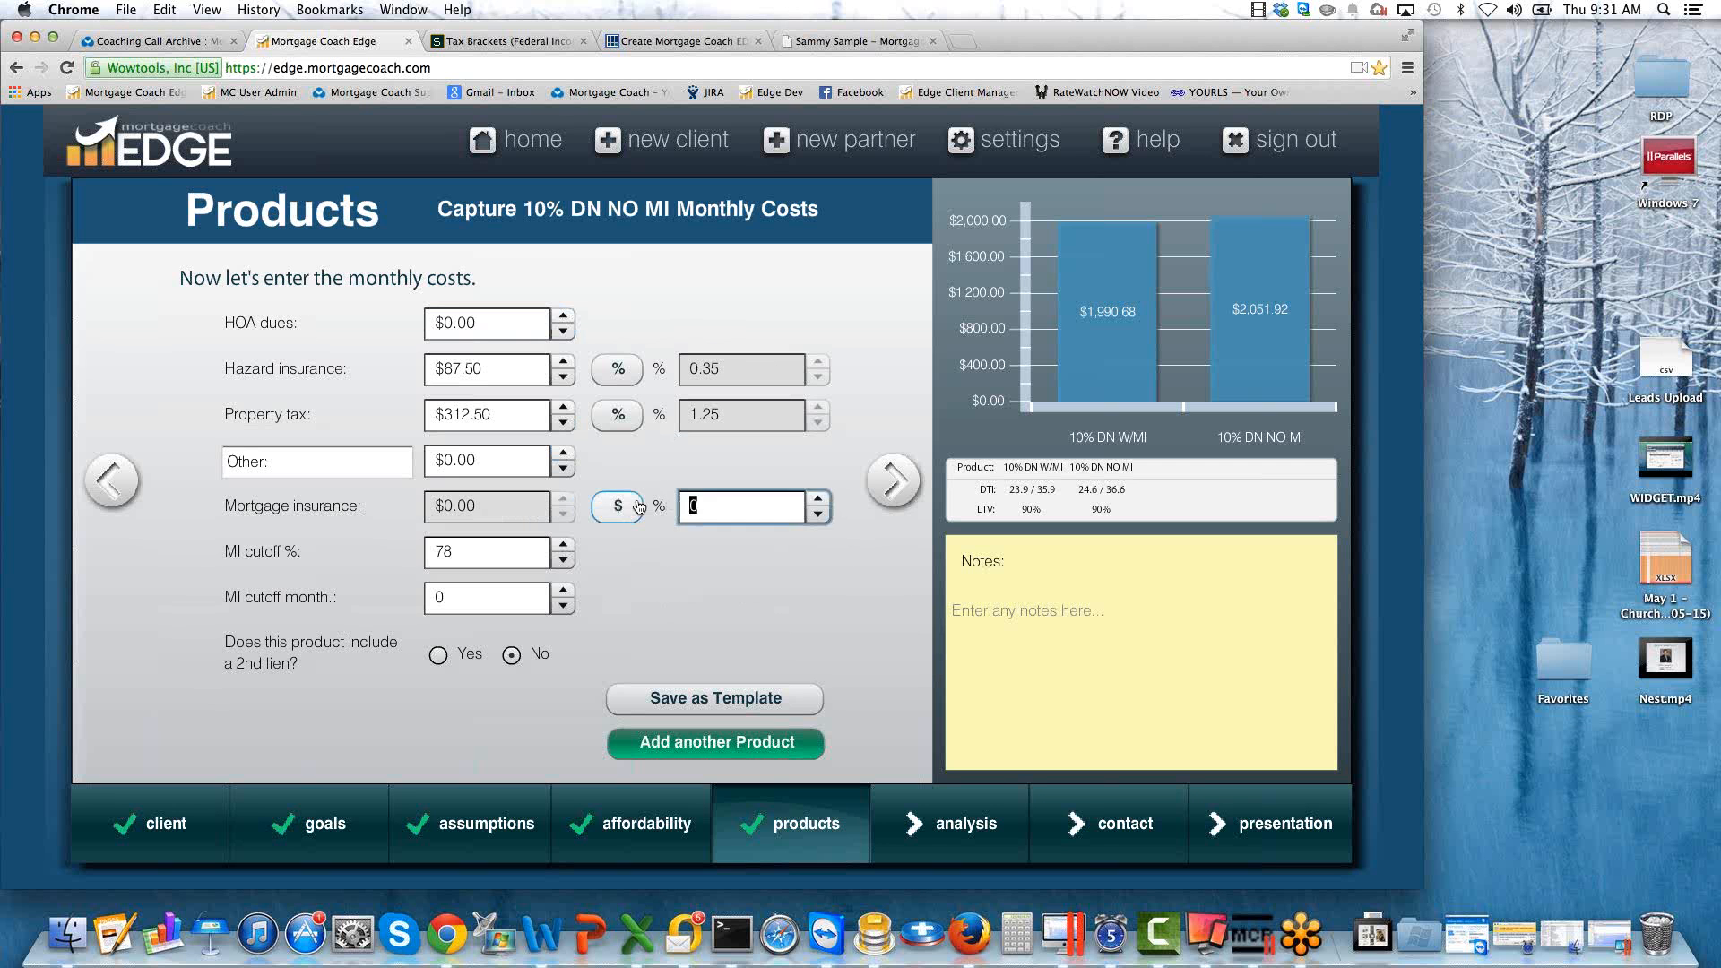
key("Tab")
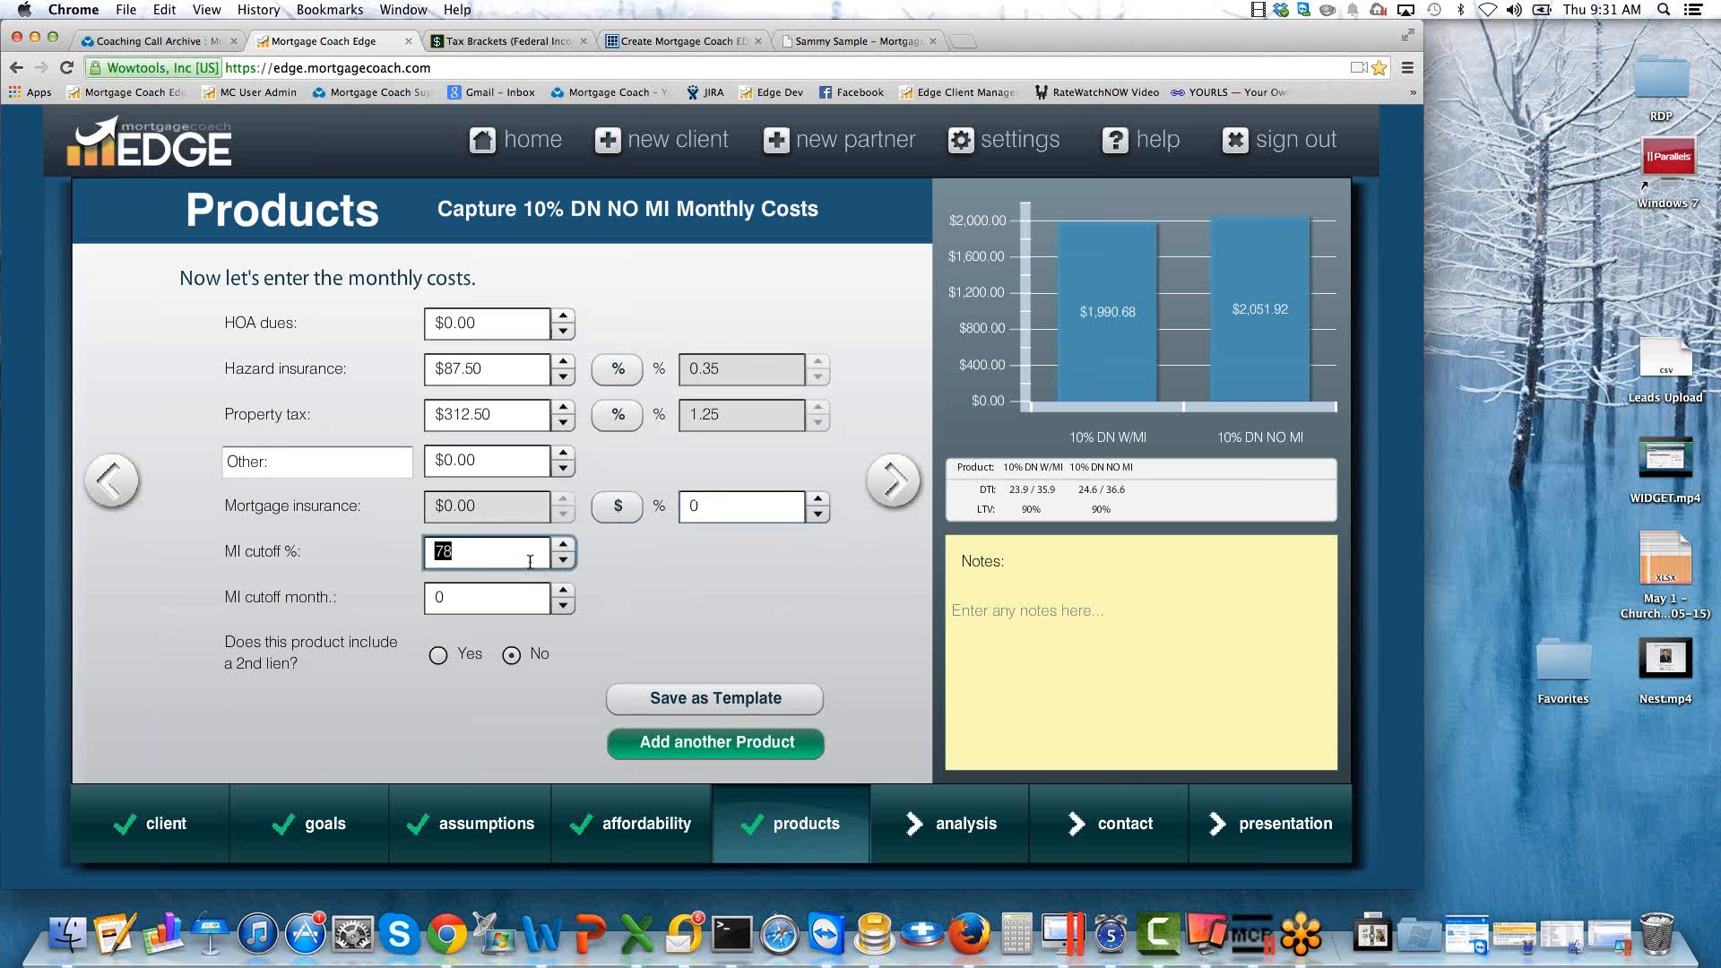
Add a third product named SINGLE PREMIUM and copy its details from the 10% DN W/MI product.
left_click(738, 749)
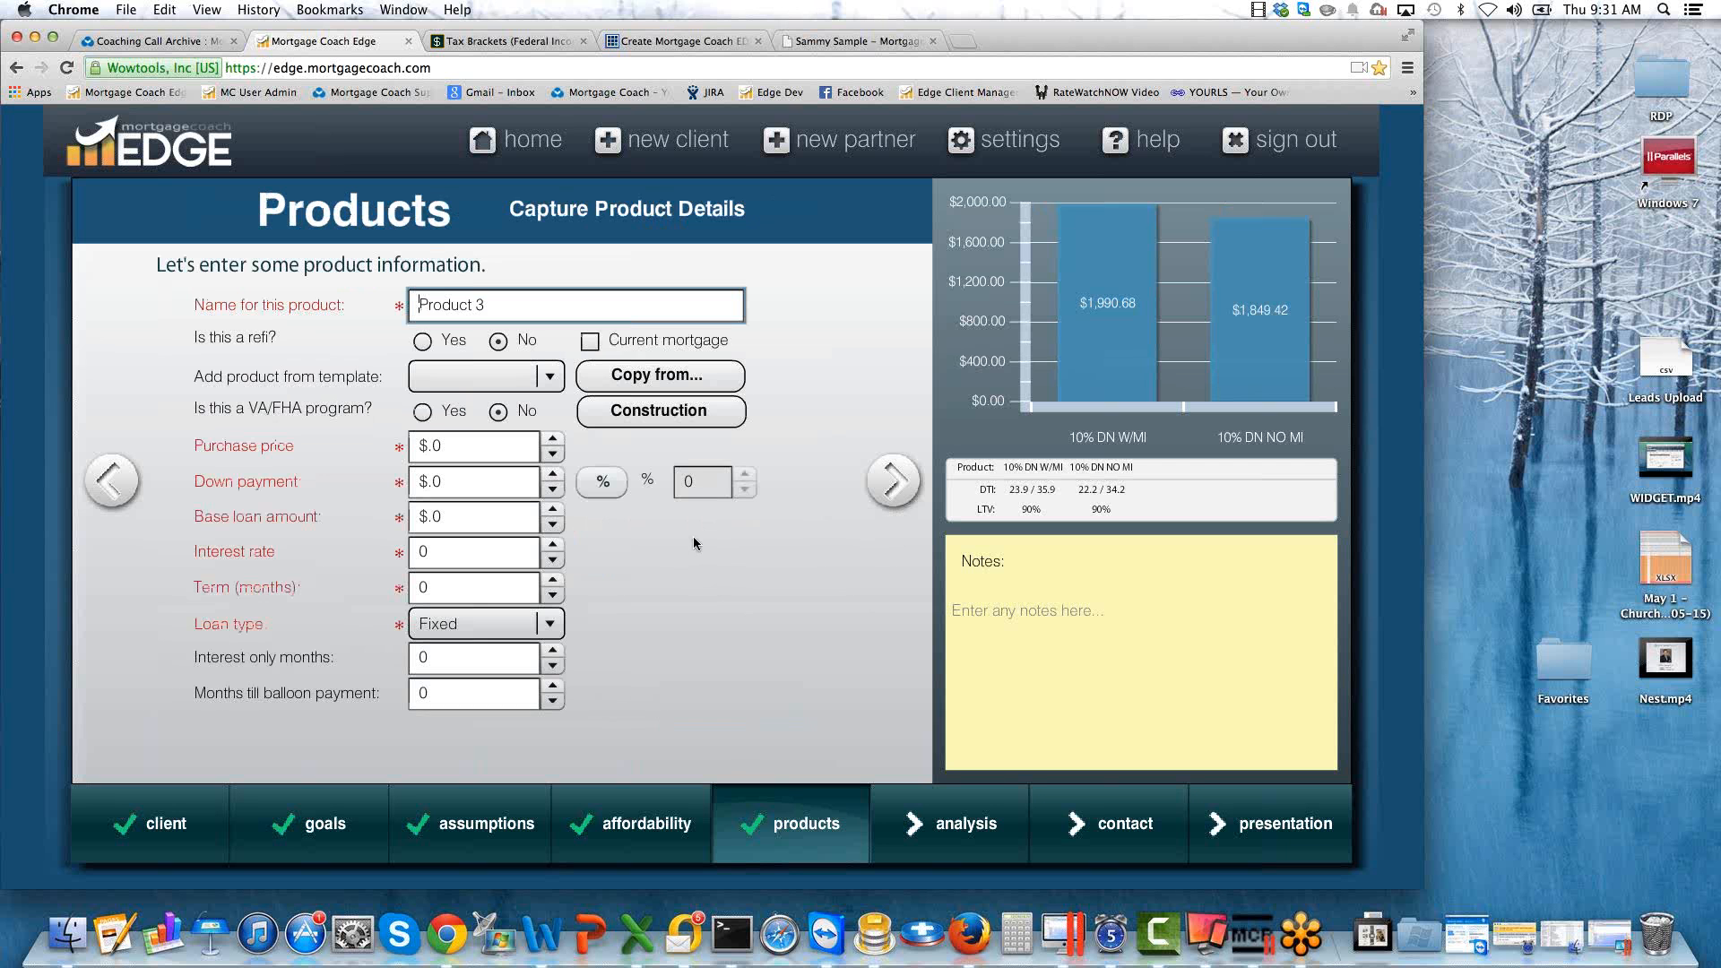
left_click_drag(507, 303, 398, 299)
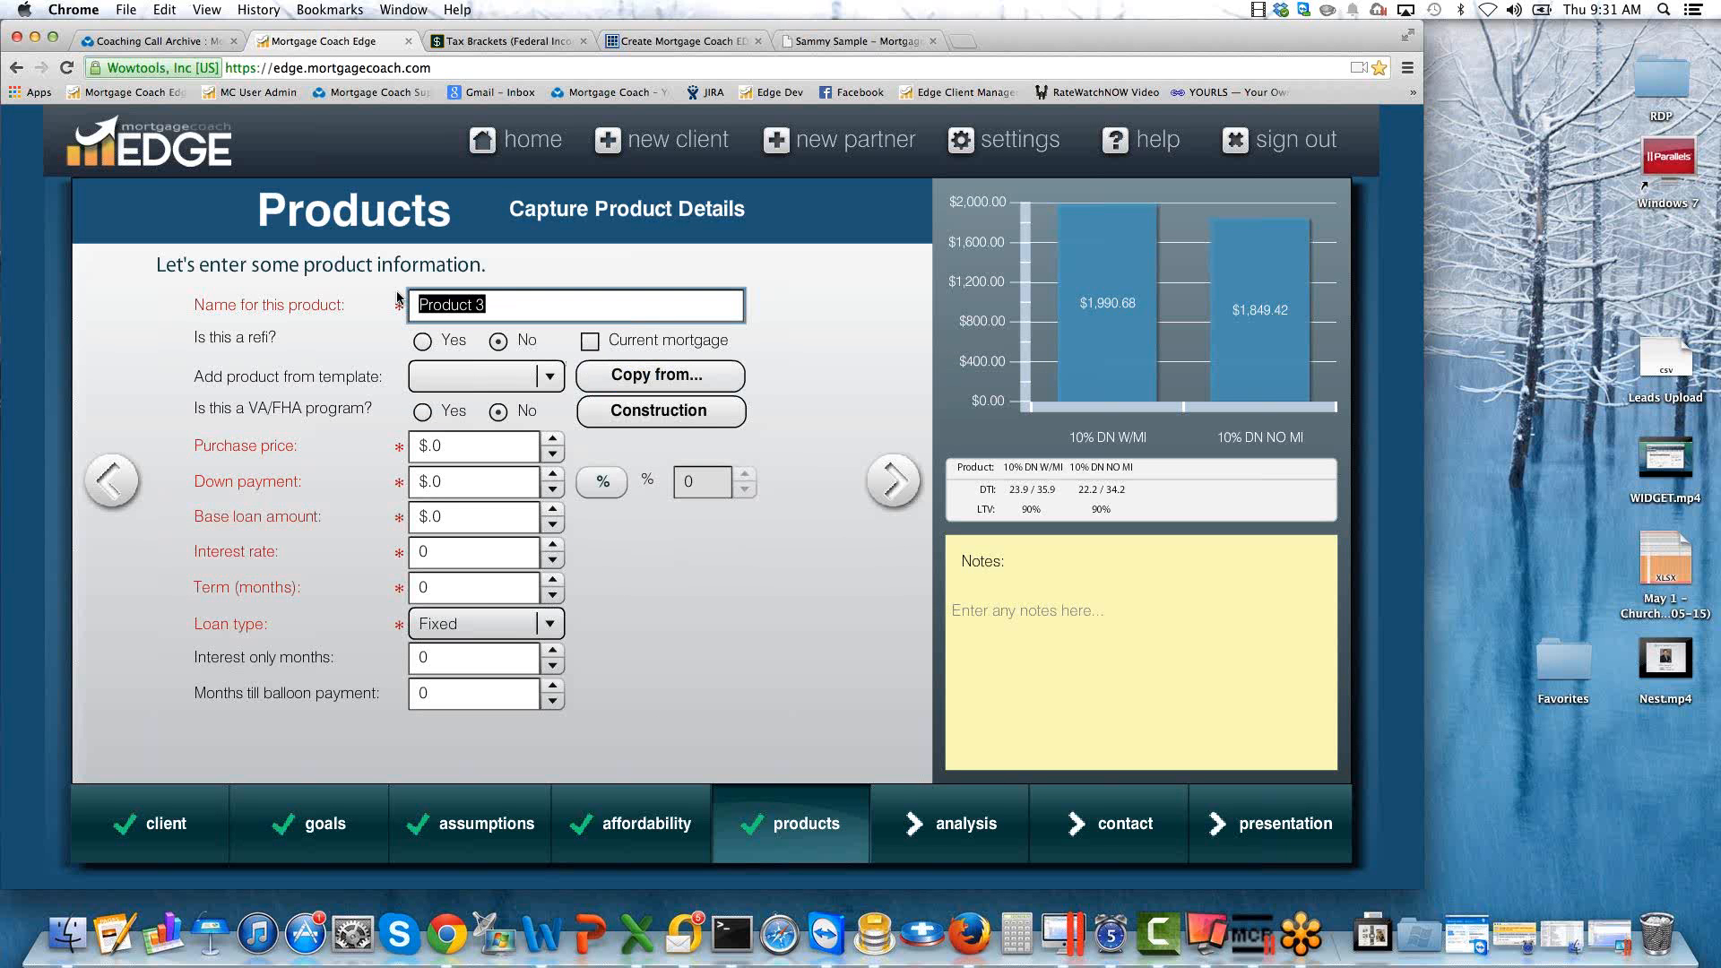
type("SINGLE PREMIUM")
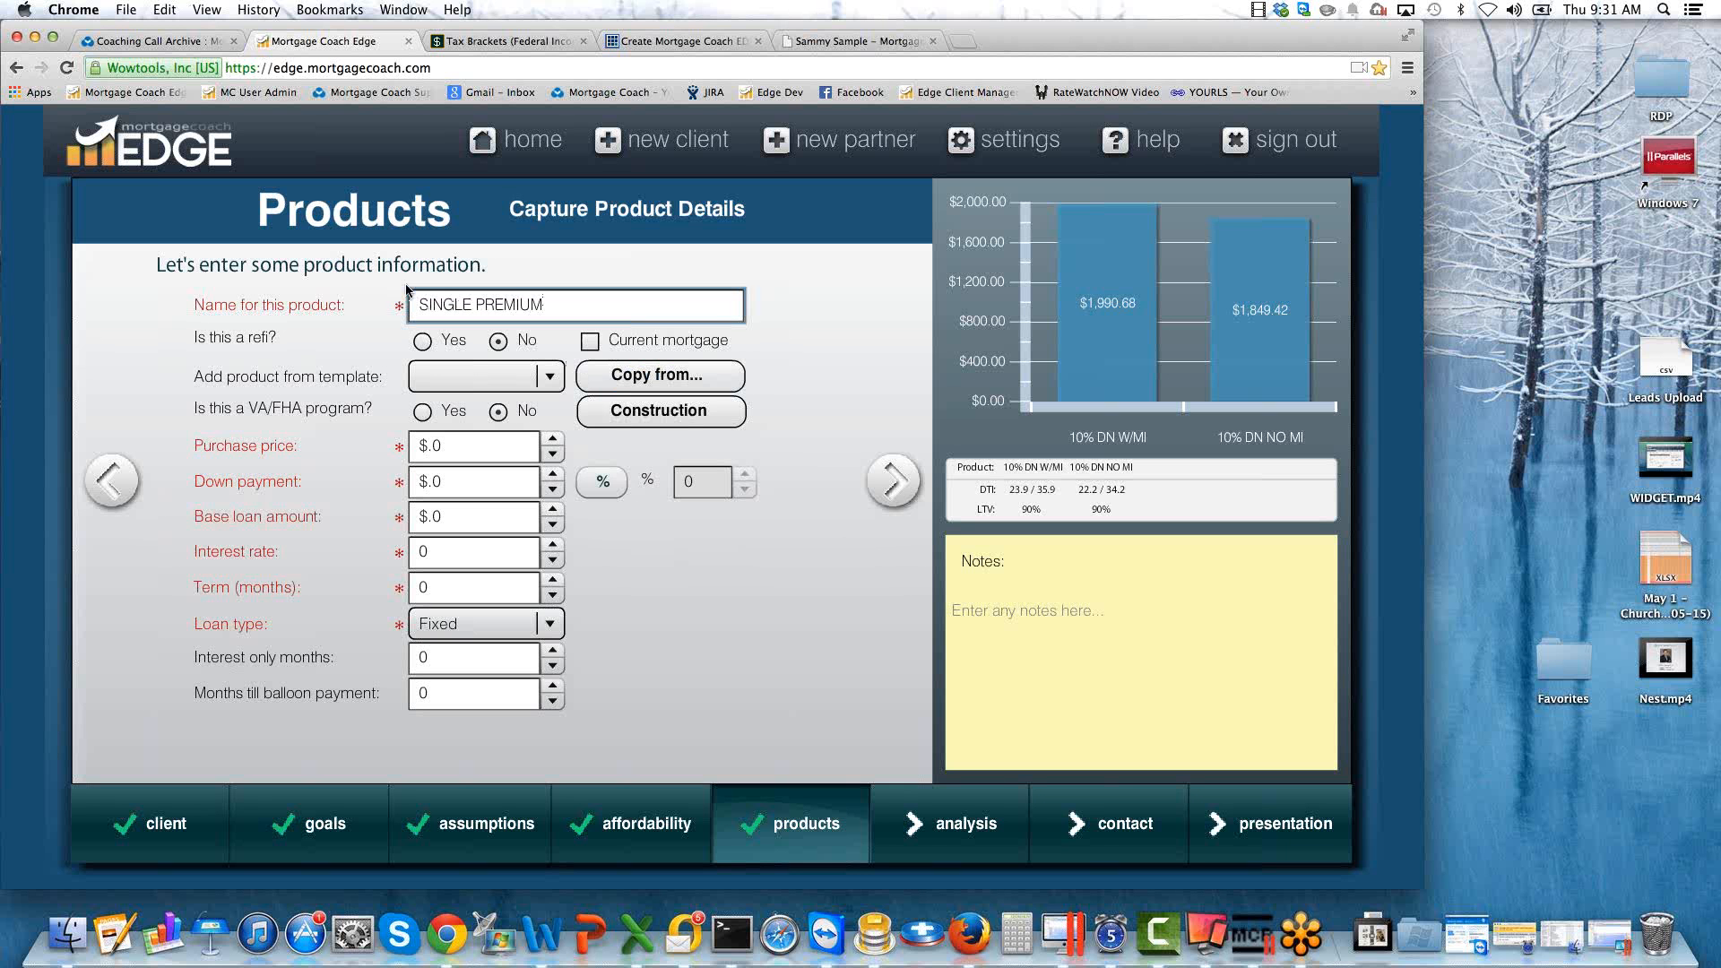
key("Tab")
left_click(659, 376)
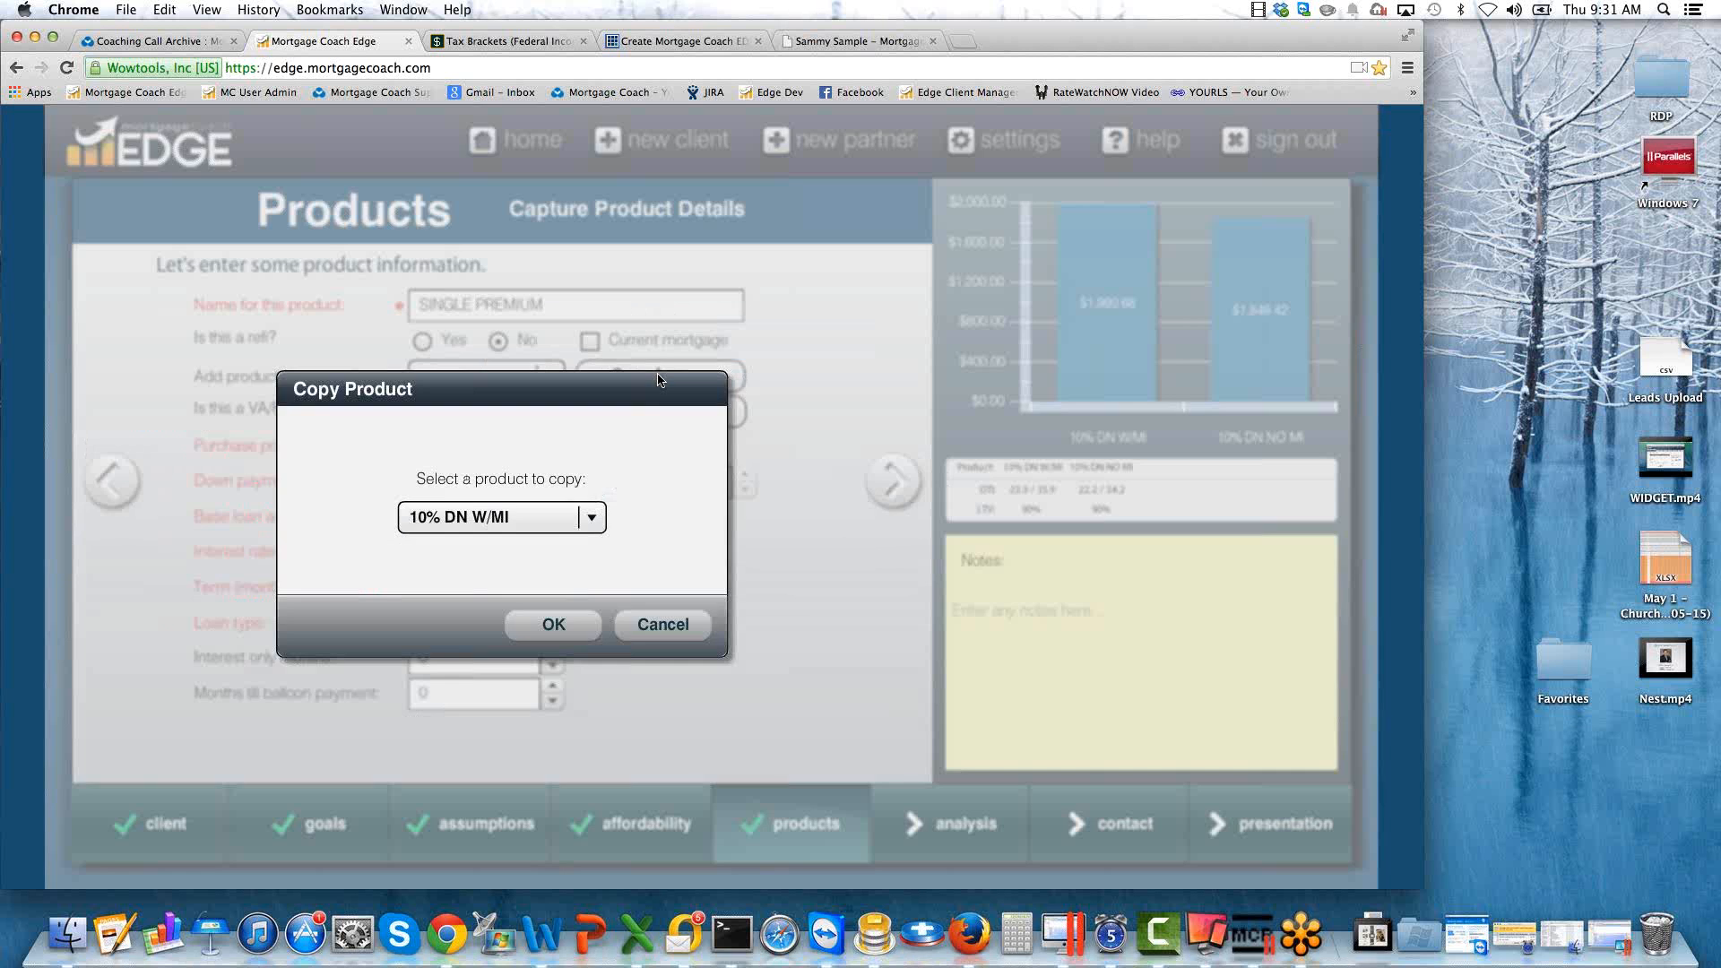
left_click(591, 521)
left_click(502, 557)
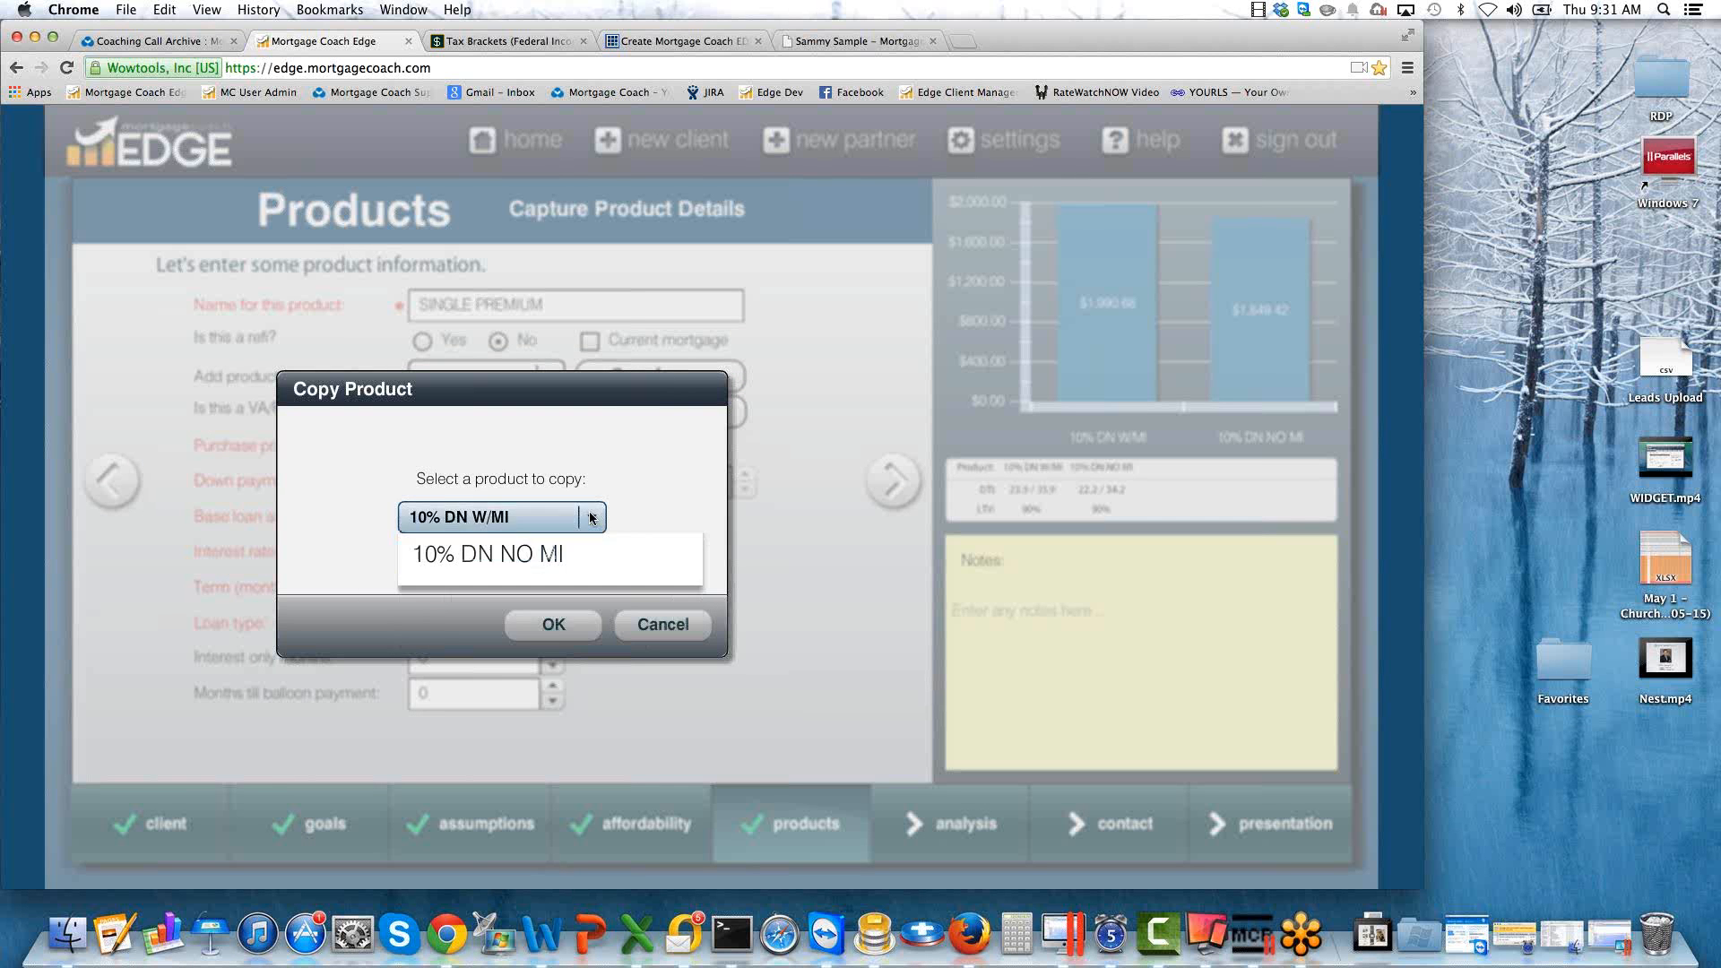
left_click(549, 626)
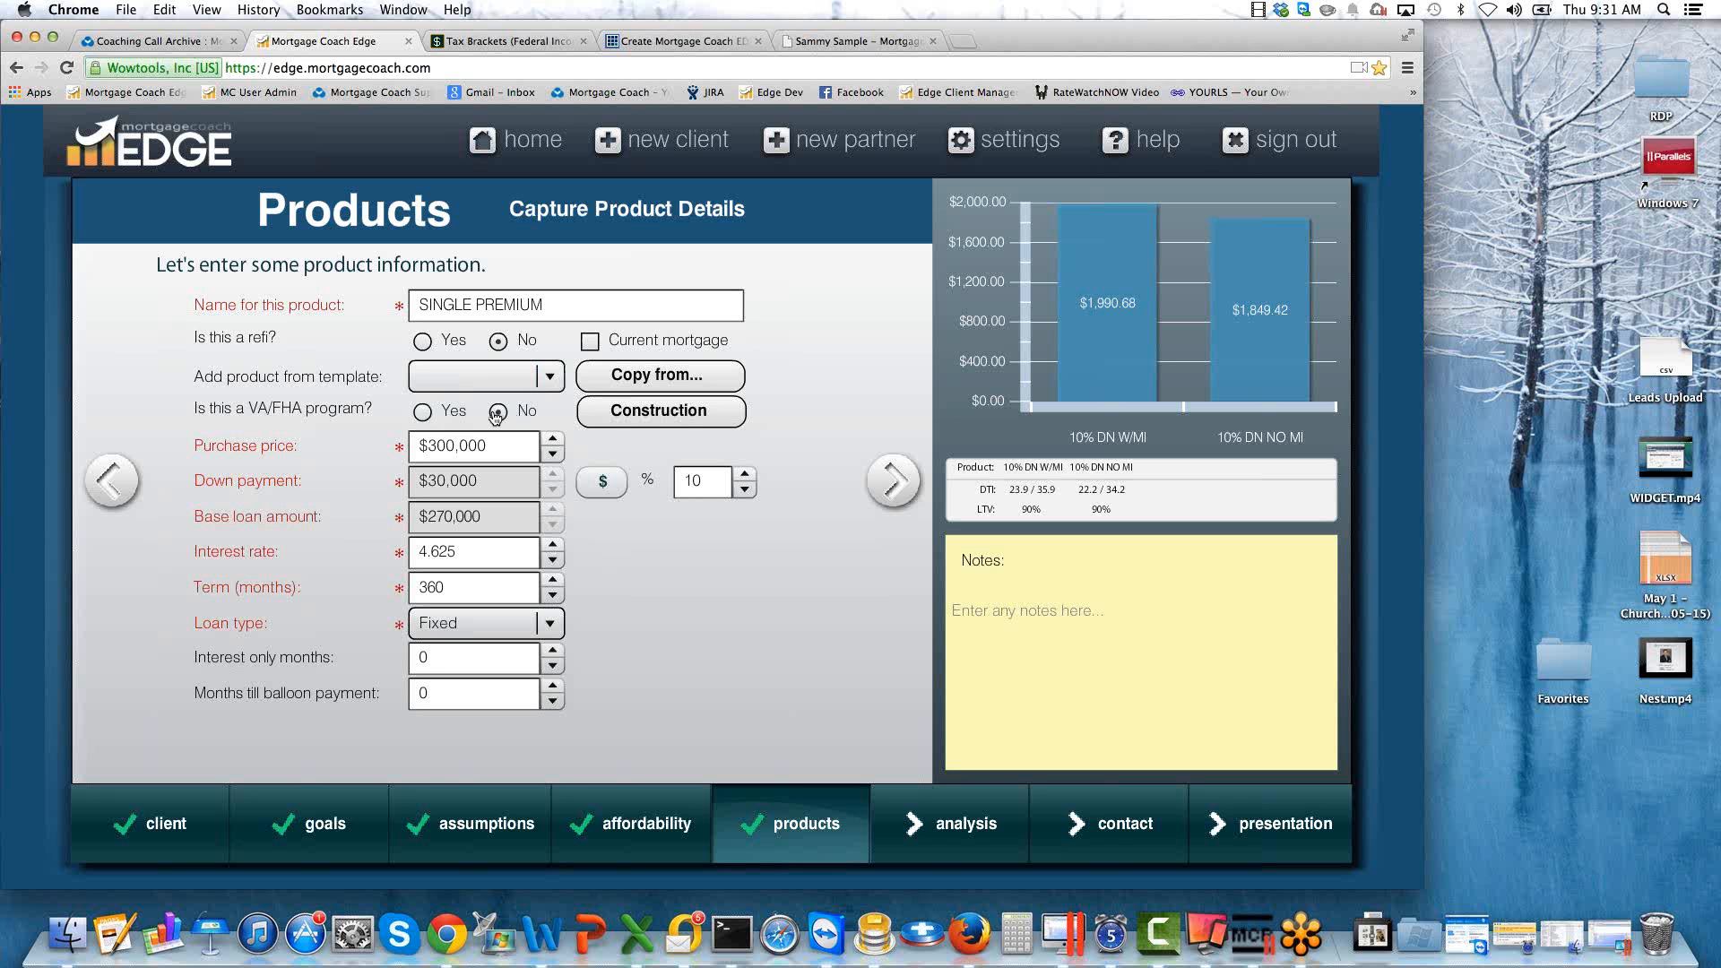
Mark the SINGLE PREMIUM product as a VA/FHA program and continue to its closing costs.
left_click(422, 412)
left_click(455, 551)
key("super+a")
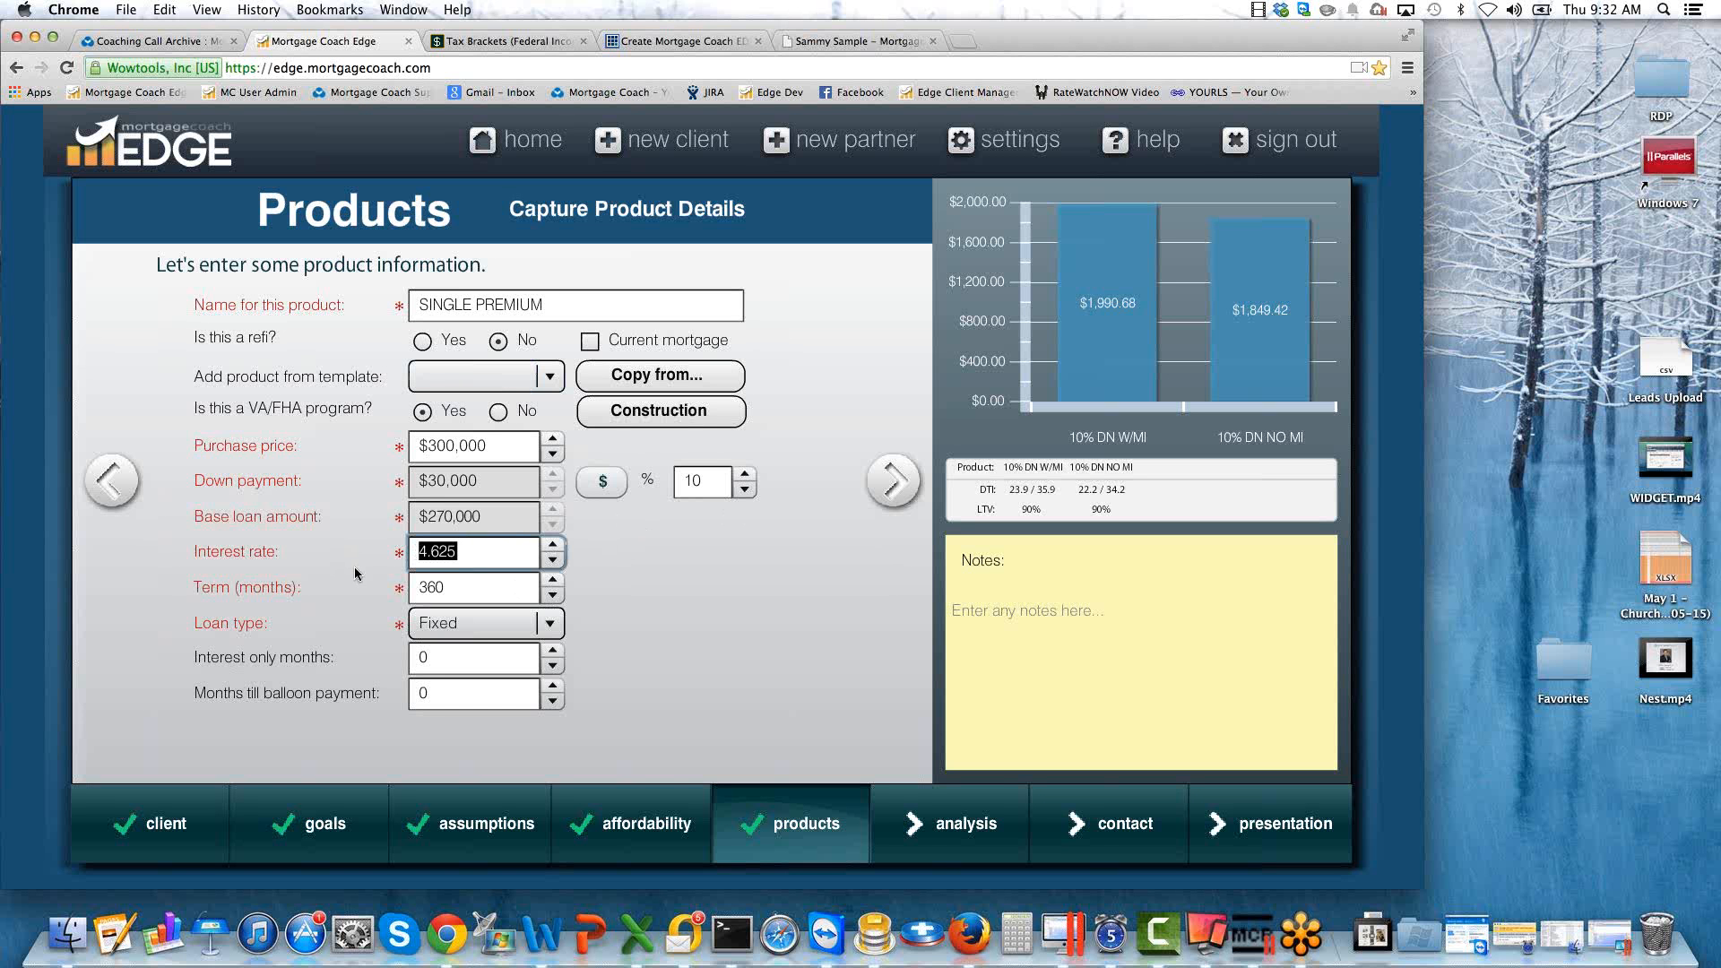
left_click(893, 481)
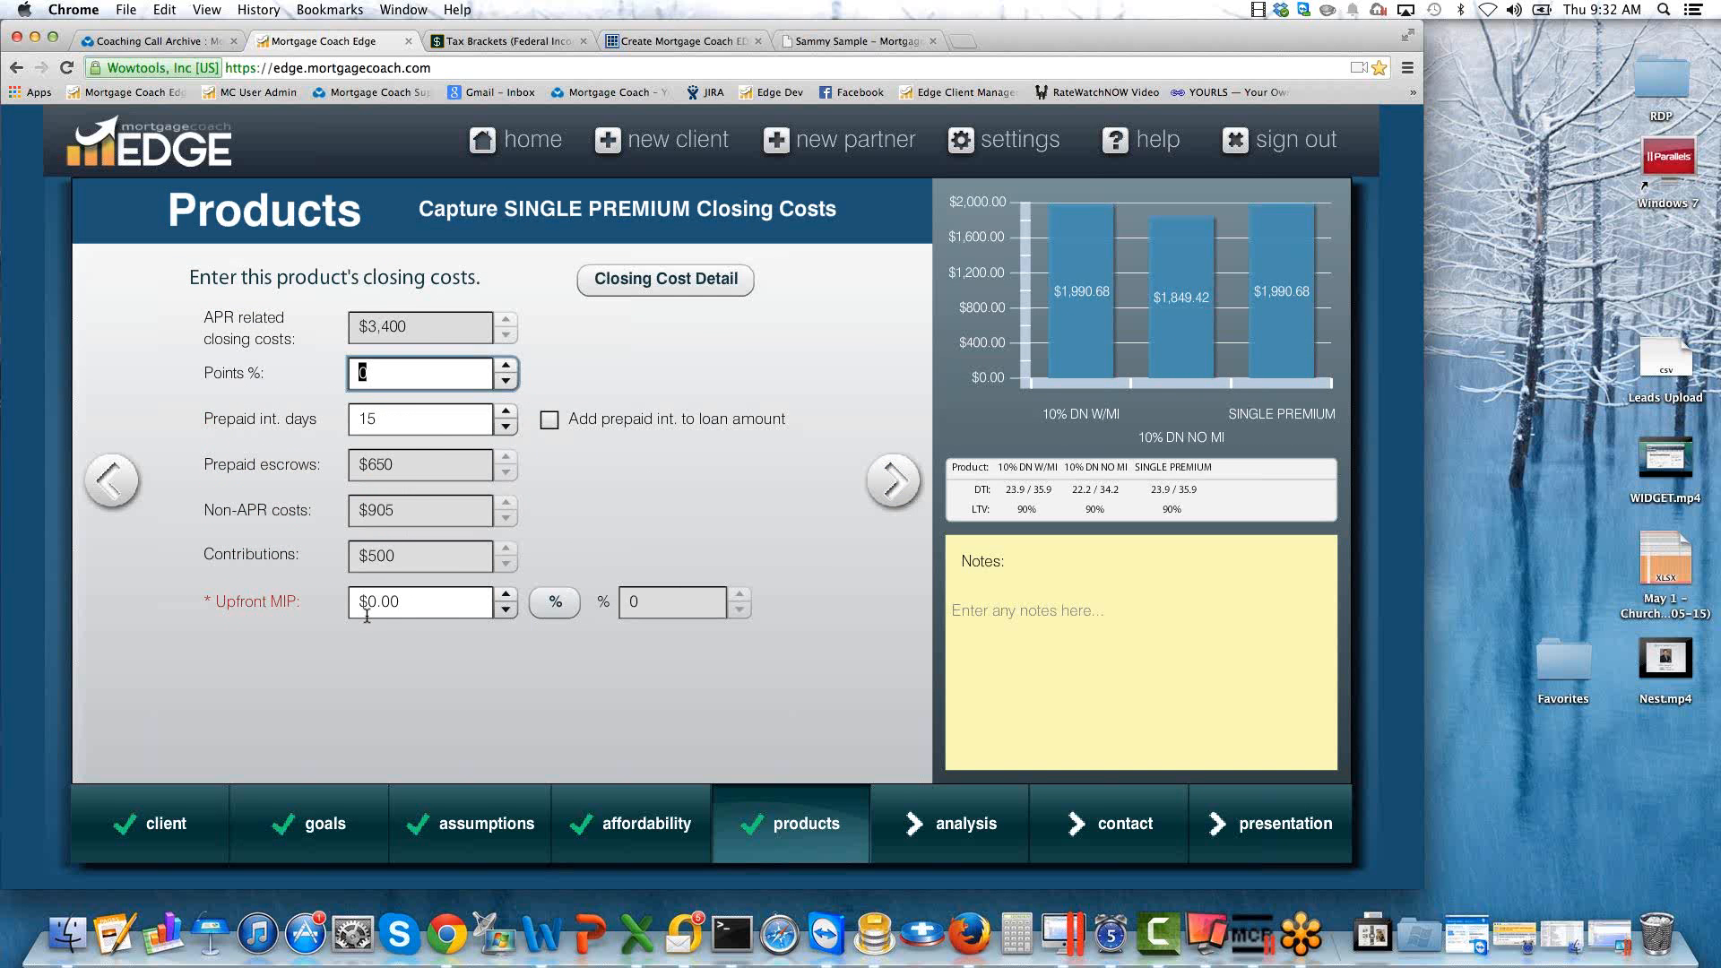
Set the SINGLE PREMIUM product's upfront MIP to 2.25% using percentage entry, and continue to its monthly costs.
left_click(556, 612)
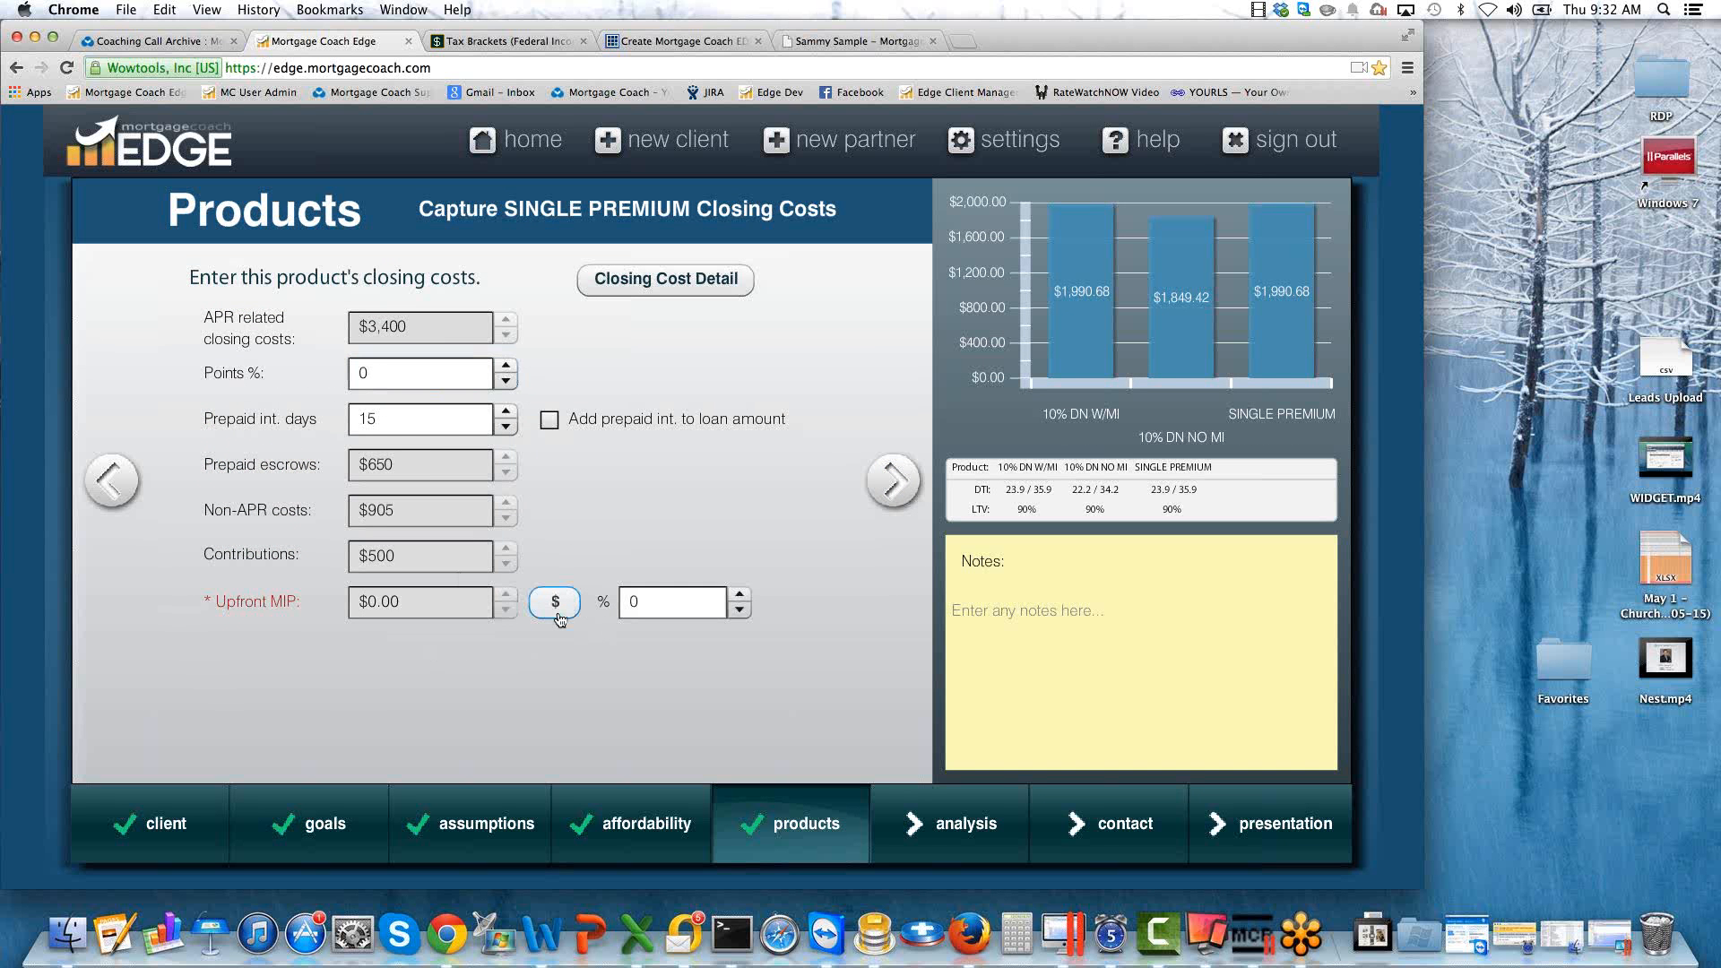
left_click(671, 602)
type("2.25")
key("Tab")
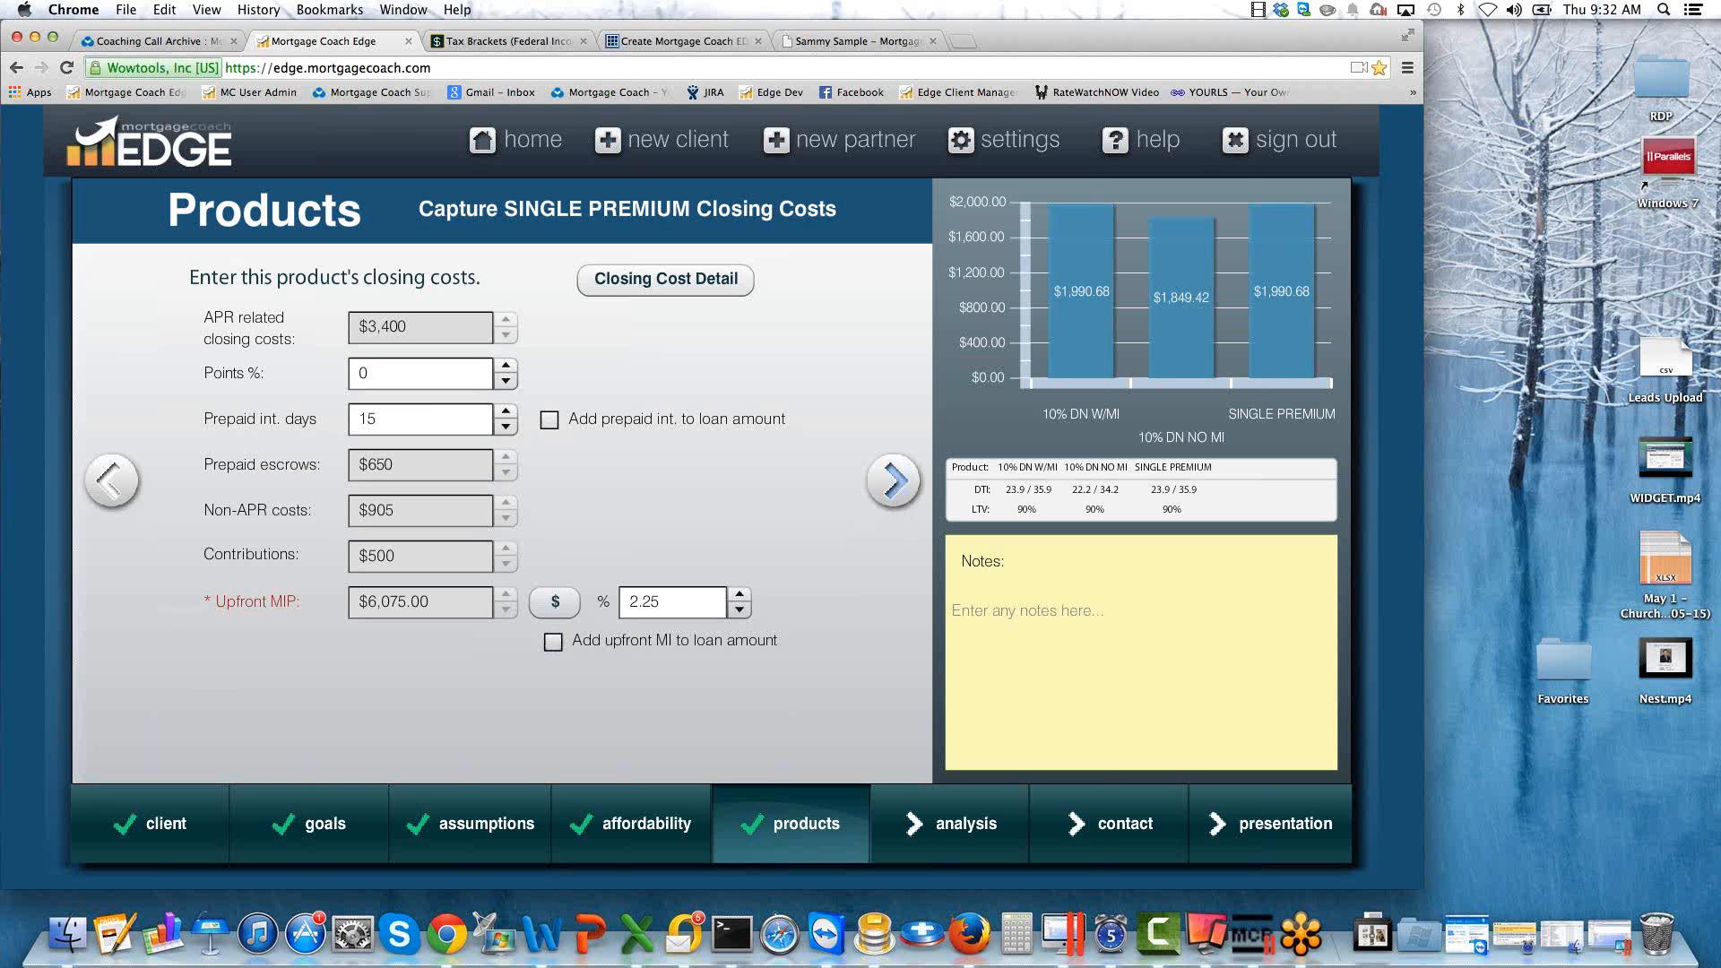
left_click(887, 496)
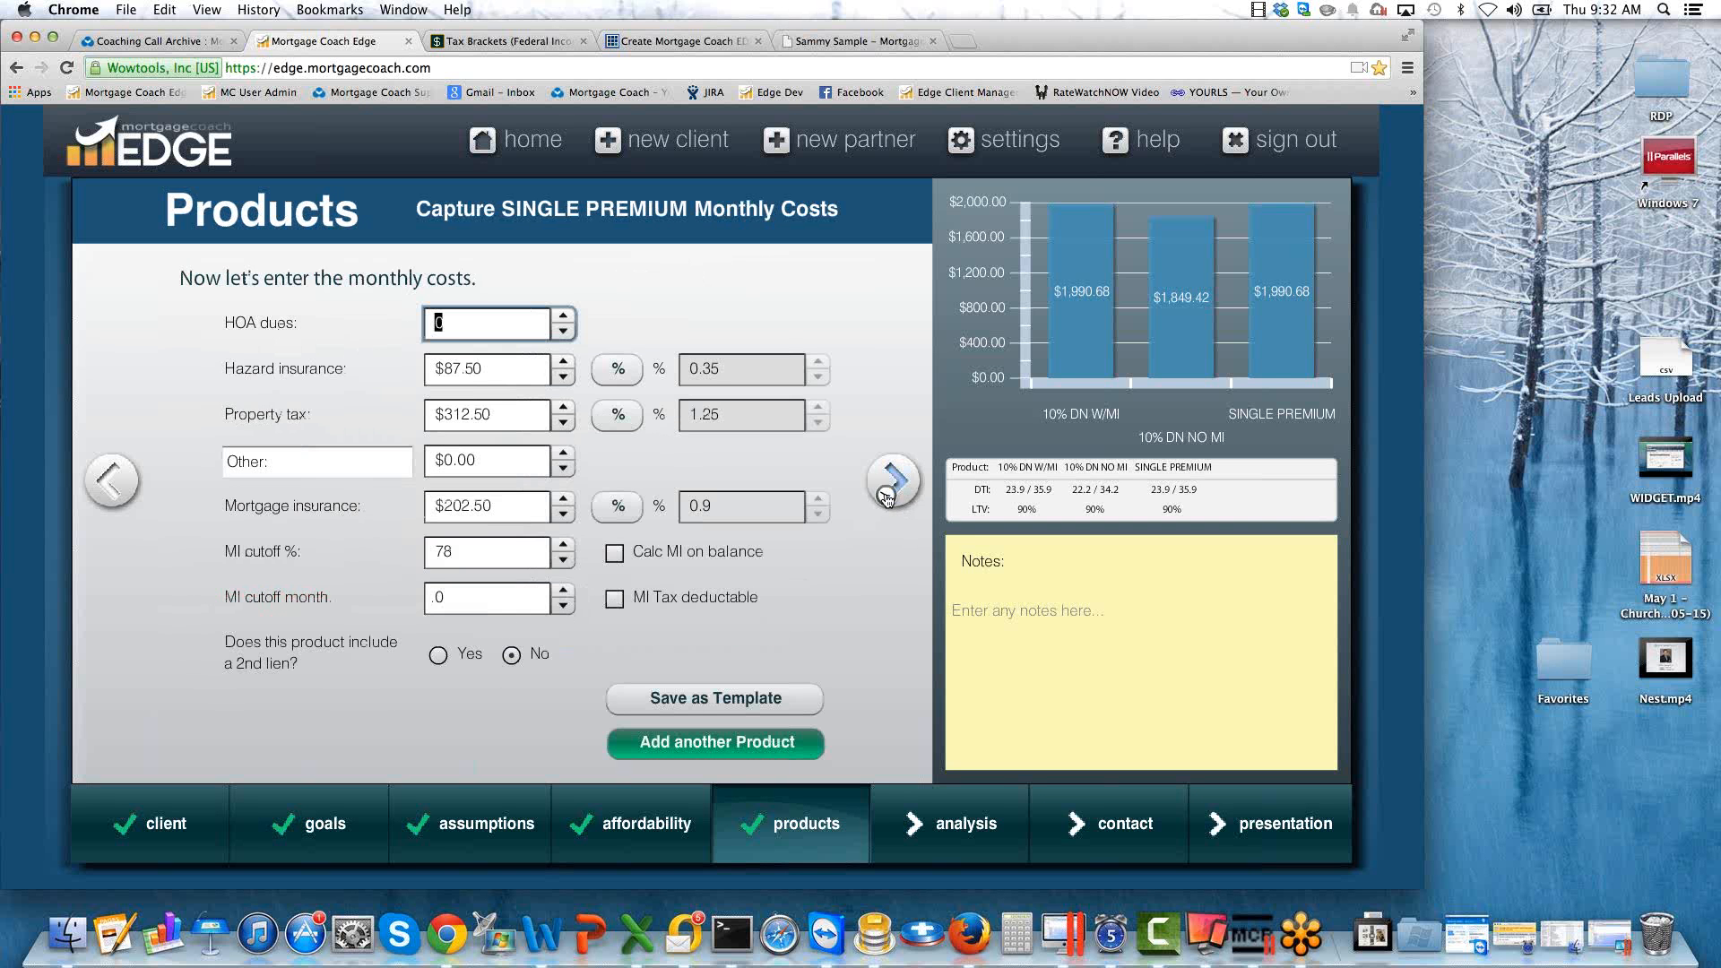
Switch the SINGLE PREMIUM product's mortgage insurance to percentage entry at 0%, and refresh the monthly payment comparison chart.
left_click(617, 505)
left_click(711, 509)
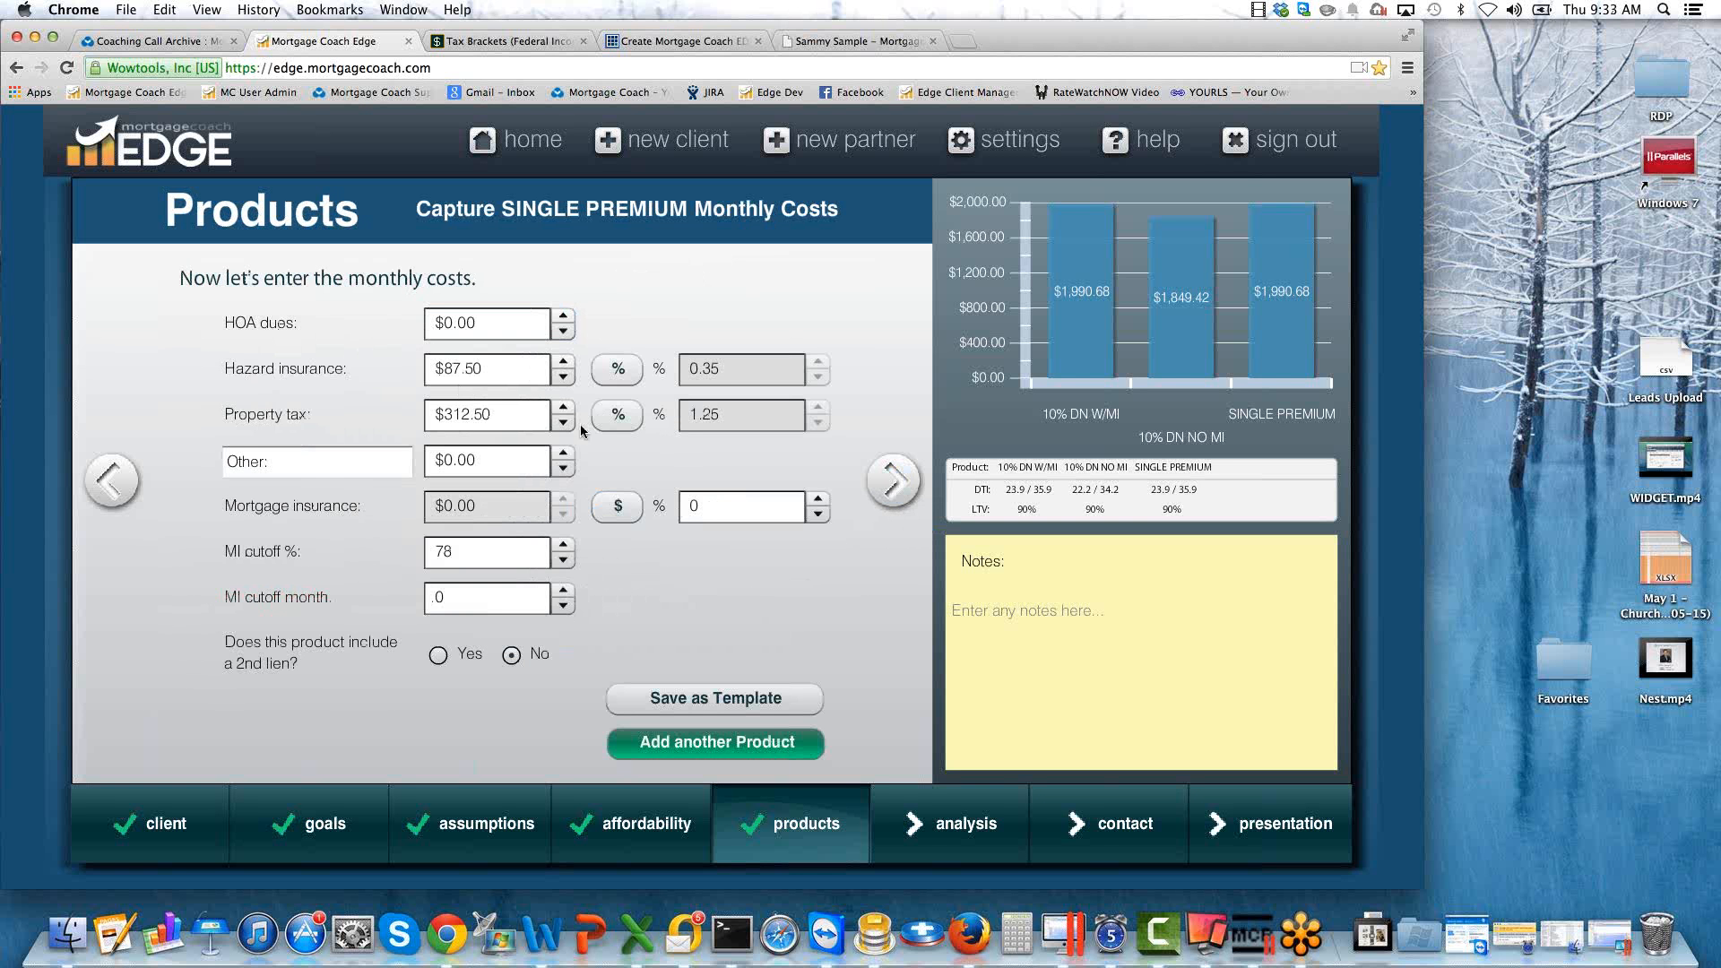
mouse_move(1282, 300)
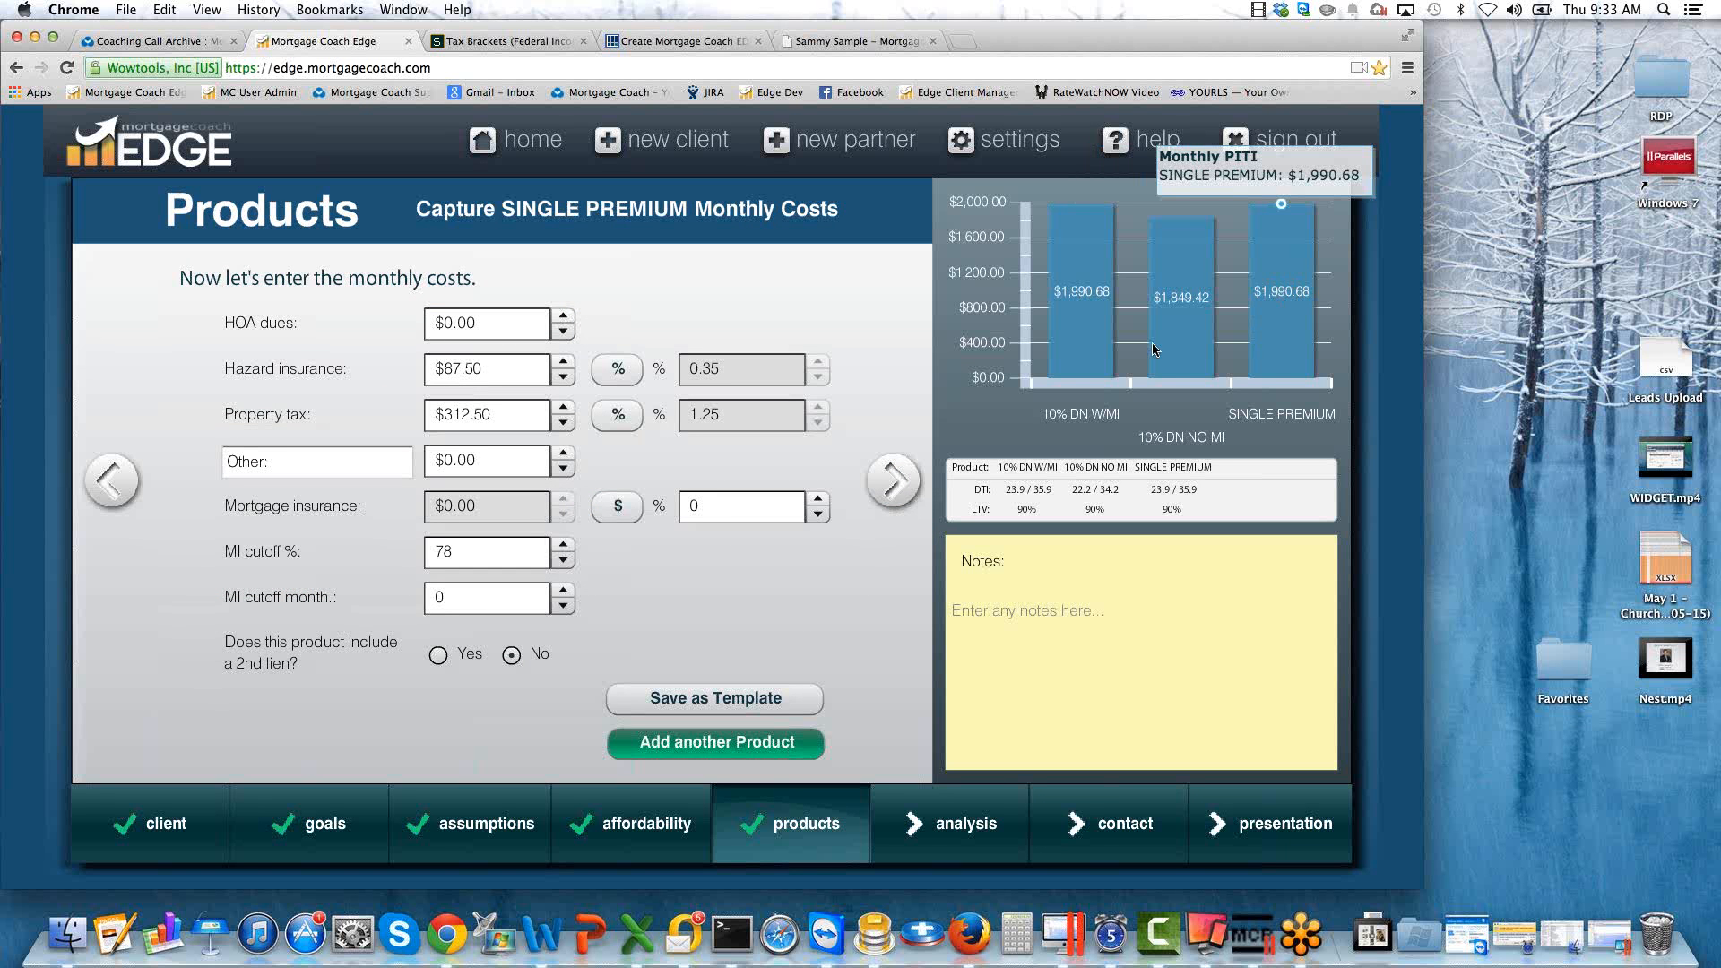
mouse_move(1076, 340)
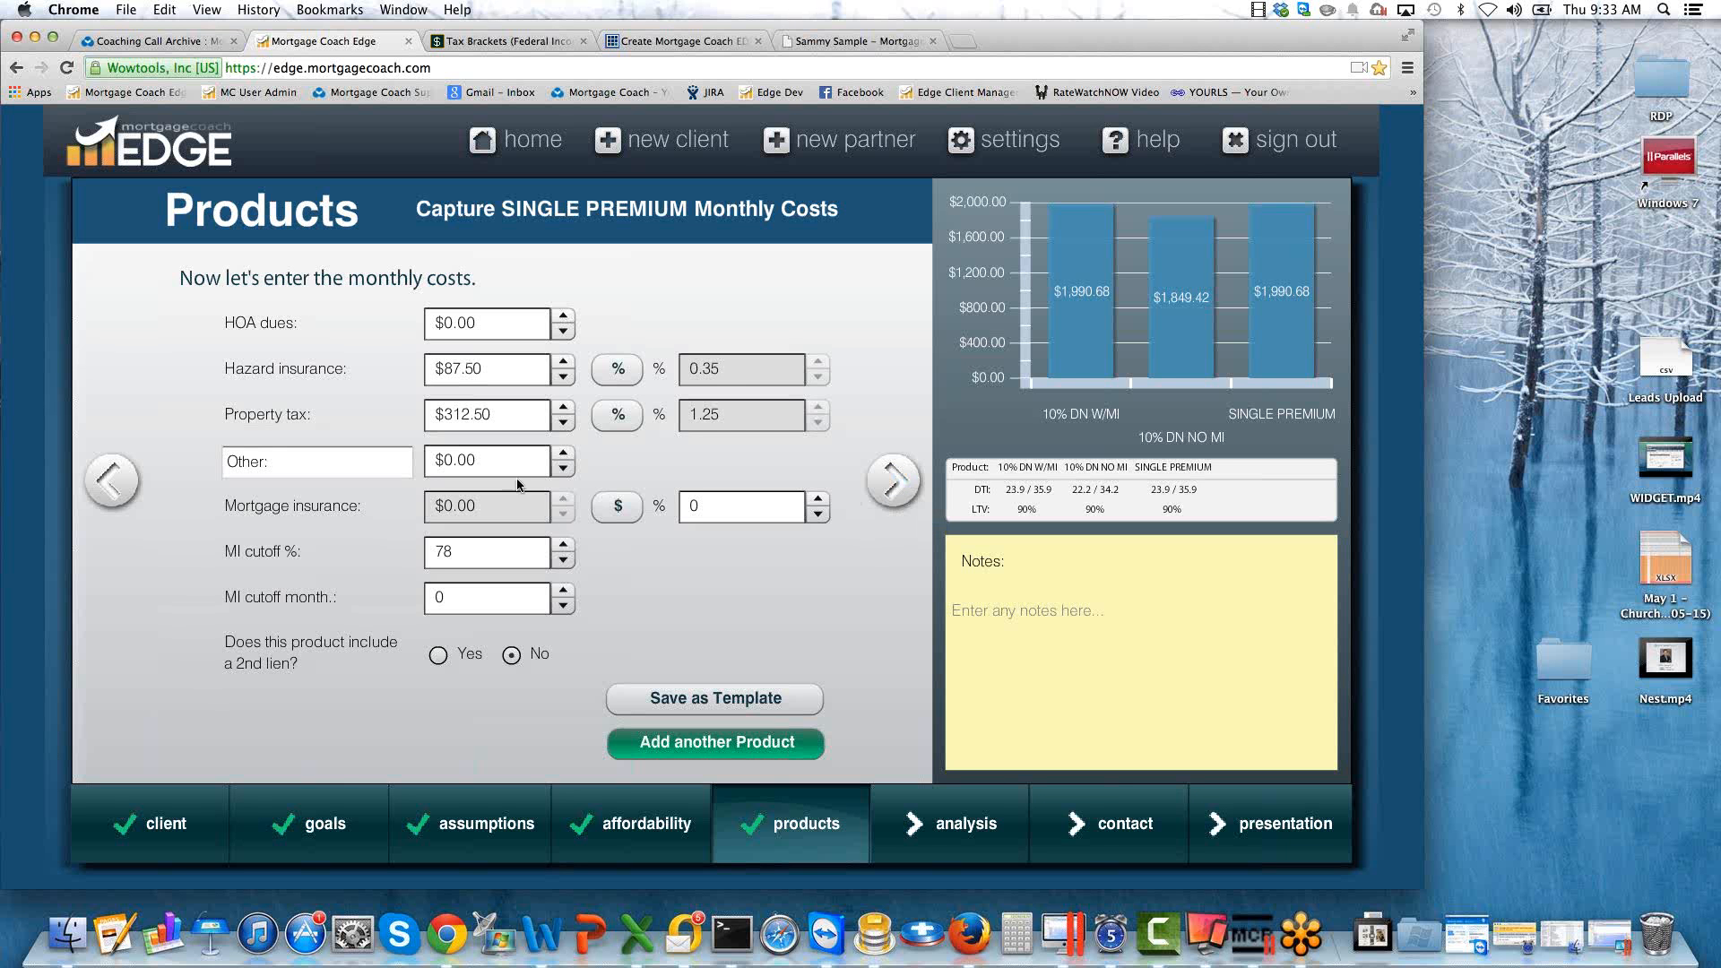
left_click(111, 482)
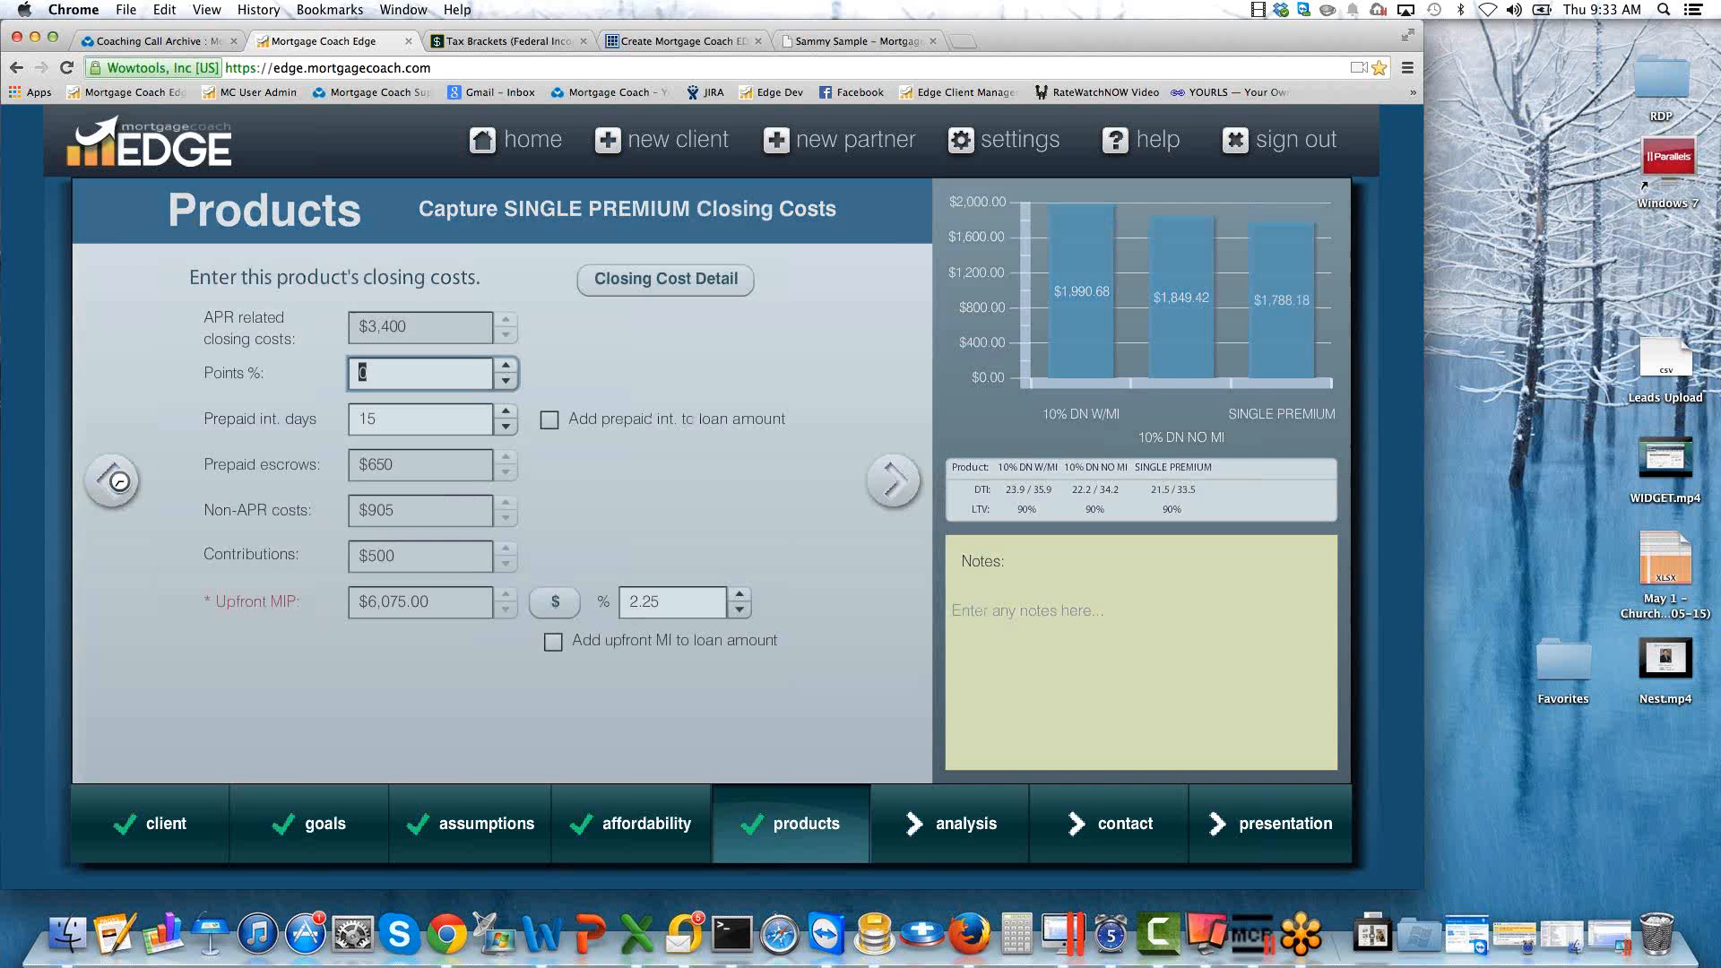
left_click(894, 480)
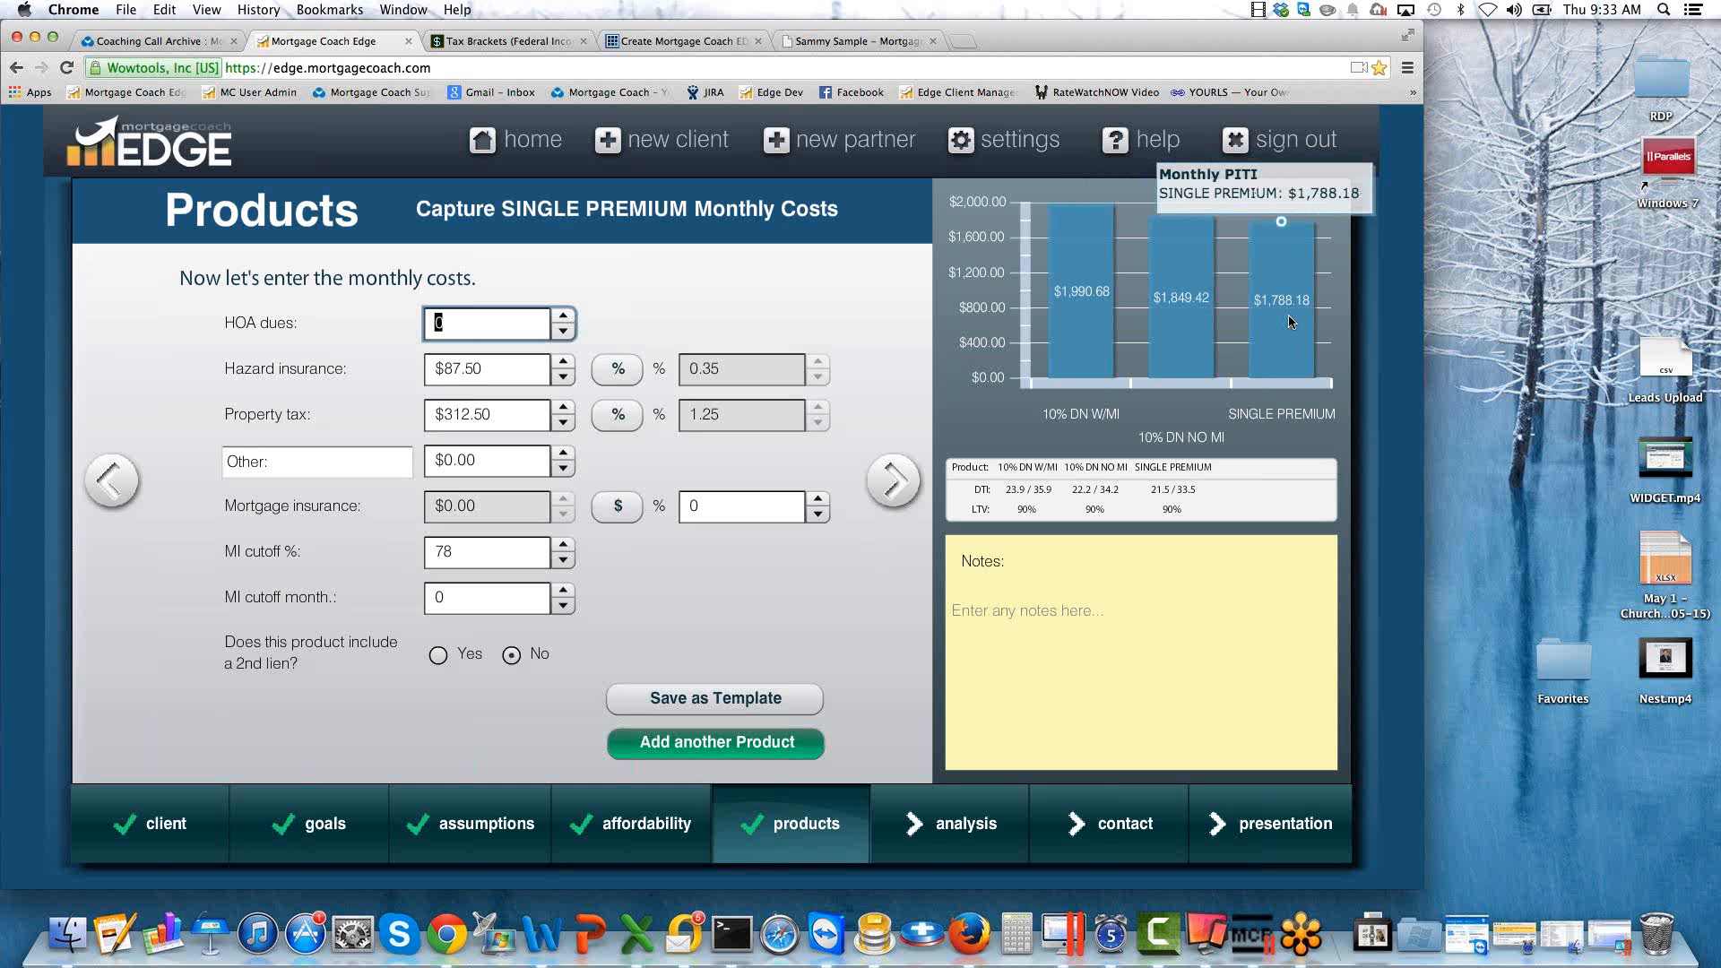
Add a fourth product named 80/10/10 and copy its details from the 10% DN W/MI product.
left_click(742, 749)
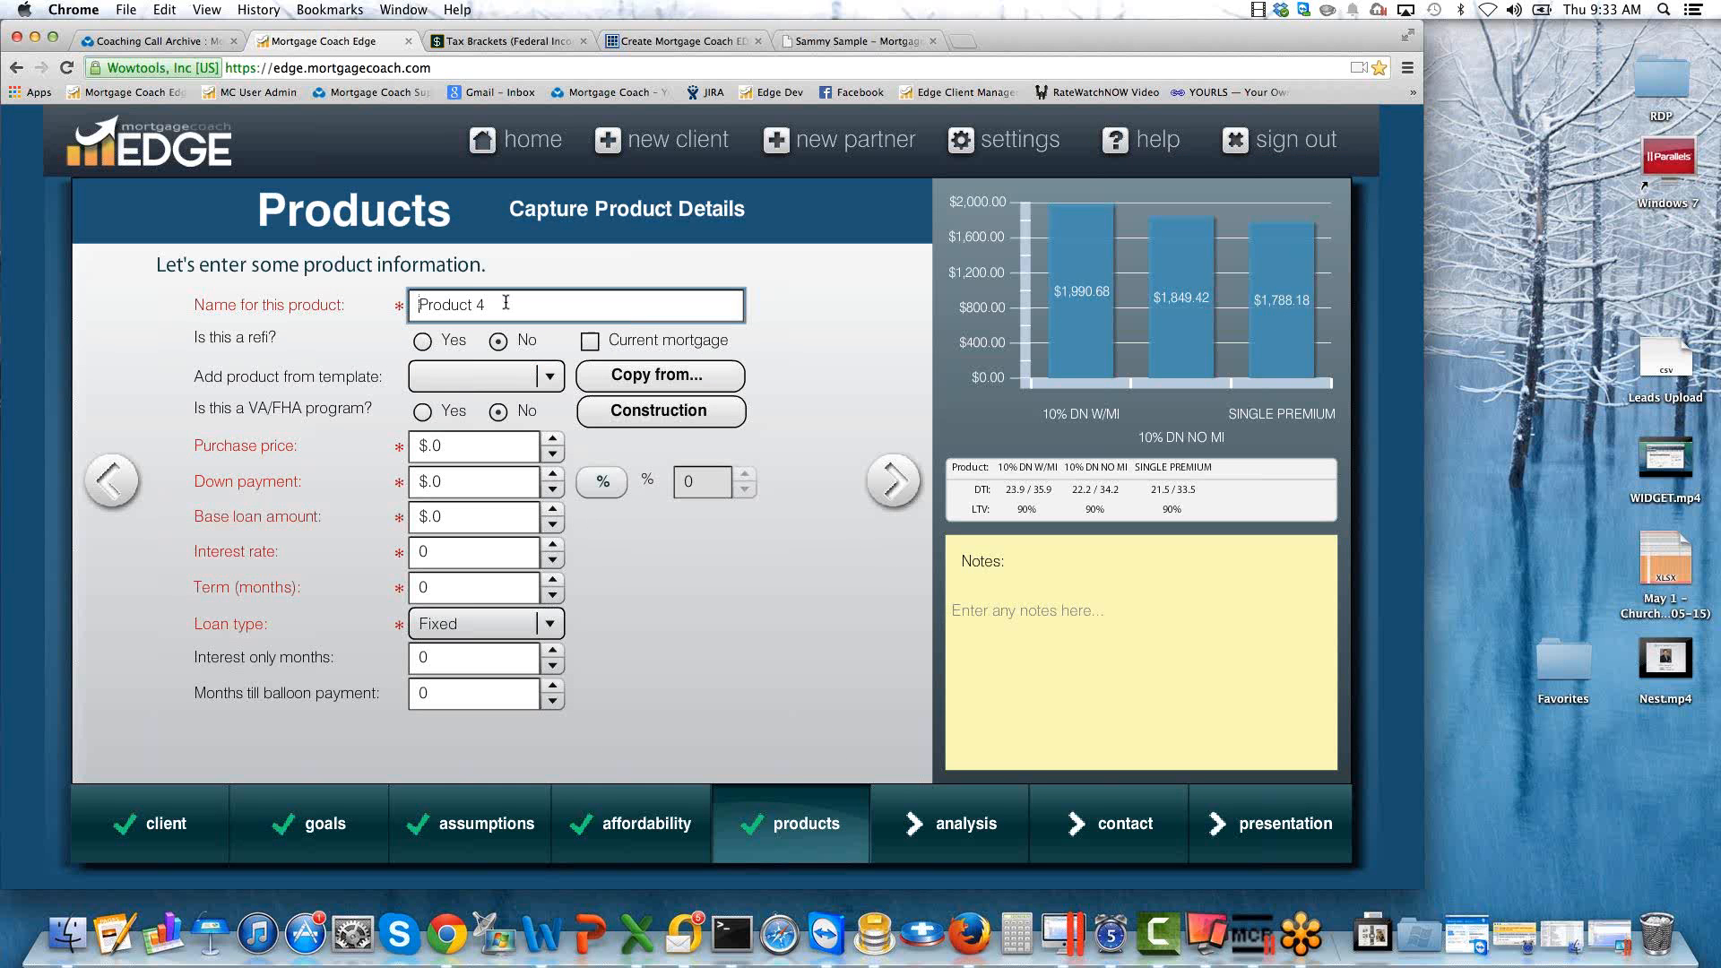
left_click_drag(505, 303, 343, 300)
type("80/10/10")
left_click(657, 378)
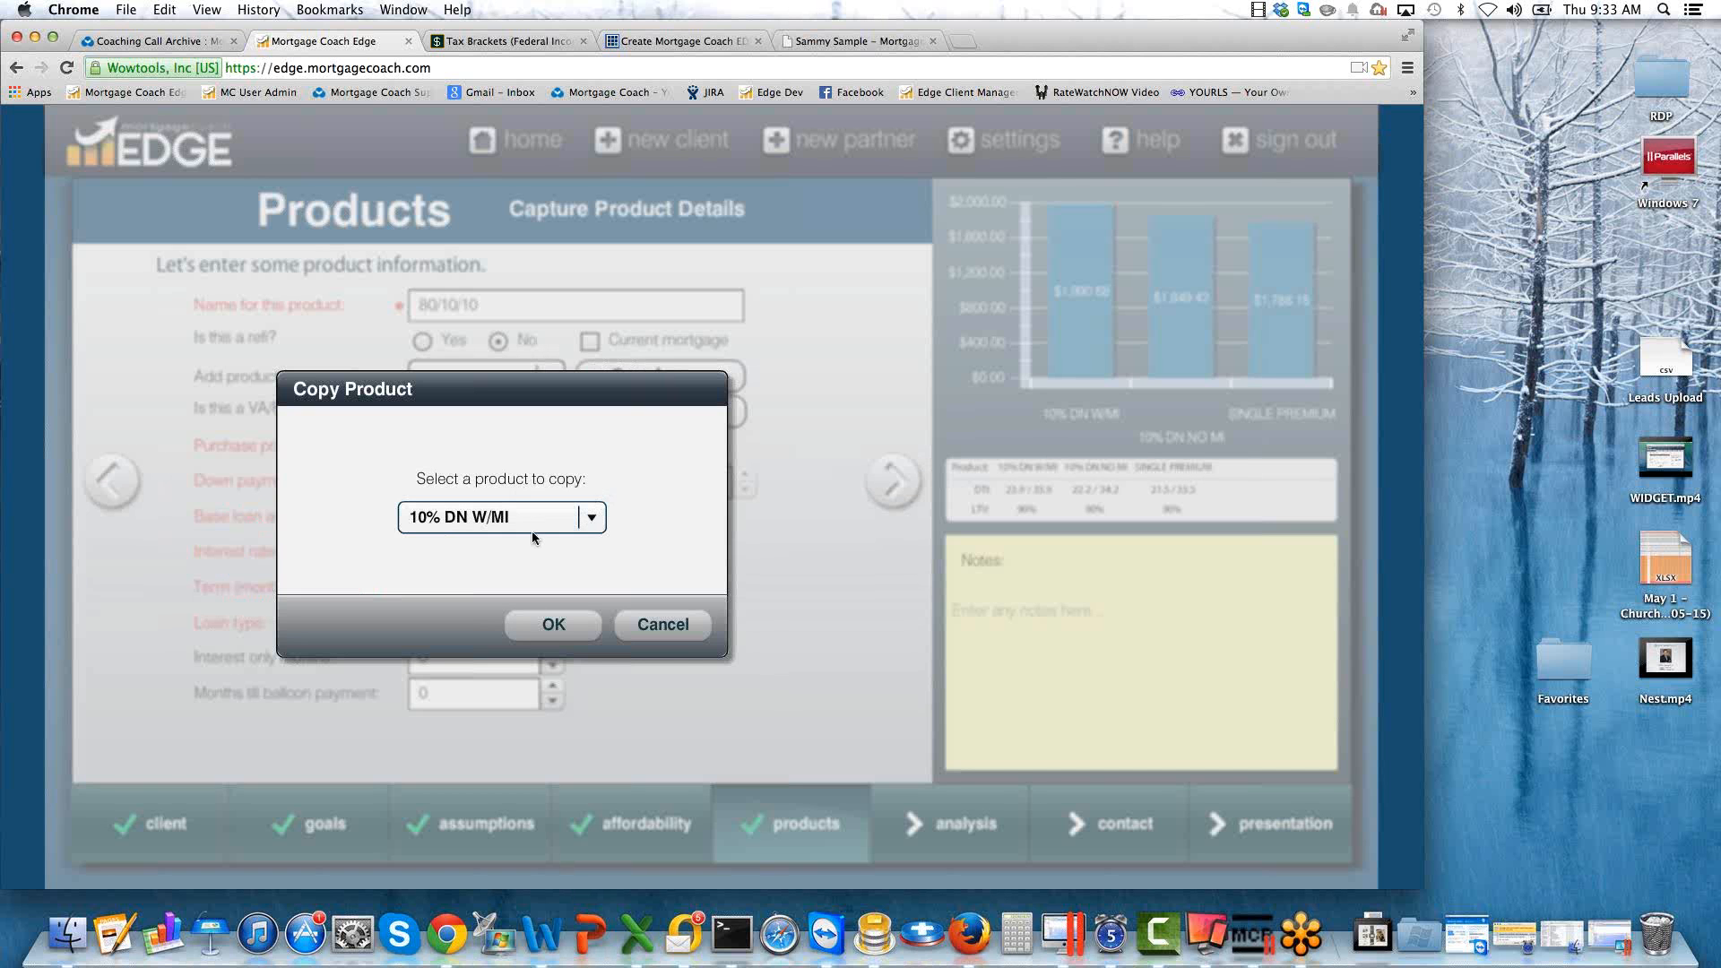
left_click(553, 625)
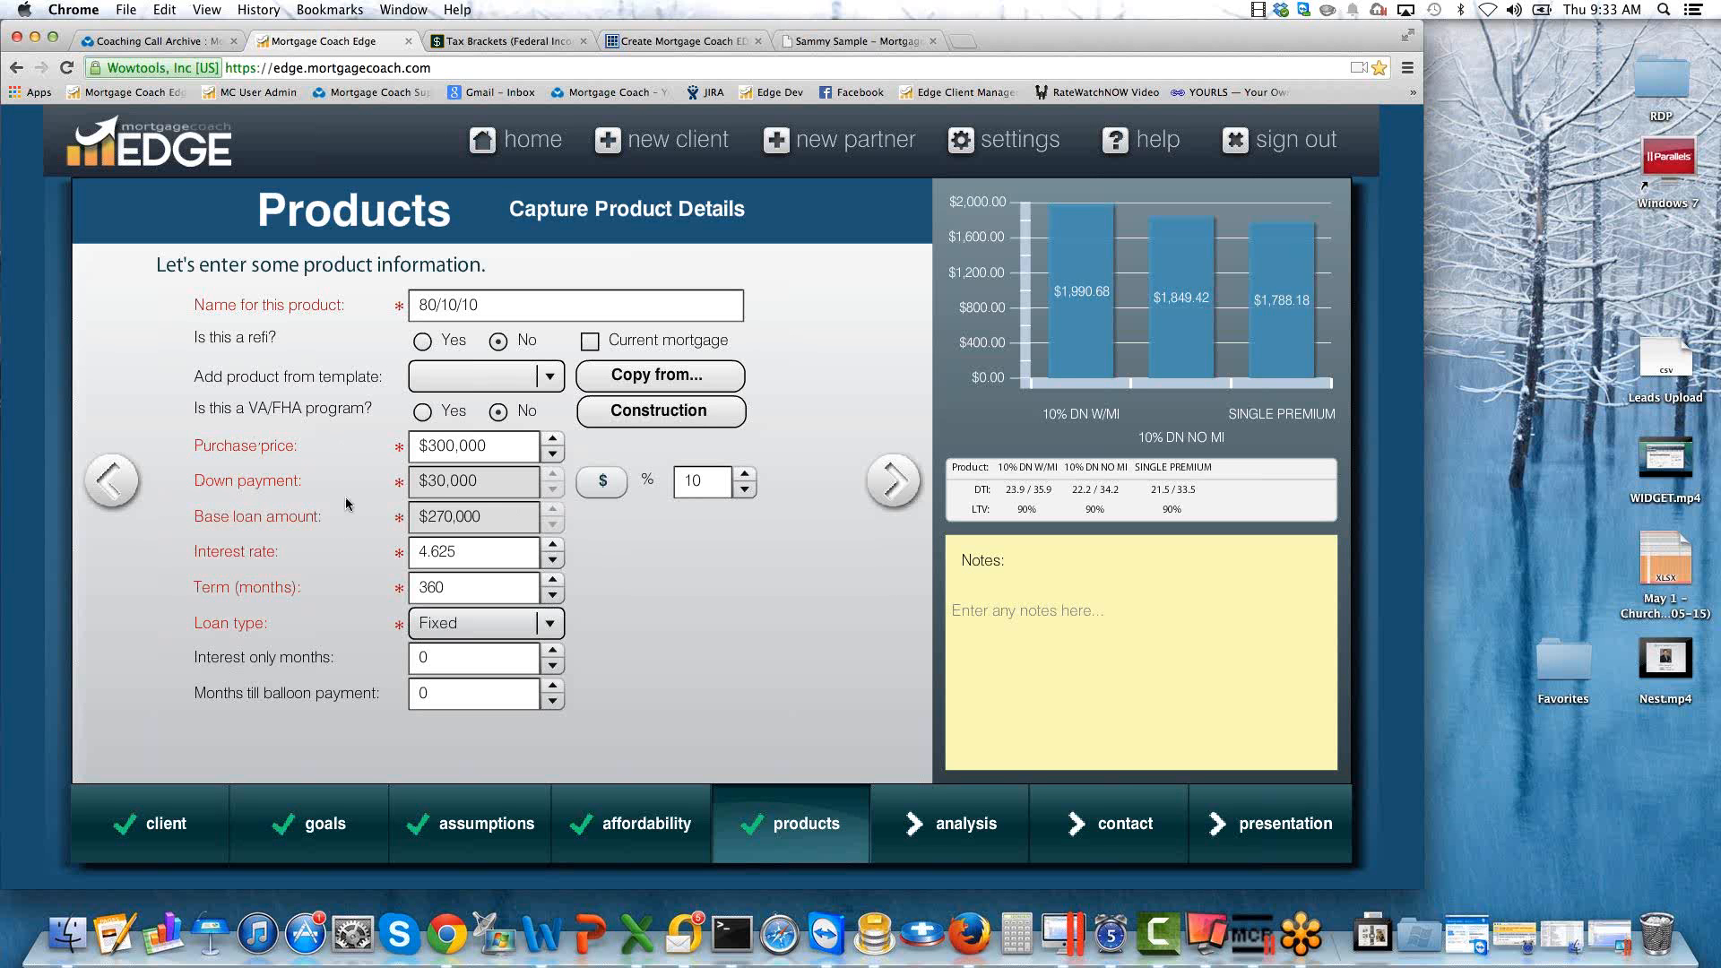
Set the 80/10/10 product's down payment to 20% and continue to its closing costs.
left_click(709, 483)
left_click_drag(705, 482, 645, 486)
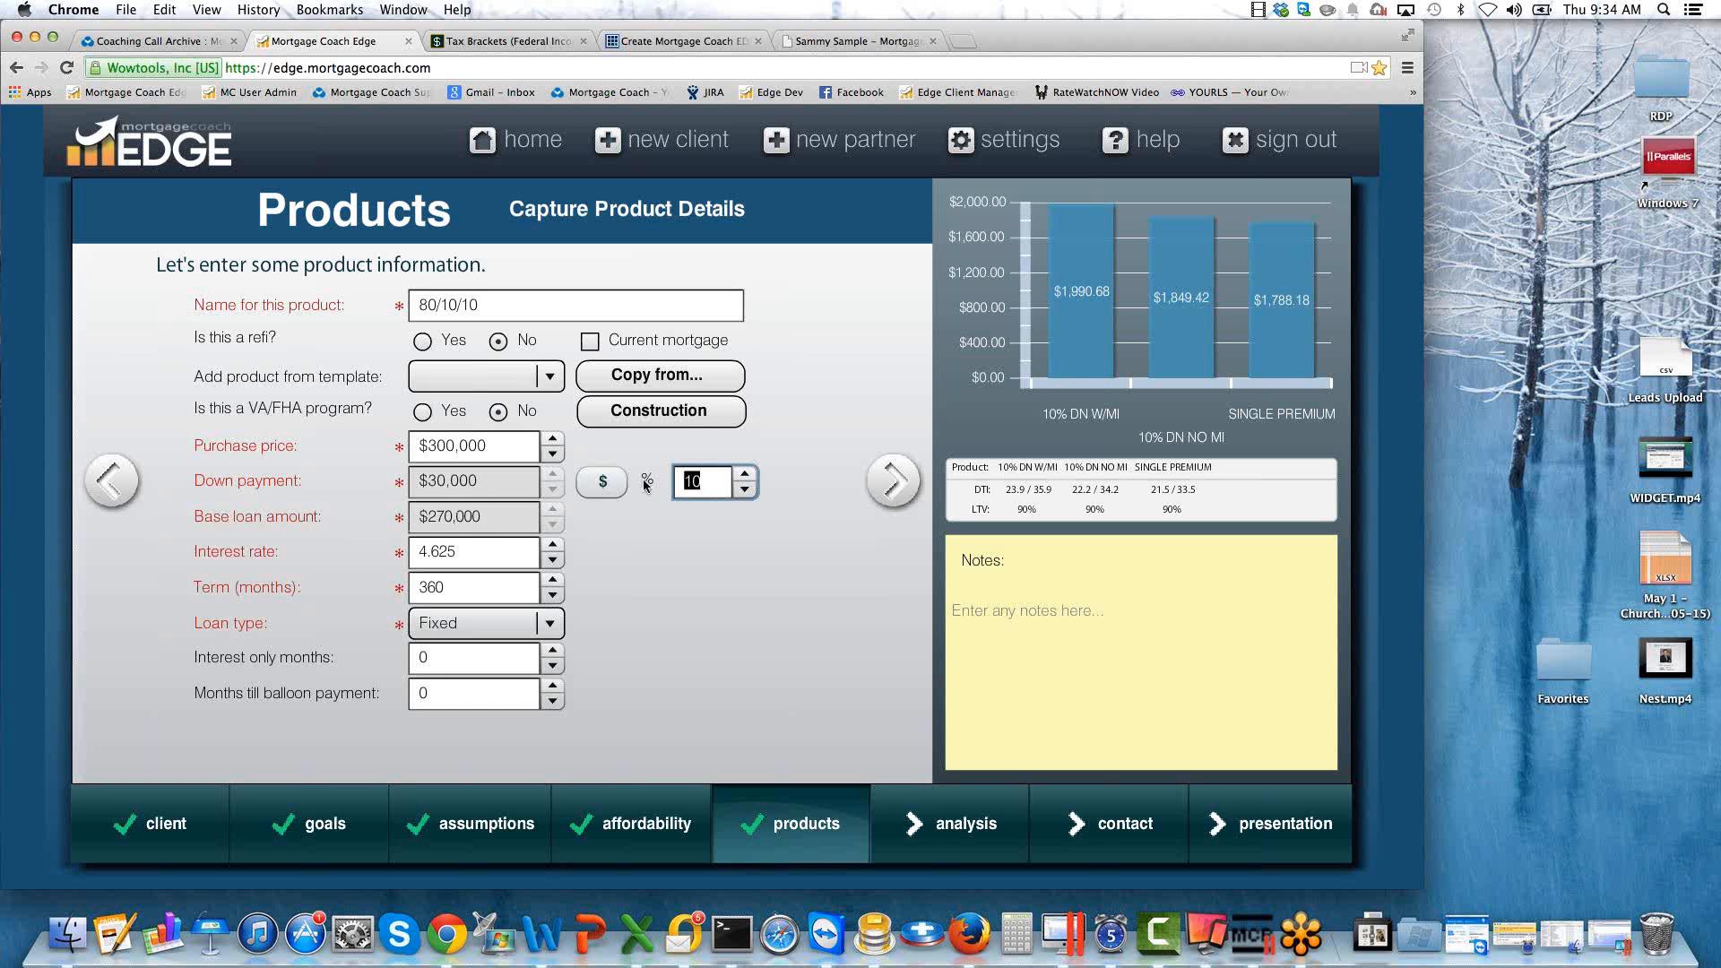
type("20")
key("Tab")
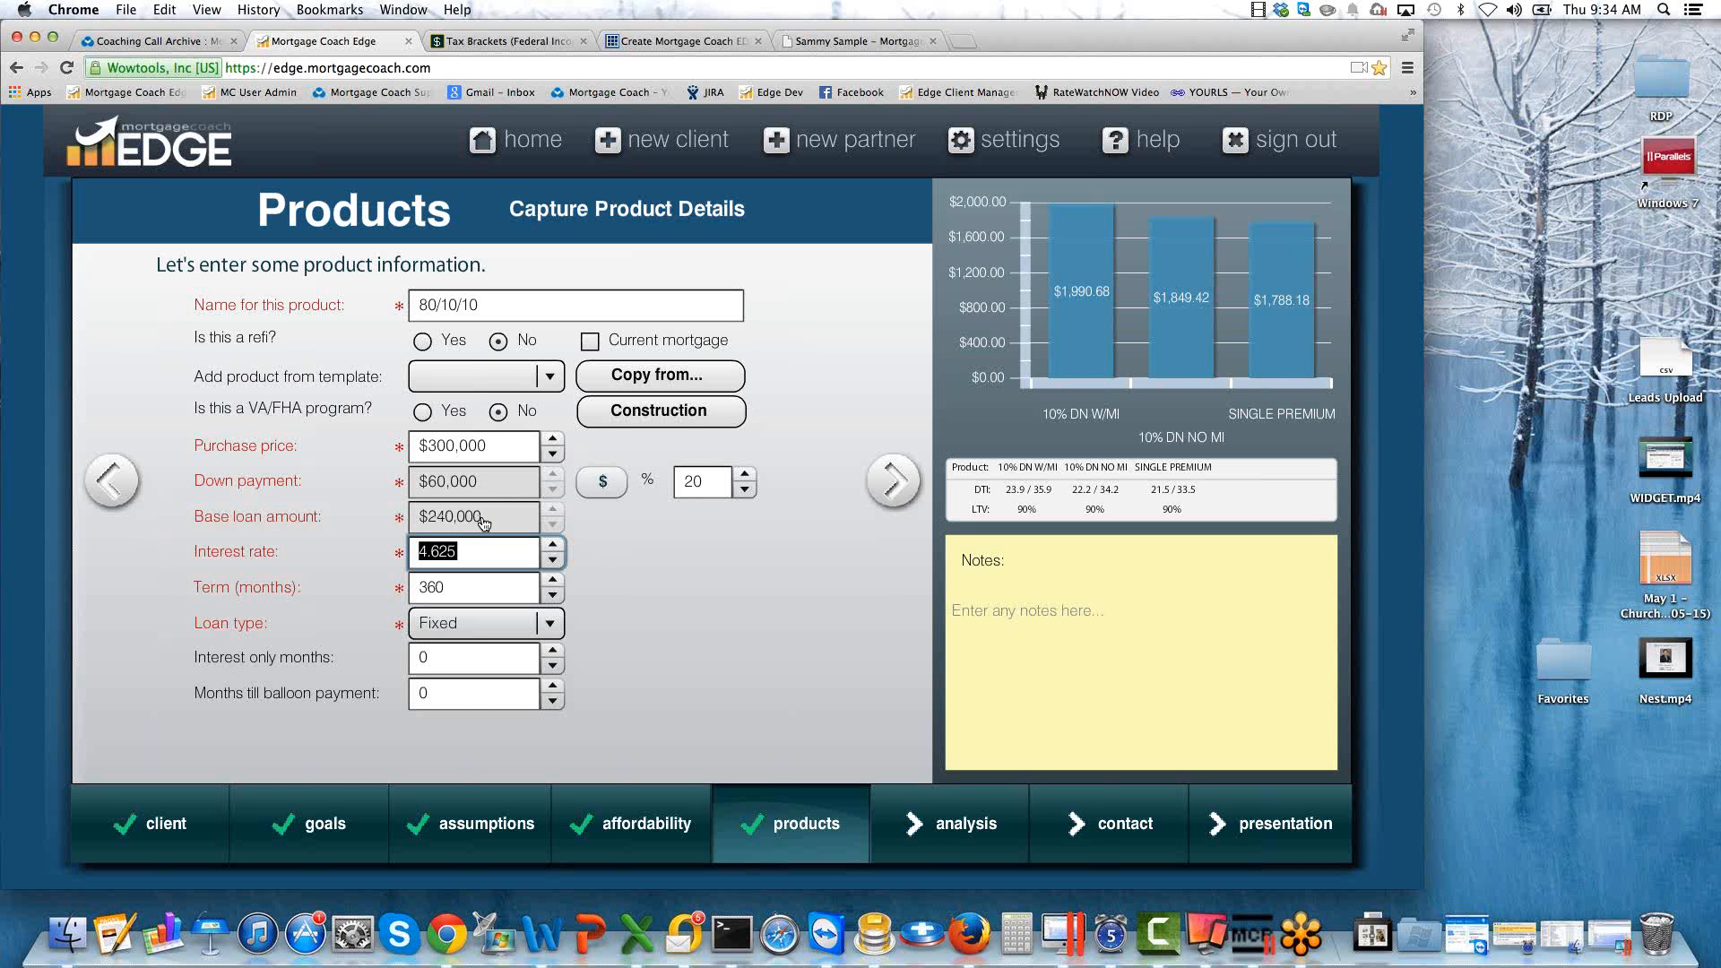
left_click(702, 481)
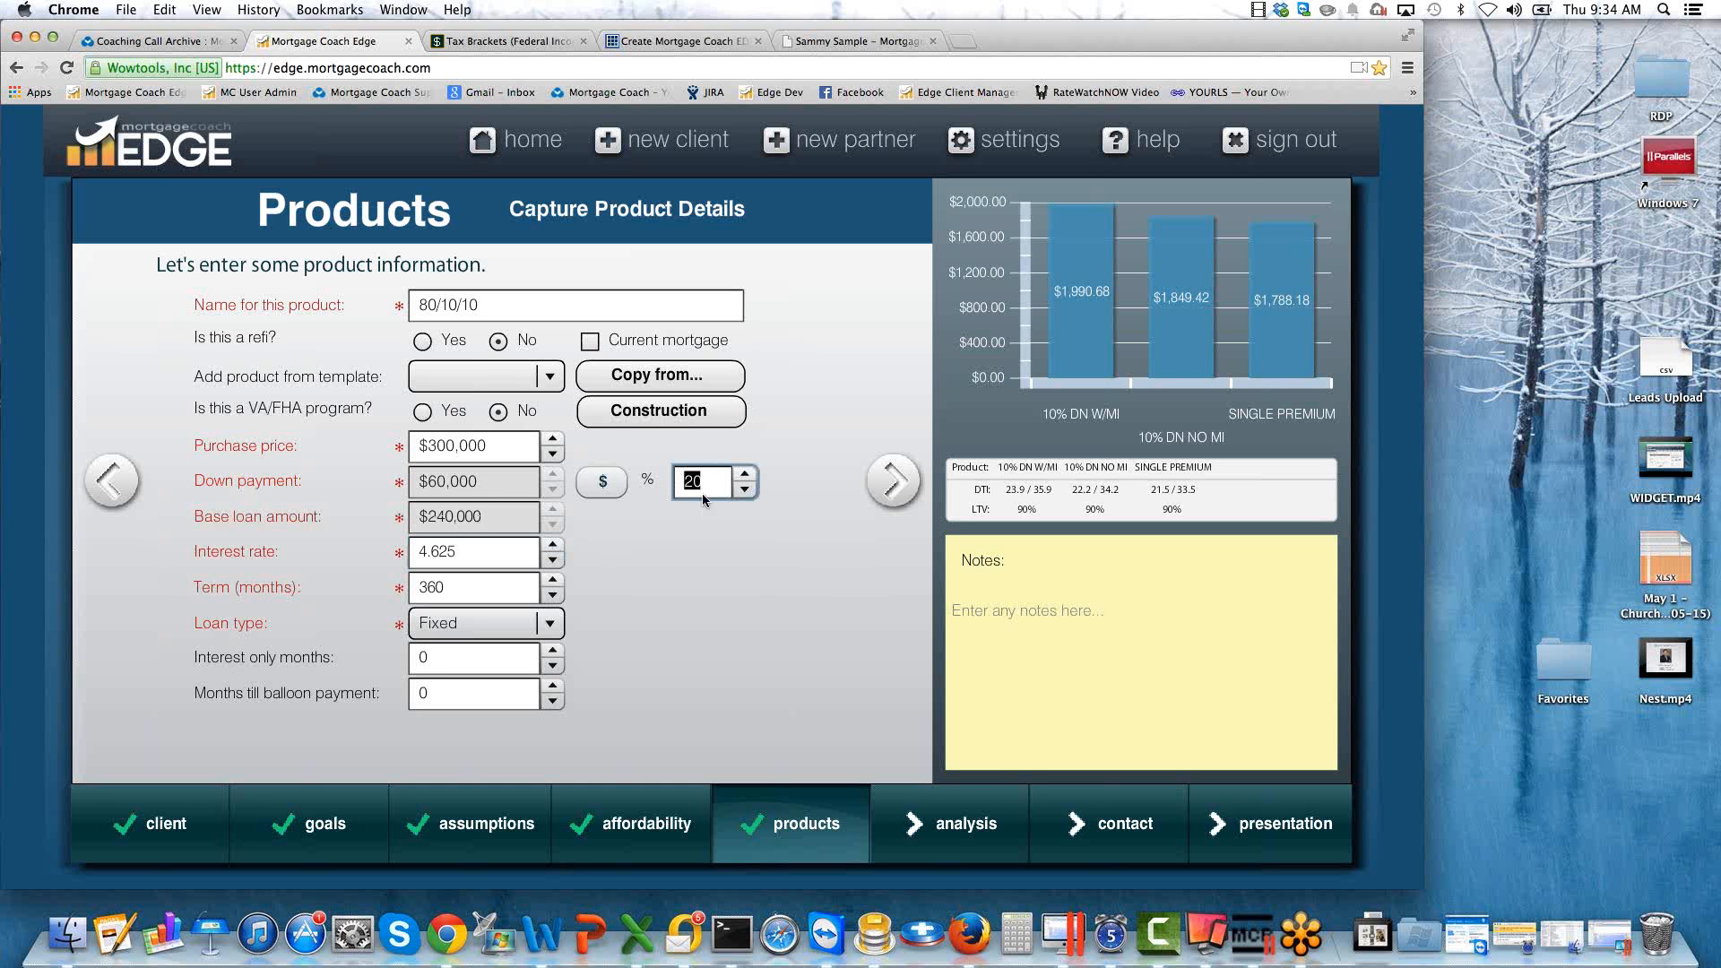
left_click(469, 552)
left_click_drag(469, 553, 338, 555)
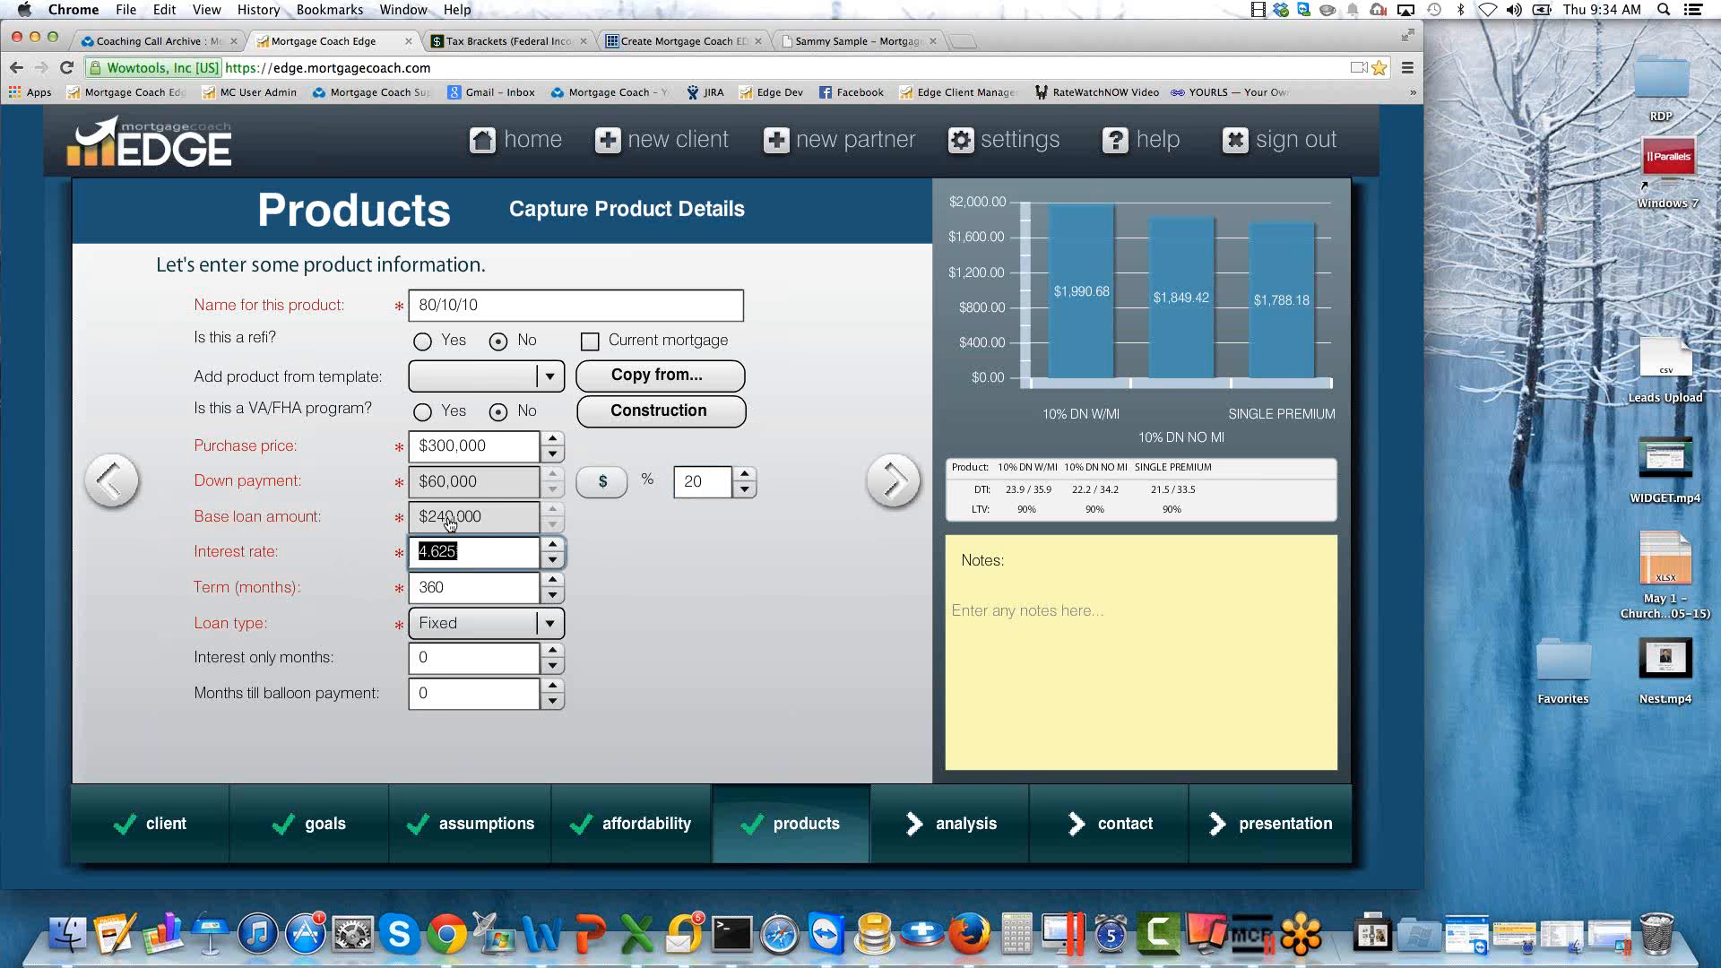
left_click(476, 566)
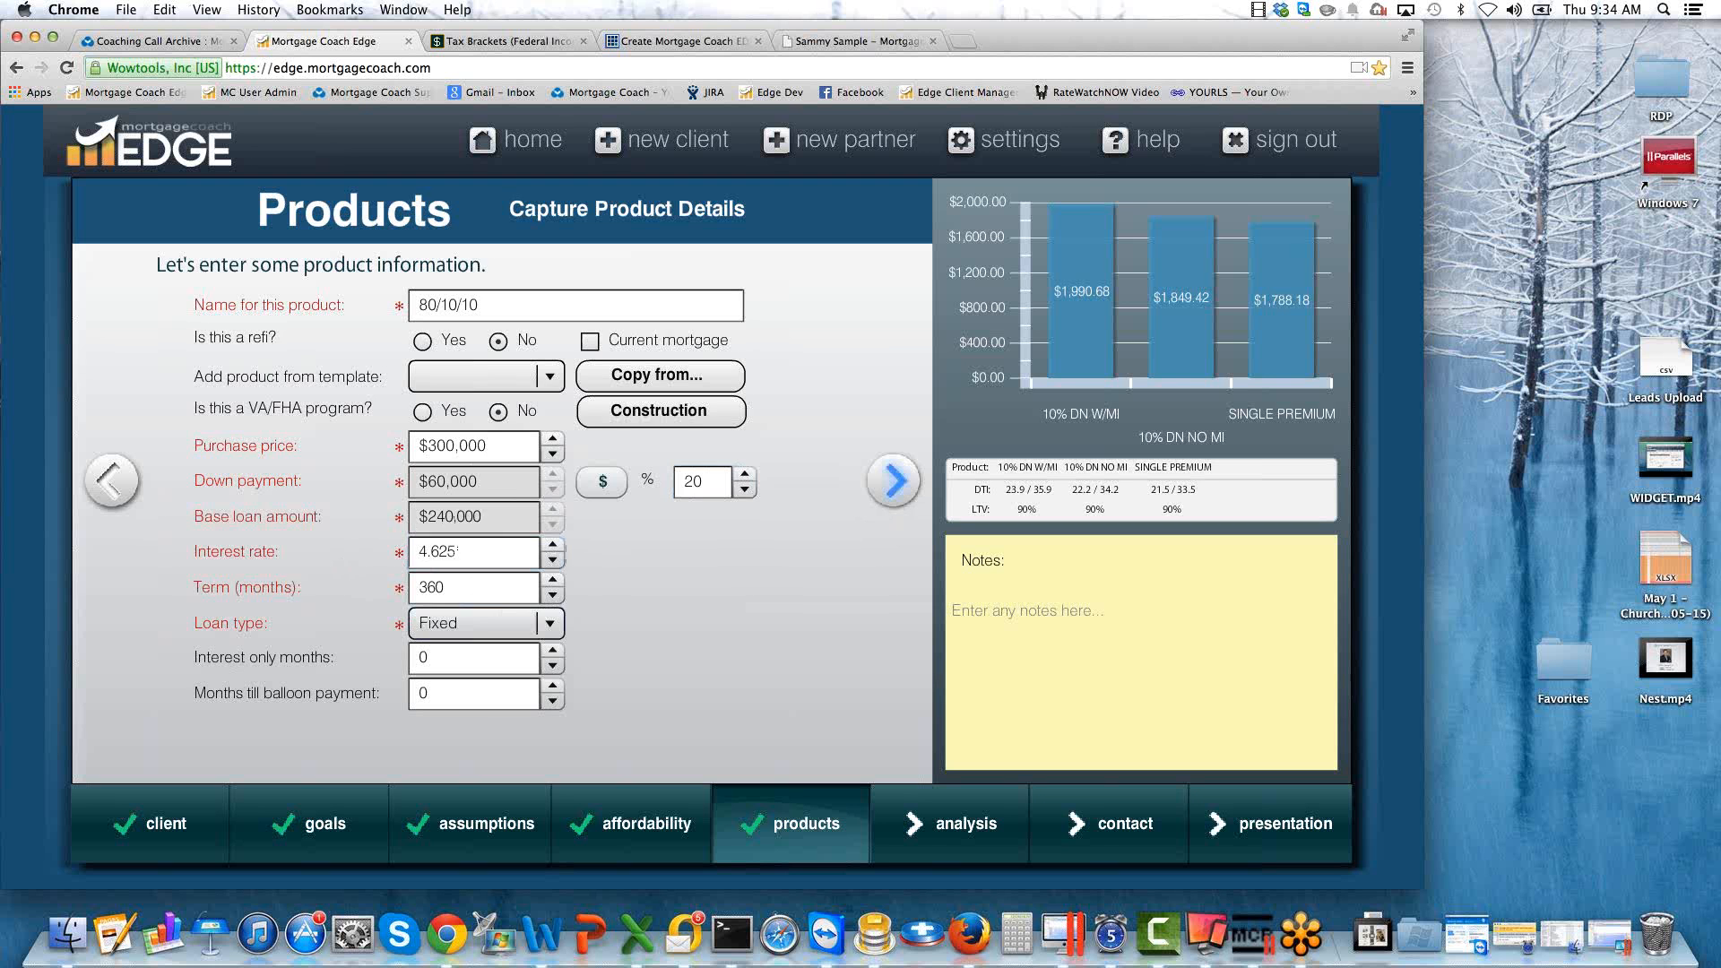
left_click(894, 484)
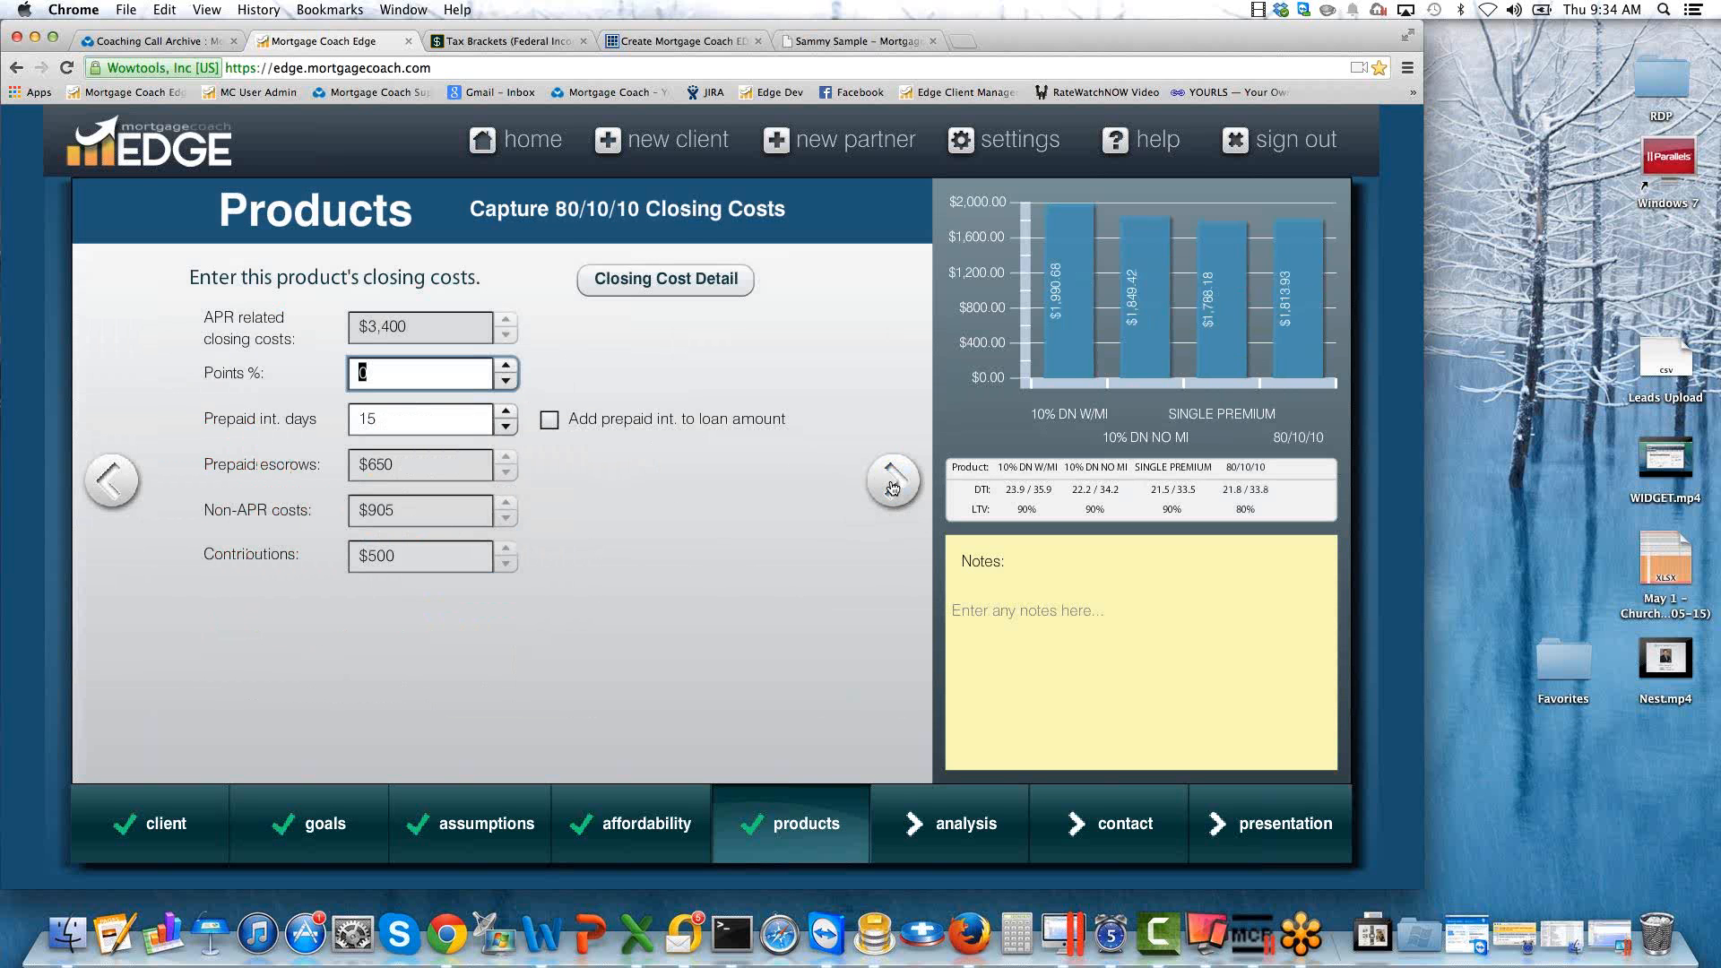
Set the 80/10/10 product's Loan Origination fee to $2,400 in the closing cost details and apply it to the loan.
left_click(643, 289)
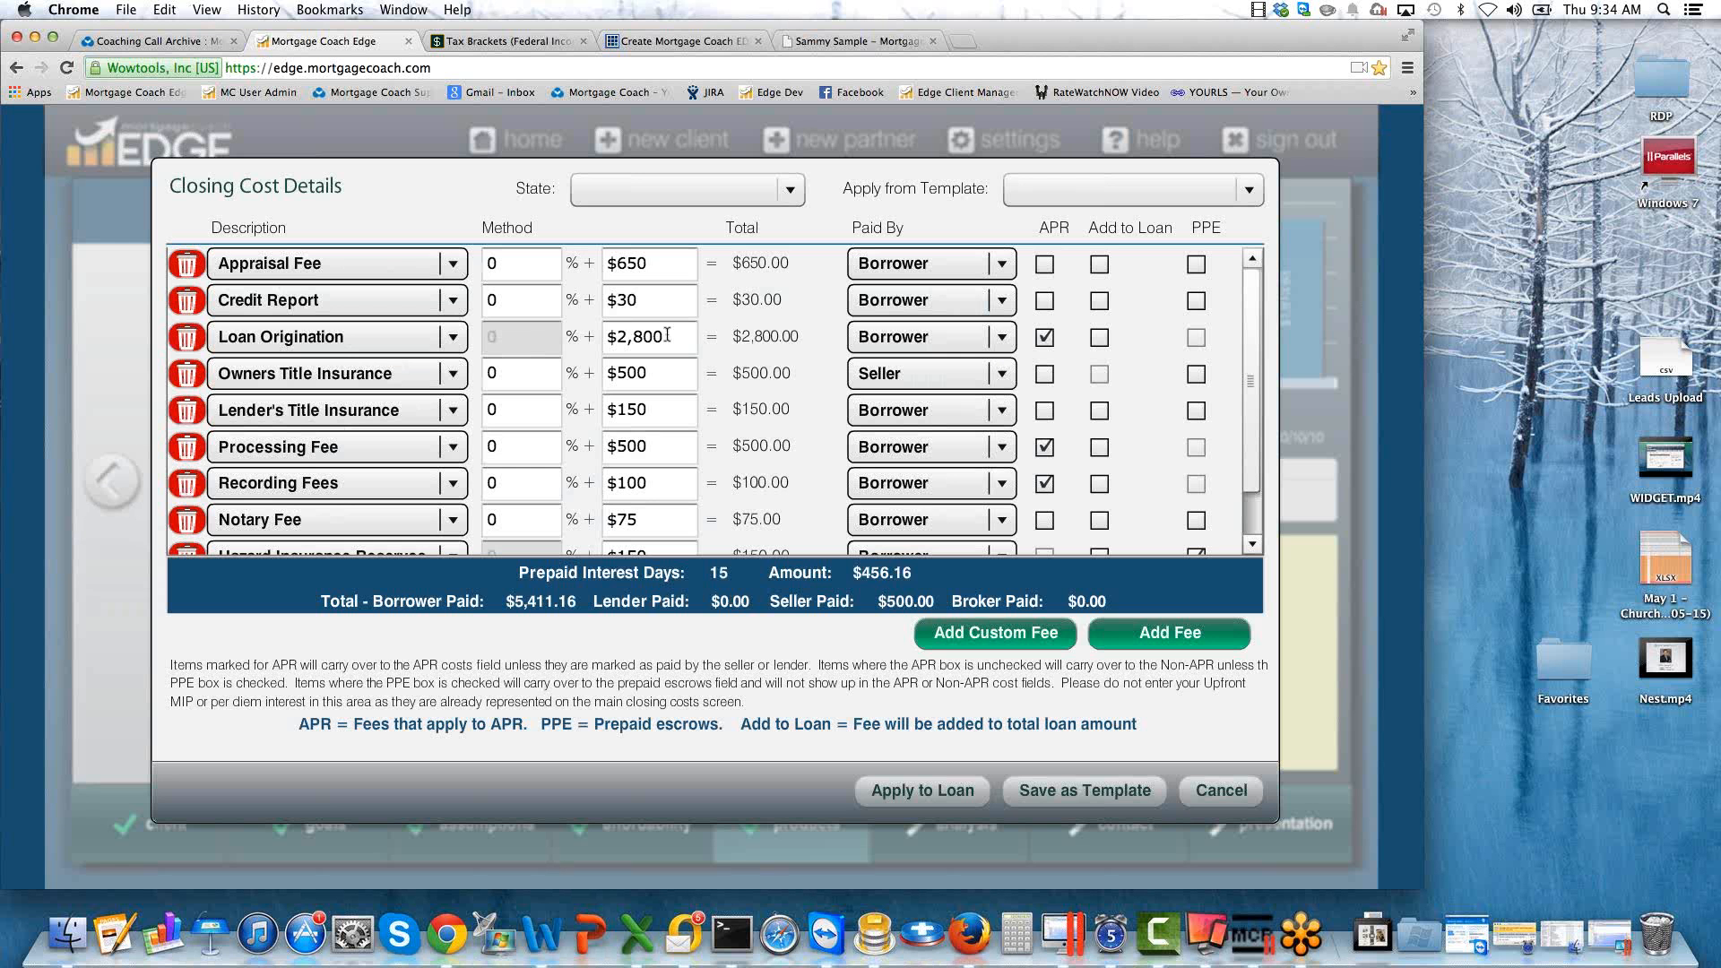
left_click(667, 335)
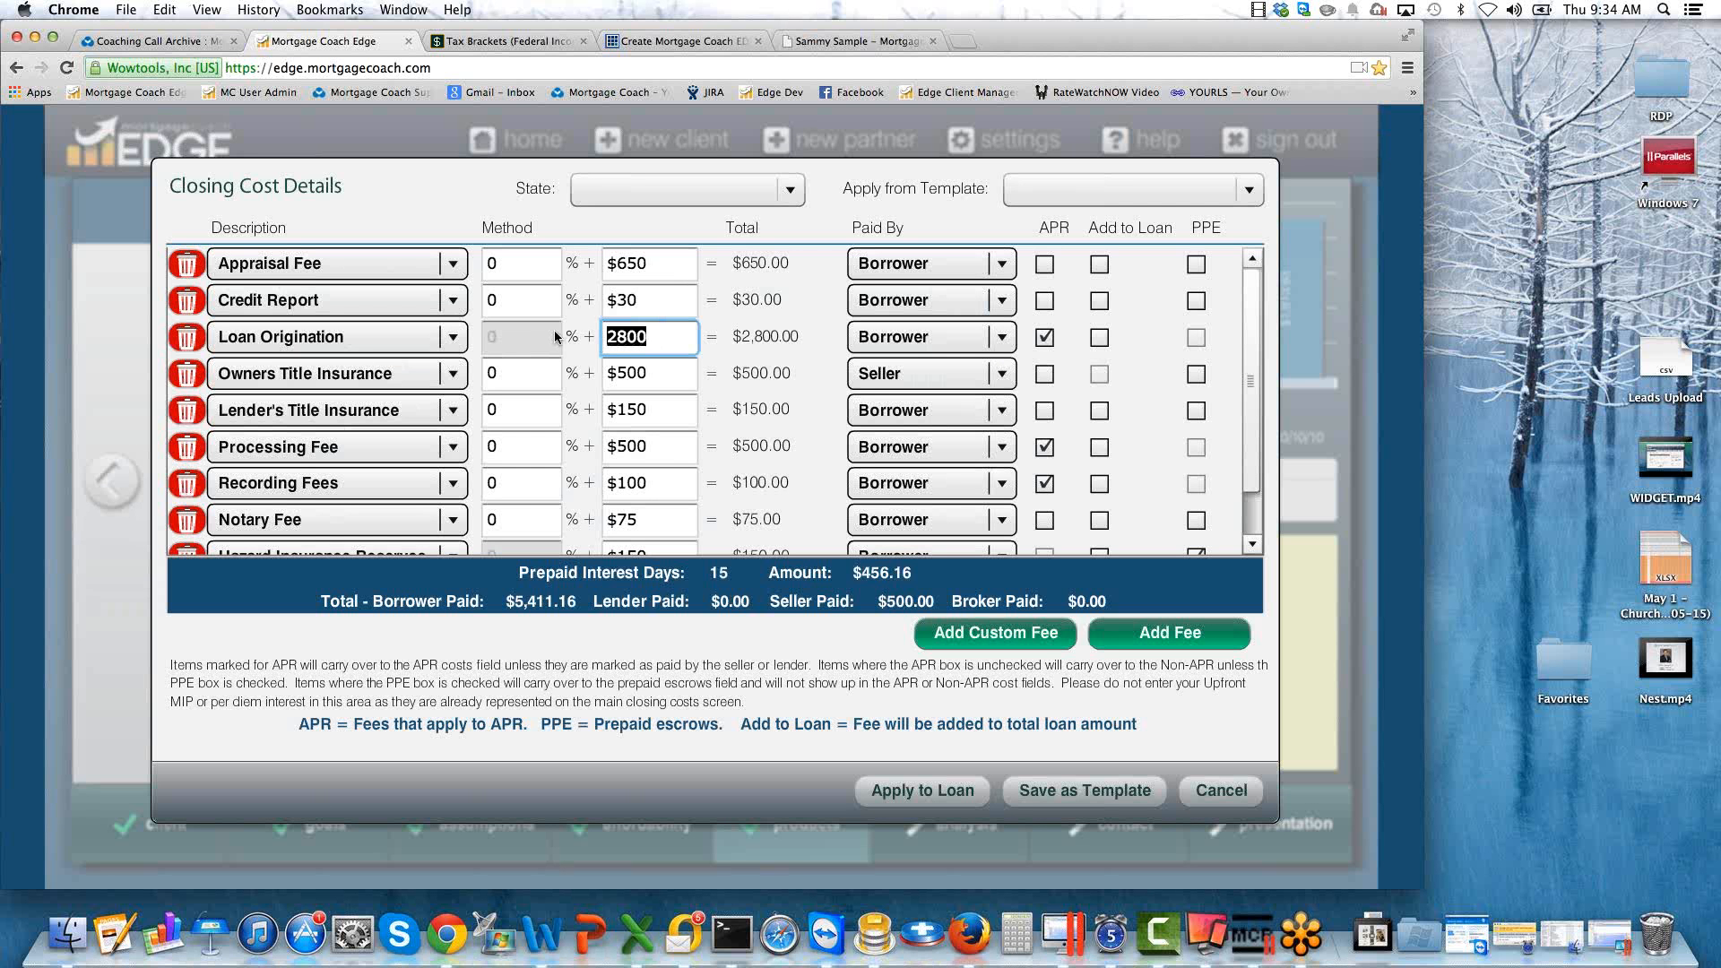
type("2400")
key("Tab")
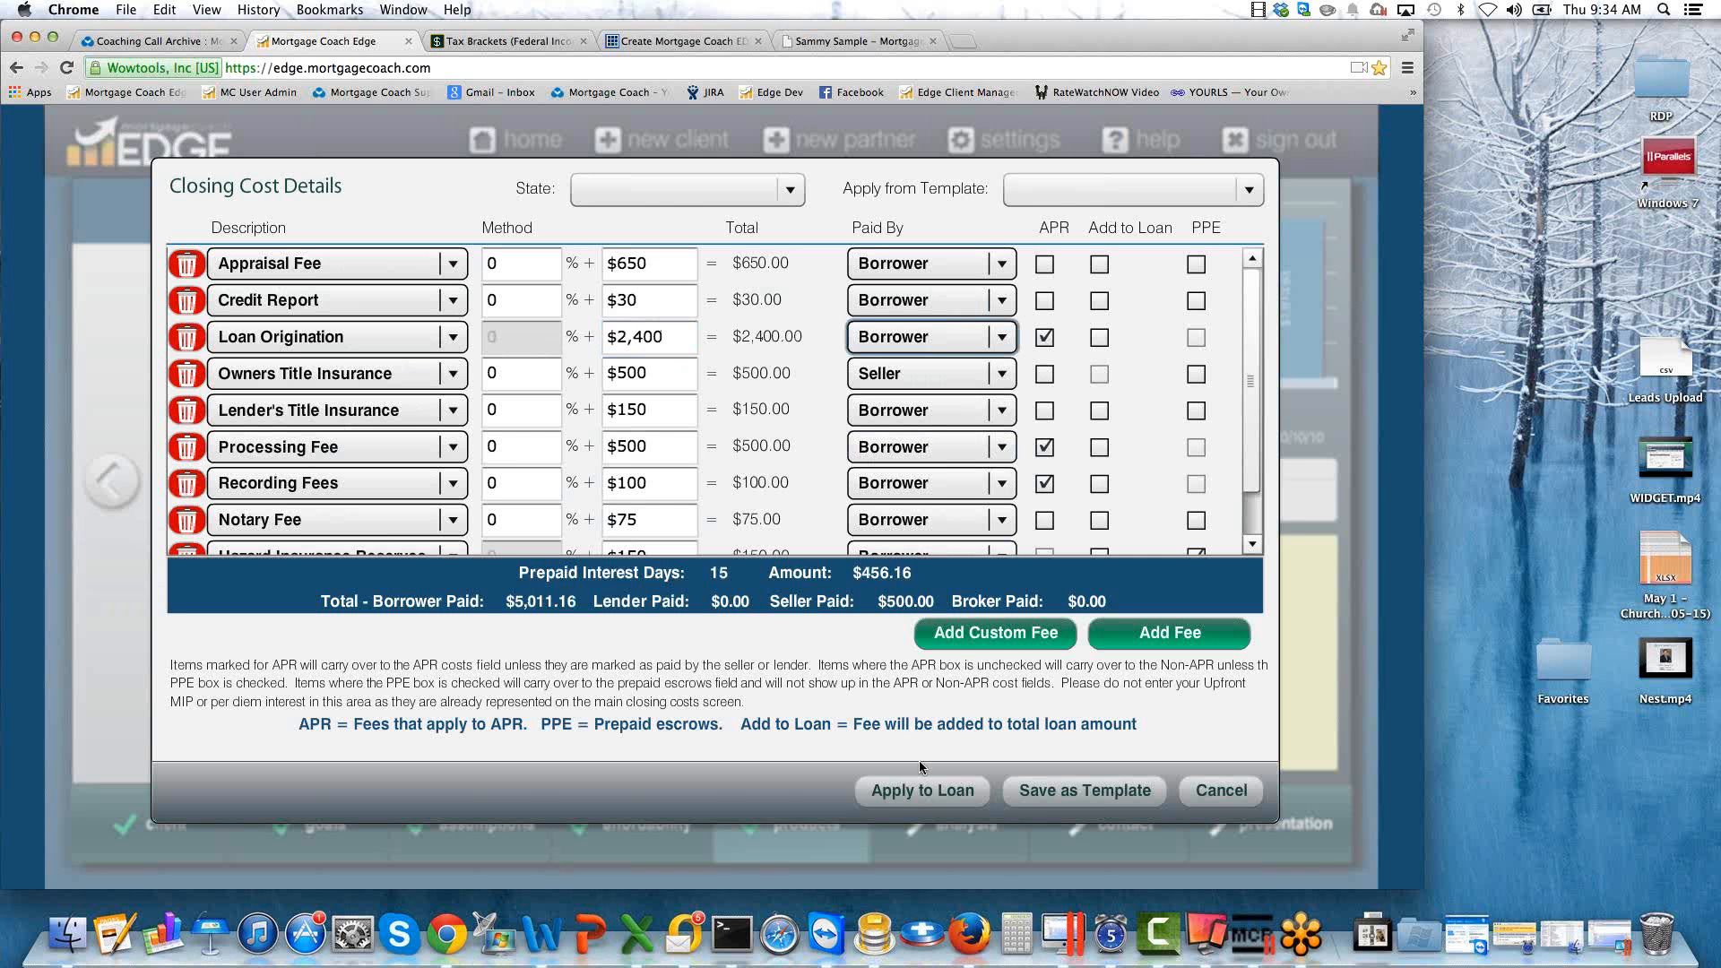
left_click(920, 794)
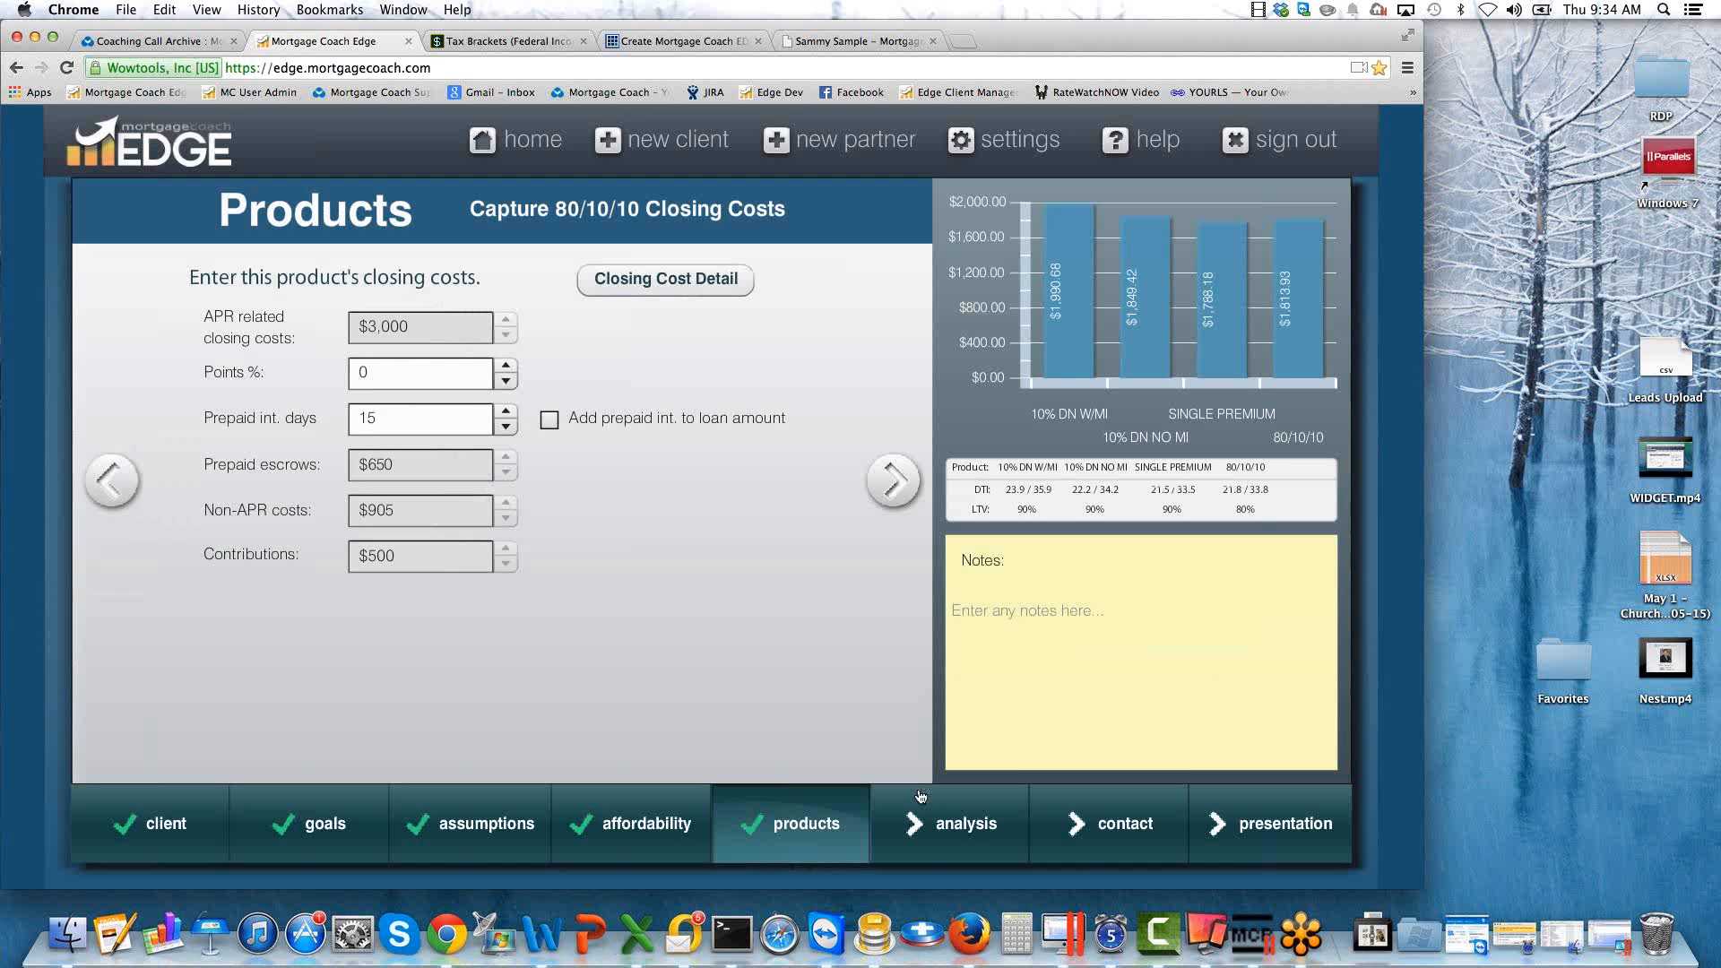
In the 80/10/10 product's monthly costs, switch mortgage insurance to percentage entry at 0% and include a 2nd lien.
left_click(893, 482)
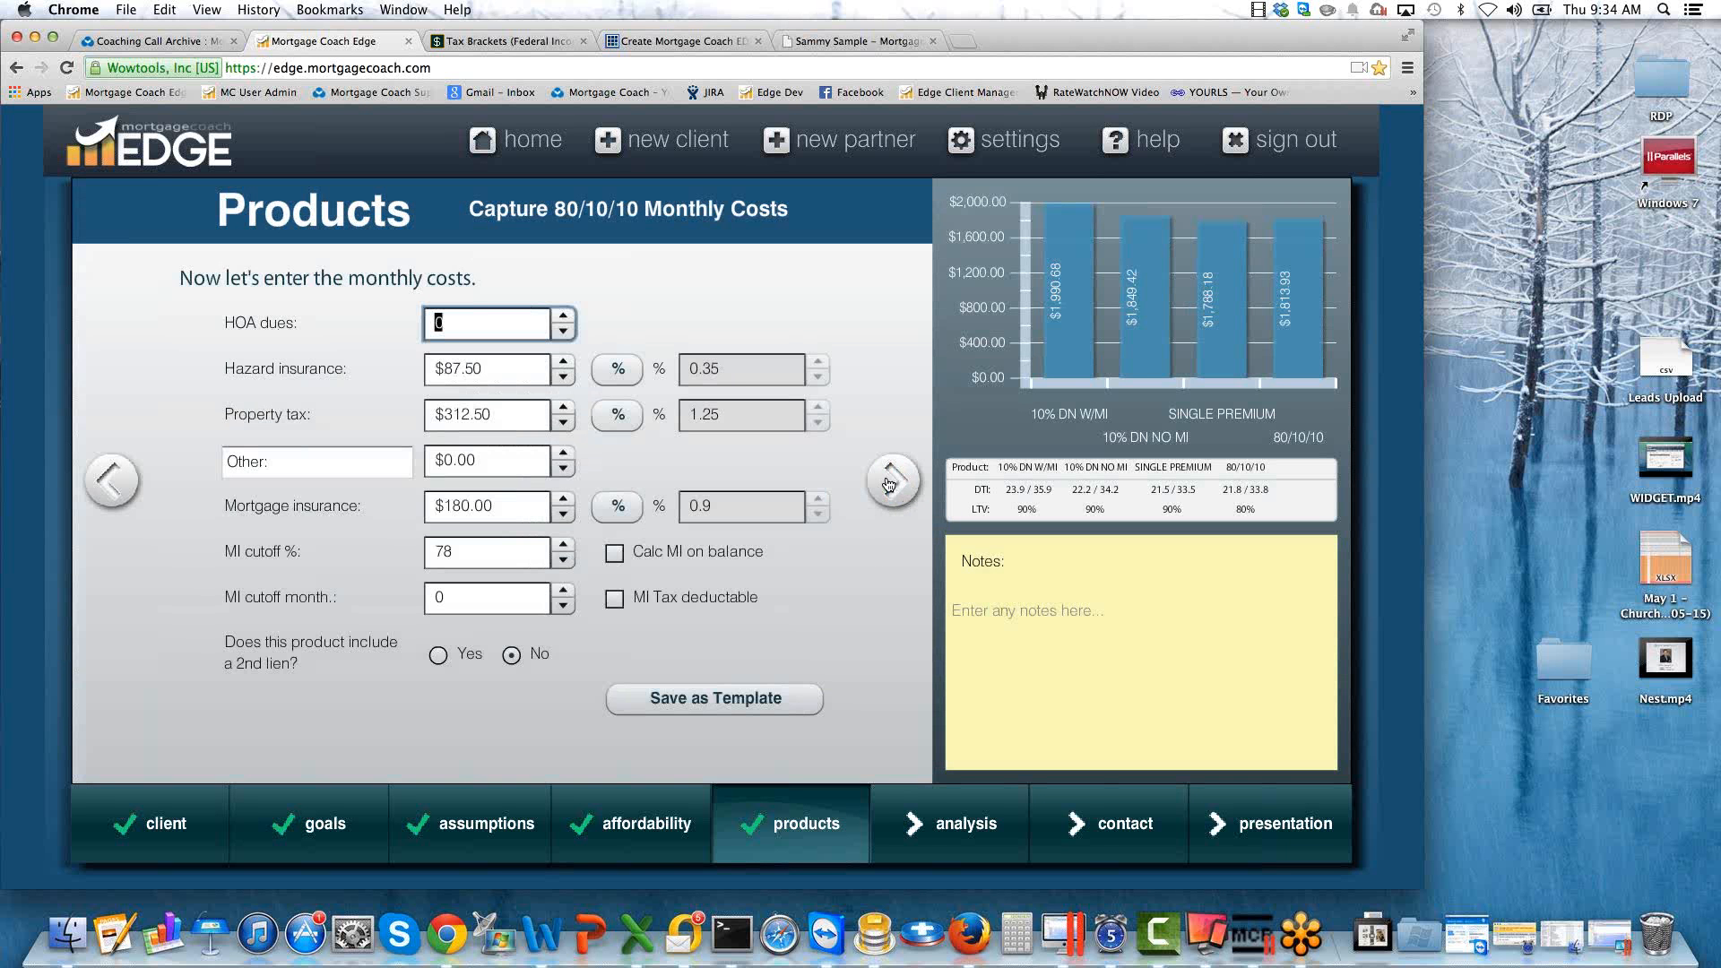
left_click(617, 509)
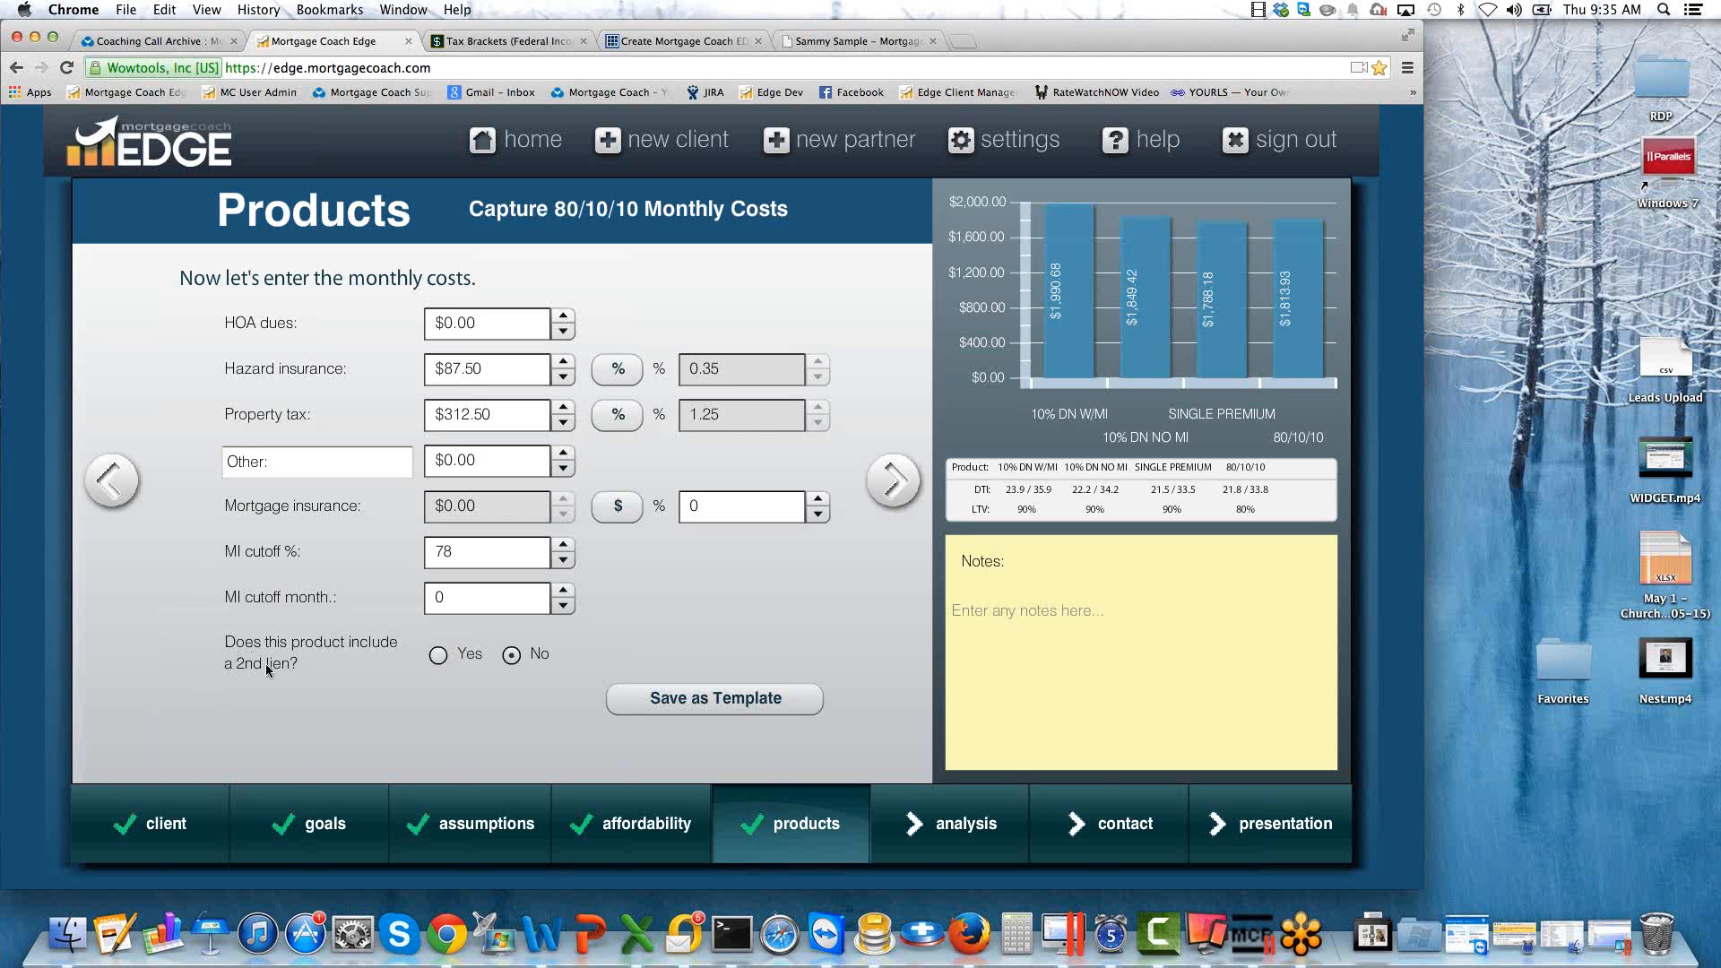
left_click(438, 657)
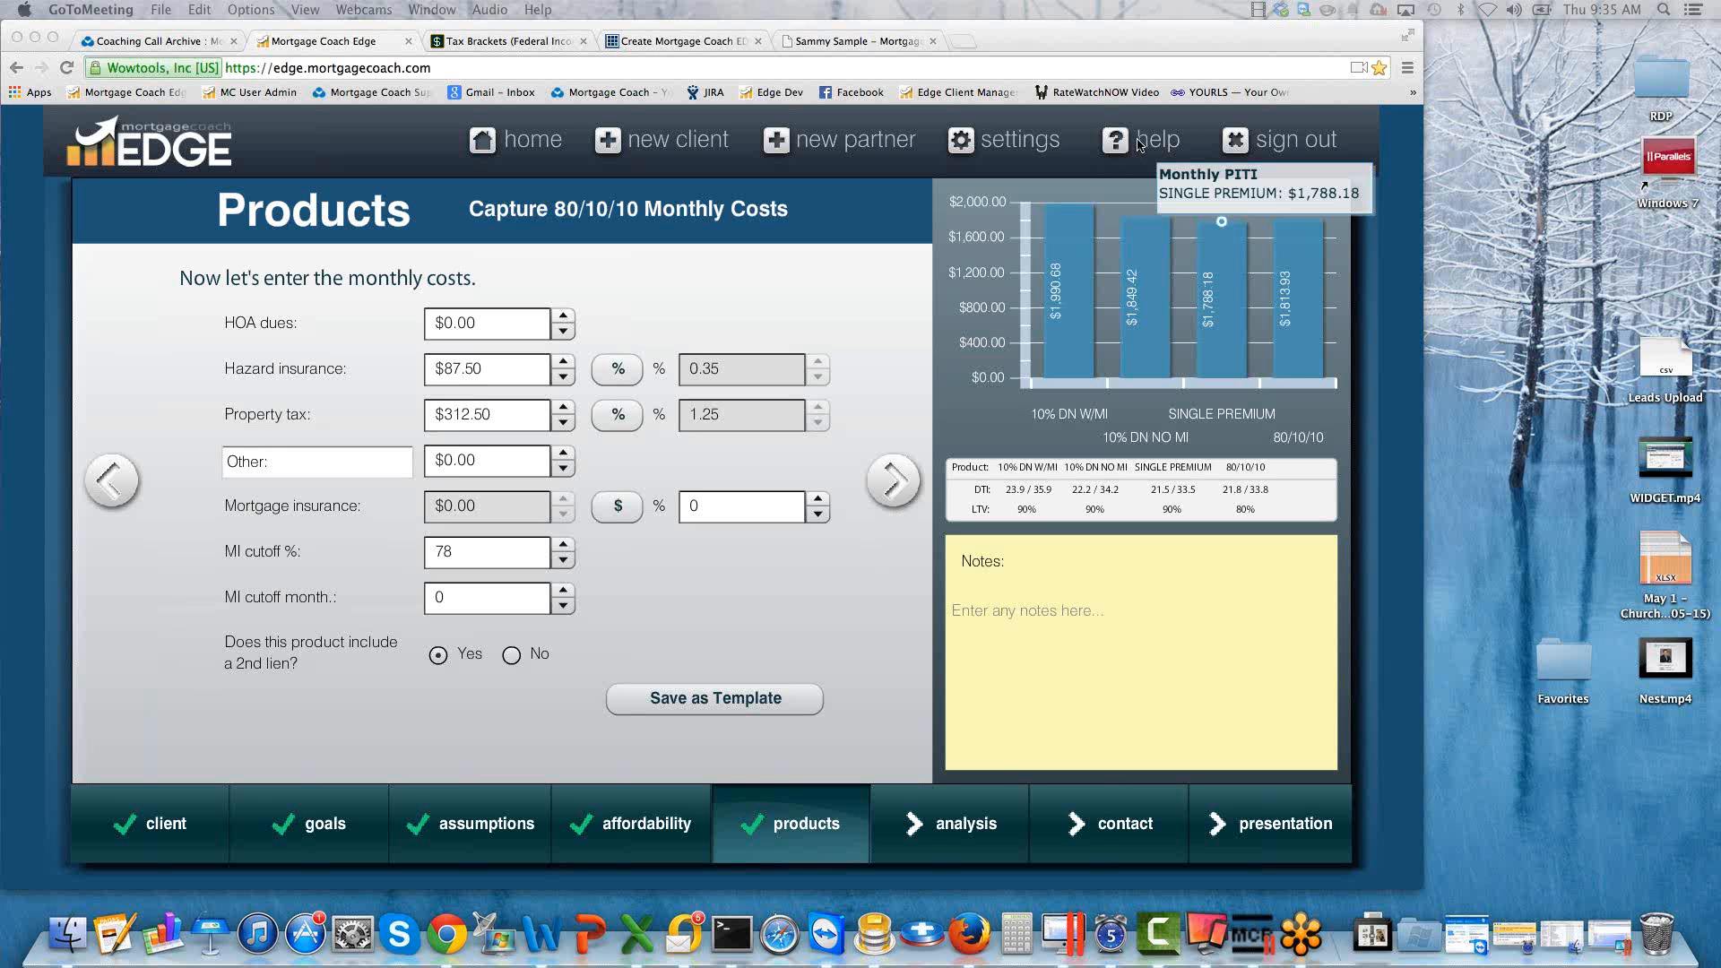
Switch to the Mortgage Coach Support site and open the Coaching Call Archive from its home page to view the archived calls.
left_click(145, 41)
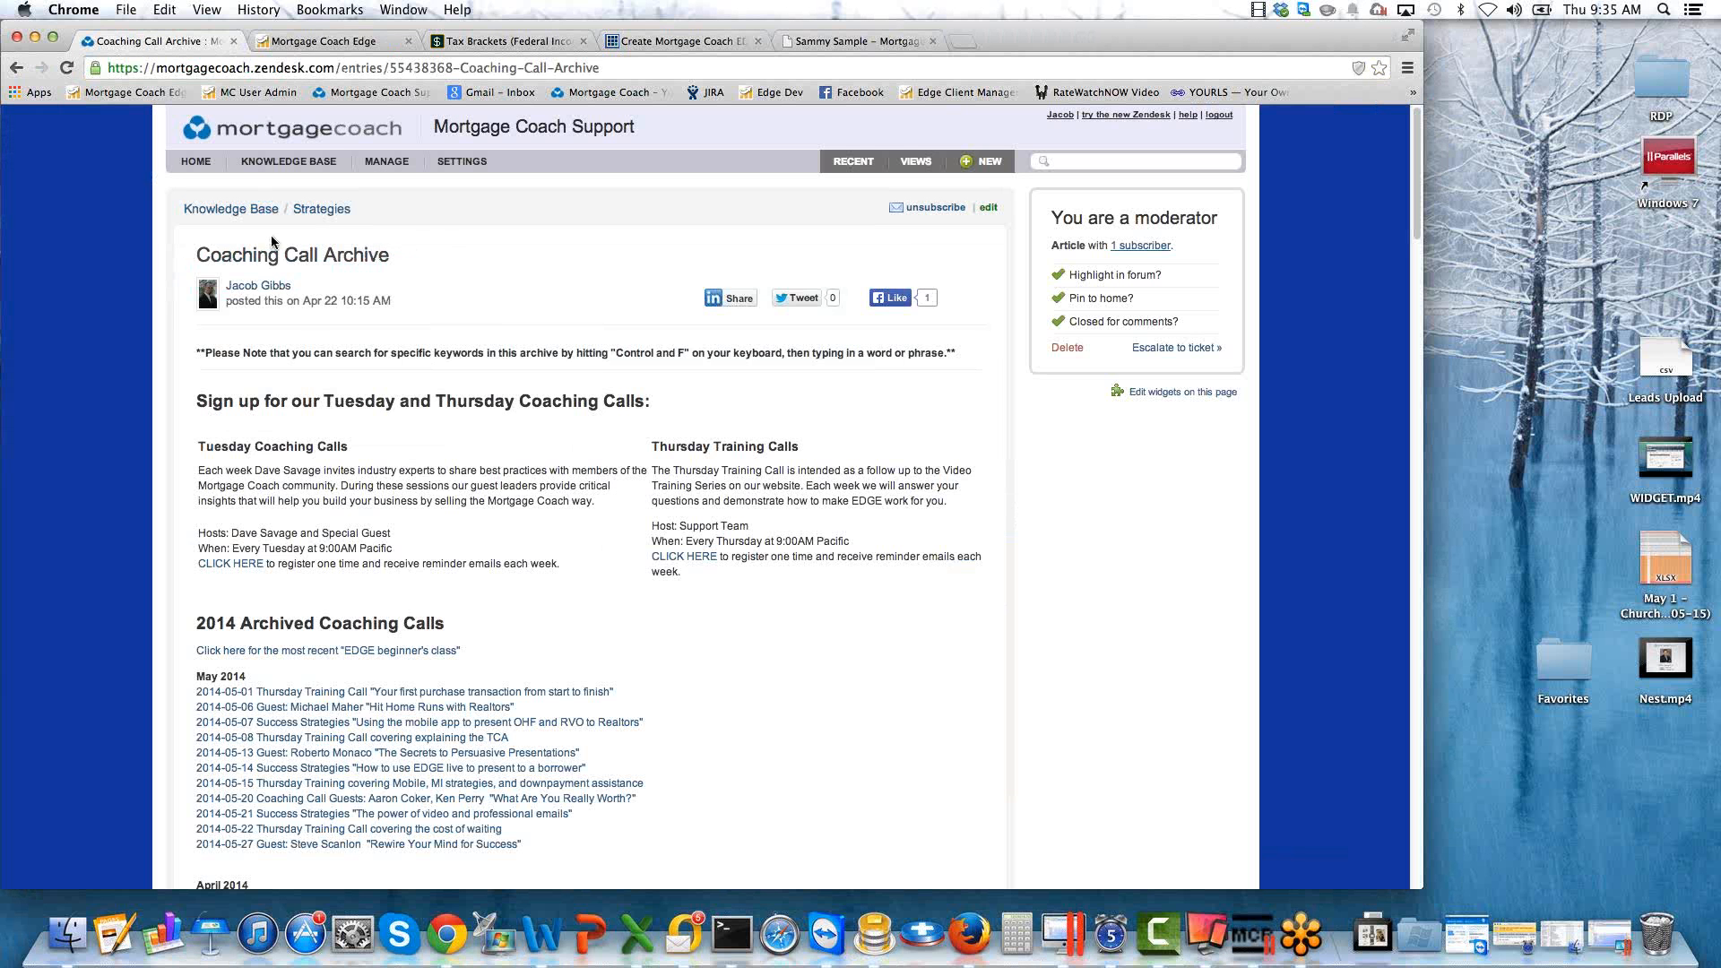
left_click(261, 165)
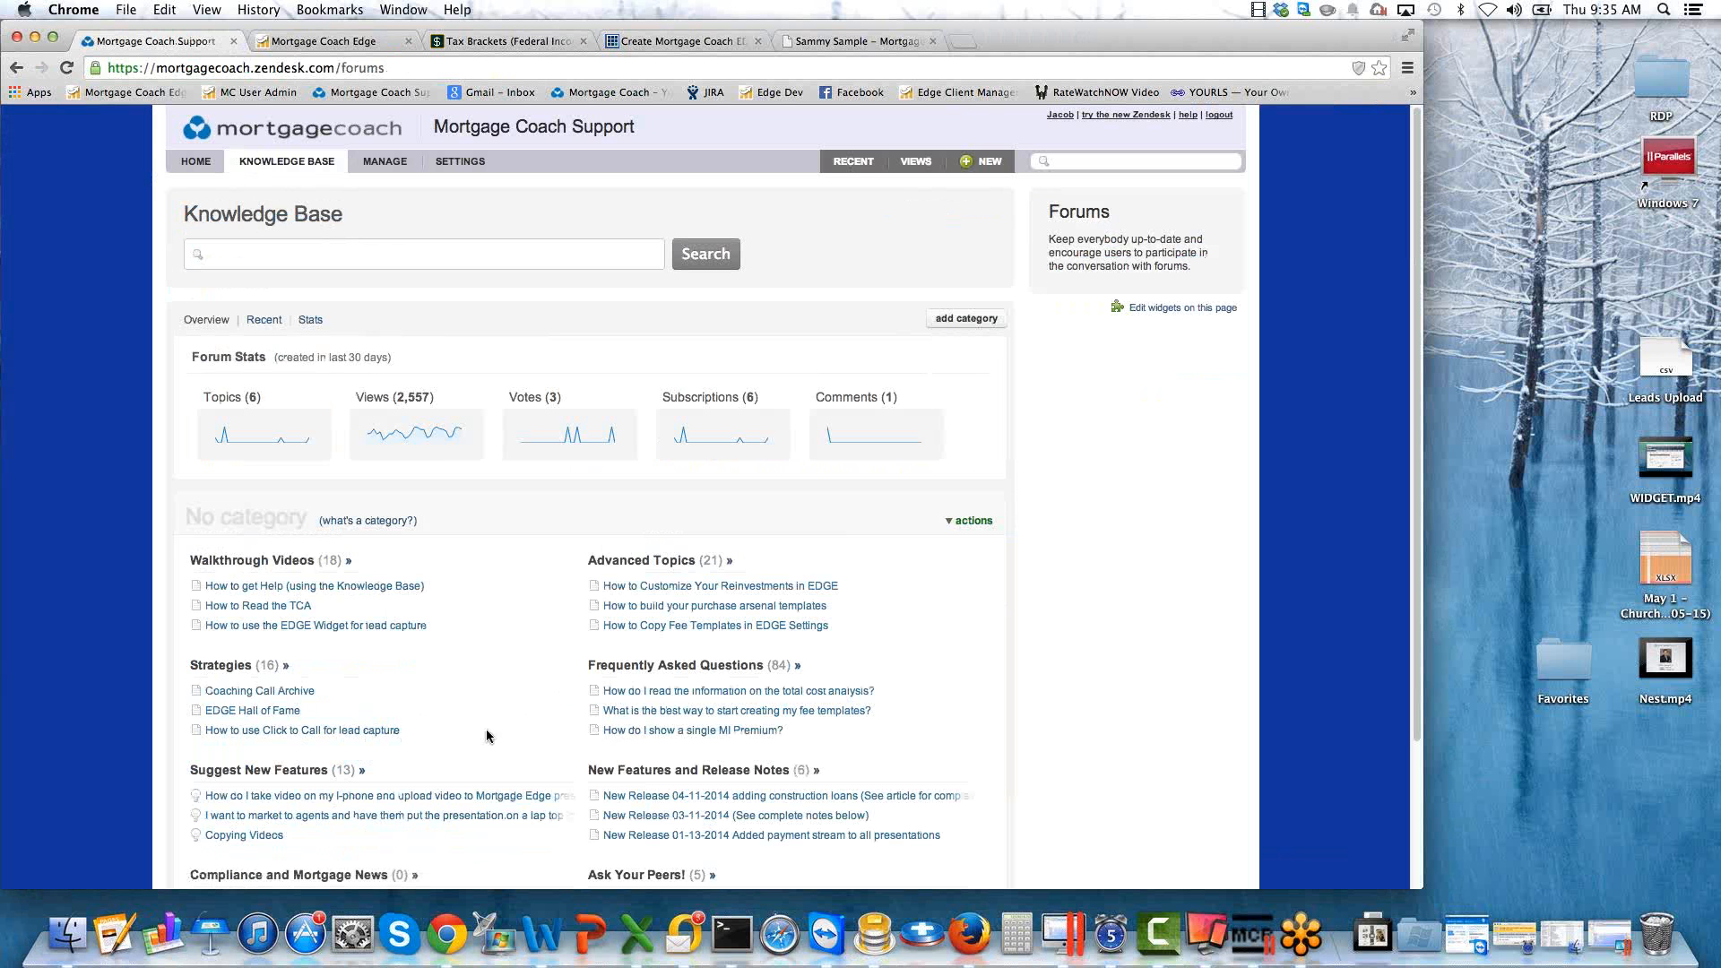
left_click(196, 163)
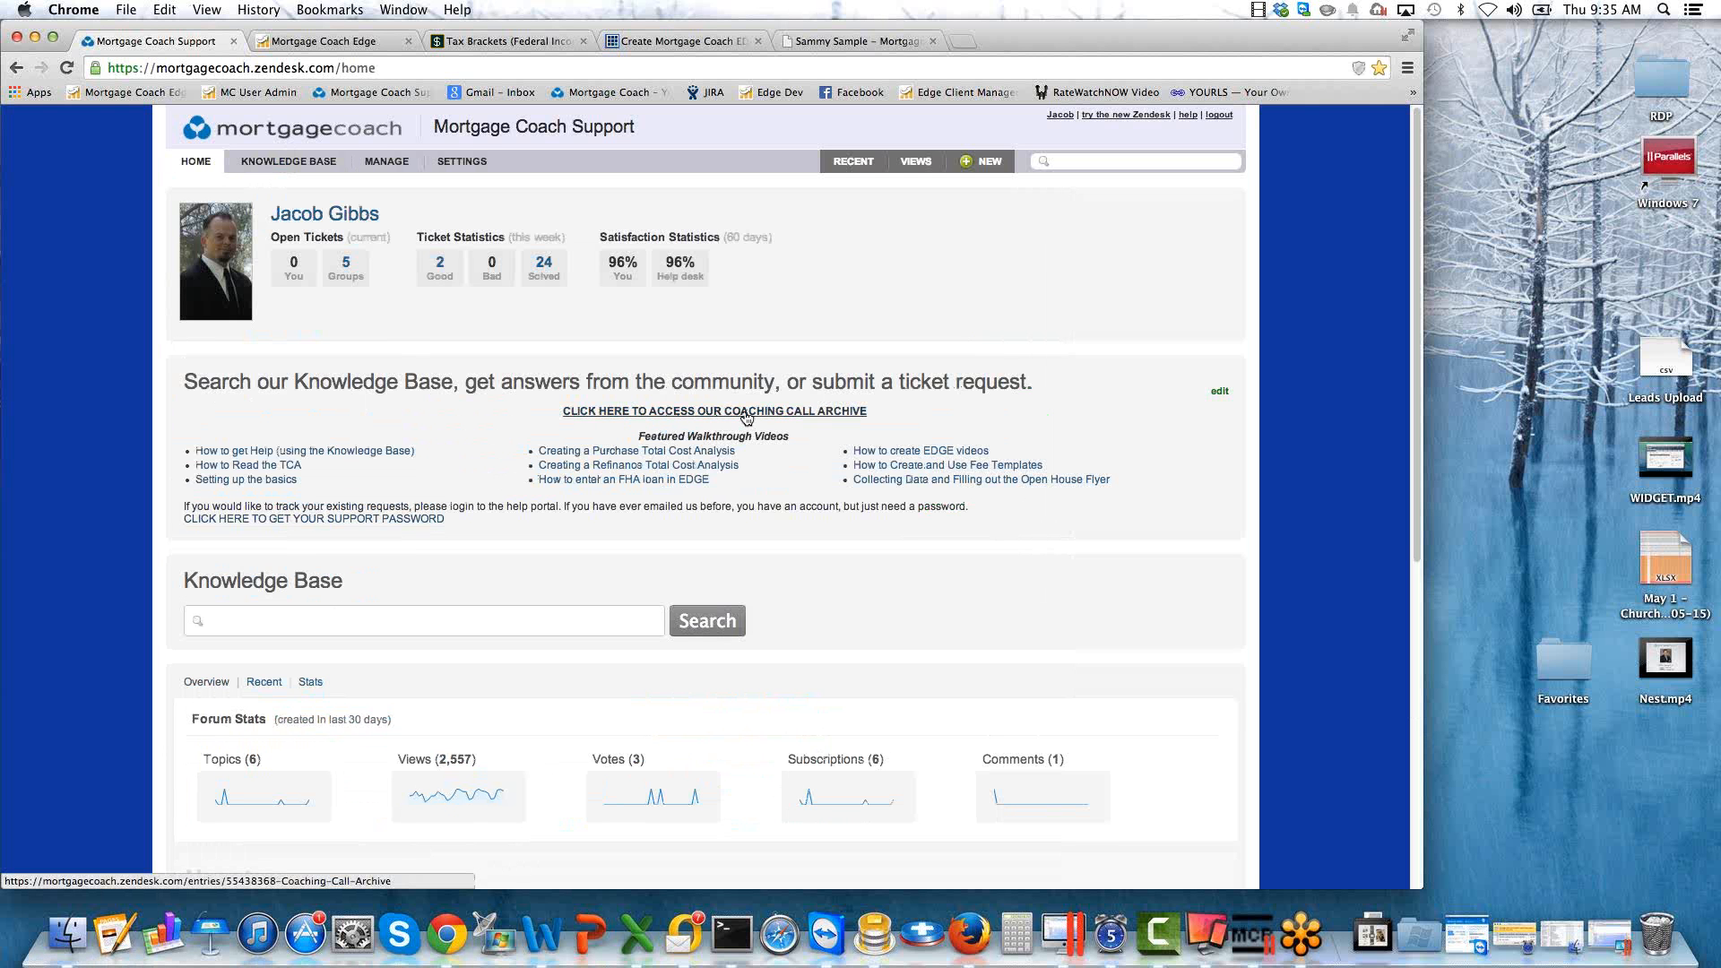
left_click(747, 412)
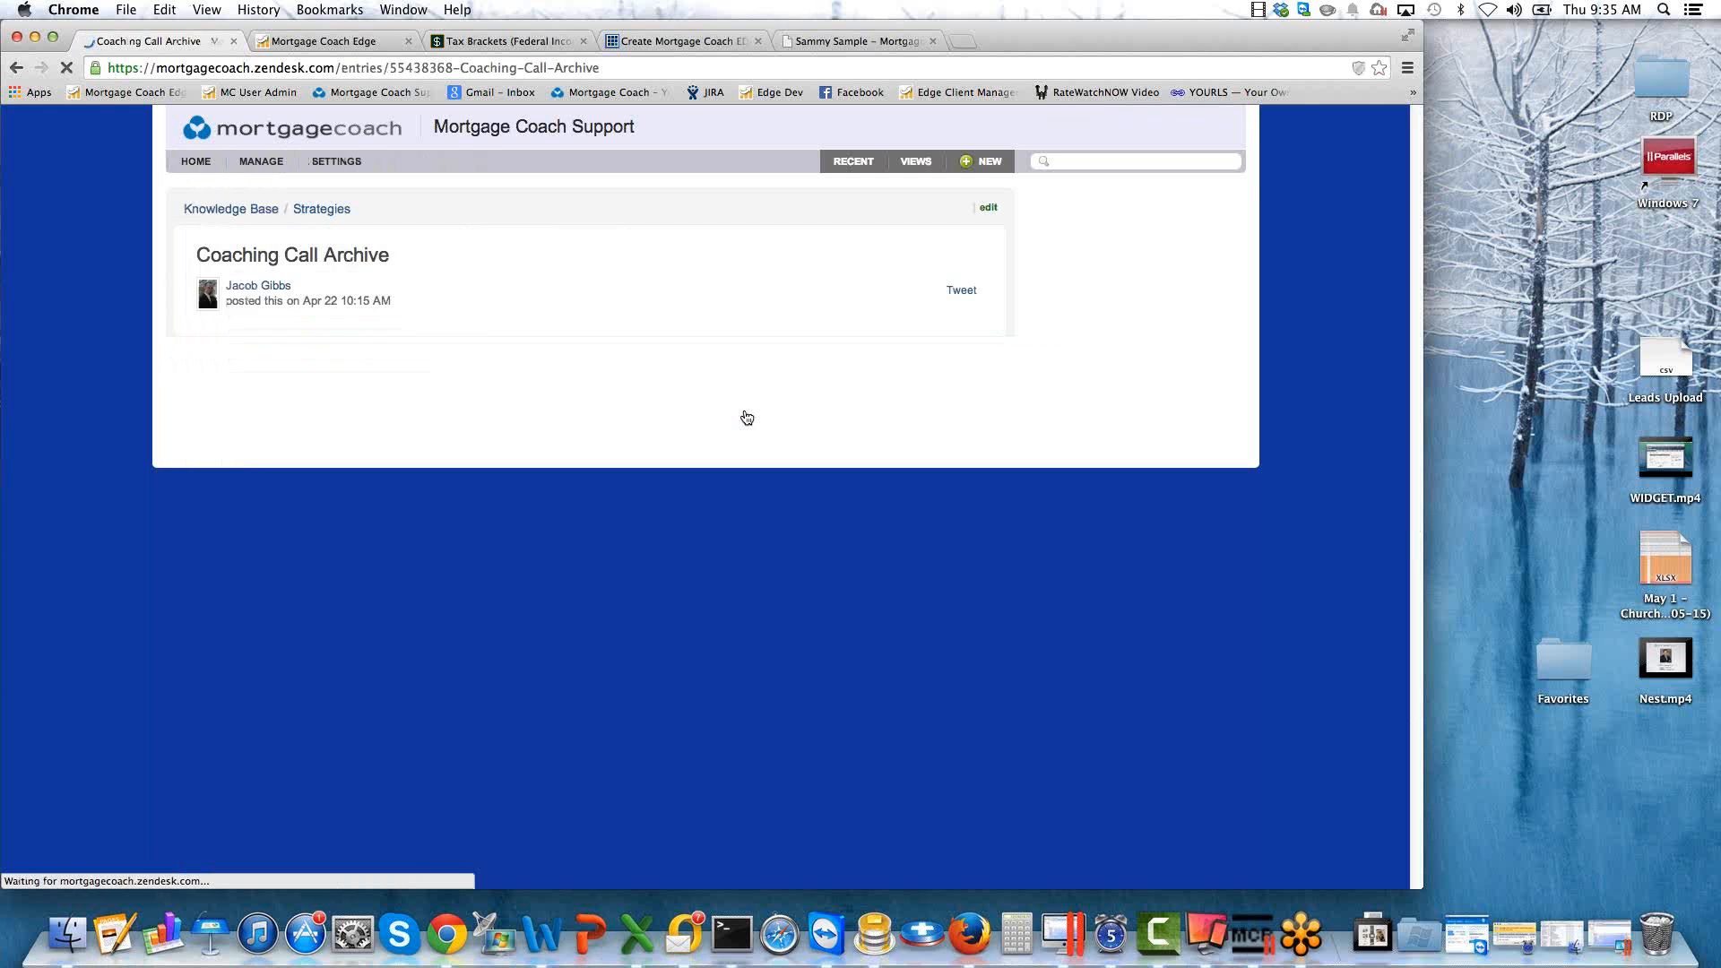
scroll(634, 585, "down", 4)
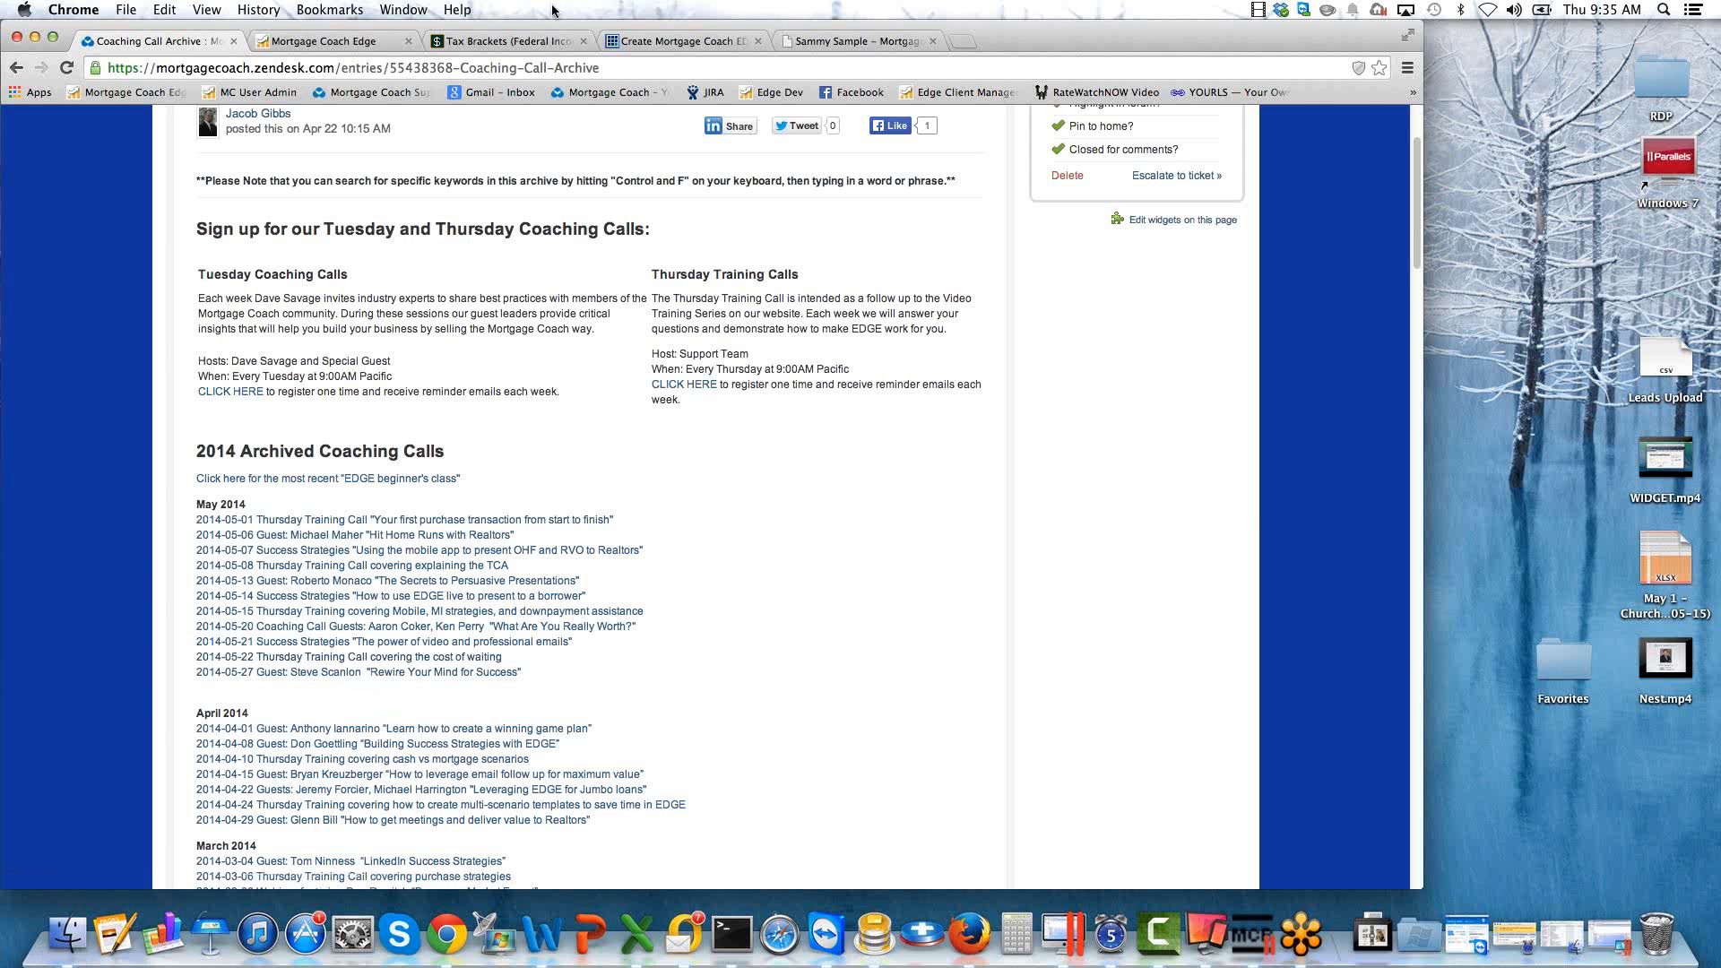
Open the Frequently Asked Questions section of the support site's Knowledge Base and look through its articles.
left_click(357, 45)
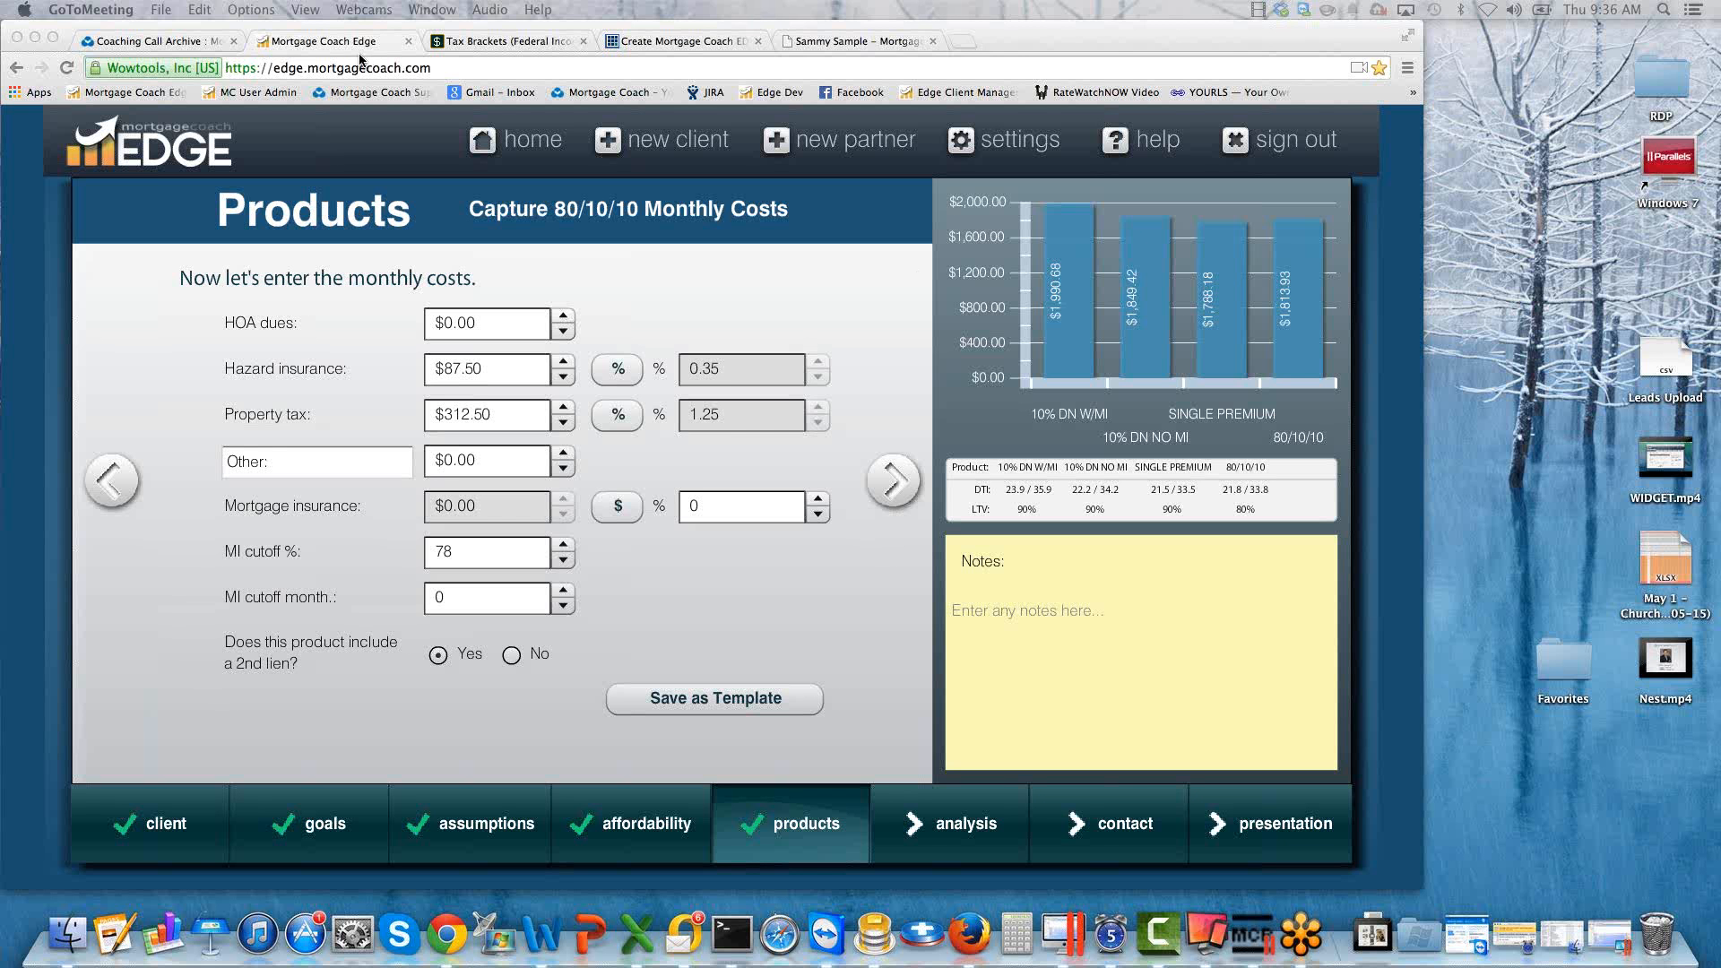
left_click(227, 39)
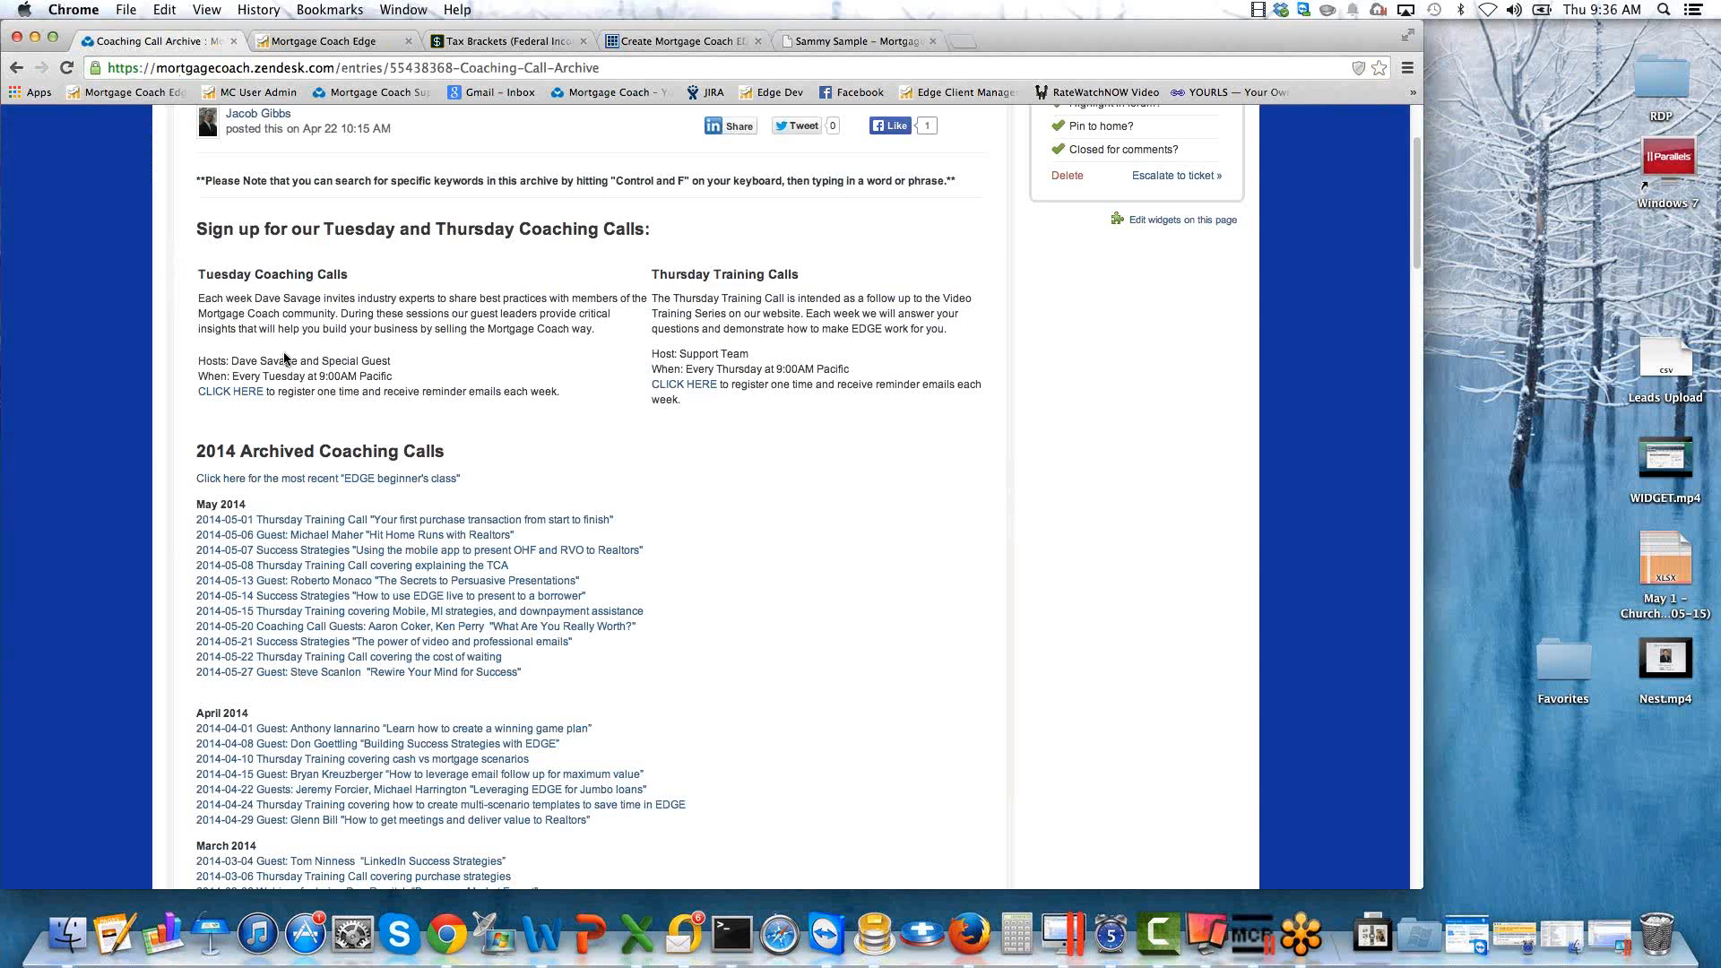
scroll(393, 285, "up", 4)
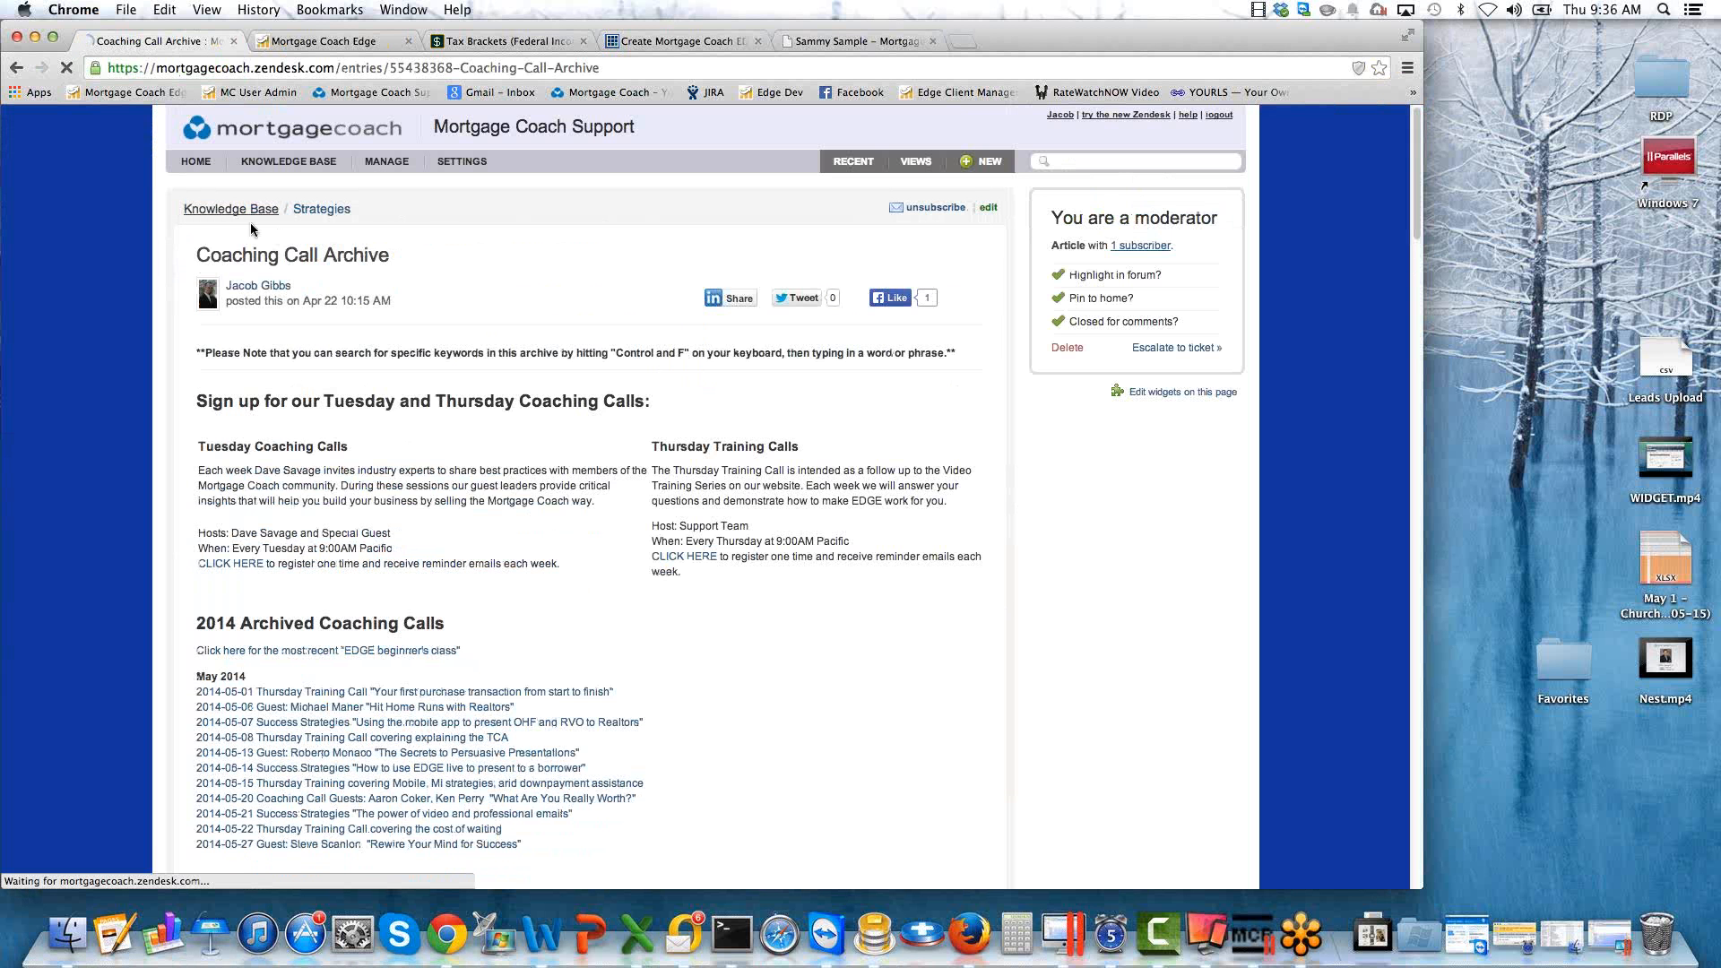
left_click(231, 209)
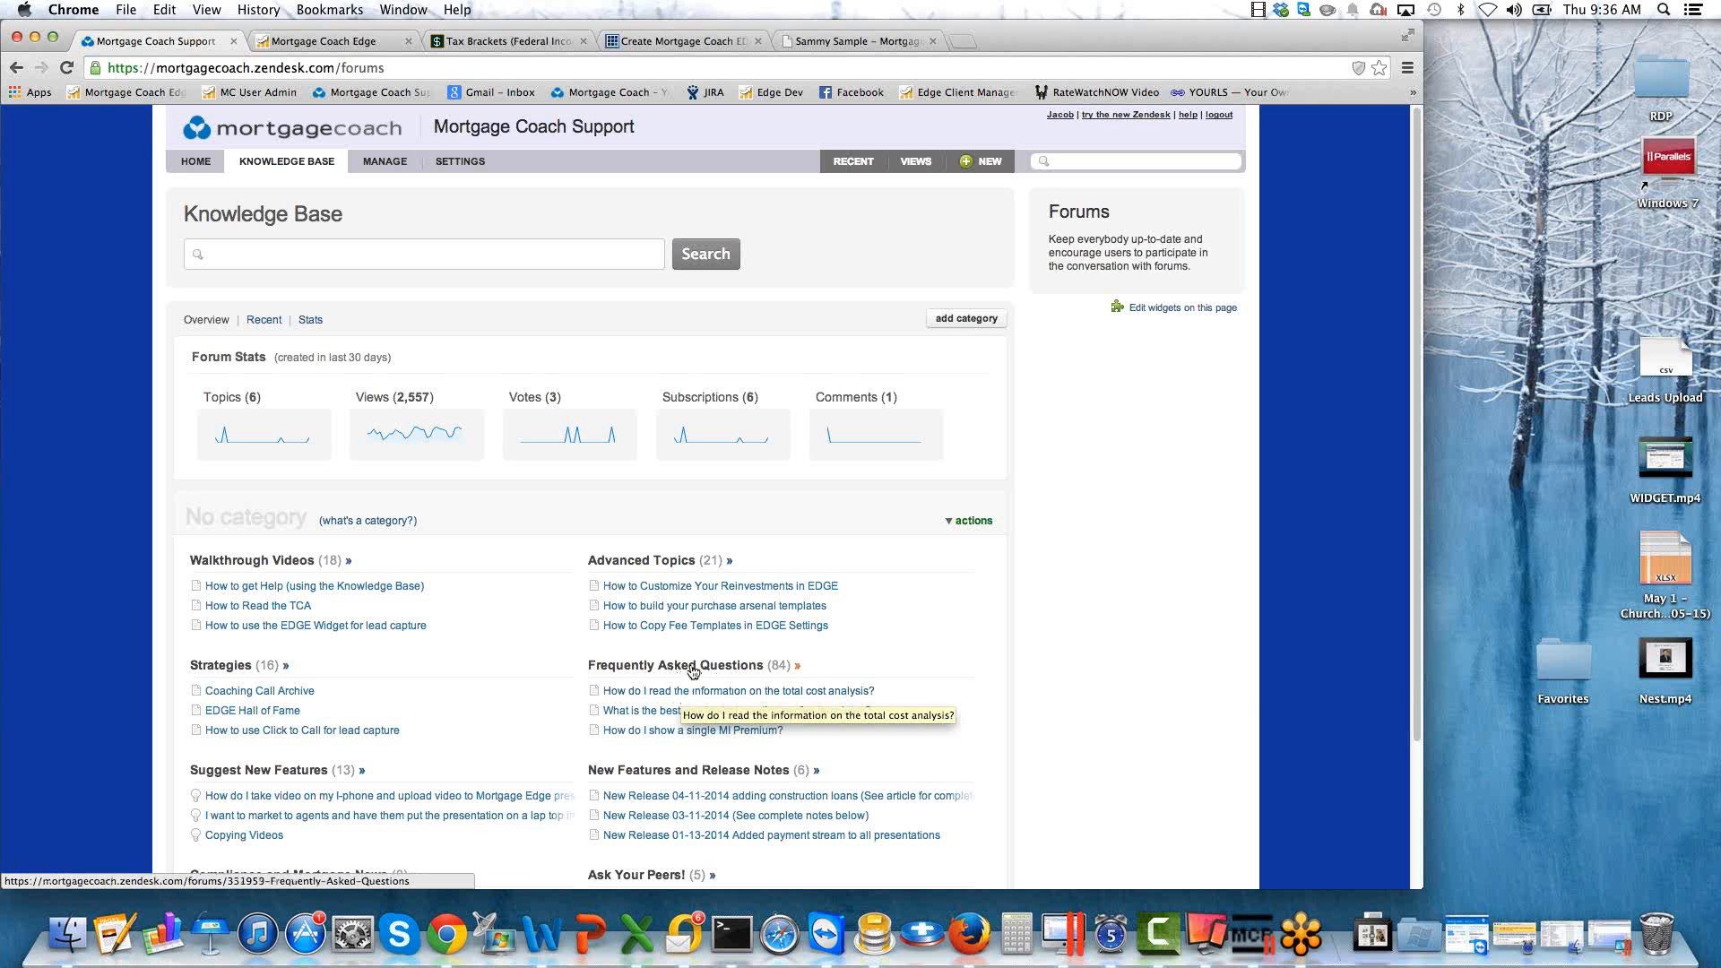
left_click(692, 670)
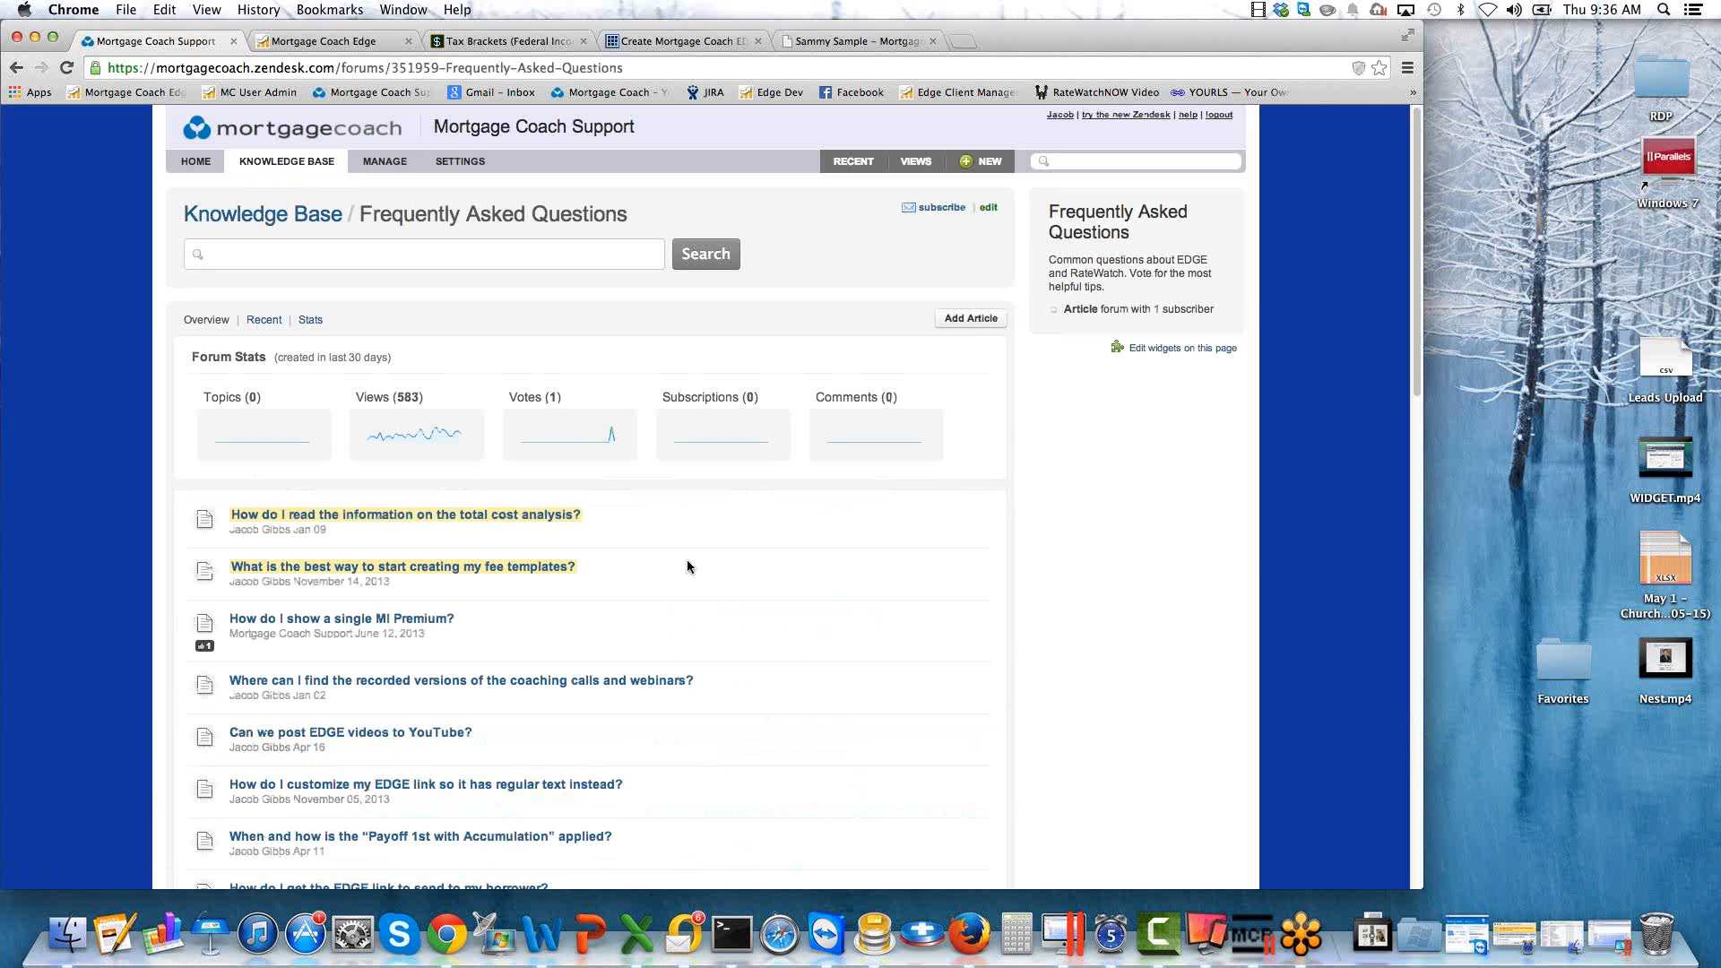
scroll(685, 562, "down", 1)
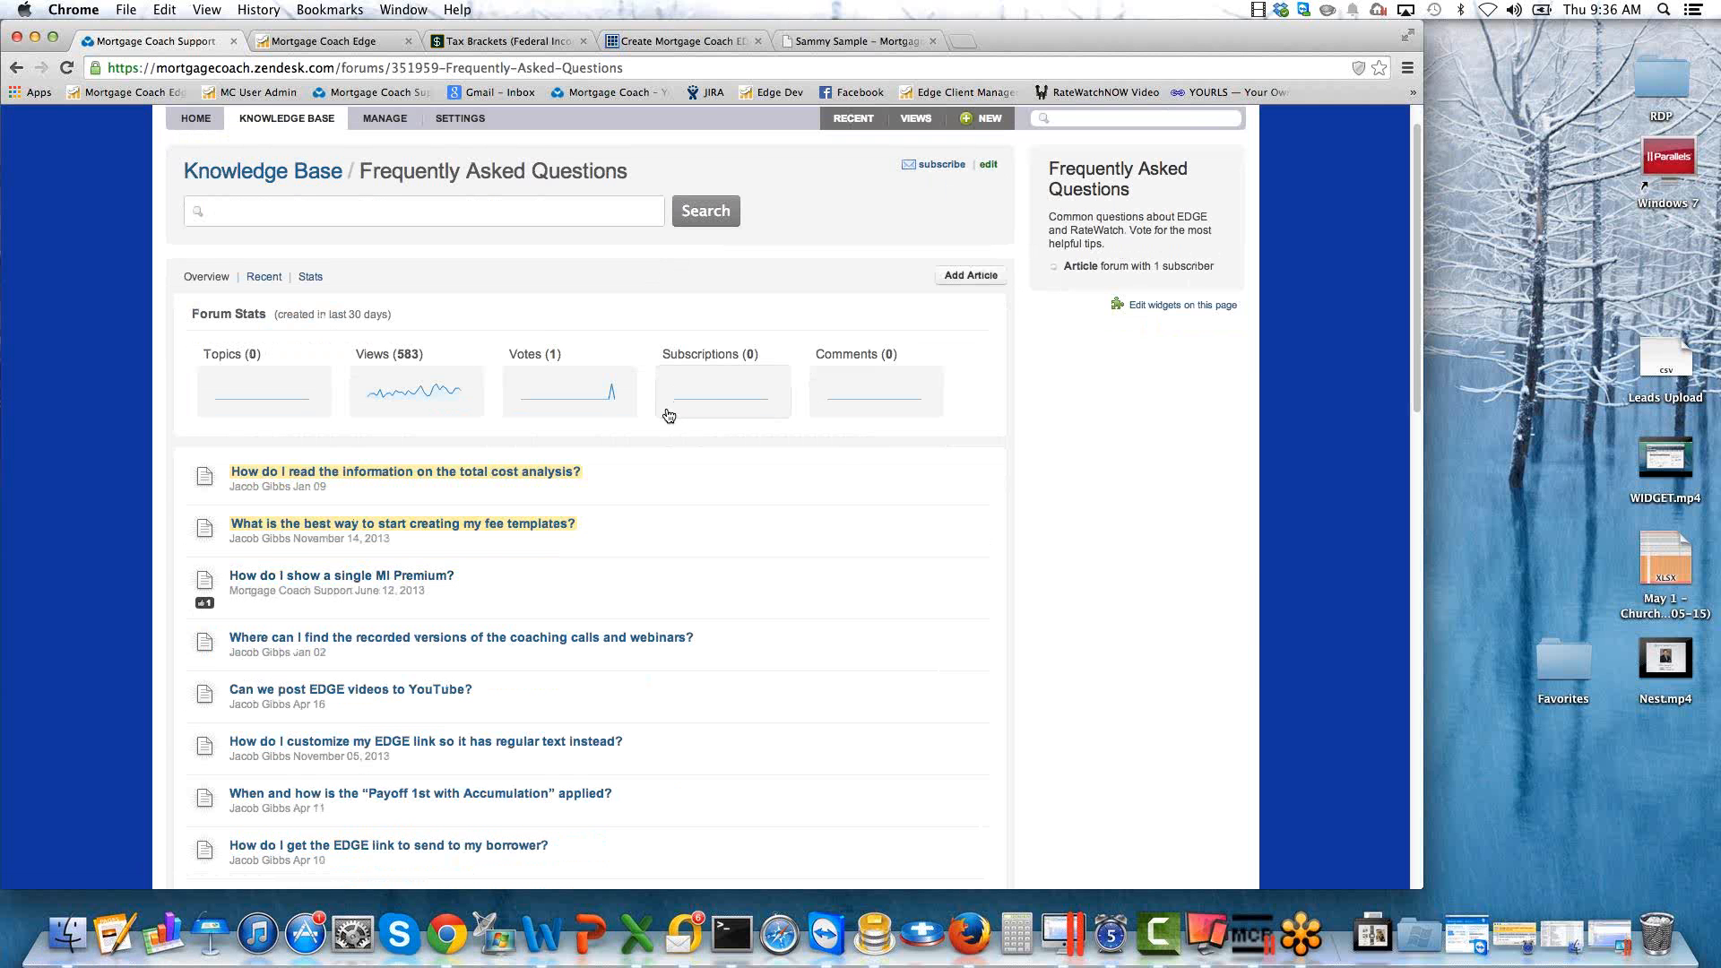
Switch back to Mortgage Coach EDGE and enter a $30,000 loan amount at a 4.5% interest rate in the 80/10/10 product's second lien details.
left_click(322, 41)
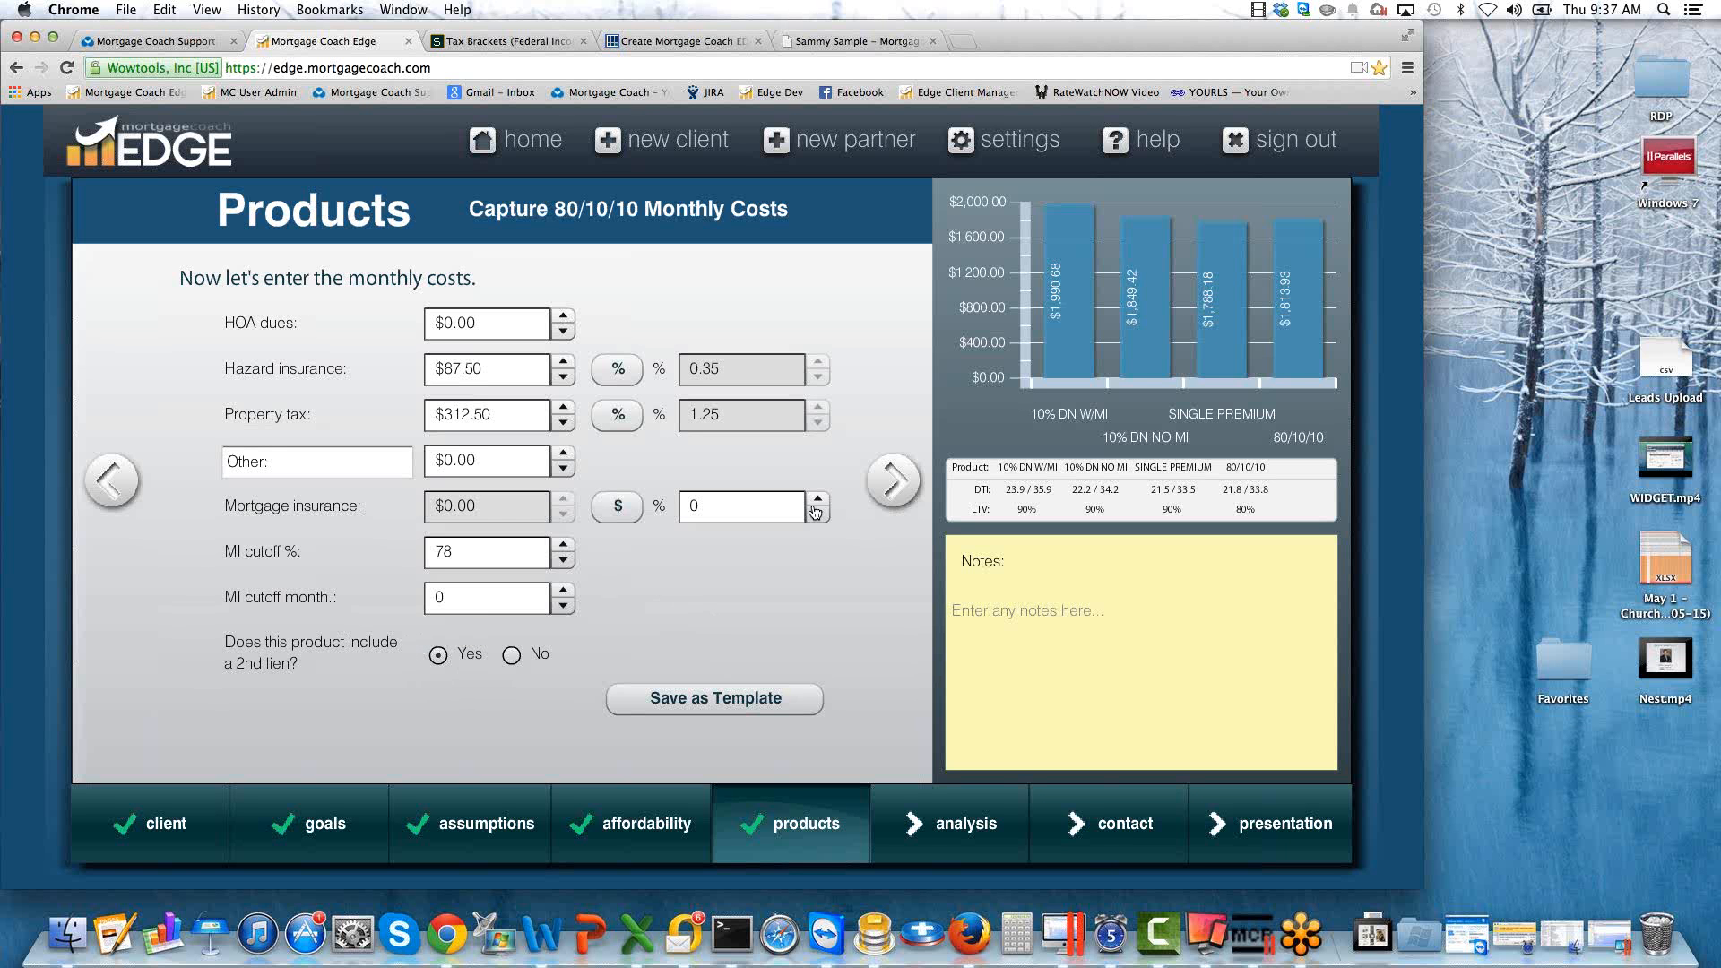
left_click(892, 481)
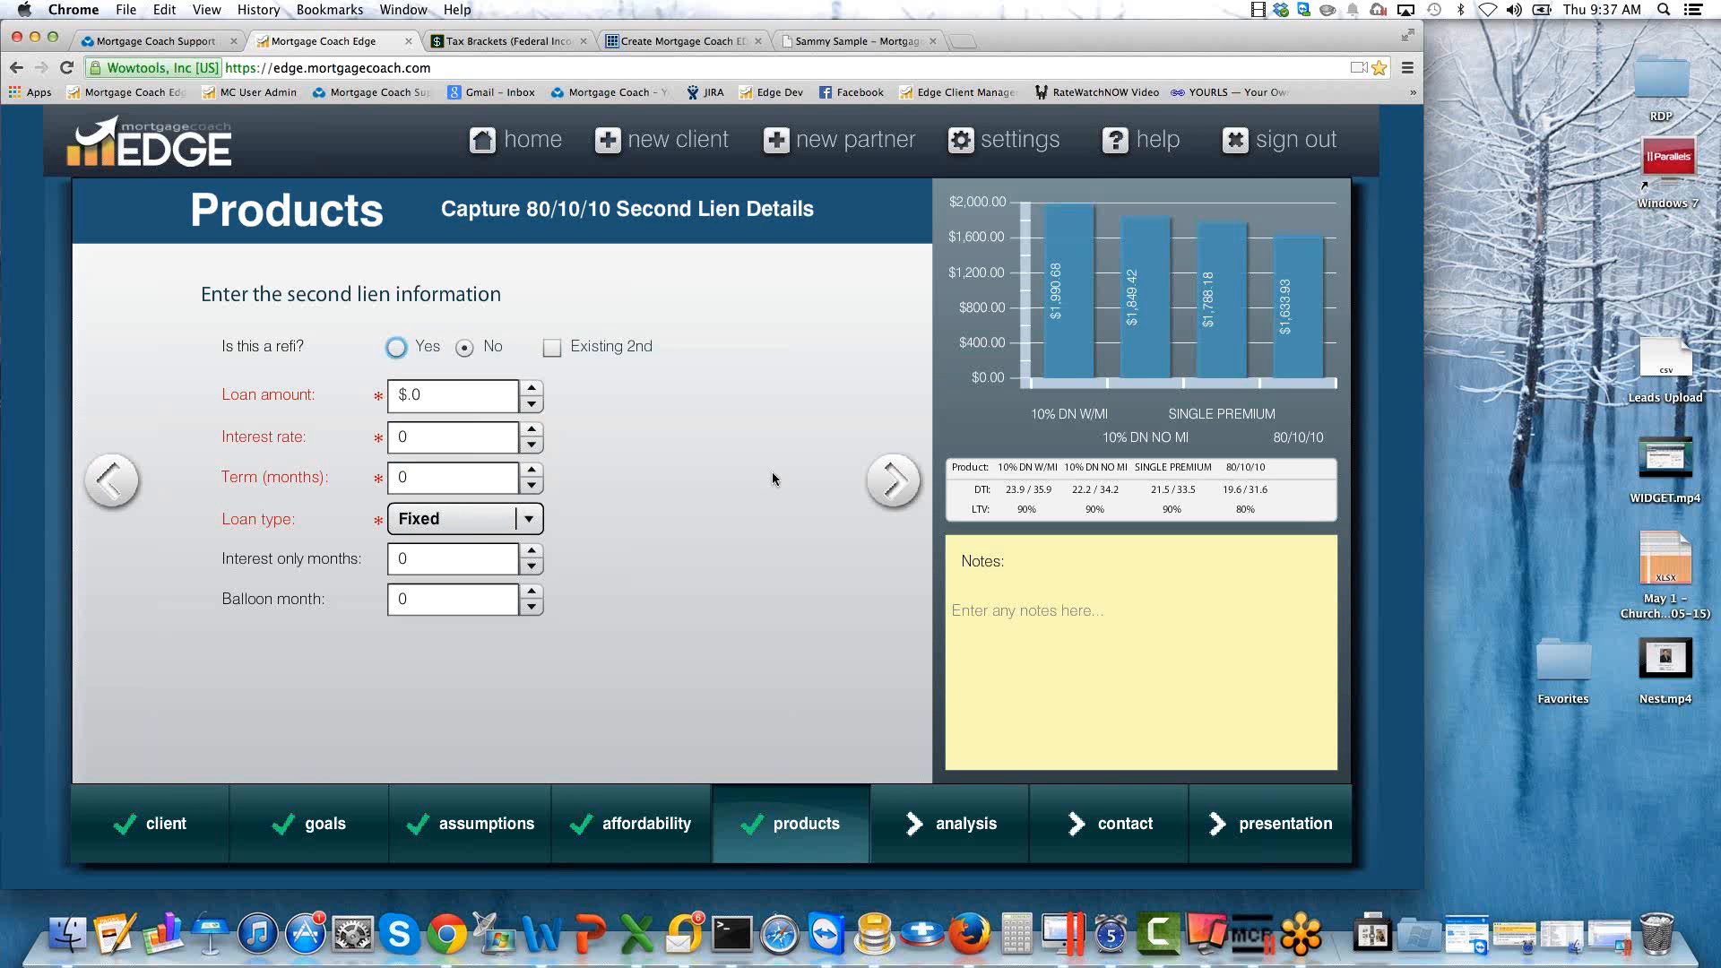
left_click(460, 388)
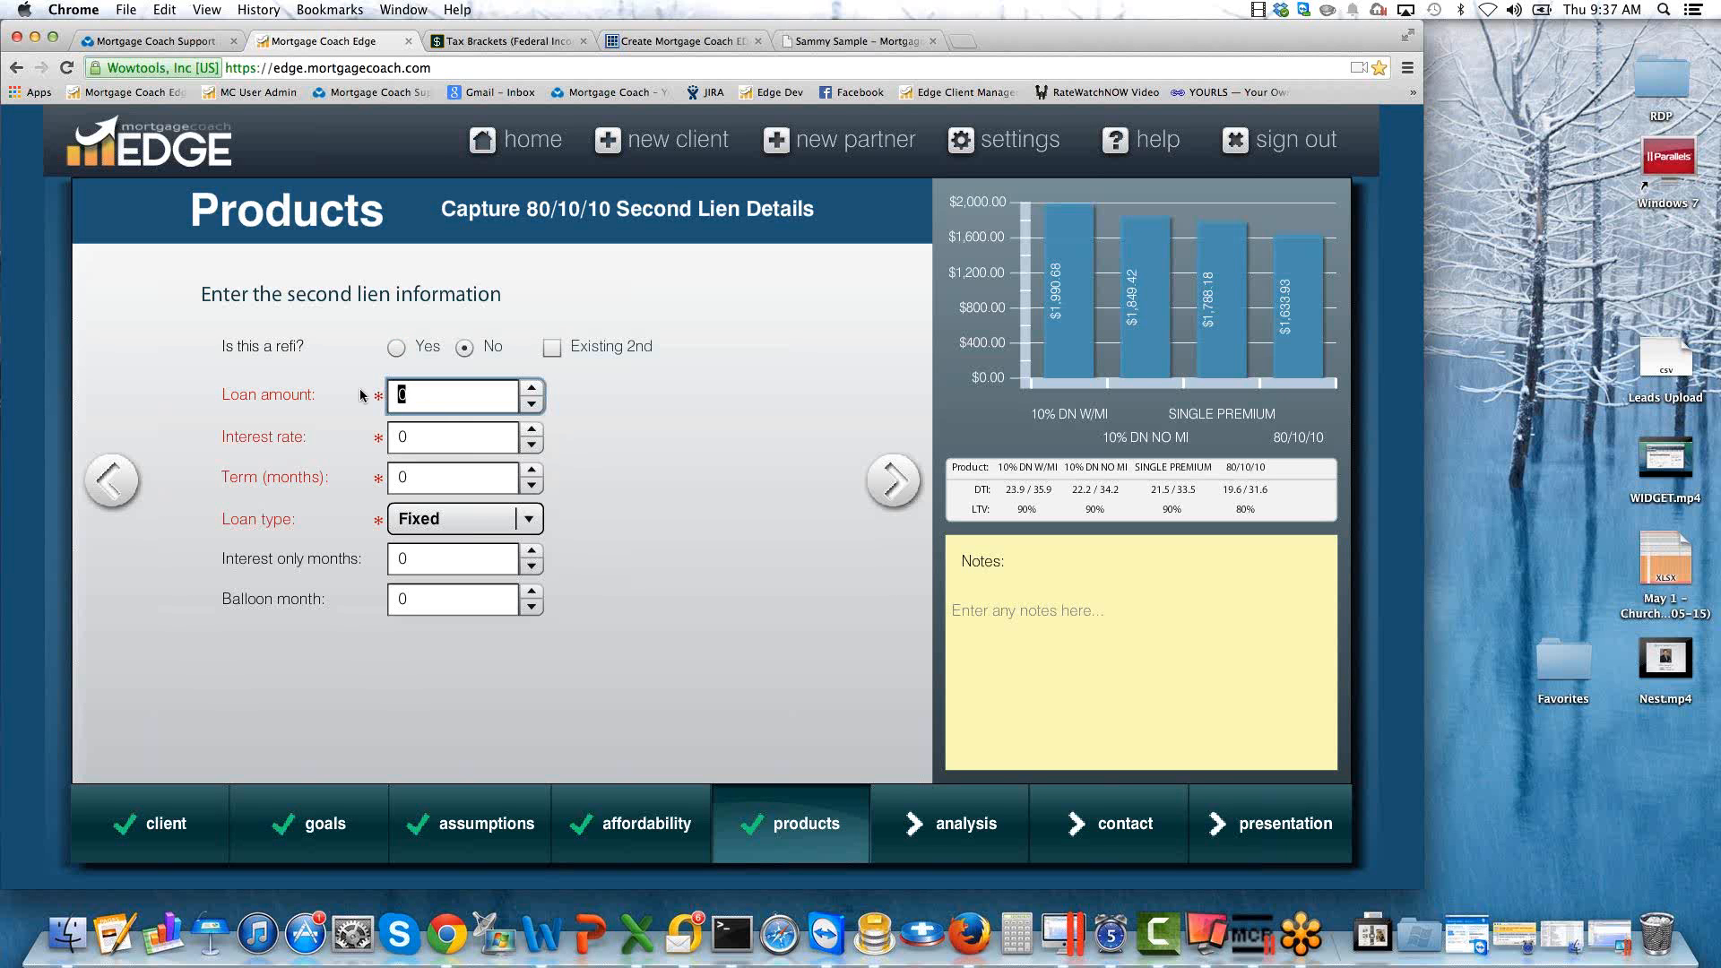
type("30000")
key("Tab")
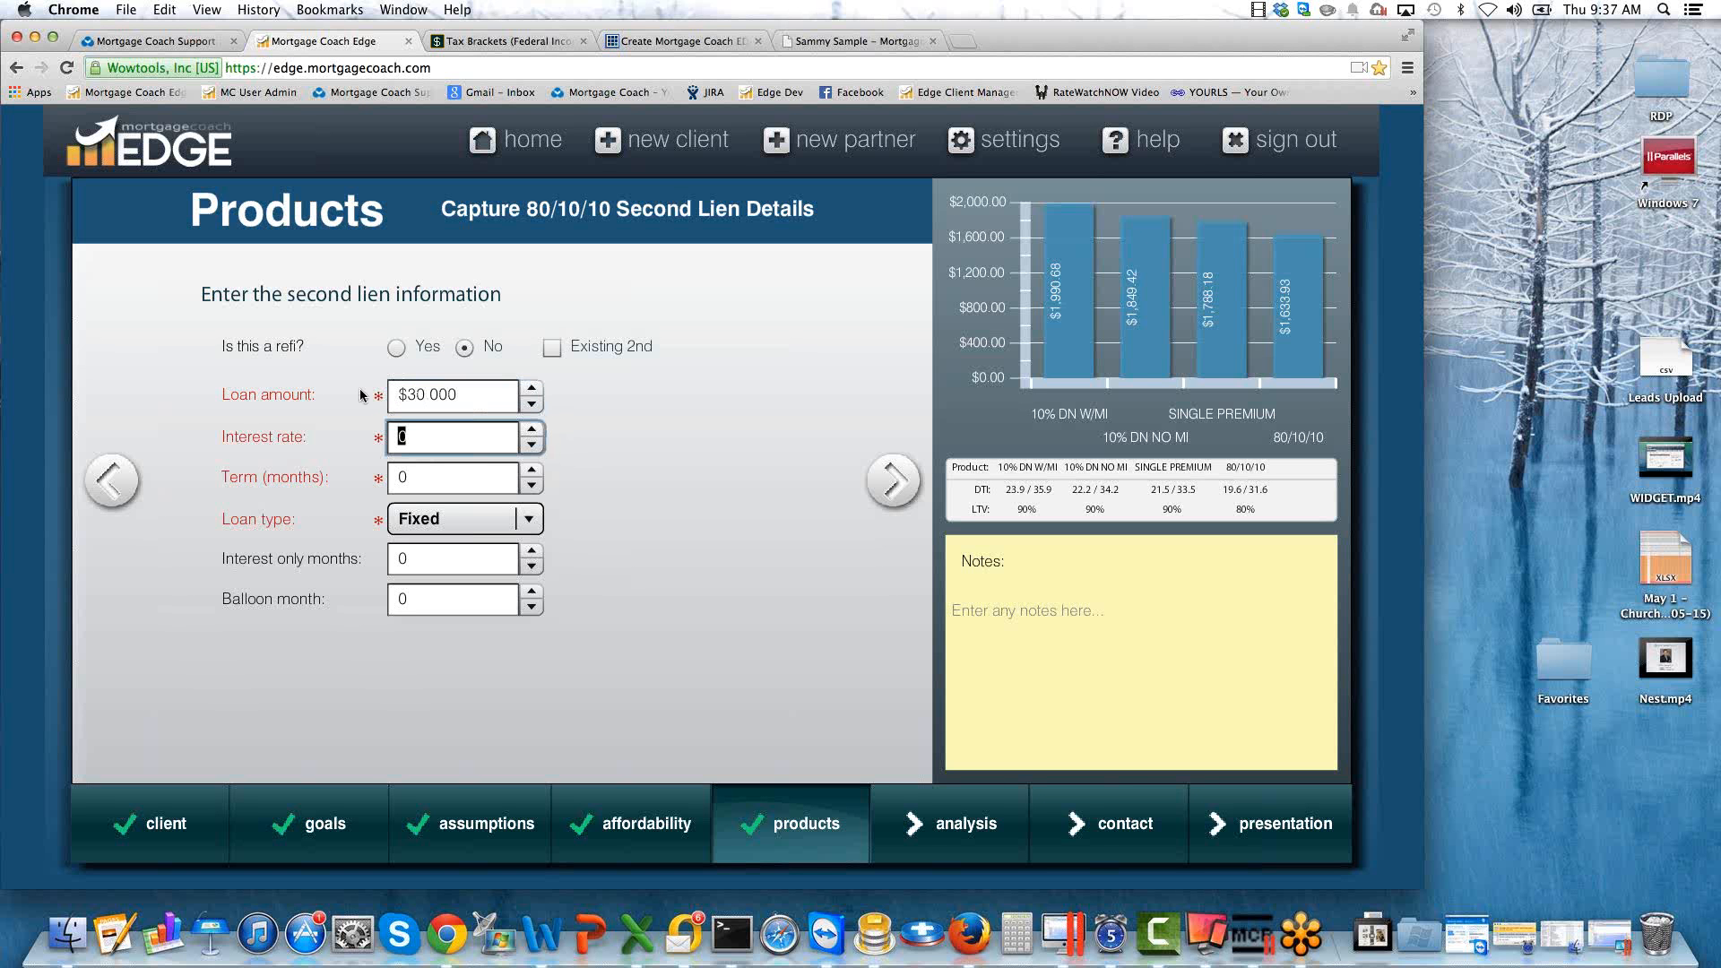
left_click(428, 437)
left_click_drag(377, 435, 367, 440)
type("4.5")
key("Tab")
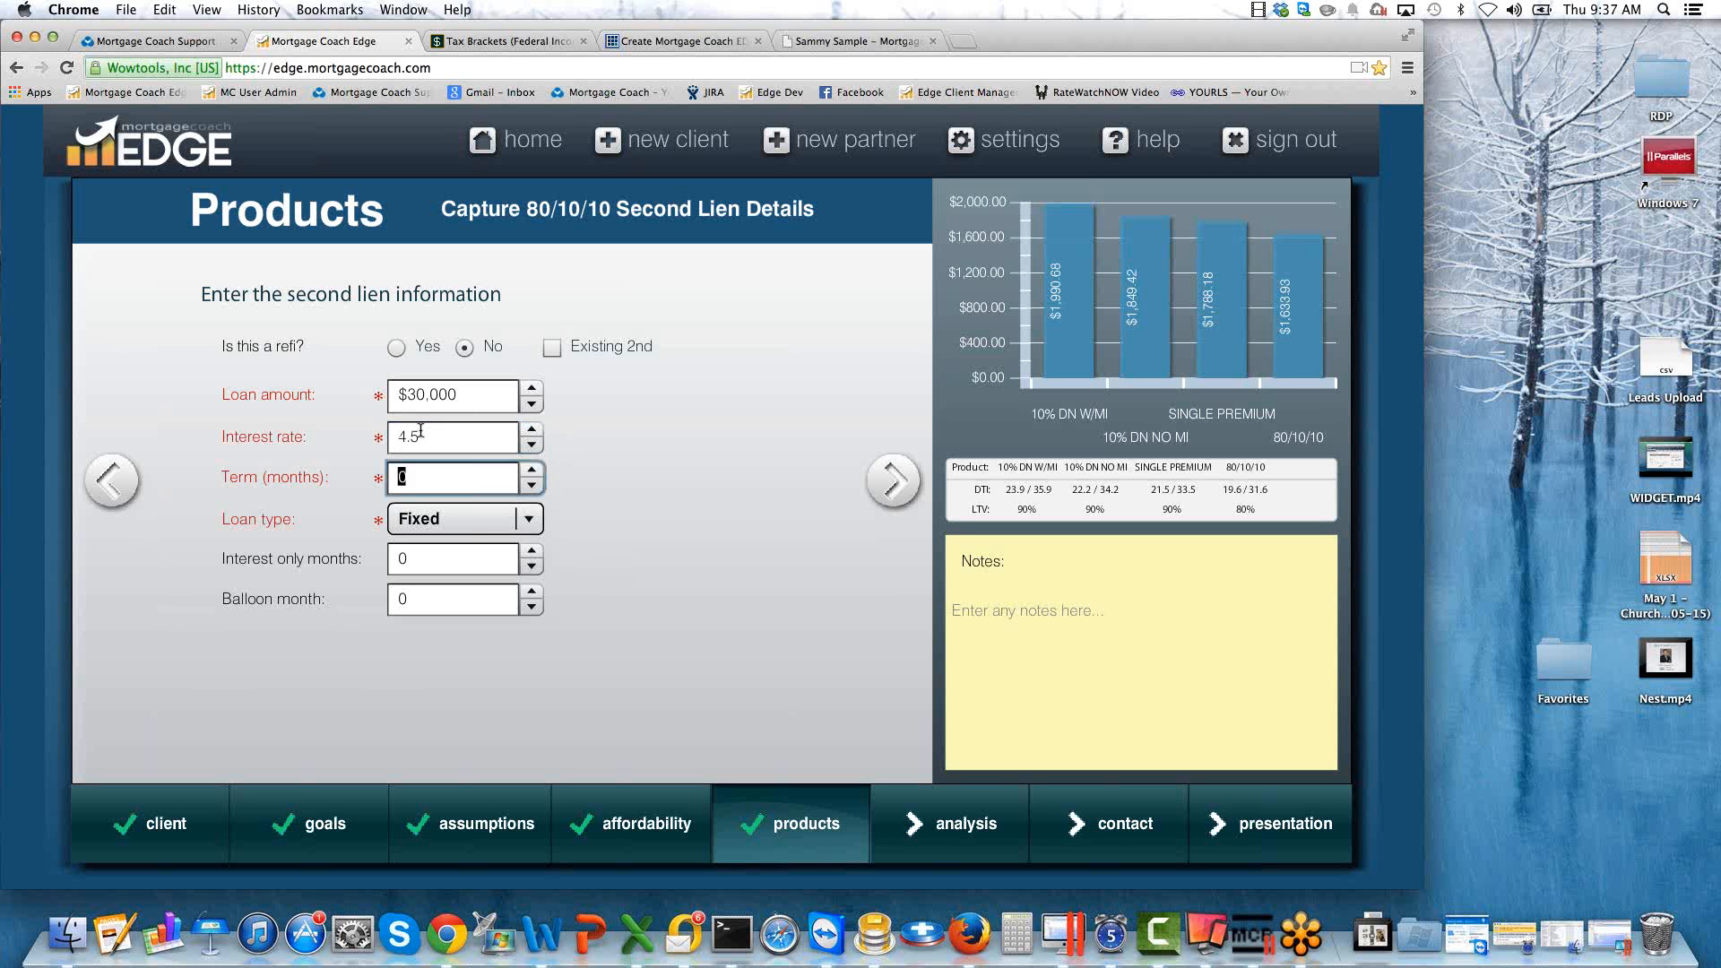
Give the second lien a 300-month term with 300 interest-only months and set its loan type to ARM.
type("300")
key("Tab")
key("Tab")
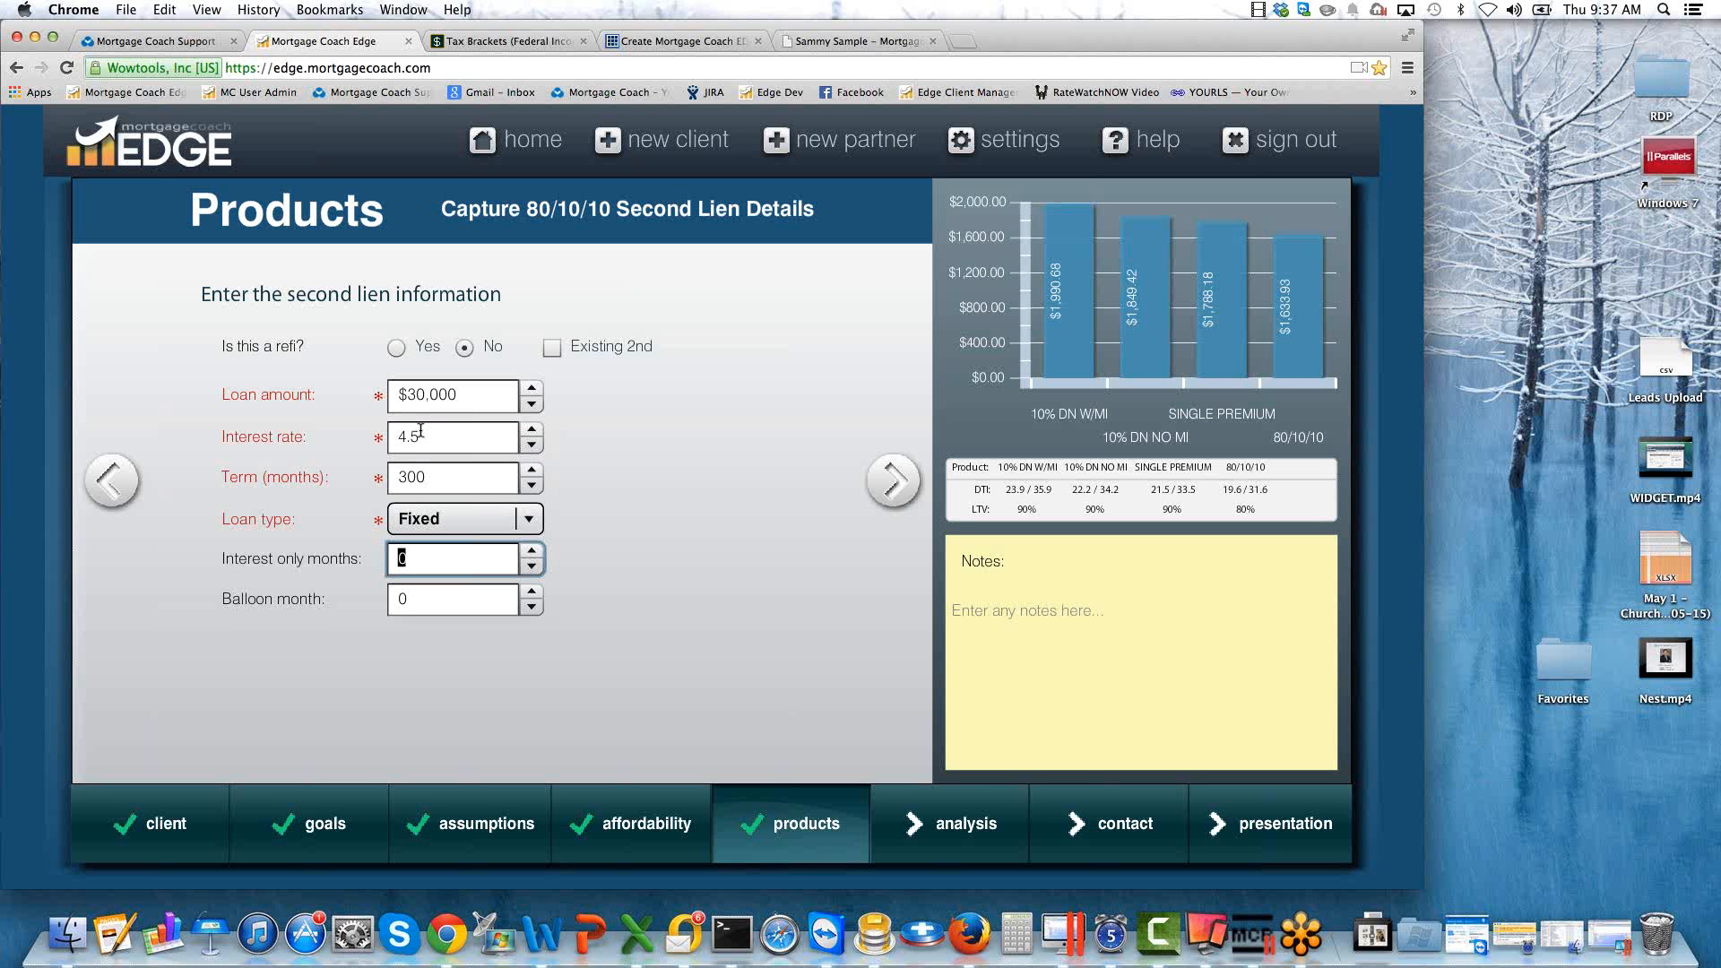
type("300")
key("Tab")
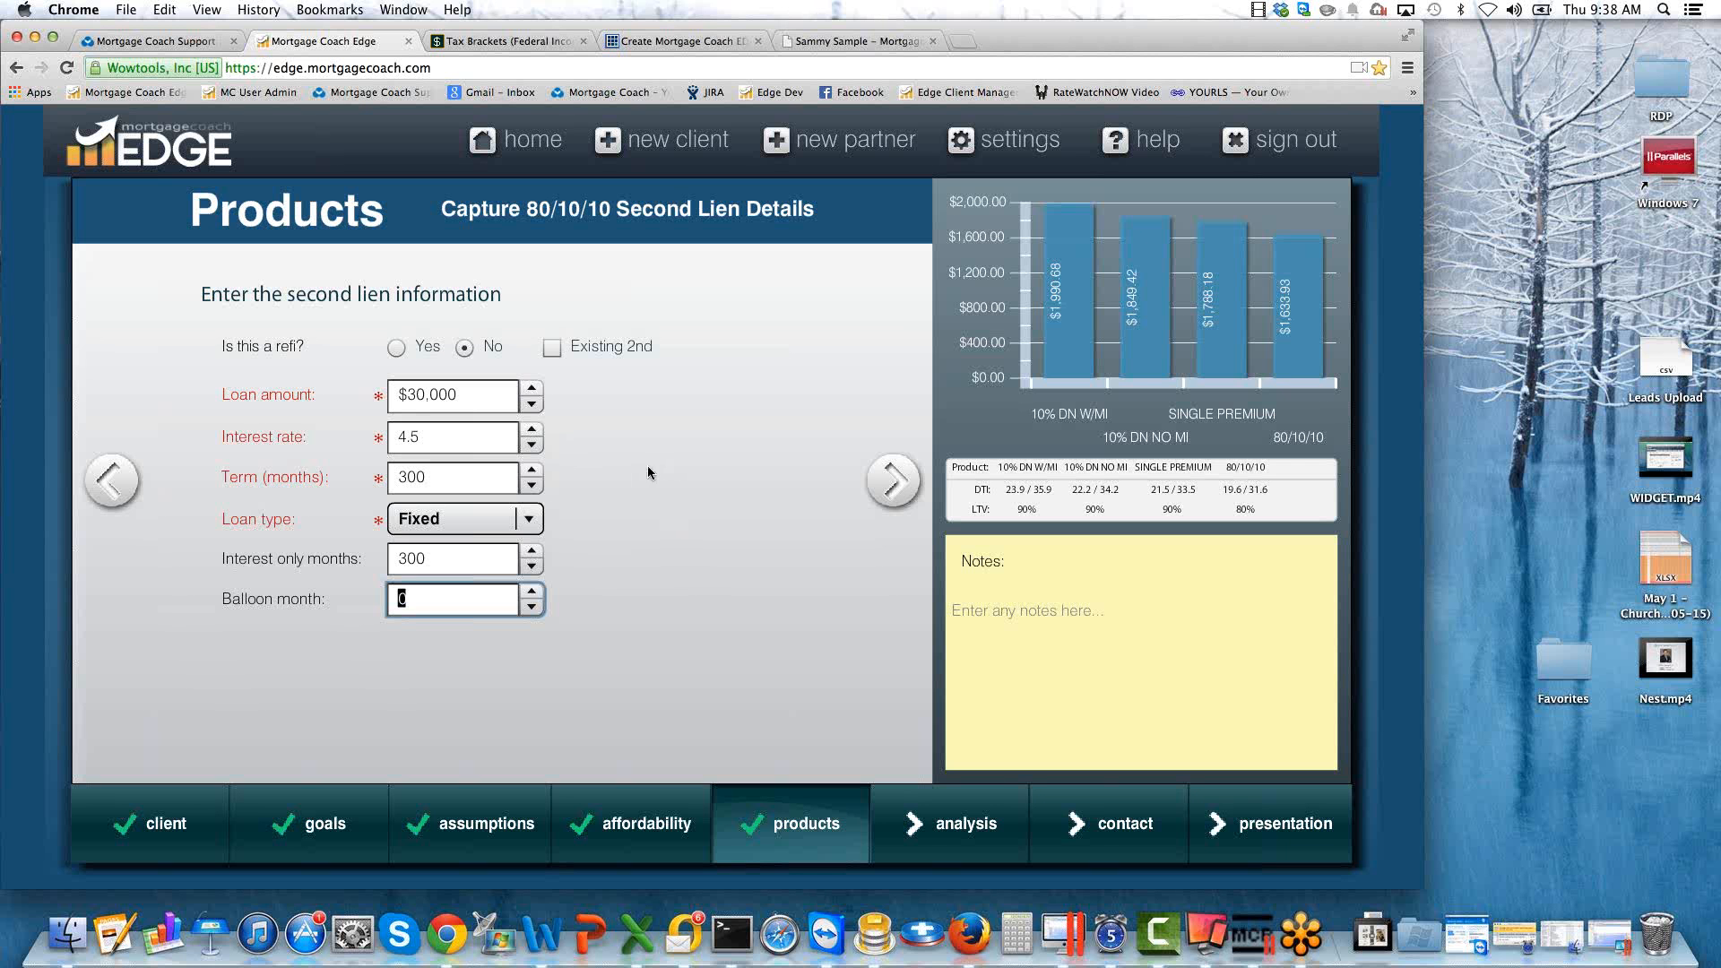
left_click(532, 520)
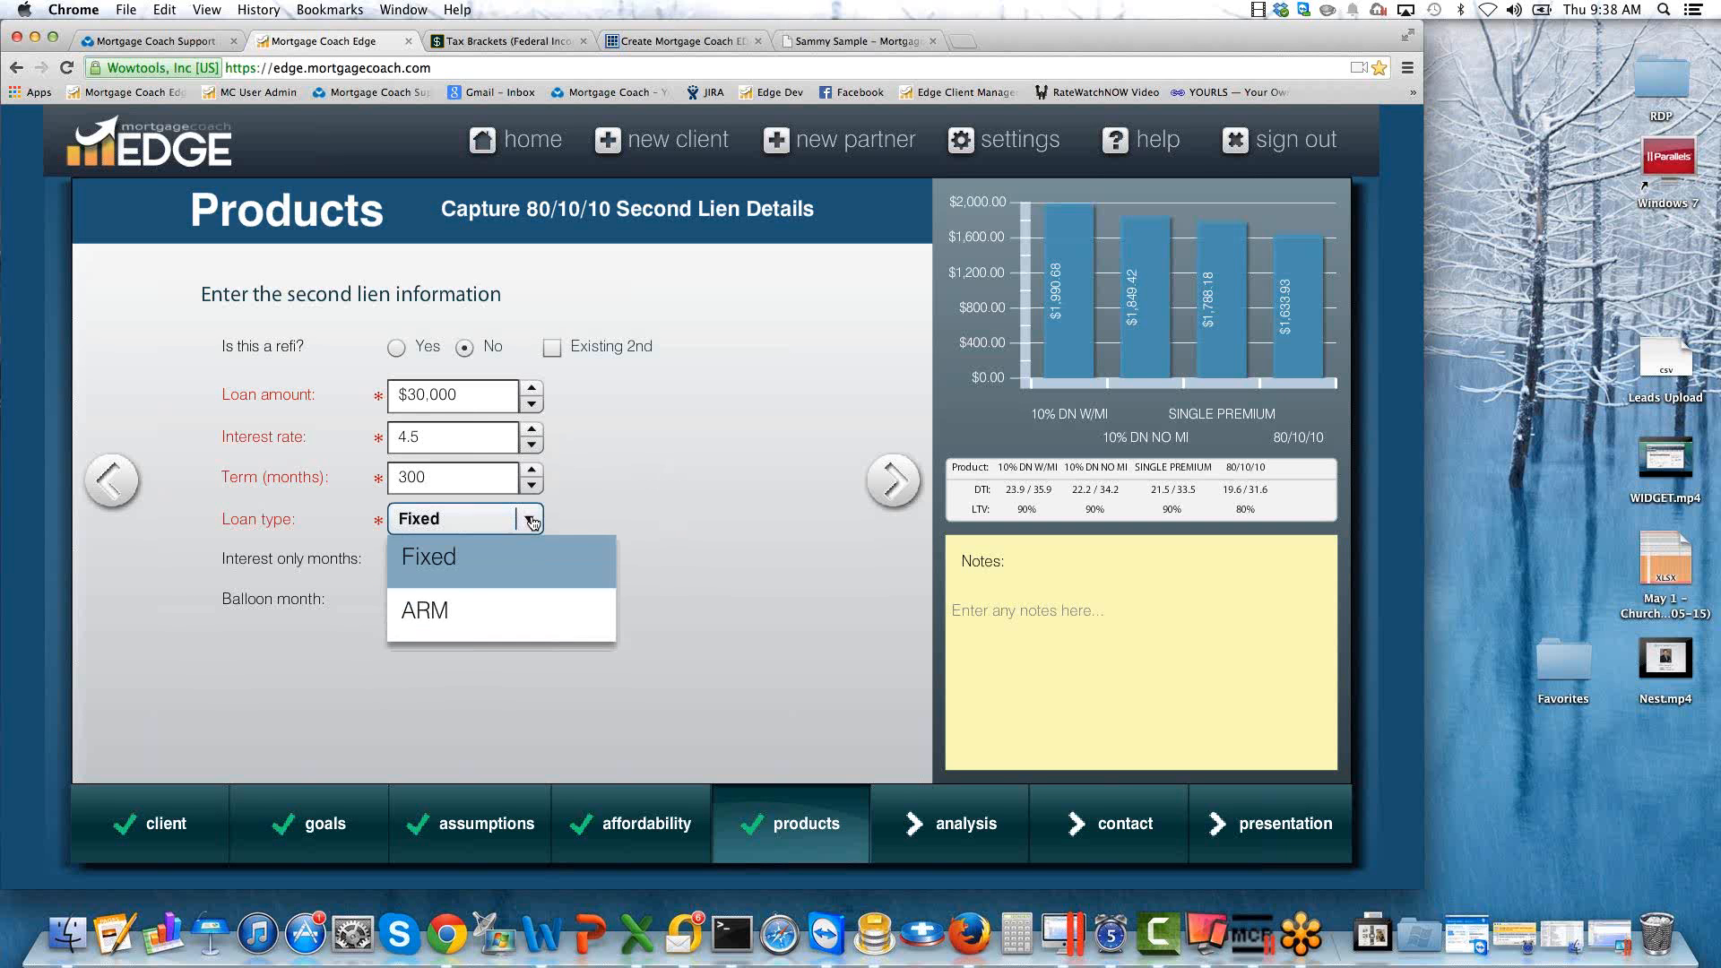
left_click(475, 606)
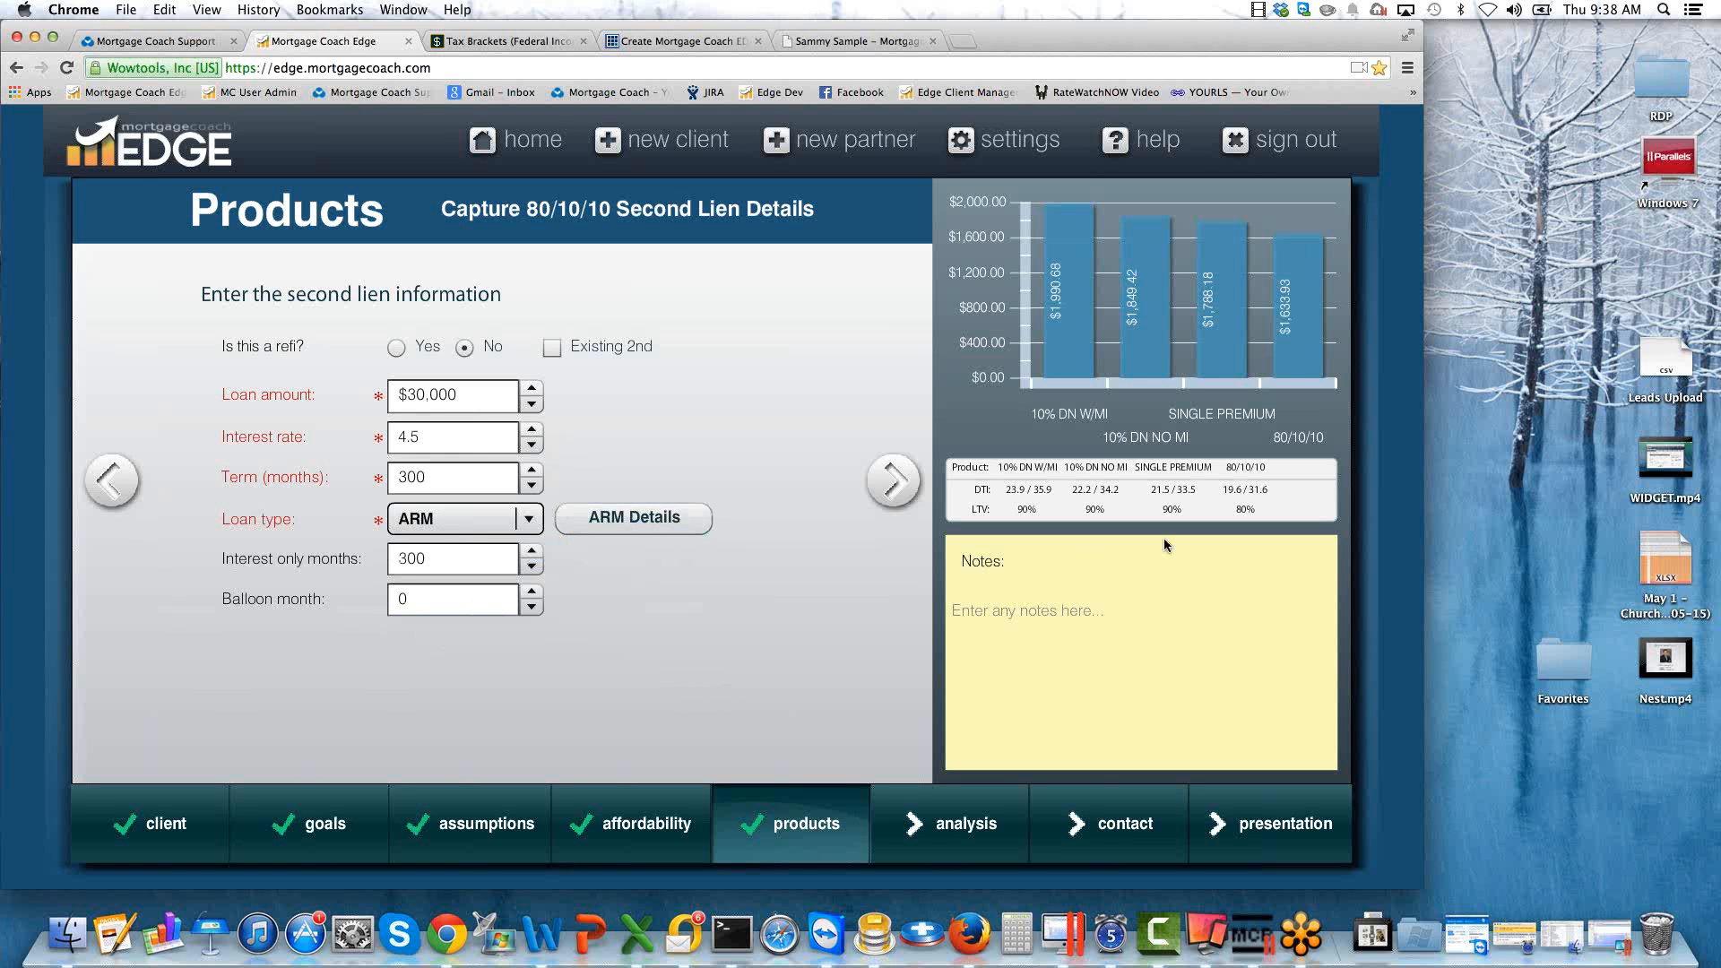
Open the second lien's ARM details and choose the 3.25% Prime rate as the index.
left_click_drag(1259, 509, 1233, 509)
left_click_drag(969, 509, 991, 513)
left_click_drag(1015, 510, 1081, 515)
left_click(636, 524)
left_click(636, 520)
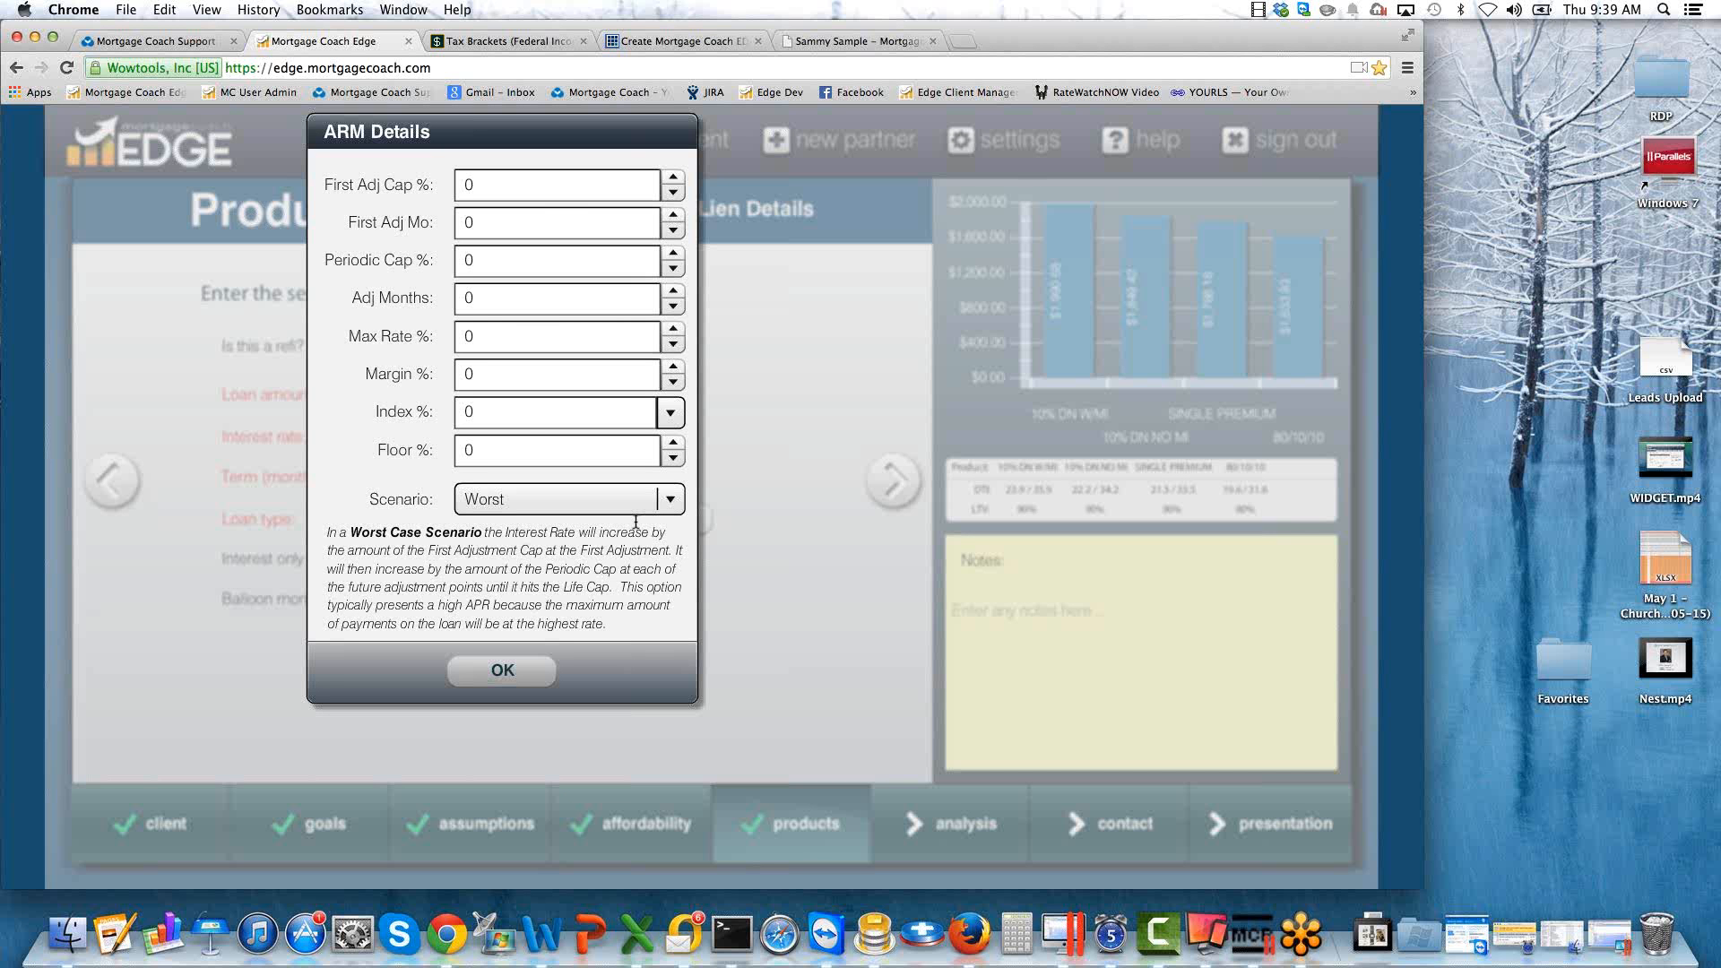
left_click(669, 411)
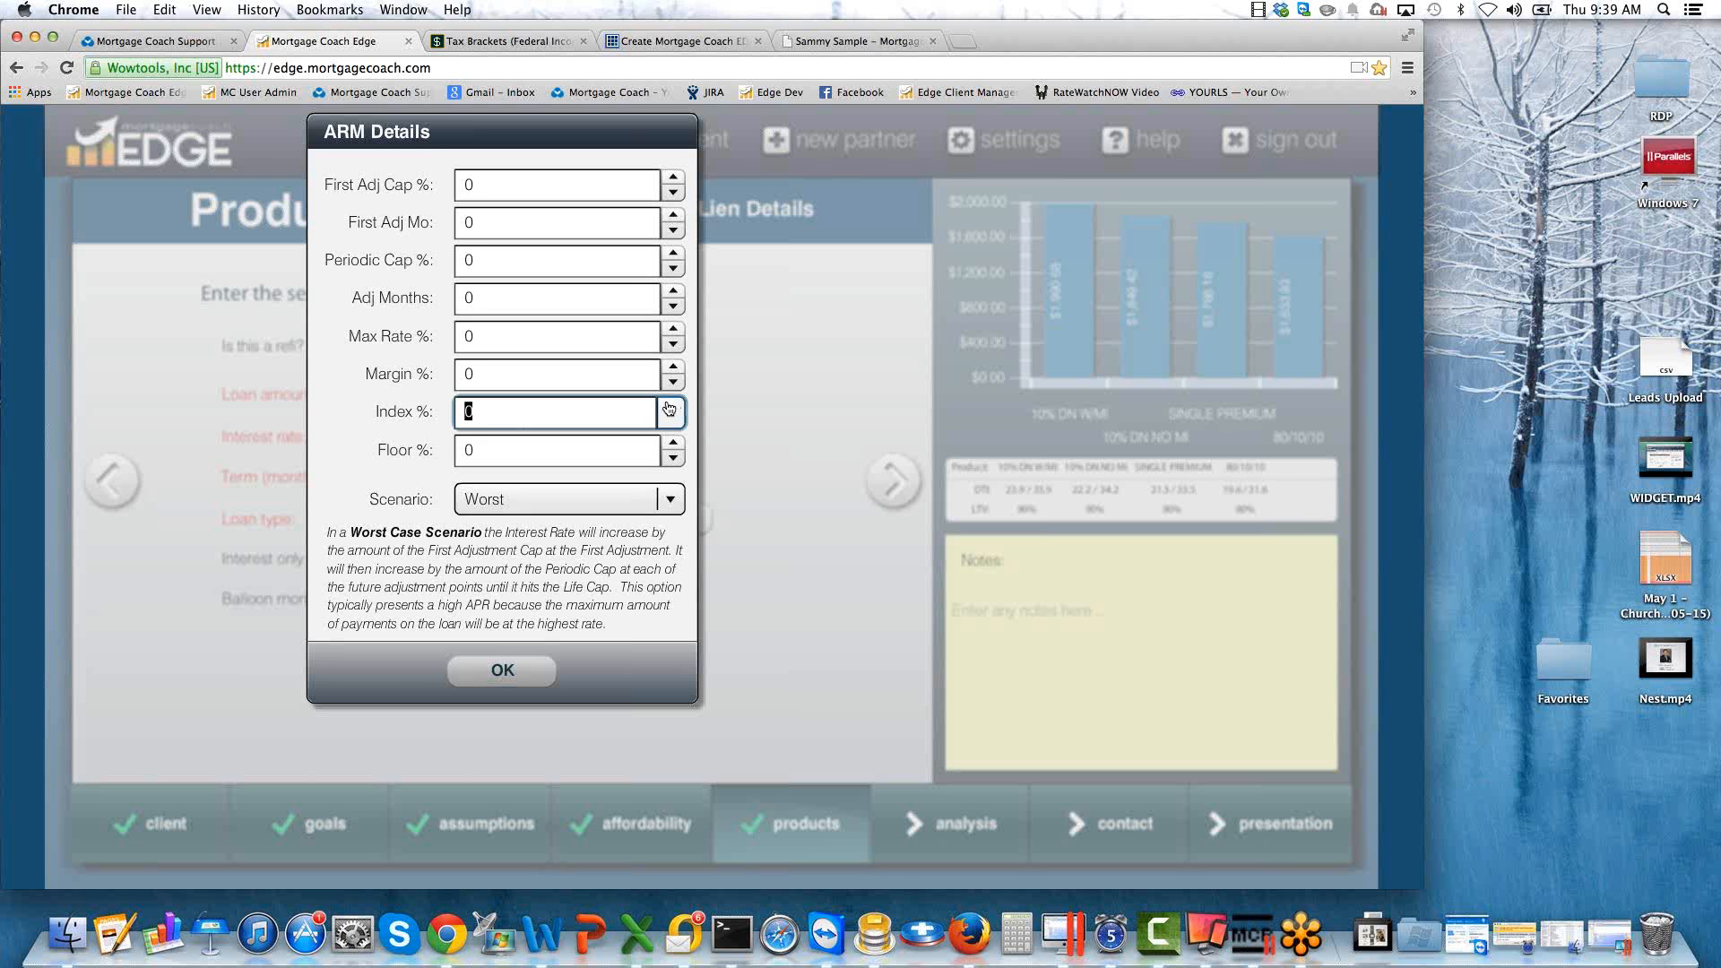
left_click(669, 410)
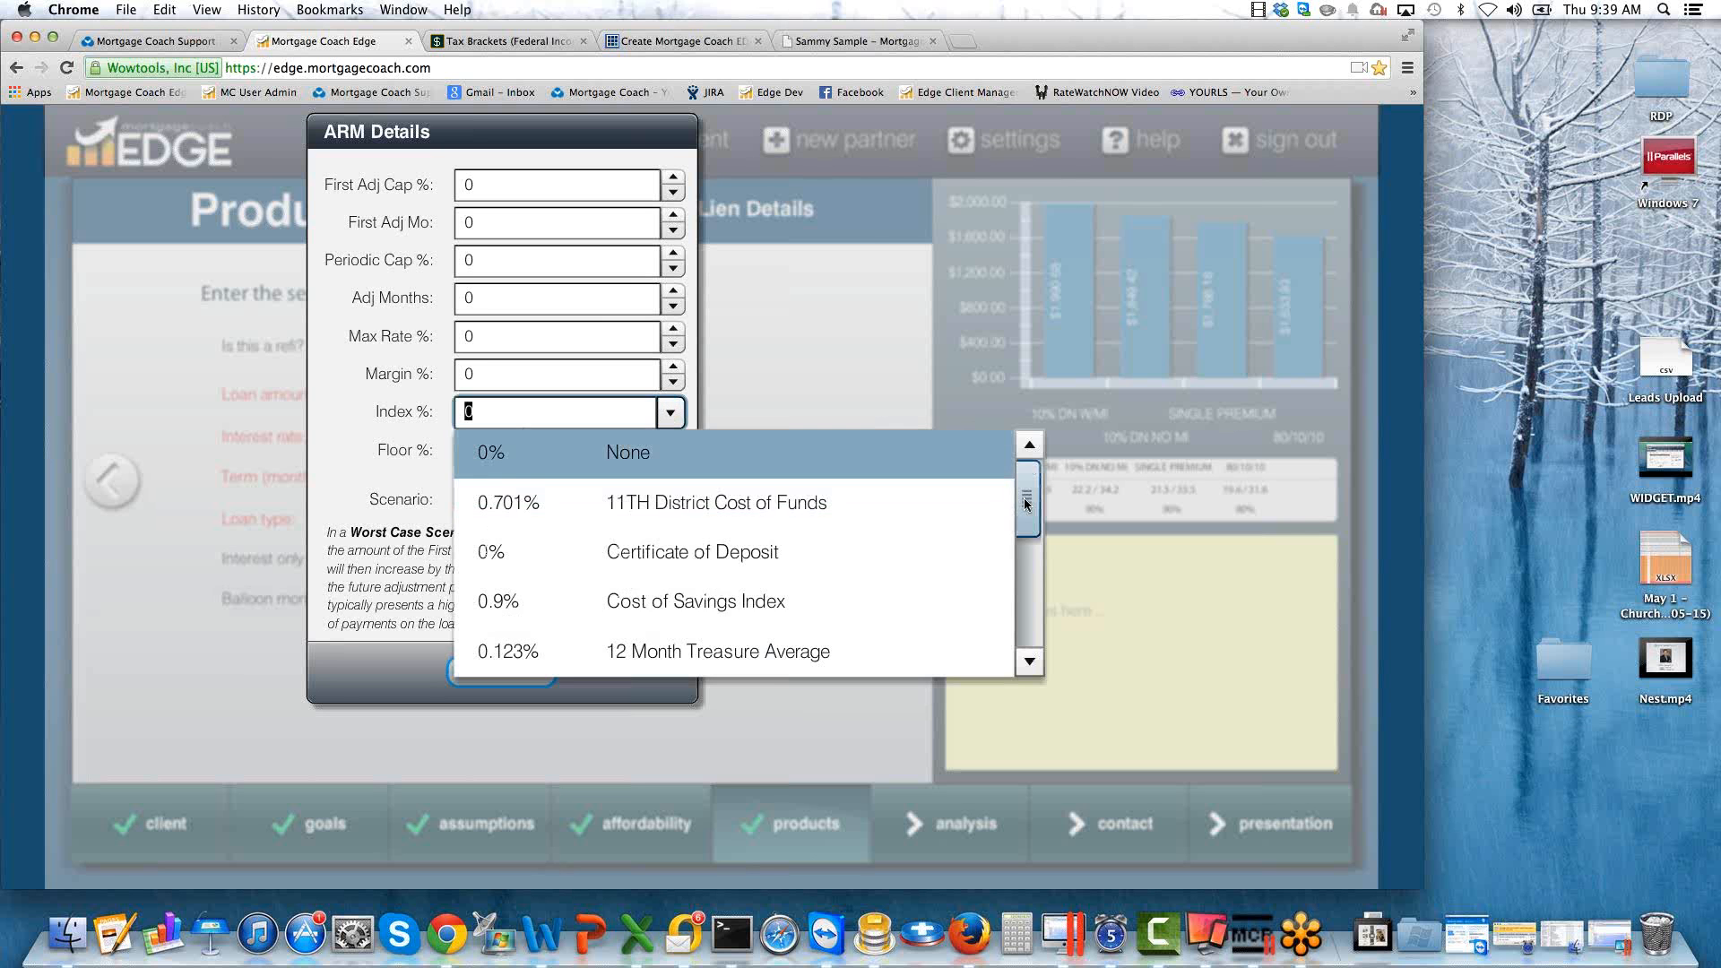
left_click_drag(1025, 503, 1025, 612)
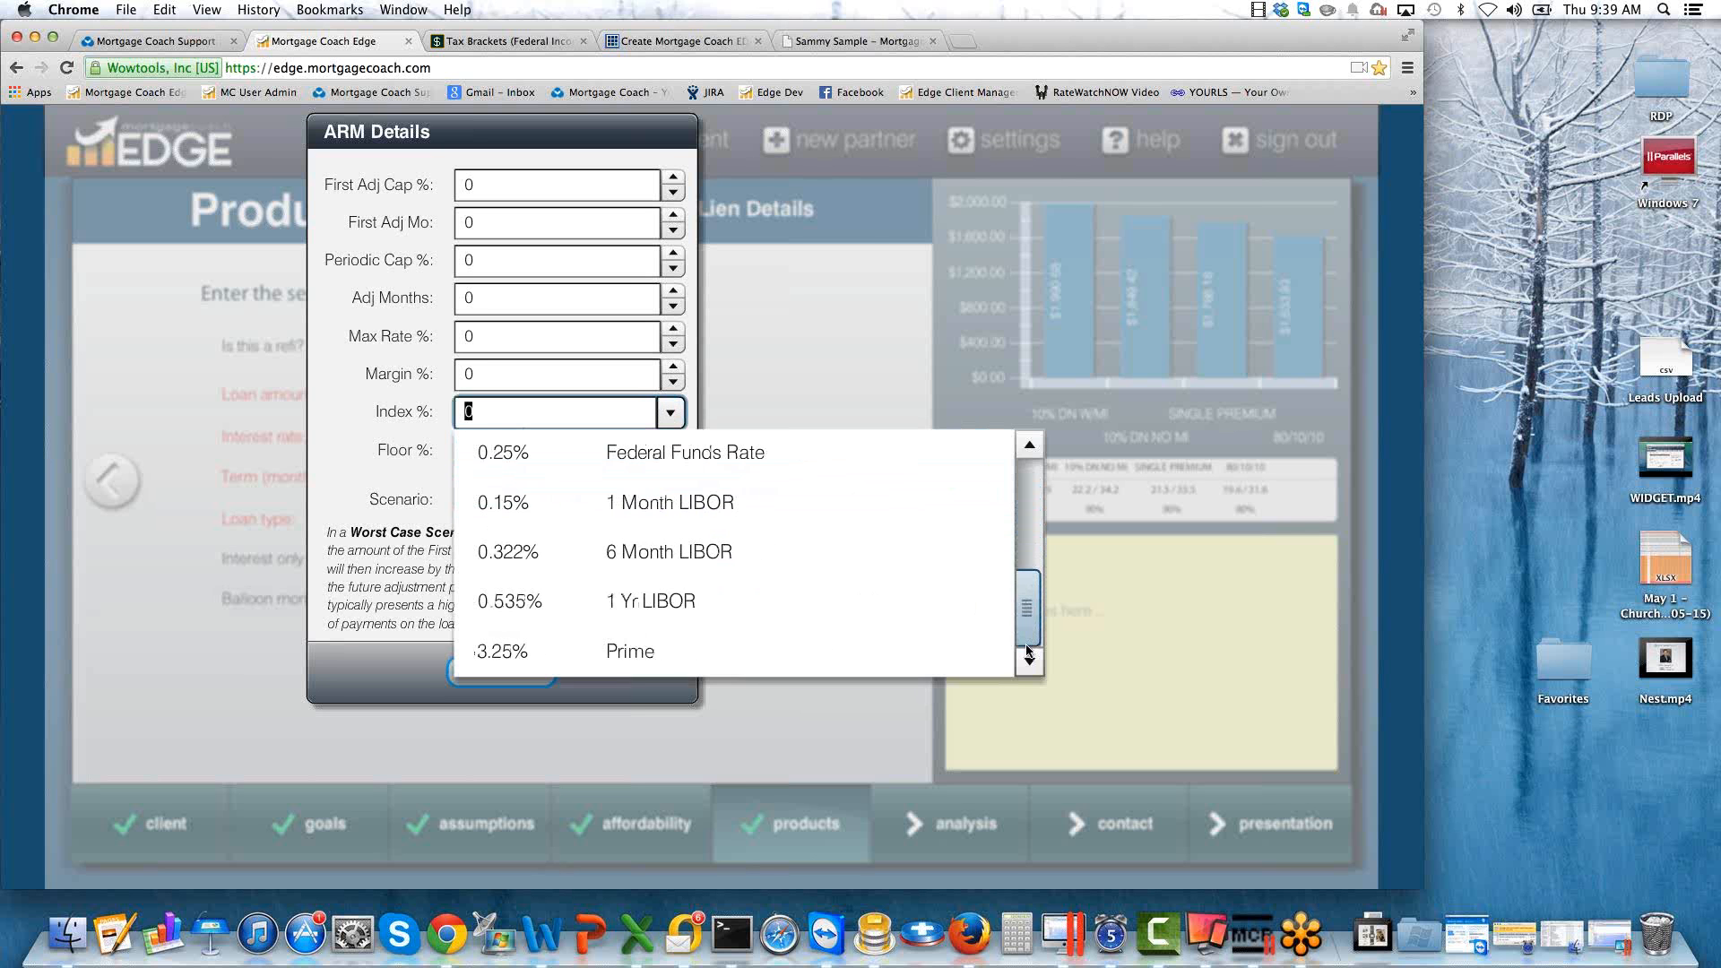
left_click(642, 654)
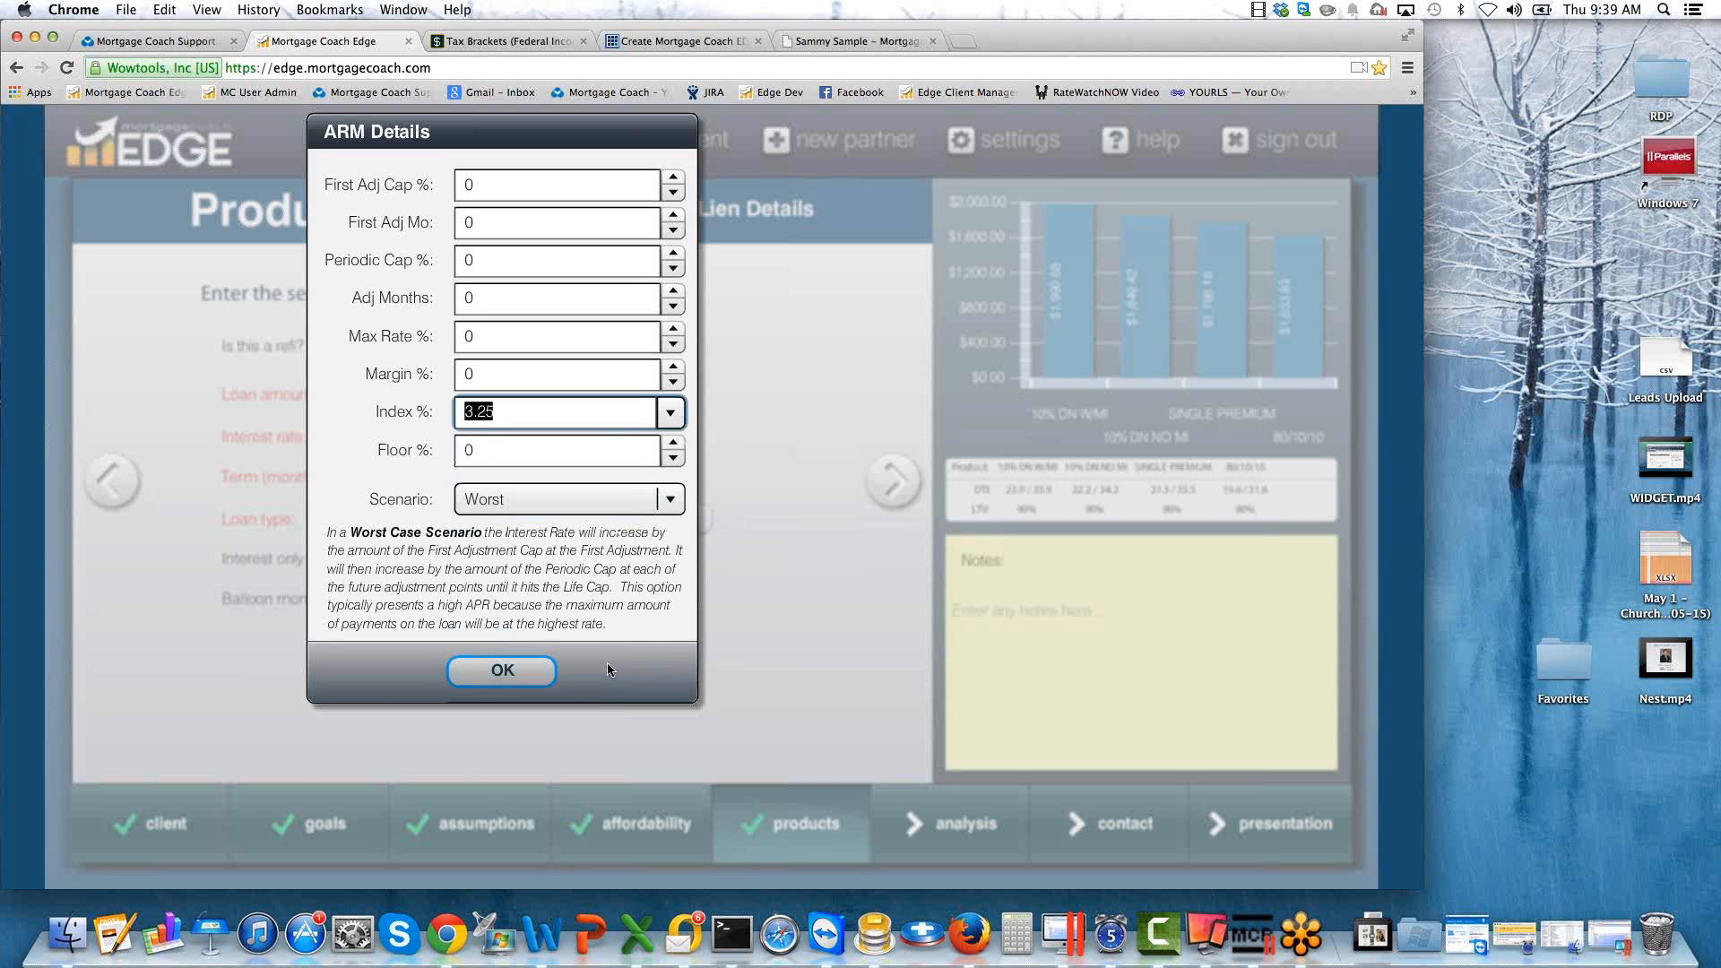
Set the ARM margin to 1.25% and move the ARM Details dialog aside to uncover the second lien form.
left_click(485, 368)
left_click(421, 374)
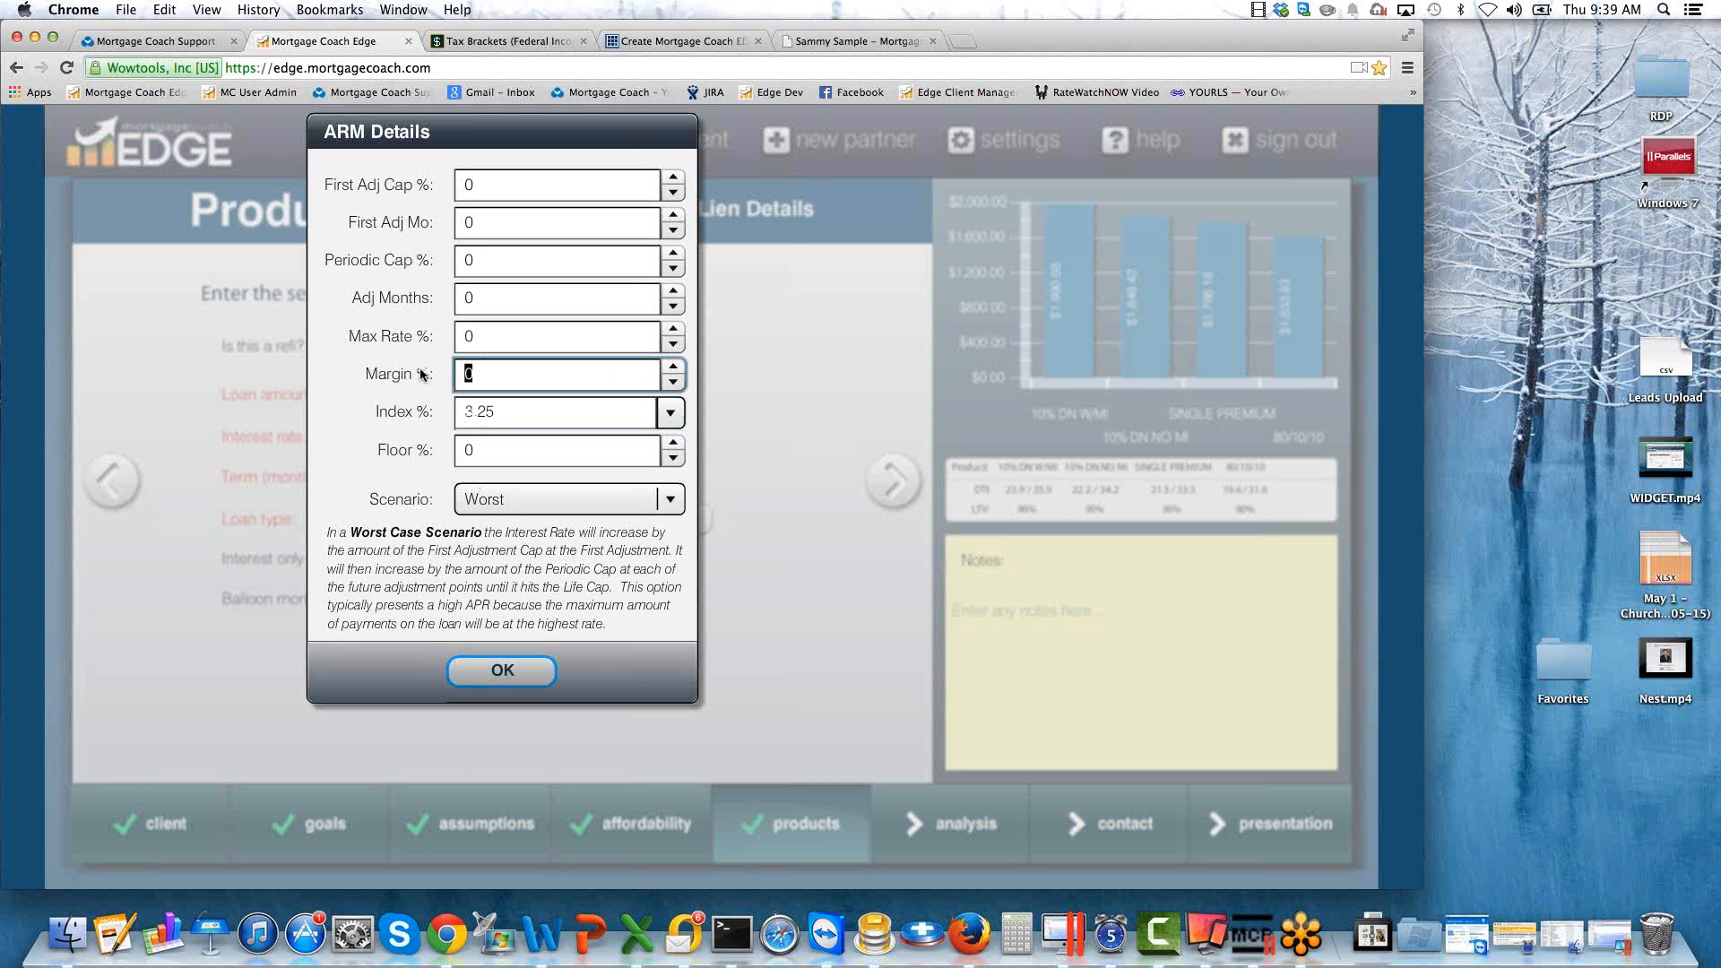
type("1")
key("Tab")
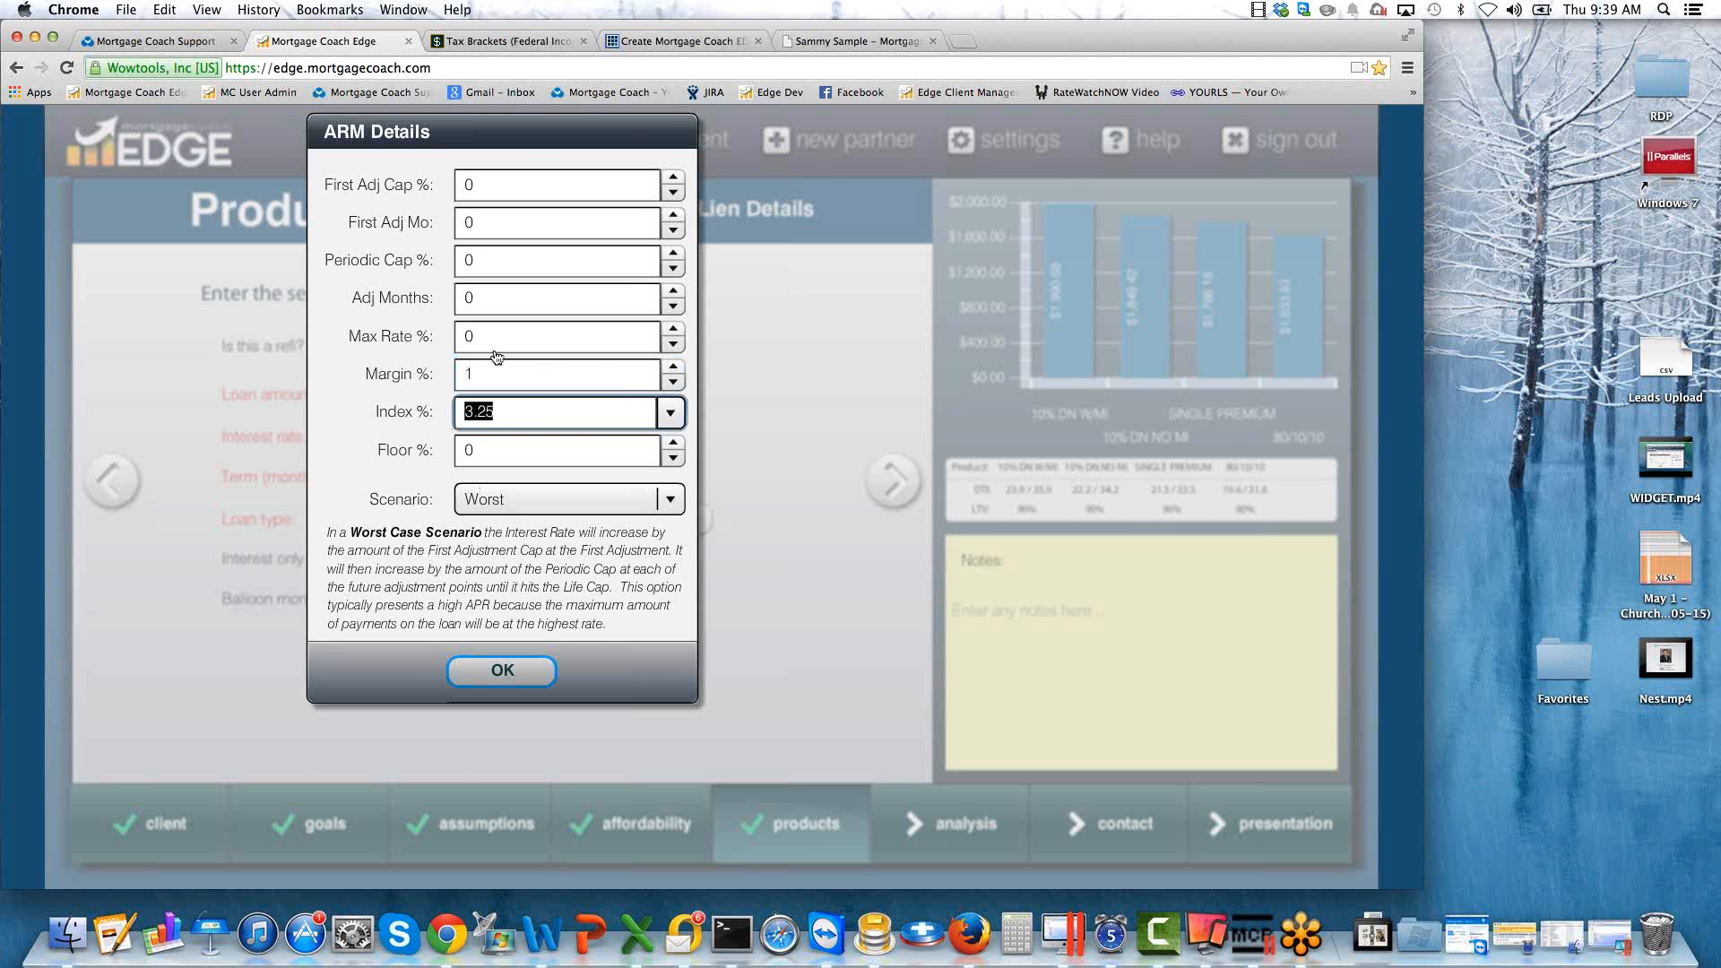
left_click_drag(507, 133, 874, 139)
left_click(850, 380)
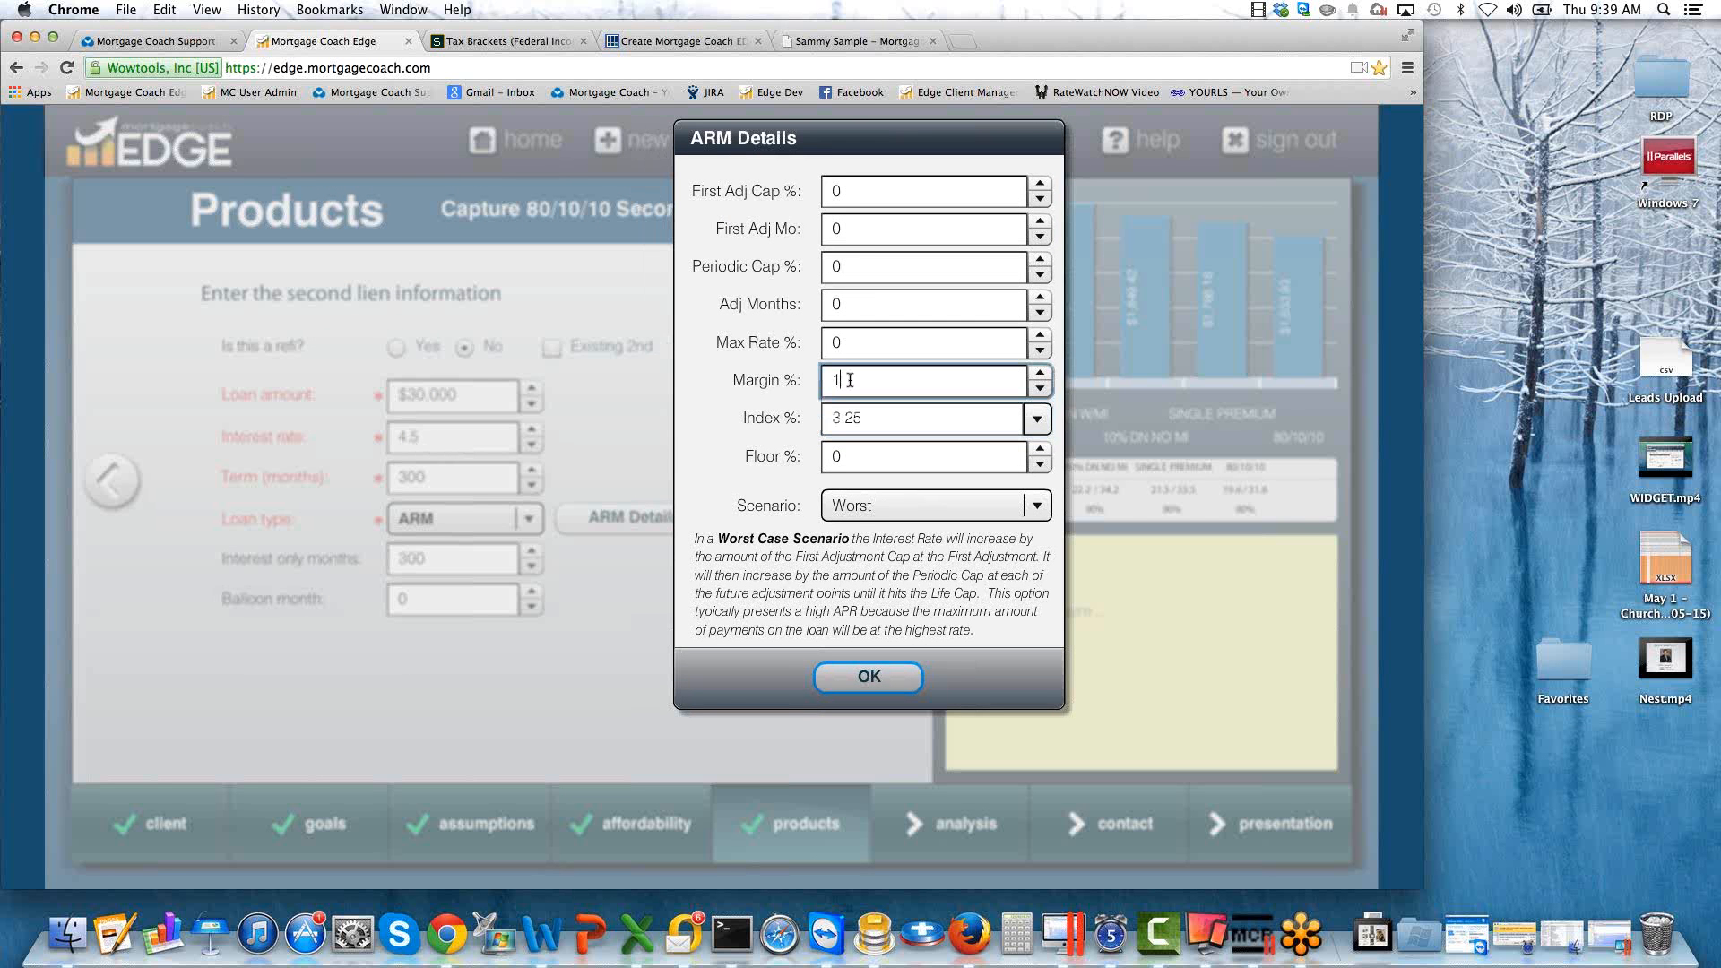
type(".25")
key("Tab")
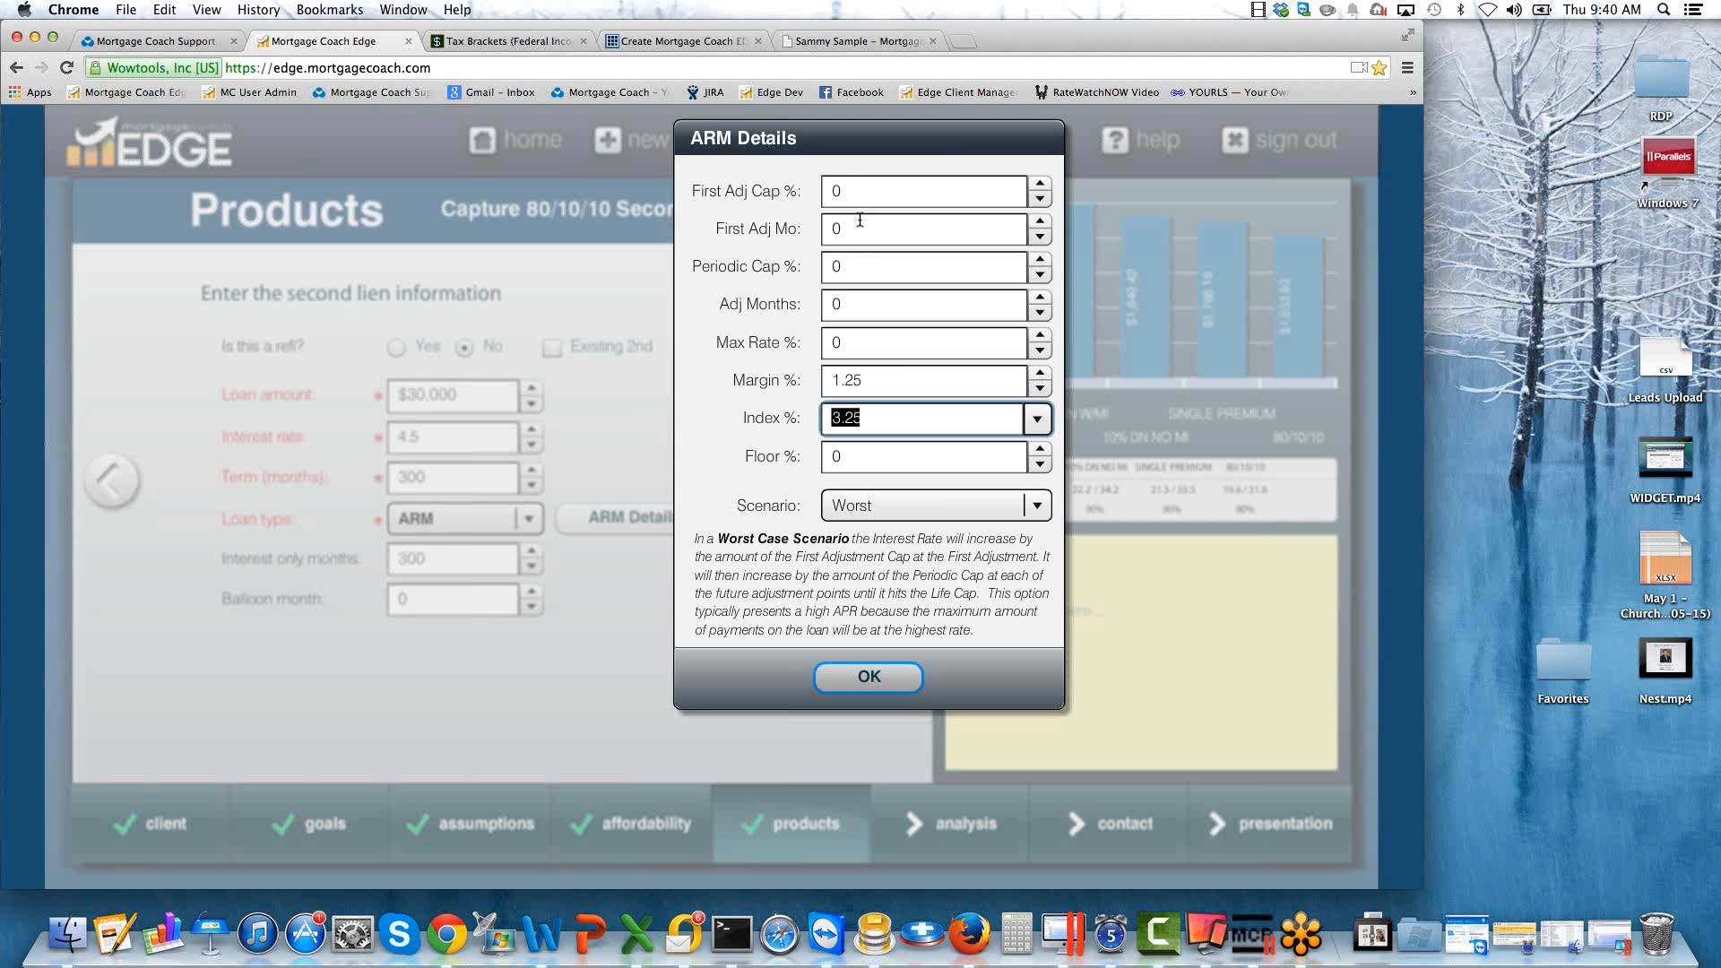
Set the ARM's first adjustment cap and periodic cap to 0.125% each and its maximum rate to 12%.
left_click(852, 192)
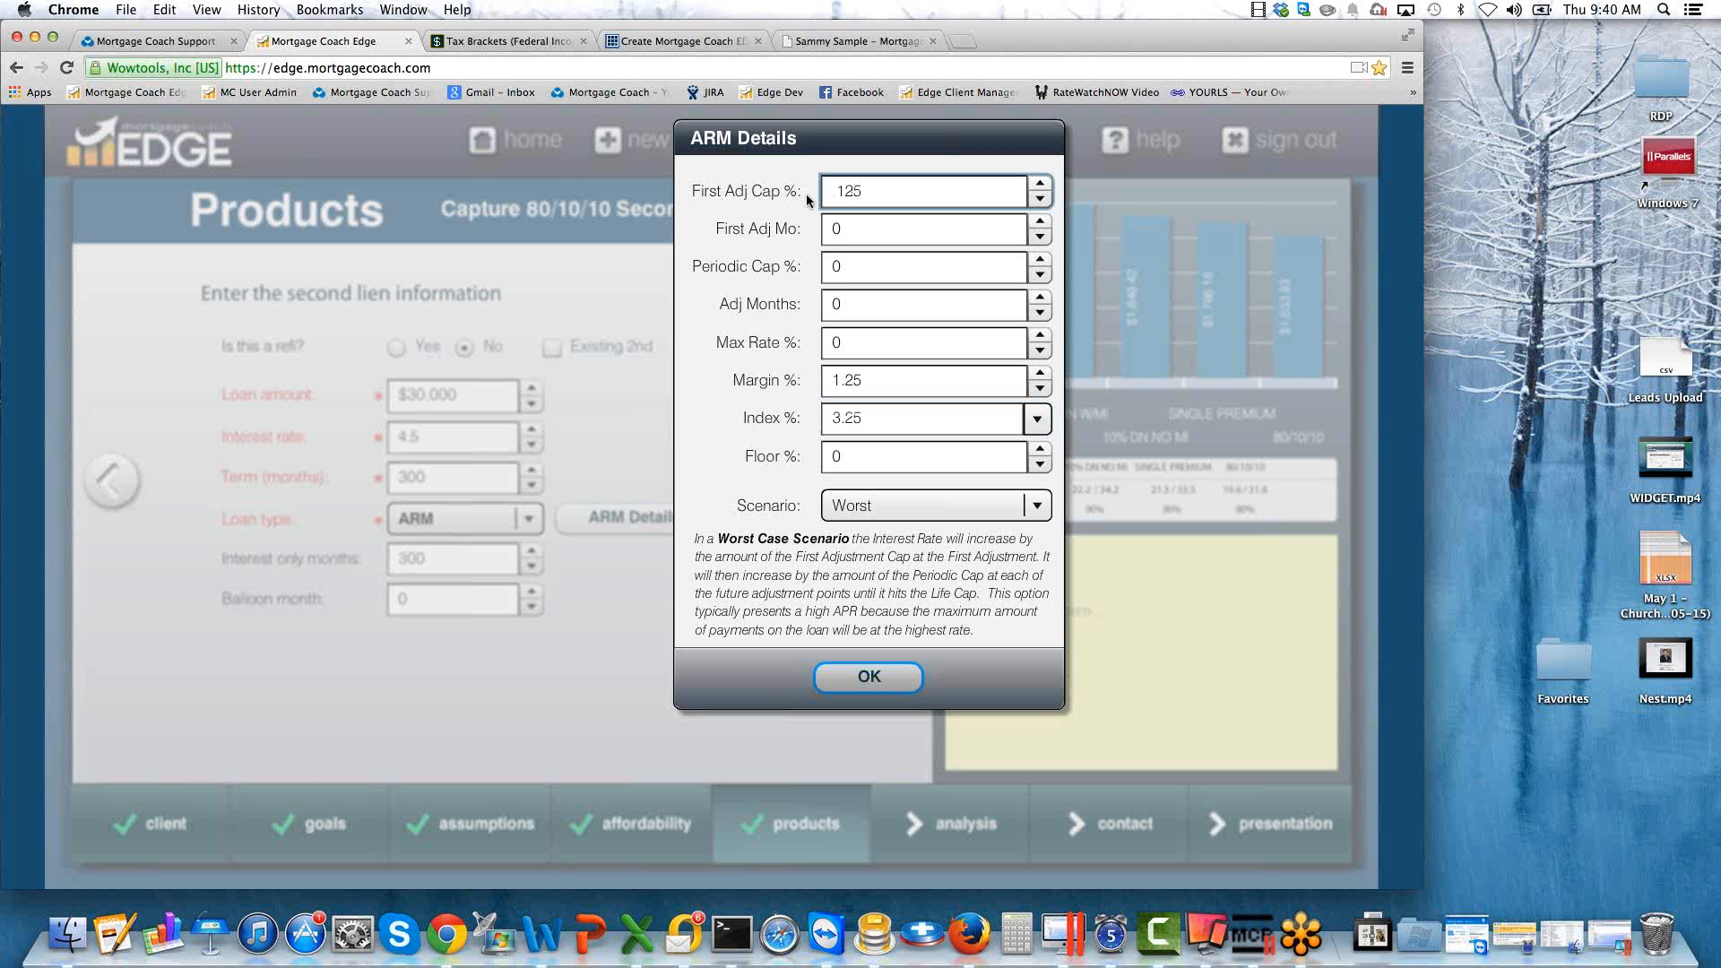
key("Tab")
key("Tab")
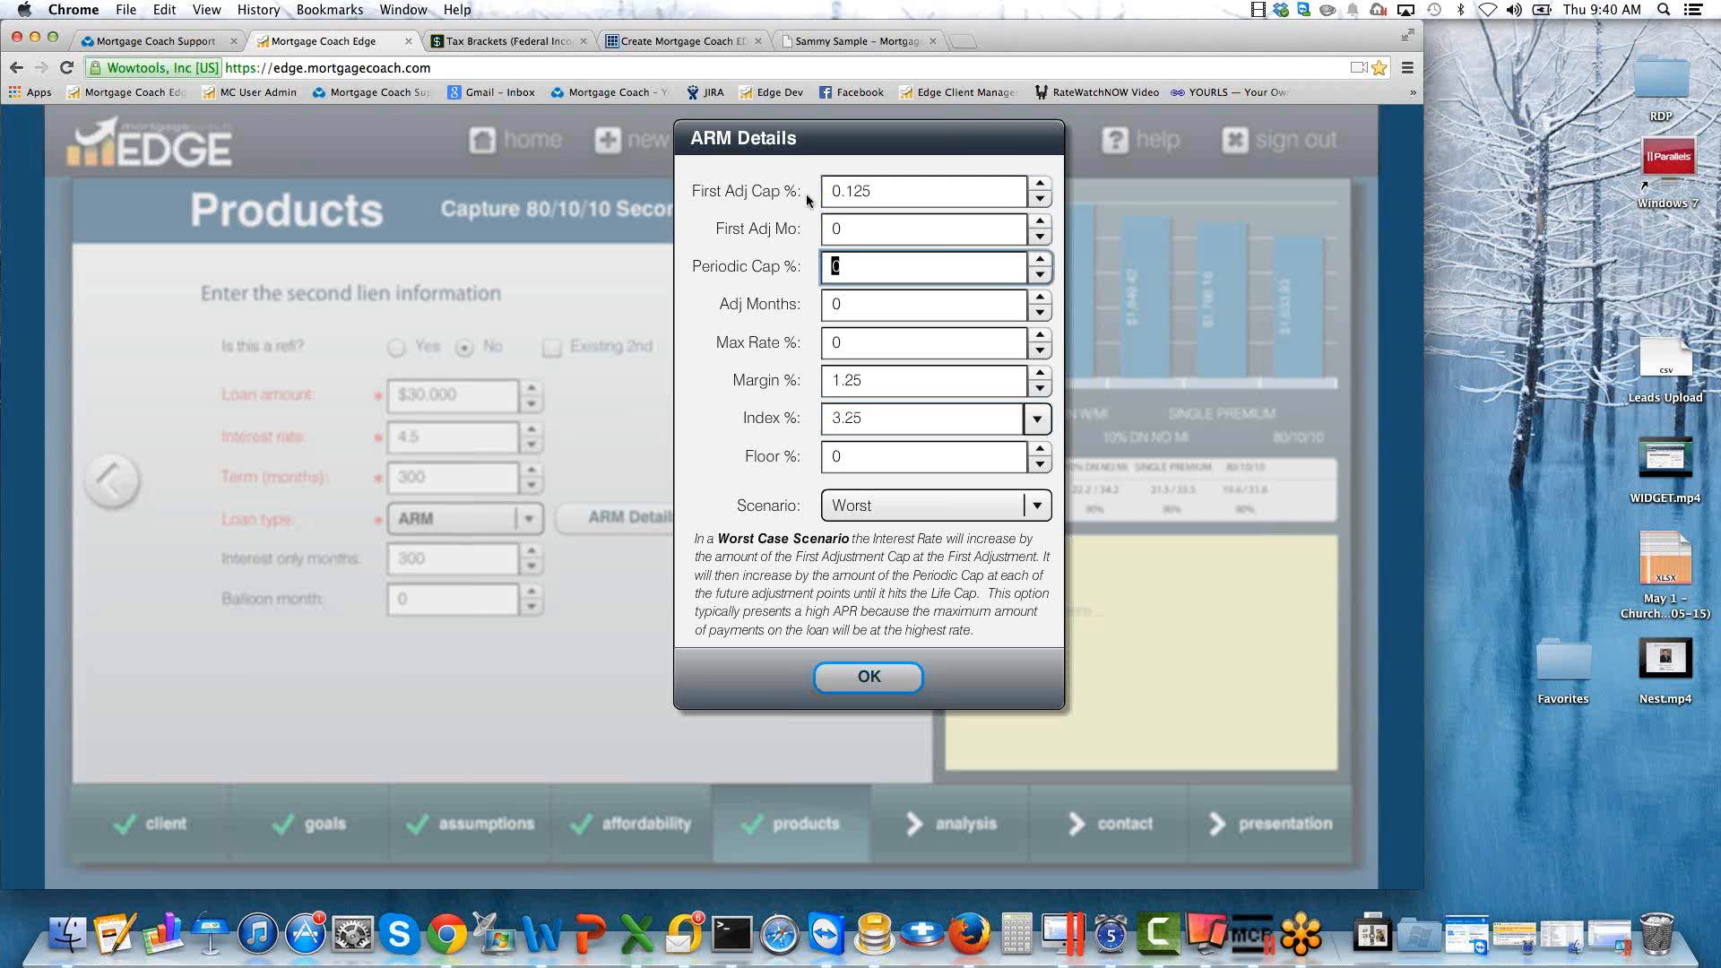
type(".125")
key("Tab")
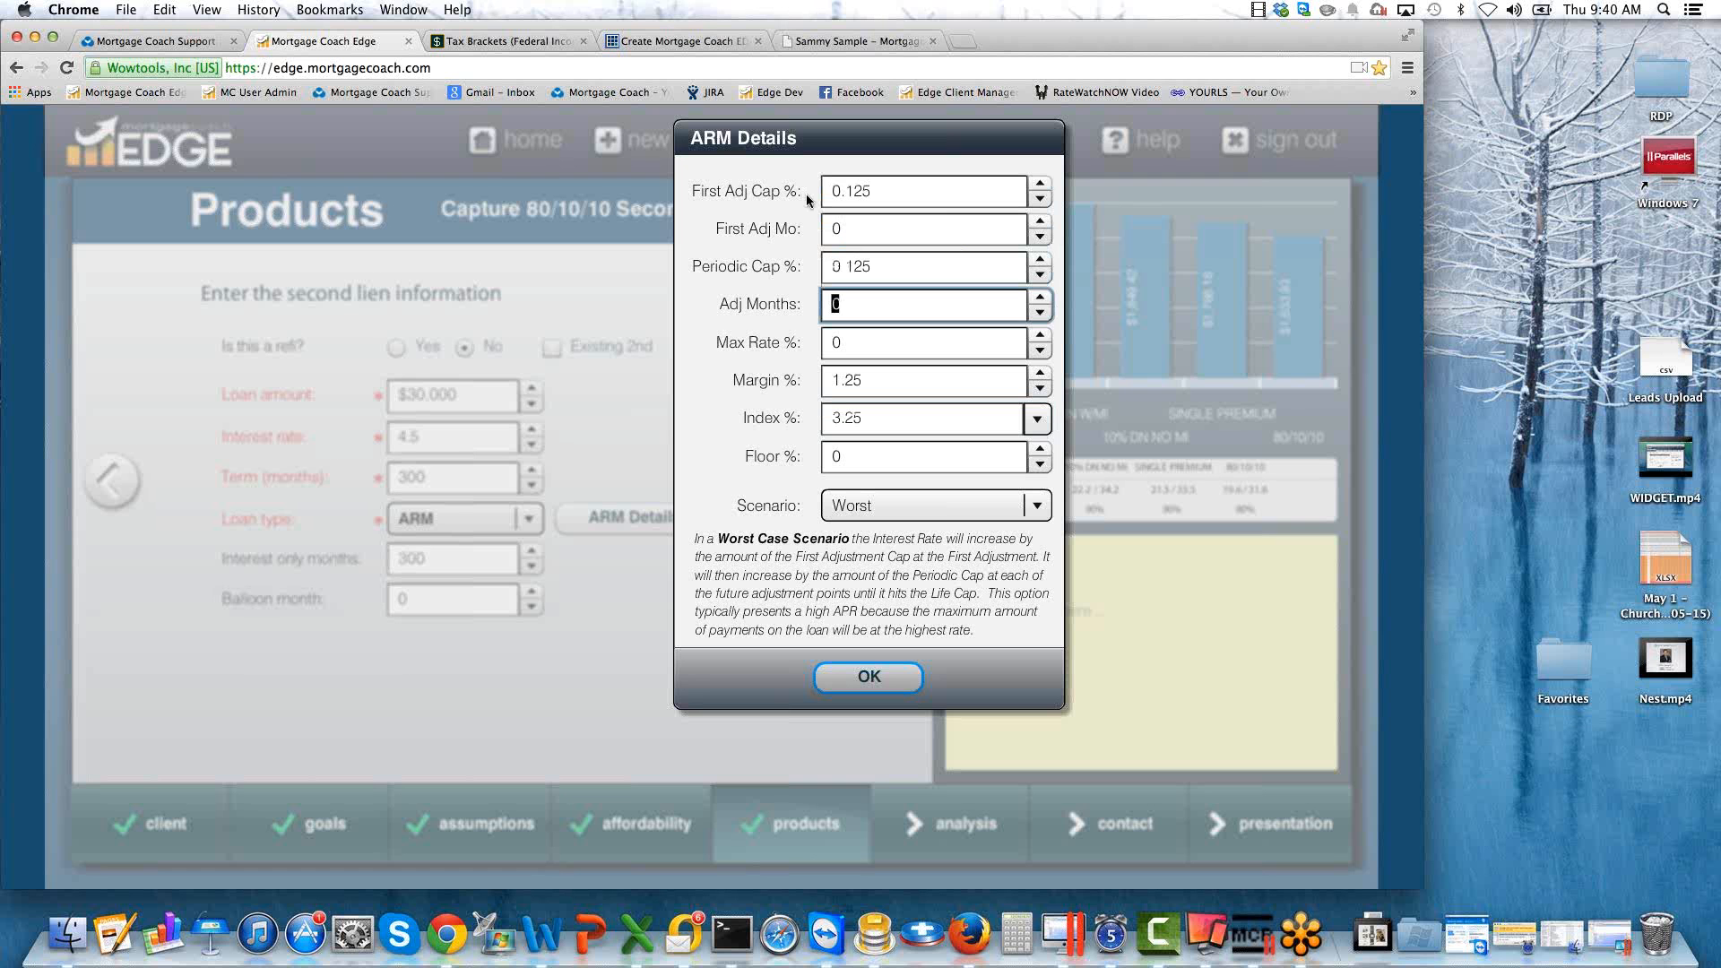
key("Tab")
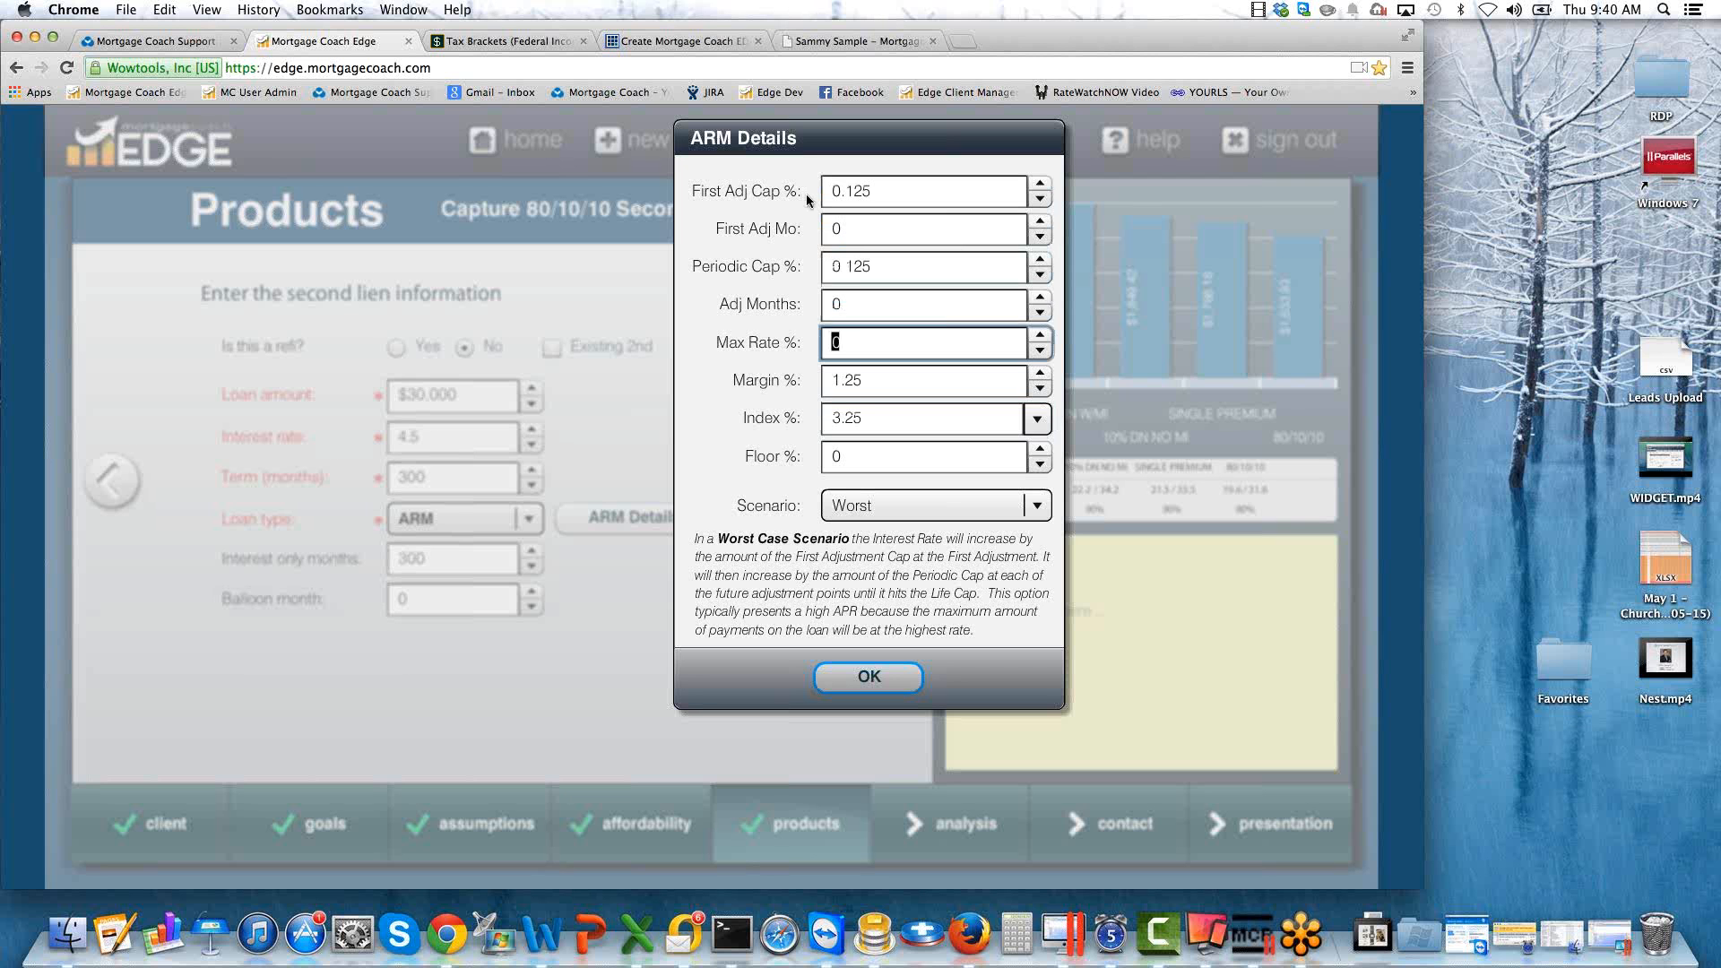
type("12")
key("Tab")
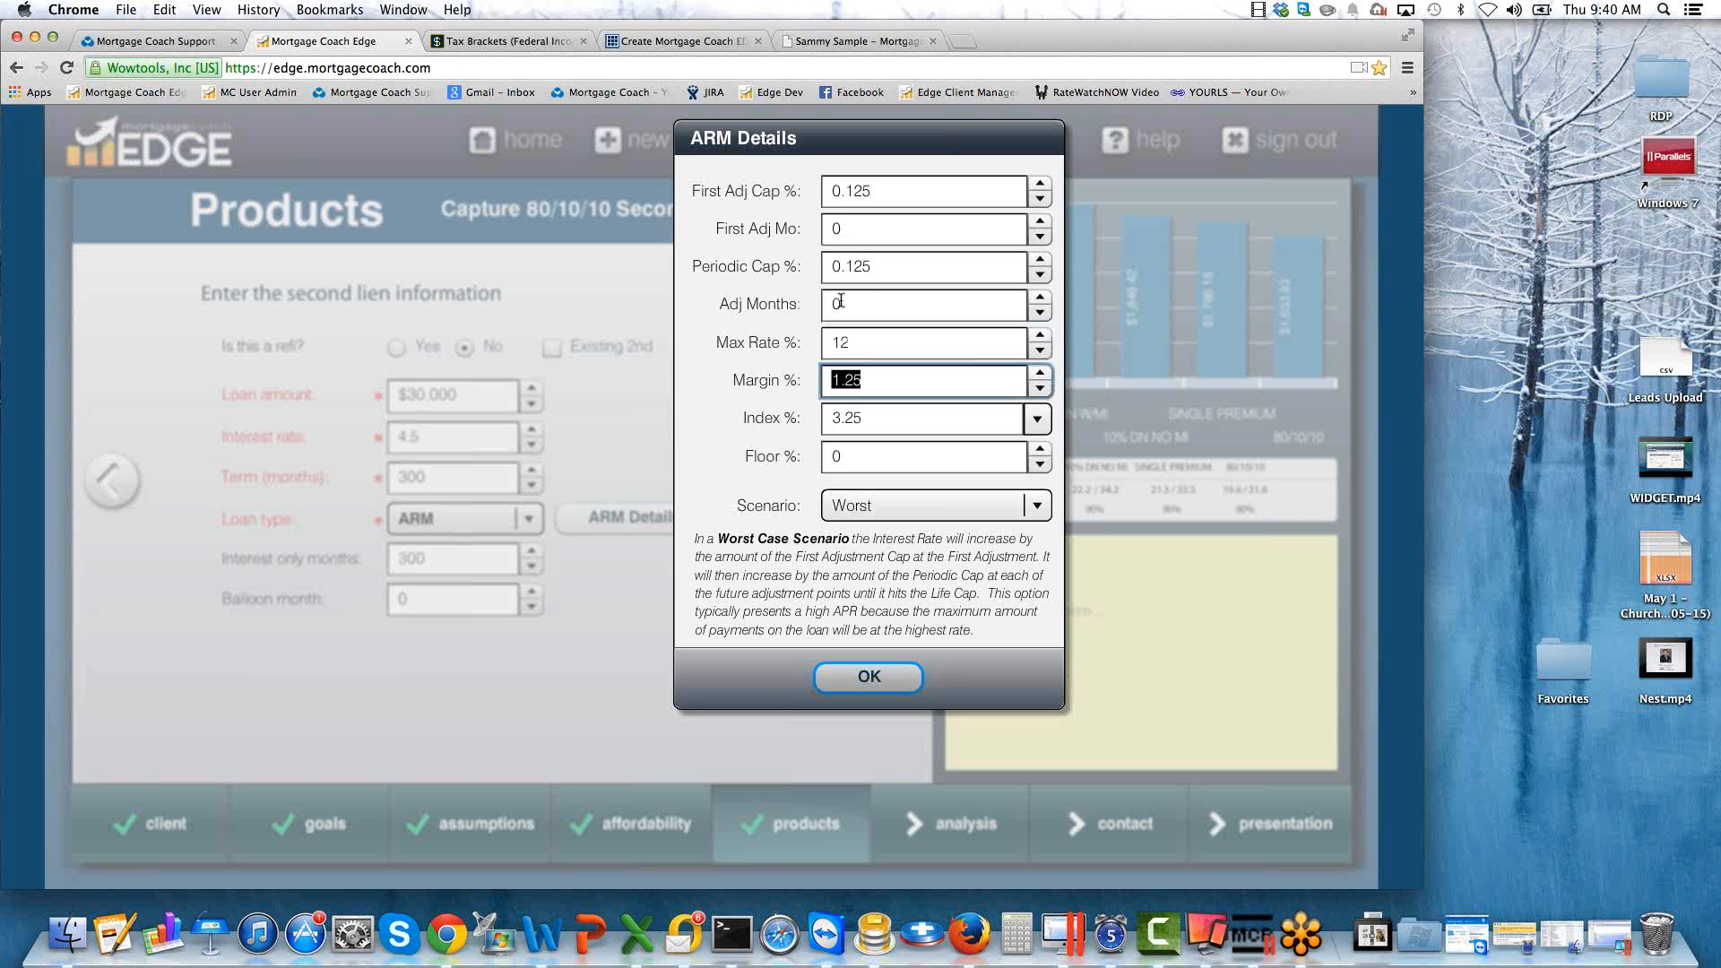
Set the ARM's first adjustment month to 12.
left_click(847, 229)
left_click_drag(847, 229, 783, 230)
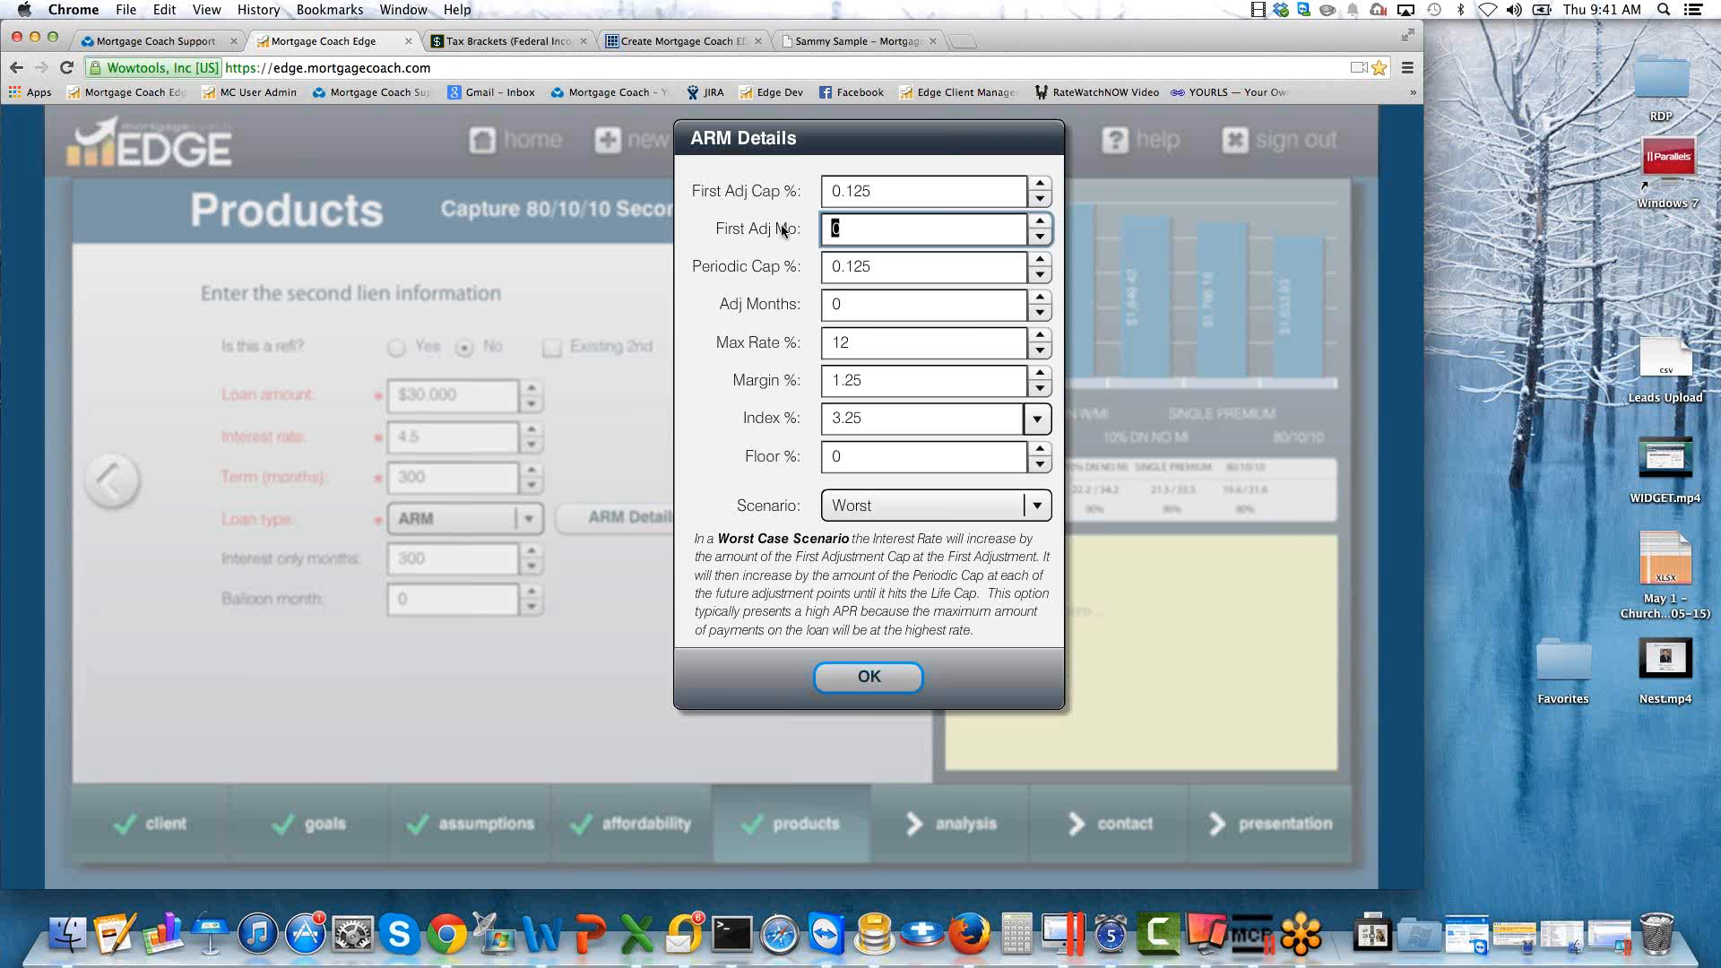
left_click(846, 227)
left_click(764, 230)
type("12")
key("Tab")
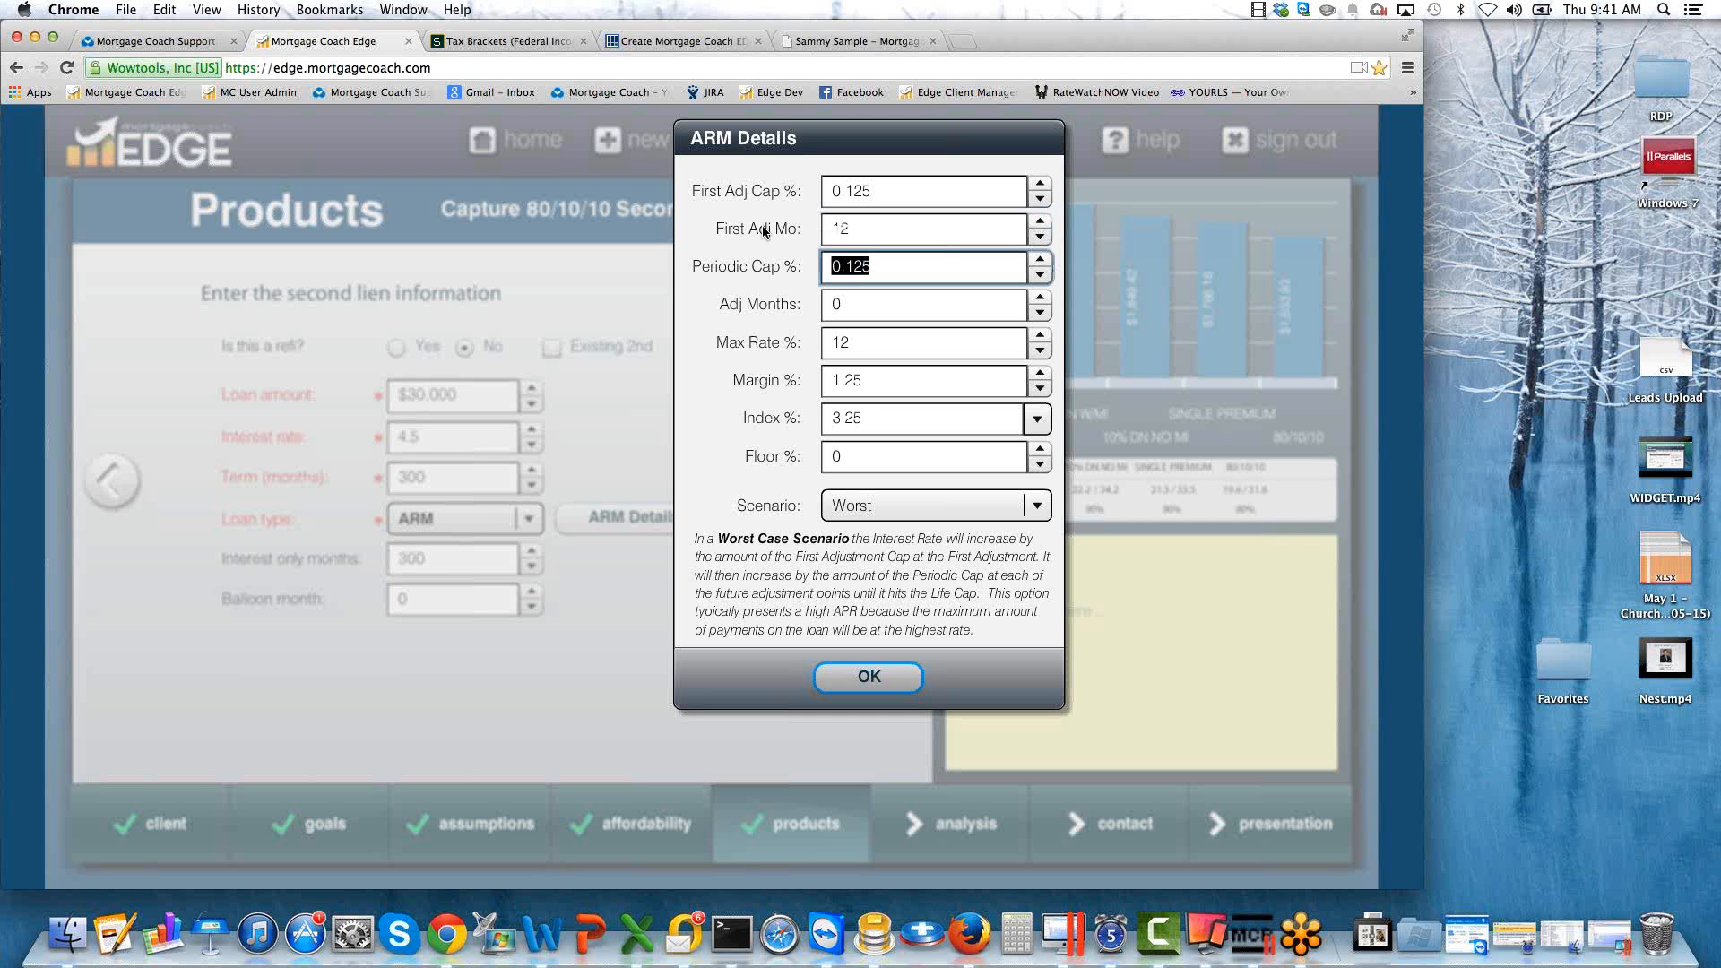
Set the ARM's adjustment months to 12 and its first adjustment month to 13.
key("Tab")
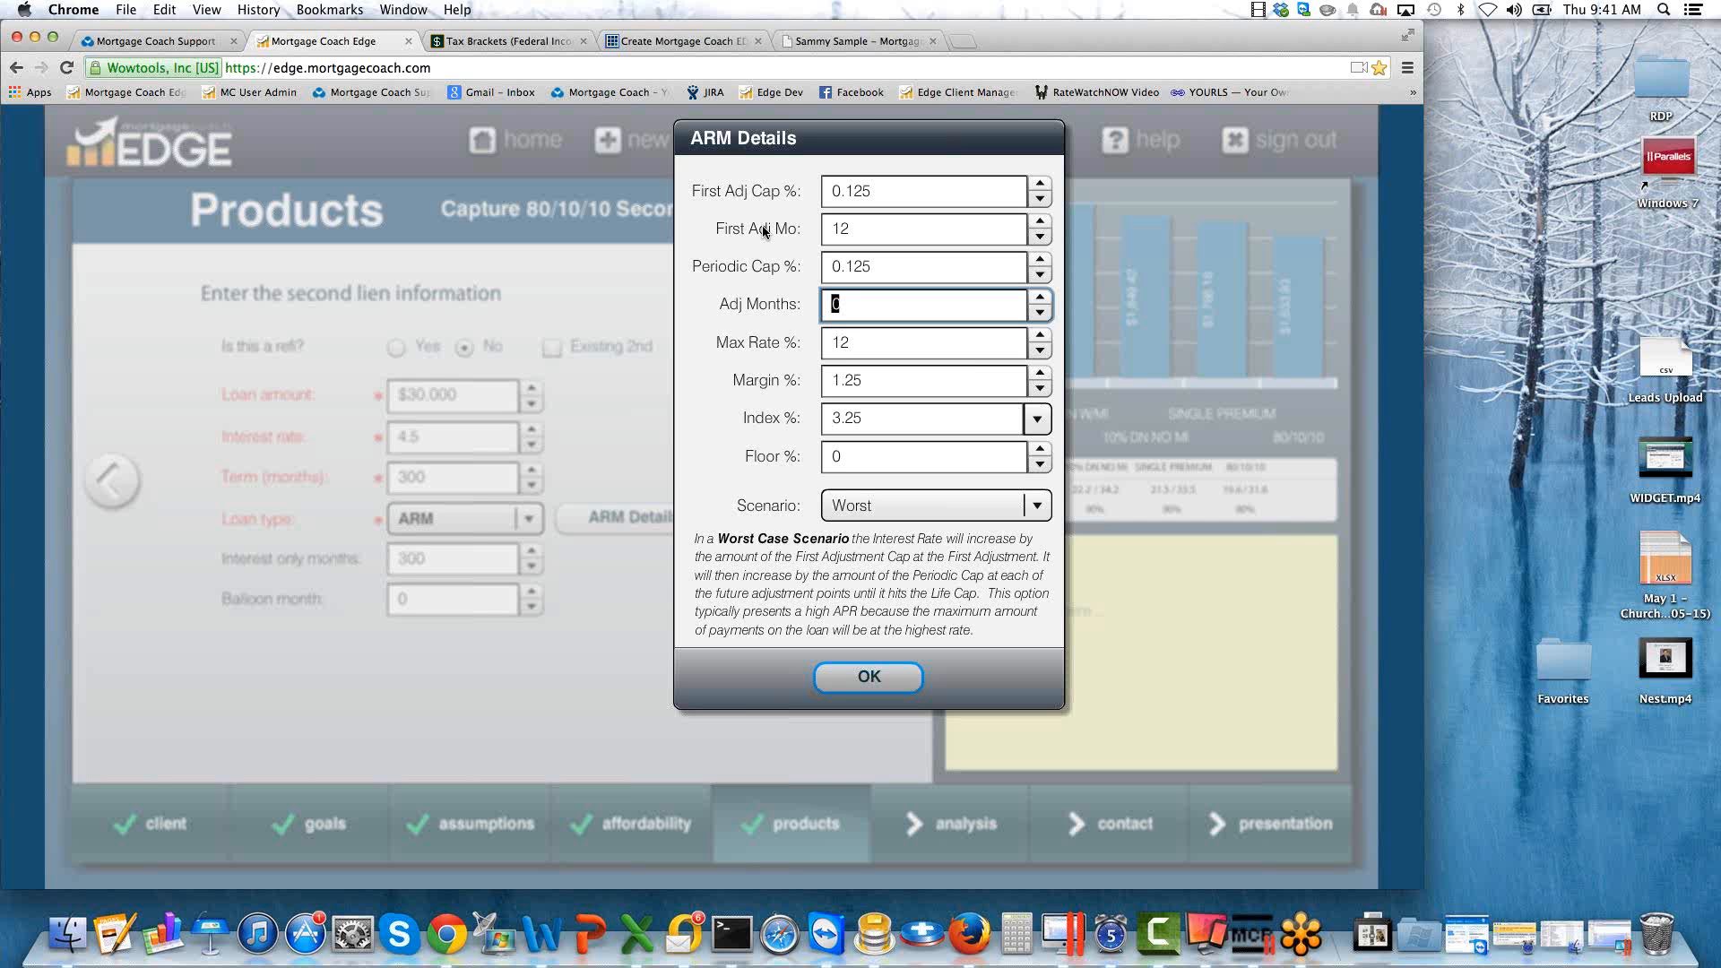
type("12")
left_click(854, 226)
key("BackSpace")
type("3")
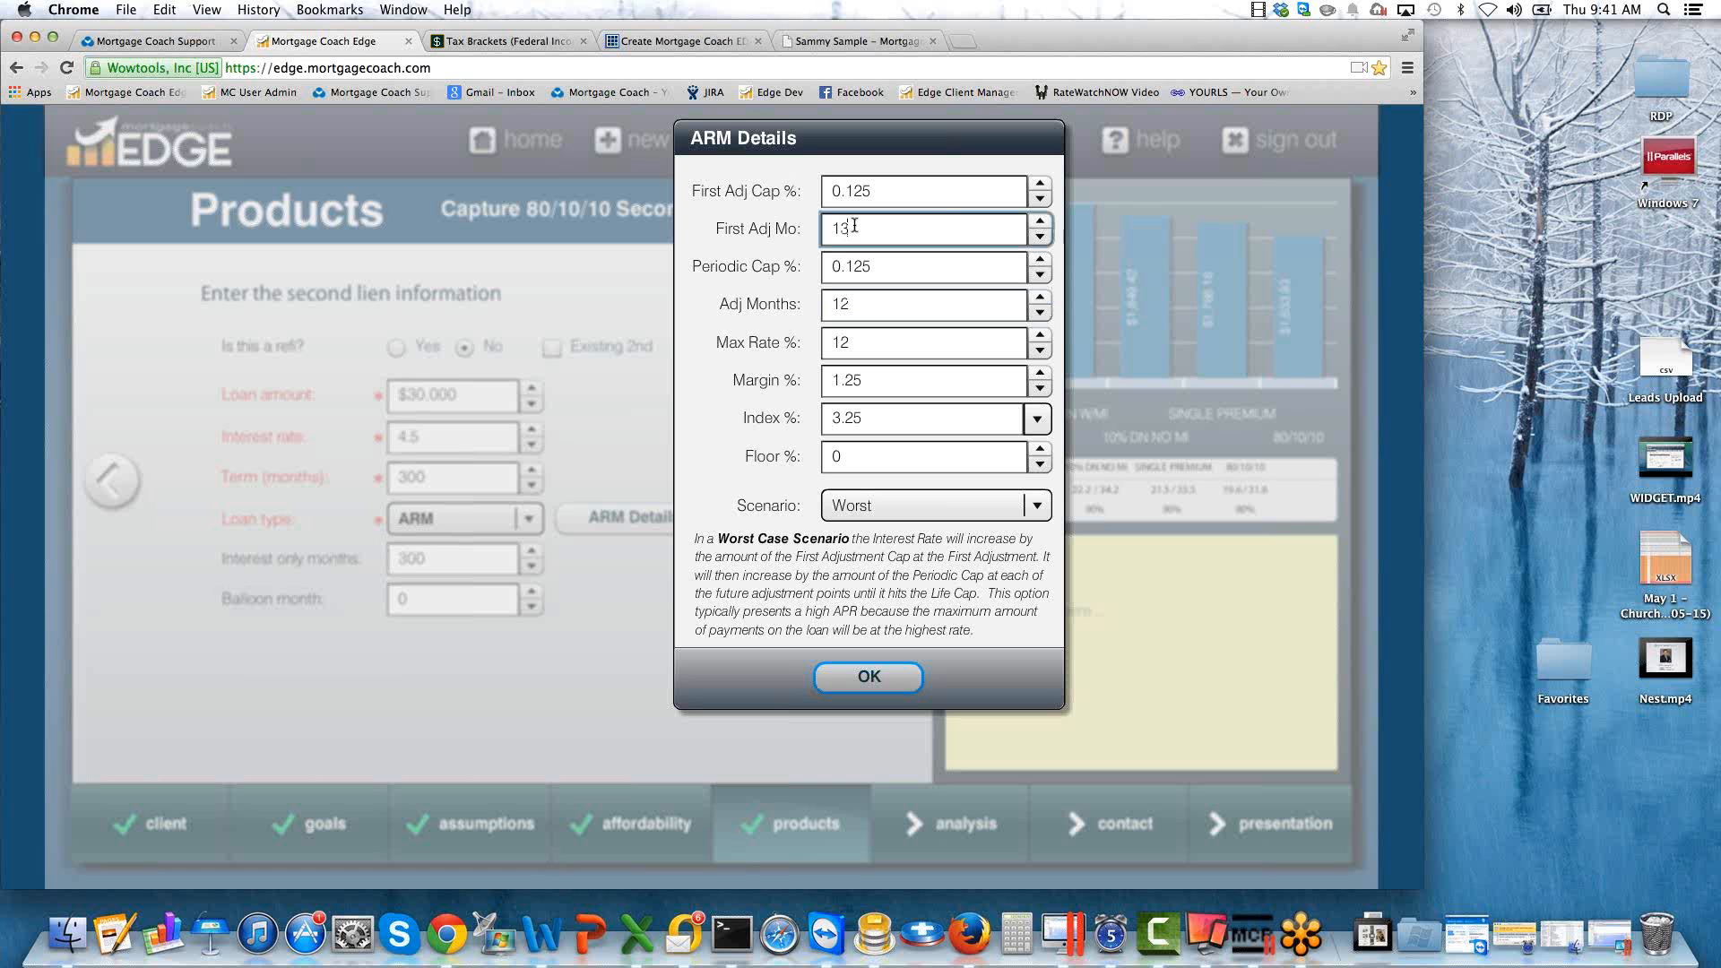
Review and accept the second lien's ARM details, and continue to its closing costs.
left_click(882, 262)
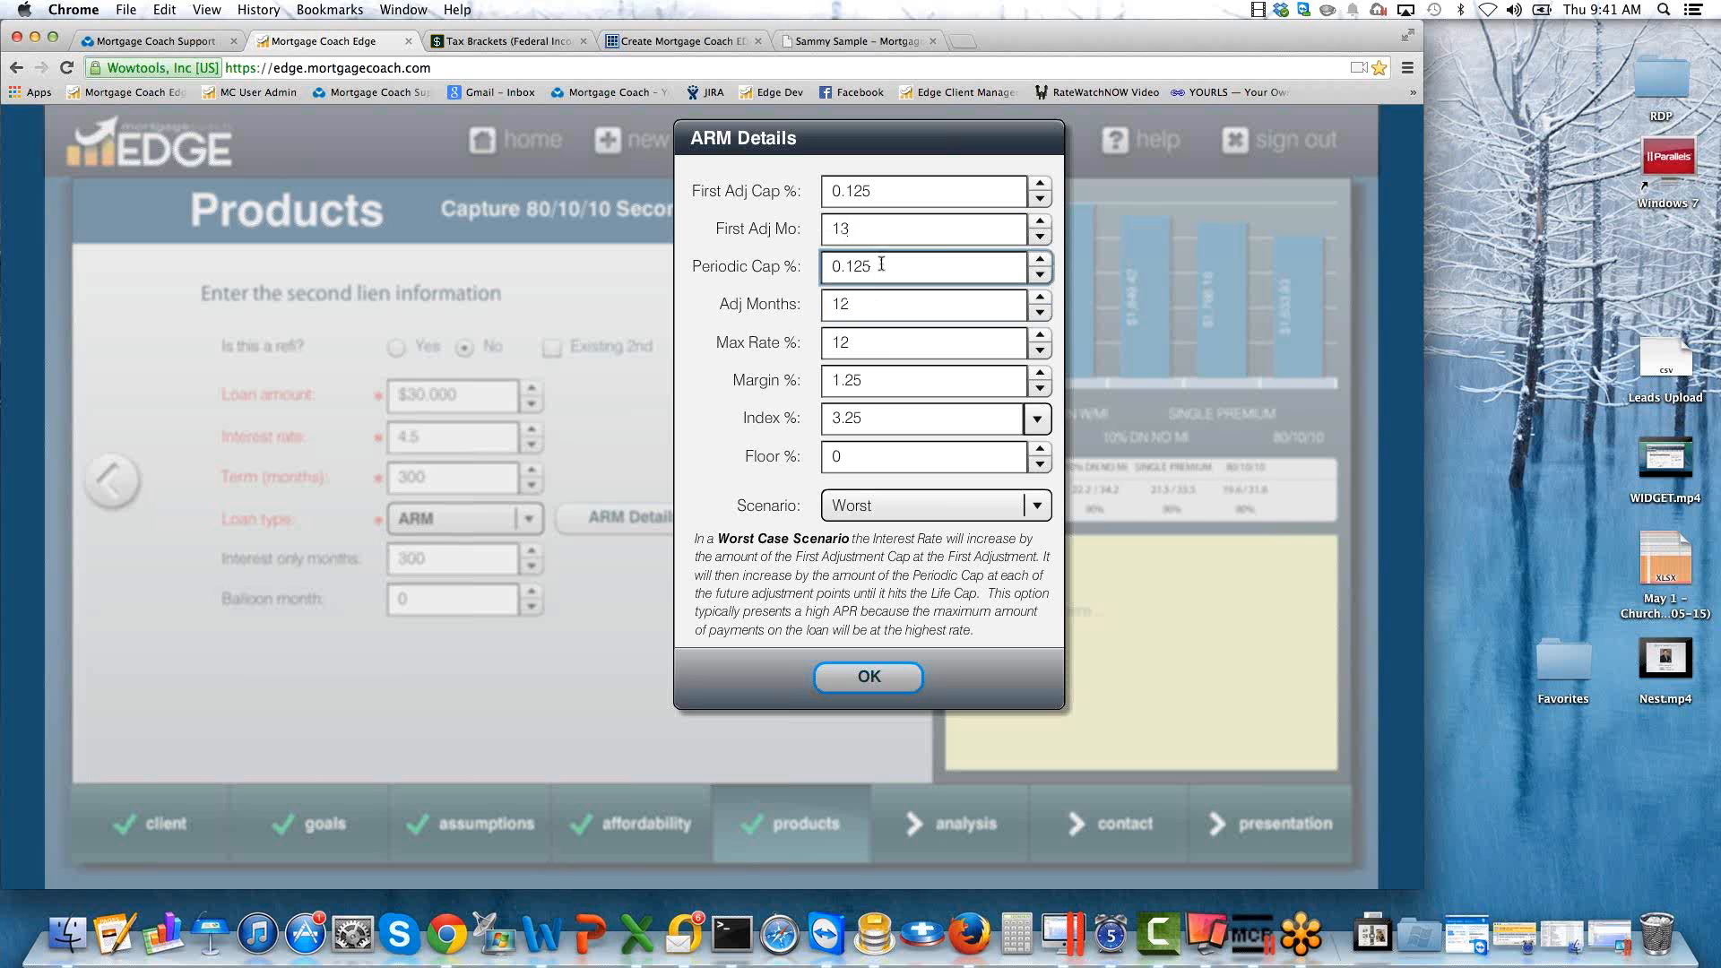
left_click_drag(859, 305, 789, 320)
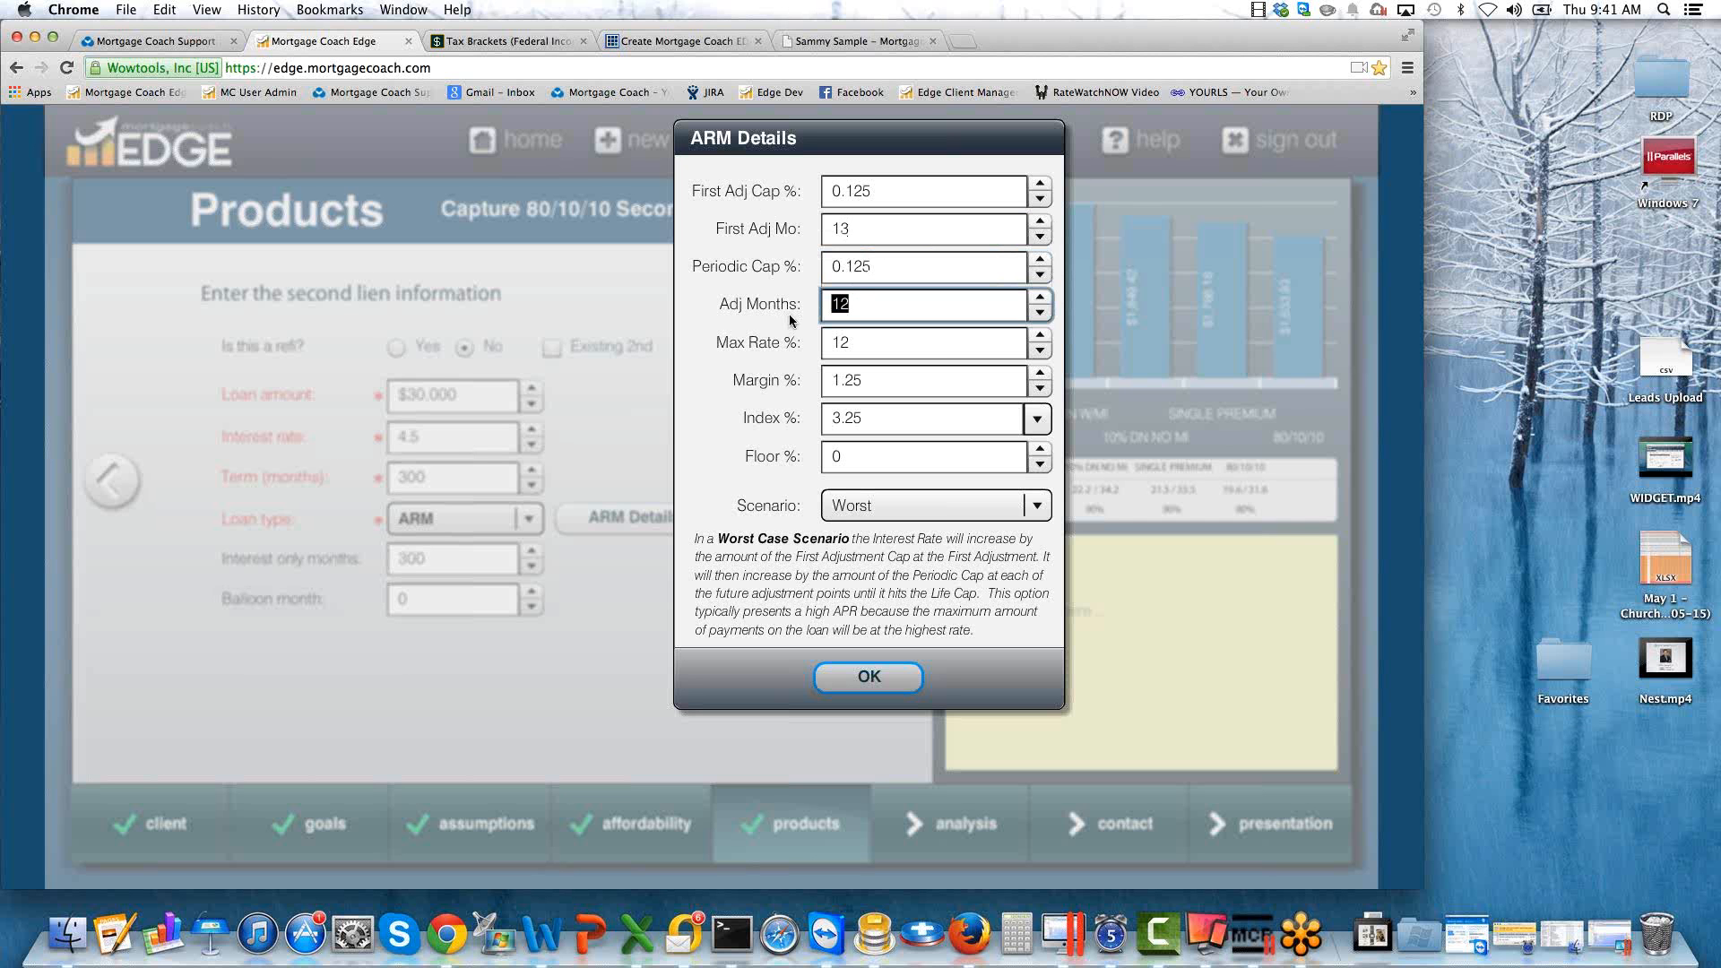
left_click_drag(874, 266, 790, 266)
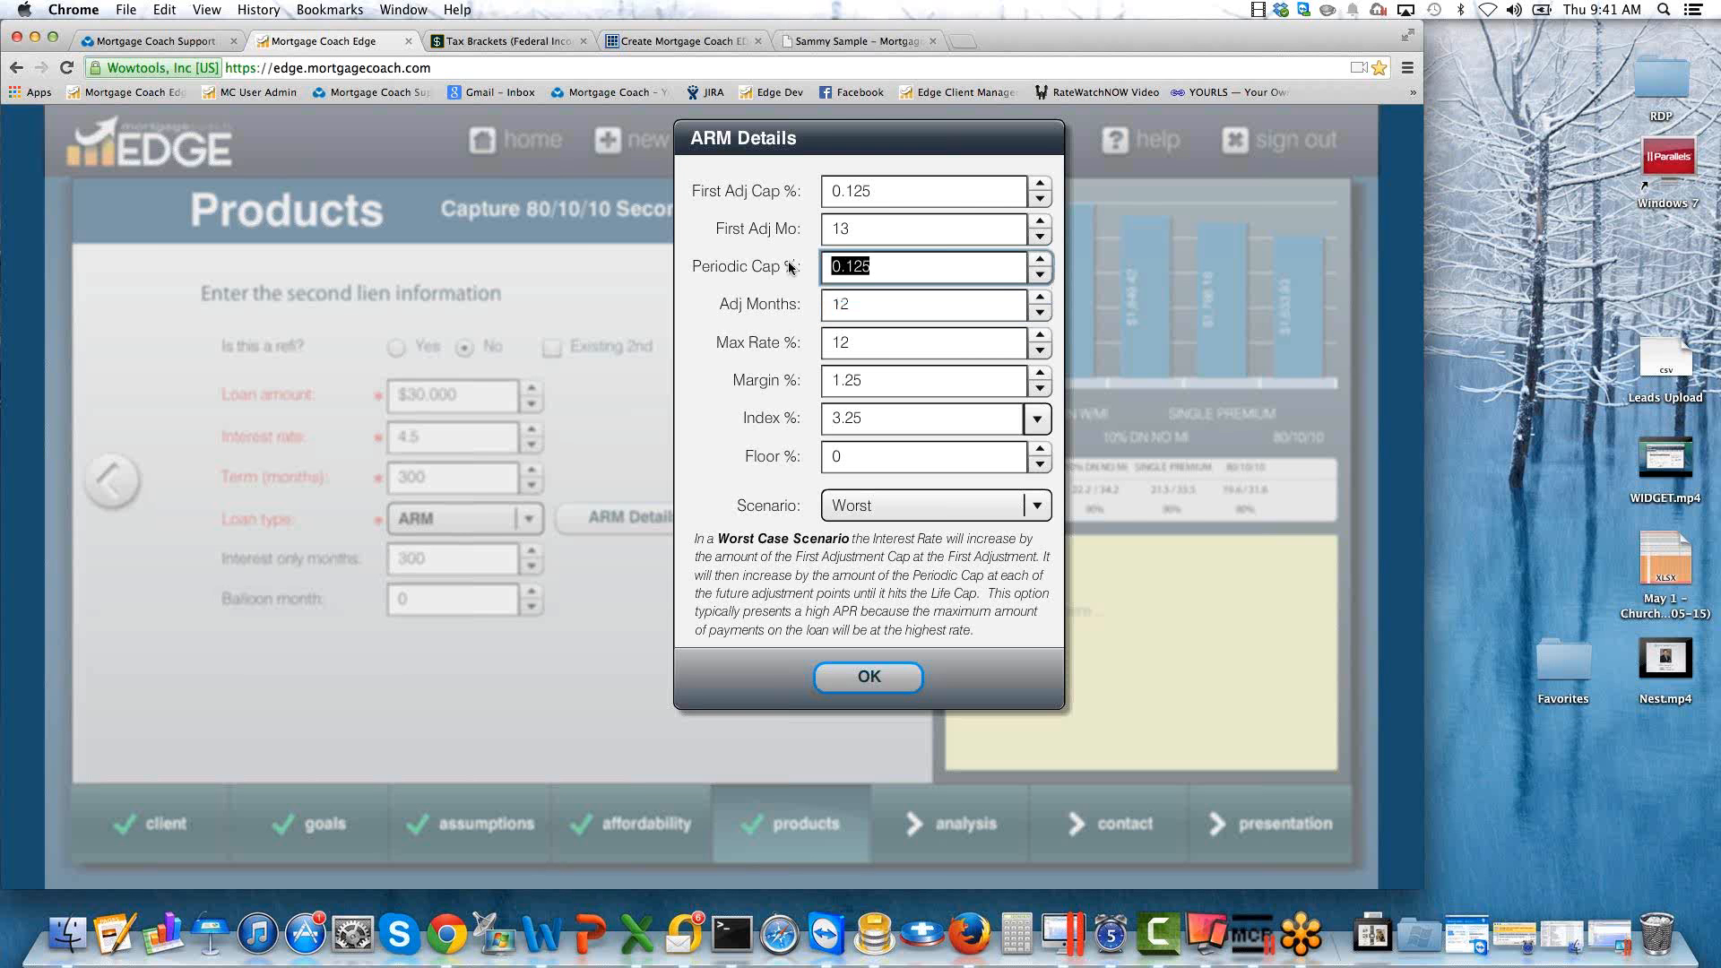
left_click_drag(860, 343, 767, 351)
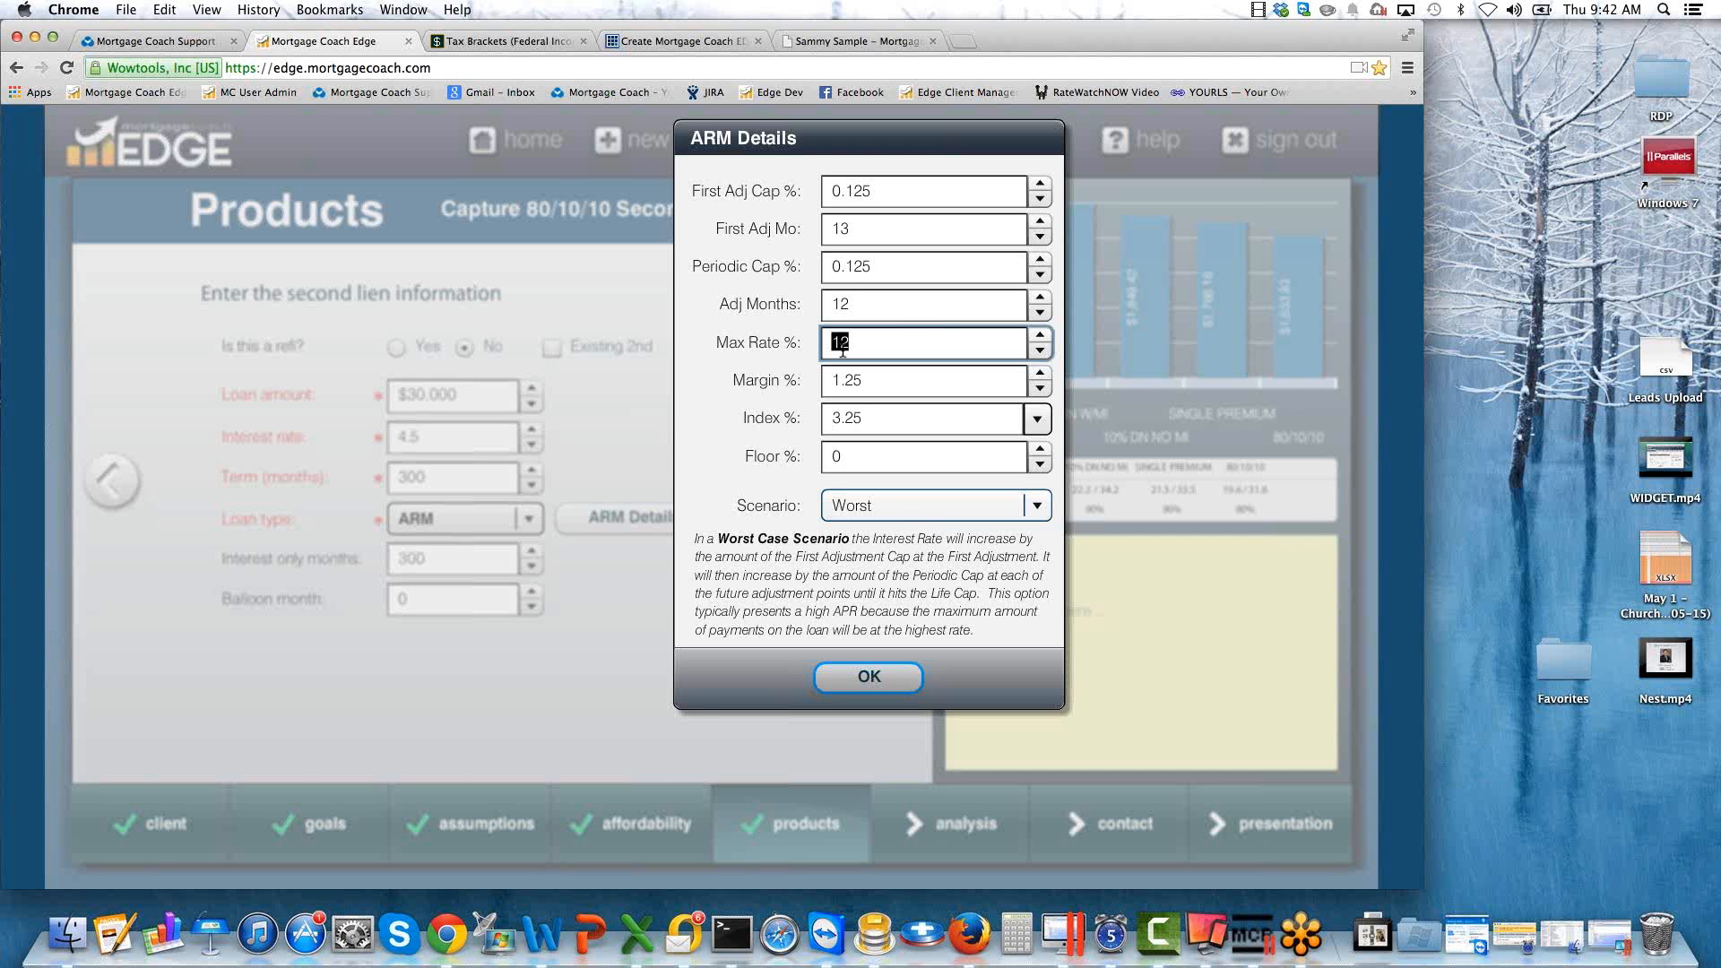
left_click_drag(858, 229, 778, 227)
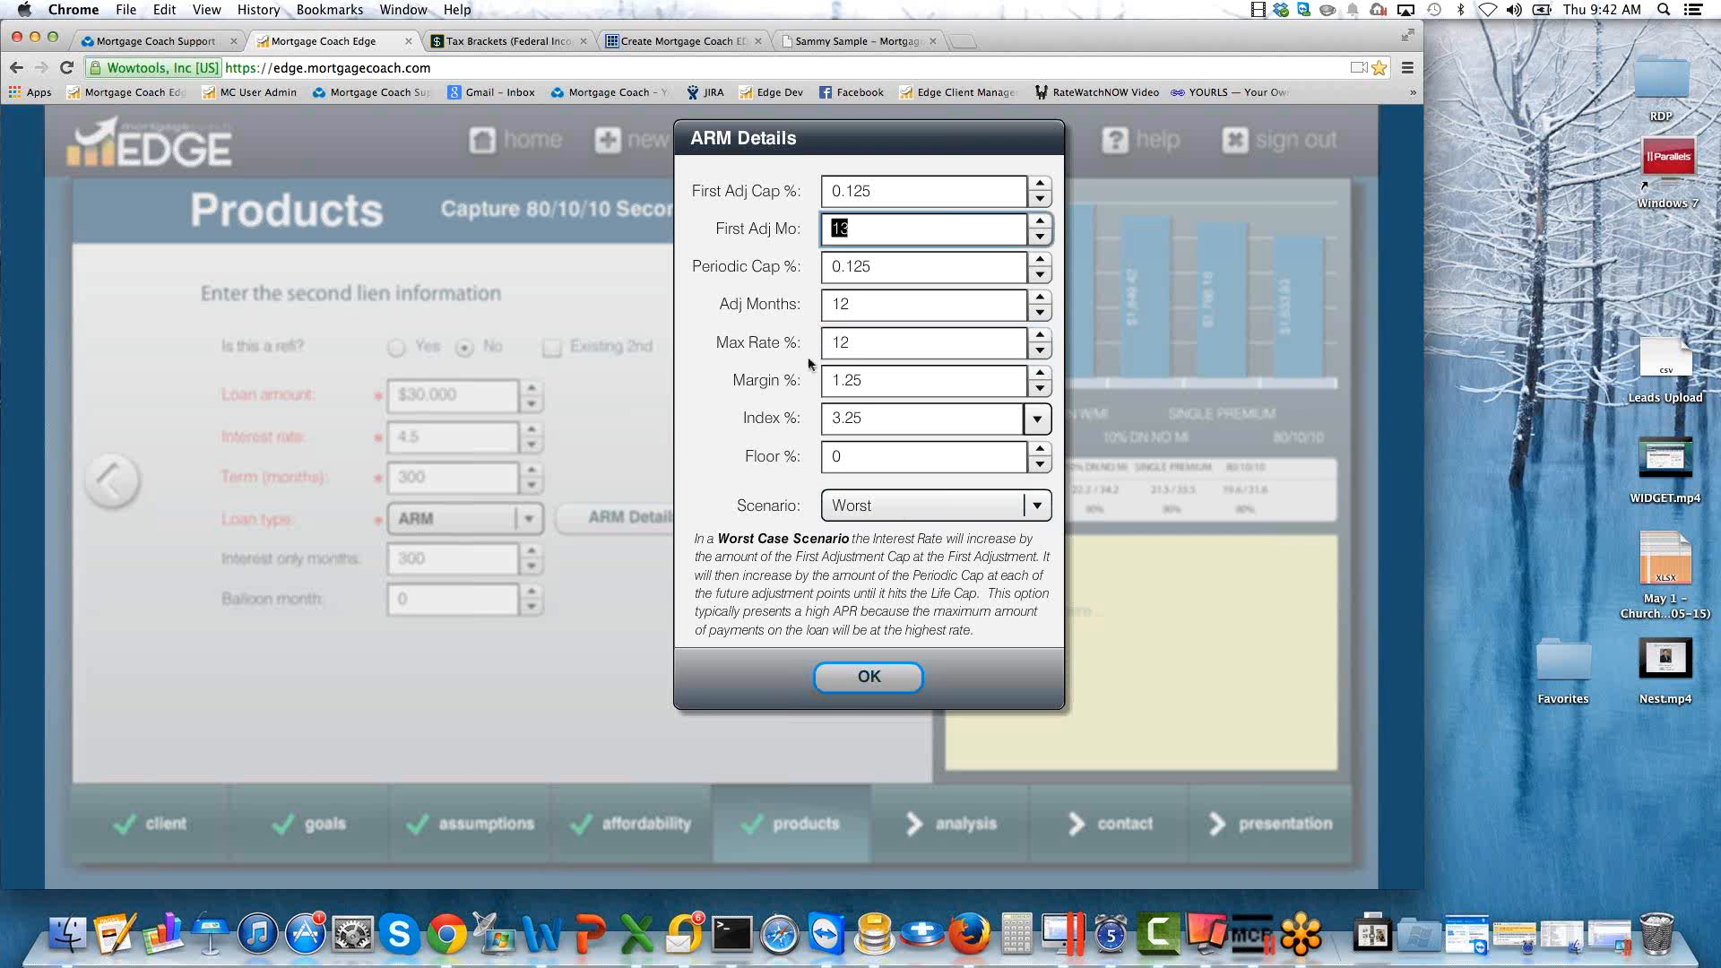
left_click_drag(865, 377, 791, 425)
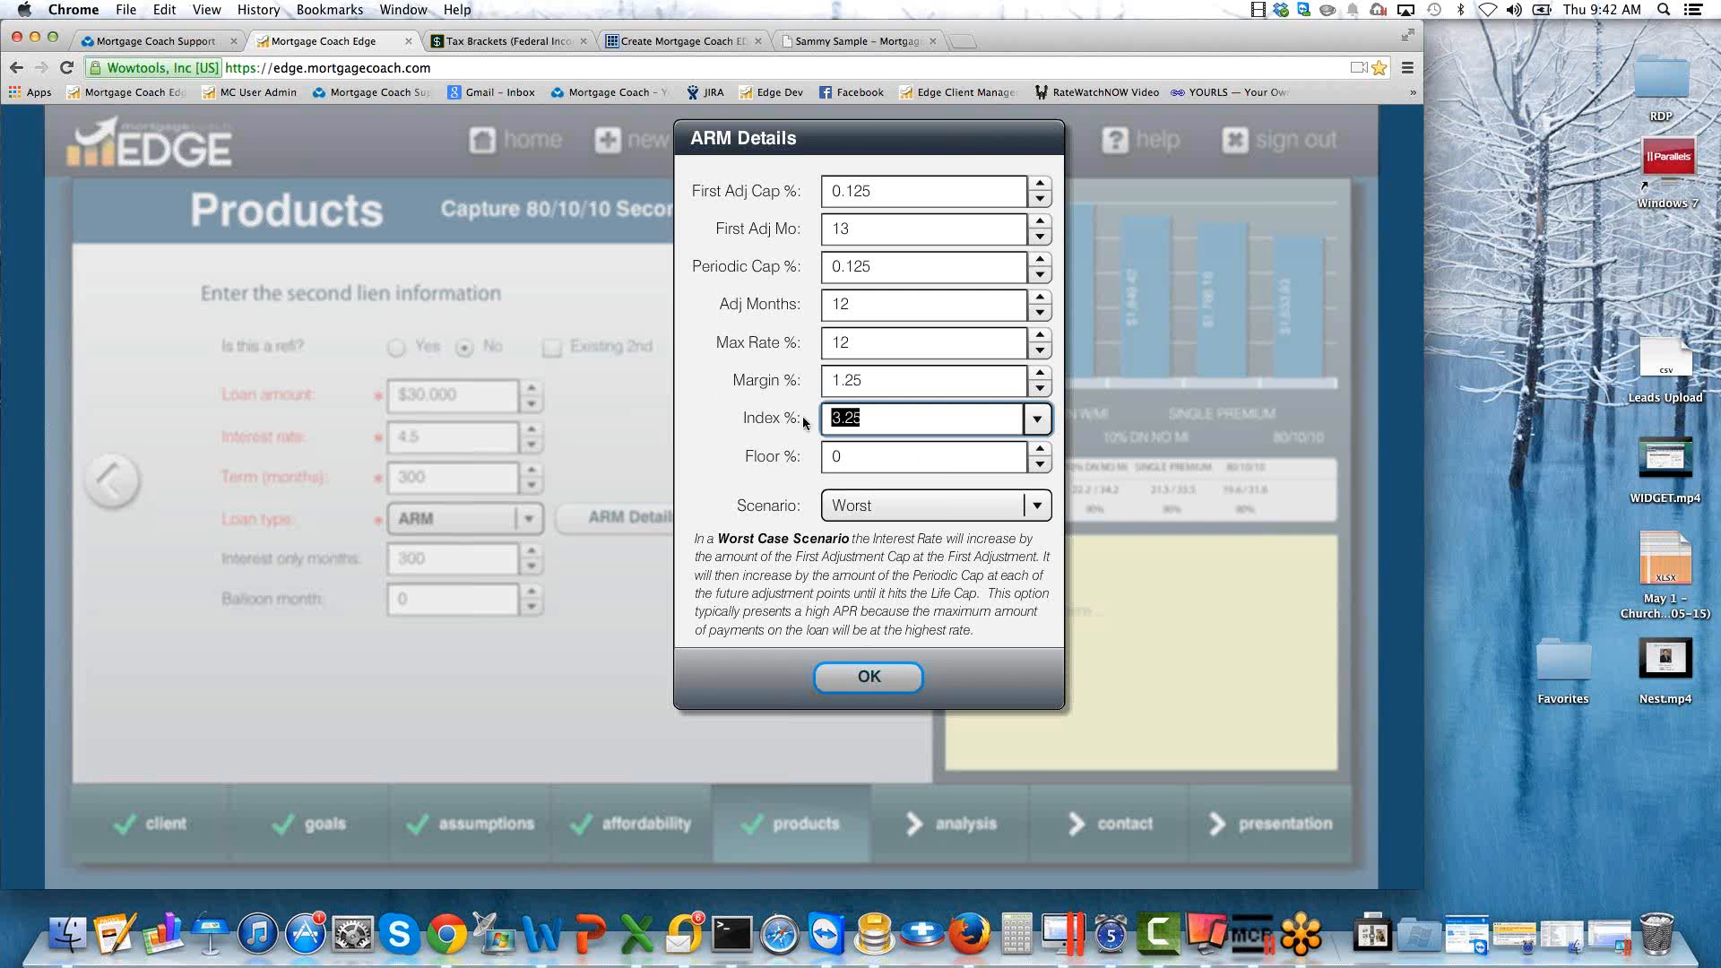
left_click(887, 678)
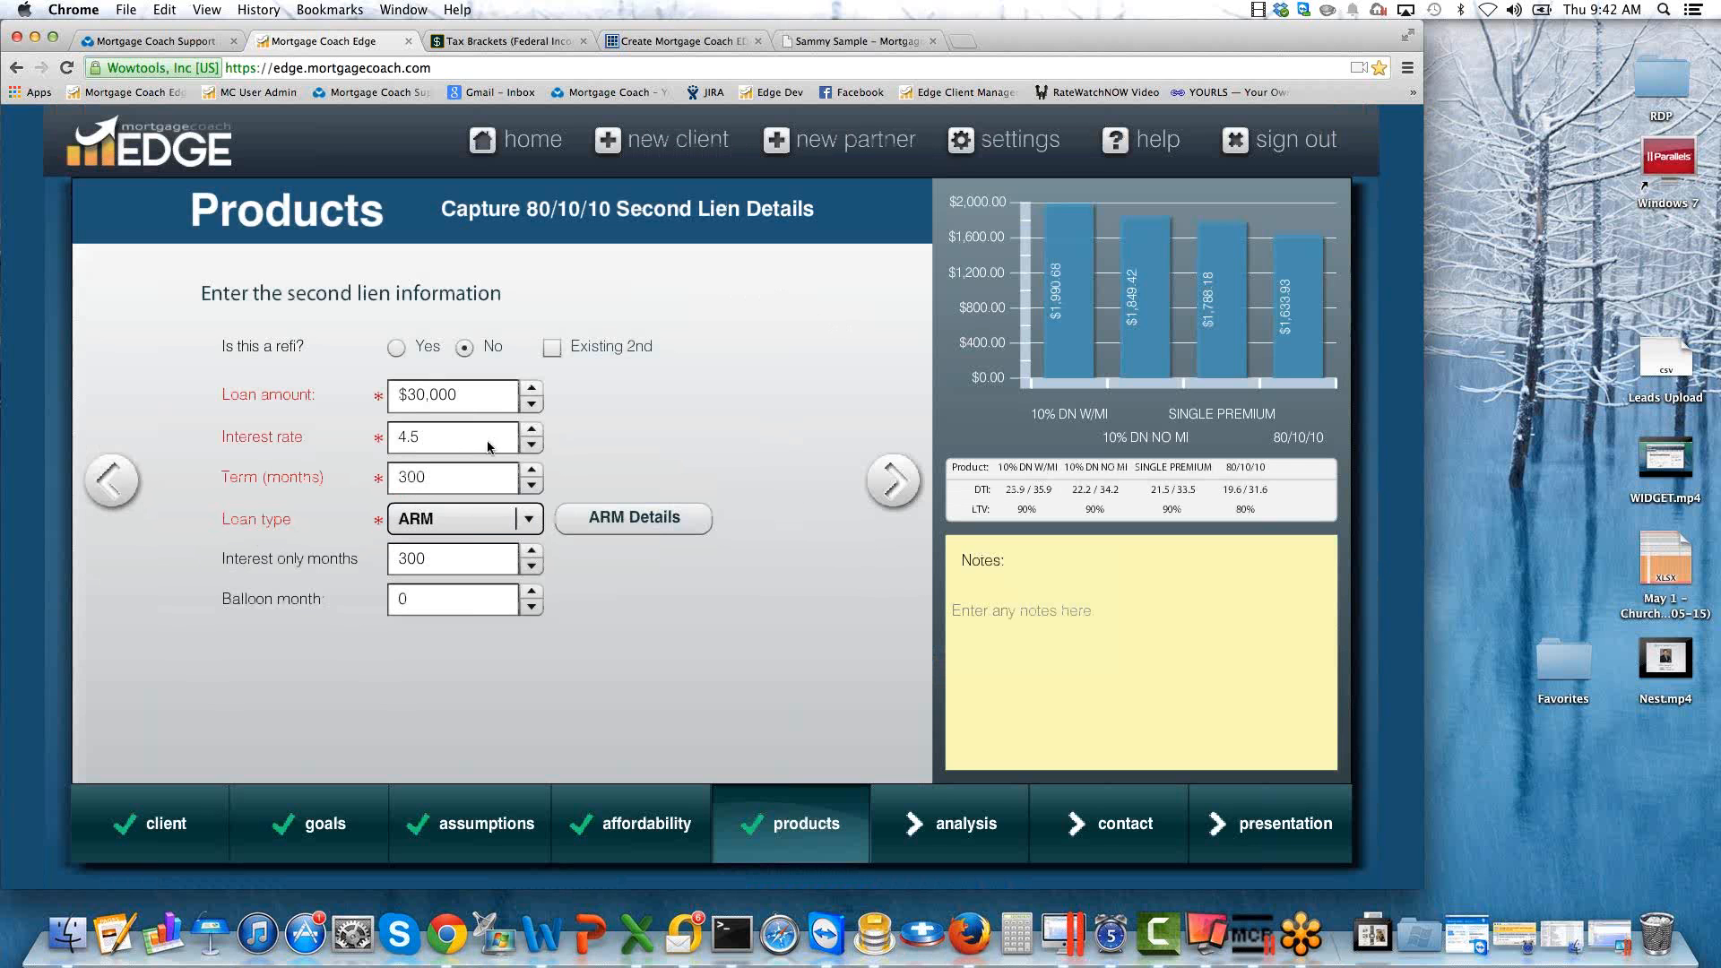
left_click(893, 481)
Continue past the 80/10/10 second lien's closing costs to the analysis summary and examine the monthly savings of the products.
left_click(892, 491)
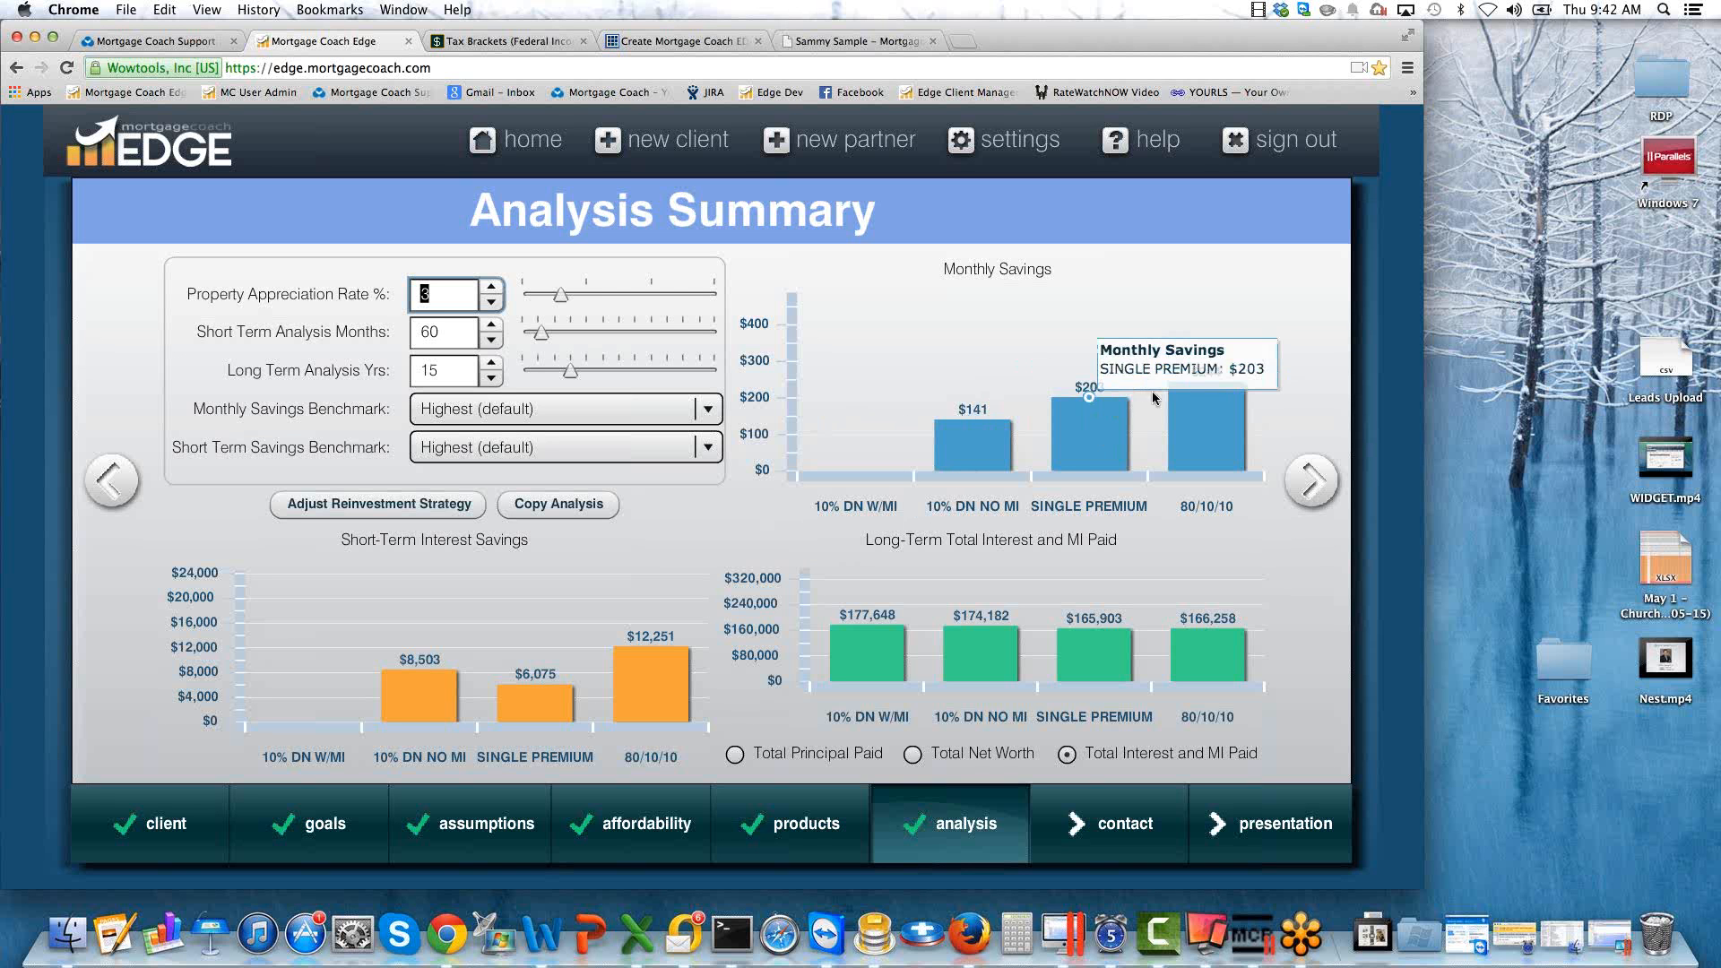
mouse_move(1219, 414)
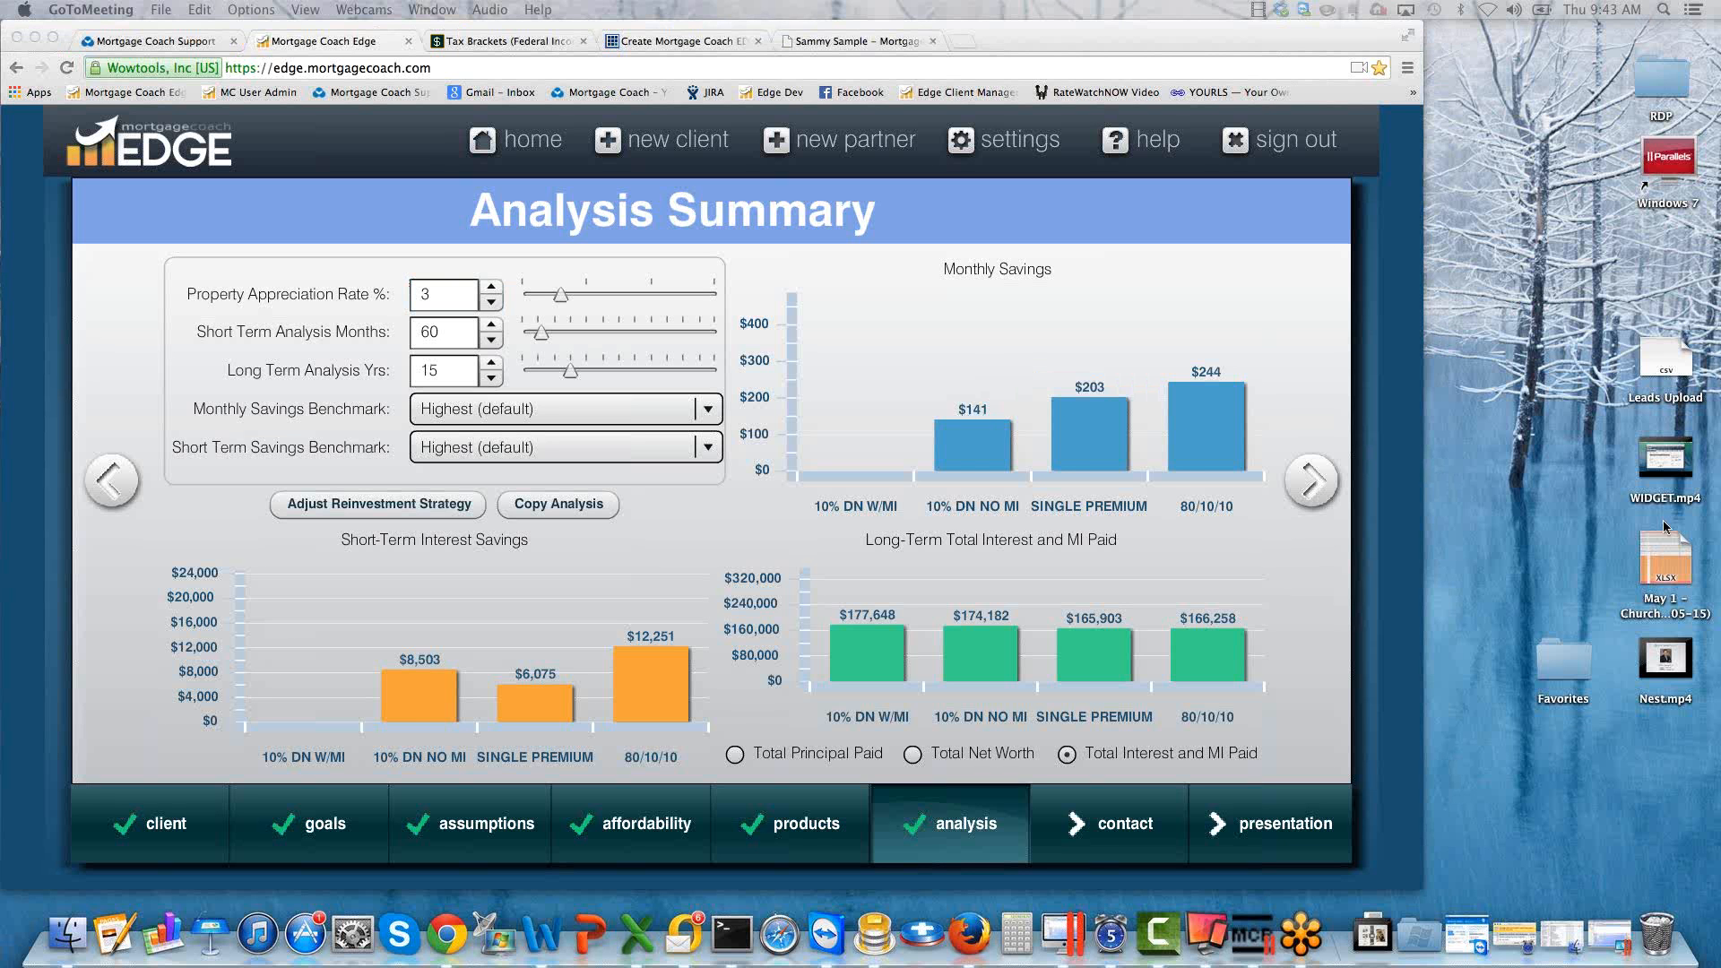
Leave the client's analysis for the home page and view the contact information in the settings.
left_click(517, 142)
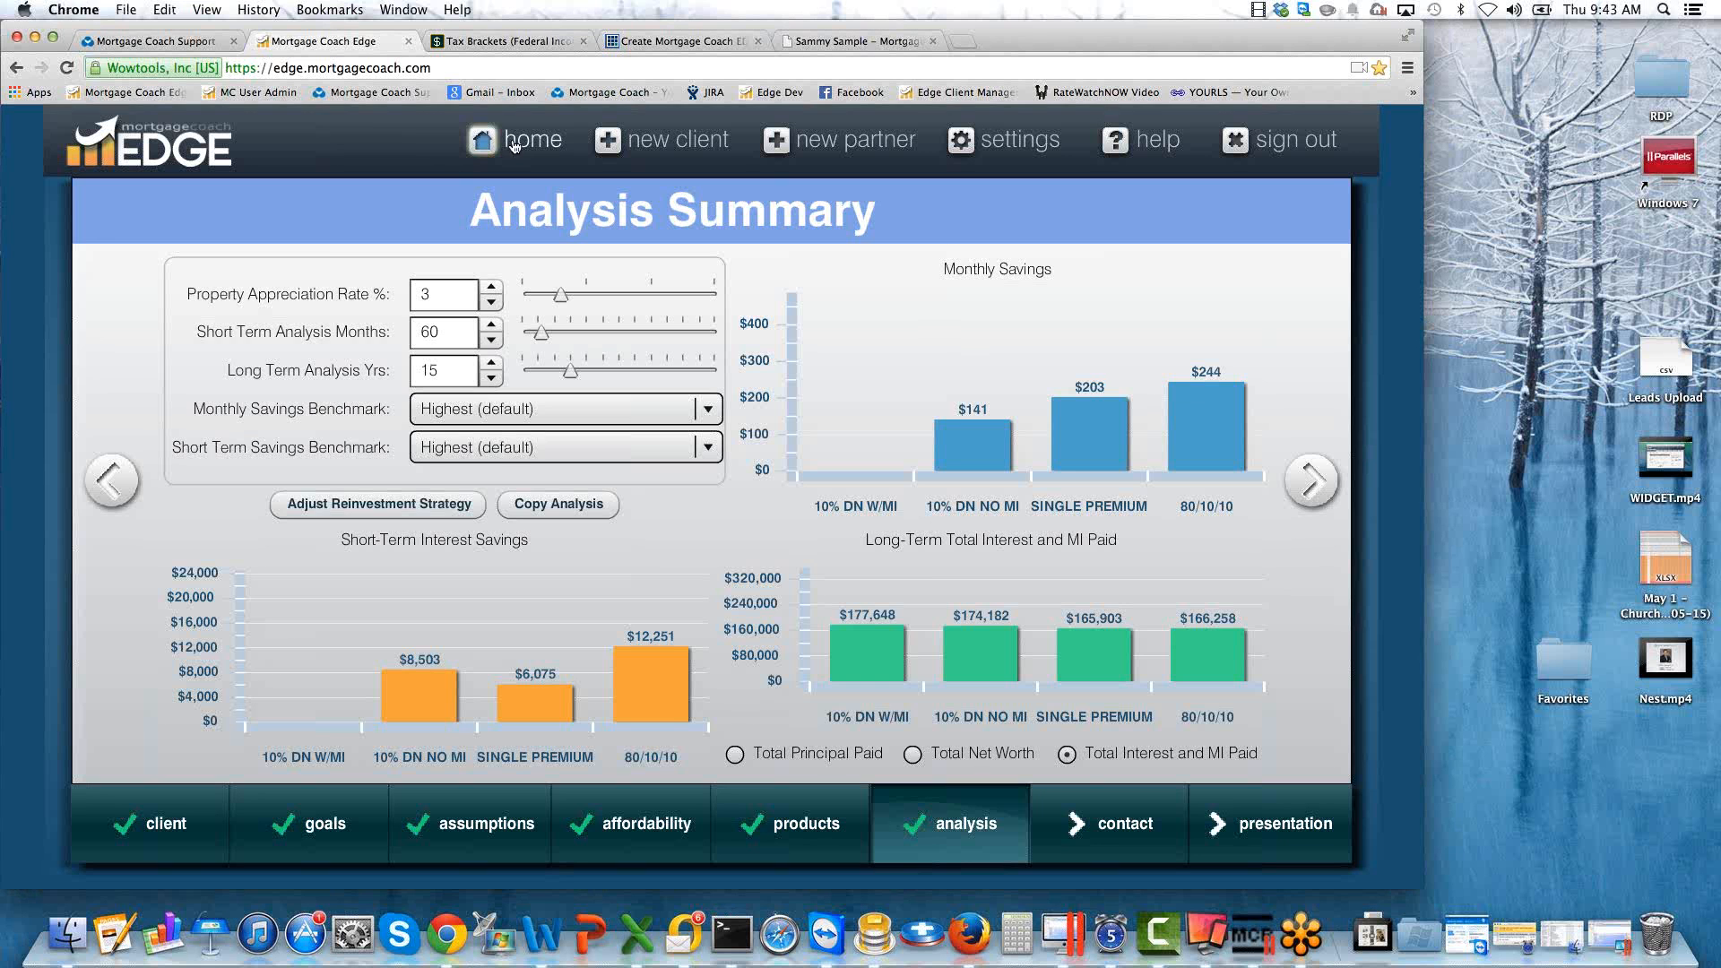
left_click(513, 144)
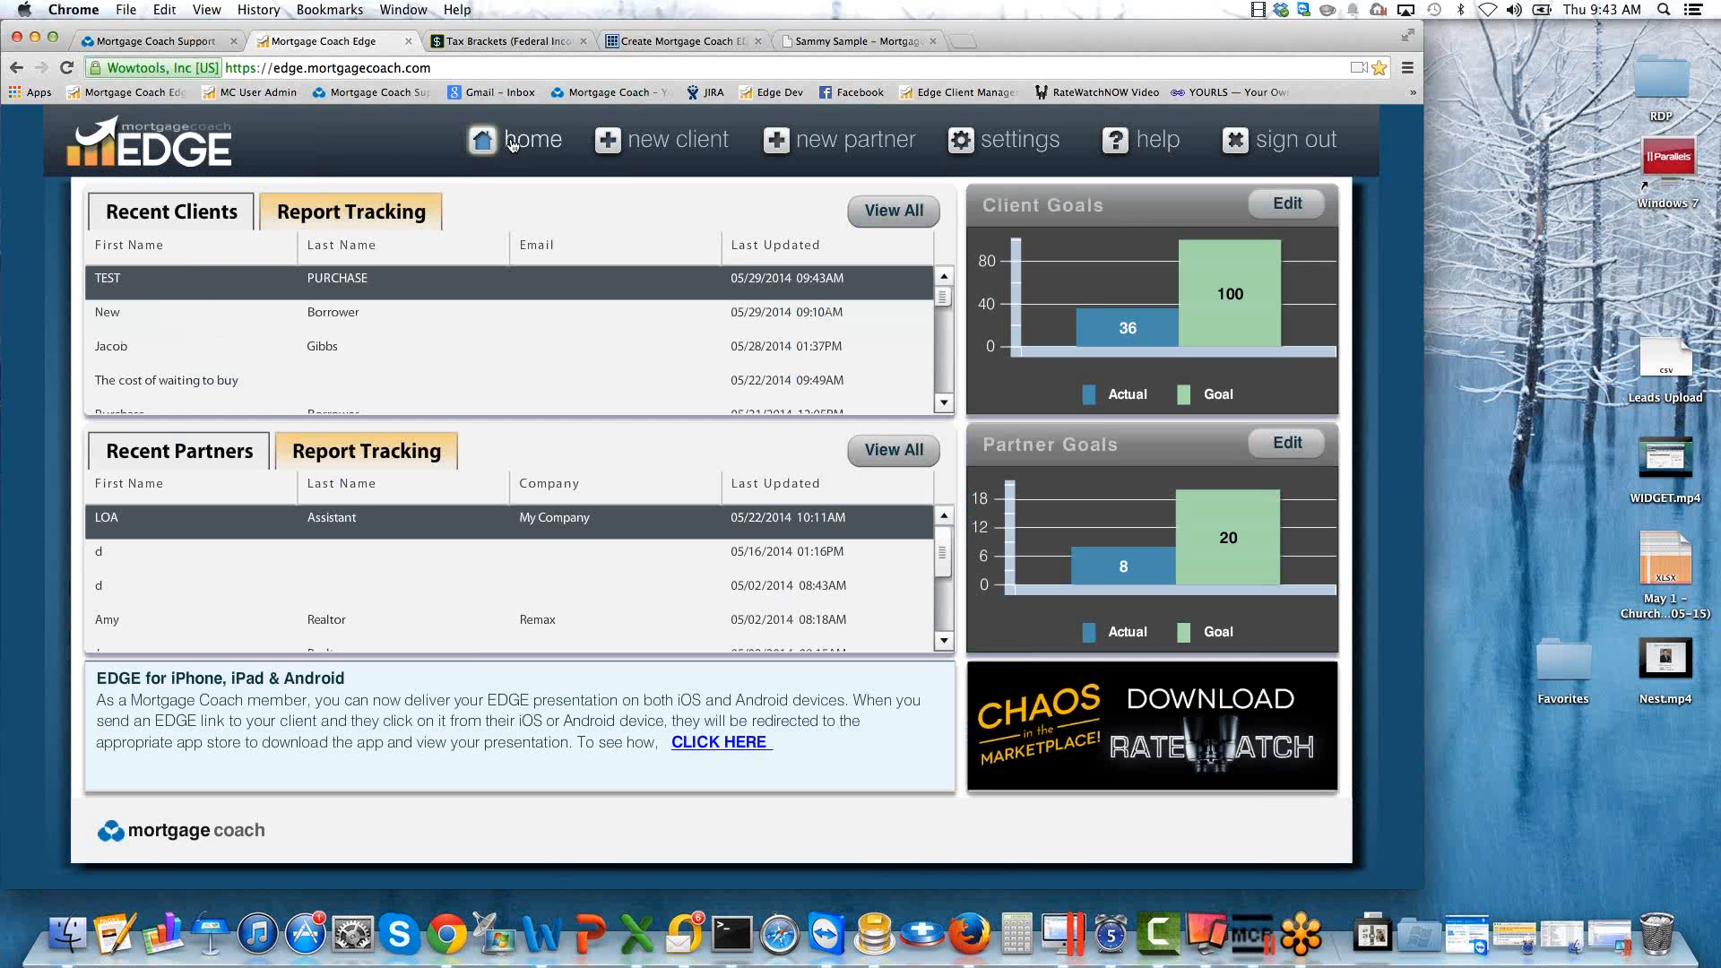
left_click(1005, 142)
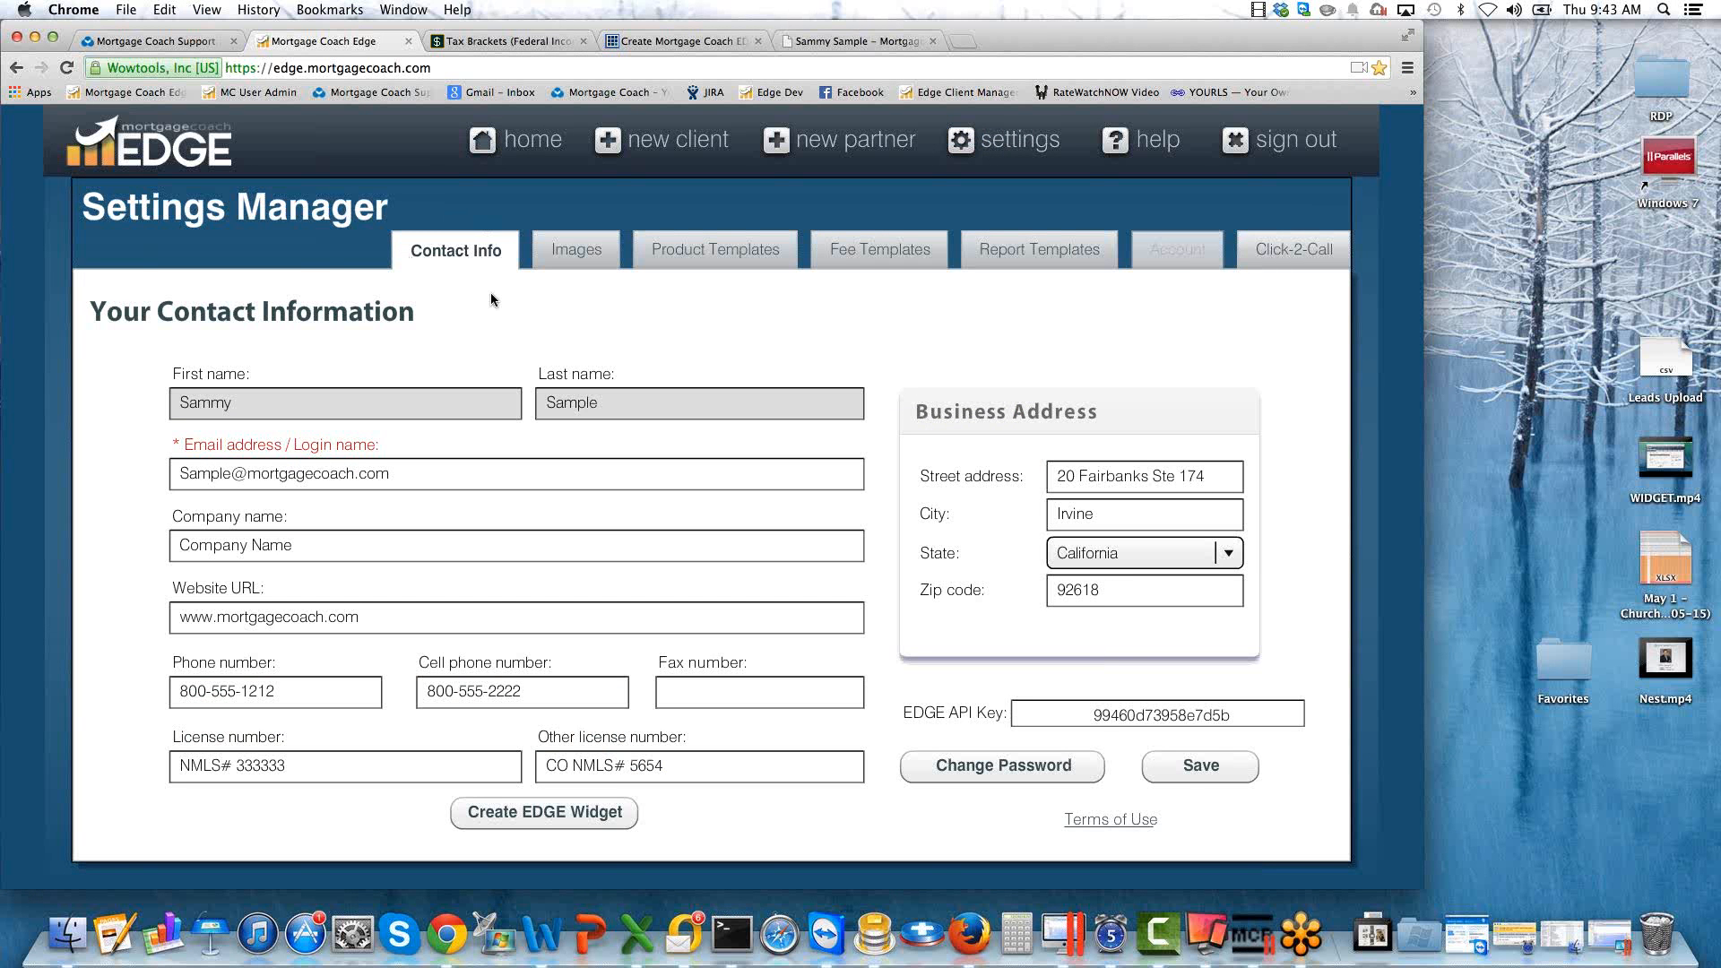
triple_click(530, 691)
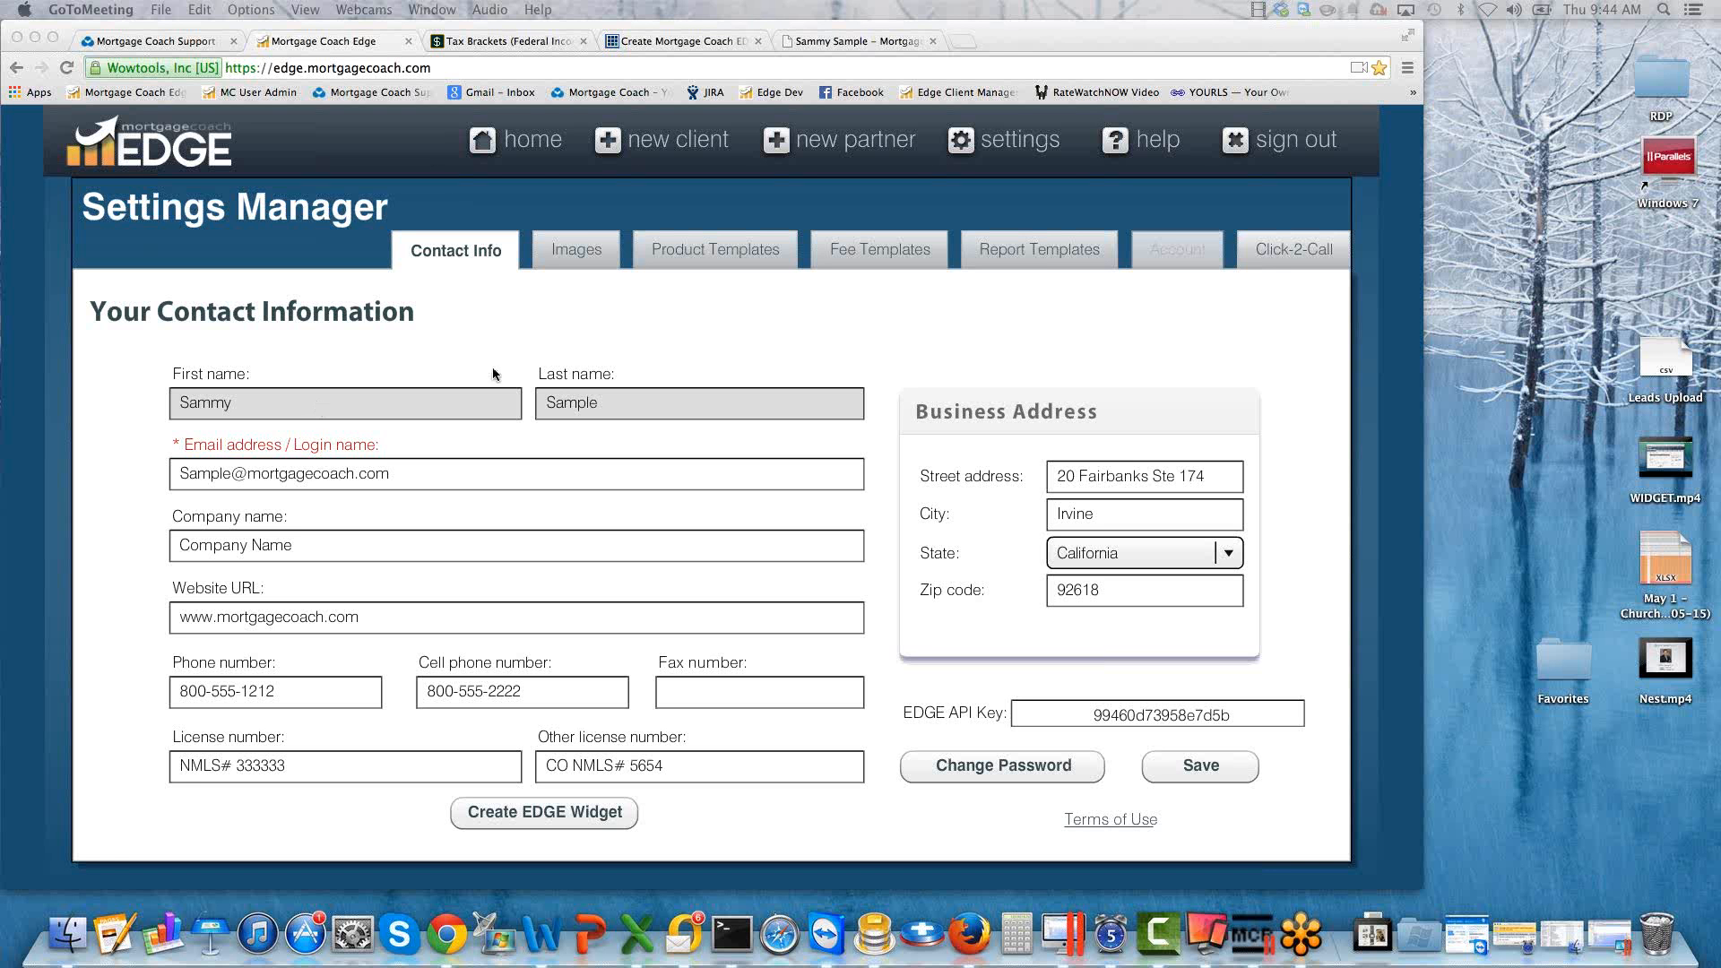
left_click(718, 331)
Return to the home page and reopen the most recently updated client's analysis summary.
left_click(516, 139)
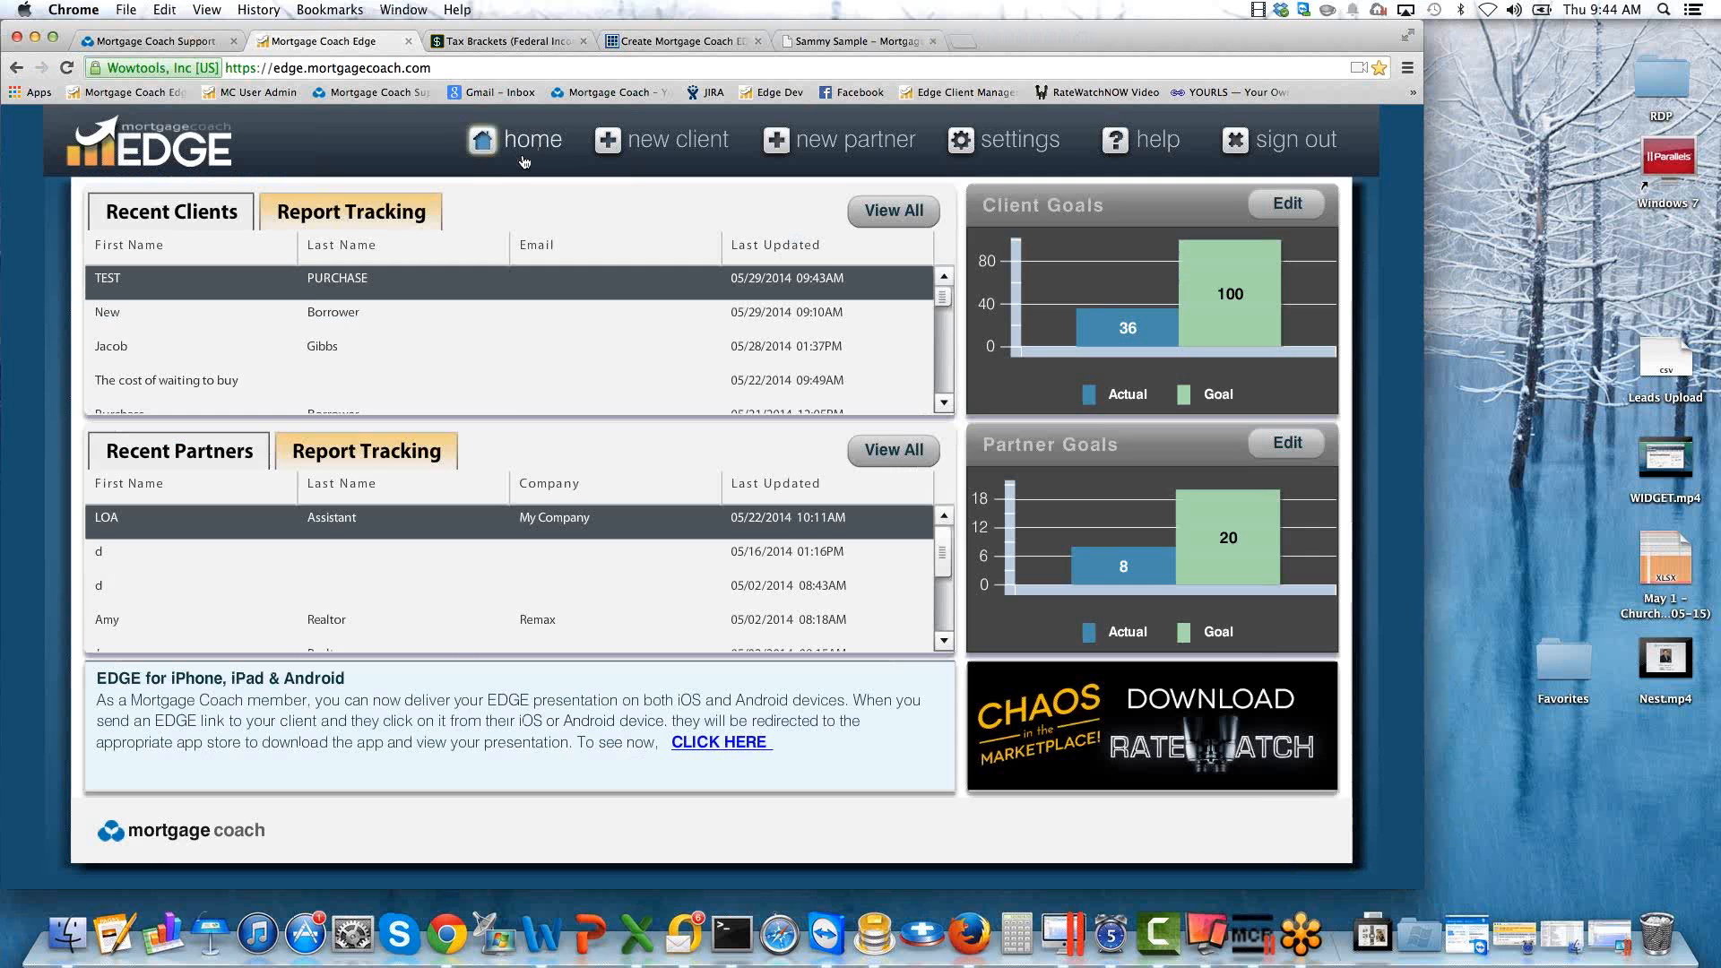
left_click(325, 281)
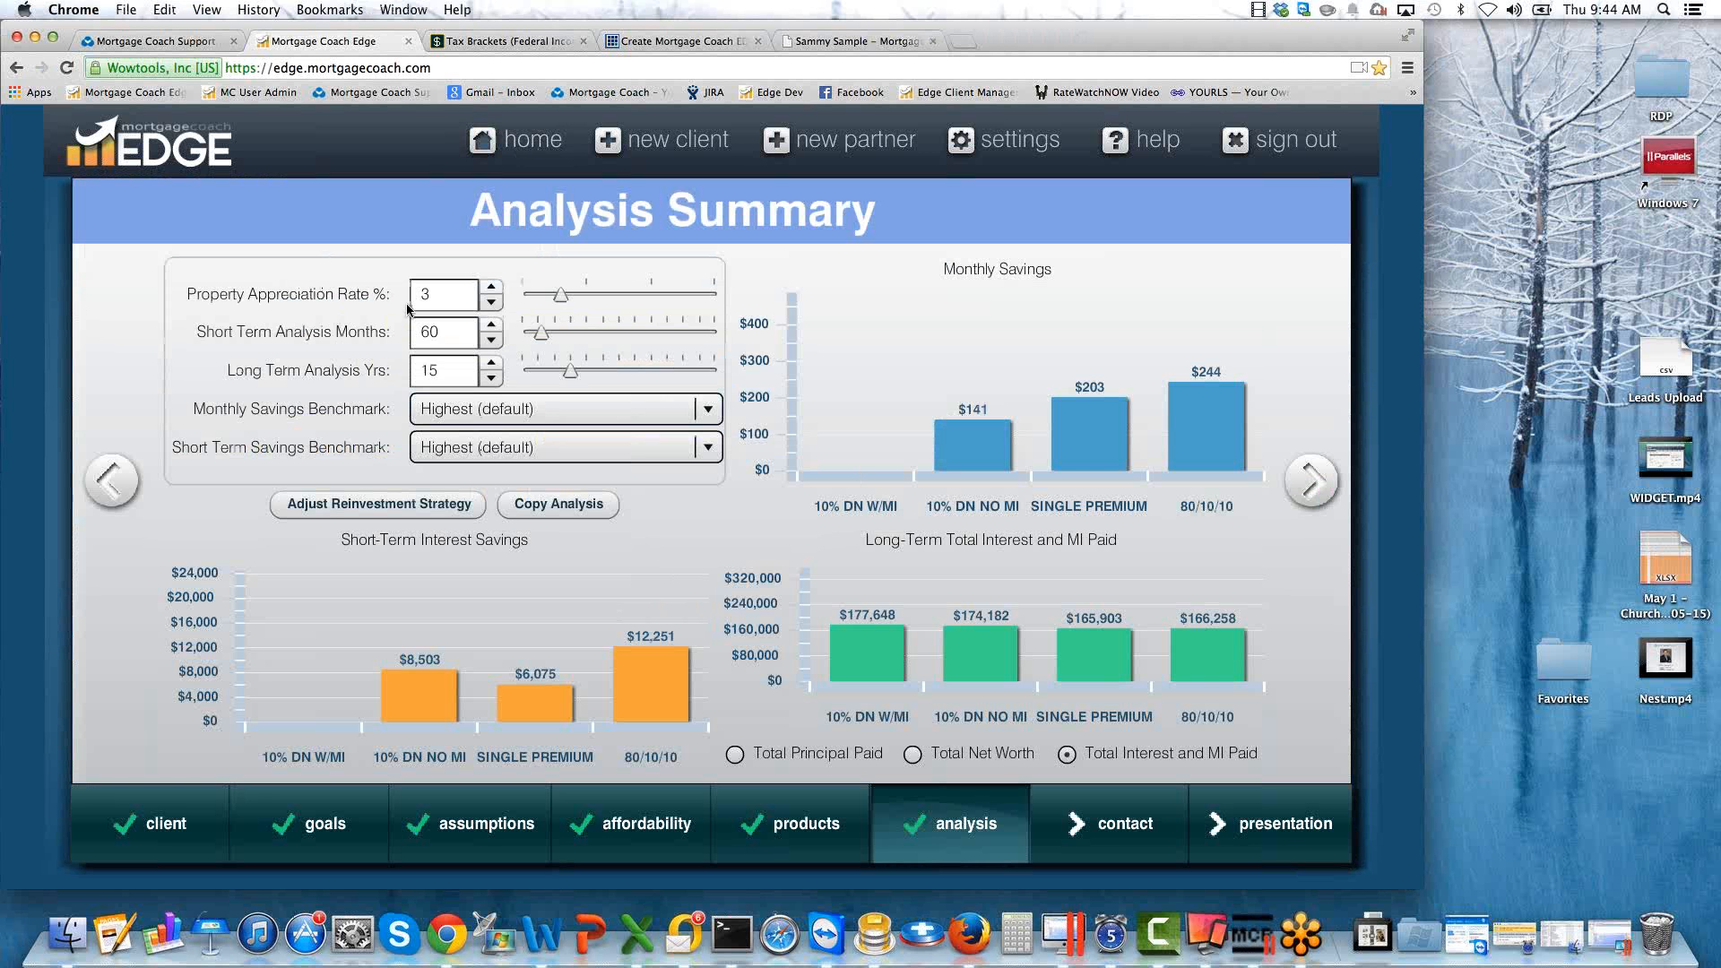
mouse_move(408, 309)
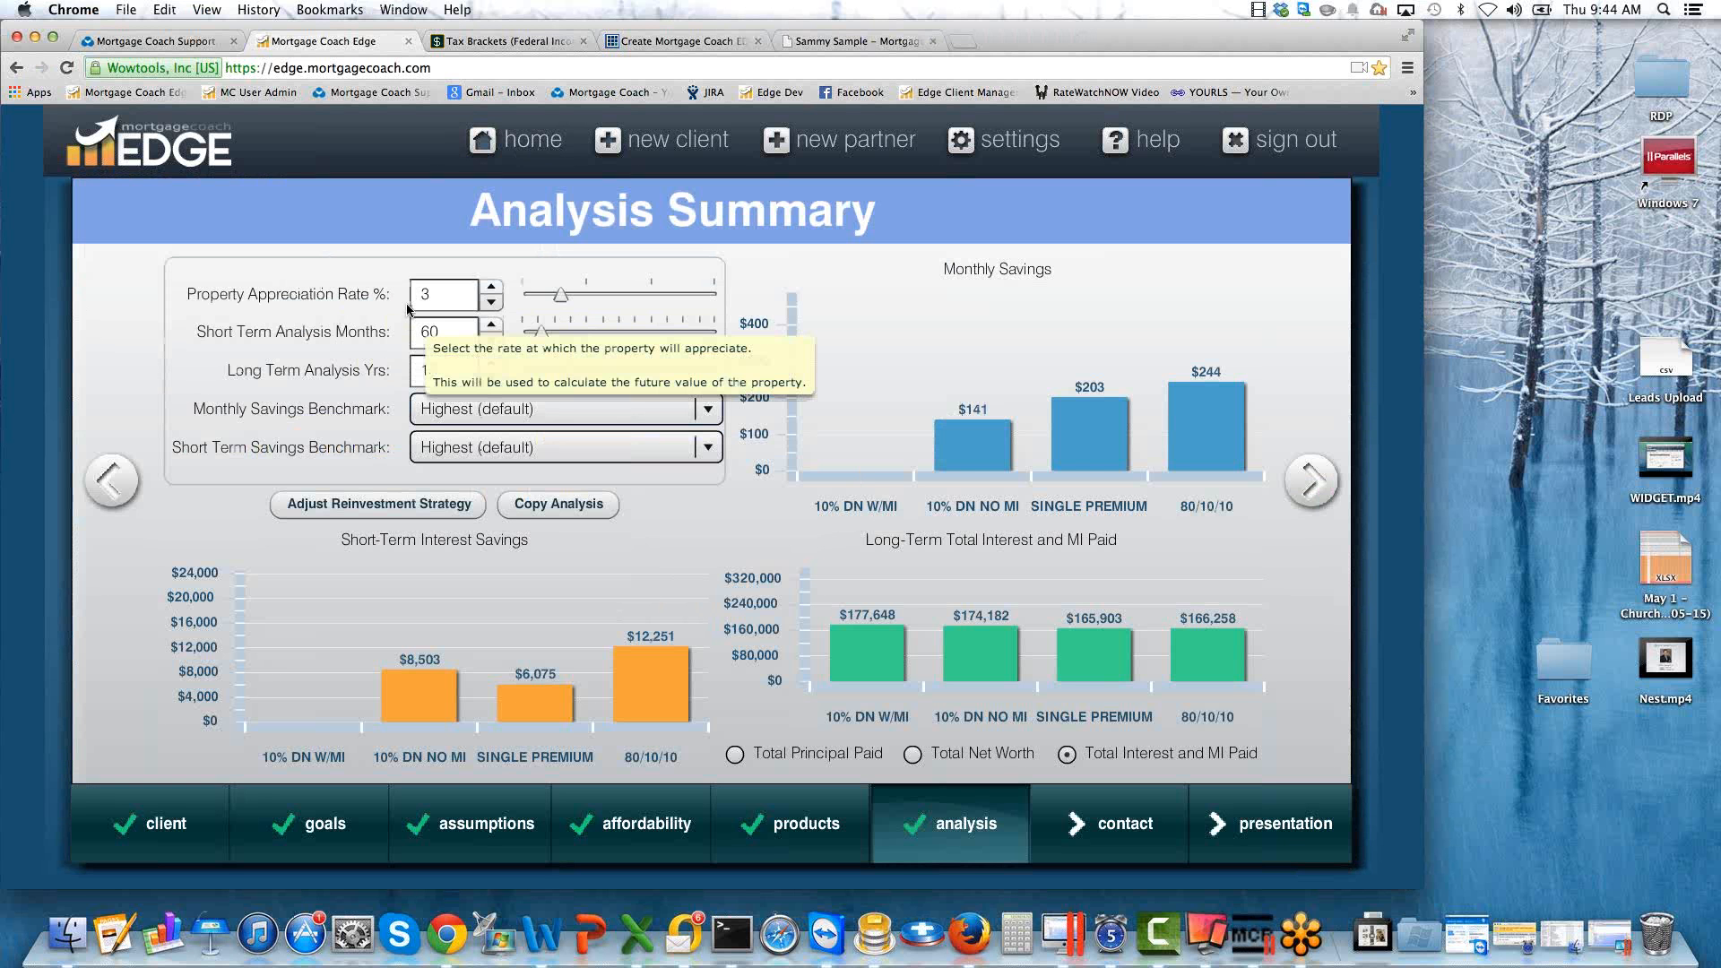
Set the short-term analysis period to 120 months and check the short-term interest savings.
double_click(427, 293)
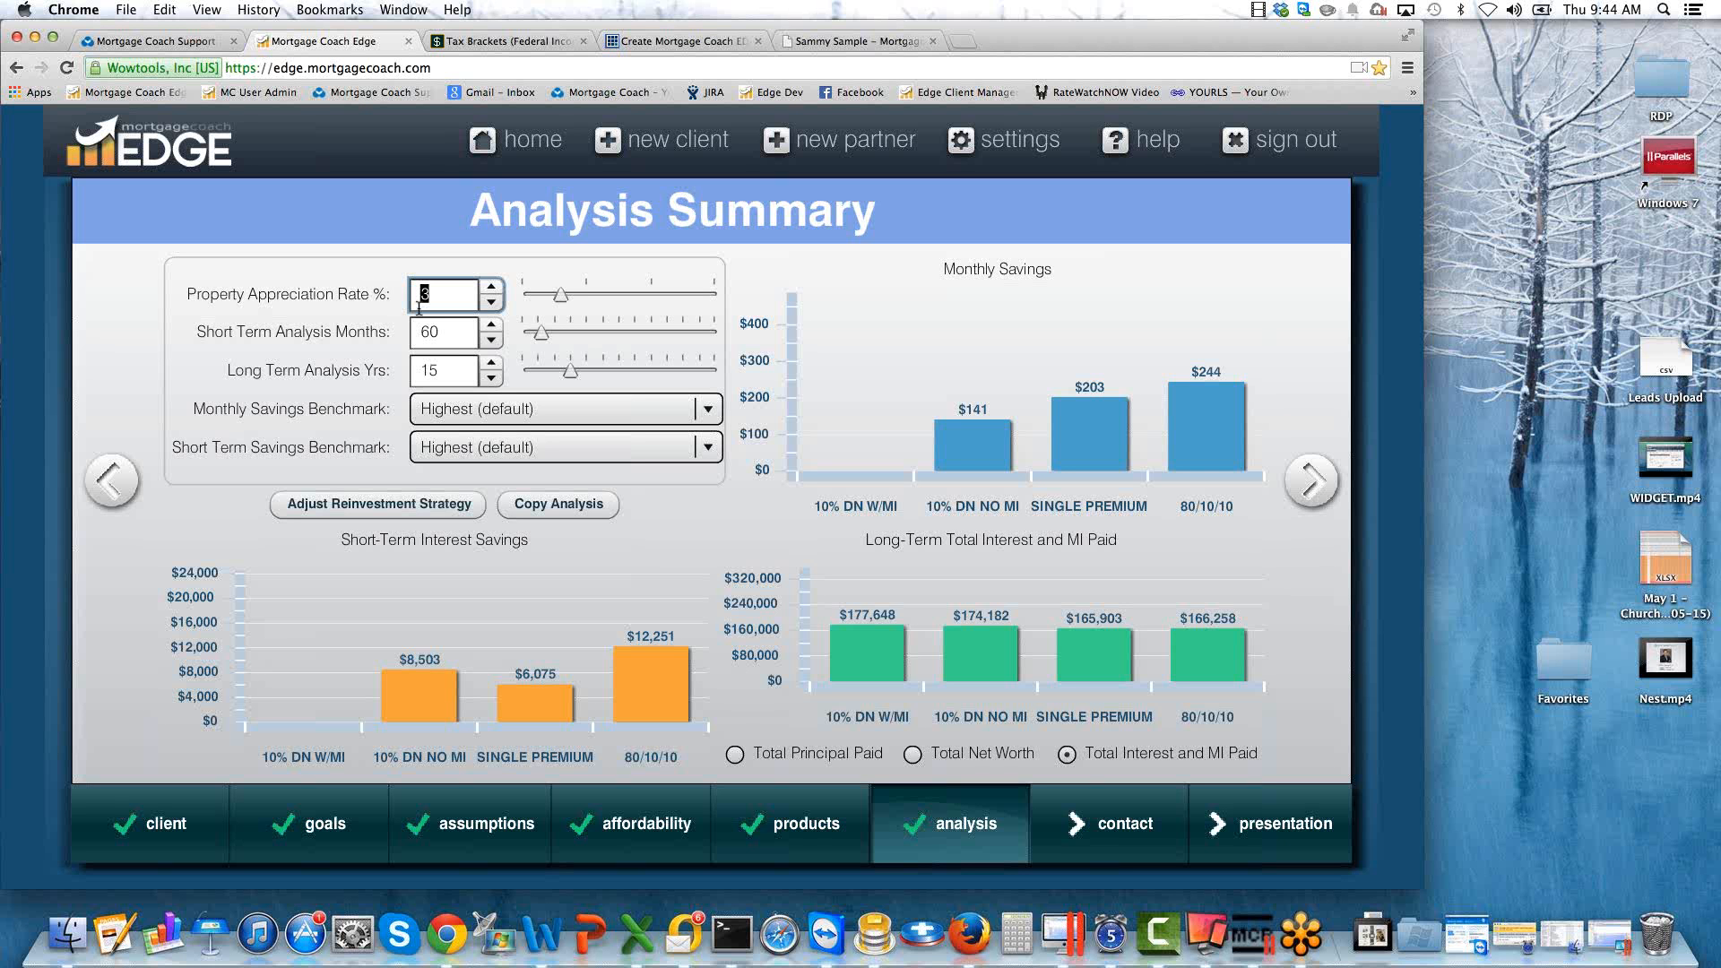
left_click(453, 332)
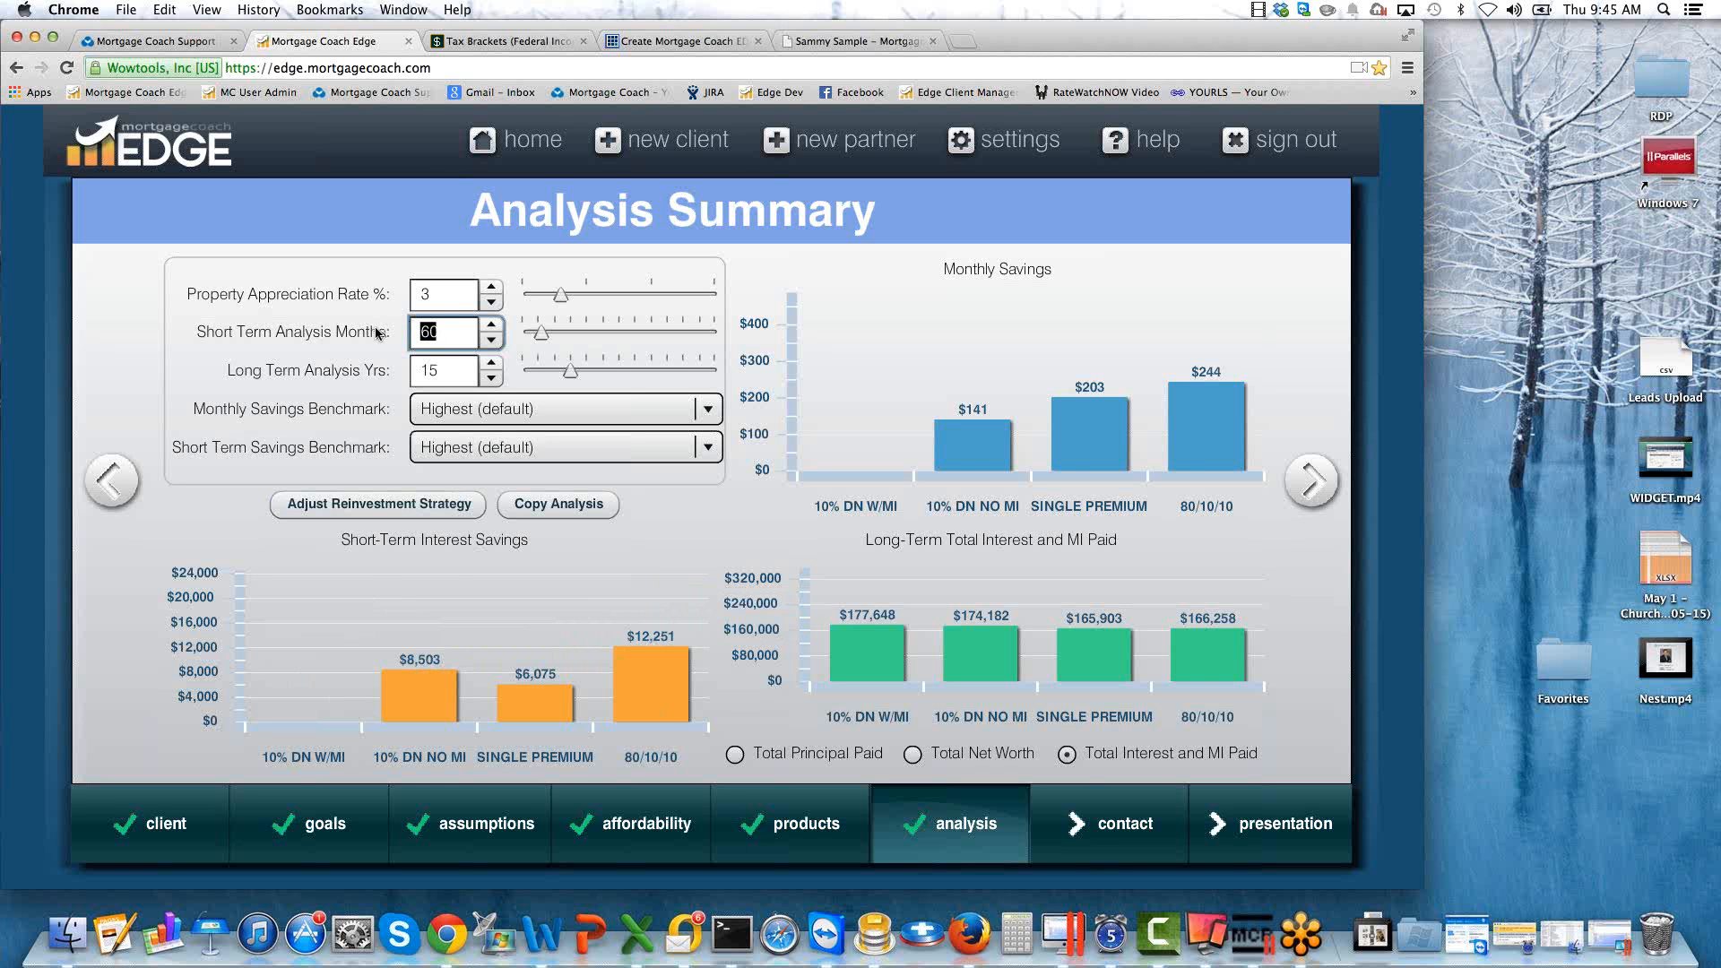
type("120")
key("Tab")
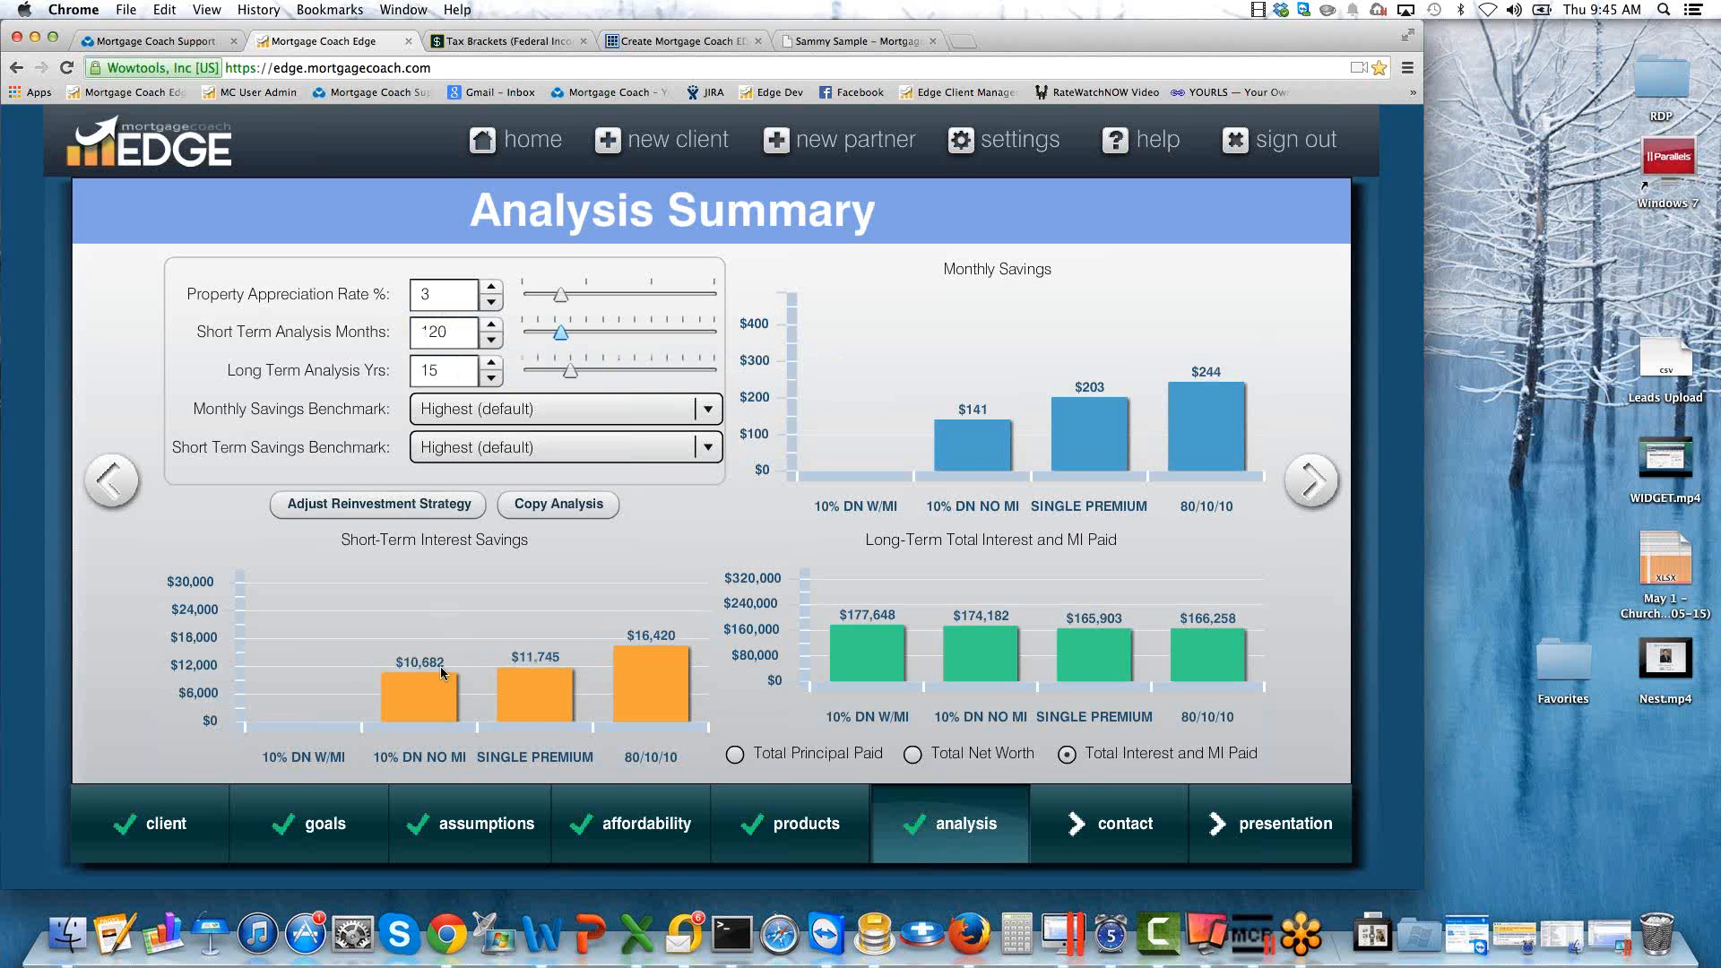
mouse_move(407, 688)
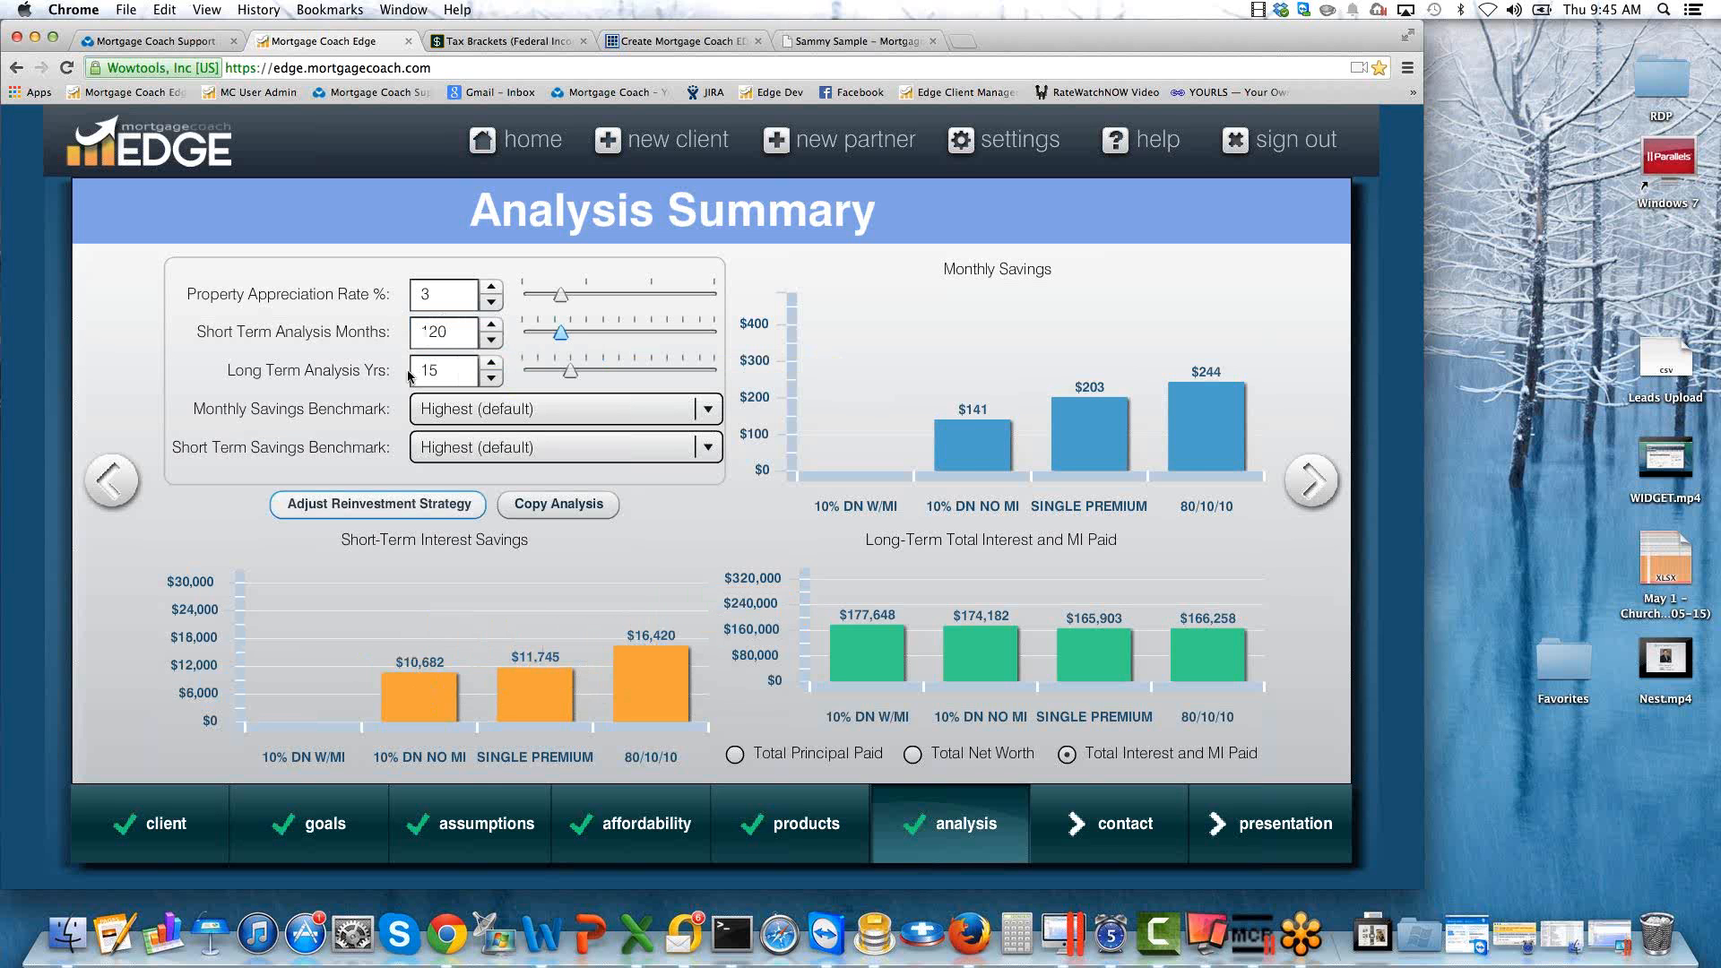
double_click(422, 331)
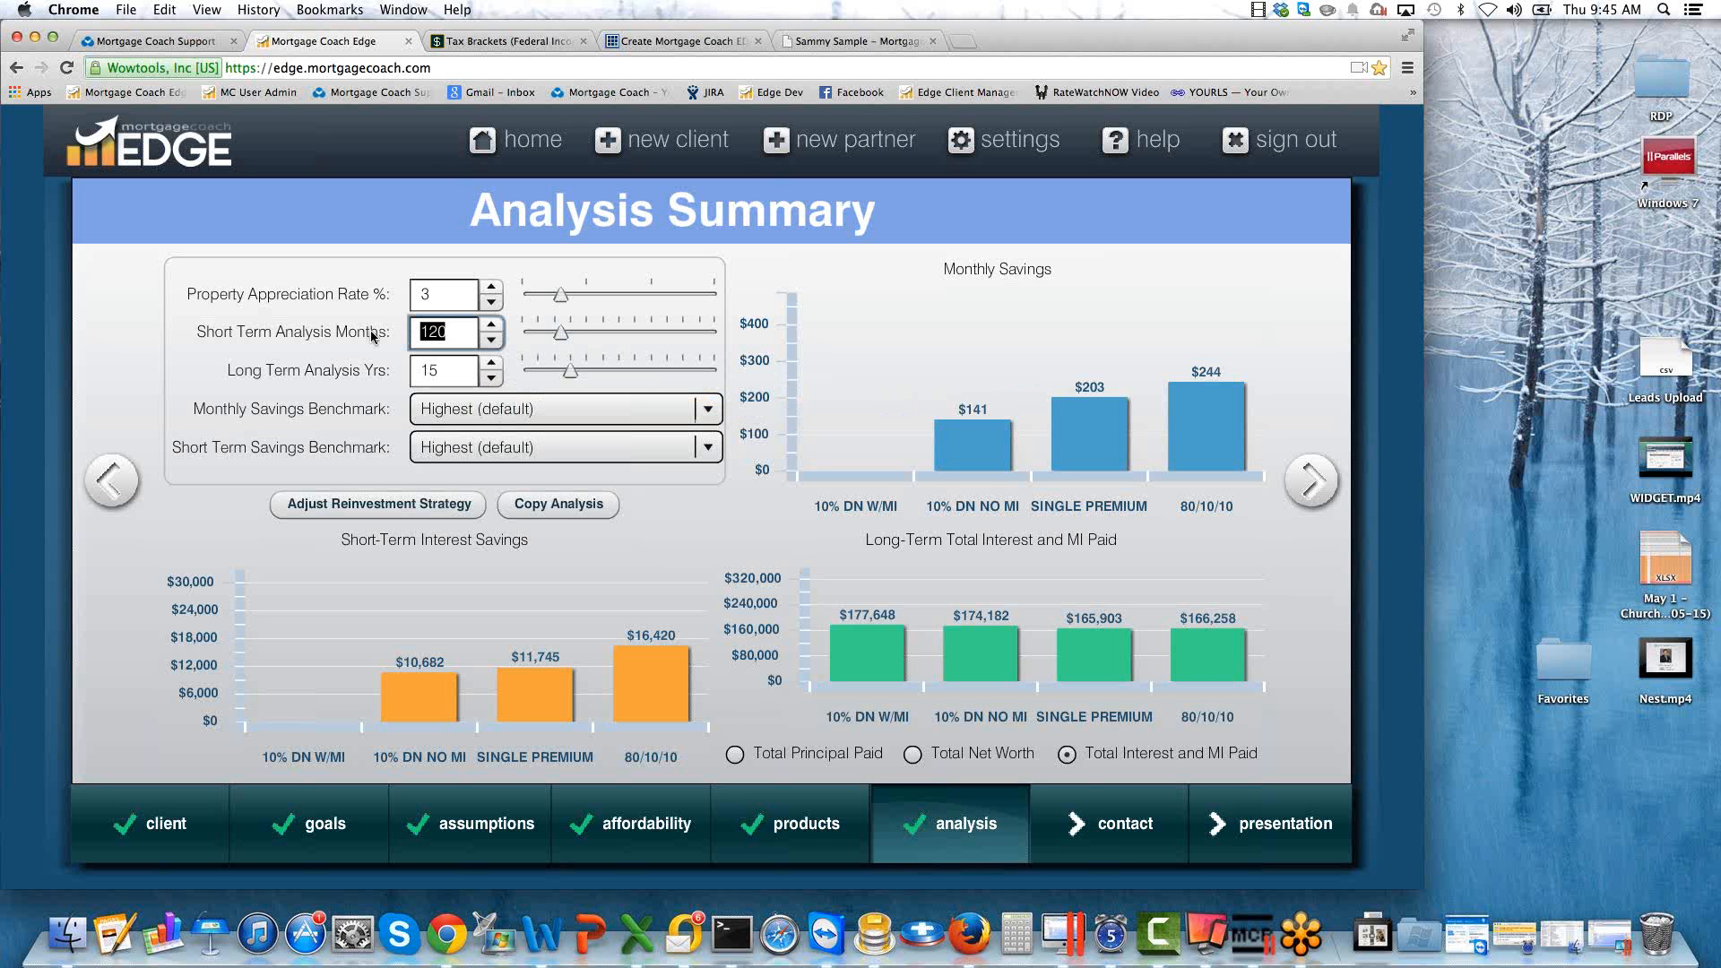
Set the long-term analysis period to 30 years and compare the products' total interest and MI paid.
double_click(445, 370)
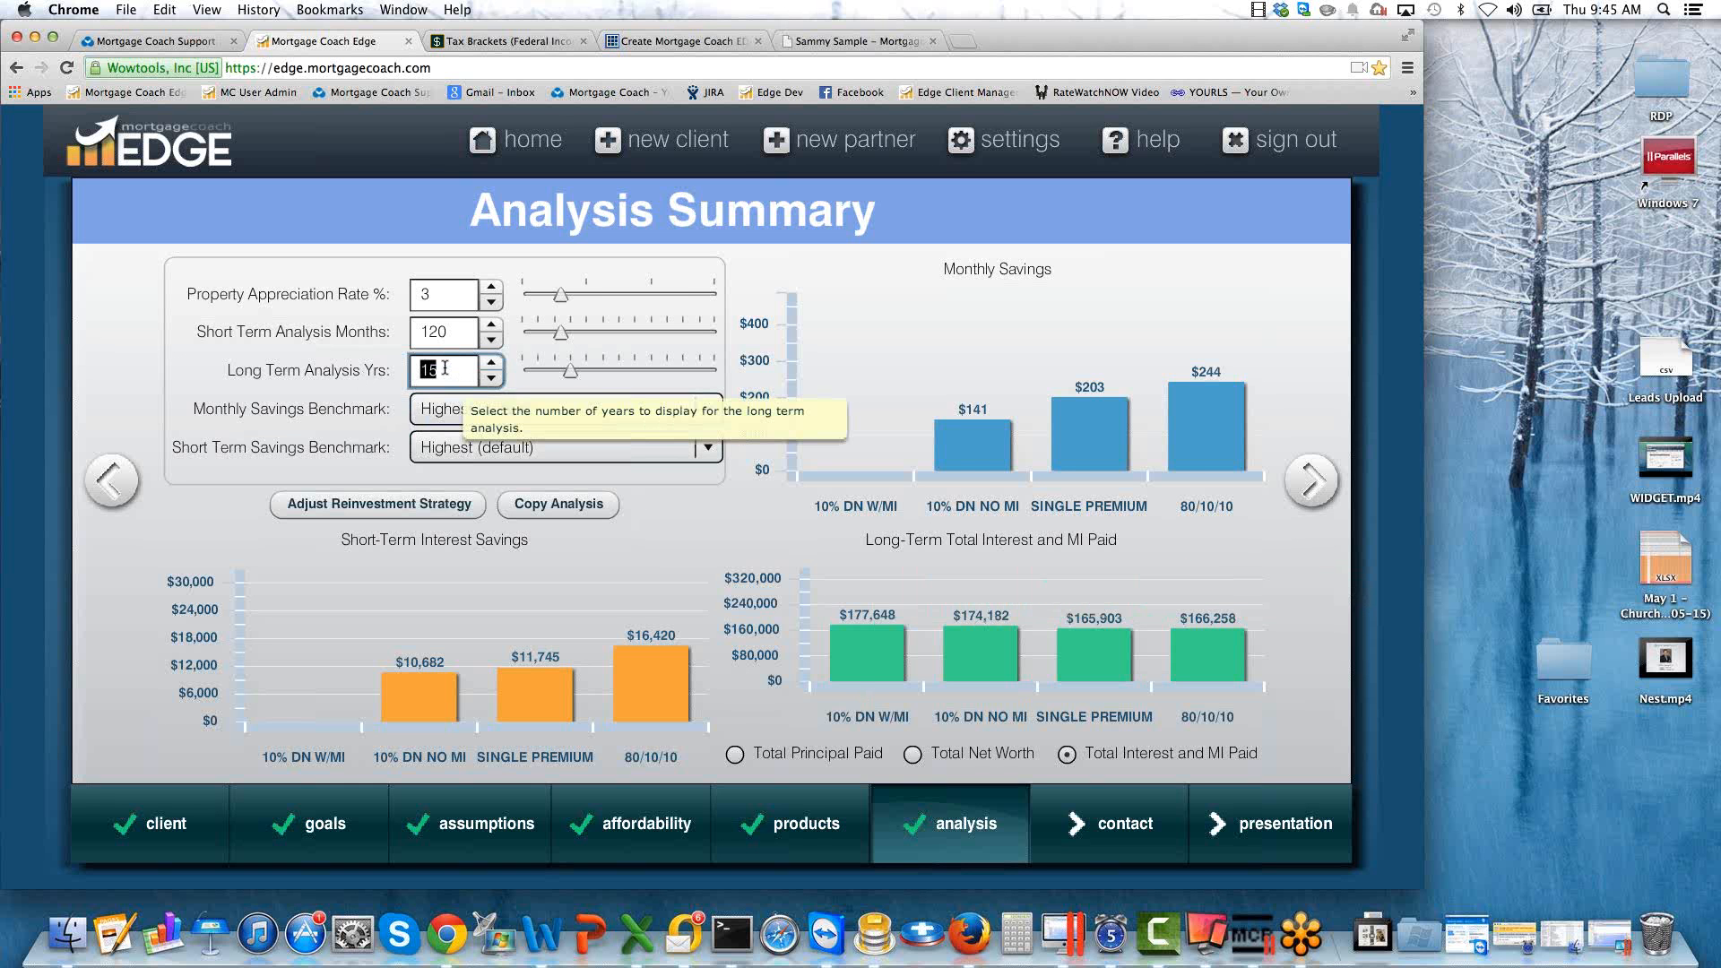
type("30")
key("Tab")
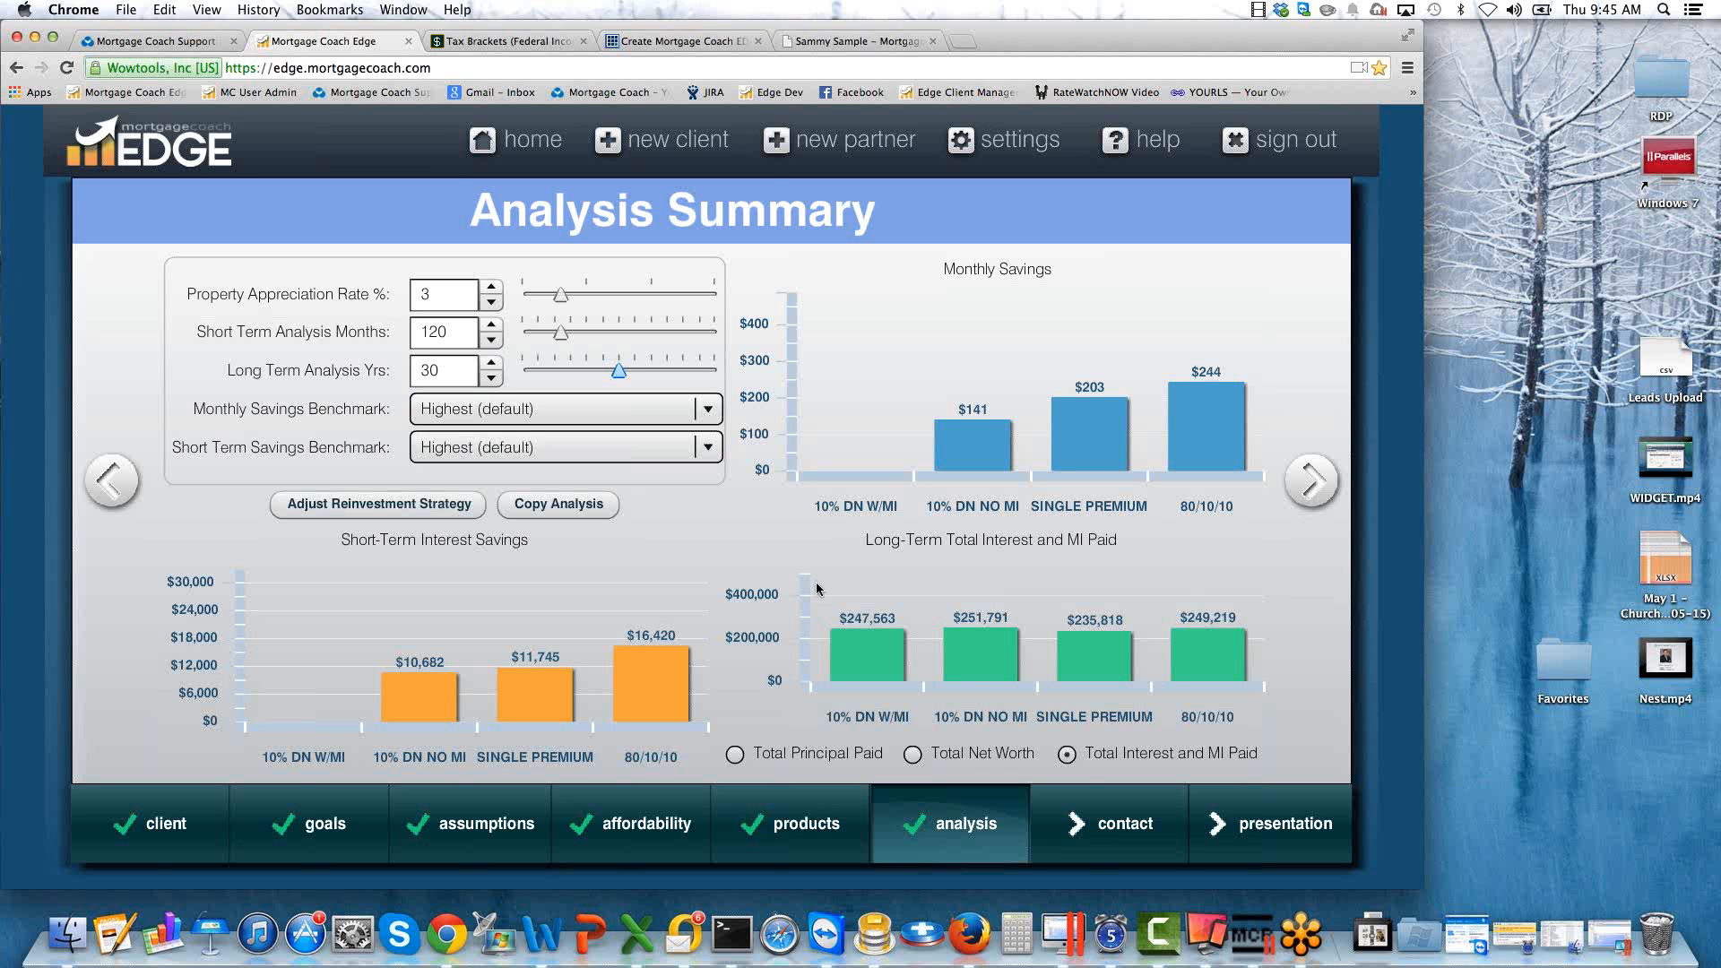
mouse_move(968, 667)
mouse_move(1021, 642)
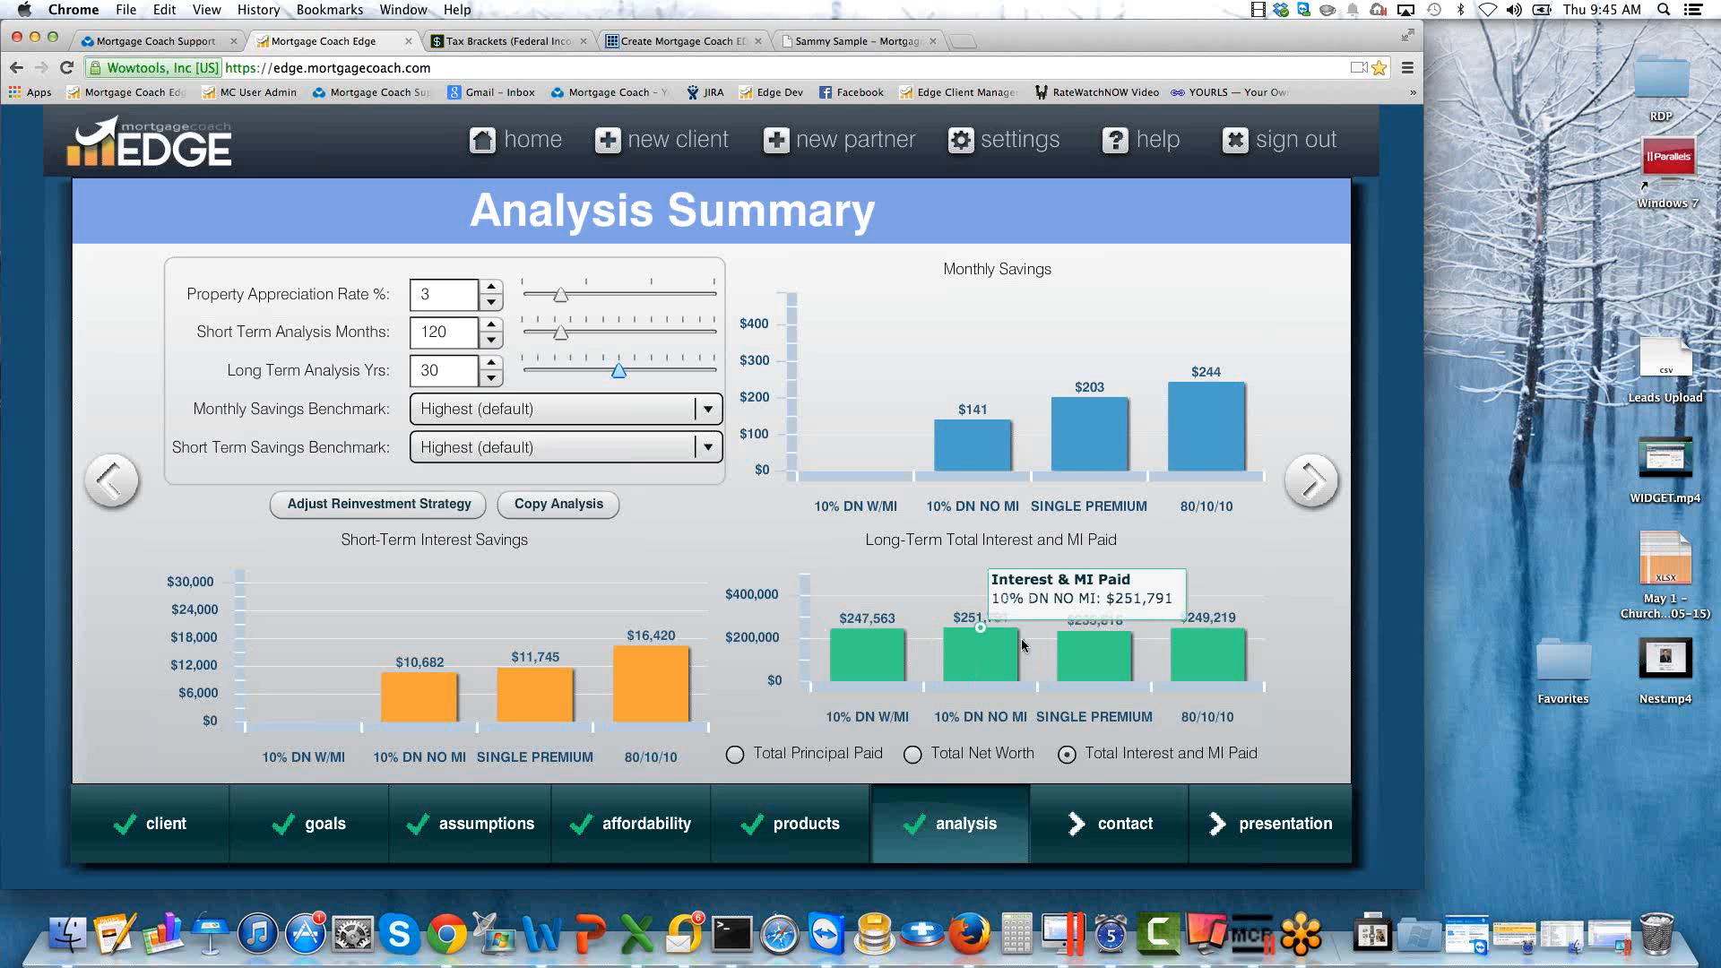
mouse_move(1101, 663)
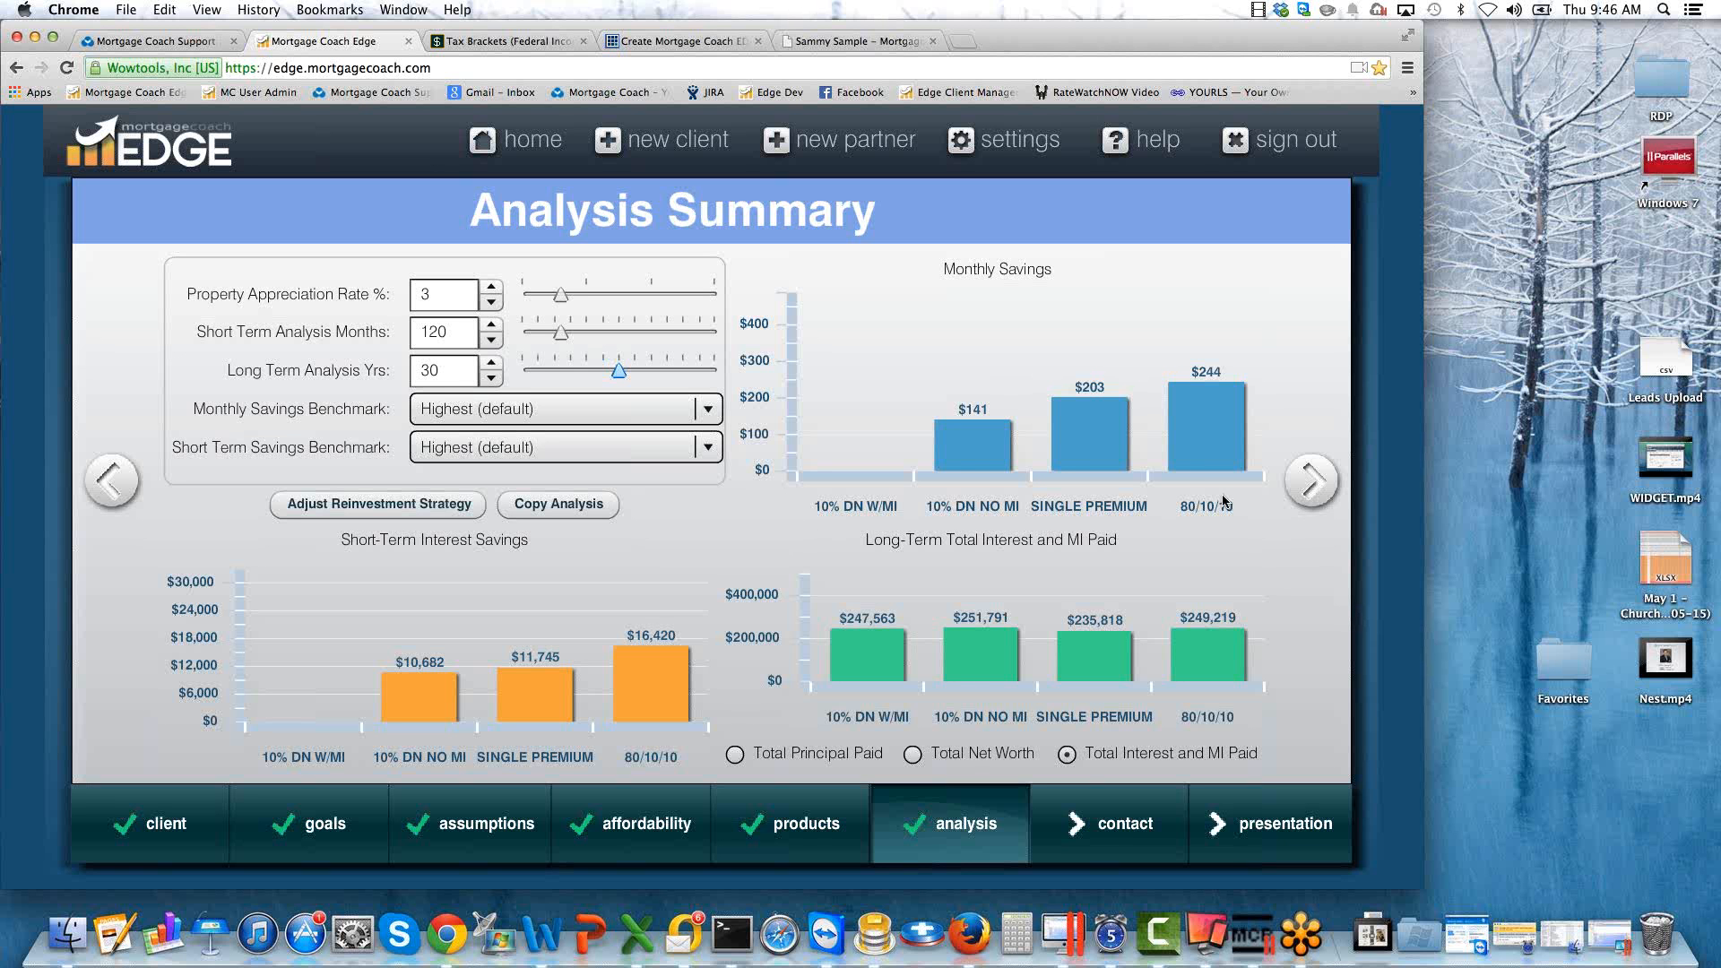
mouse_move(1191, 386)
In the reinvestment strategy, set the first-lien reduction payments to $141.25 for 10% DN NO MI and $202.5 for SINGLE PREMIUM.
left_click(363, 507)
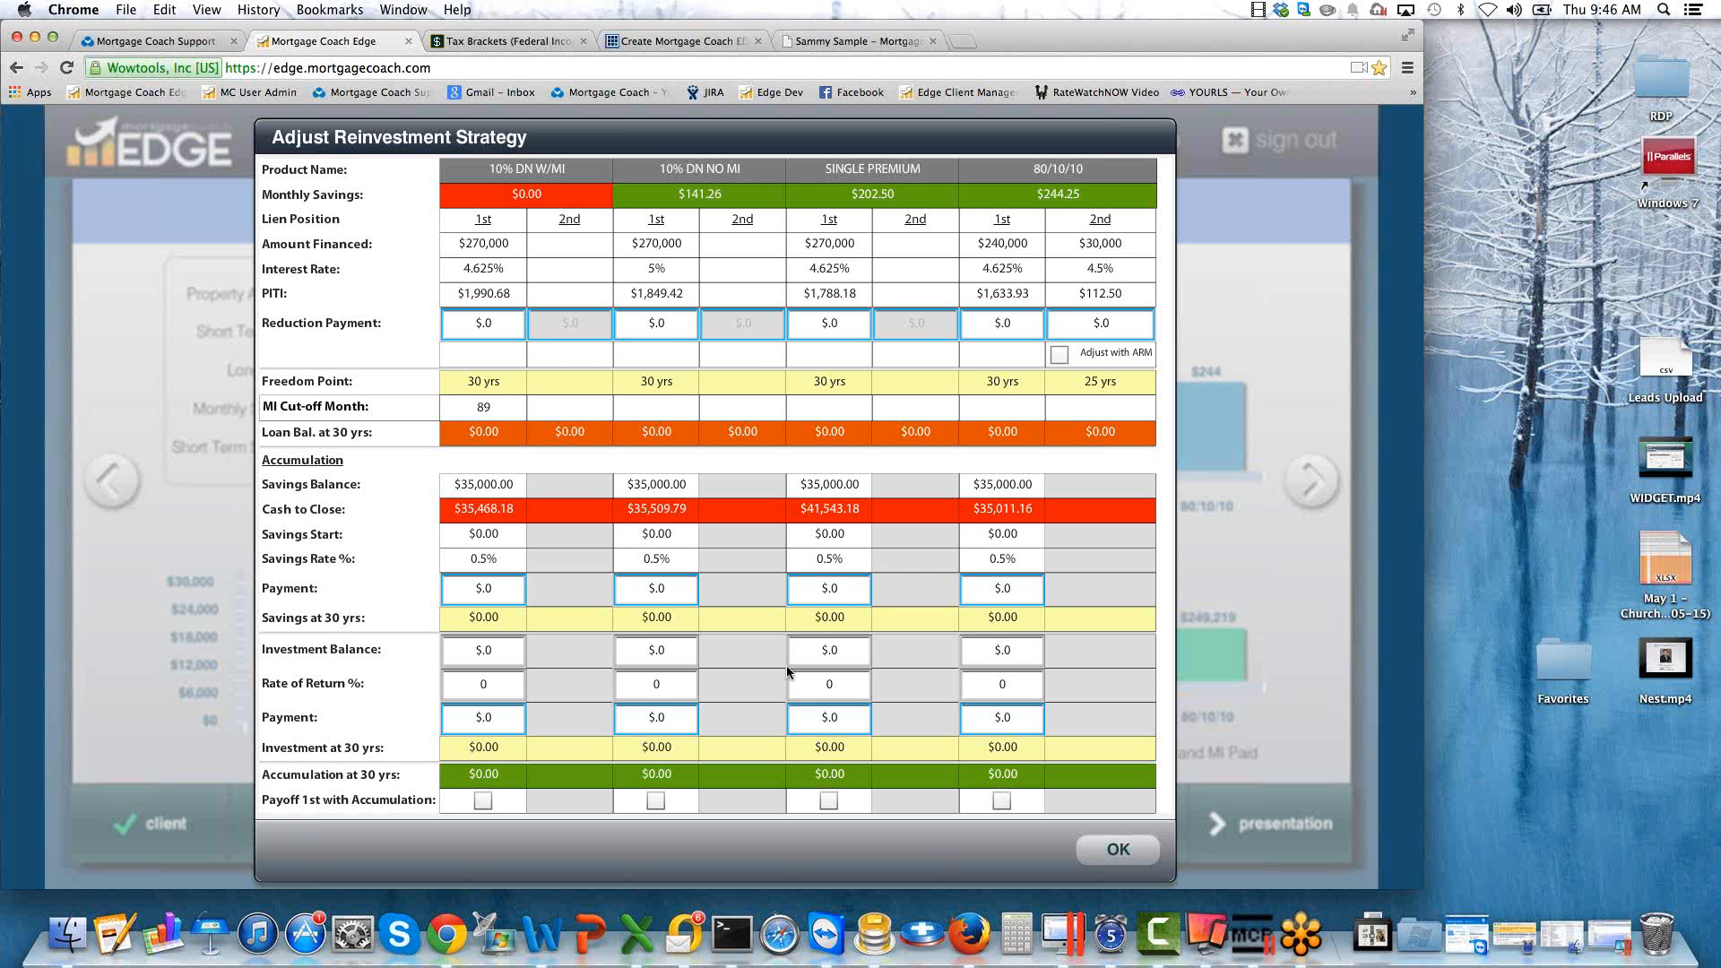
double_click(675, 323)
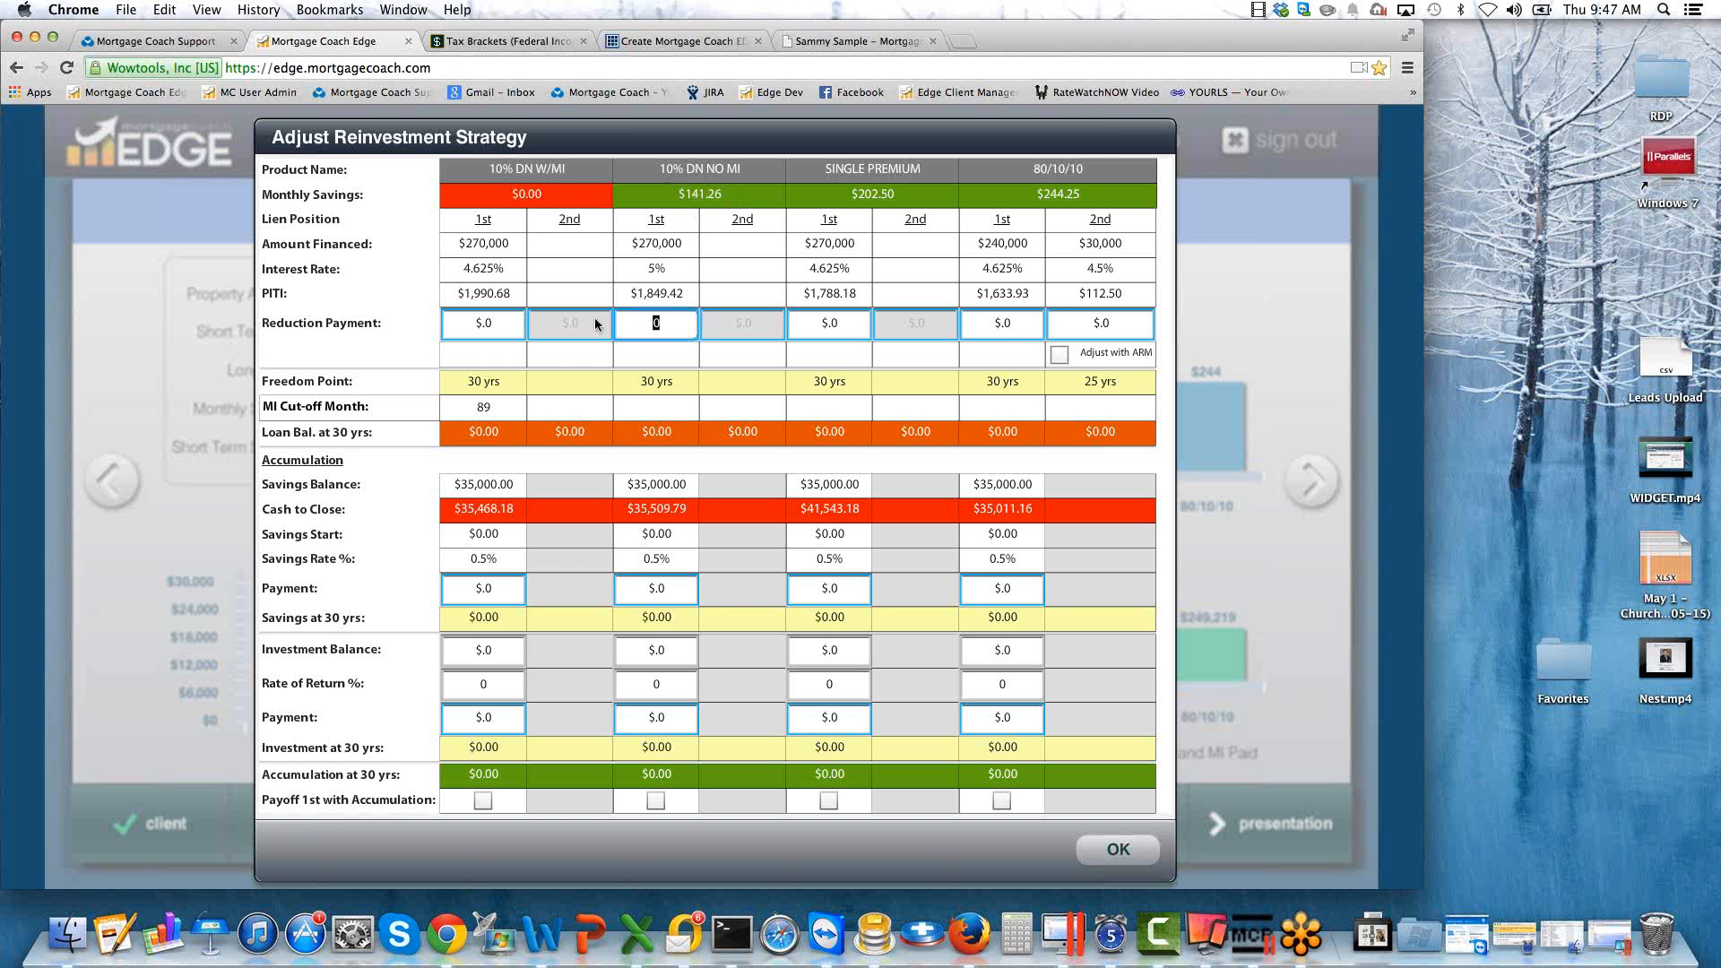
type("141.25")
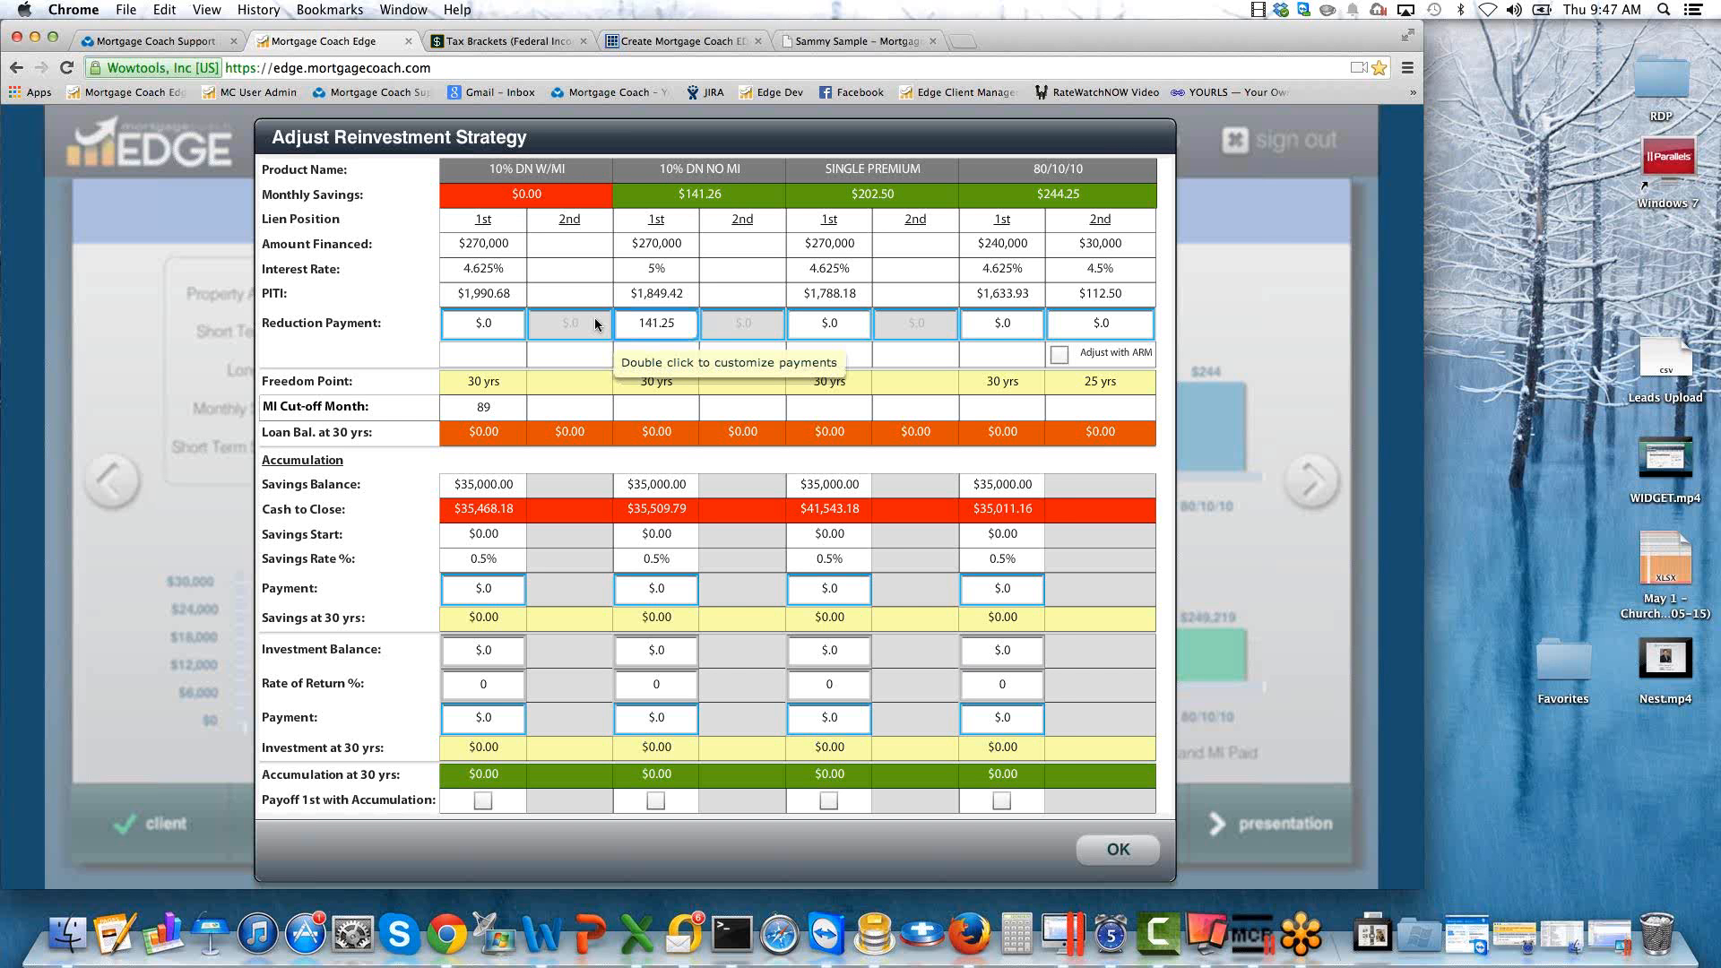
key("Tab")
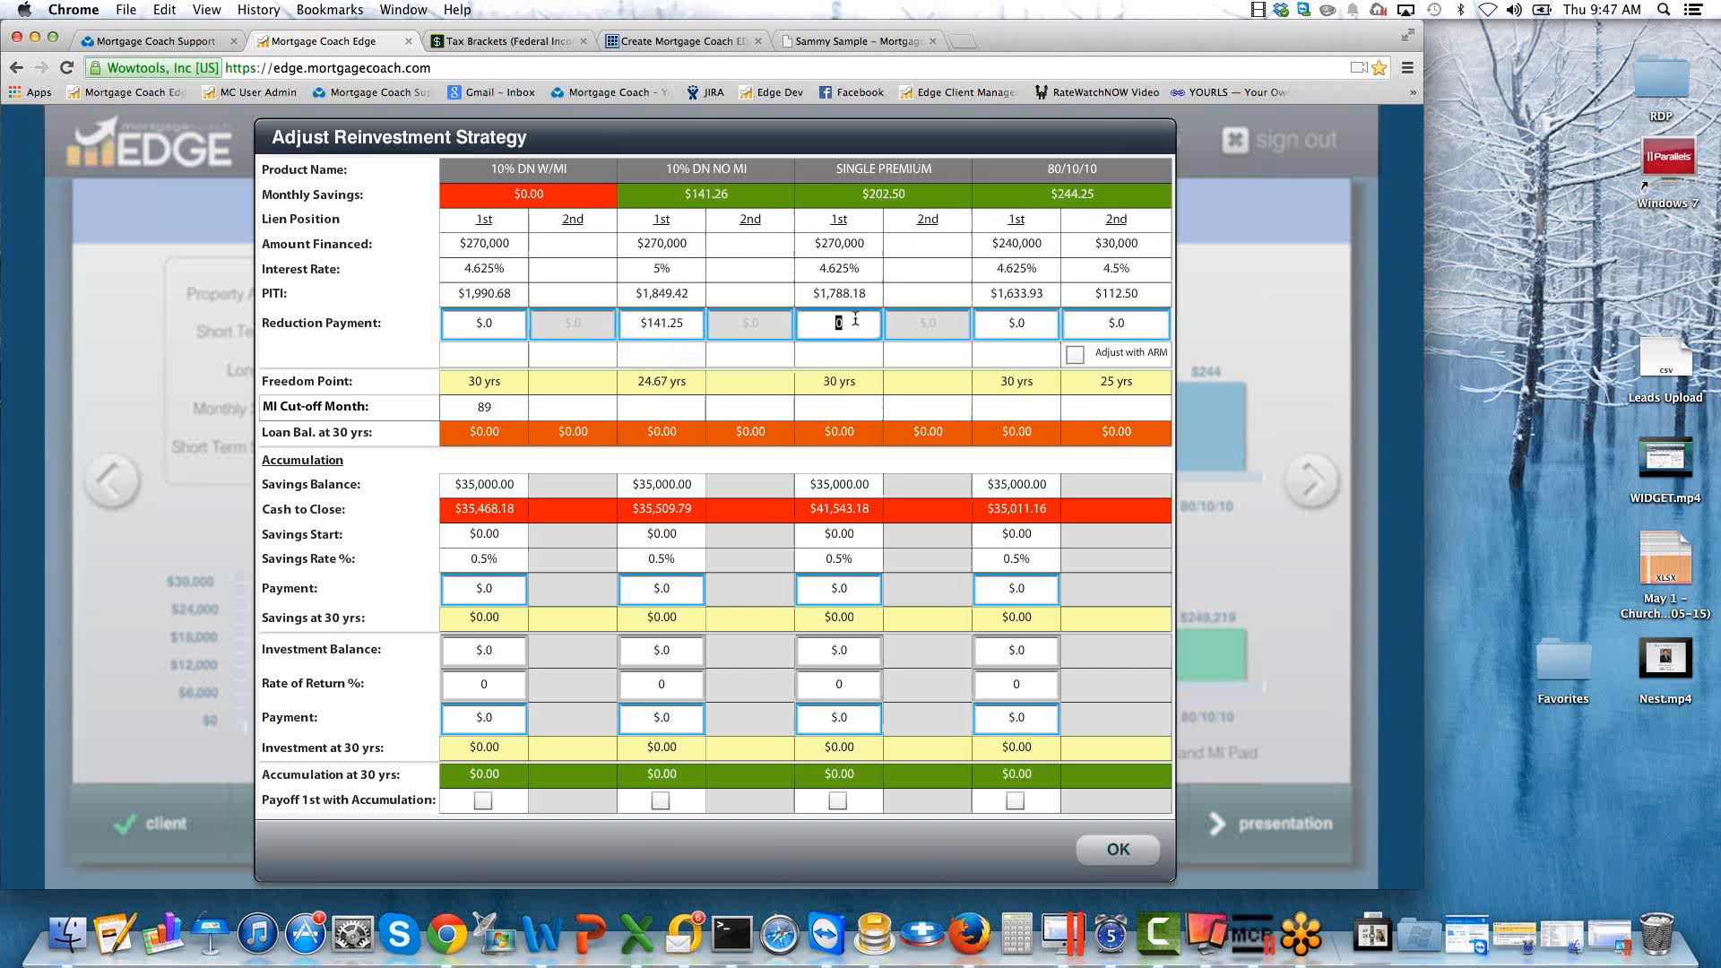
type("202.5")
key("Tab")
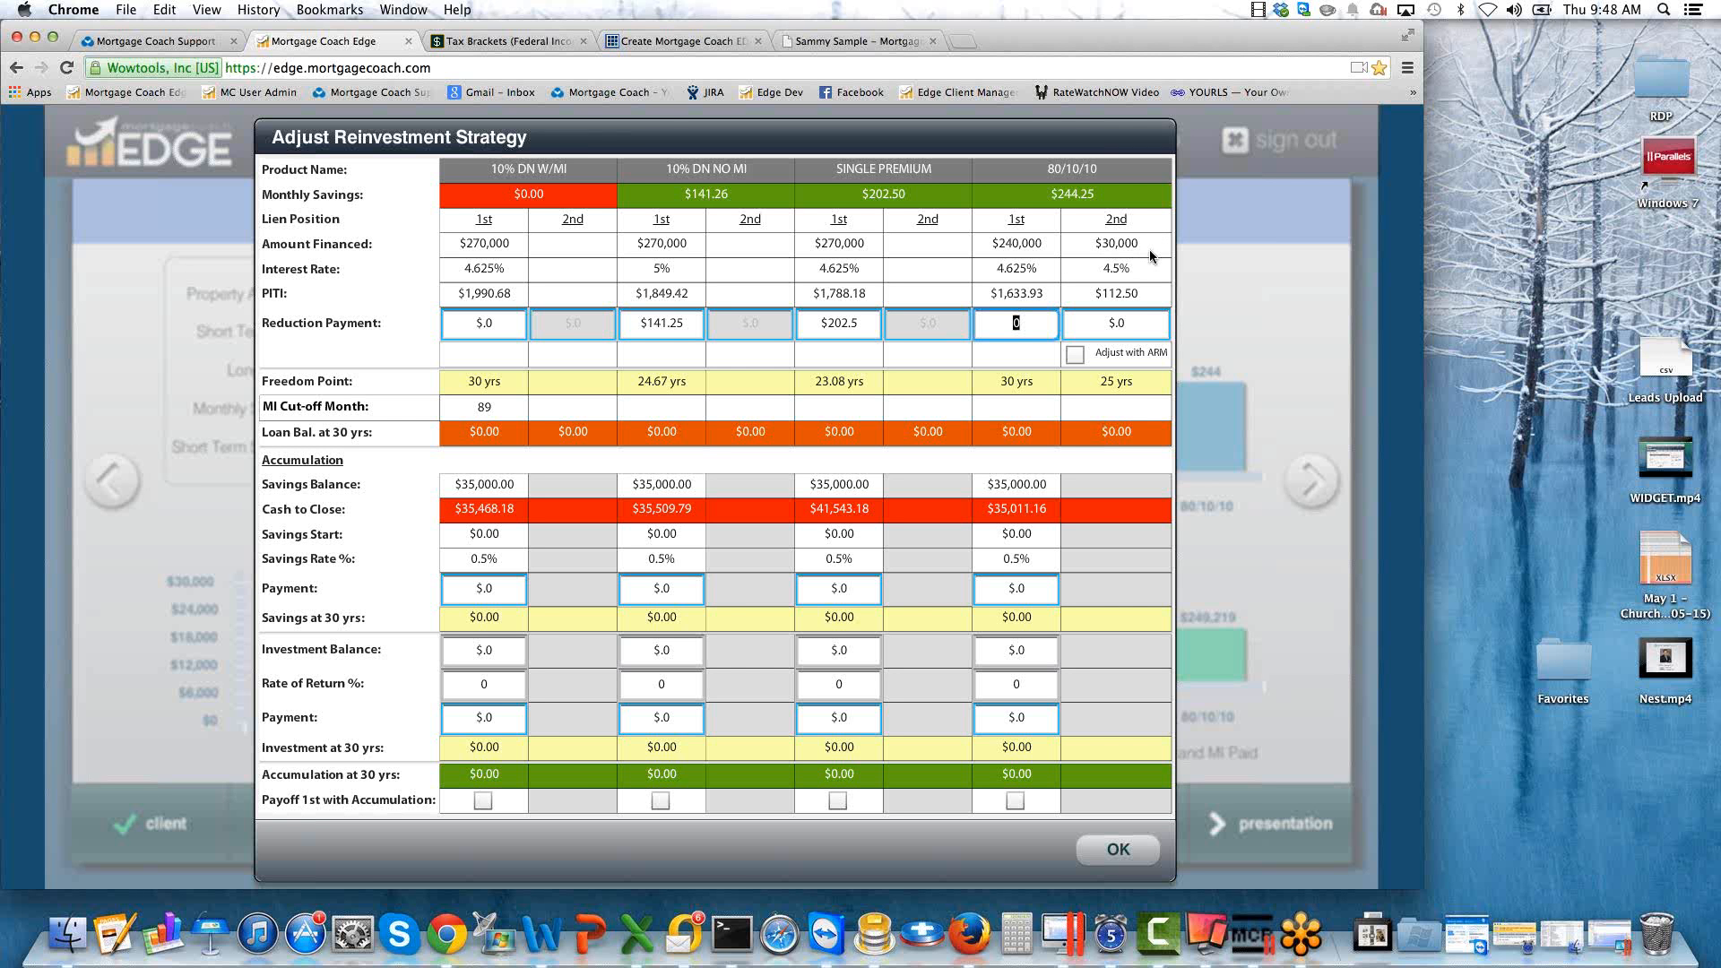
Set the 80/10/10 reduction payments to $44.25 on the first lien and $200 on the second lien.
left_click(1126, 323)
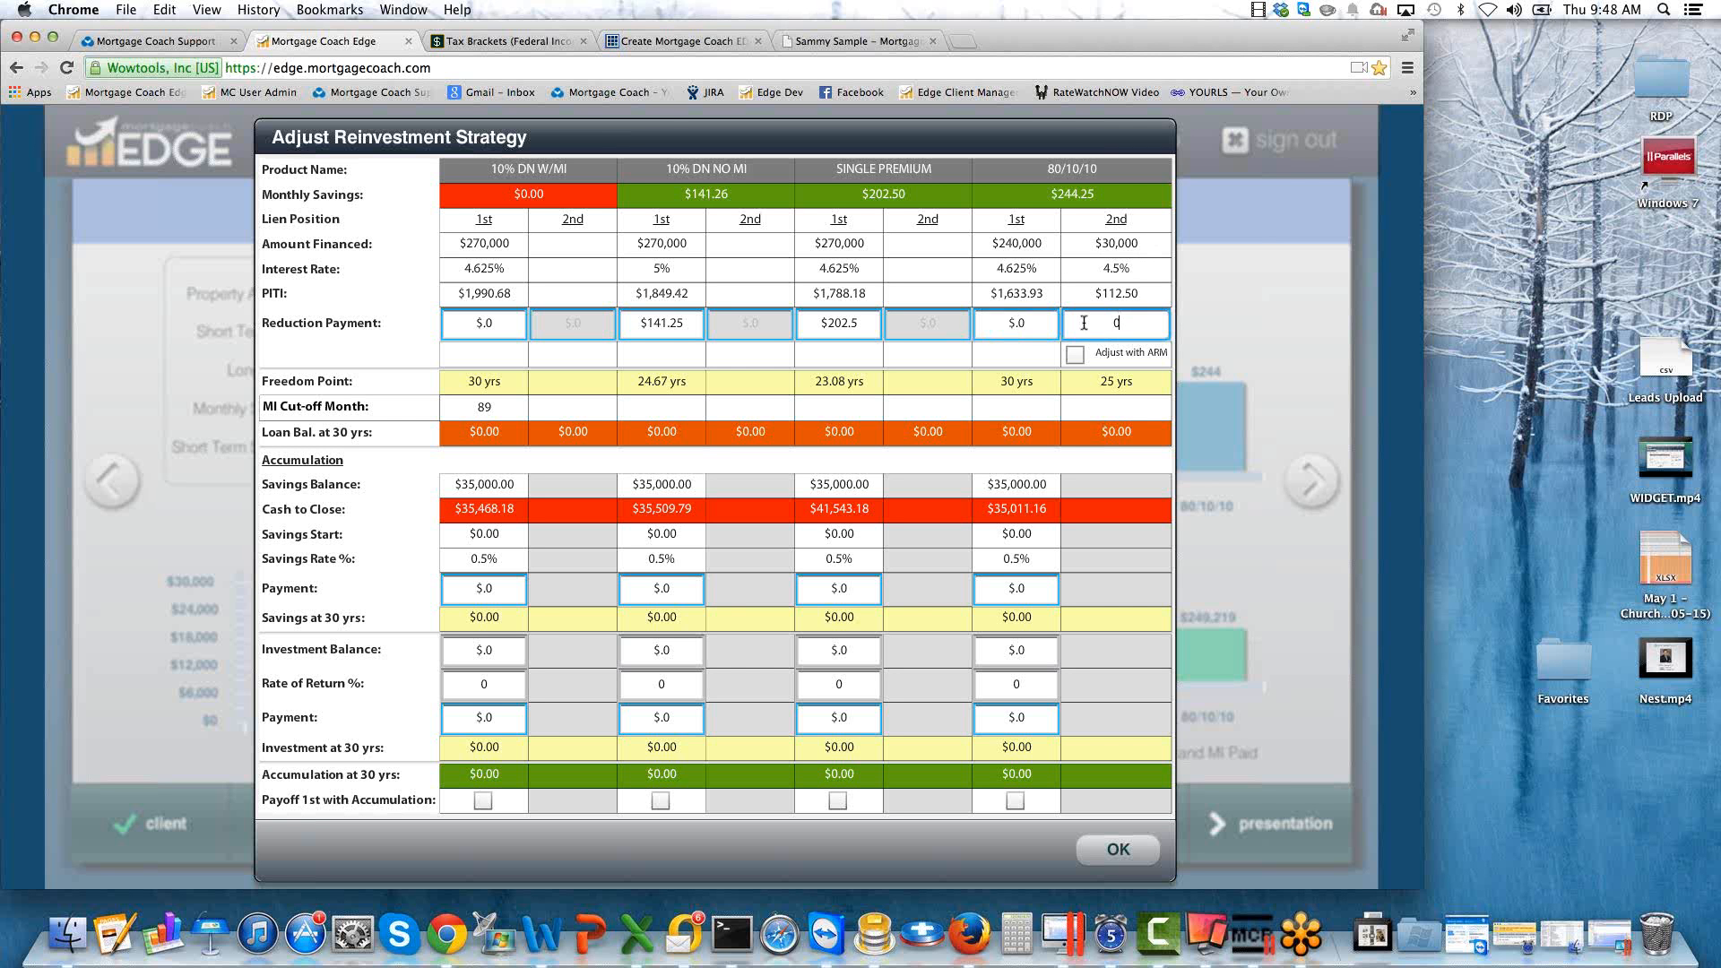
left_click(992, 323)
type("44.25")
key("Tab")
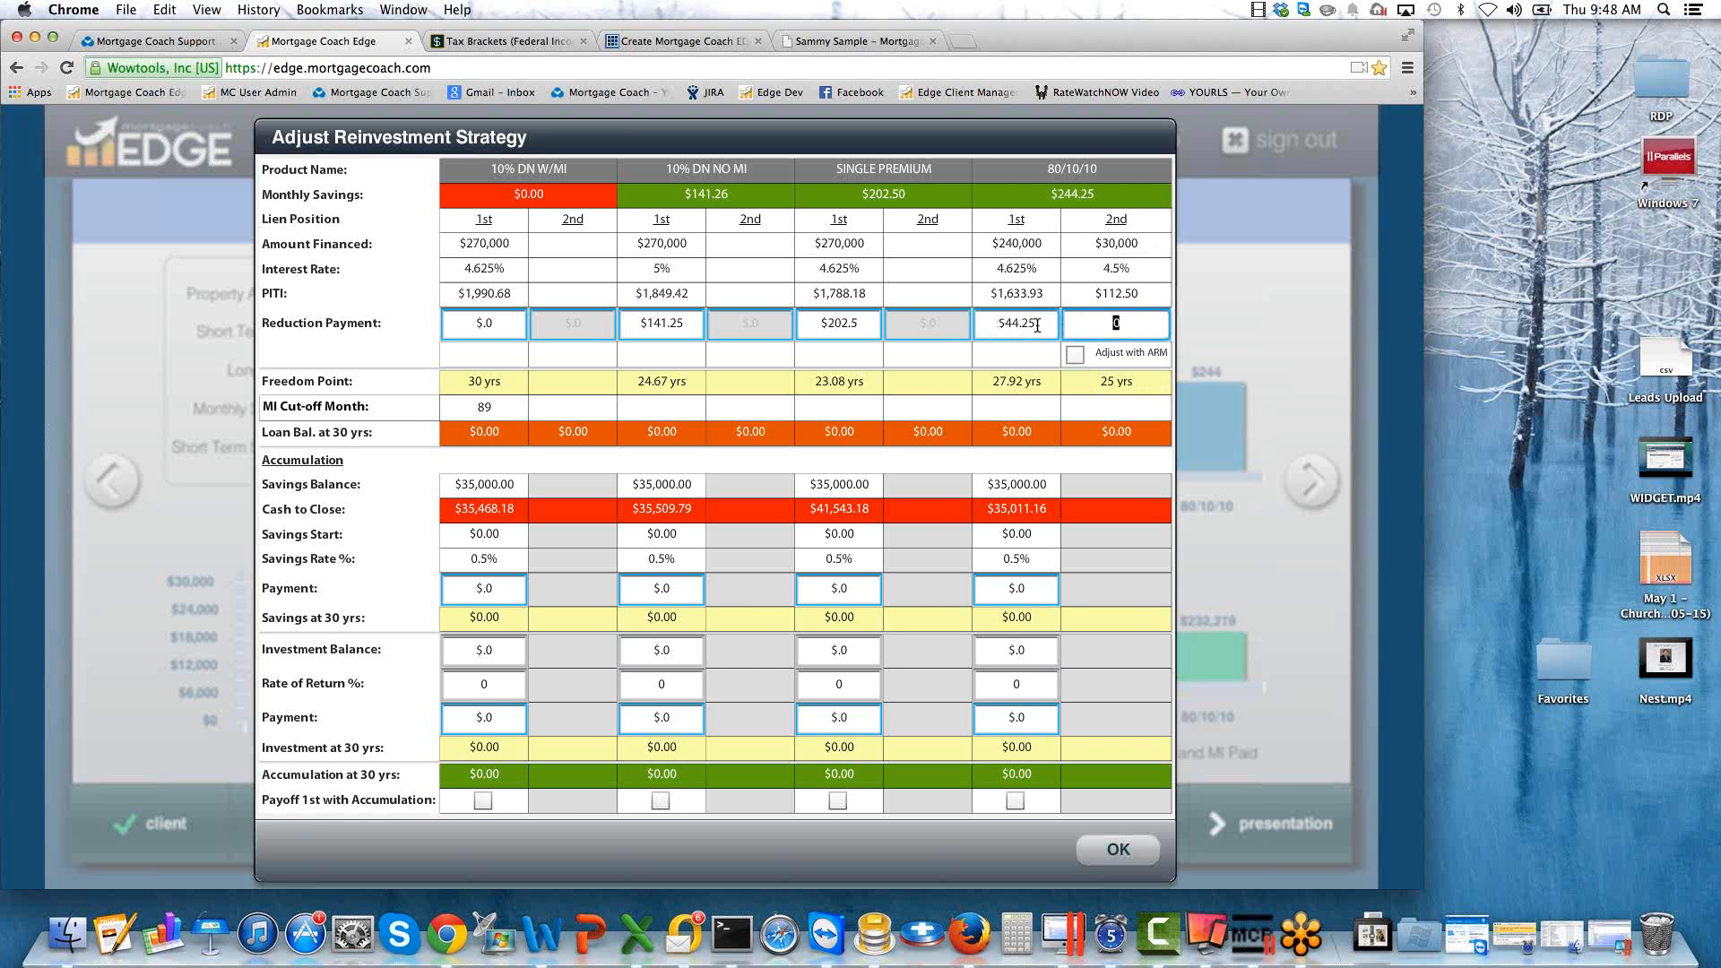
type("200")
key("Tab")
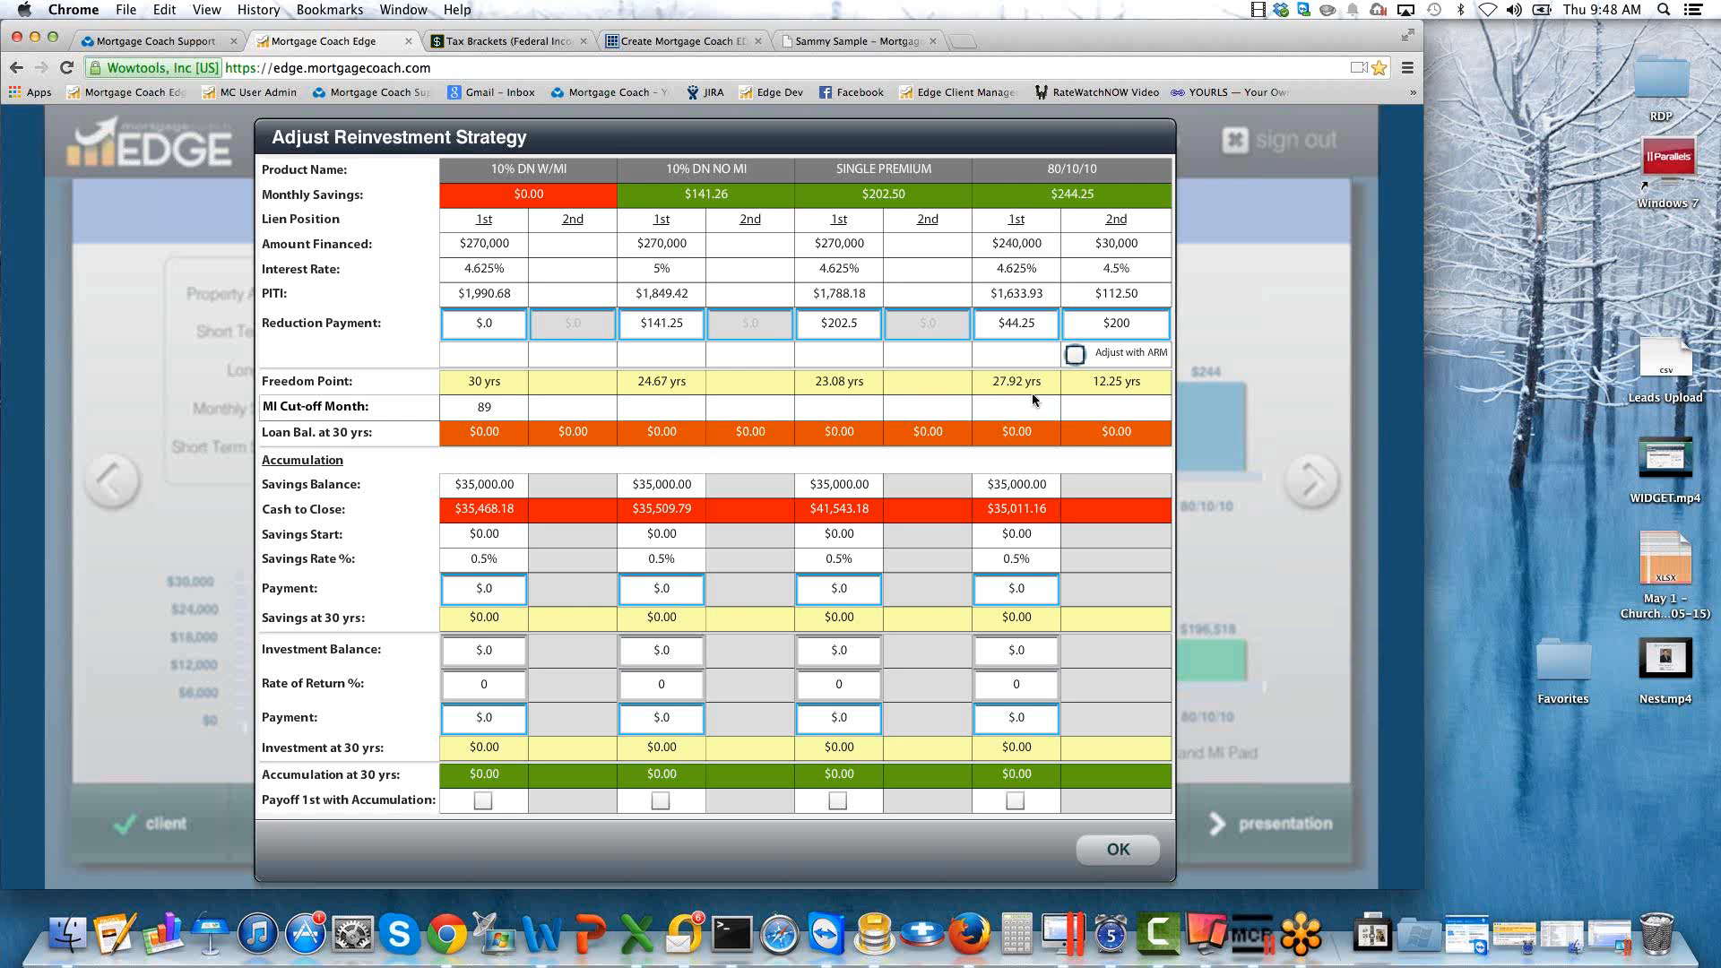
Clear the SINGLE PREMIUM reduction payment and put $202.5 into that product's savings payment instead.
double_click(490, 407)
left_click(849, 331)
key("BackSpace")
left_click(858, 588)
type("202.5")
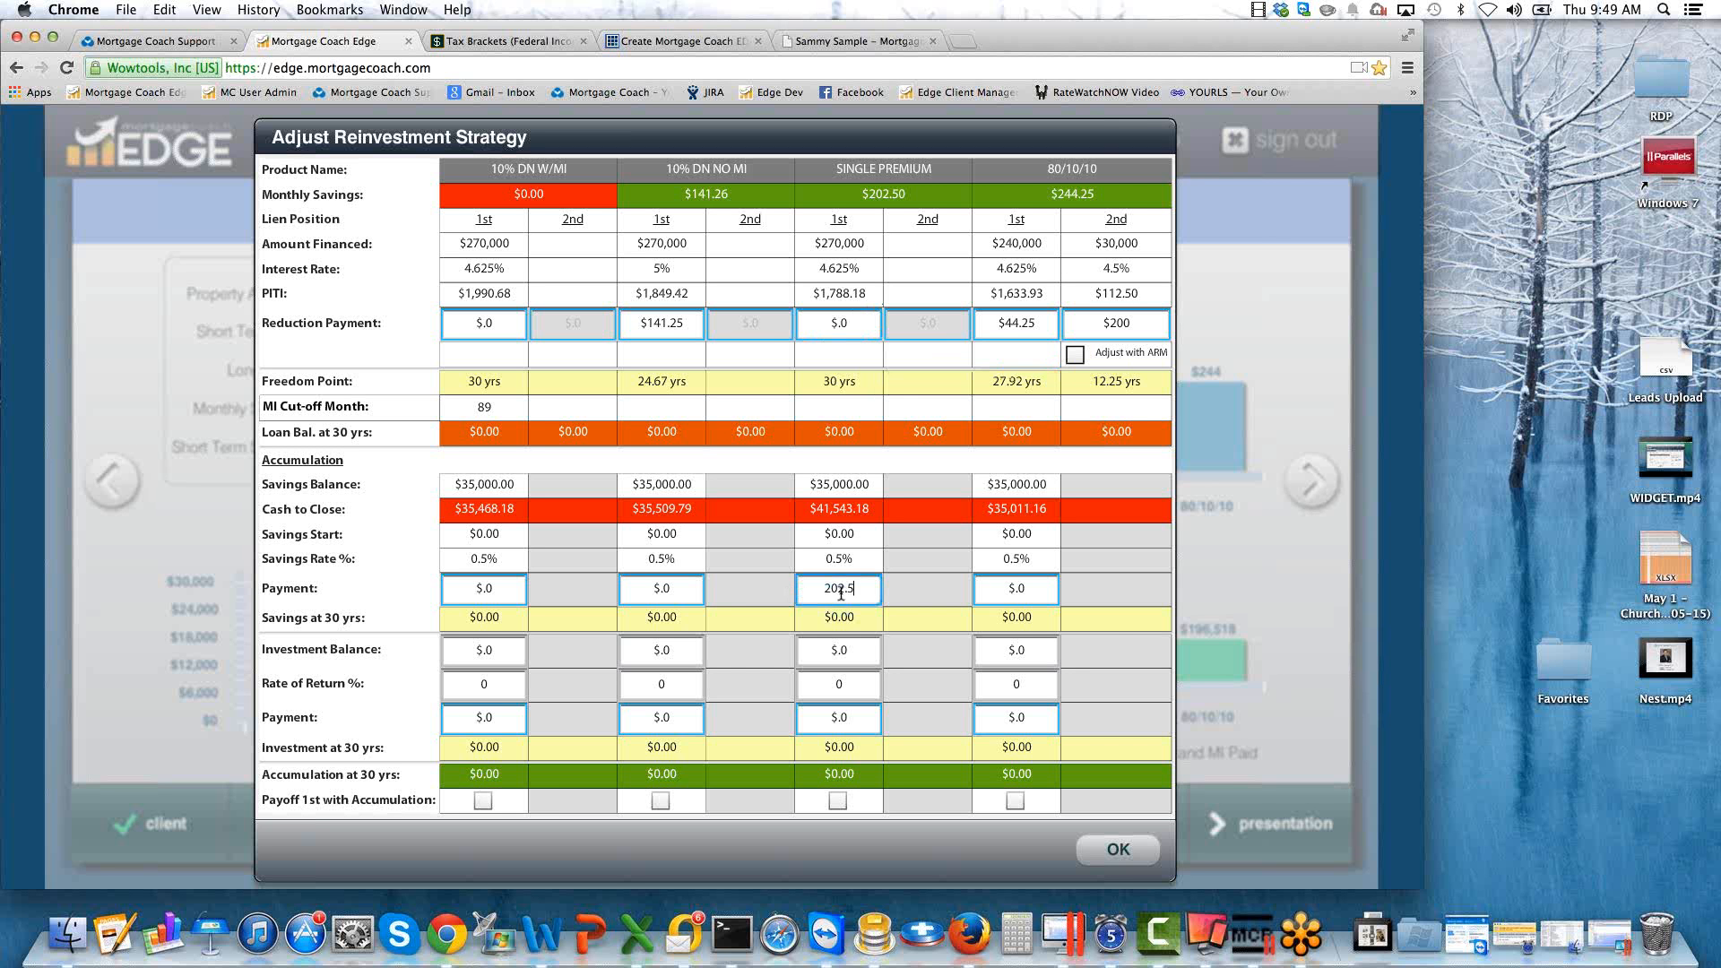
key("Tab")
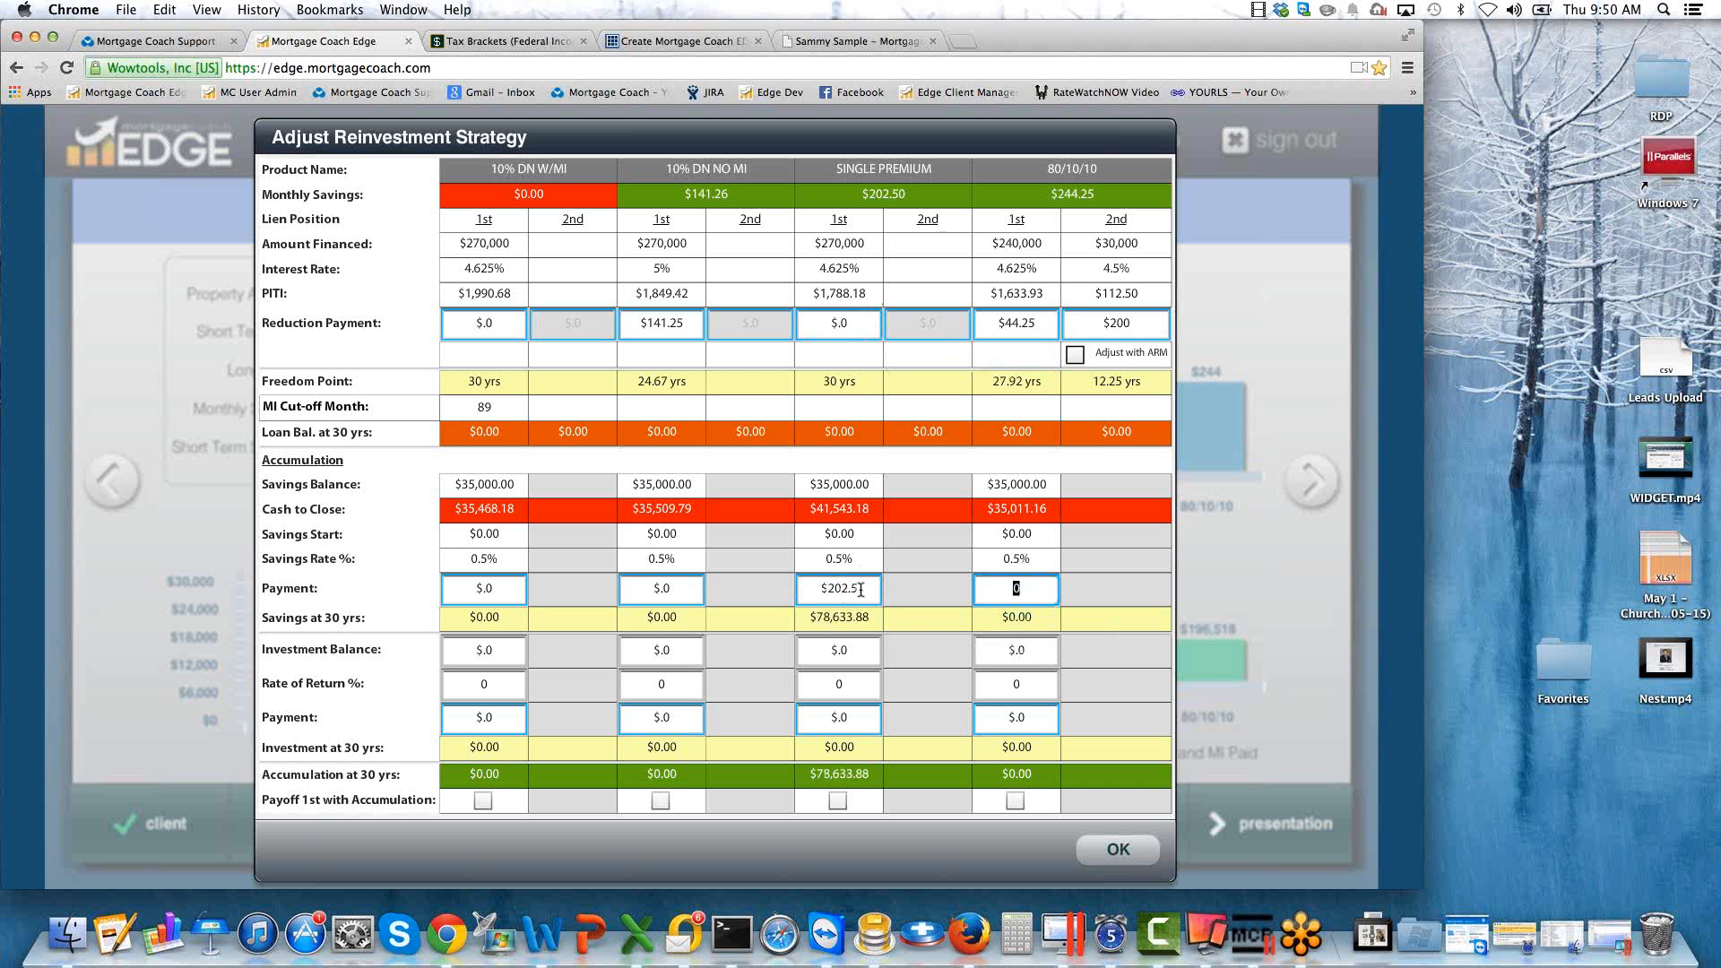
Clear the SINGLE PREMIUM savings payment and set its investment to a 4% rate of return with a $202.5 payment.
left_click(856, 592)
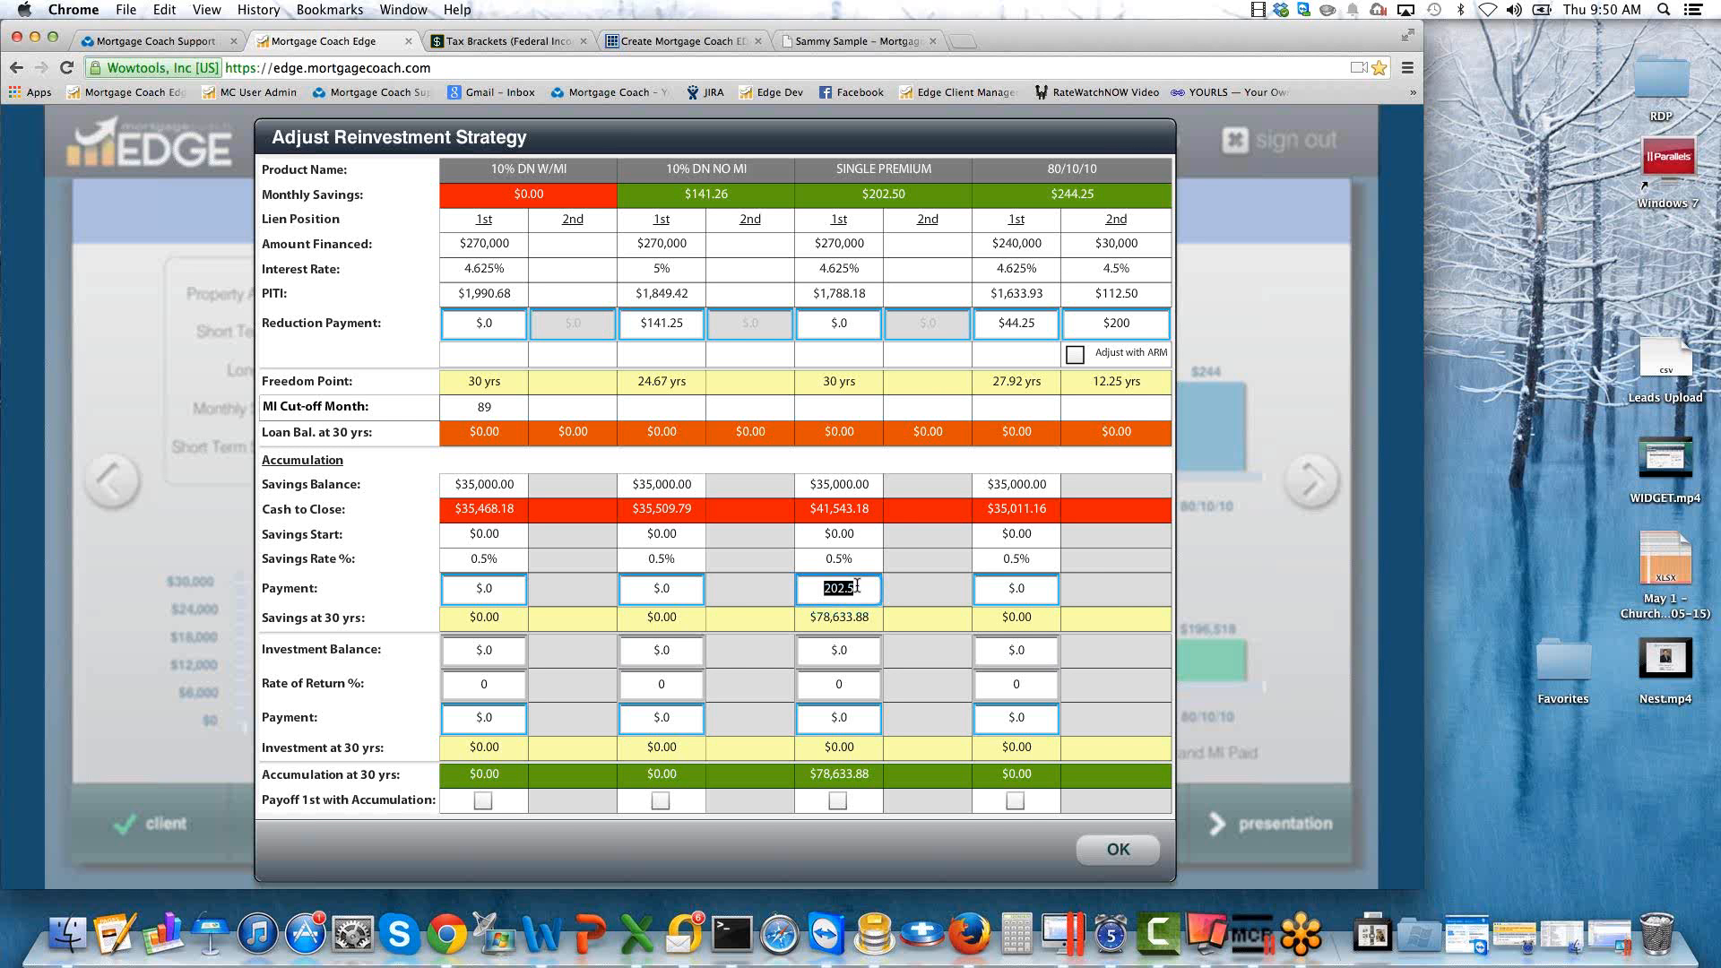
key("BackSpace")
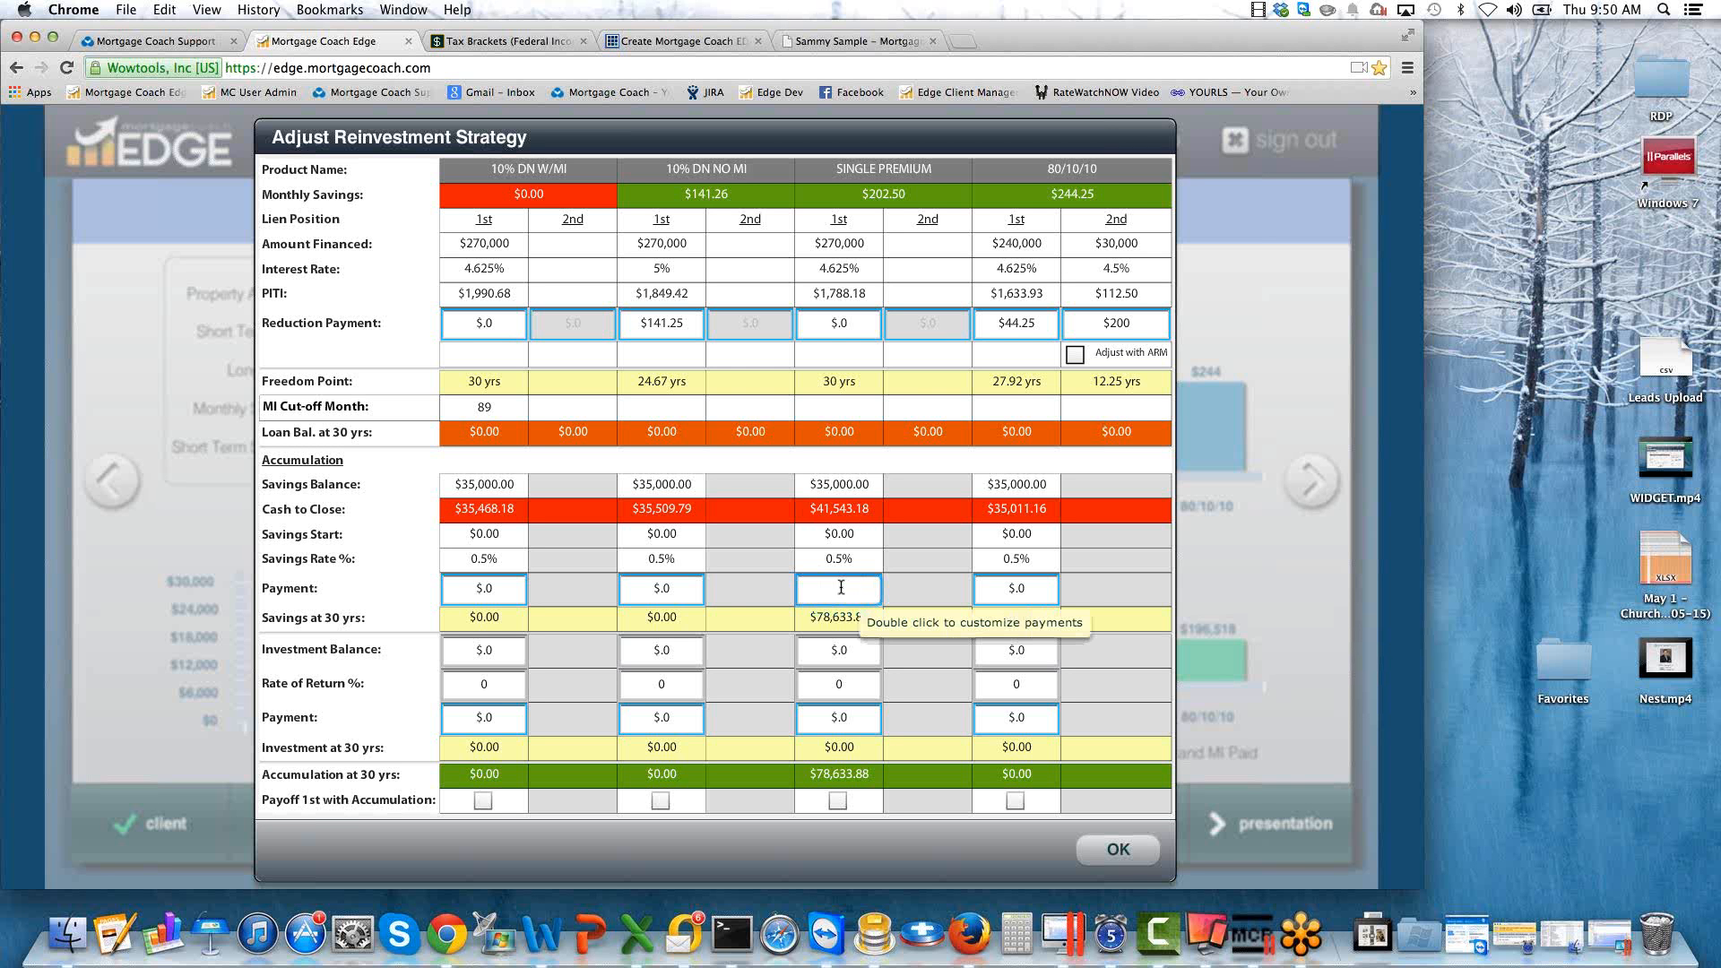
left_click(852, 686)
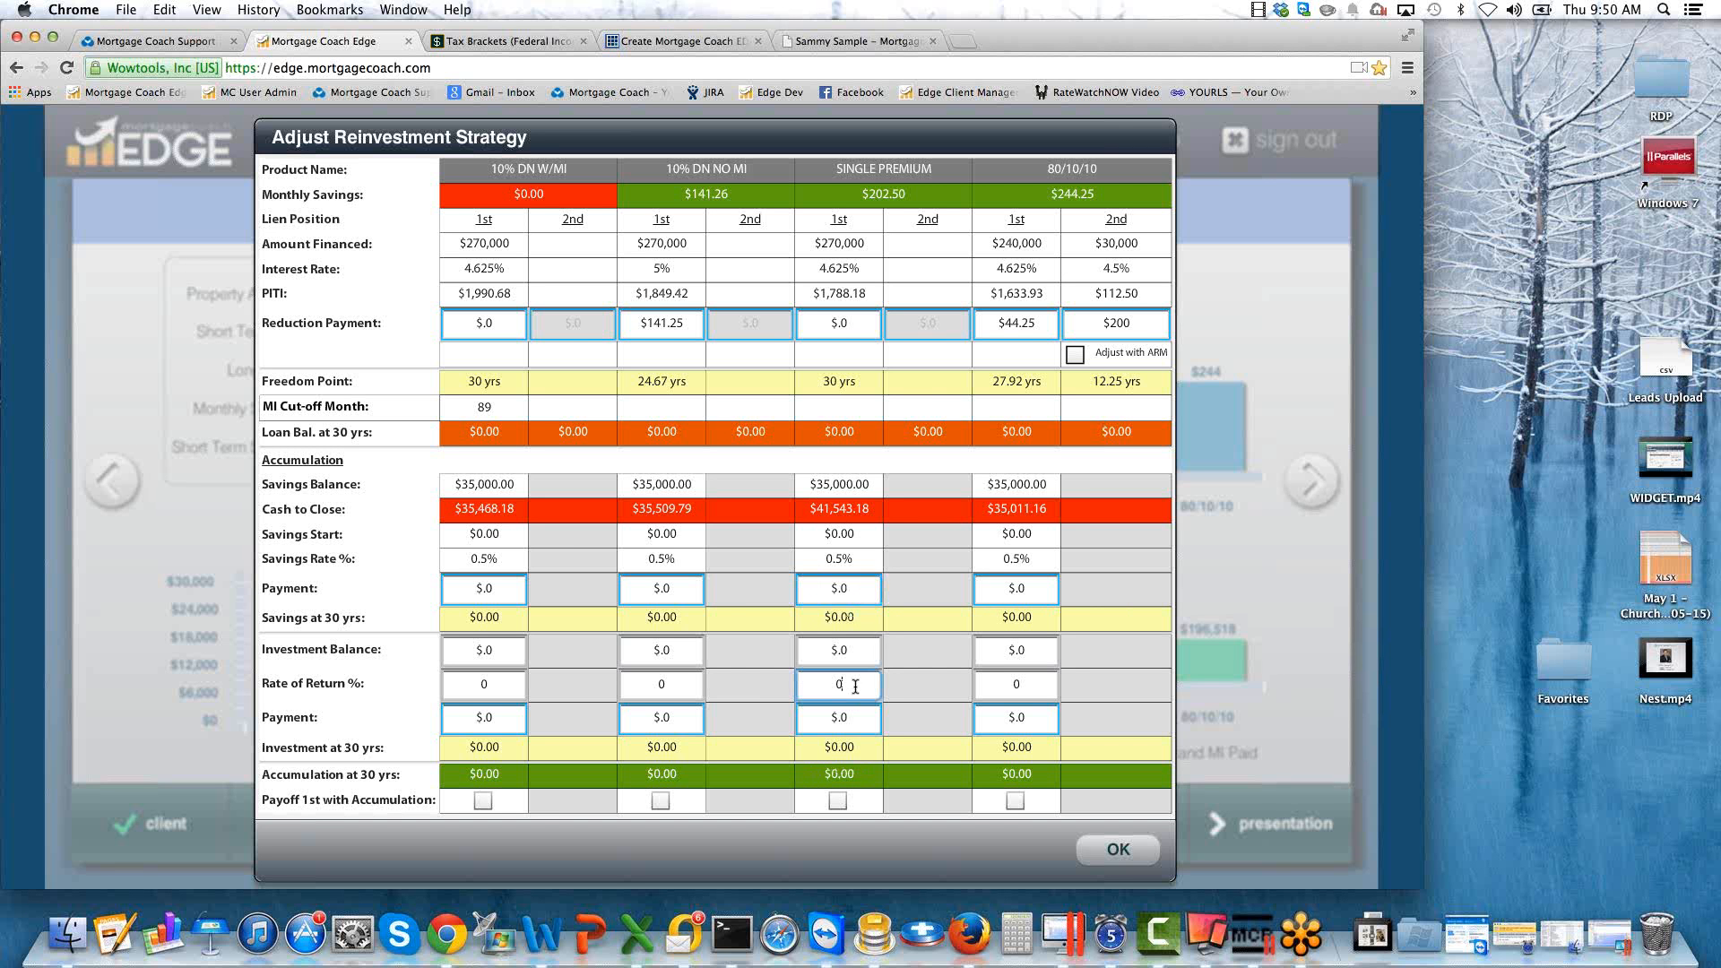
type("4")
key("Tab")
type("202.5")
key("Tab")
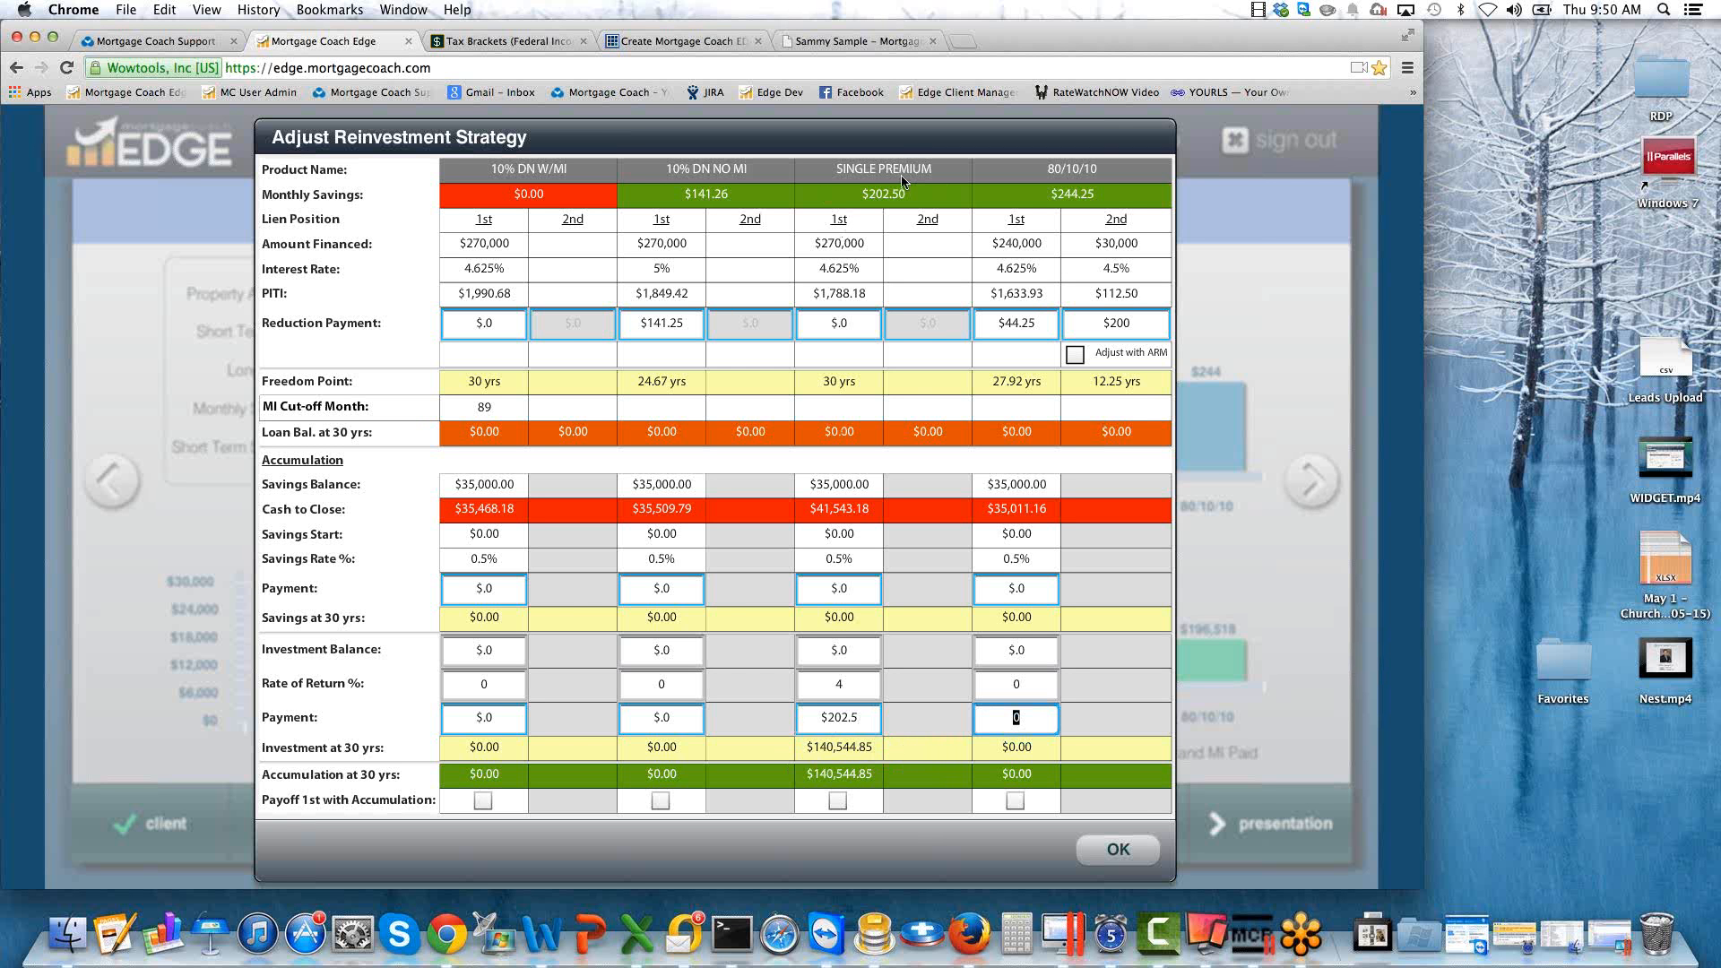
Reset the SINGLE PREMIUM investment payment and rate of return to 0.
left_click(847, 323)
left_click_drag(844, 320, 790, 321)
left_click(863, 717)
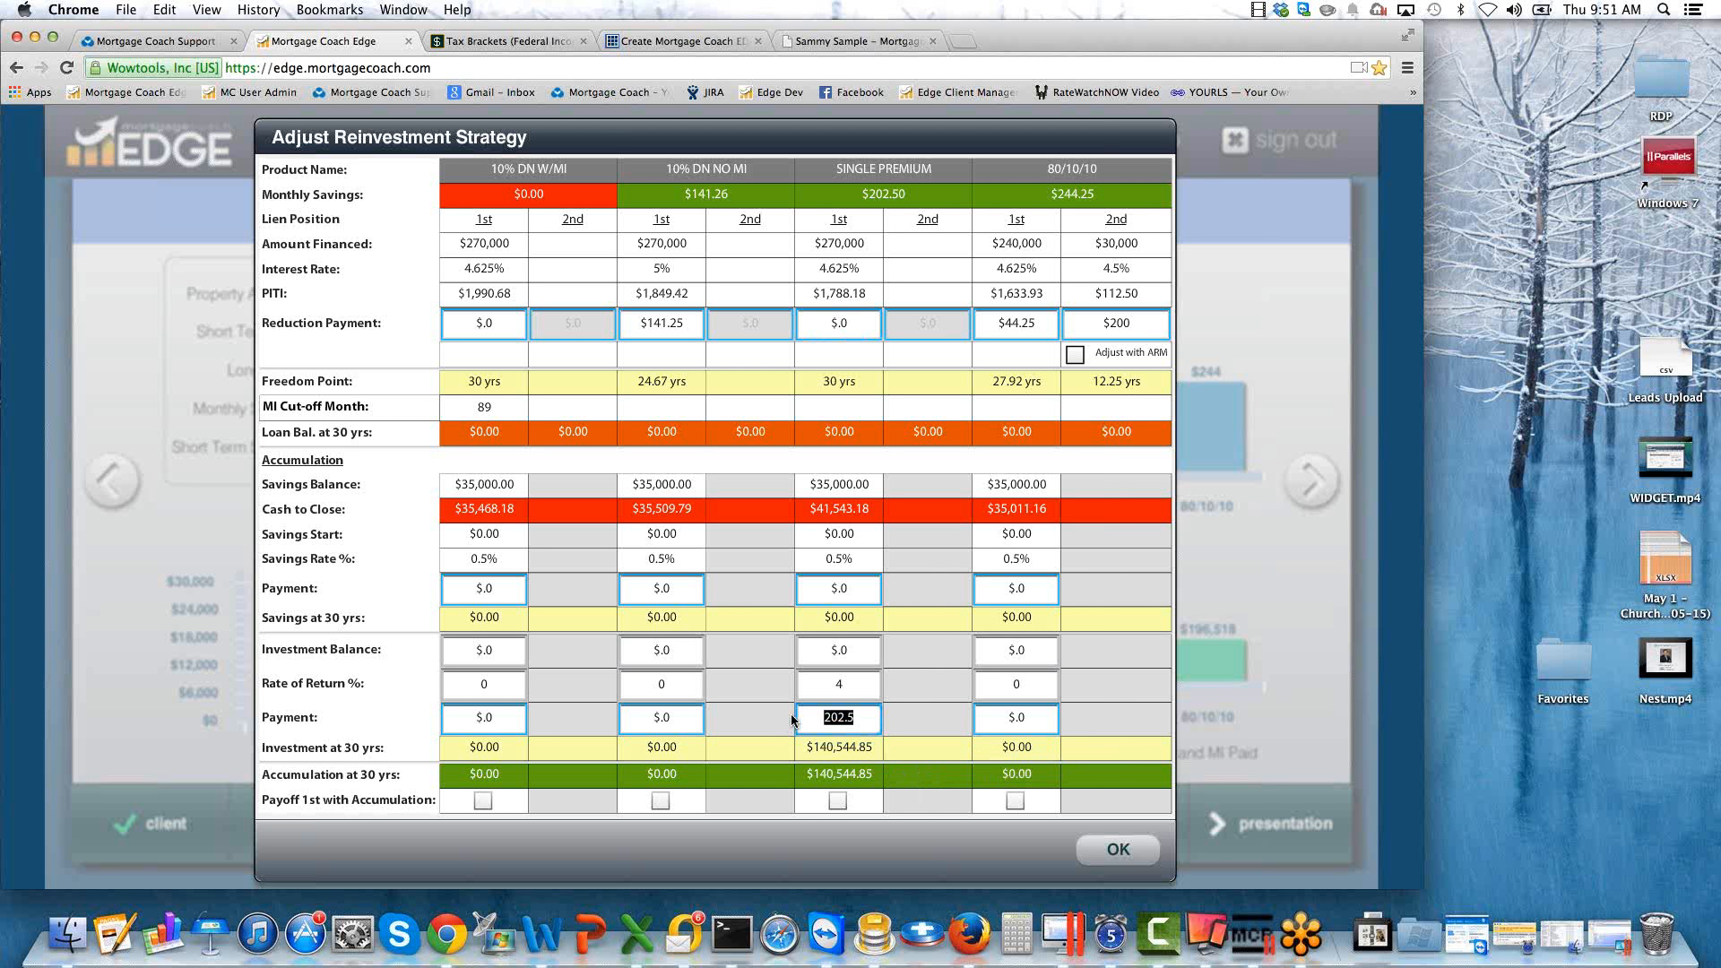
type("0")
left_click_drag(851, 680, 777, 675)
type("0")
key("Tab")
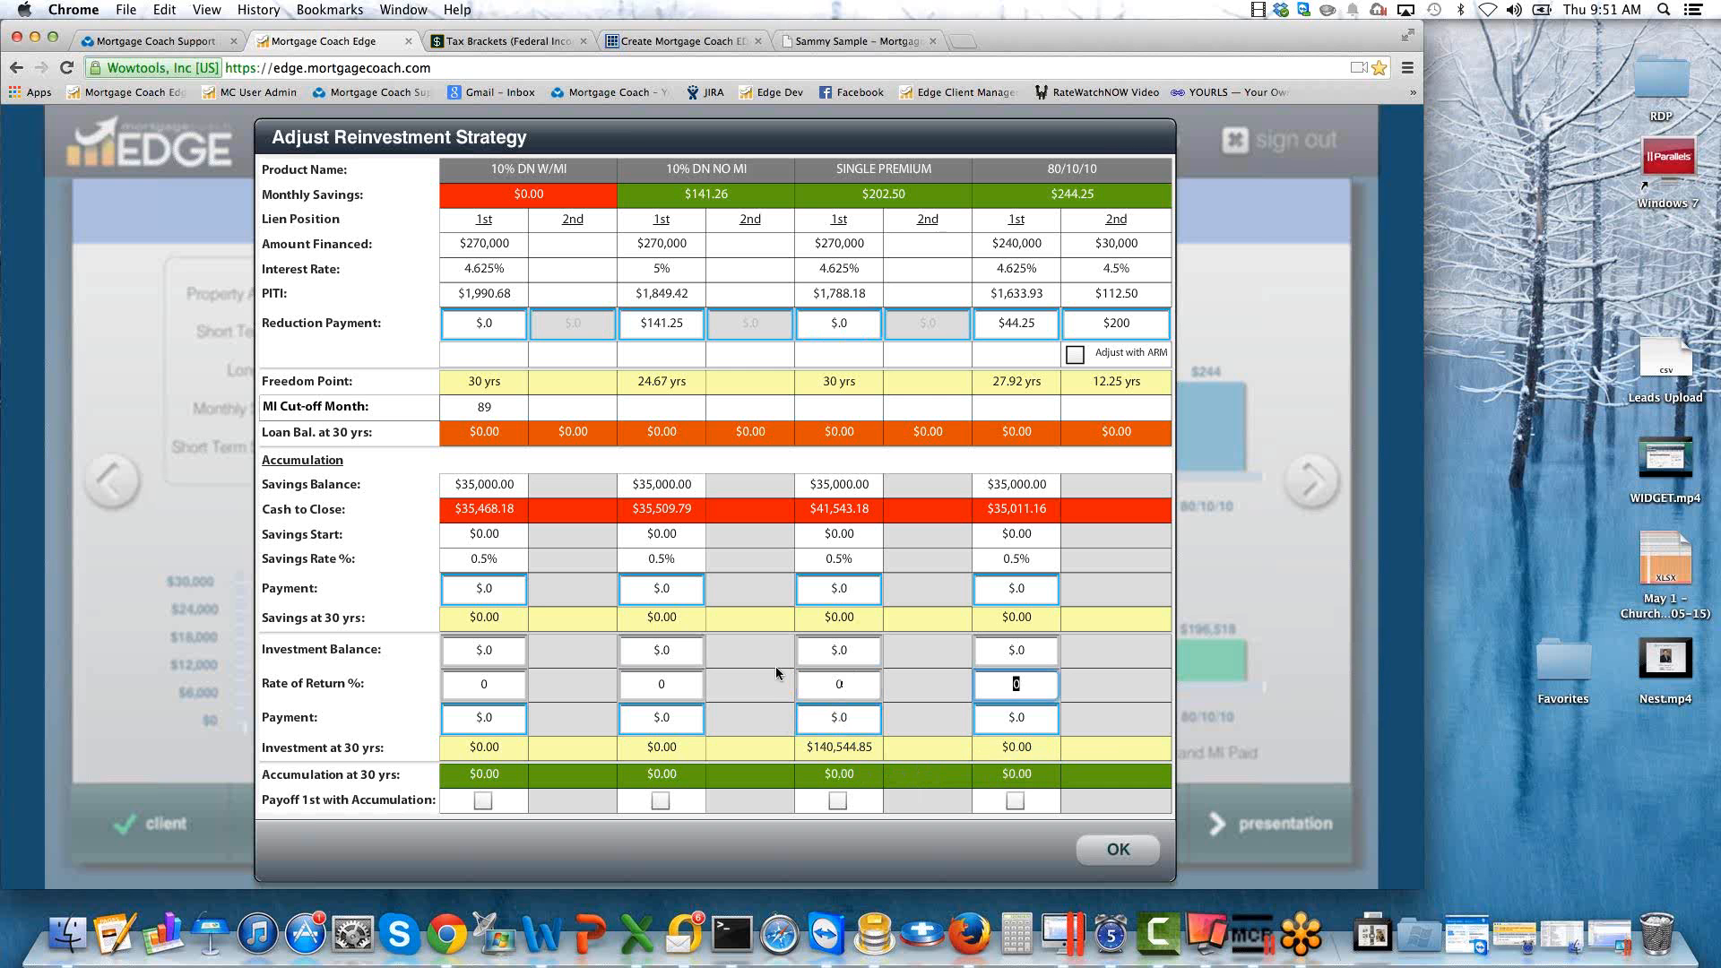
Set the SINGLE PREMIUM first-lien reduction payment back to $202.5.
left_click(851, 590)
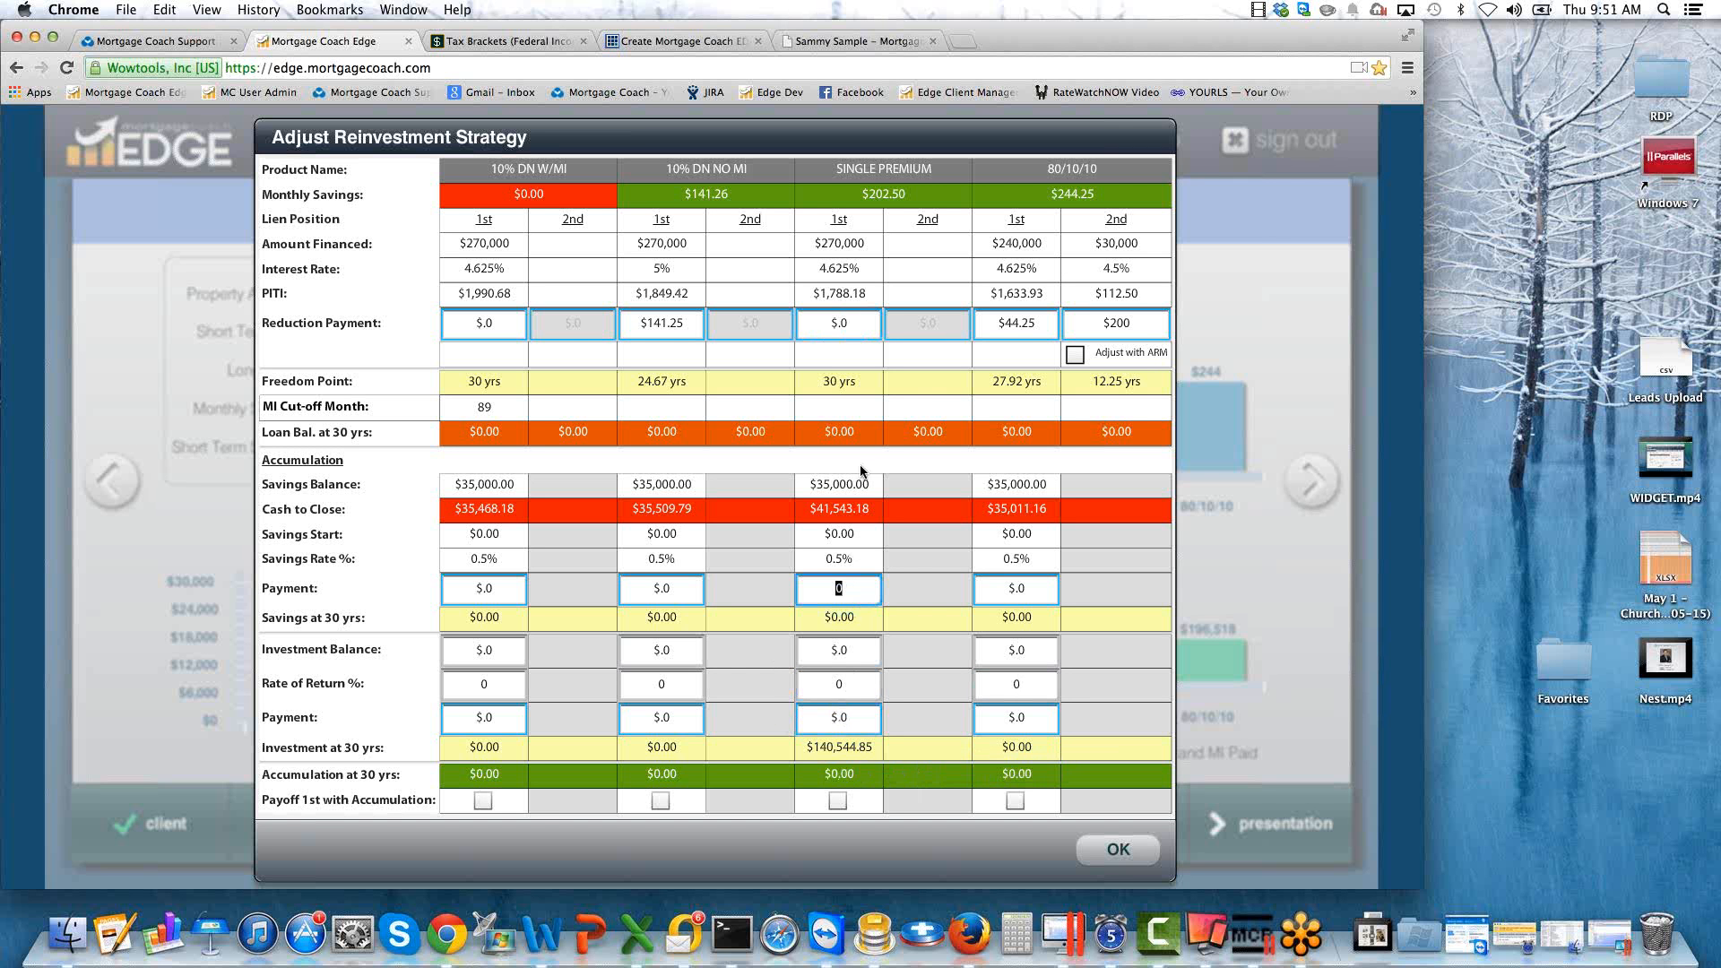
left_click(862, 321)
type("202.5")
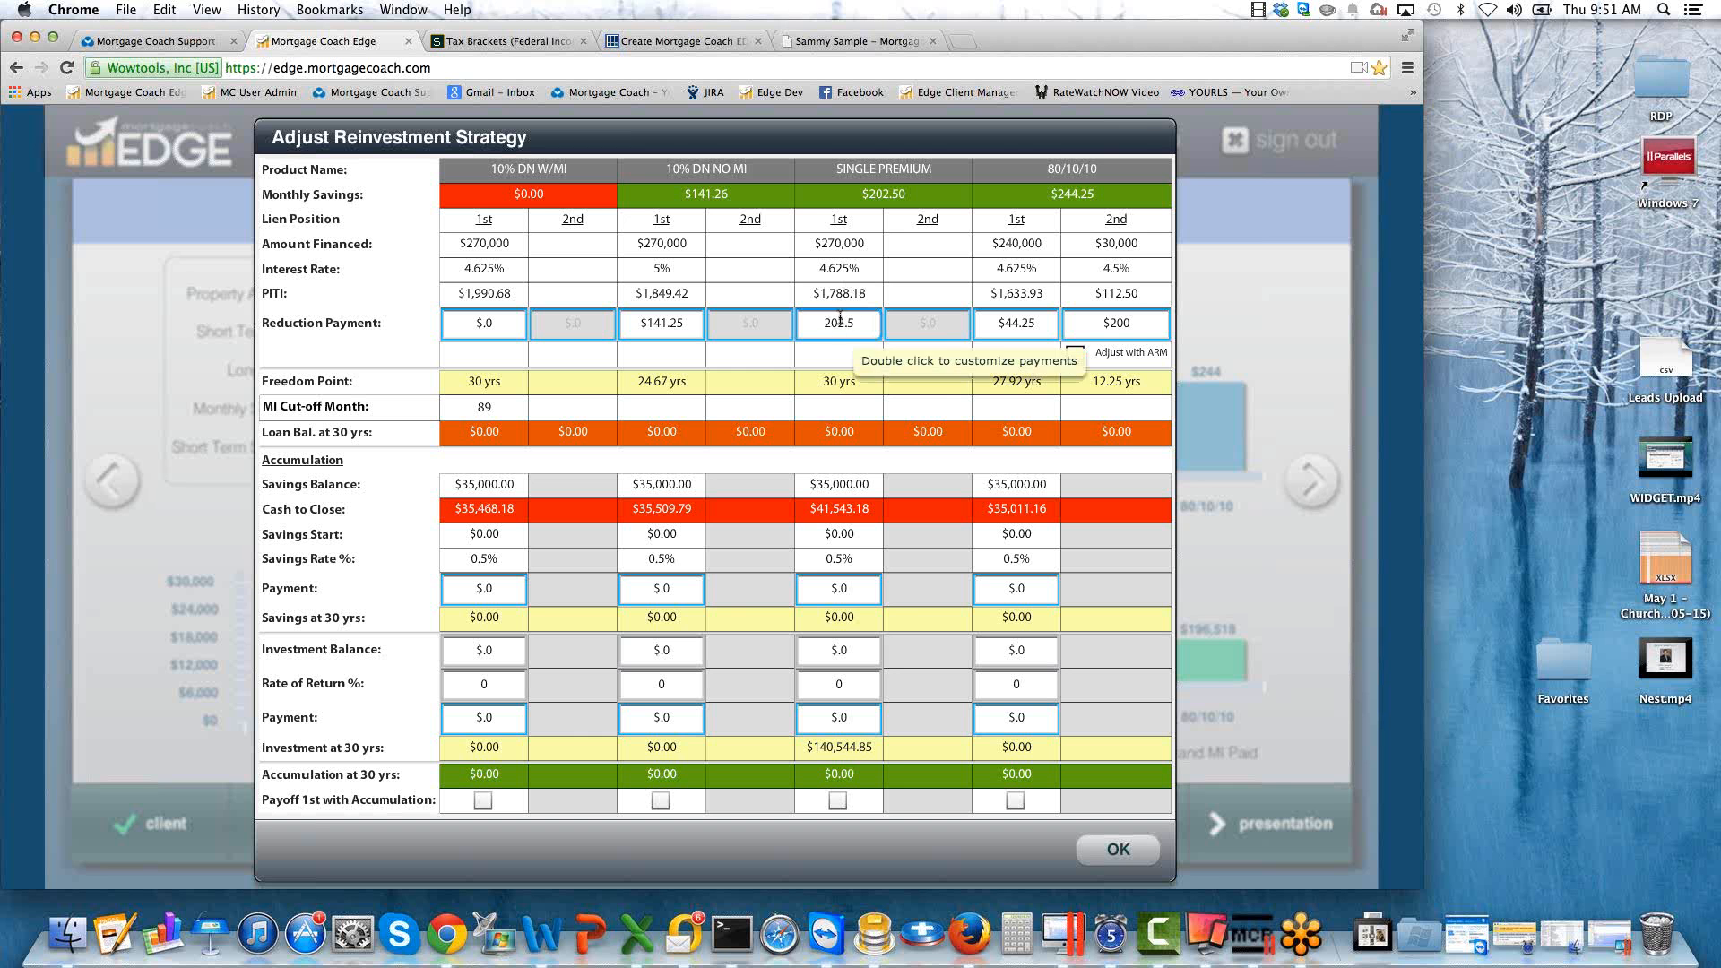
Apply the reinvestment strategy and refresh the Analysis Summary by moving on to the contact page and back.
key("Return")
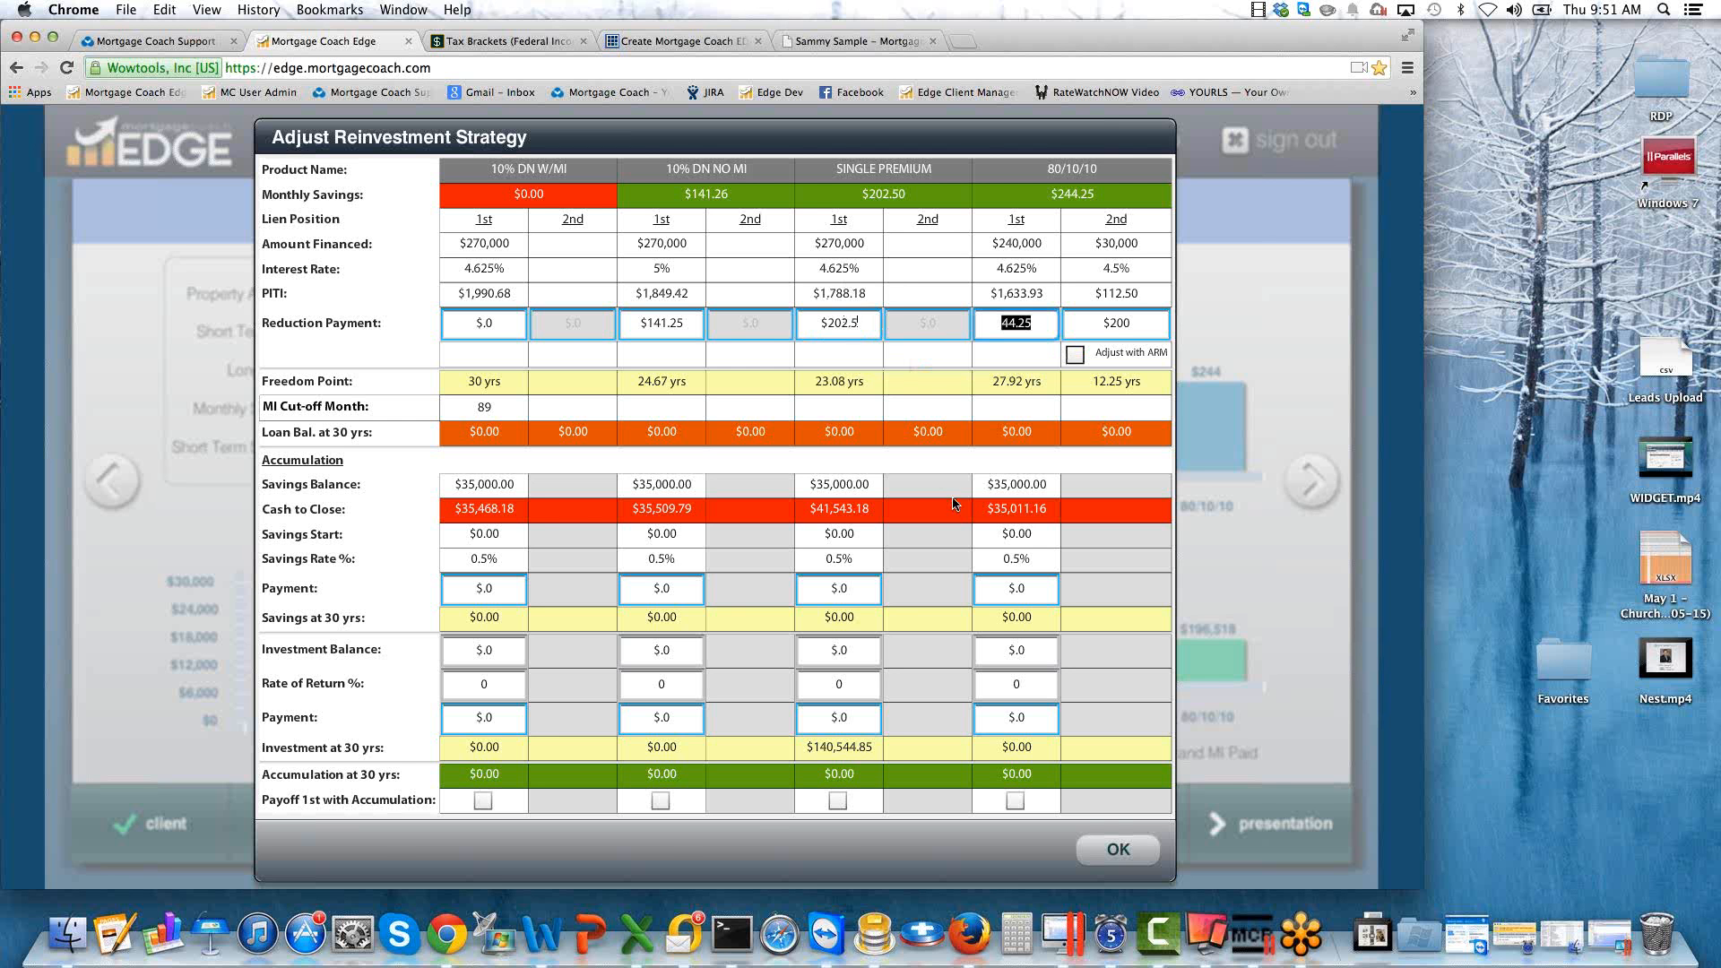
left_click(1118, 850)
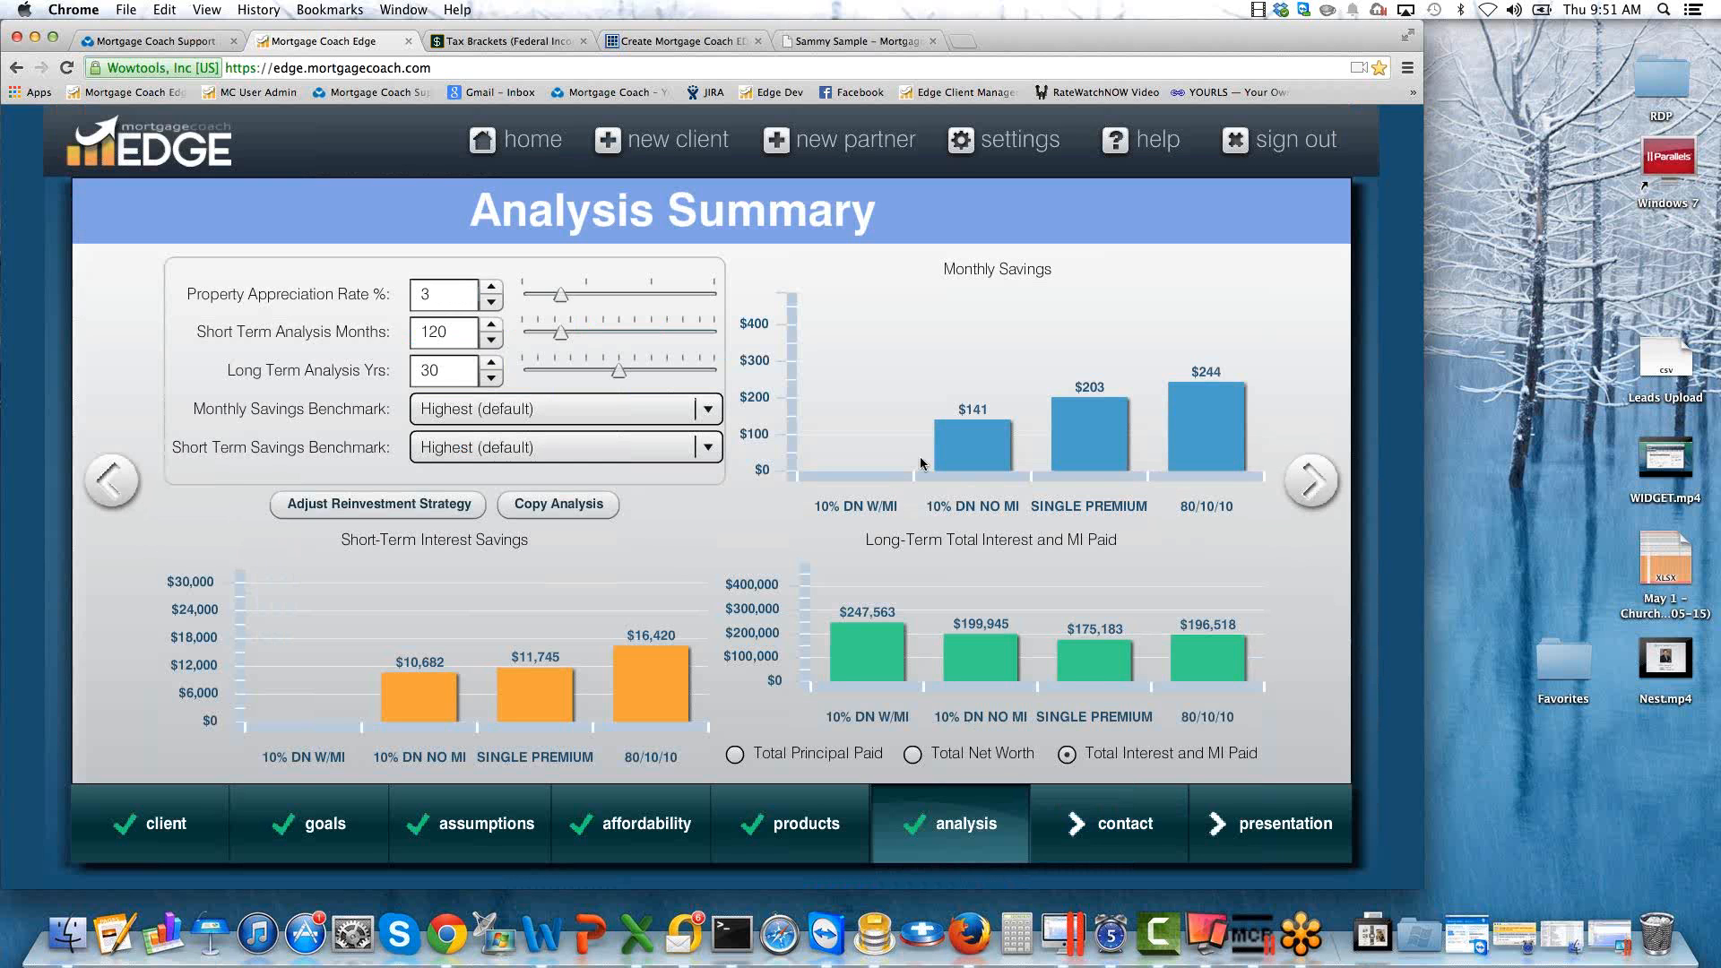
left_click(1309, 484)
left_click(111, 484)
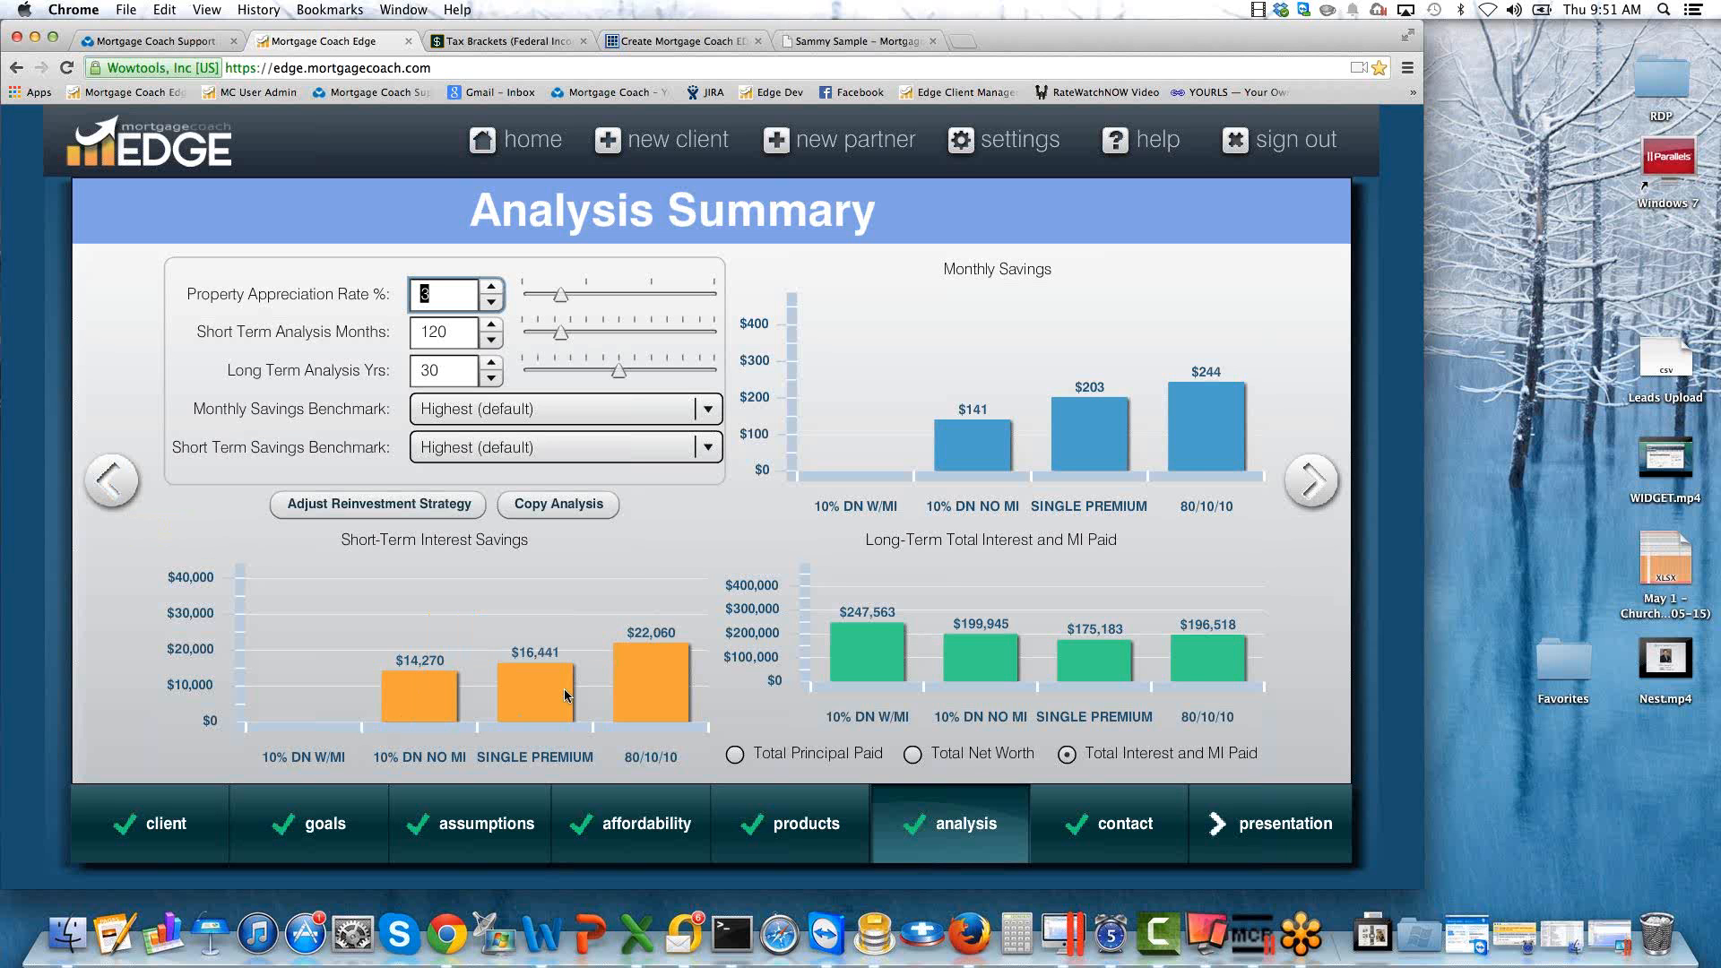
Examine the products' values in the short-term interest savings and long-term total interest and MI paid charts.
mouse_move(690, 681)
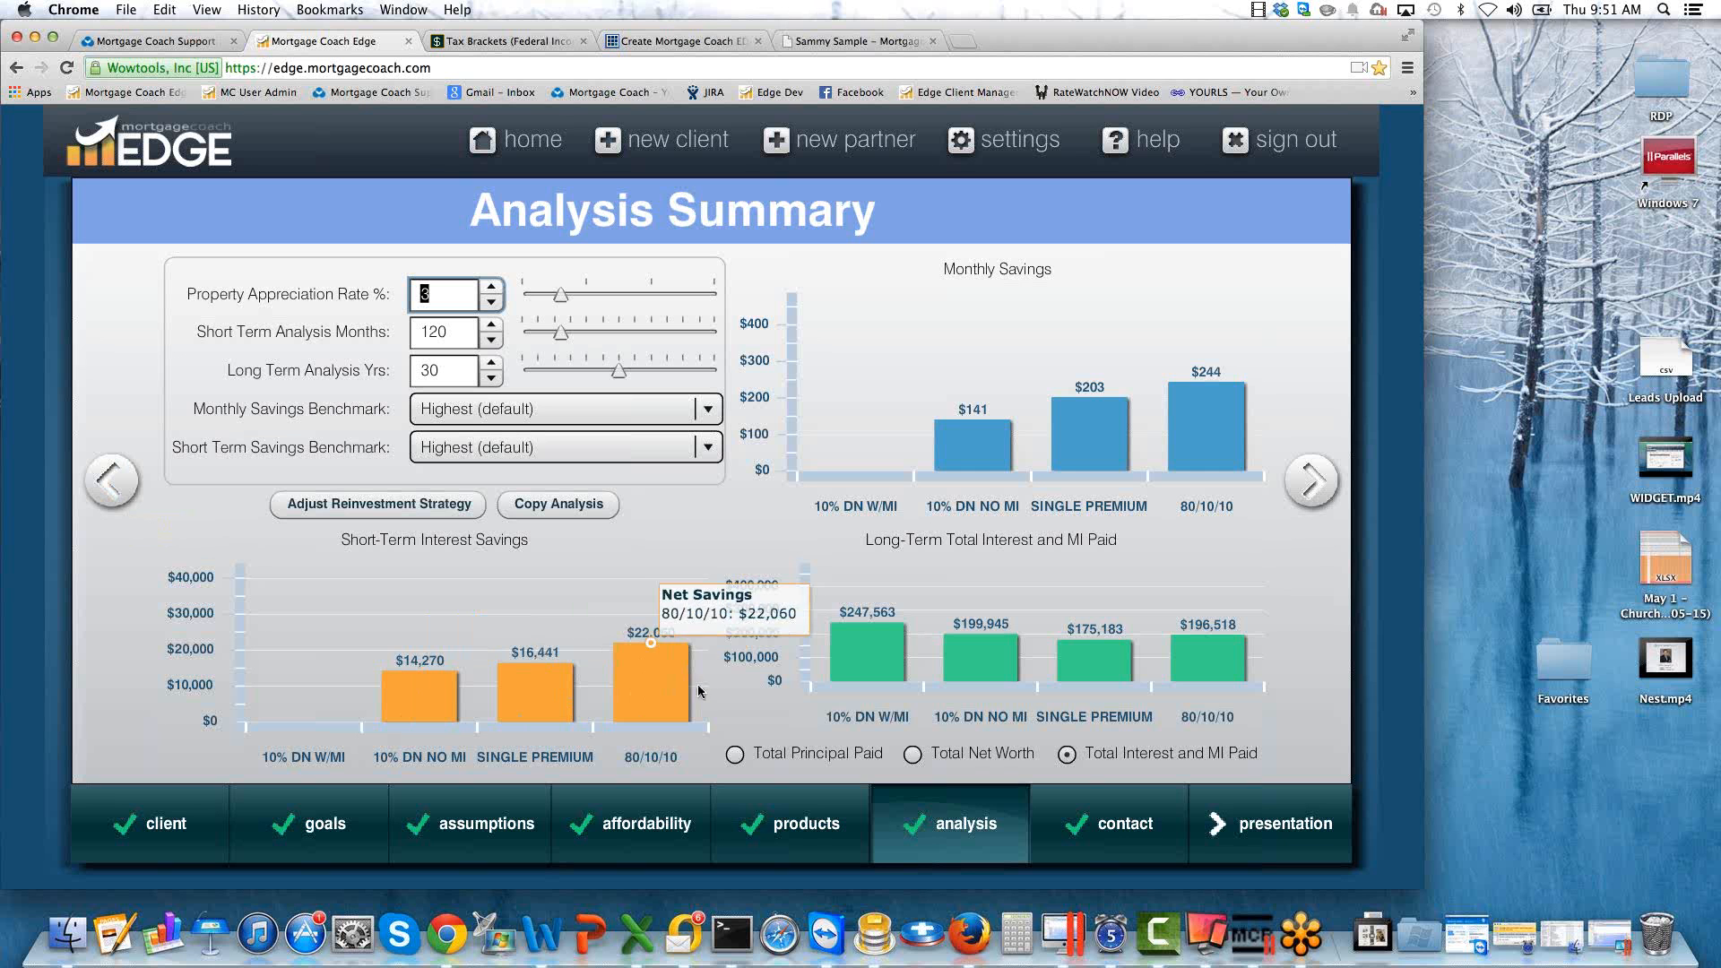
mouse_move(867, 663)
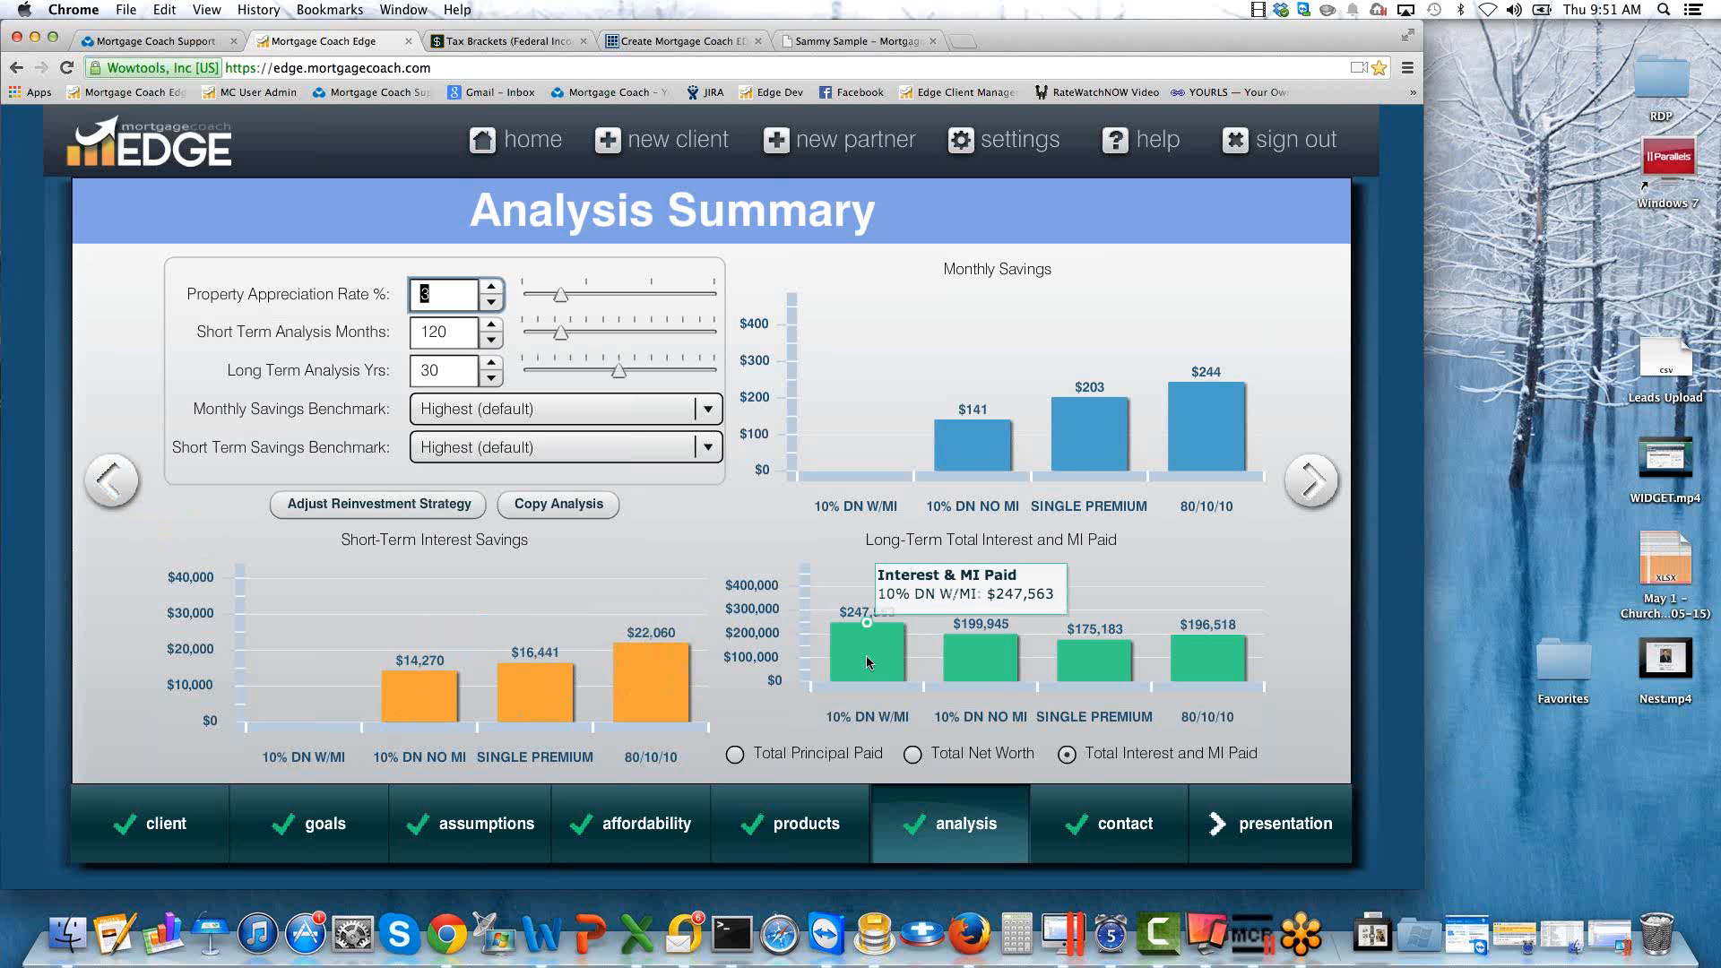
mouse_move(1224, 656)
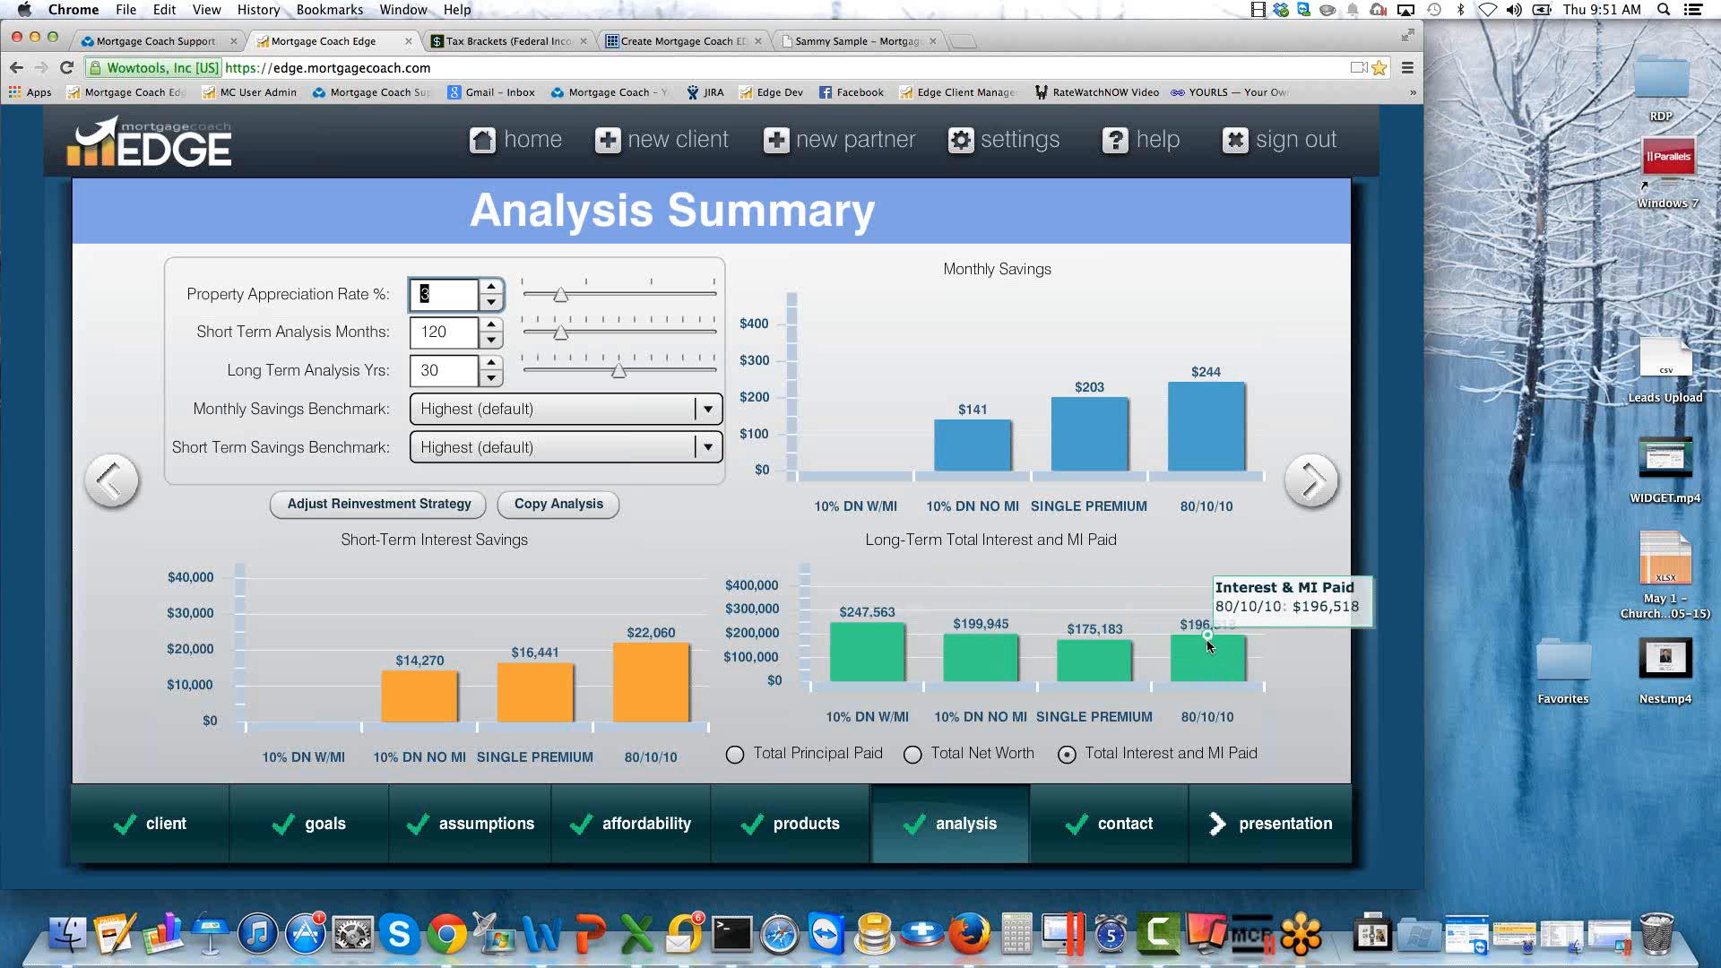
mouse_move(867, 630)
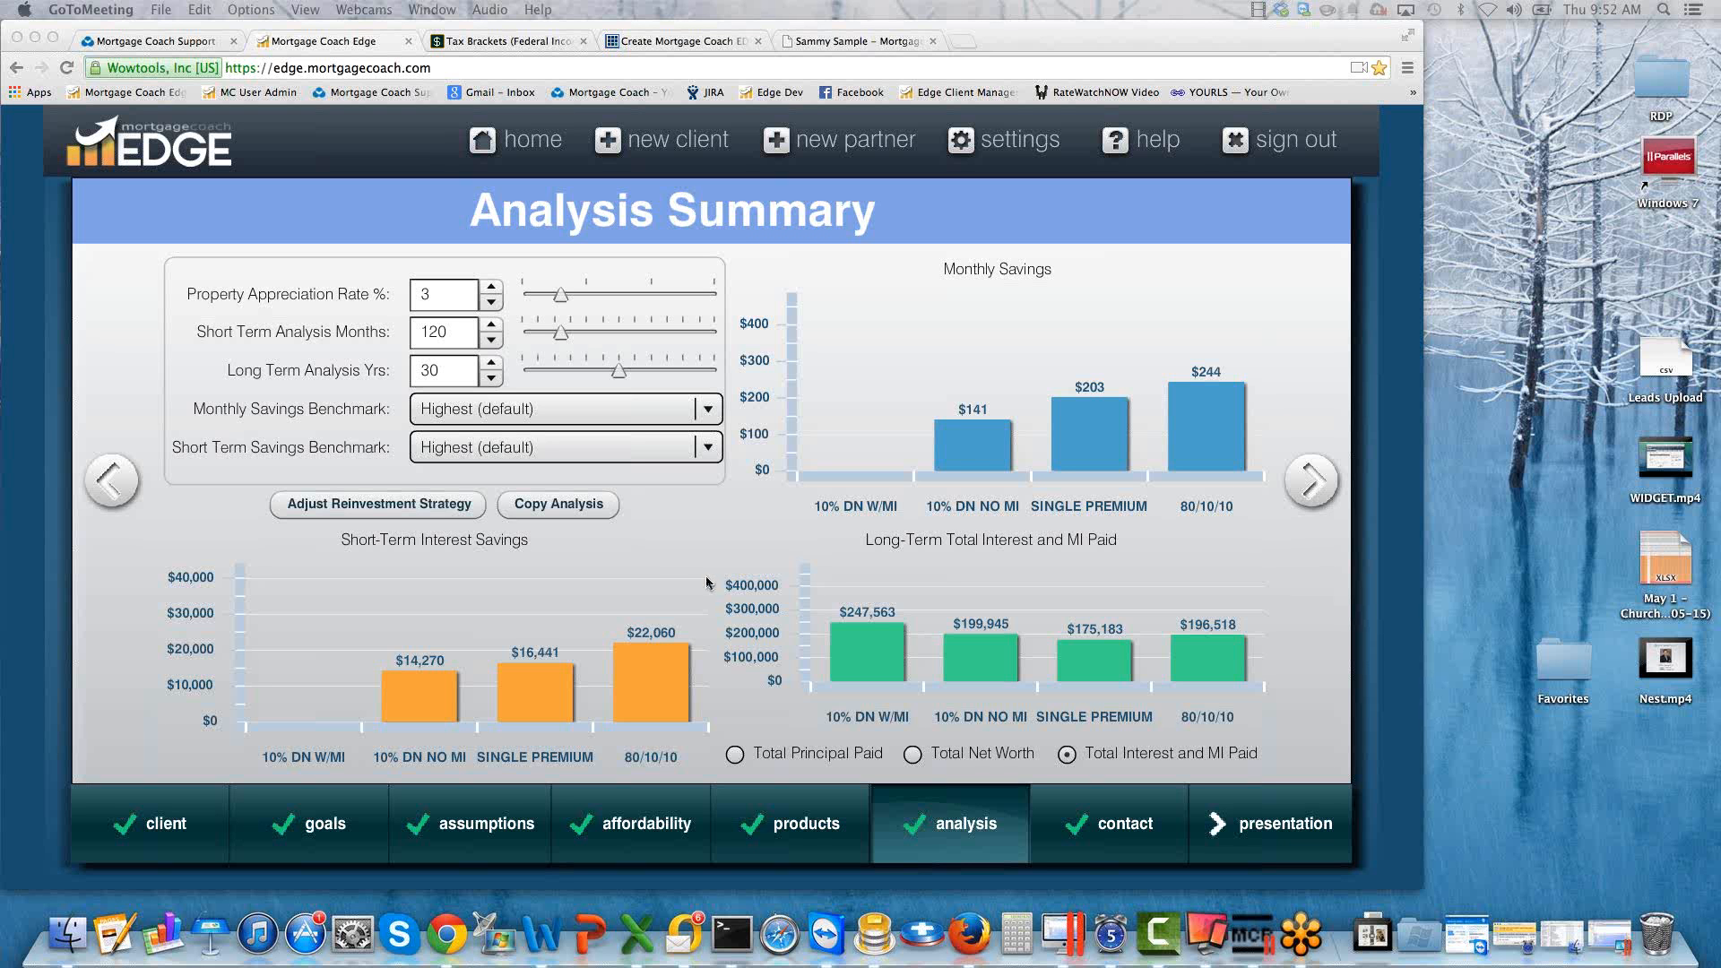
Reopen the reinvestment strategy and view the 10% DN W/MI first-lien reduction payment schedule without changing it.
left_click(420, 507)
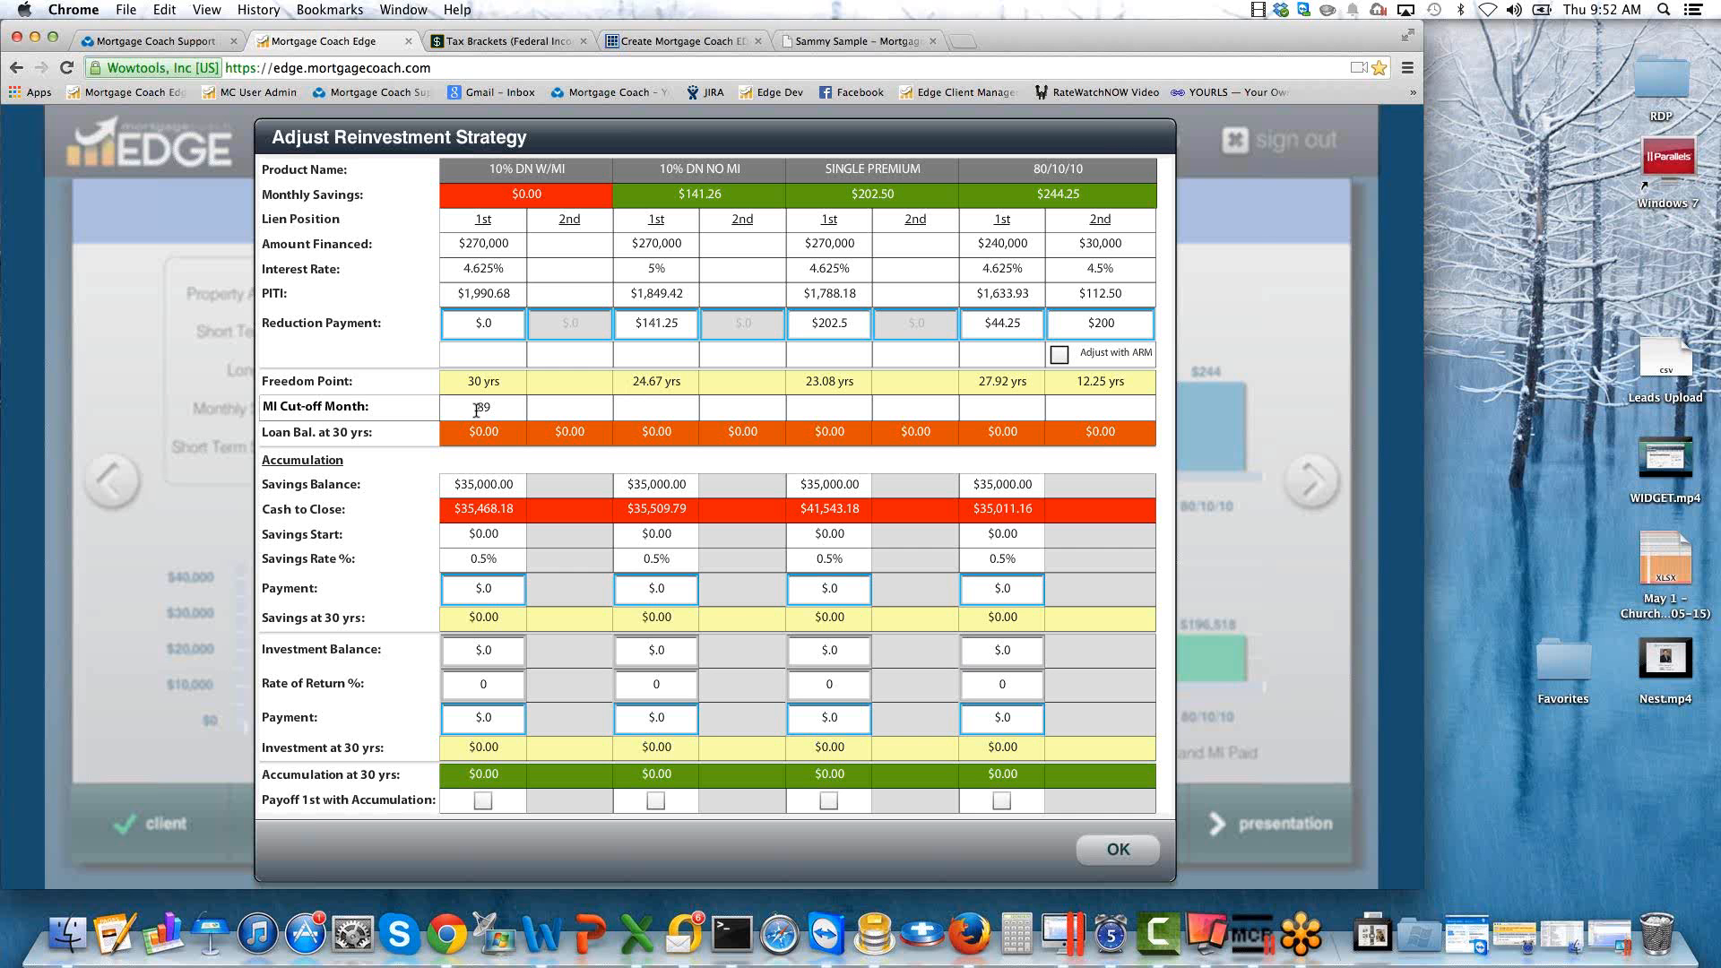
left_click(497, 321)
left_click(497, 323)
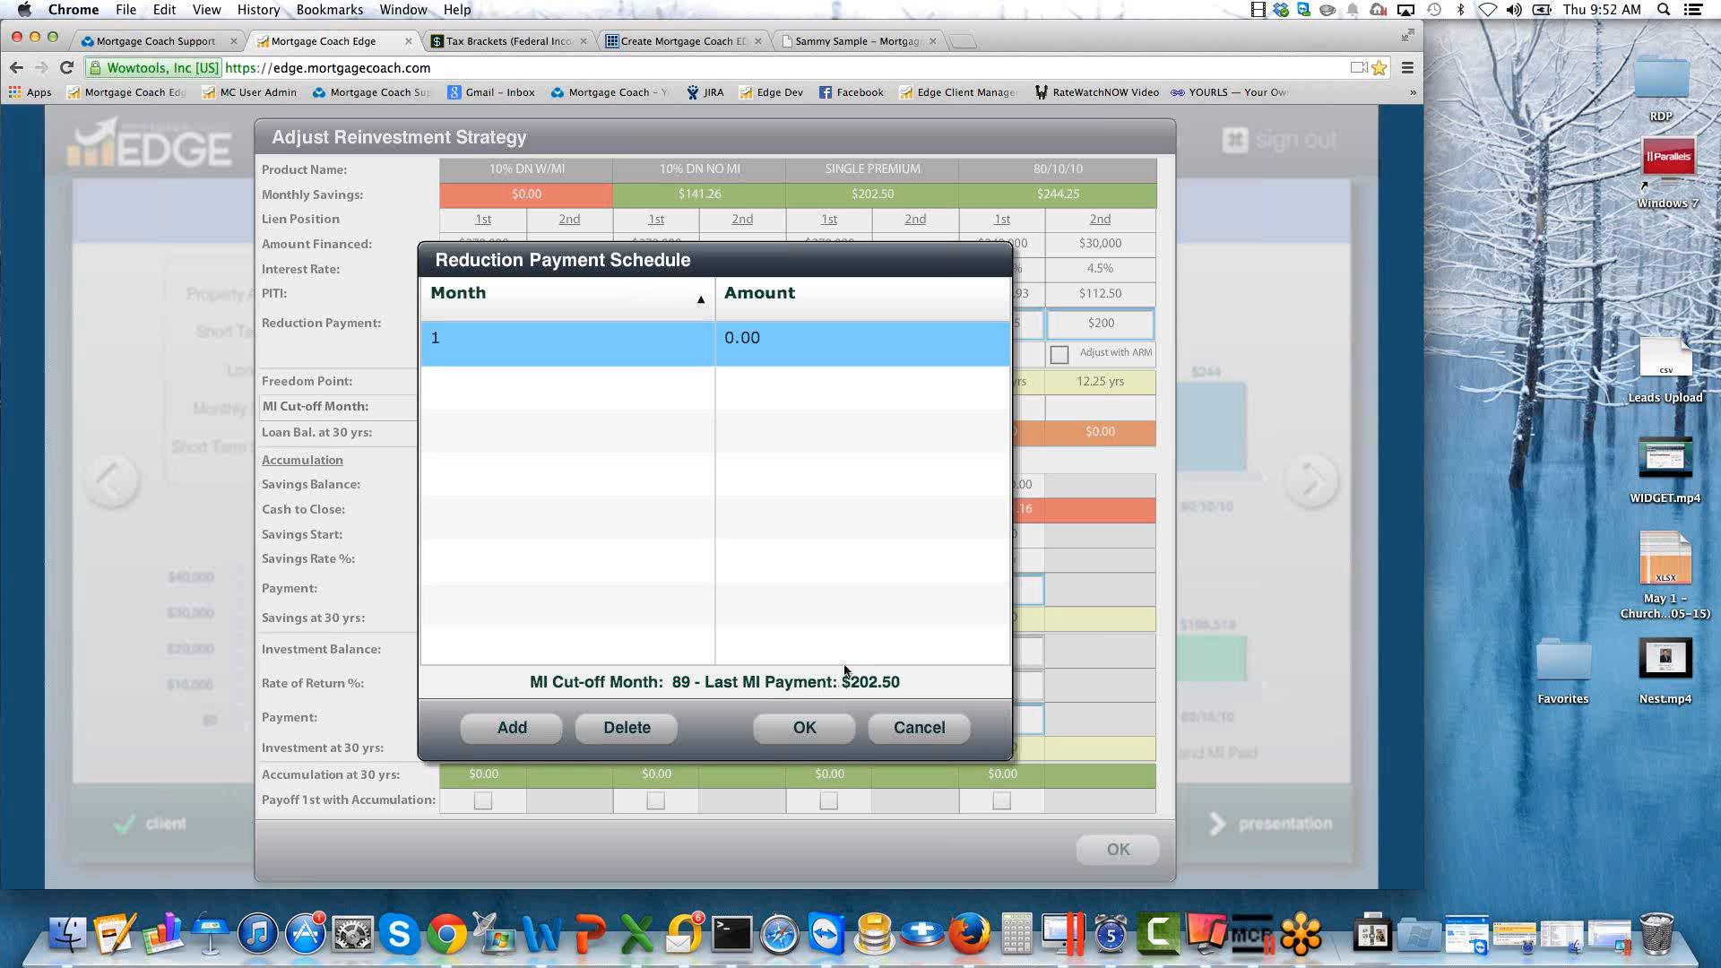
left_click(915, 729)
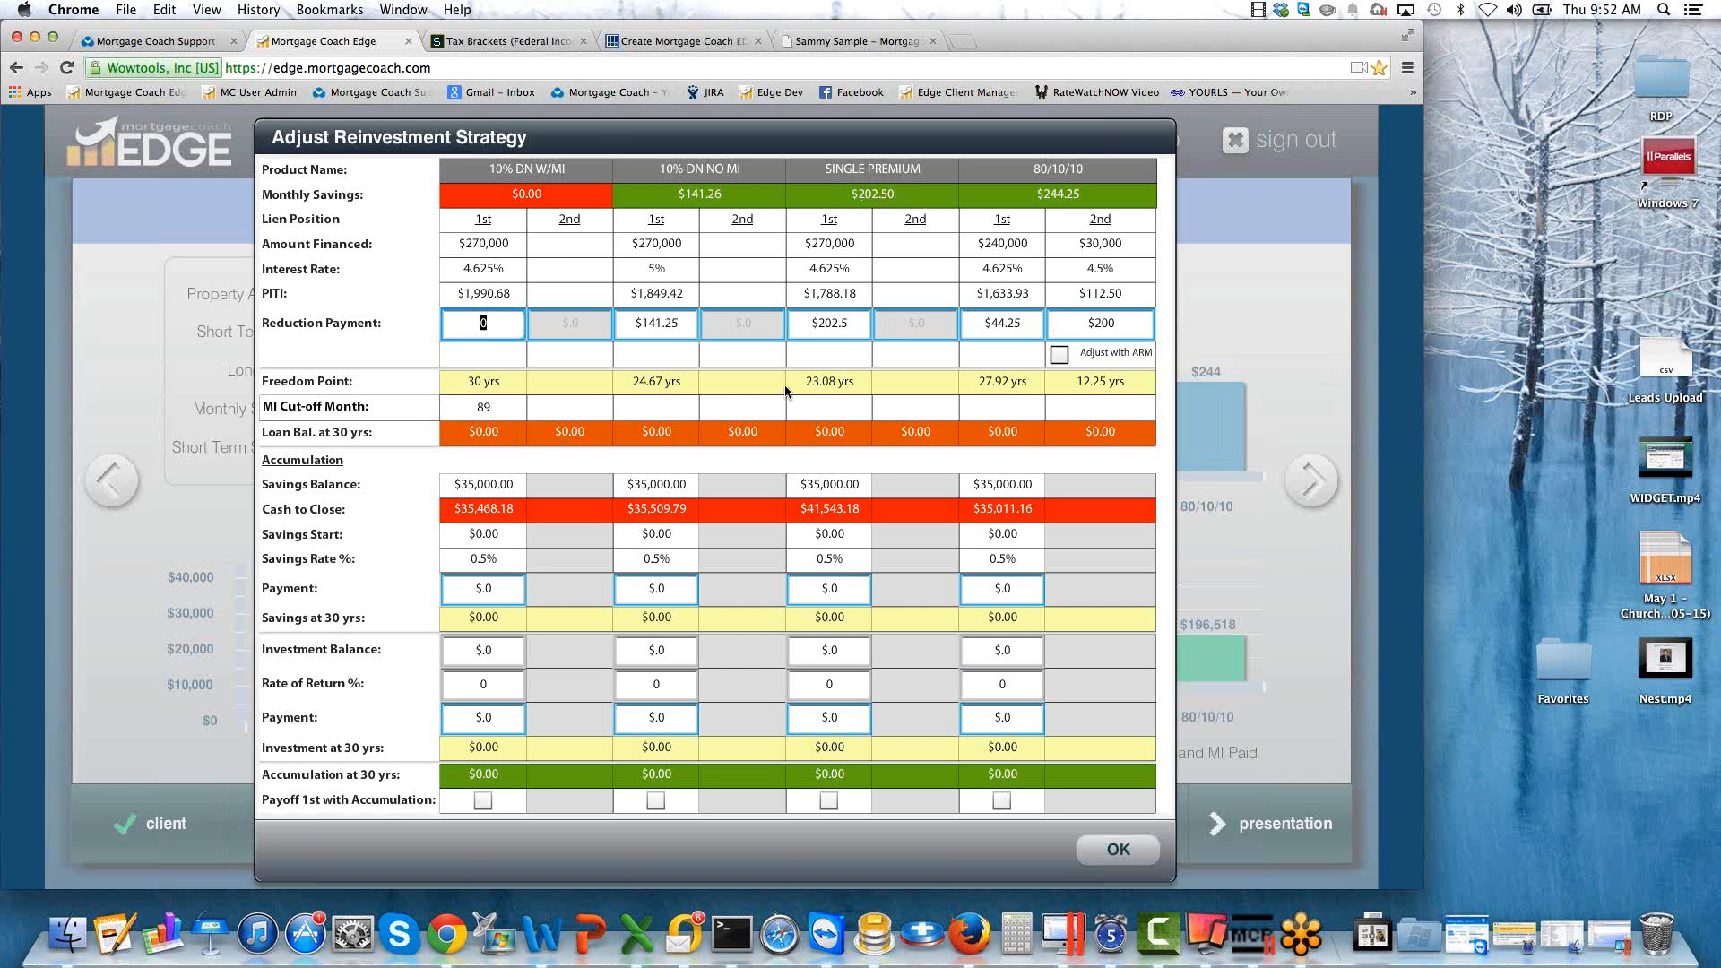
Customize the SINGLE PREMIUM first-lien reduction payment schedule with a month 90 entry of 0.00.
double_click(838, 326)
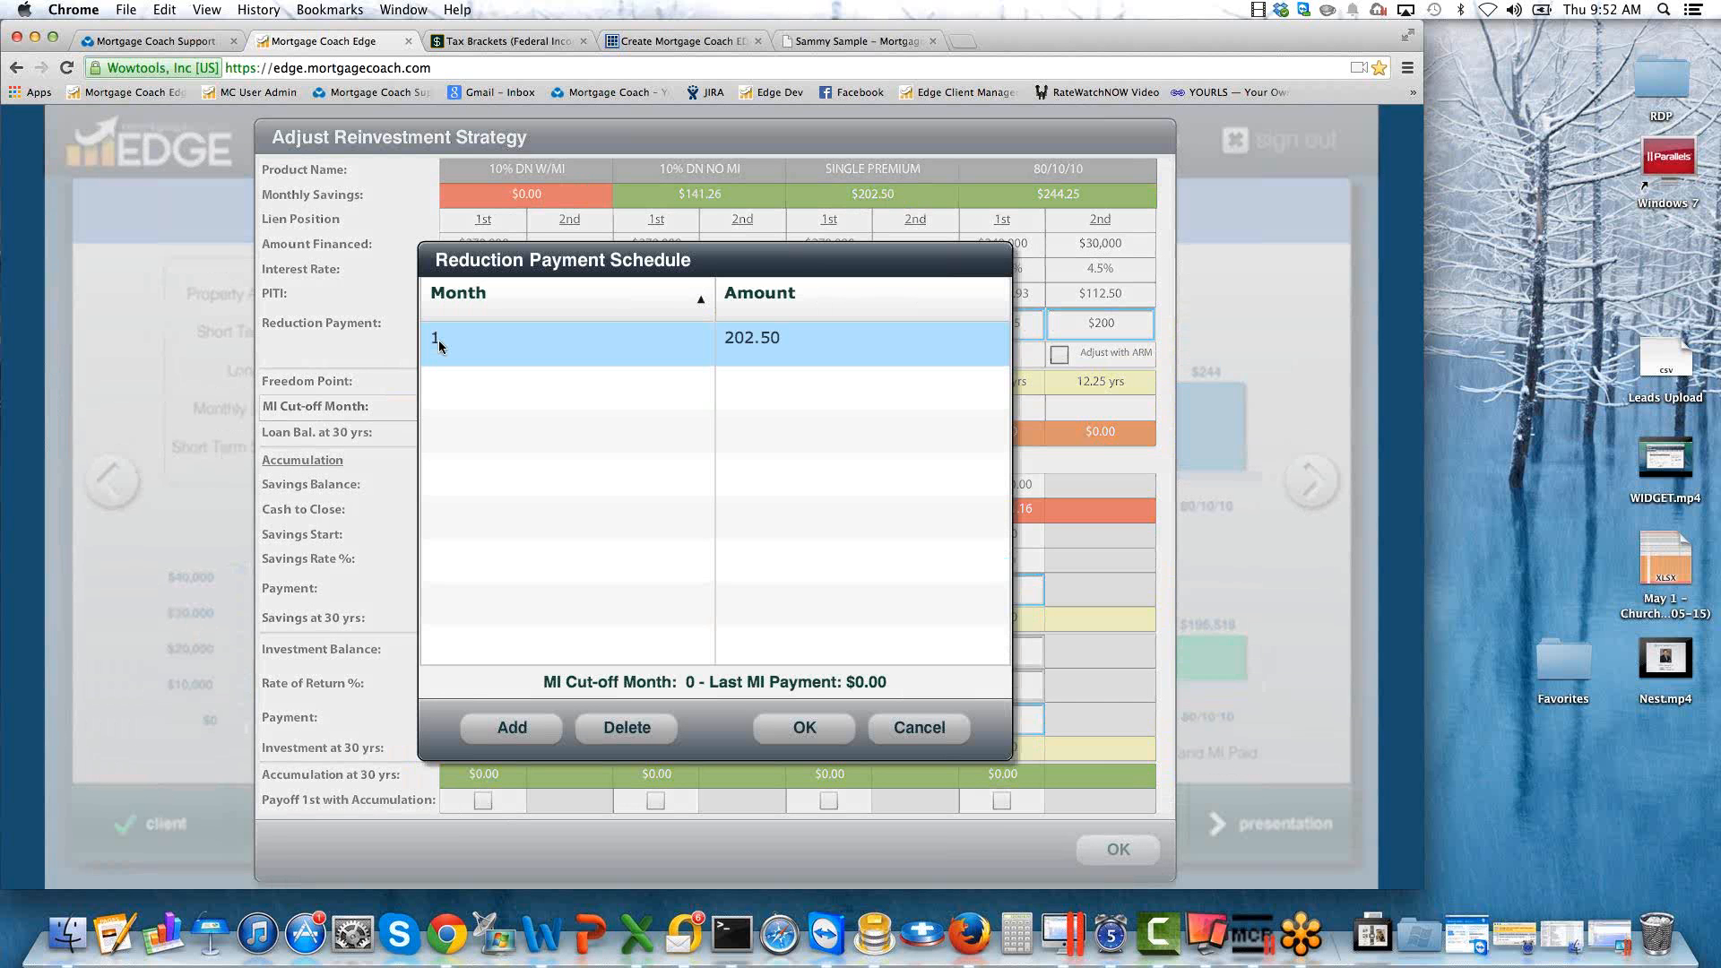
left_click(512, 730)
left_click(445, 385)
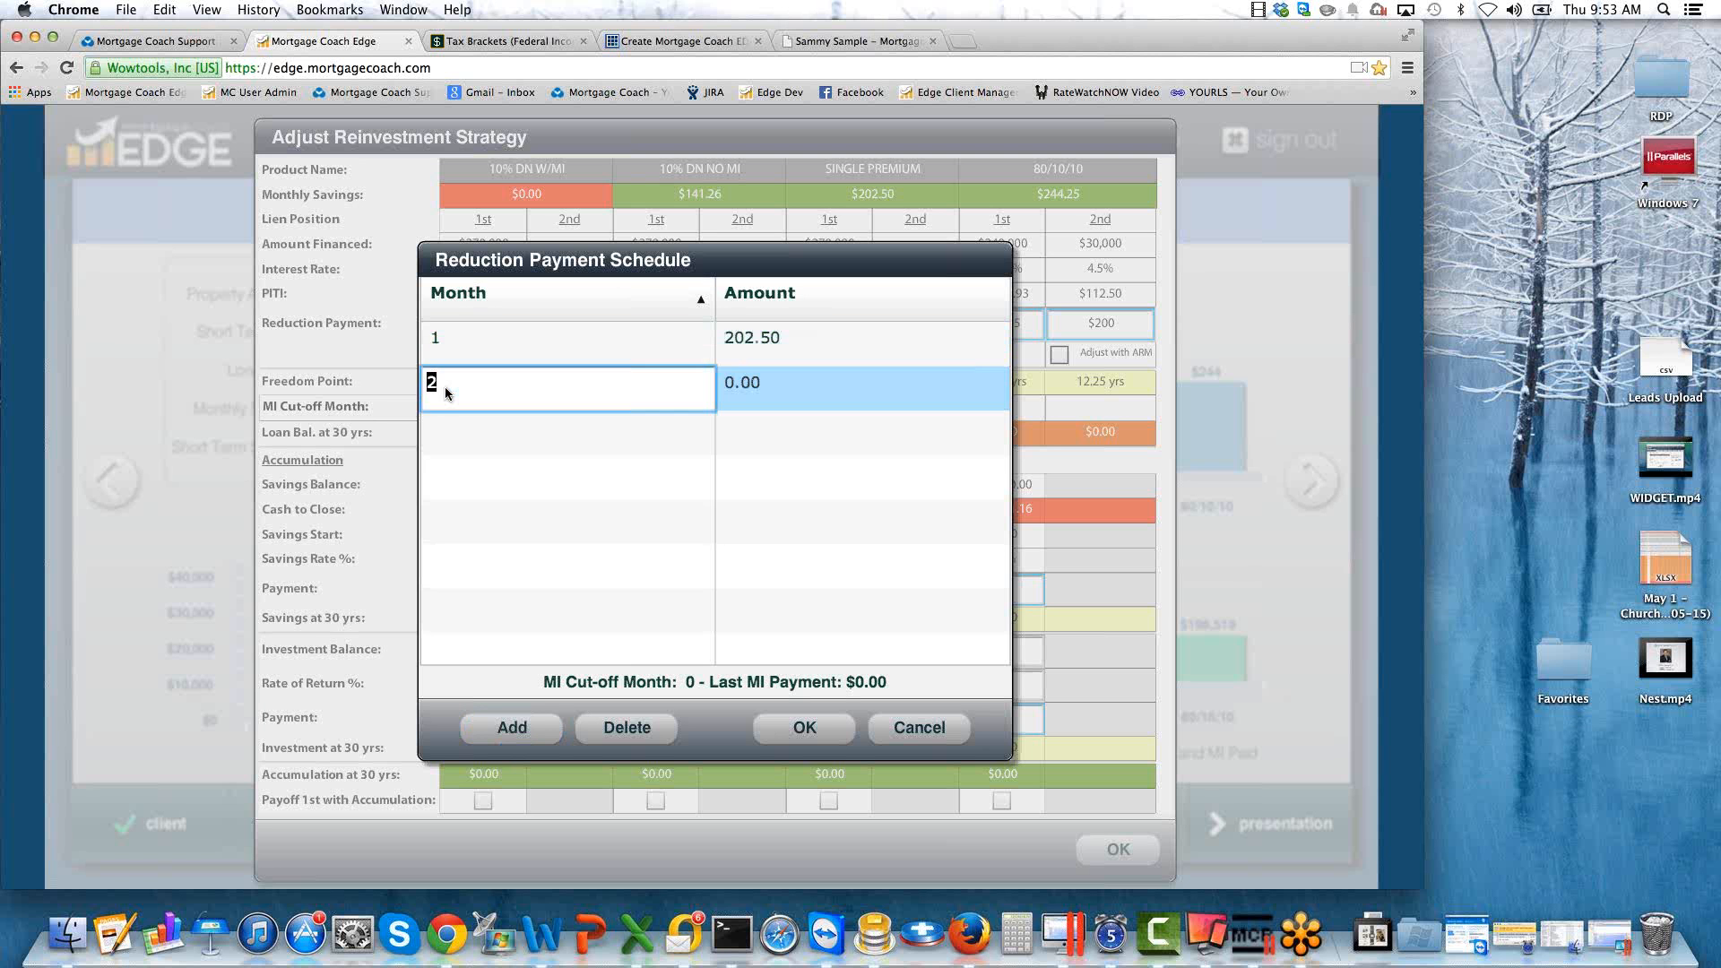
type("90")
key("Tab")
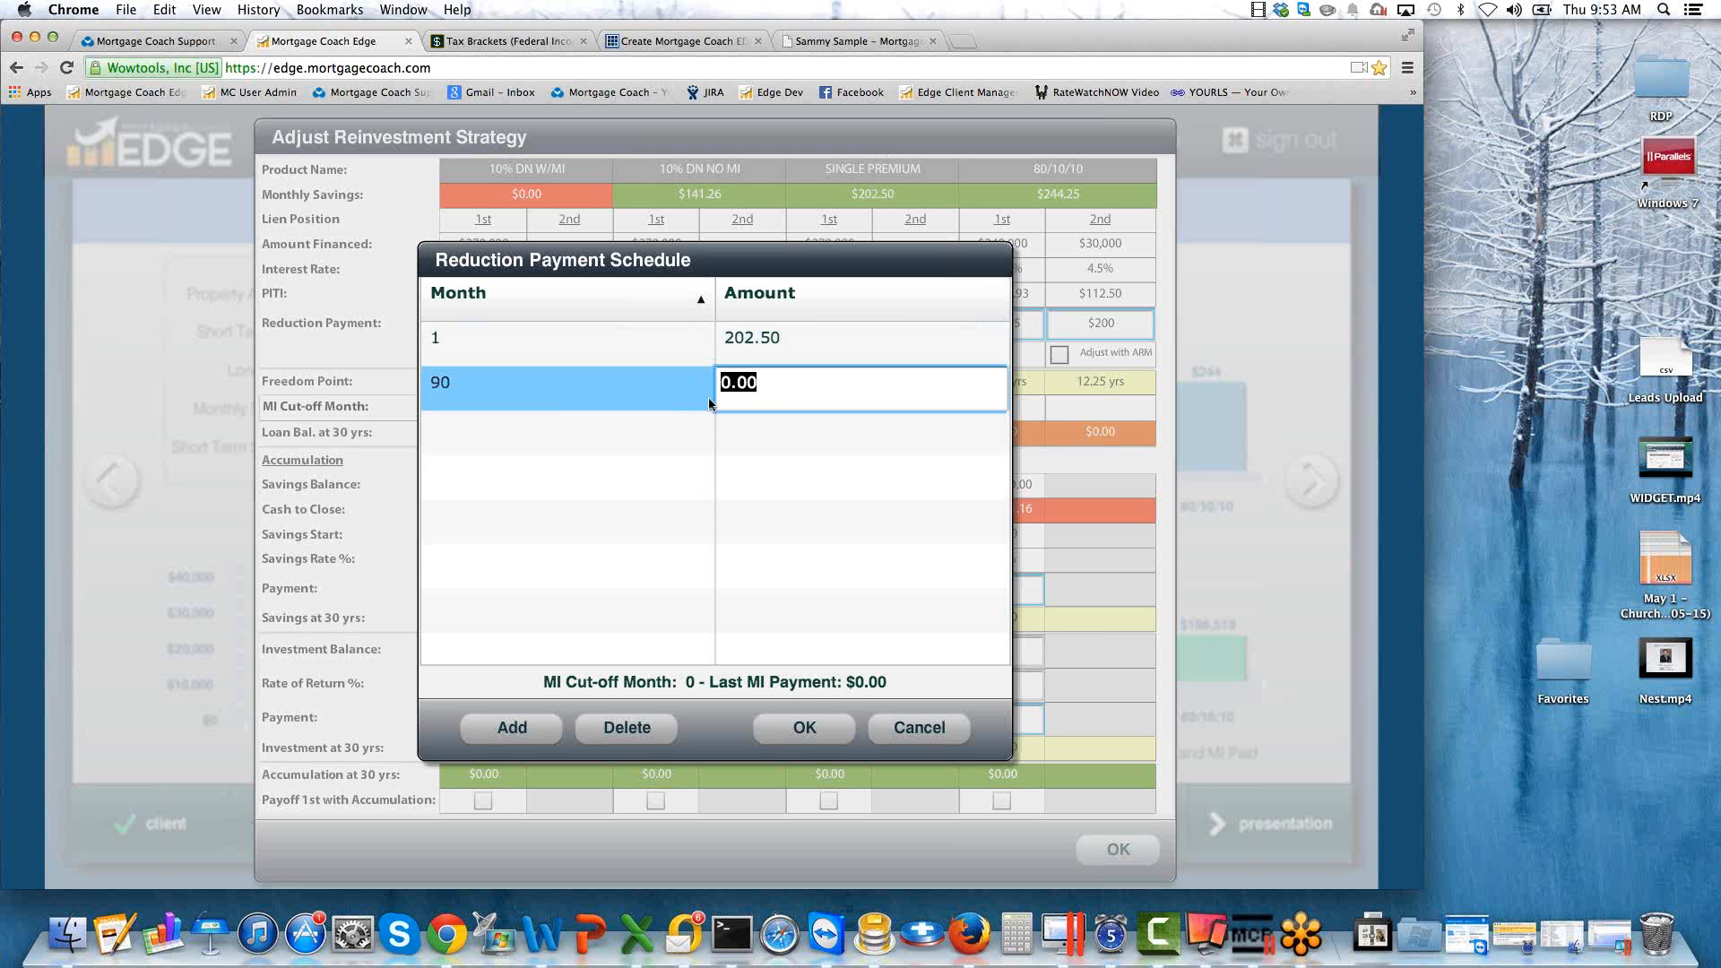
left_click(801, 728)
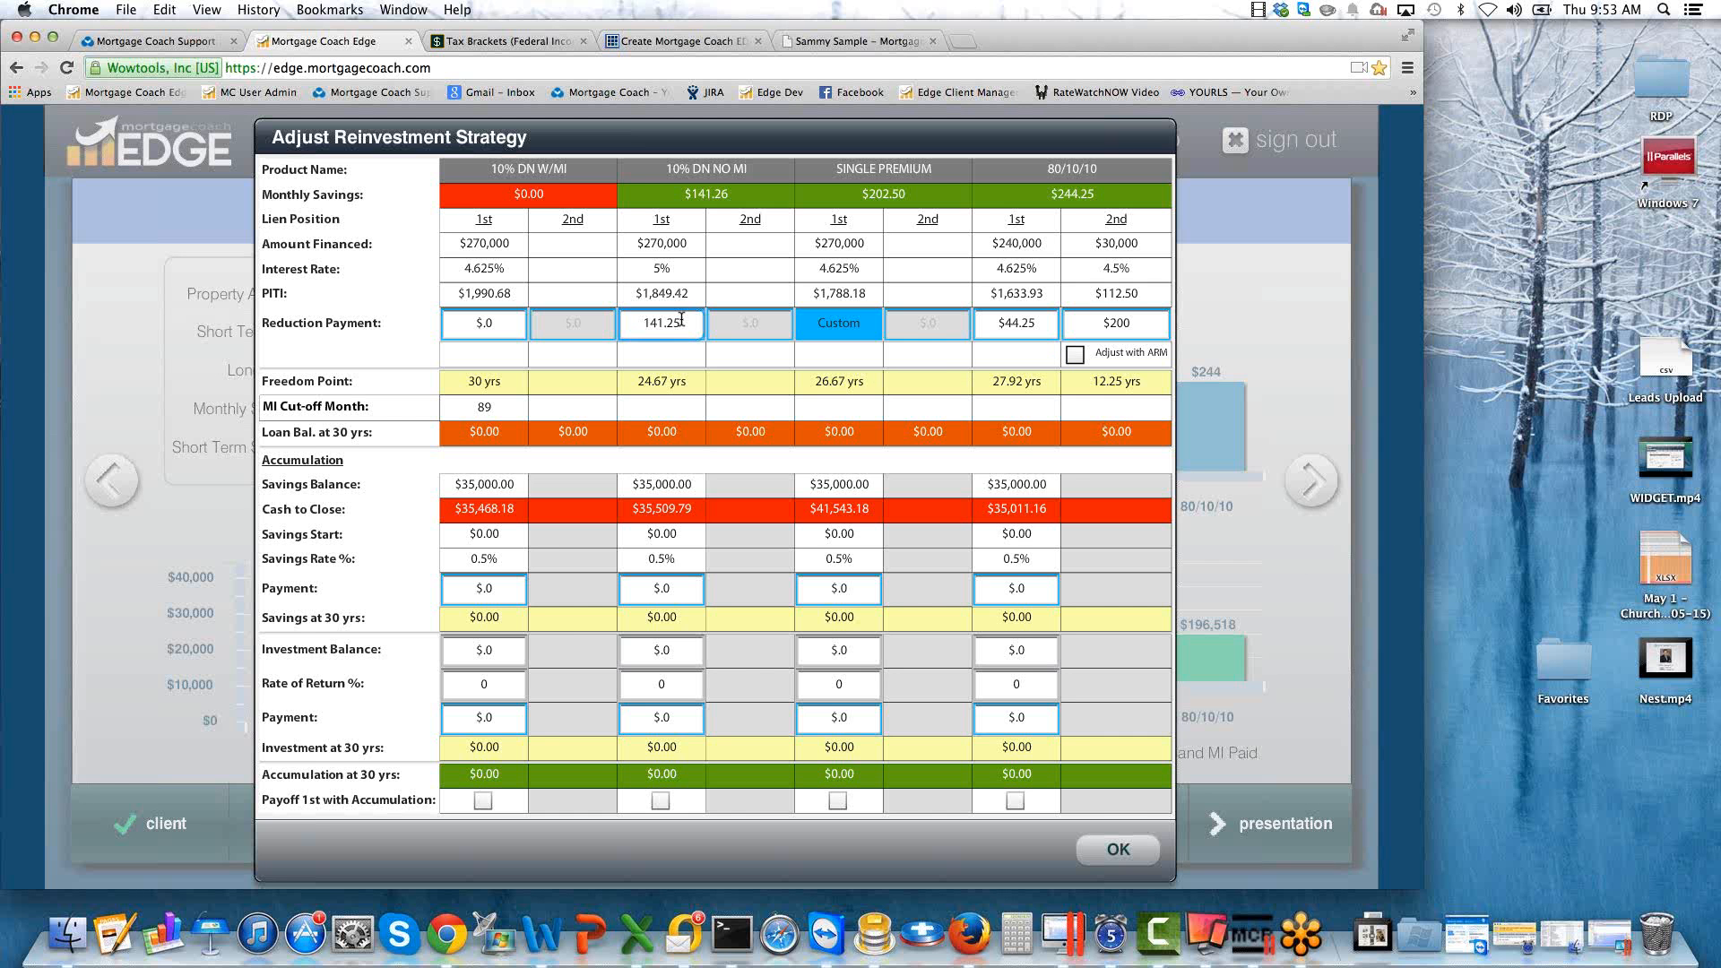
Customize the 10% DN NO MI first-lien reduction payment schedule with a month 90 entry of 0.00.
double_click(681, 319)
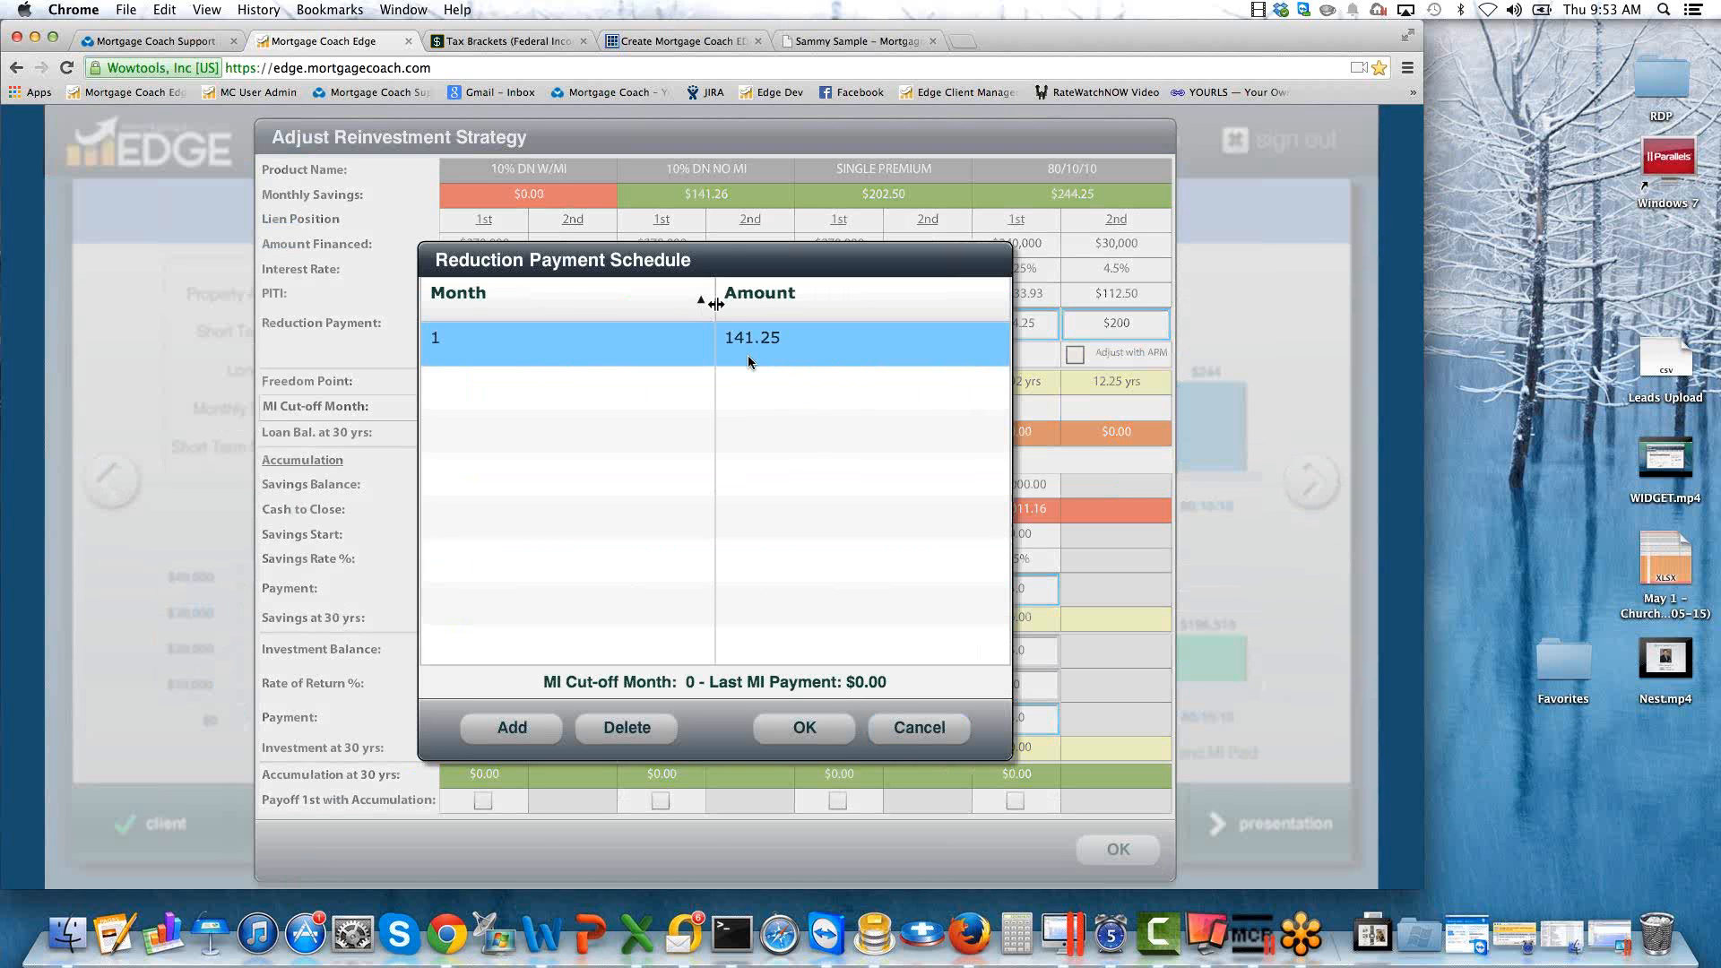
left_click_drag(985, 247, 1280, 234)
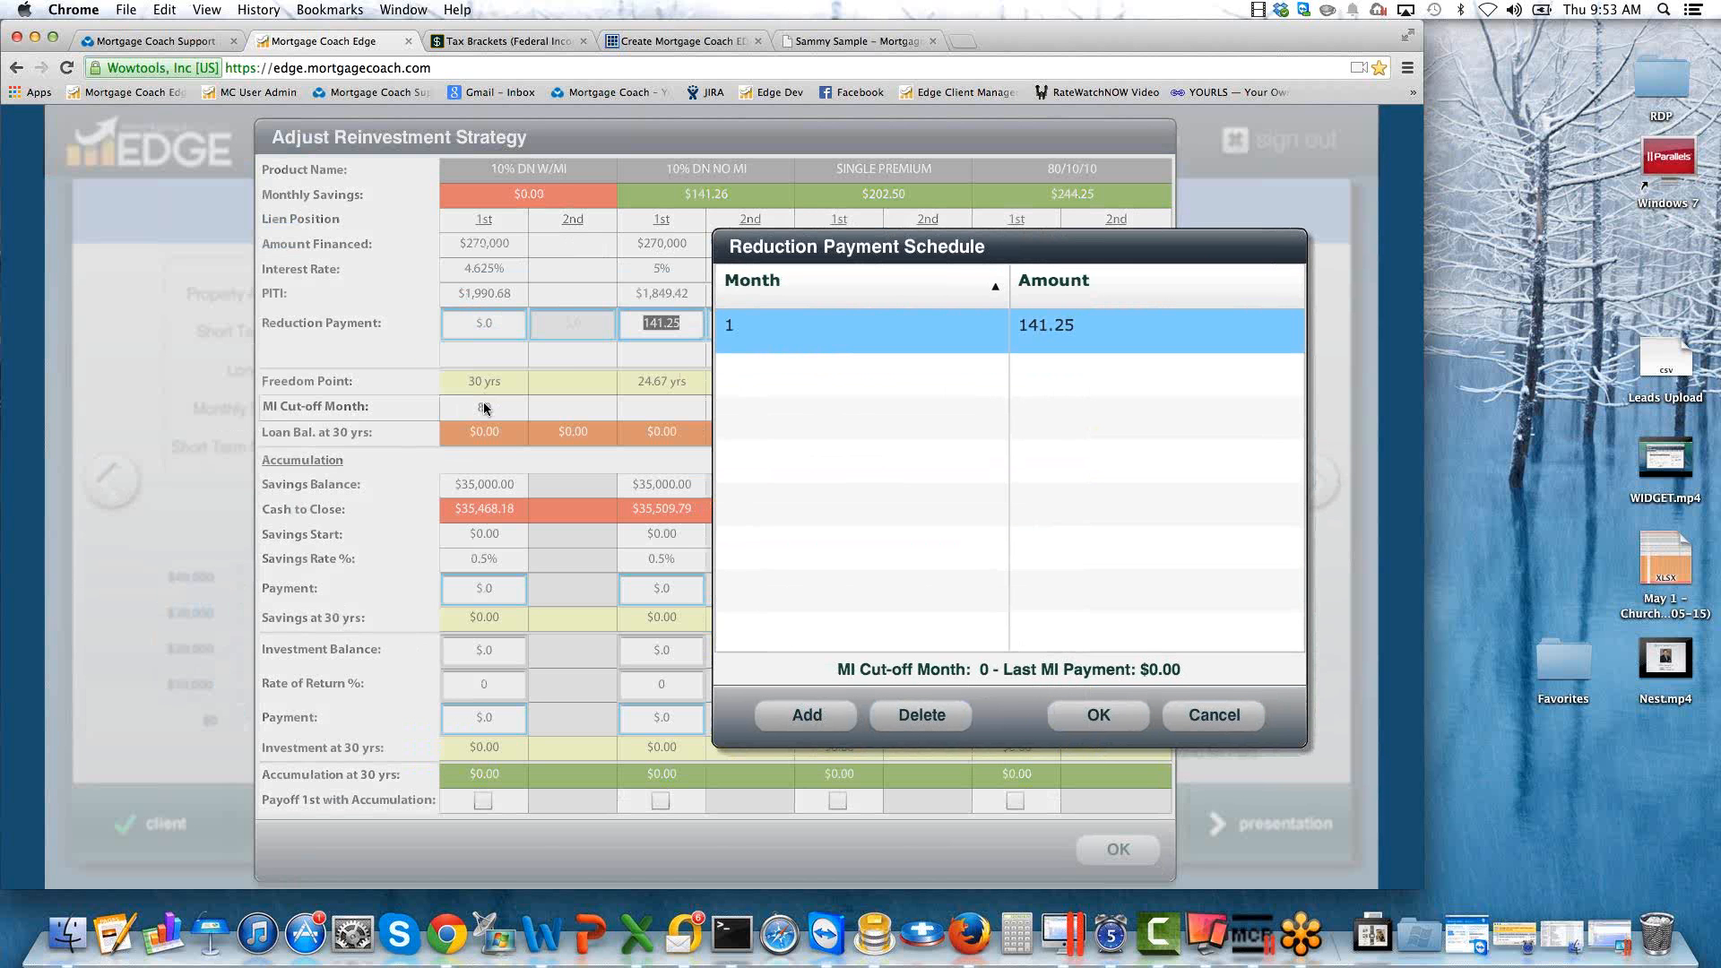
left_click(775, 385)
left_click(803, 717)
left_click(755, 369)
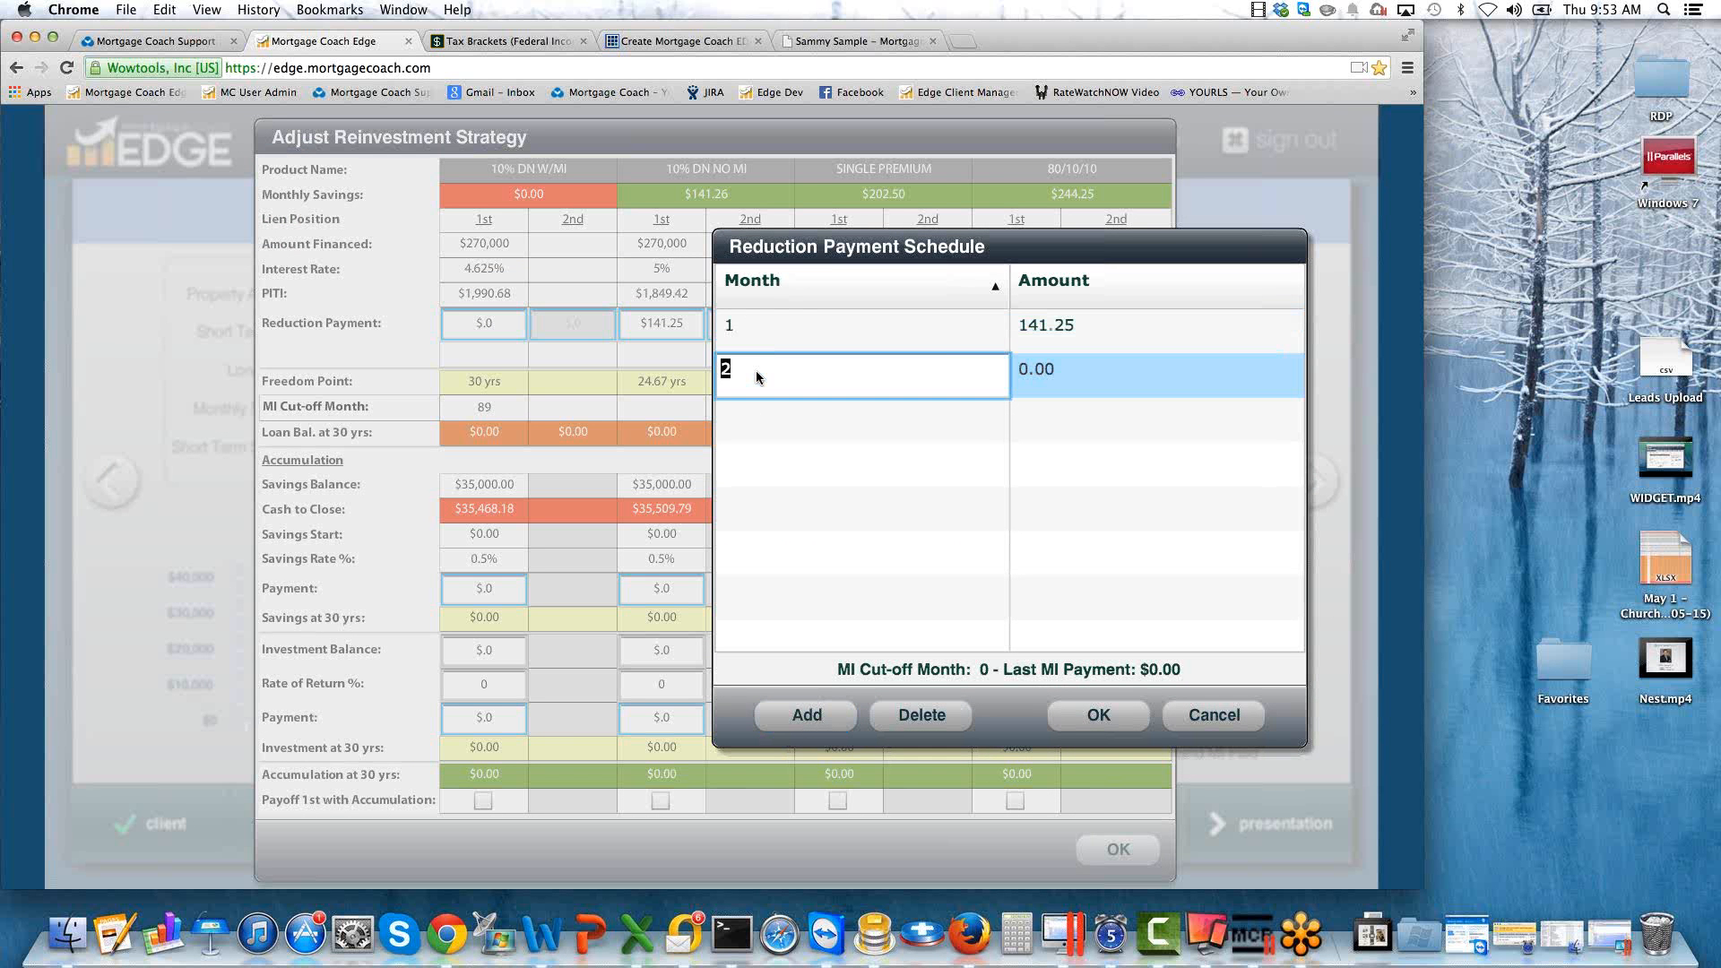
type("90")
key("Tab")
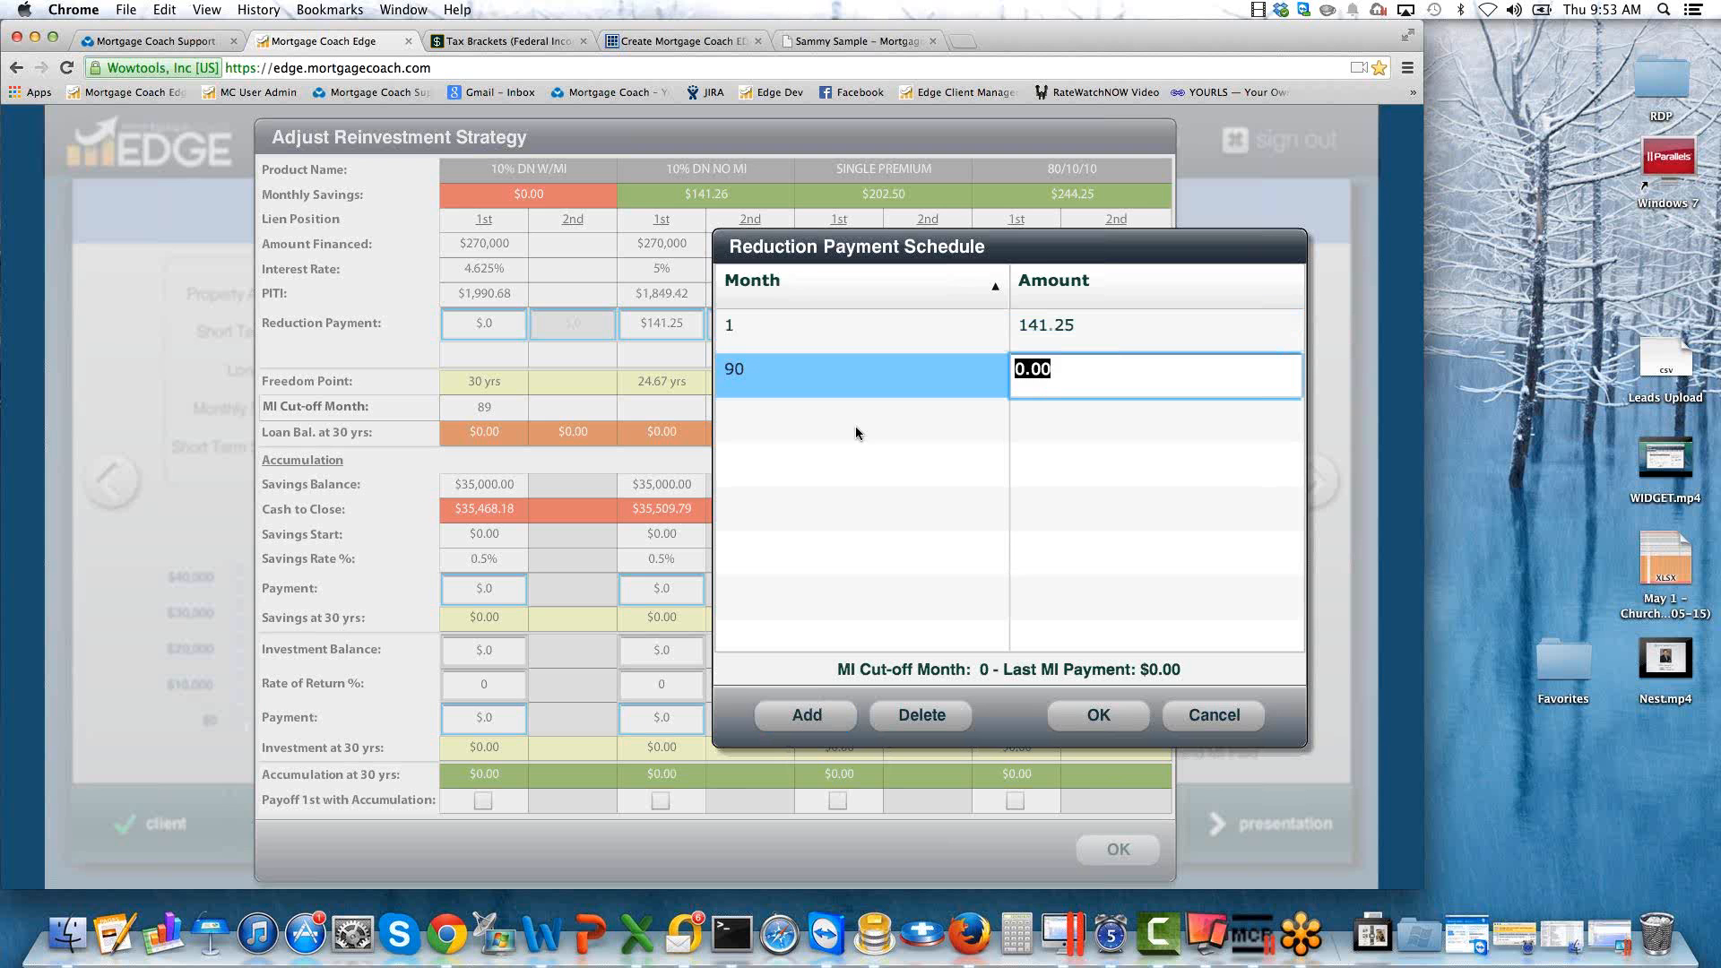
left_click(1092, 704)
Customize the 80/10/10 second-lien reduction payment schedule with a month 90 entry of 0.00.
left_click(1131, 322)
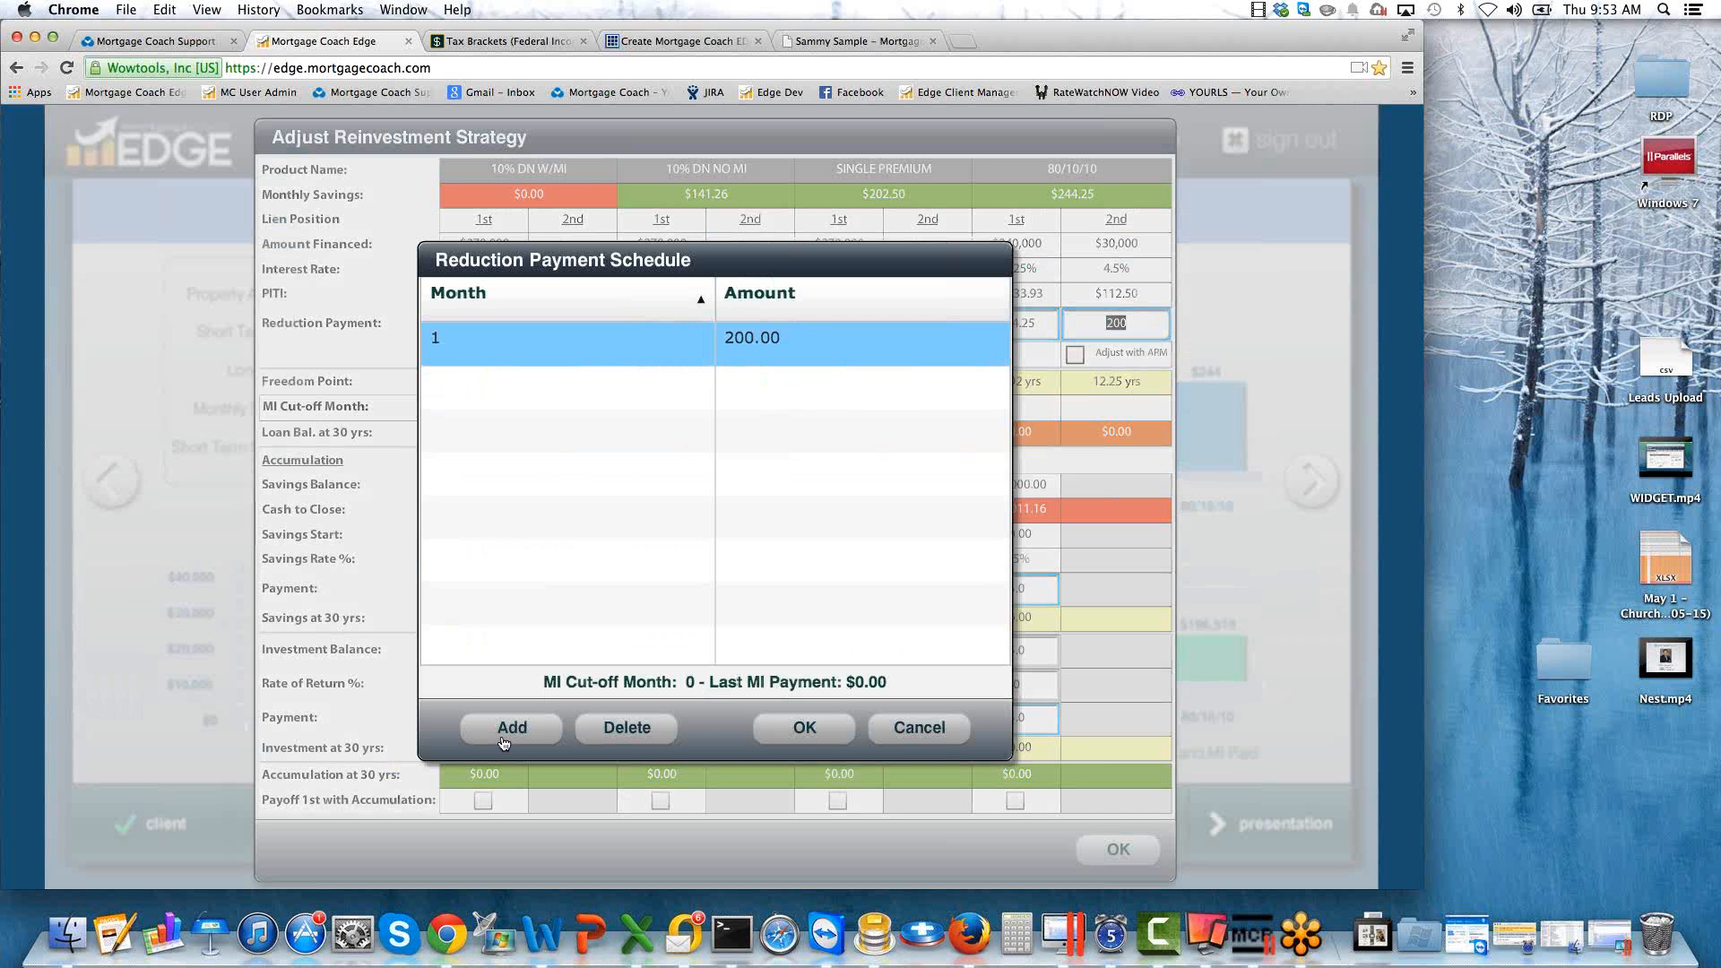
left_click(504, 728)
left_click(752, 379)
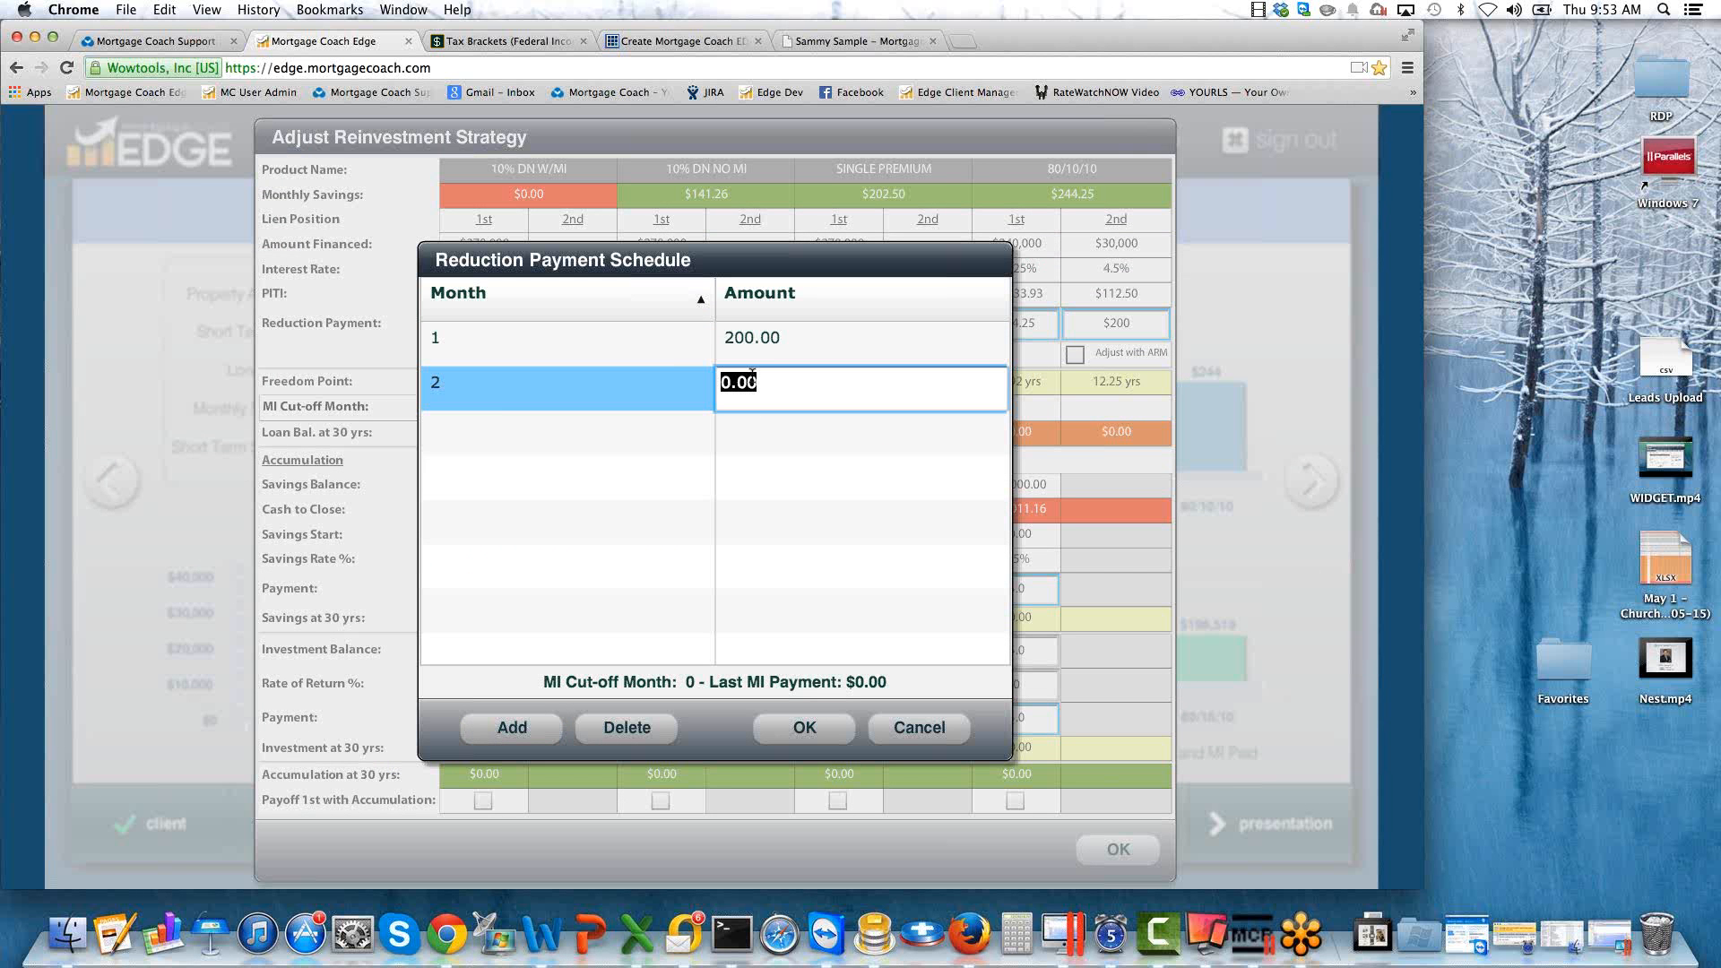
left_click(499, 397)
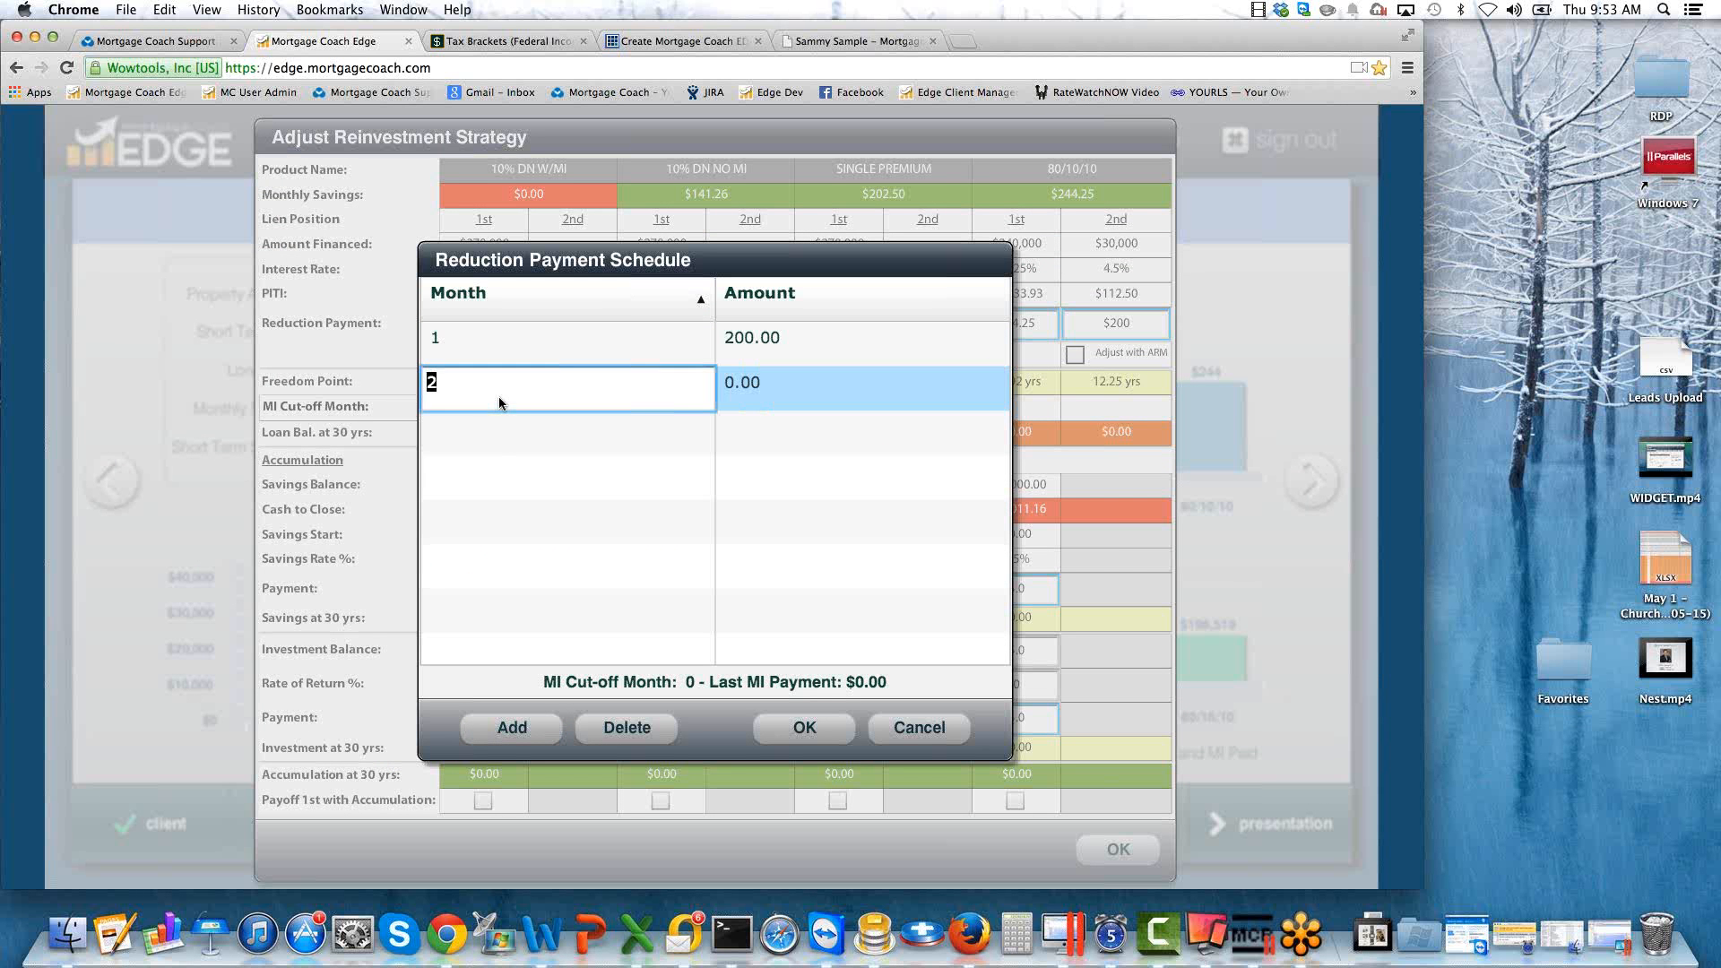
type("90")
key("Tab")
left_click(811, 729)
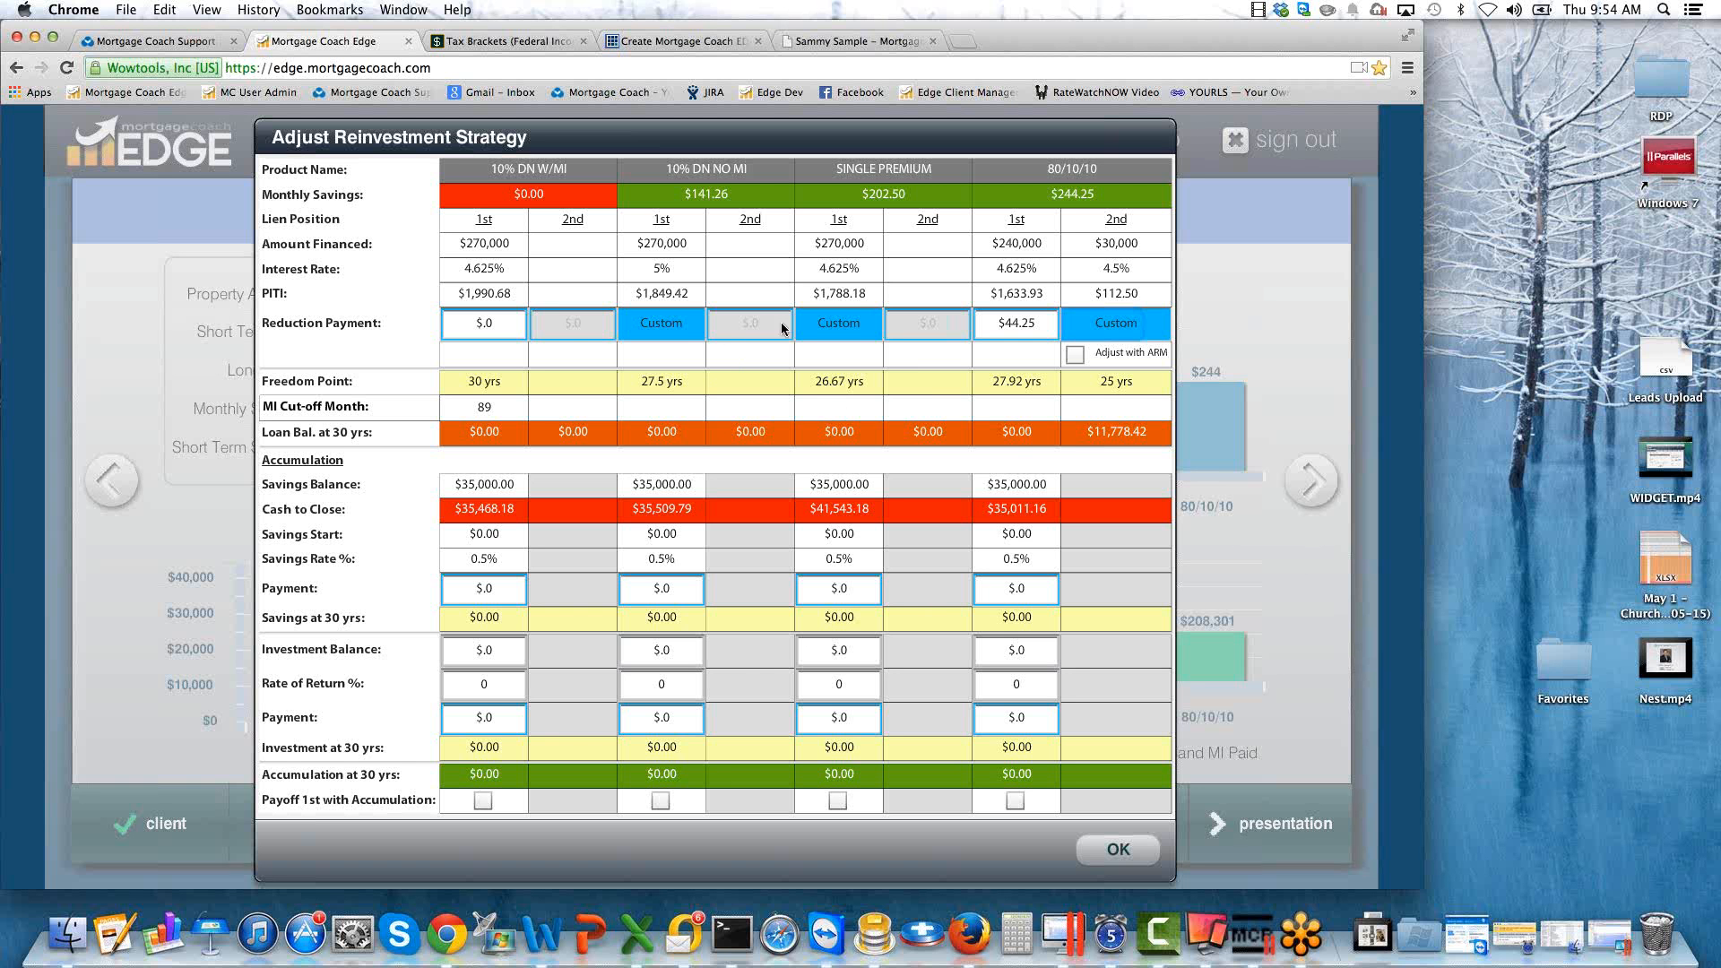
Add a 10,000.00 reduction payment in month 60 to the SINGLE PREMIUM first-lien schedule.
double_click(848, 328)
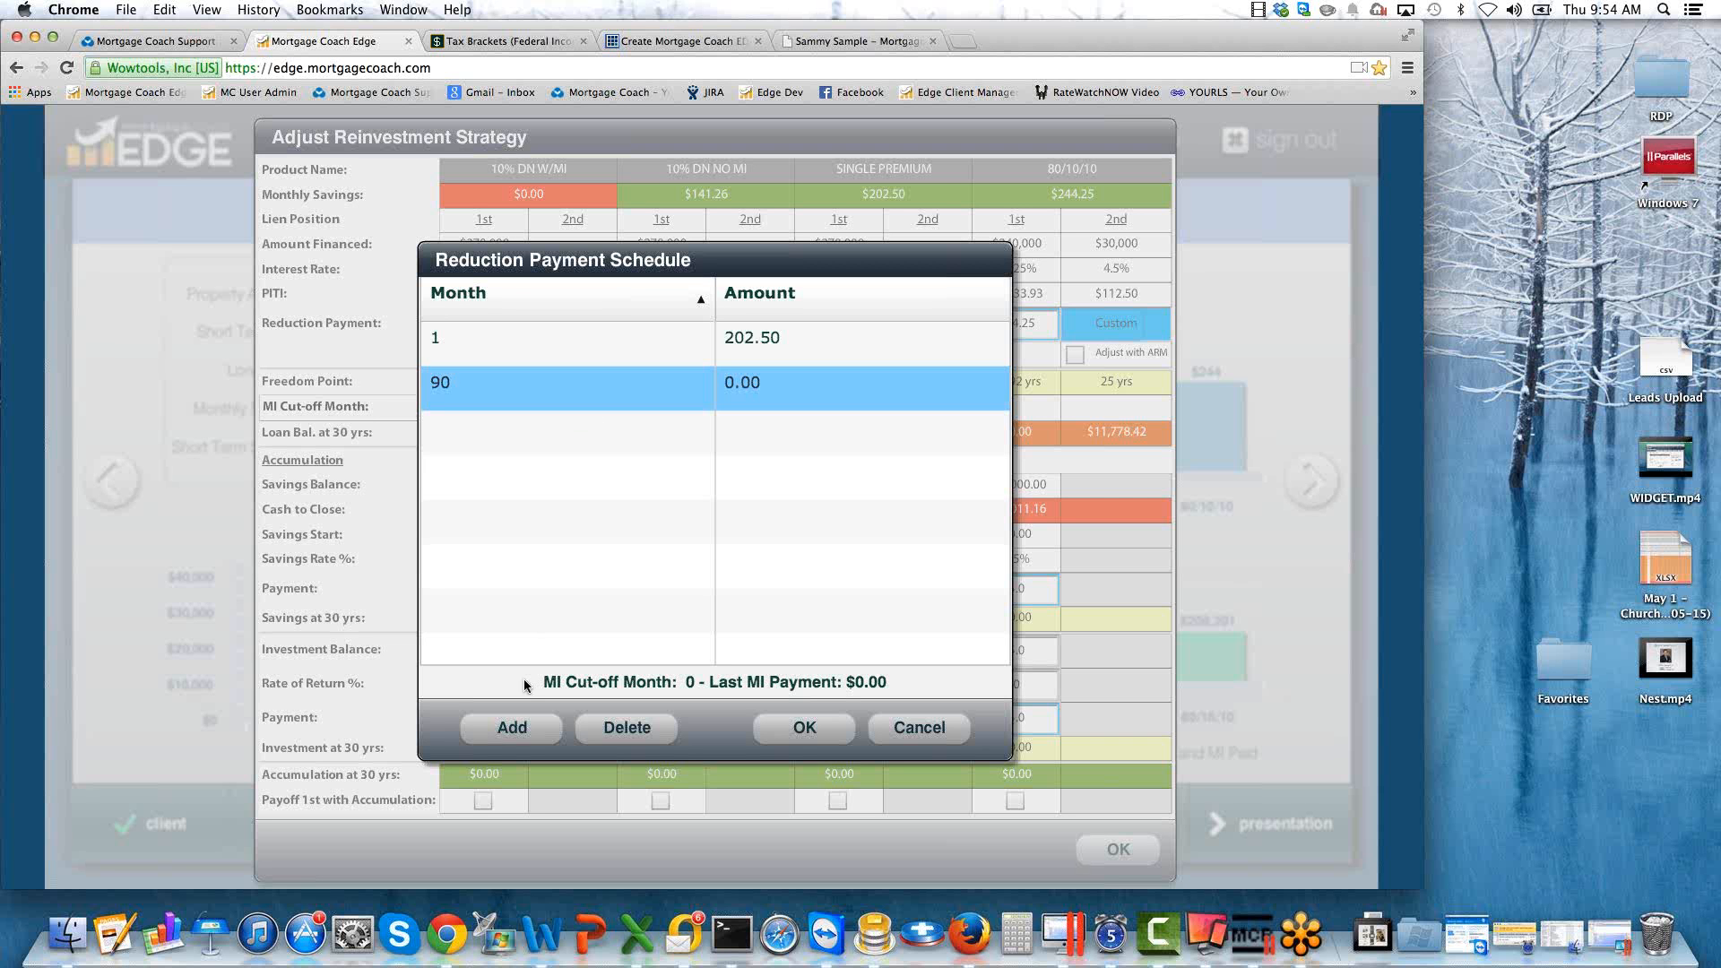
left_click(512, 728)
left_click(463, 428)
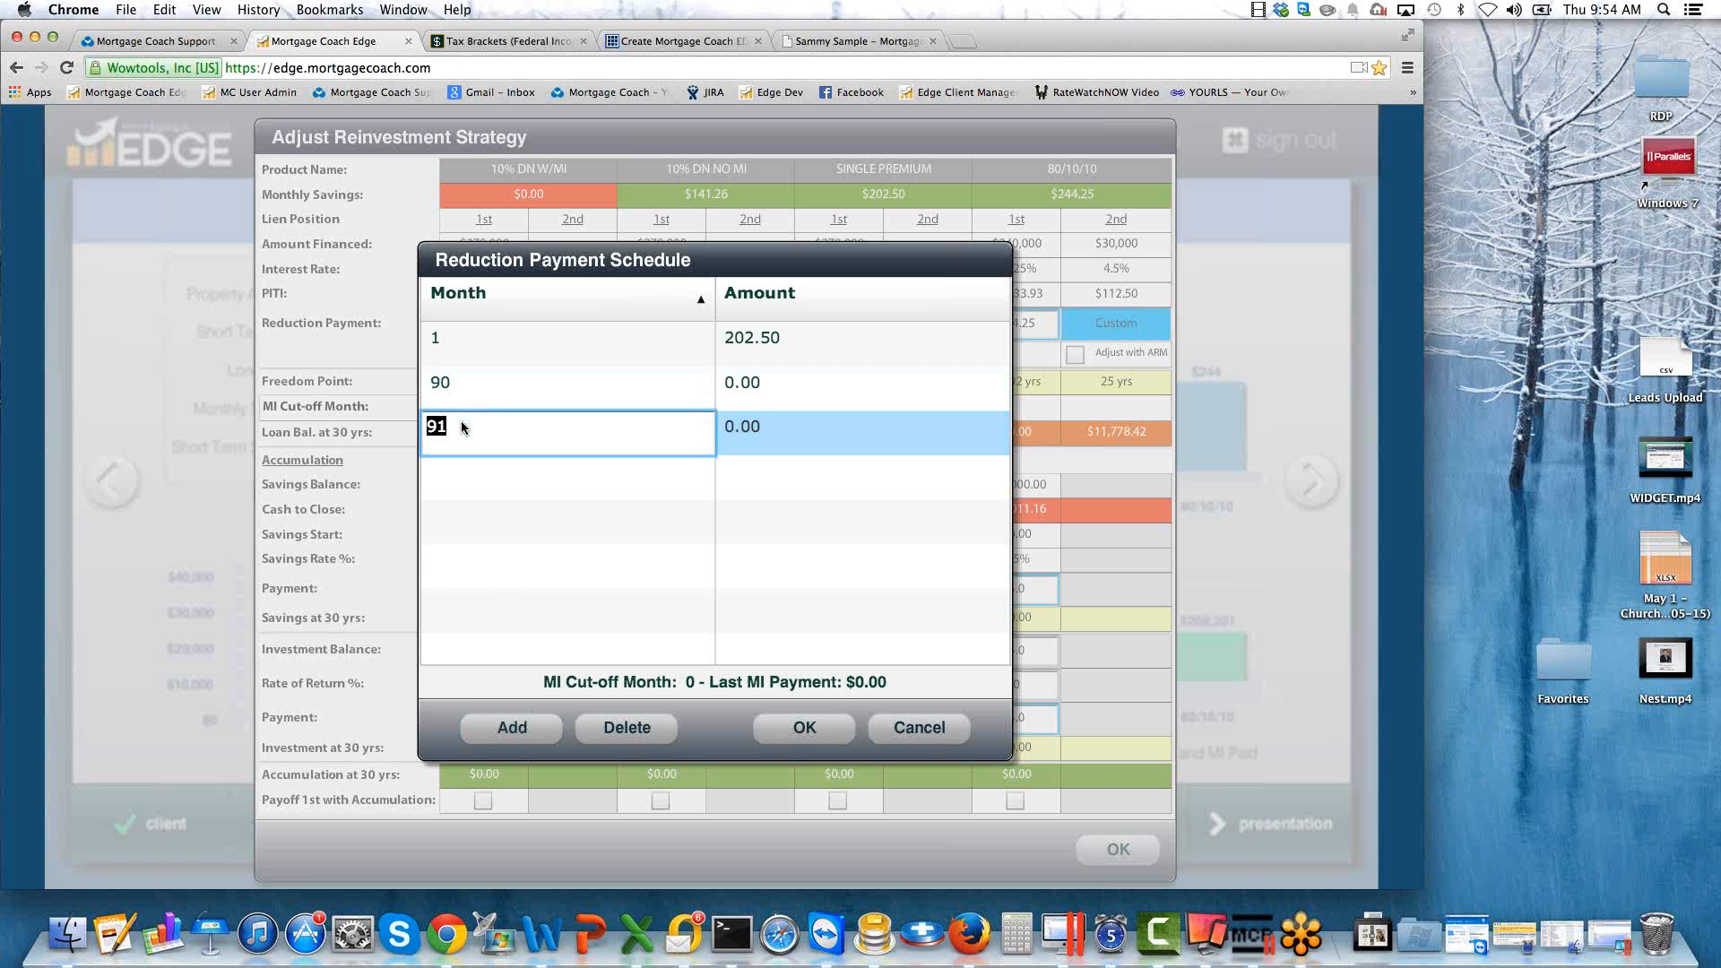
type("60")
key("Tab")
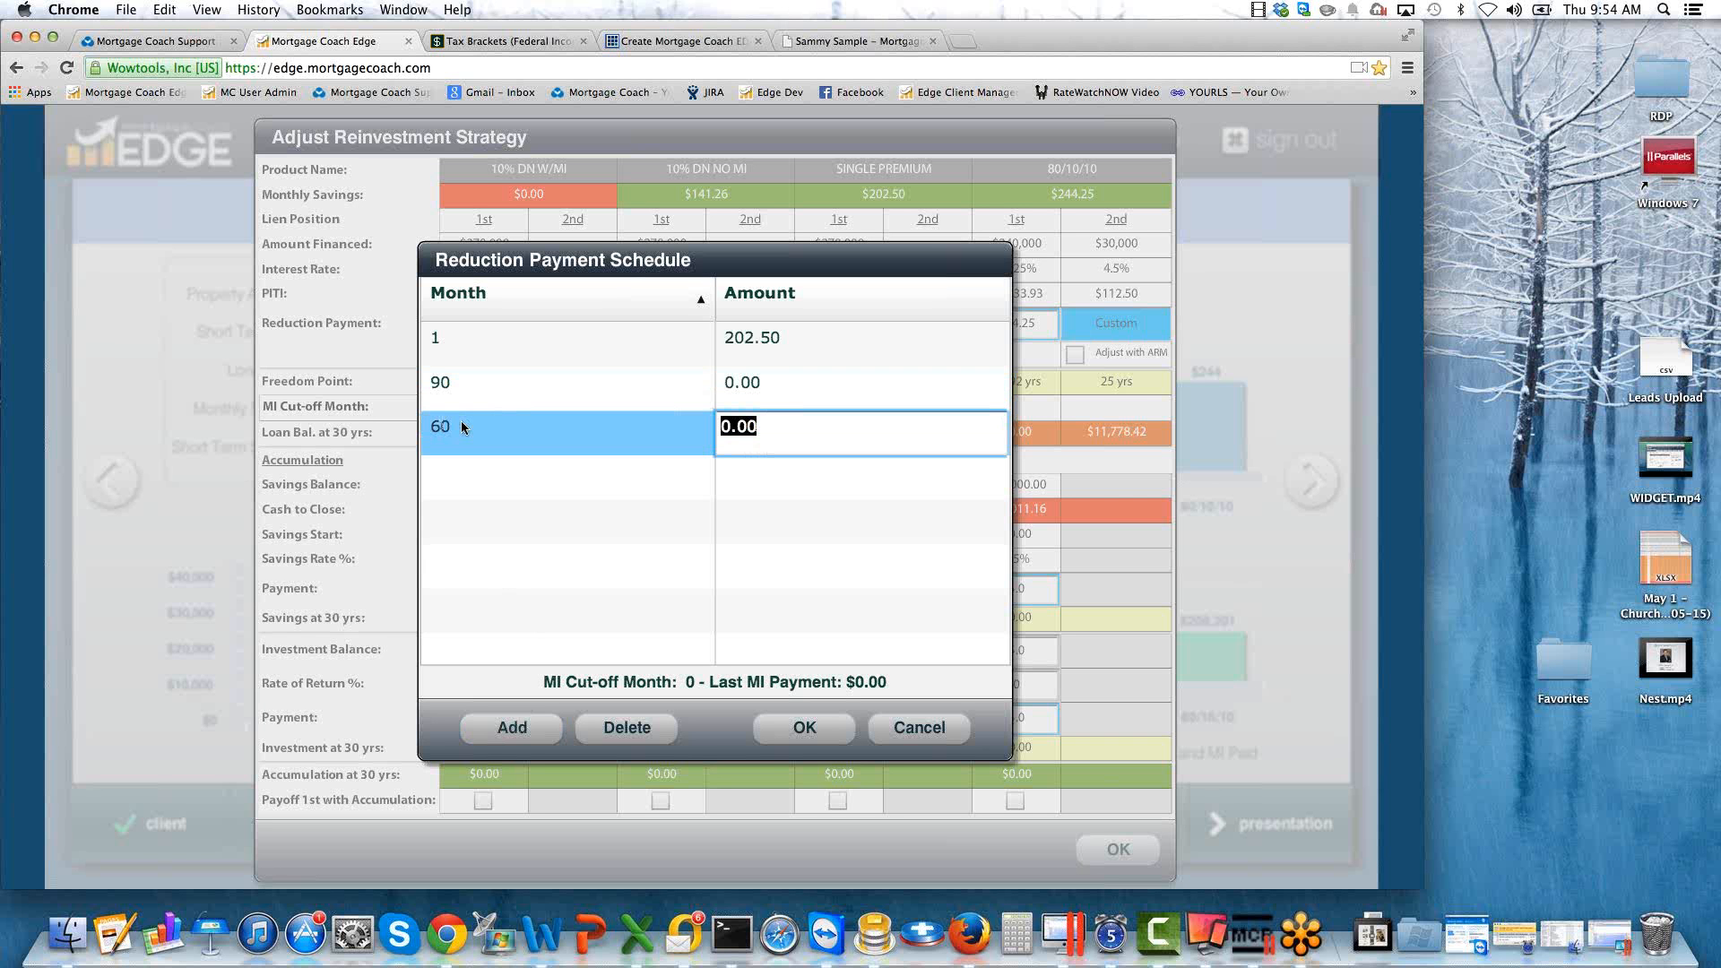
type("10,000")
key("Tab")
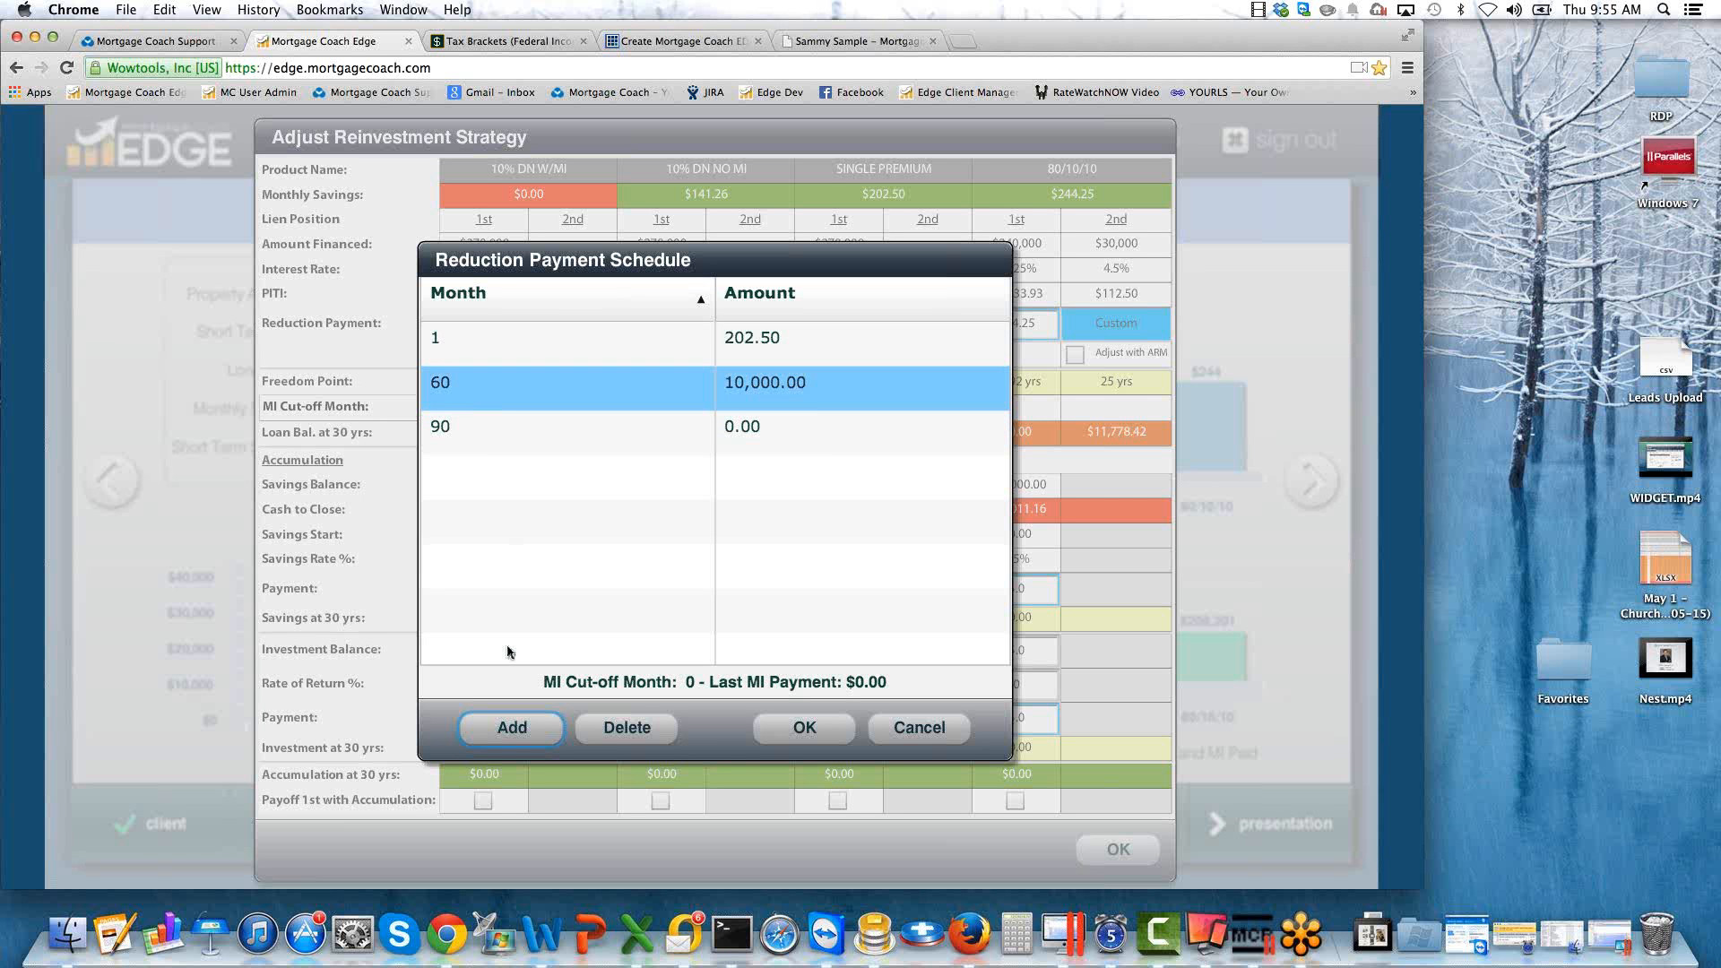
Add a month 61 entry of 202.50 to the SINGLE PREMIUM reduction payment schedule.
left_click(514, 726)
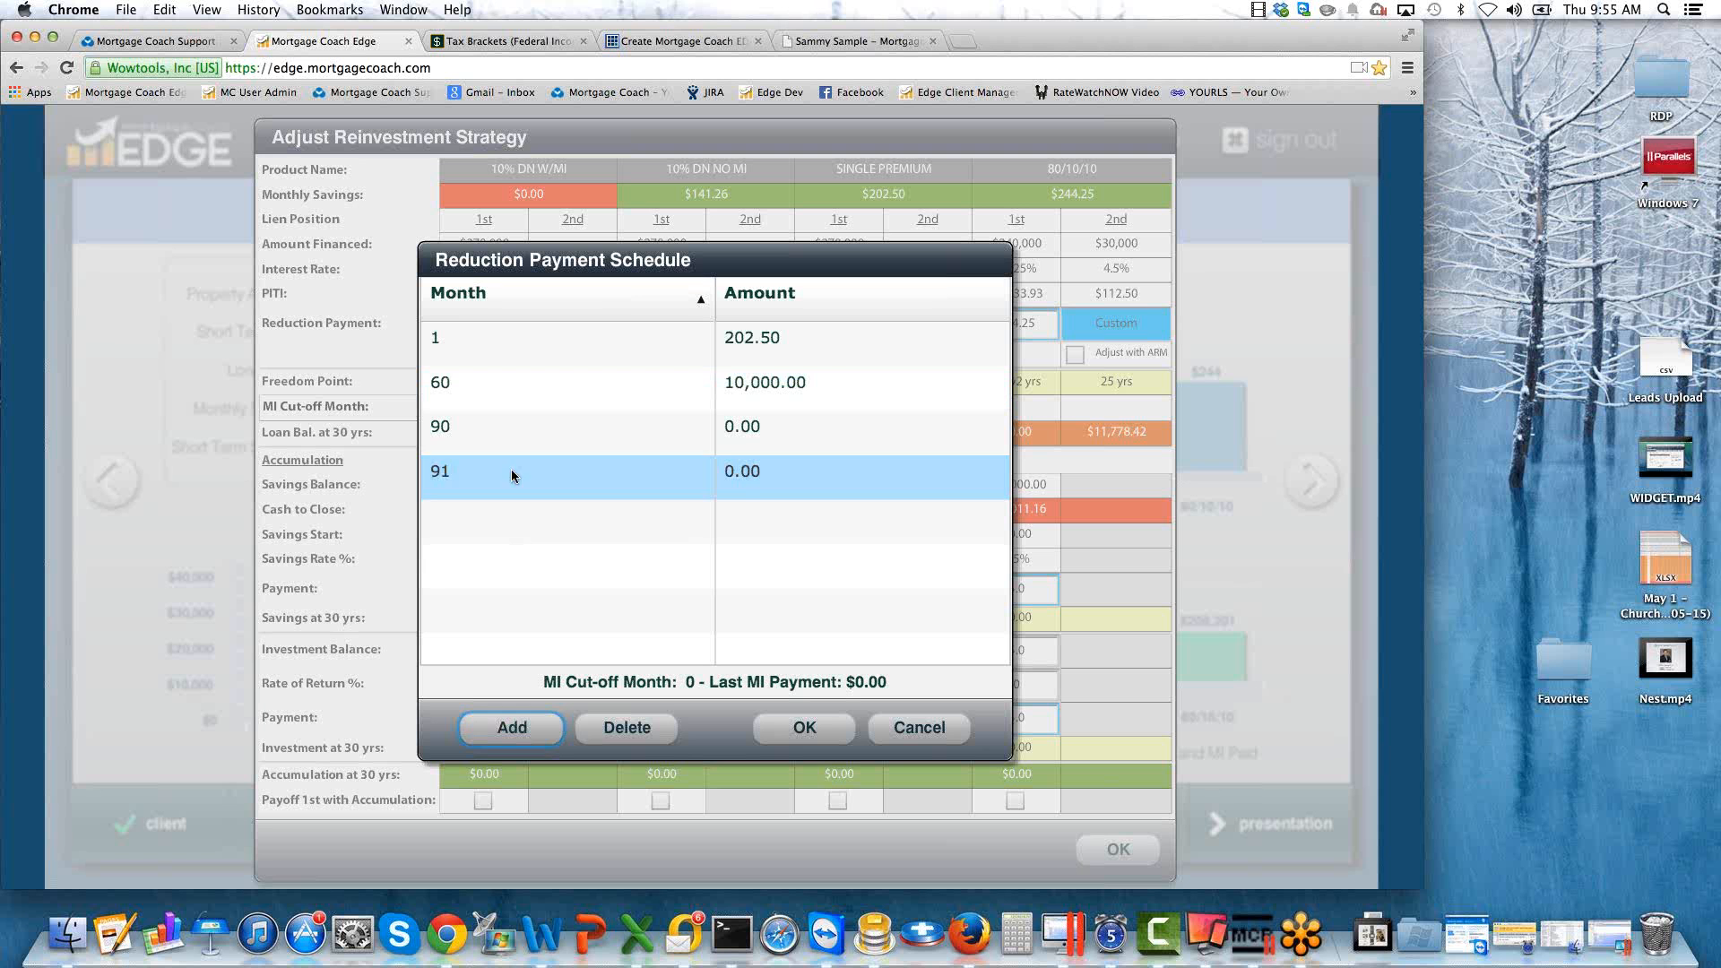
left_click(511, 474)
type("61")
key("Tab")
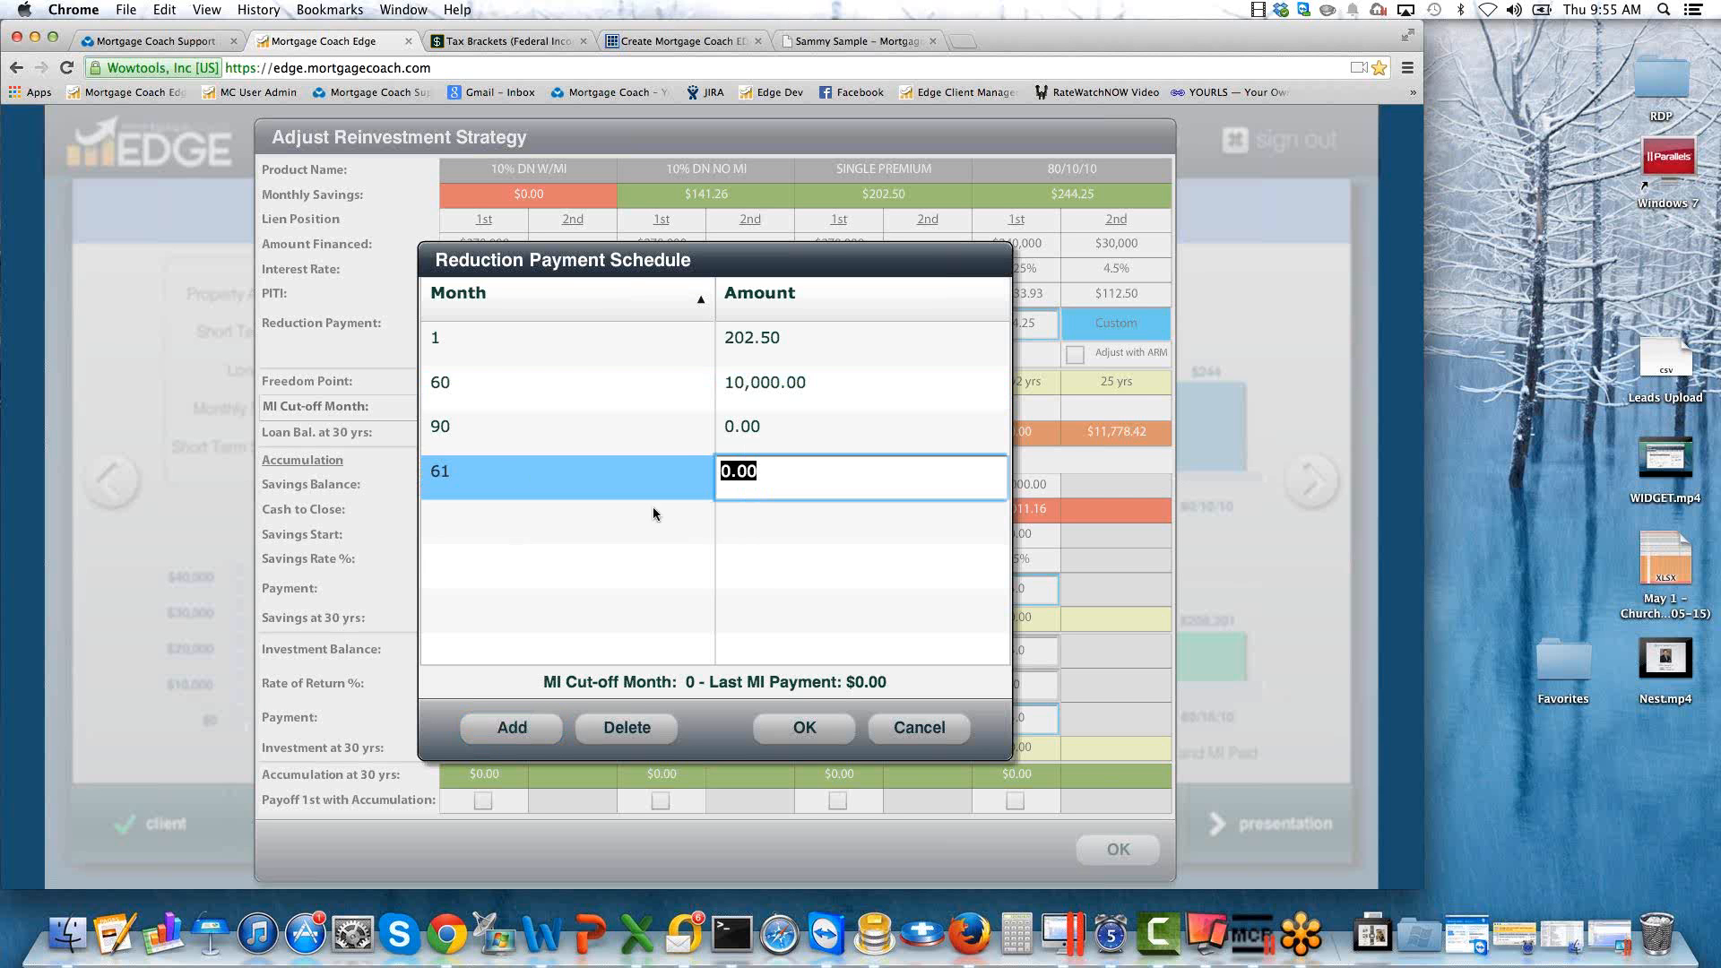
left_click(783, 382)
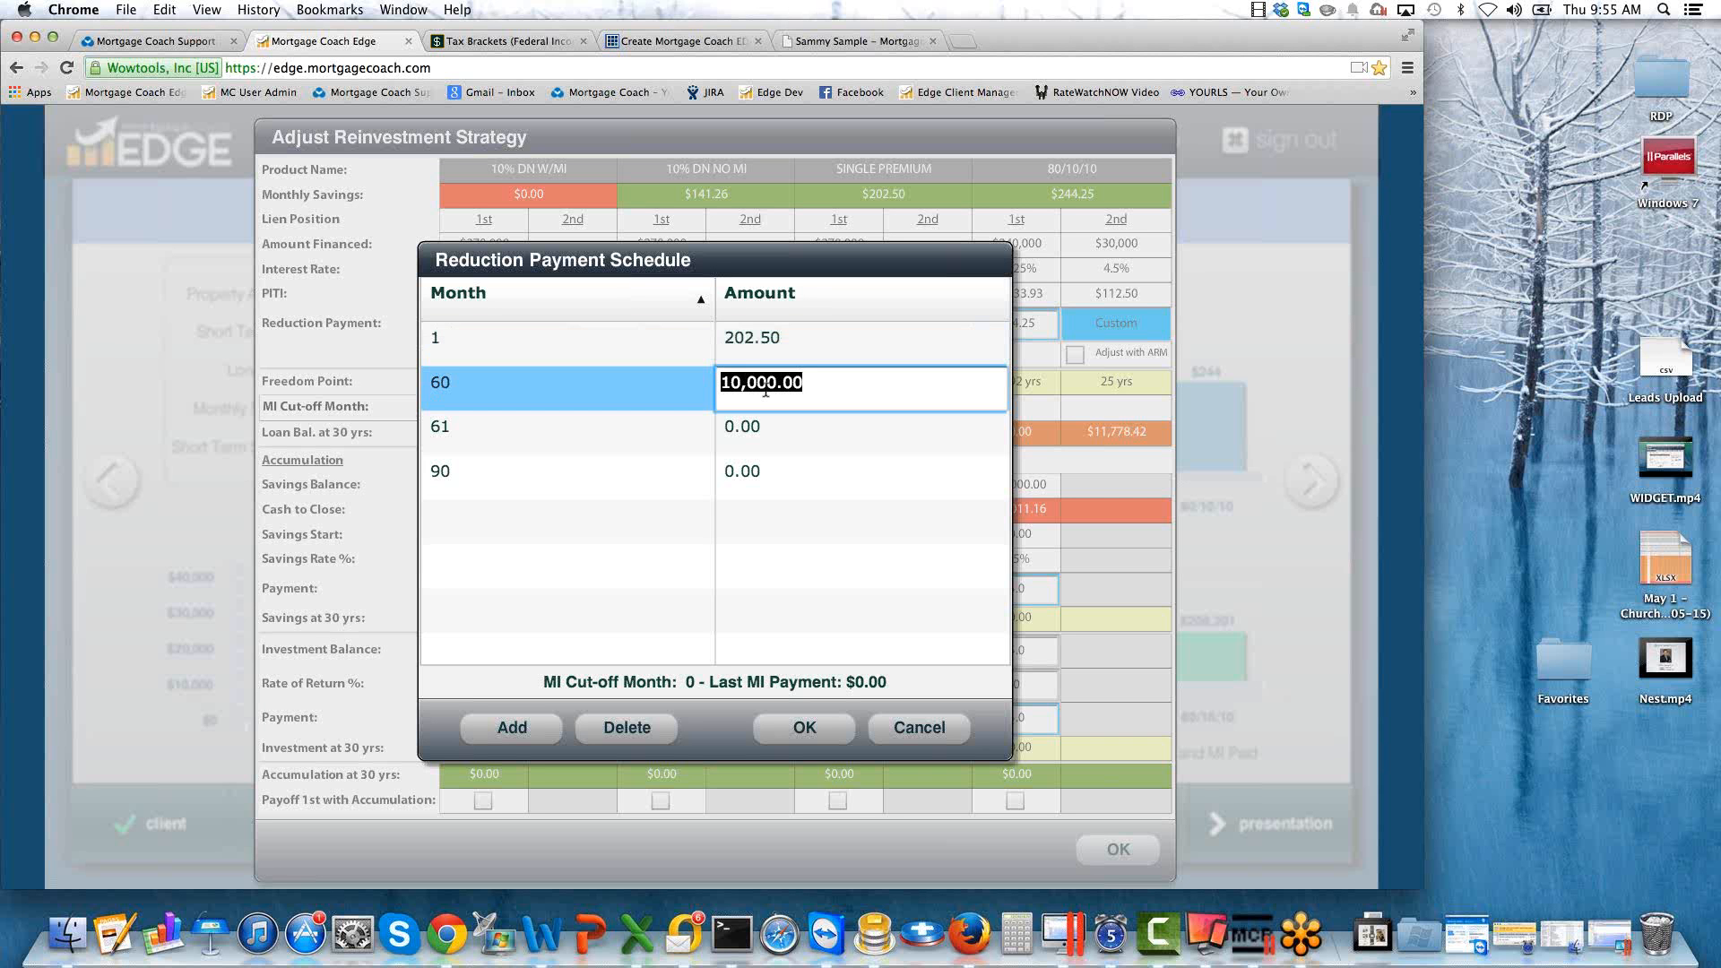
left_click(758, 425)
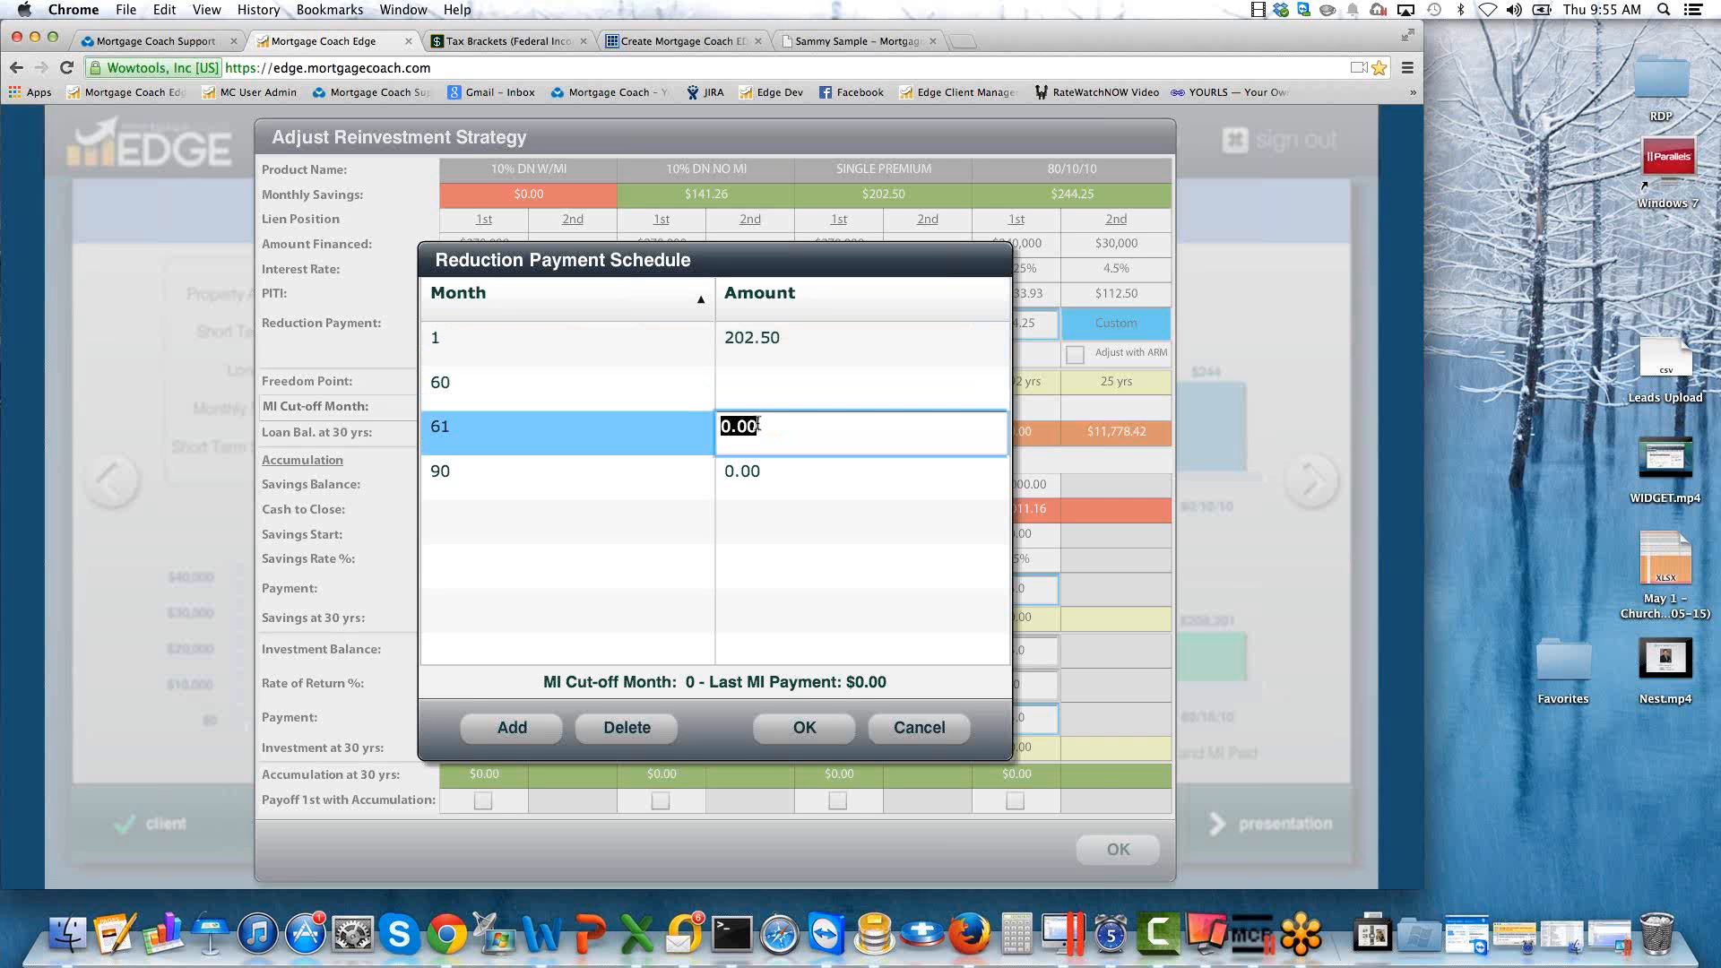
type("202.5")
key("Tab")
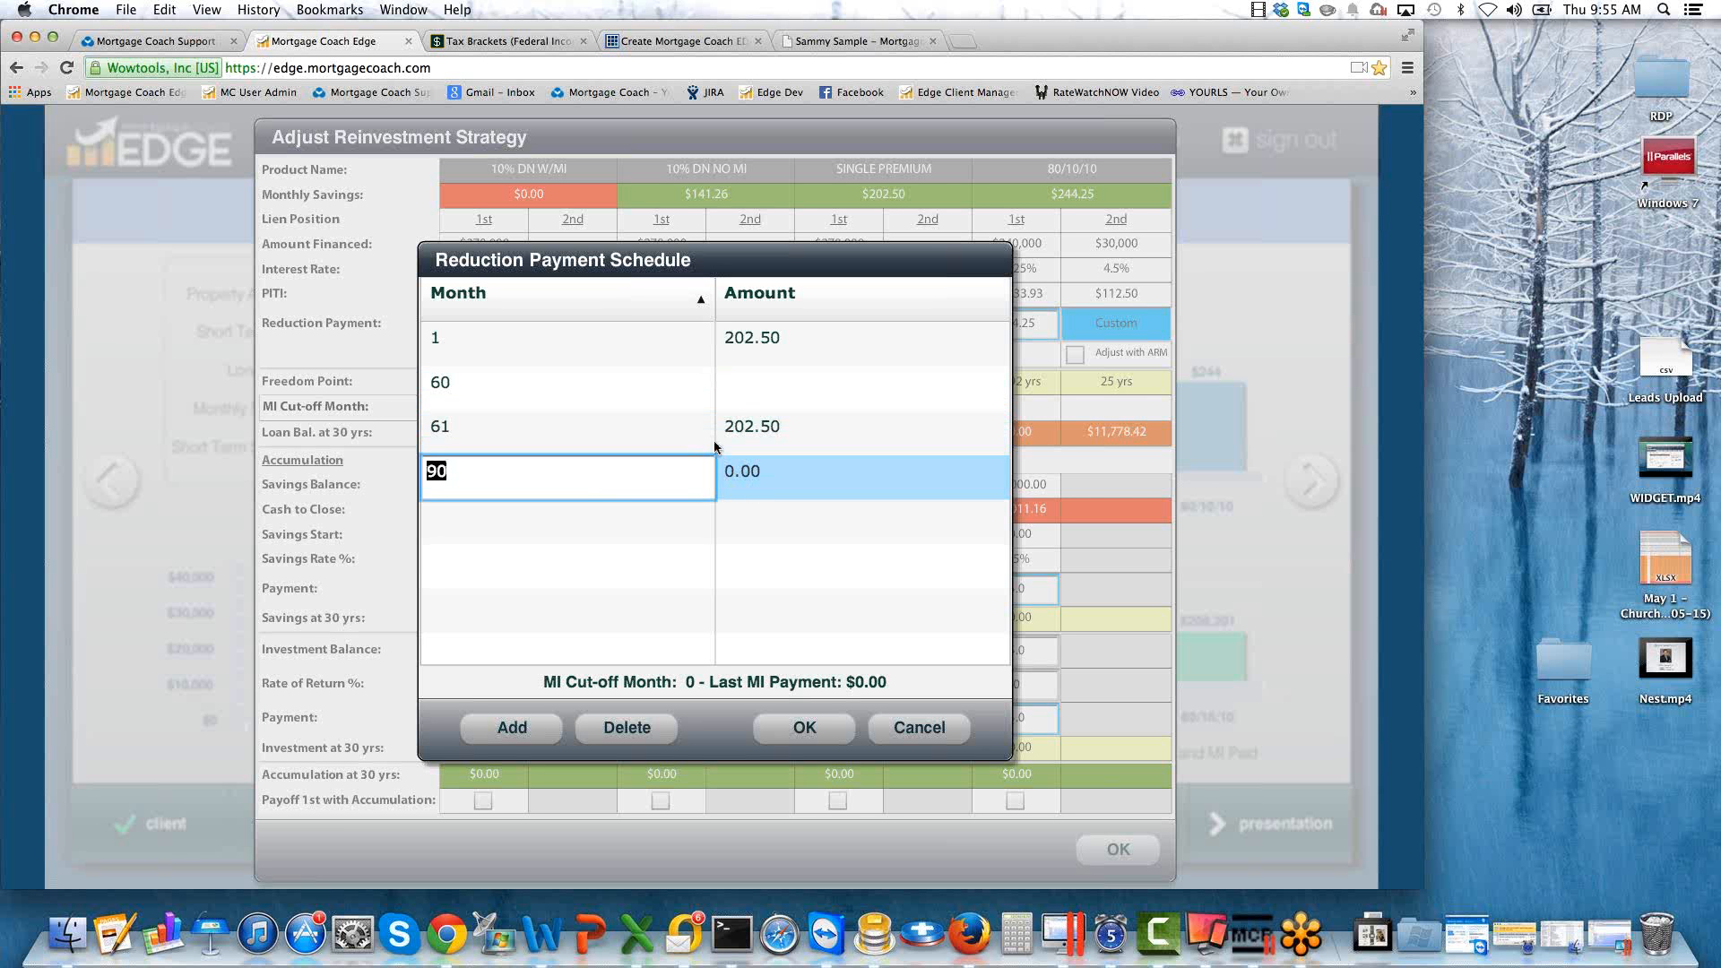
Enter 10,000.00 again as the month 60 amount in the SINGLE PREMIUM schedule.
left_click(790, 380)
left_click(792, 380)
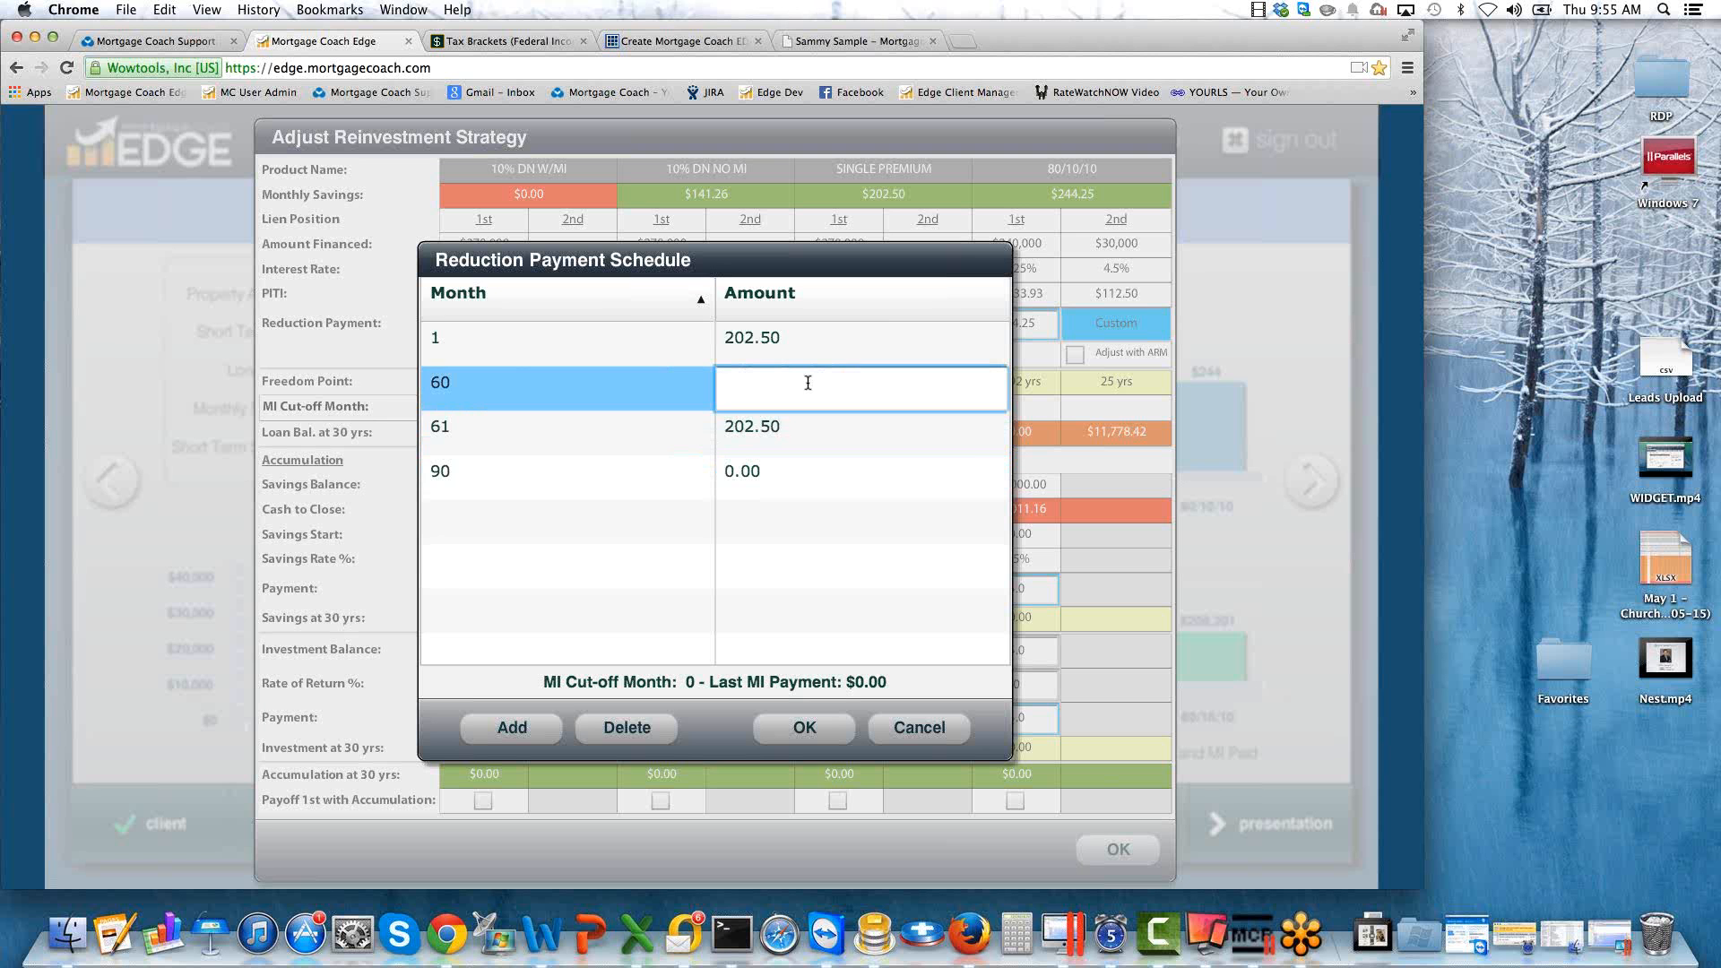
type("10000")
key("Tab")
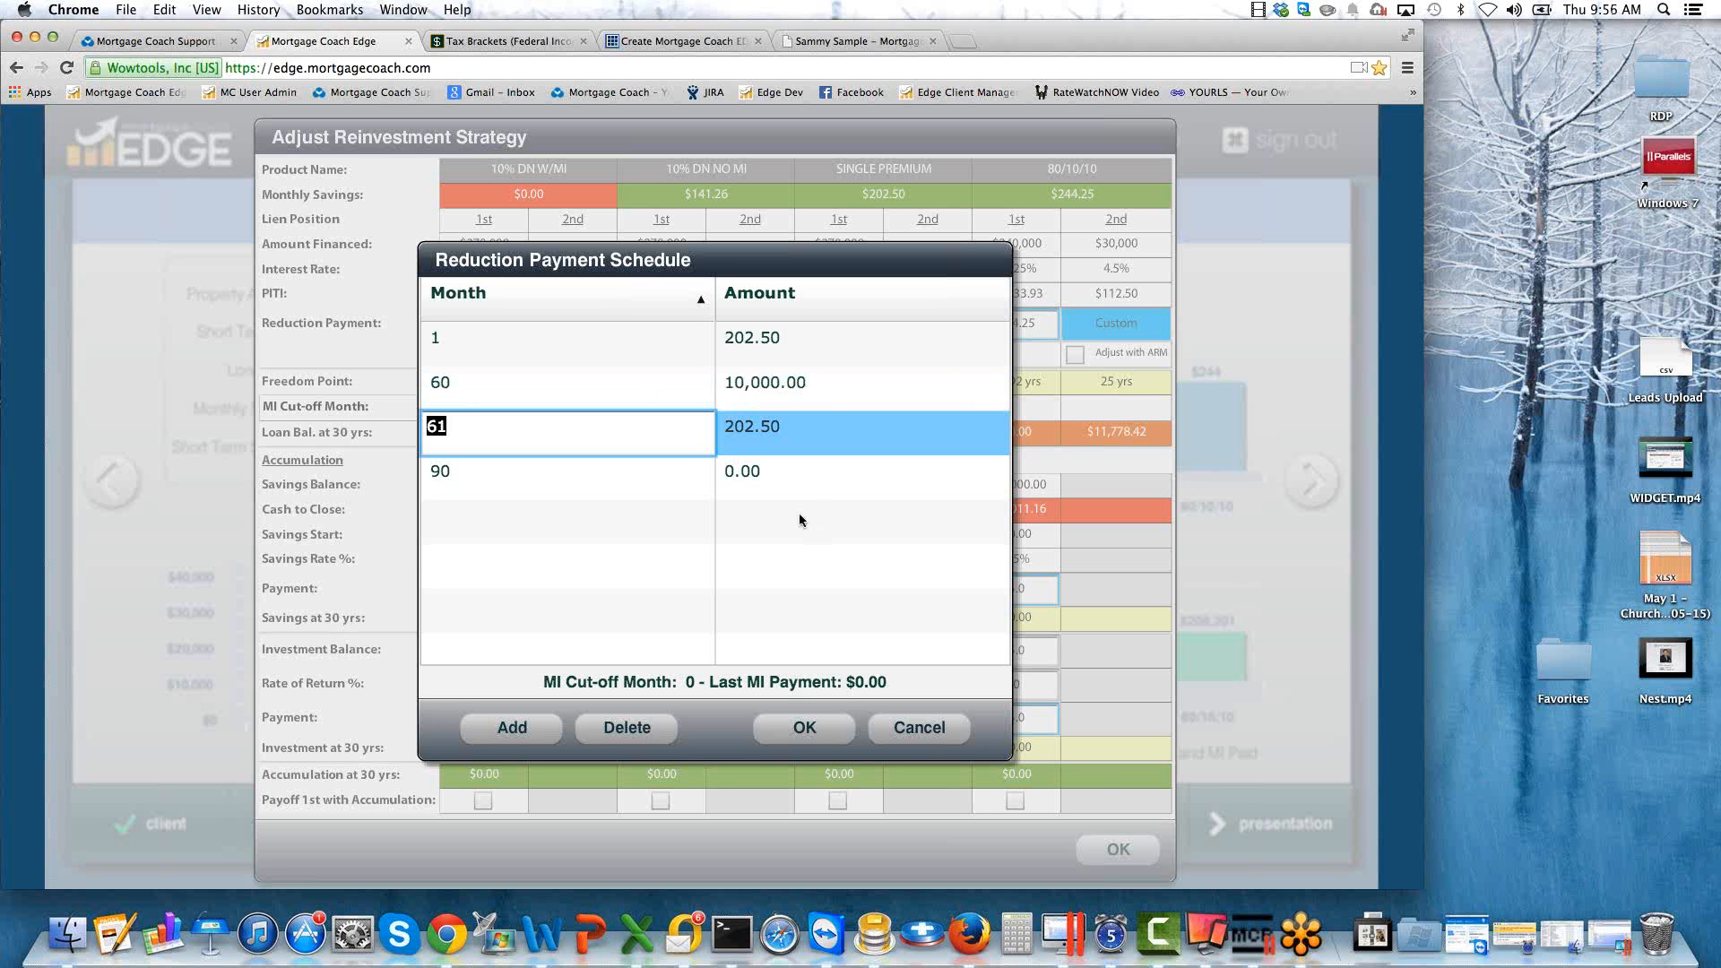
Discard the changes to the SINGLE PREMIUM payment schedule and apply the reinvestment strategy.
left_click(922, 728)
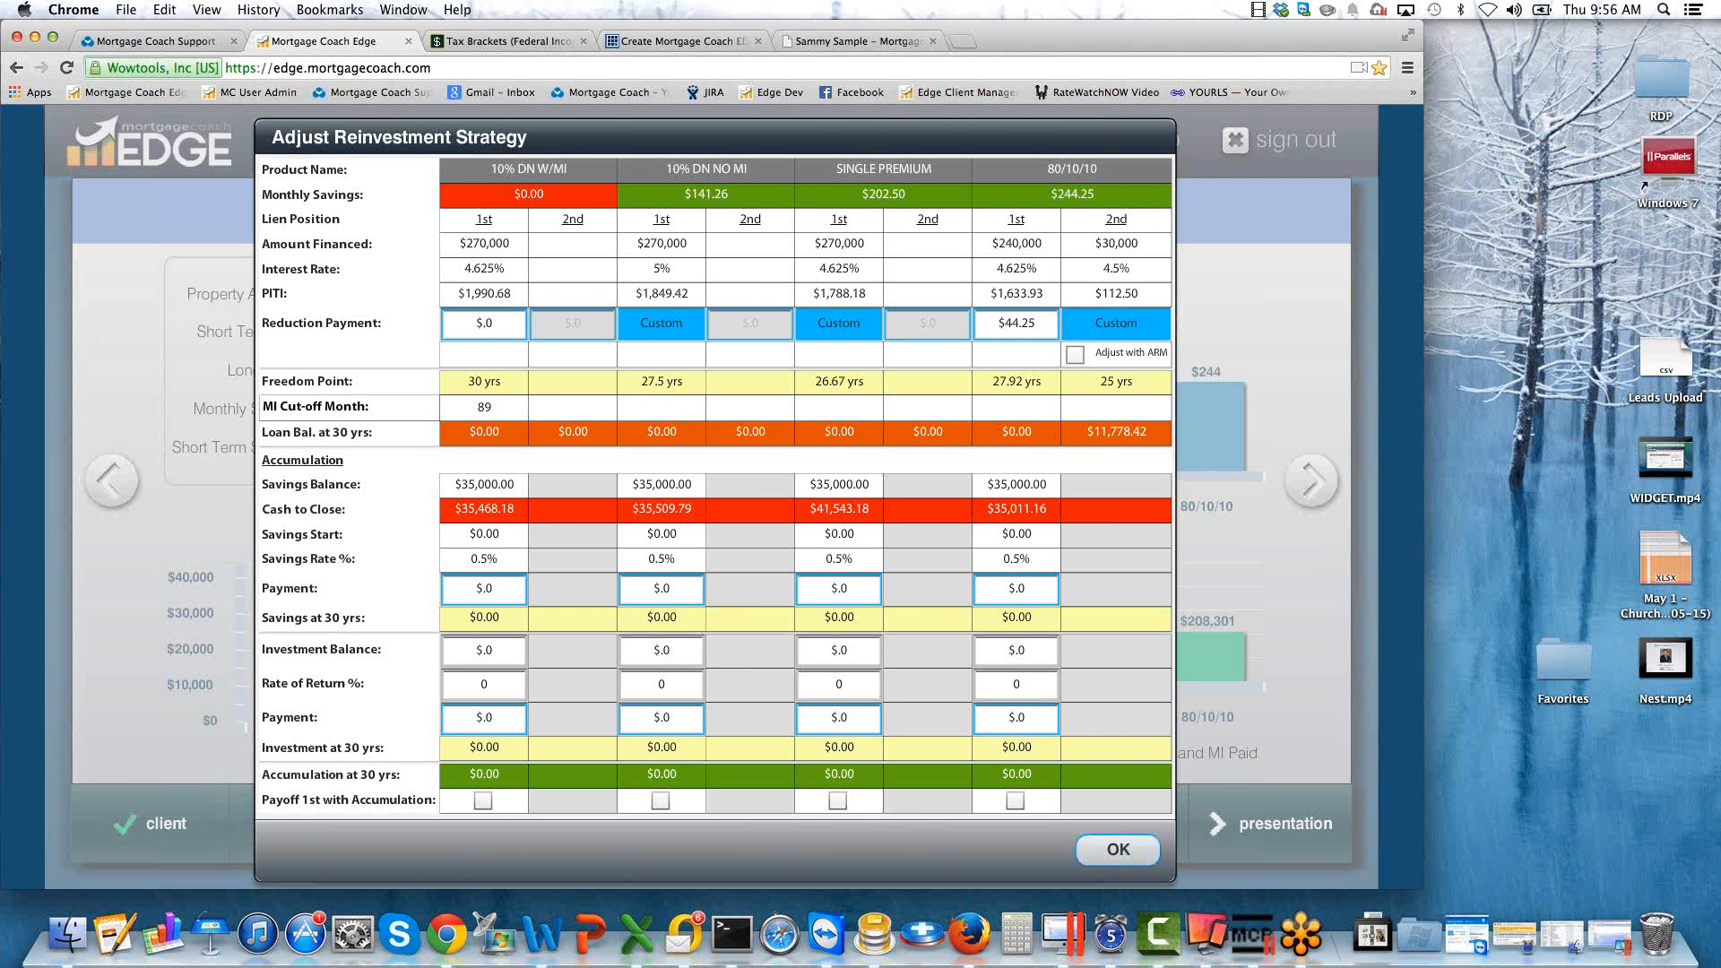
left_click(1118, 849)
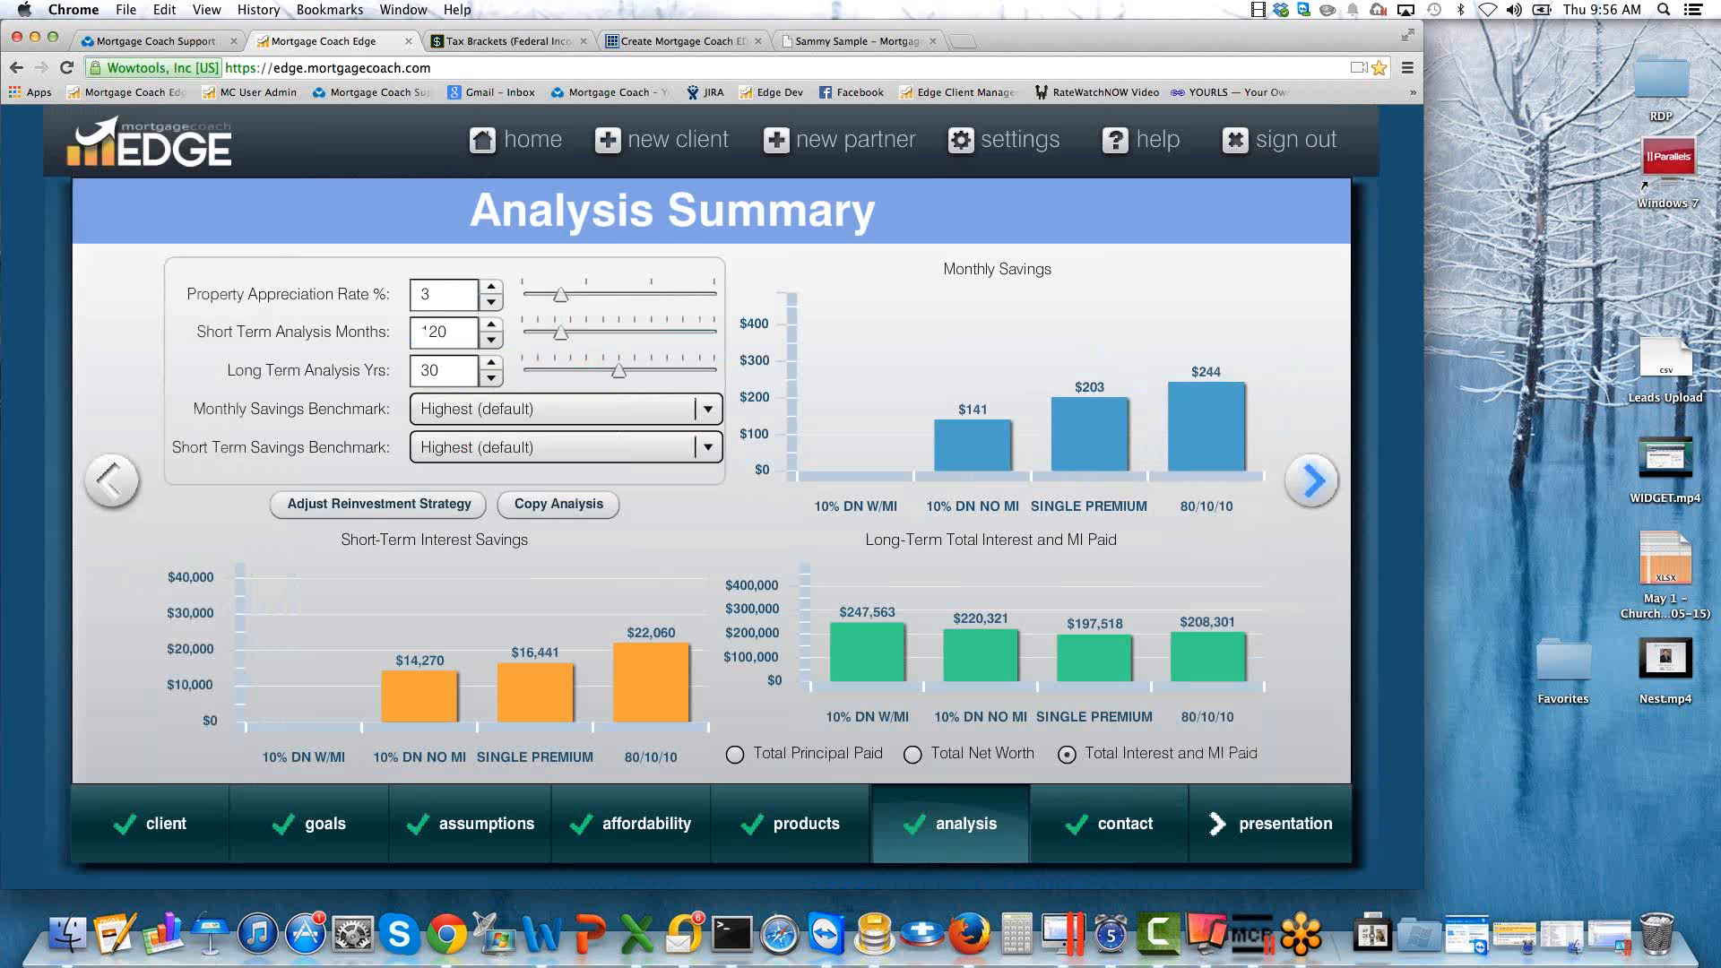
Continue past the contact details to the presentation selection and toggle SINGLE PREMIUM off and back on for the Total Cost analysis.
left_click(1311, 481)
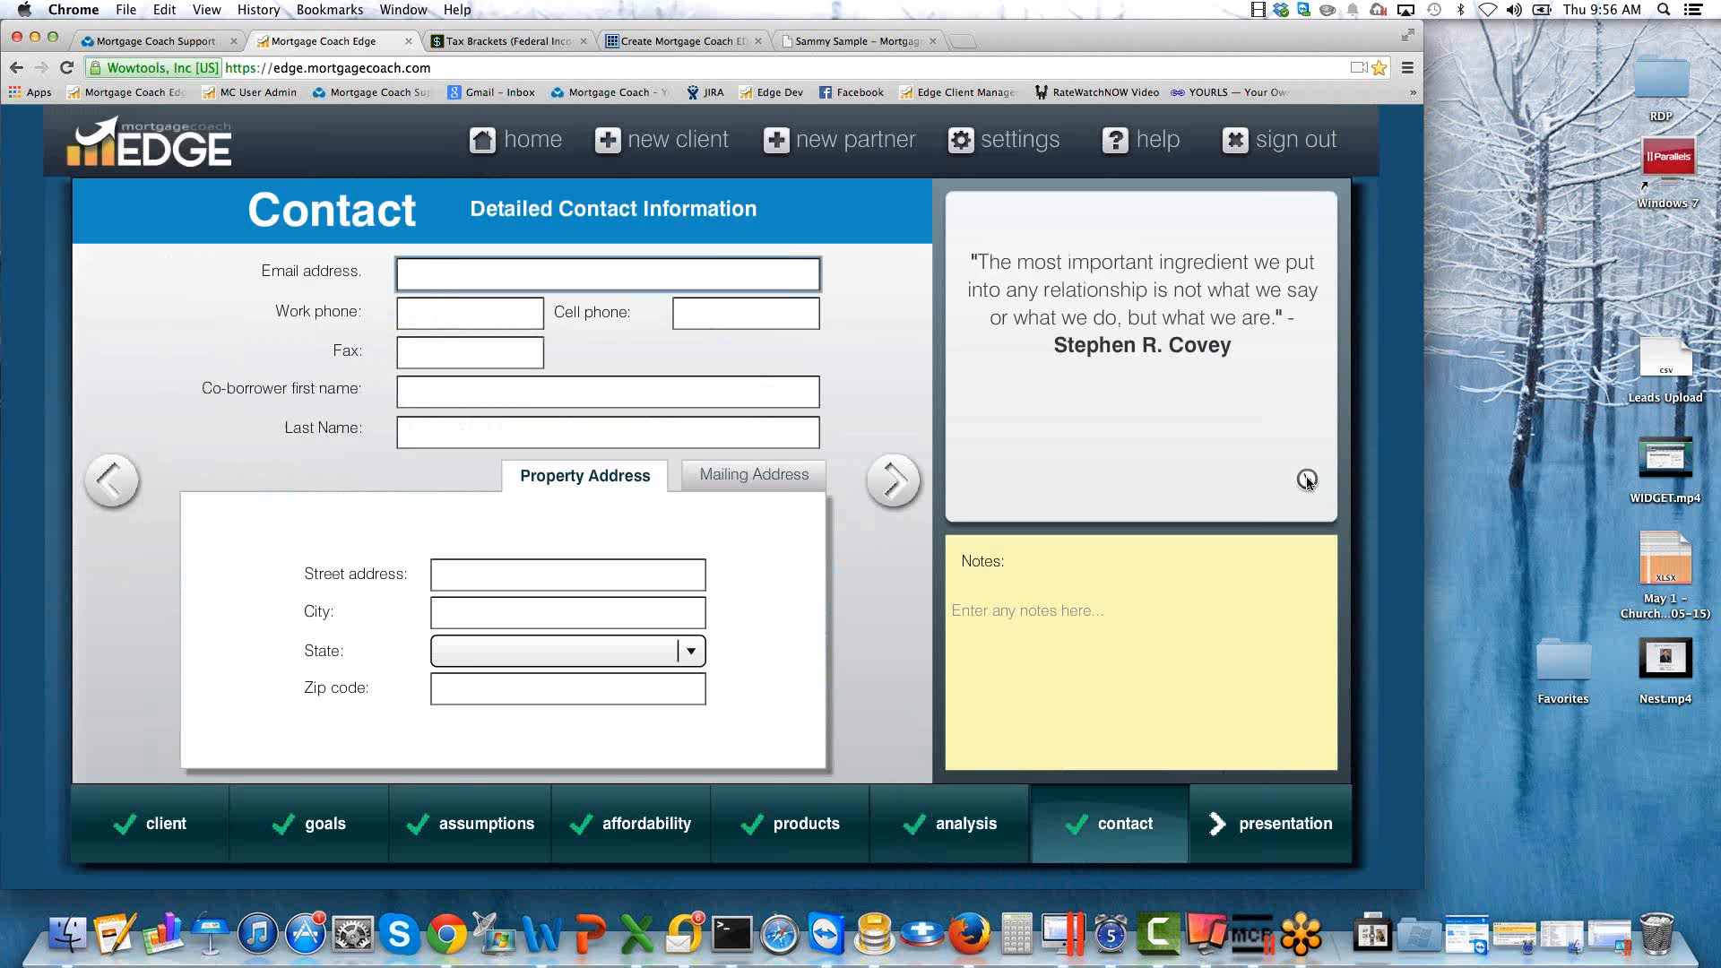
left_click(889, 484)
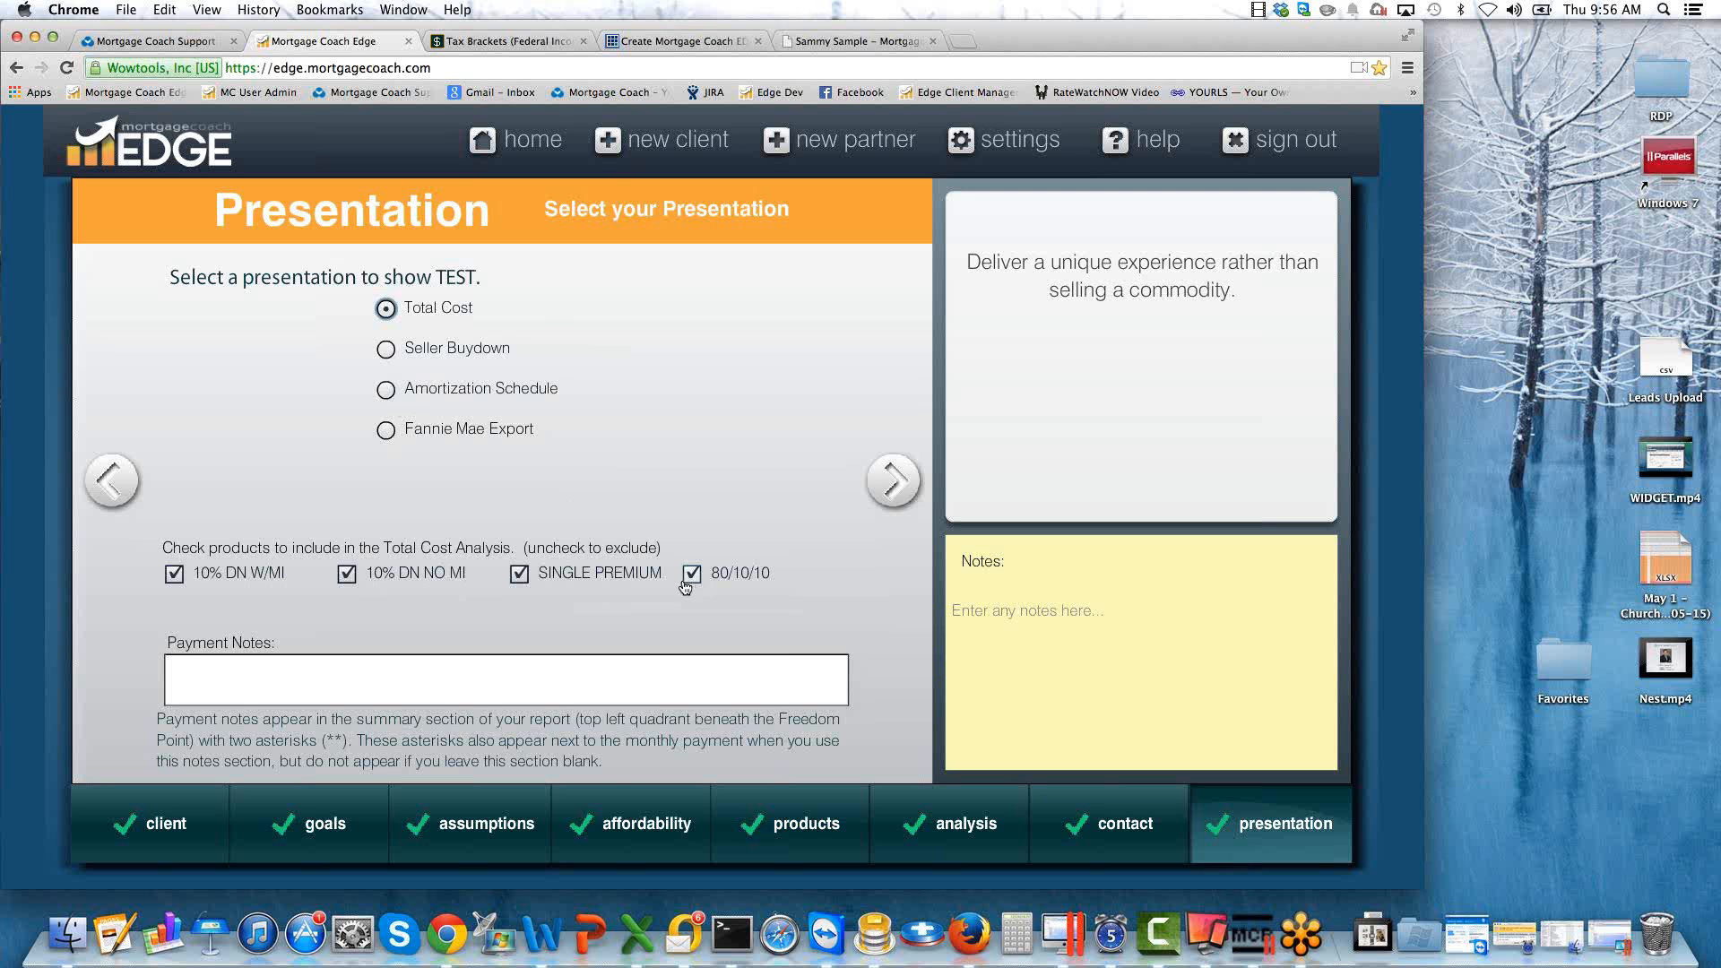
left_click(518, 574)
left_click(519, 573)
Enter the payment note "PAYMENTS SHOWN INCLUDE HAZARD INSURANCE, TAXES, AND MORTGAGE INSURANCE WHERE APPLICABLE".
left_click(357, 670)
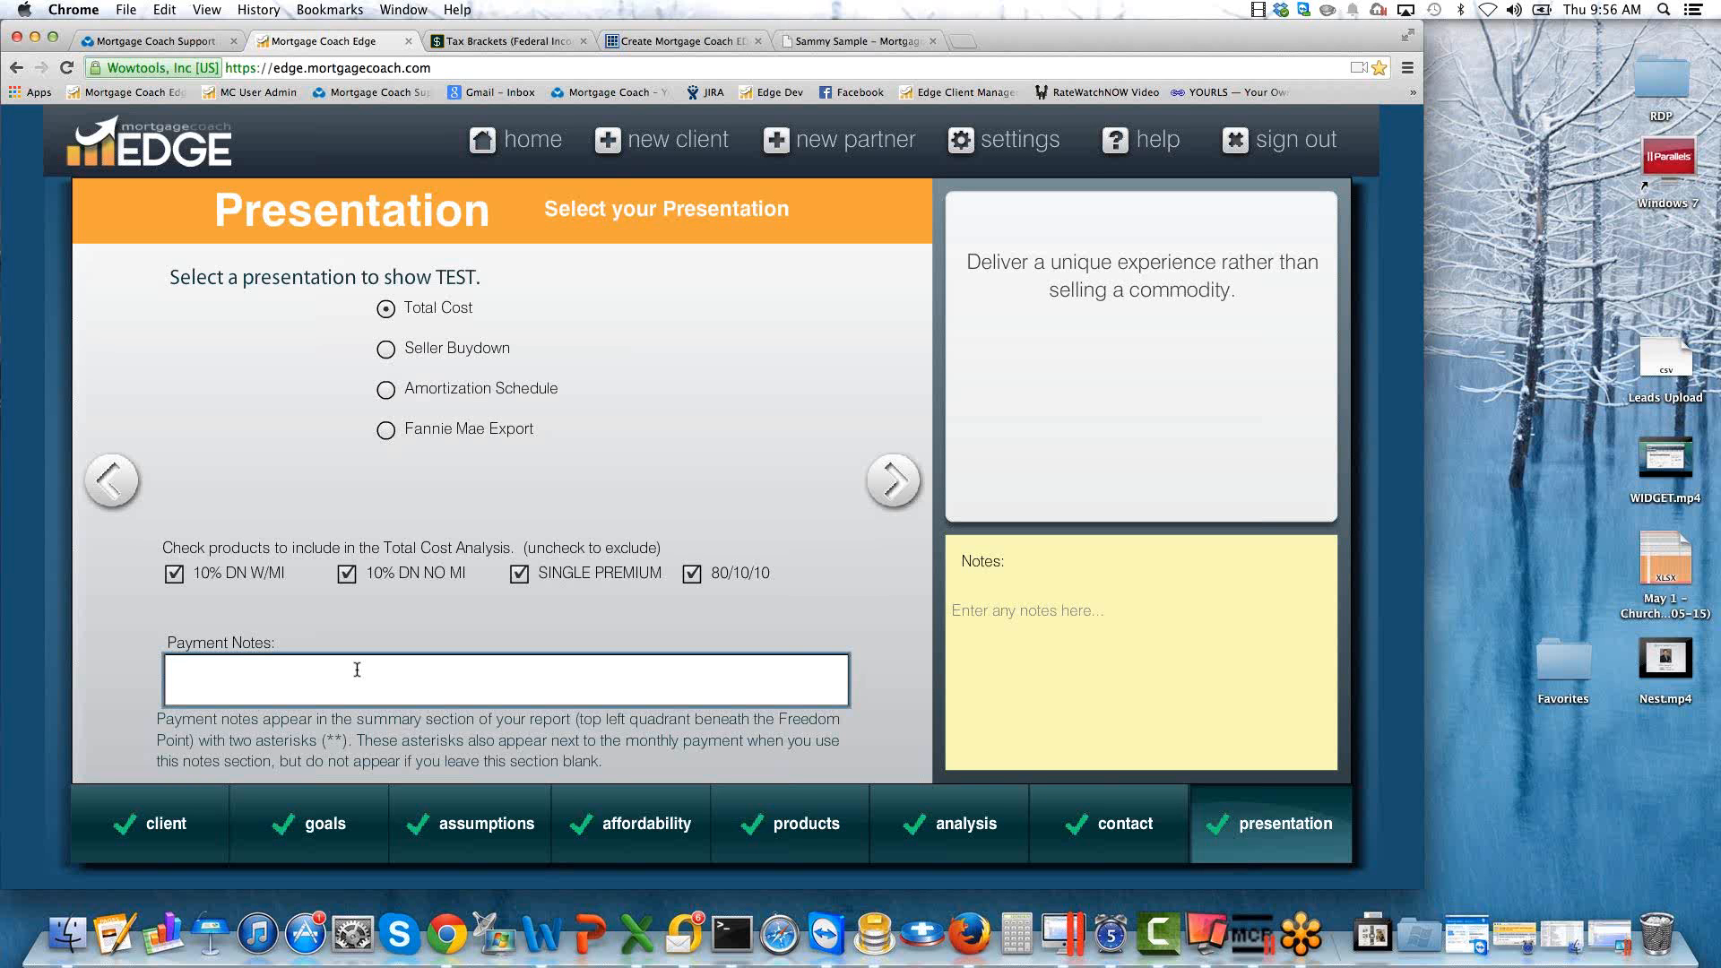
type("PAYMENTS SHOWN INCLUDE HAZAR")
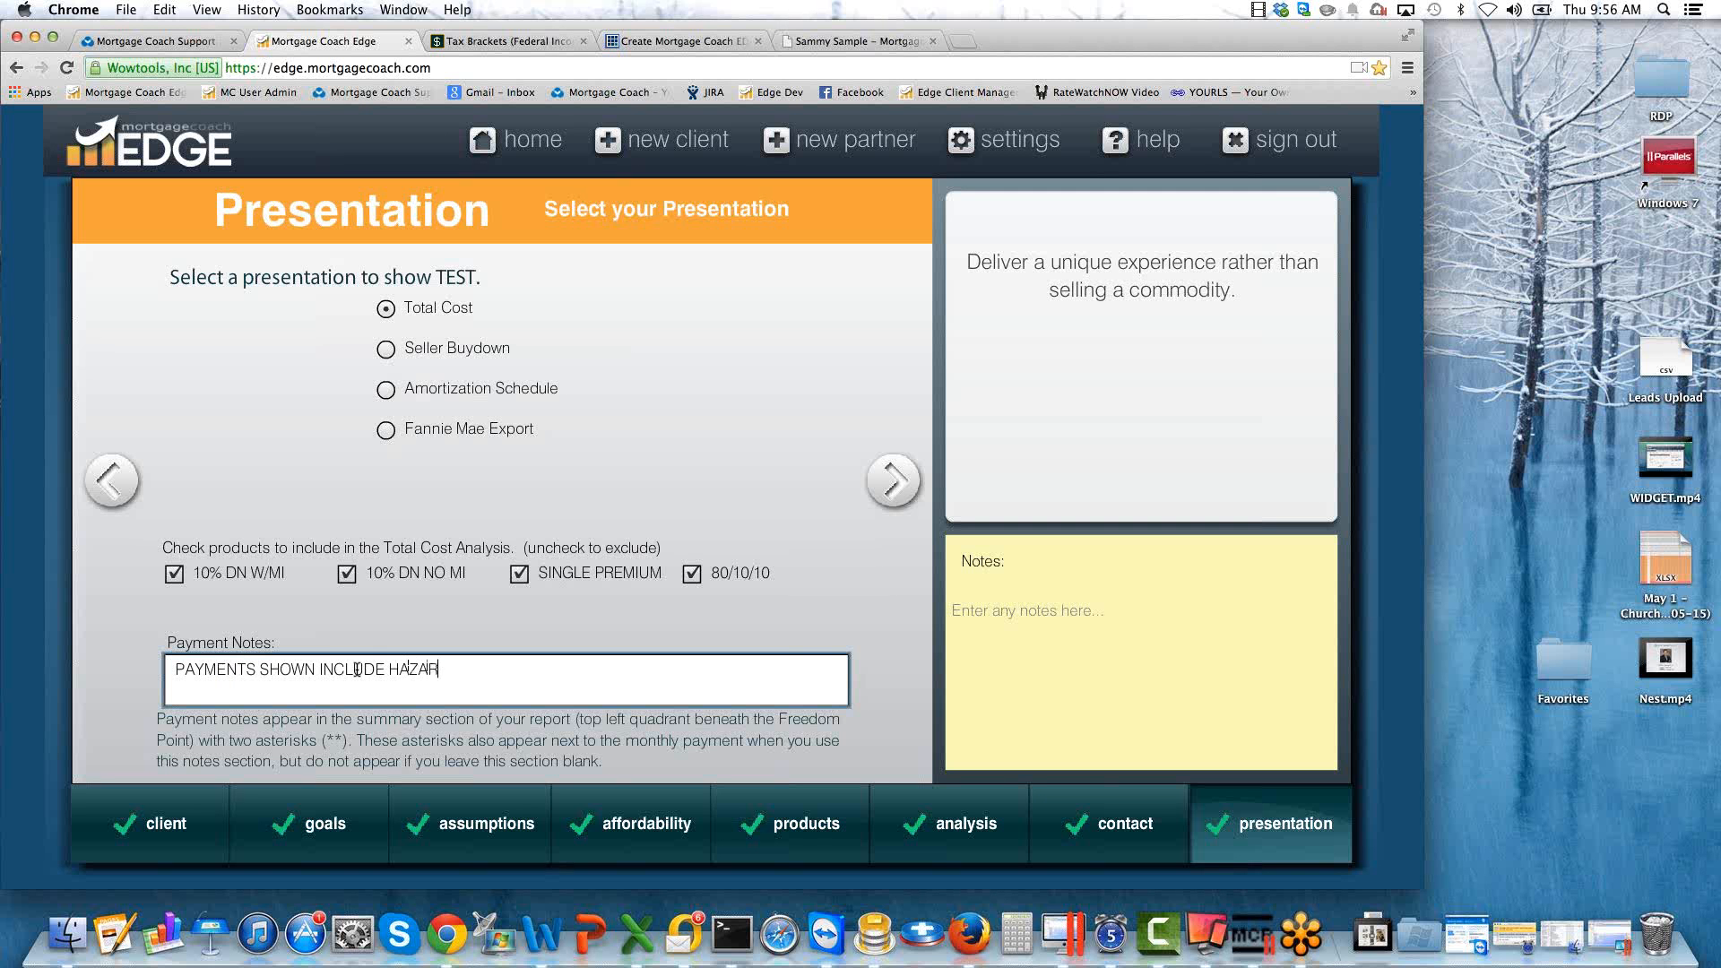
type("D INSURANCE, TAXES, AND M")
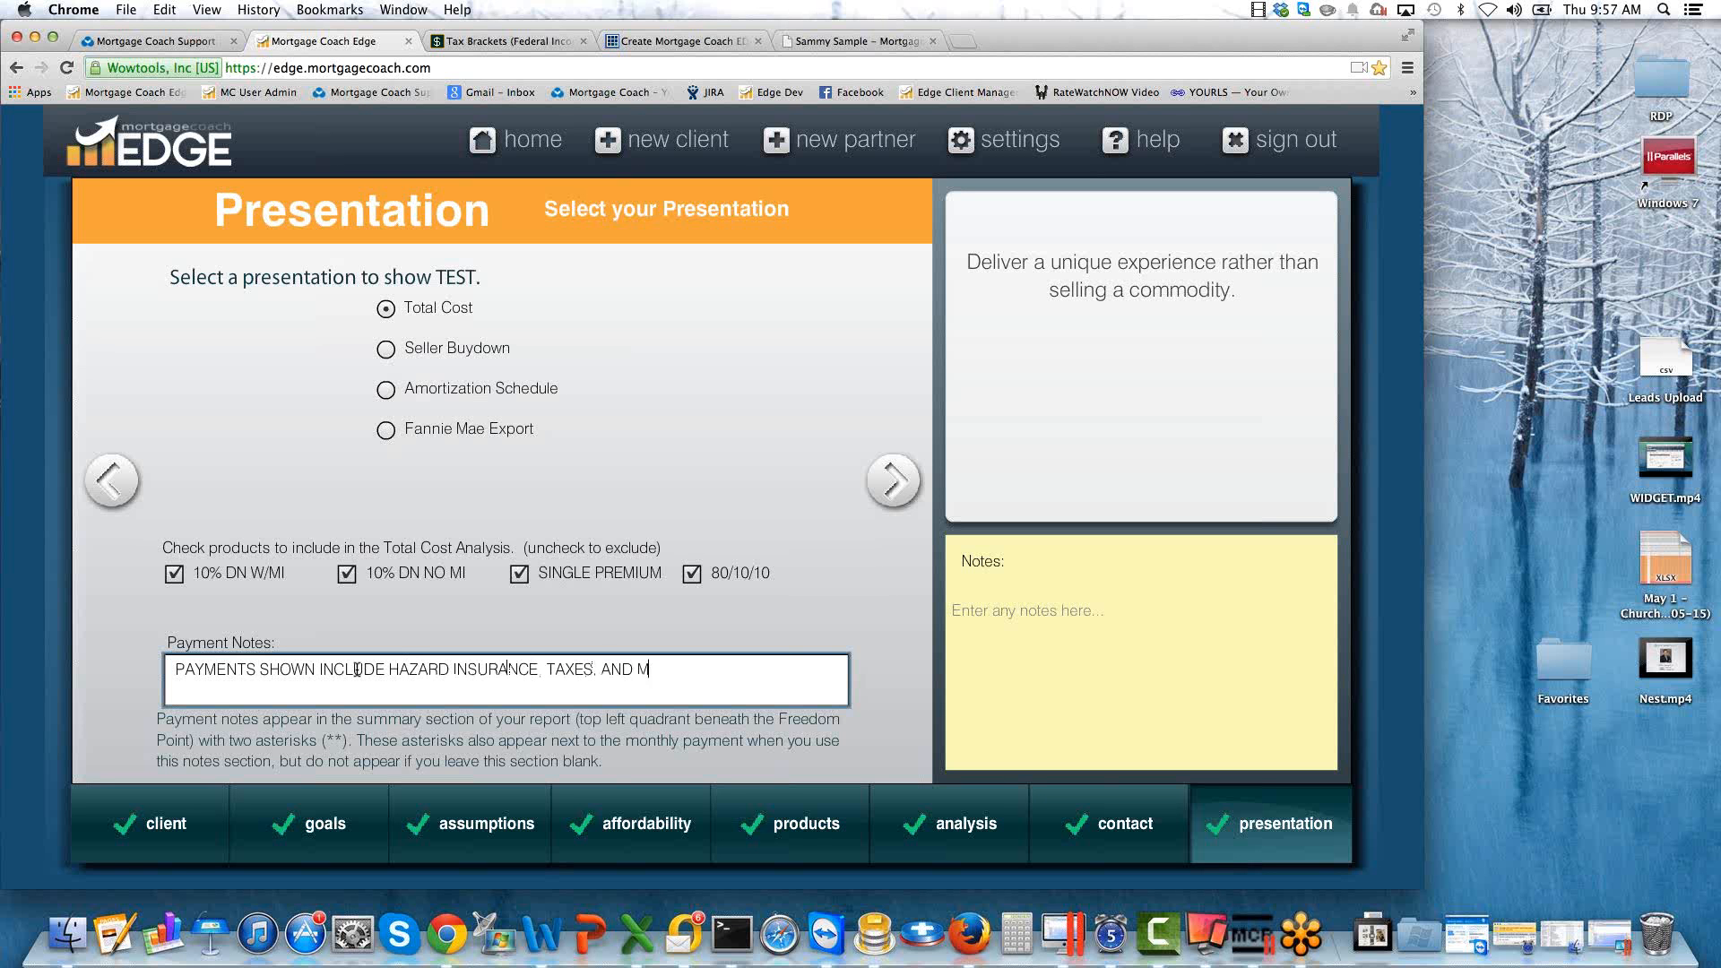
type("ORTGAGE INSURQANCE")
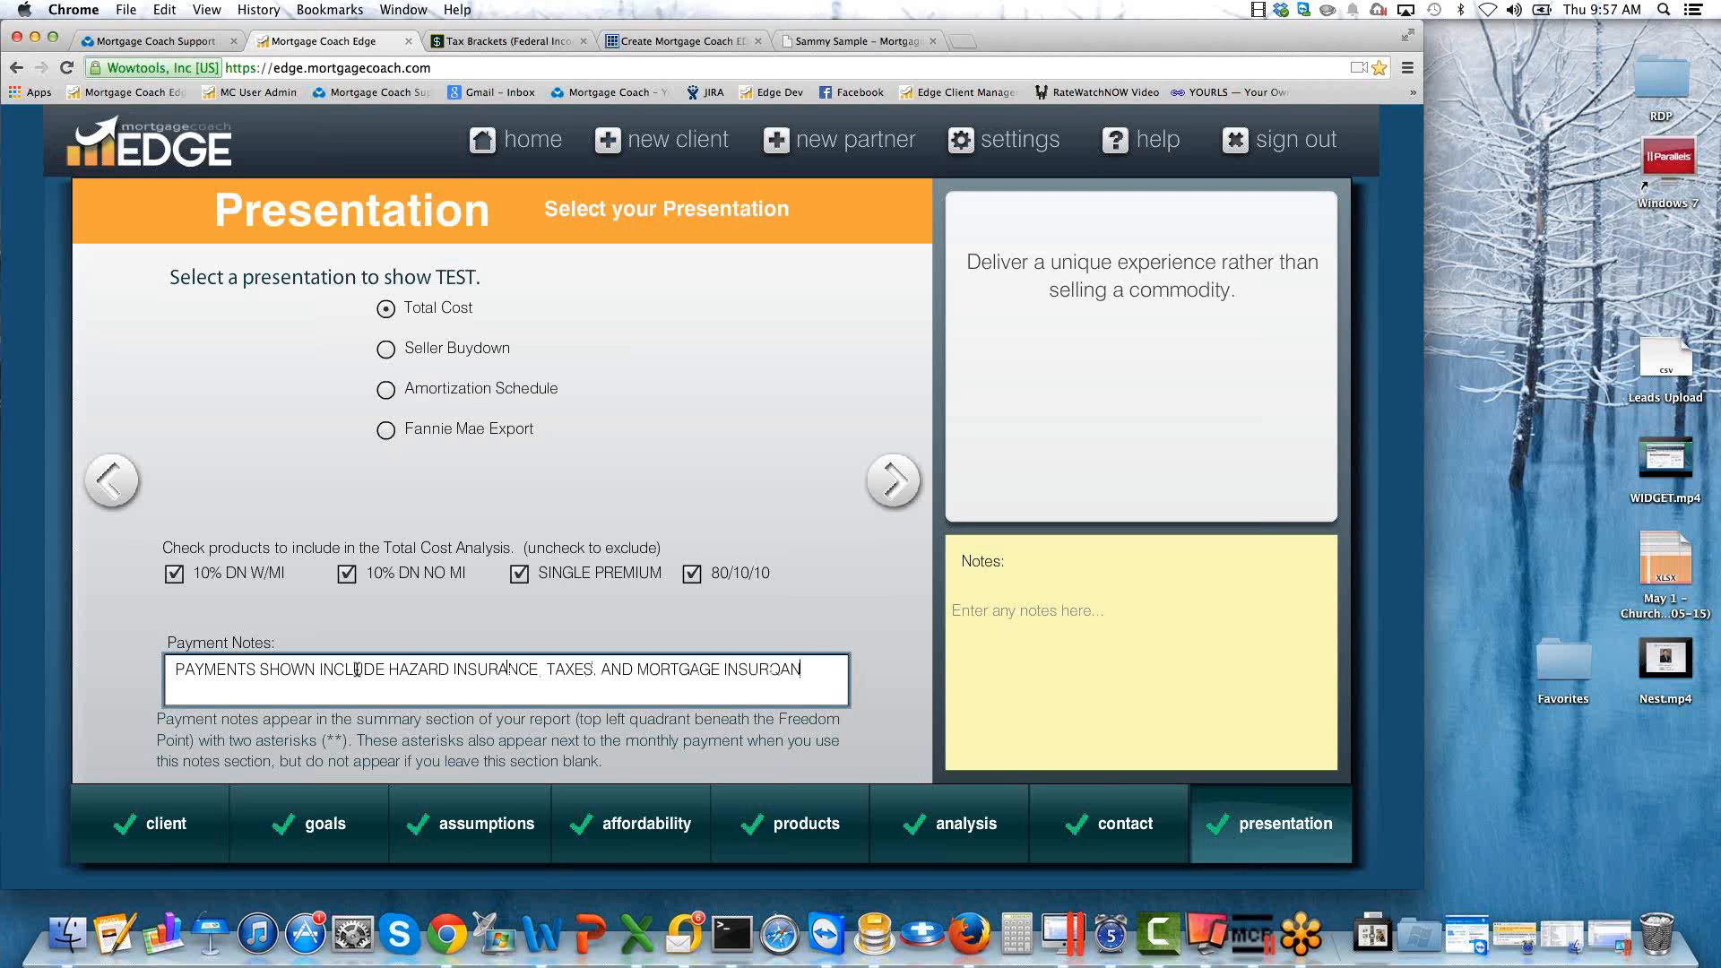
key("BackSpace")
key("BackSpace")
key("BackSpace")
key("BackSpace")
key("BackSpace")
type("ANCE WHERE APPLICAB")
type("LE")
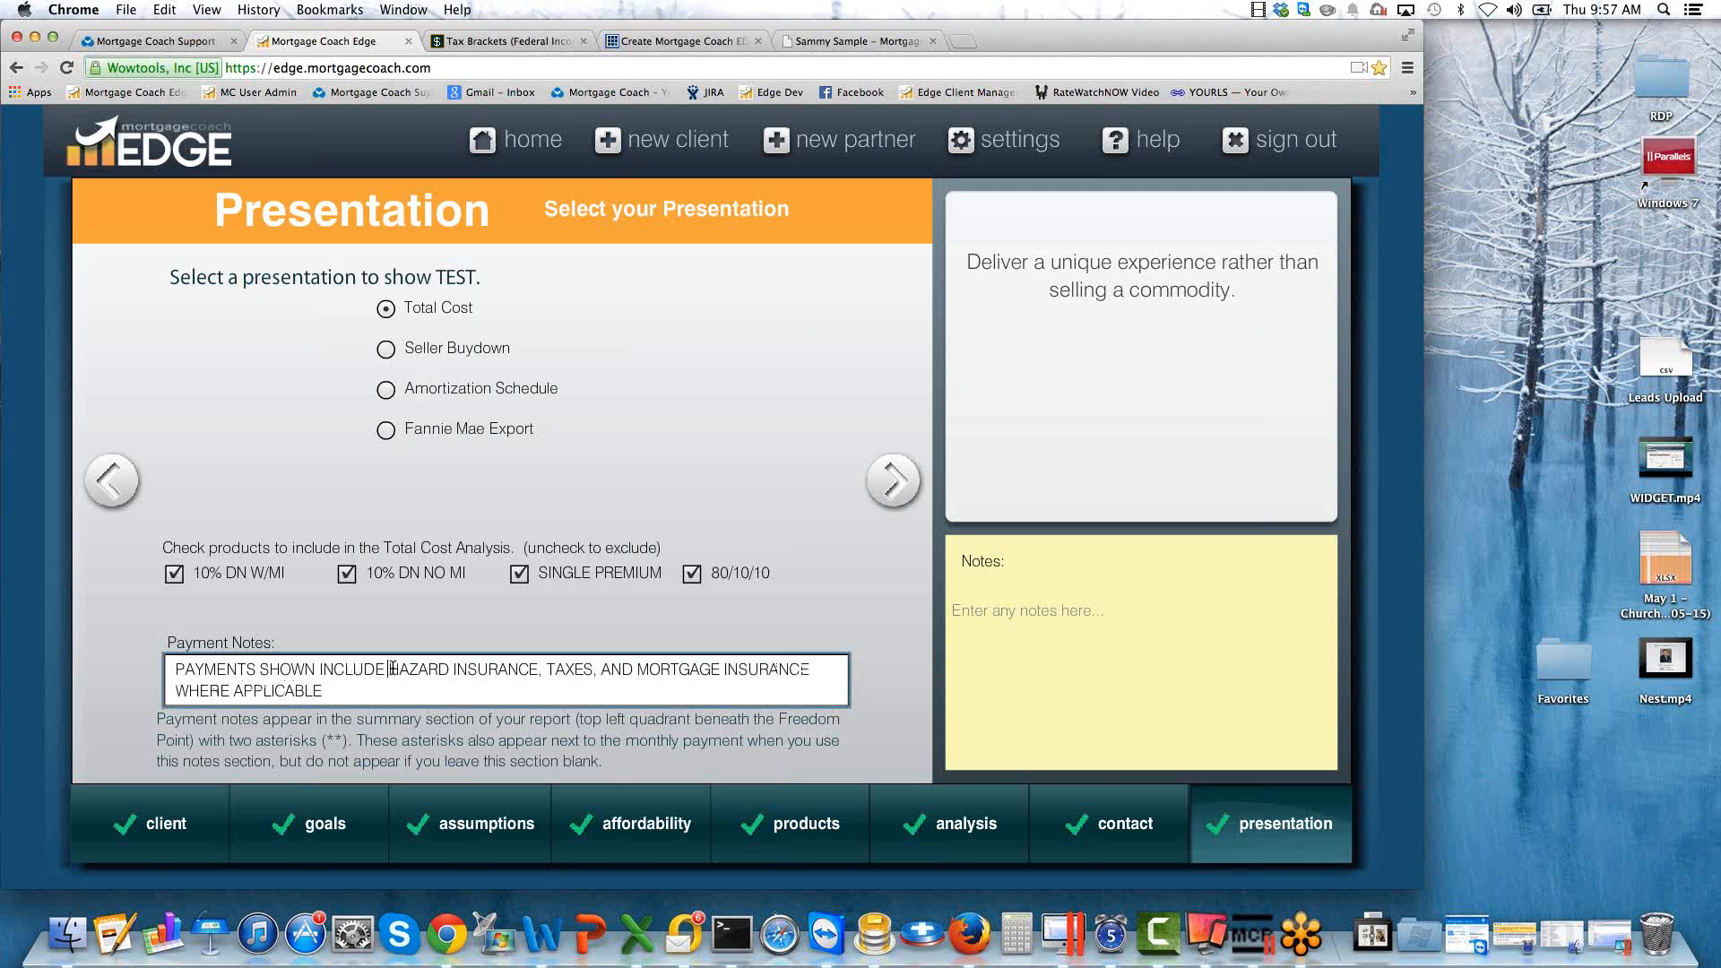
type("ESTIMATED")
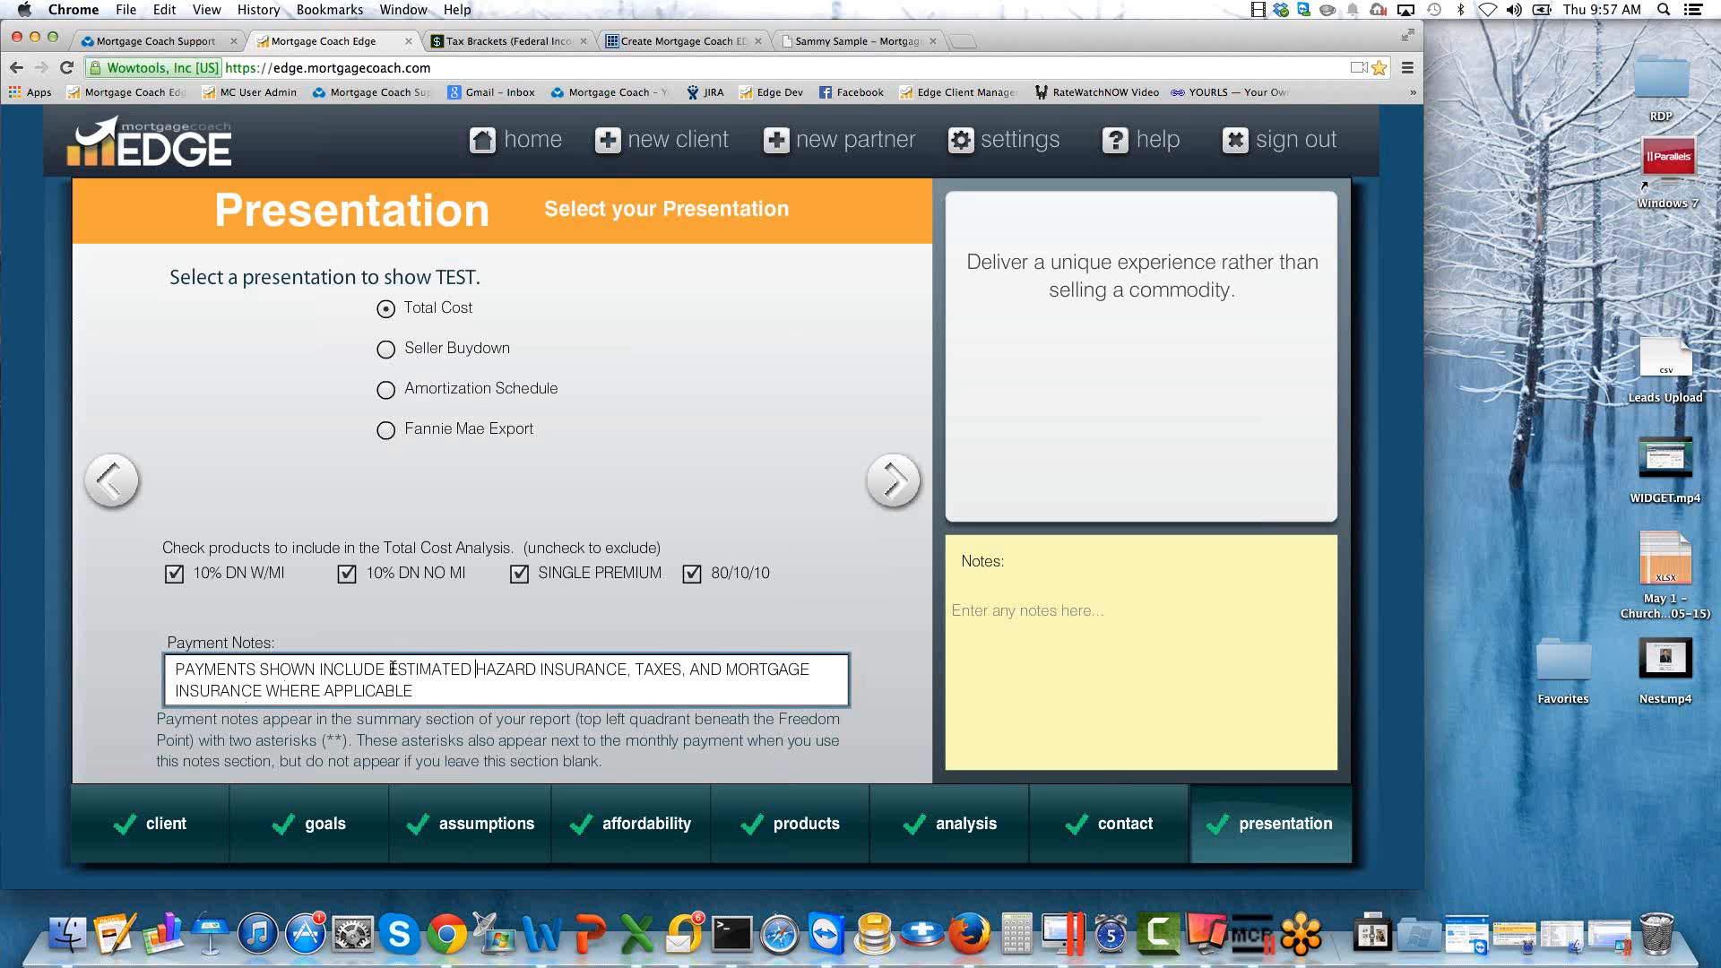
Insert "ESTIMATED" before "HAZARD INSURANCE" in the payment note and end the note with a period.
key("Down")
type(".")
key("super+a")
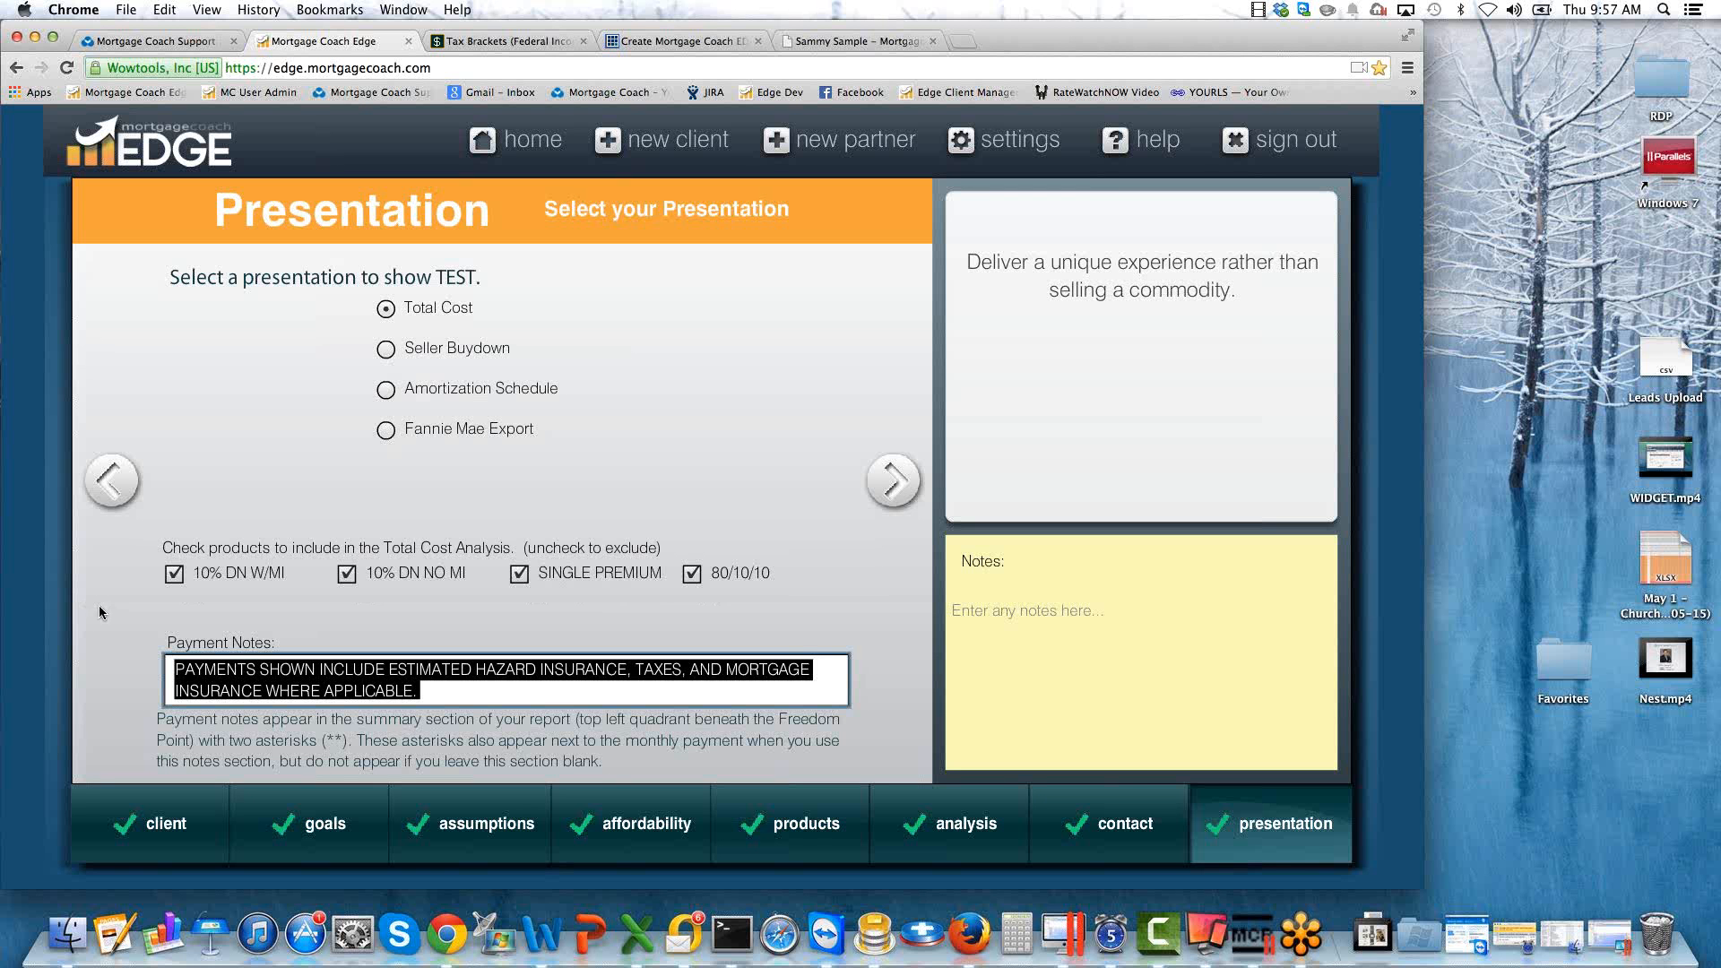
left_click(457, 698)
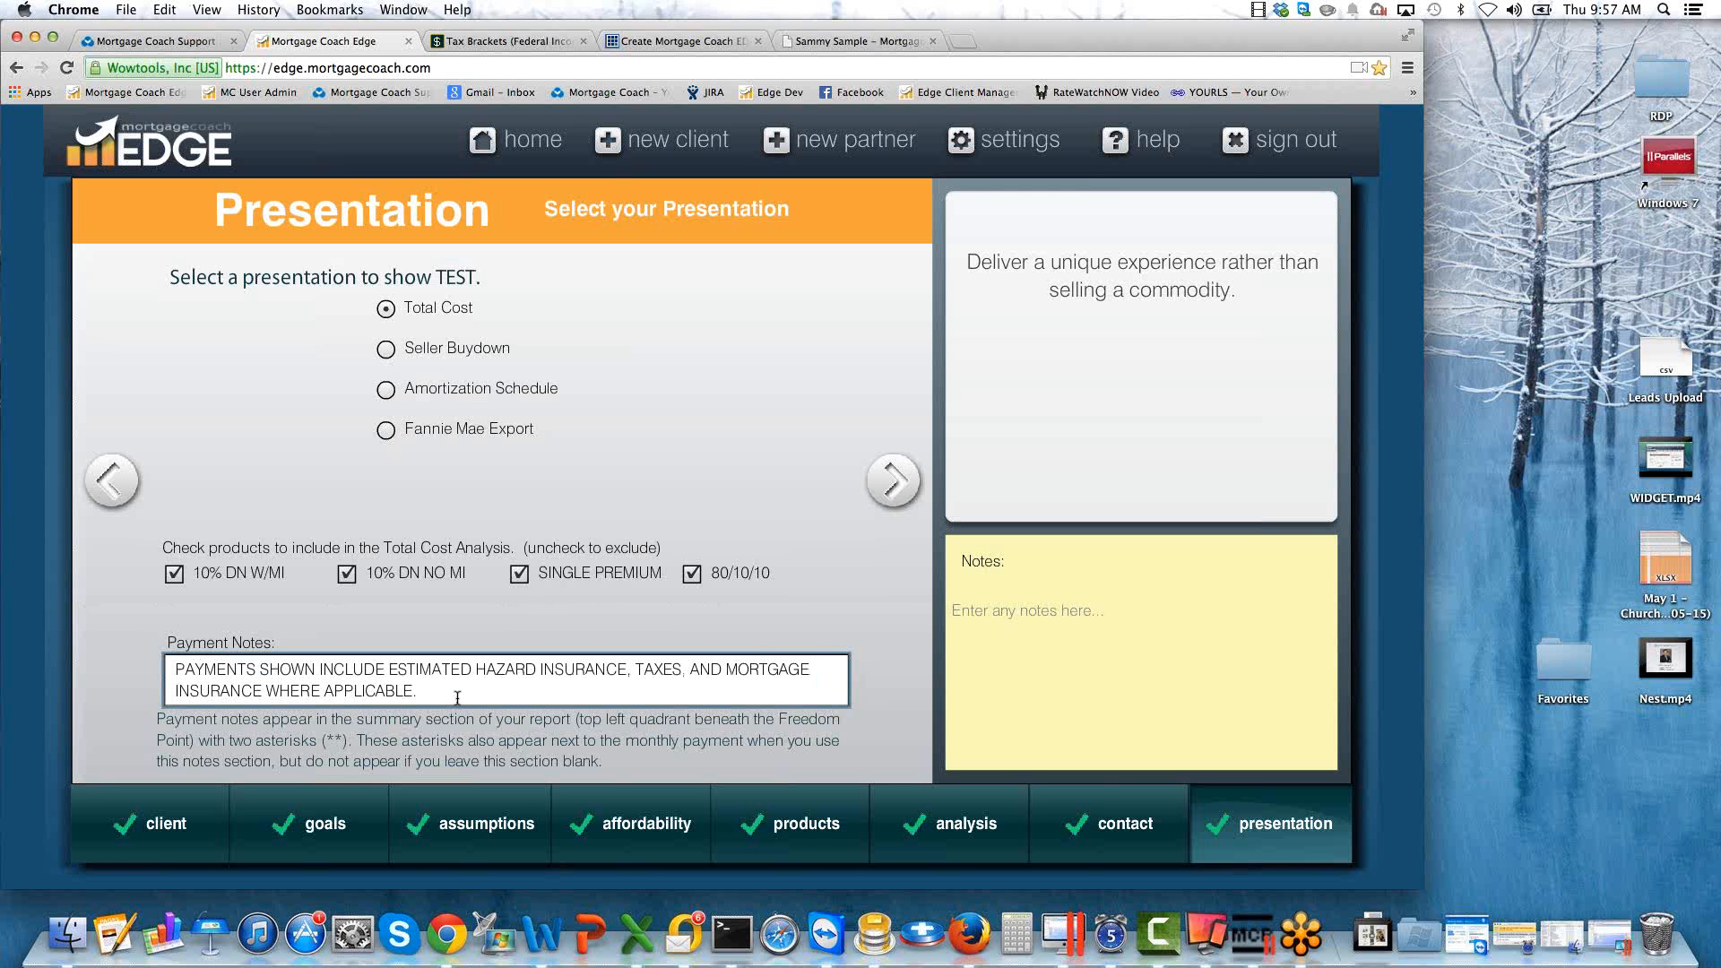
Advance to the TCA summary setup and delete the sidebar text's second sentence about applicable taxes and insurance.
left_click(894, 481)
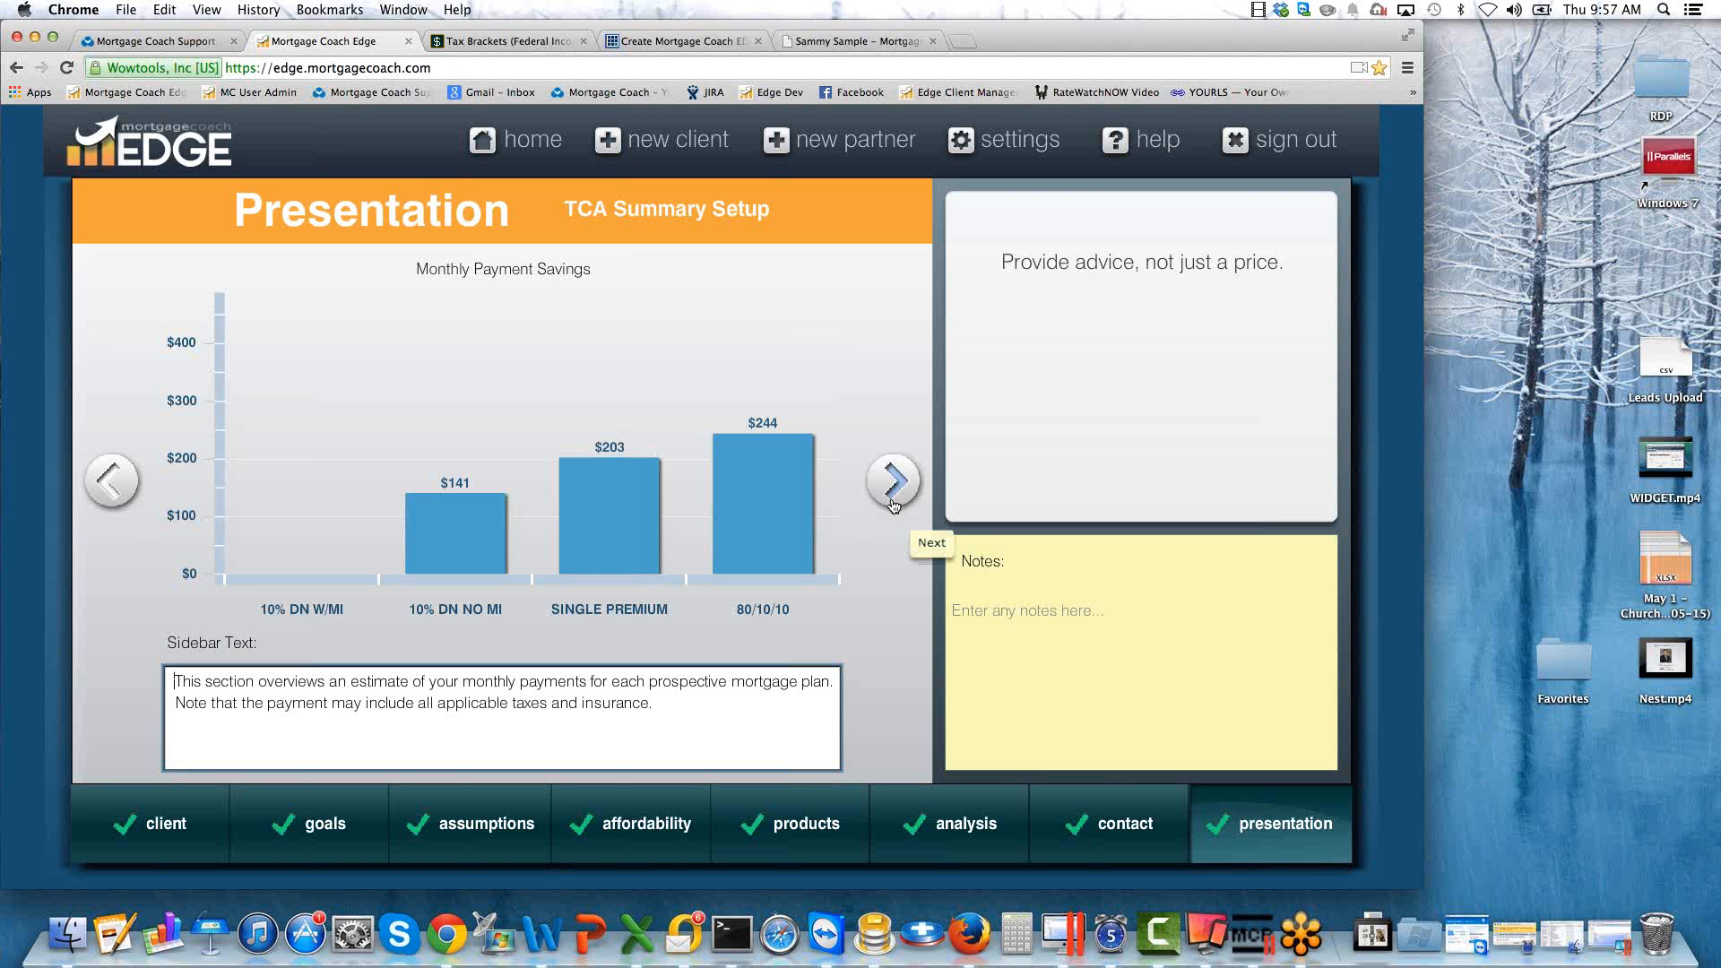
left_click_drag(682, 708, 171, 702)
key("BackSpace")
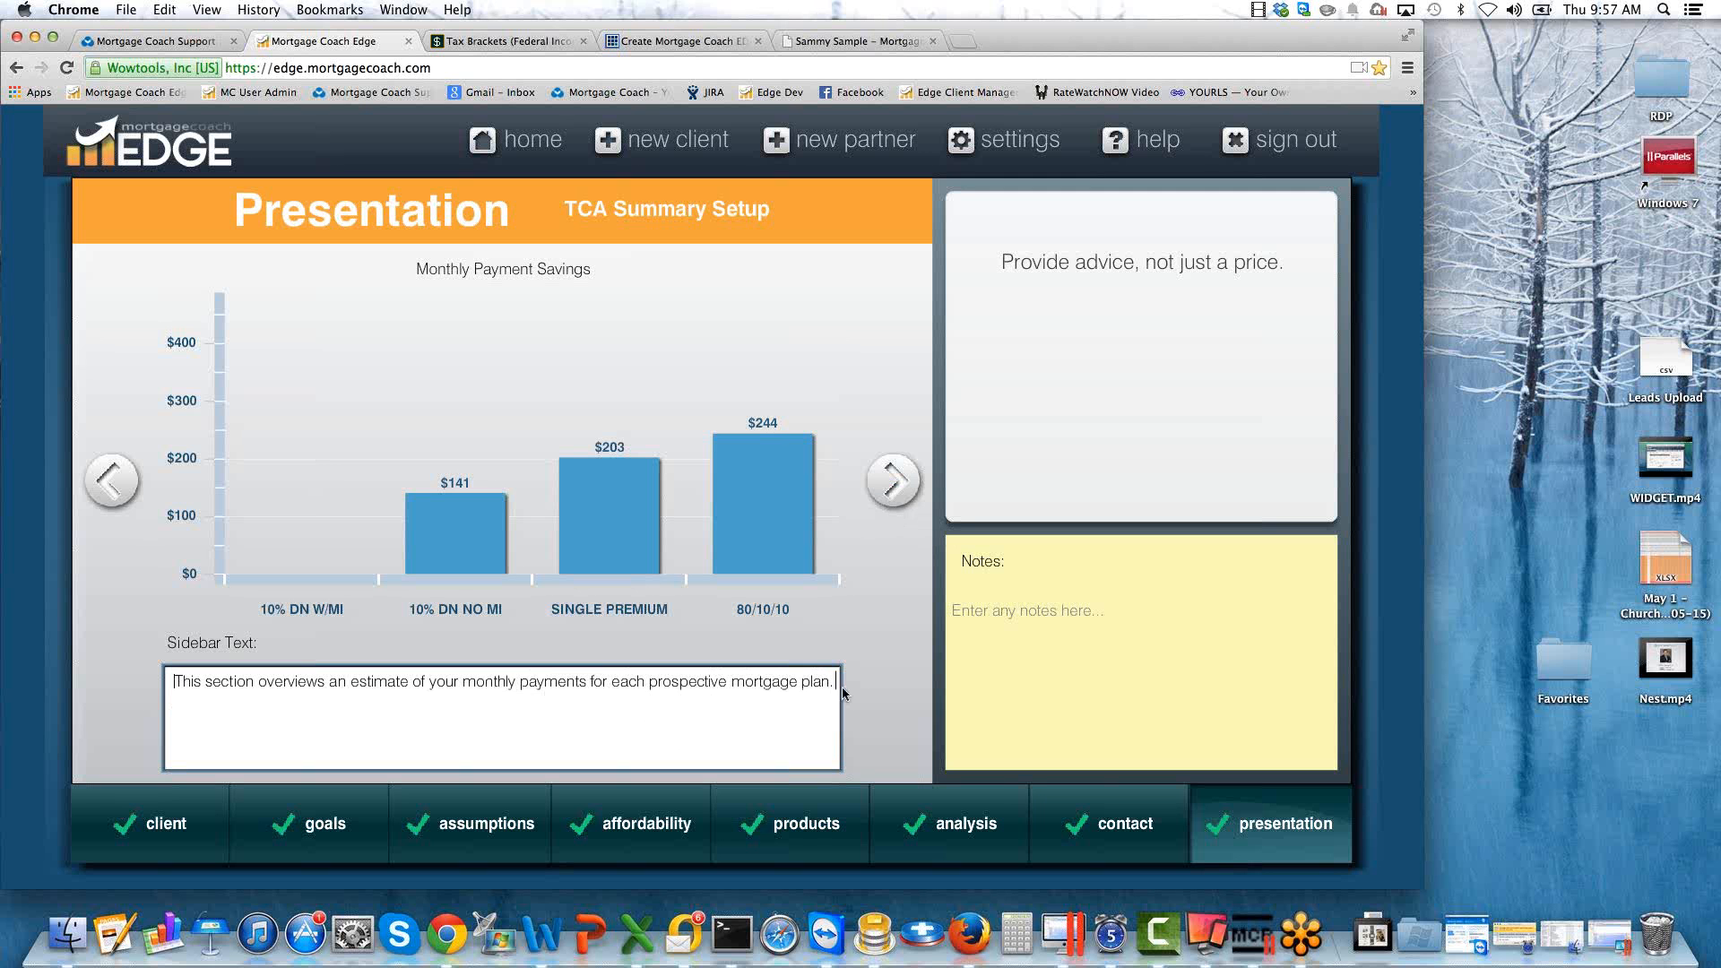
Go through the short-term savings and long-term setups, checking their sidebar texts, and continue to the Total Cost Analysis setup.
left_click(893, 480)
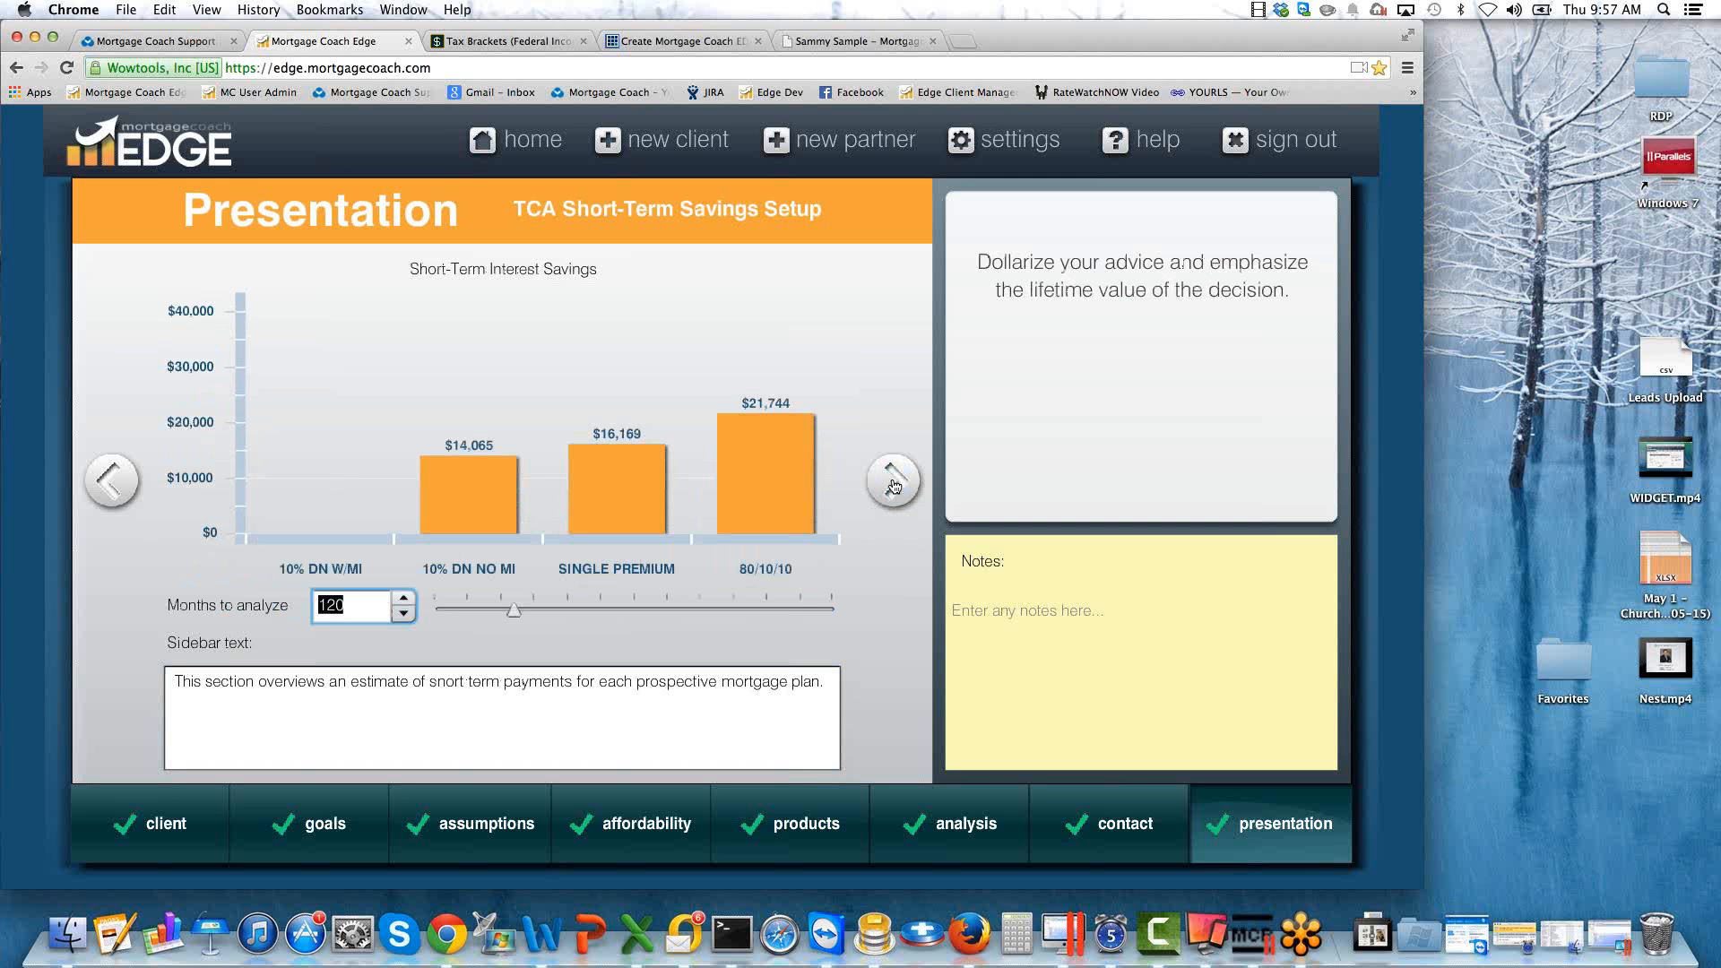
left_click(830, 681)
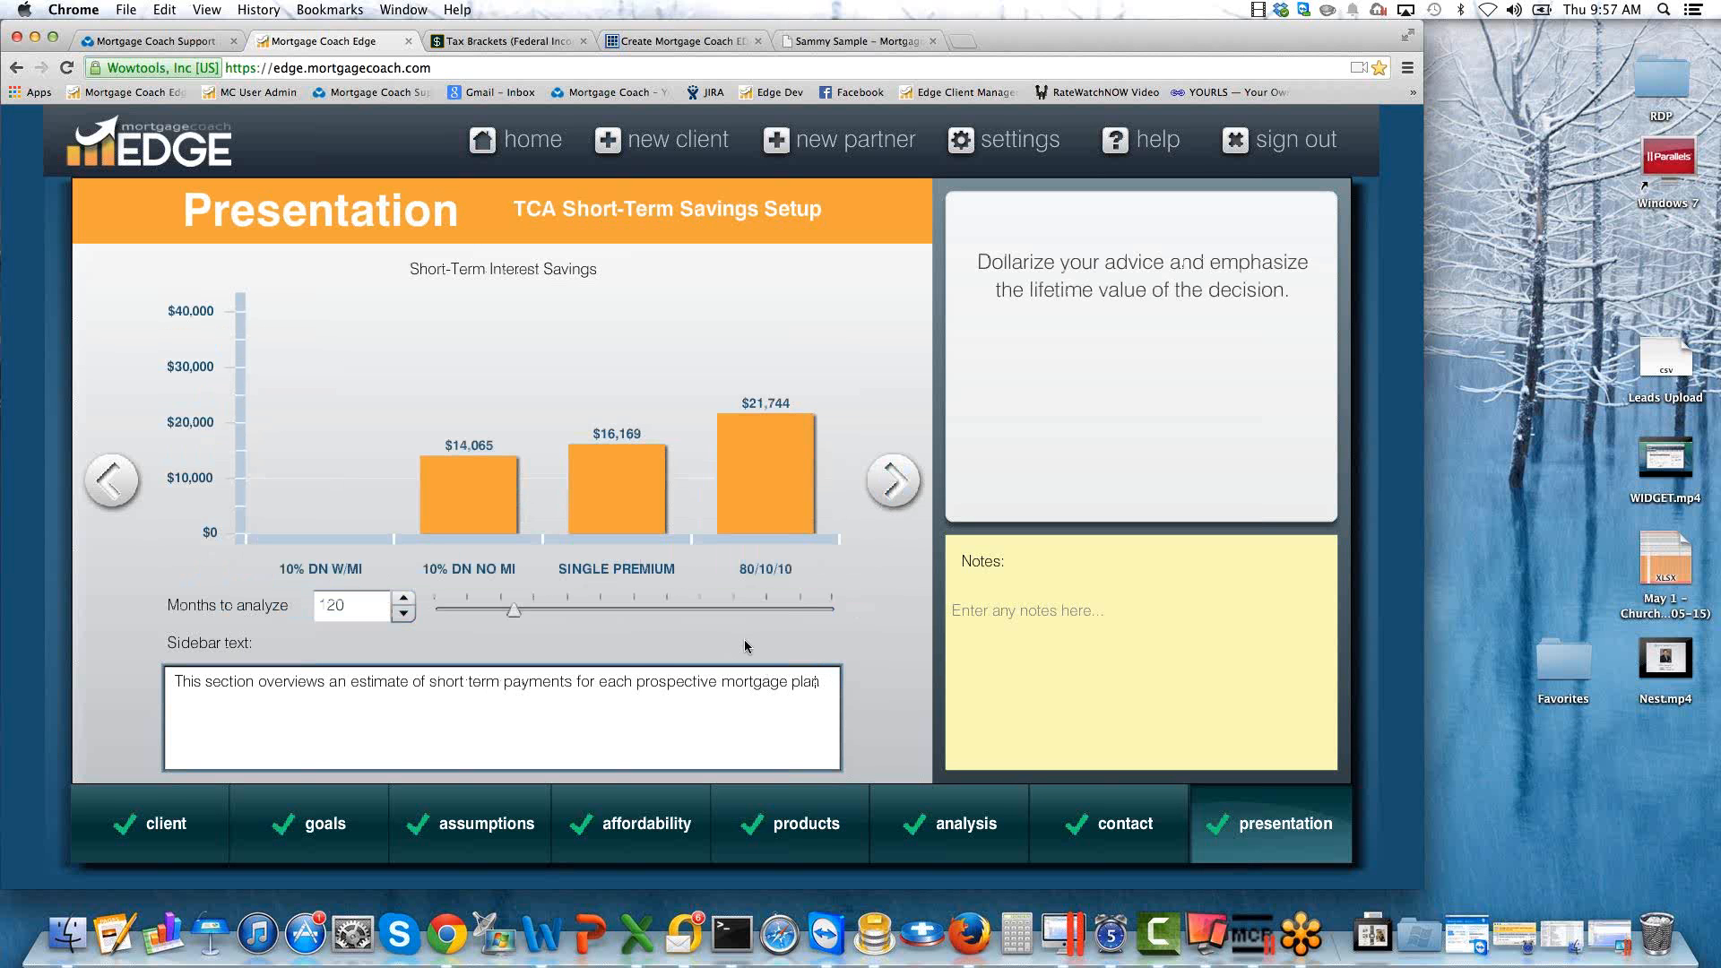
left_click(898, 481)
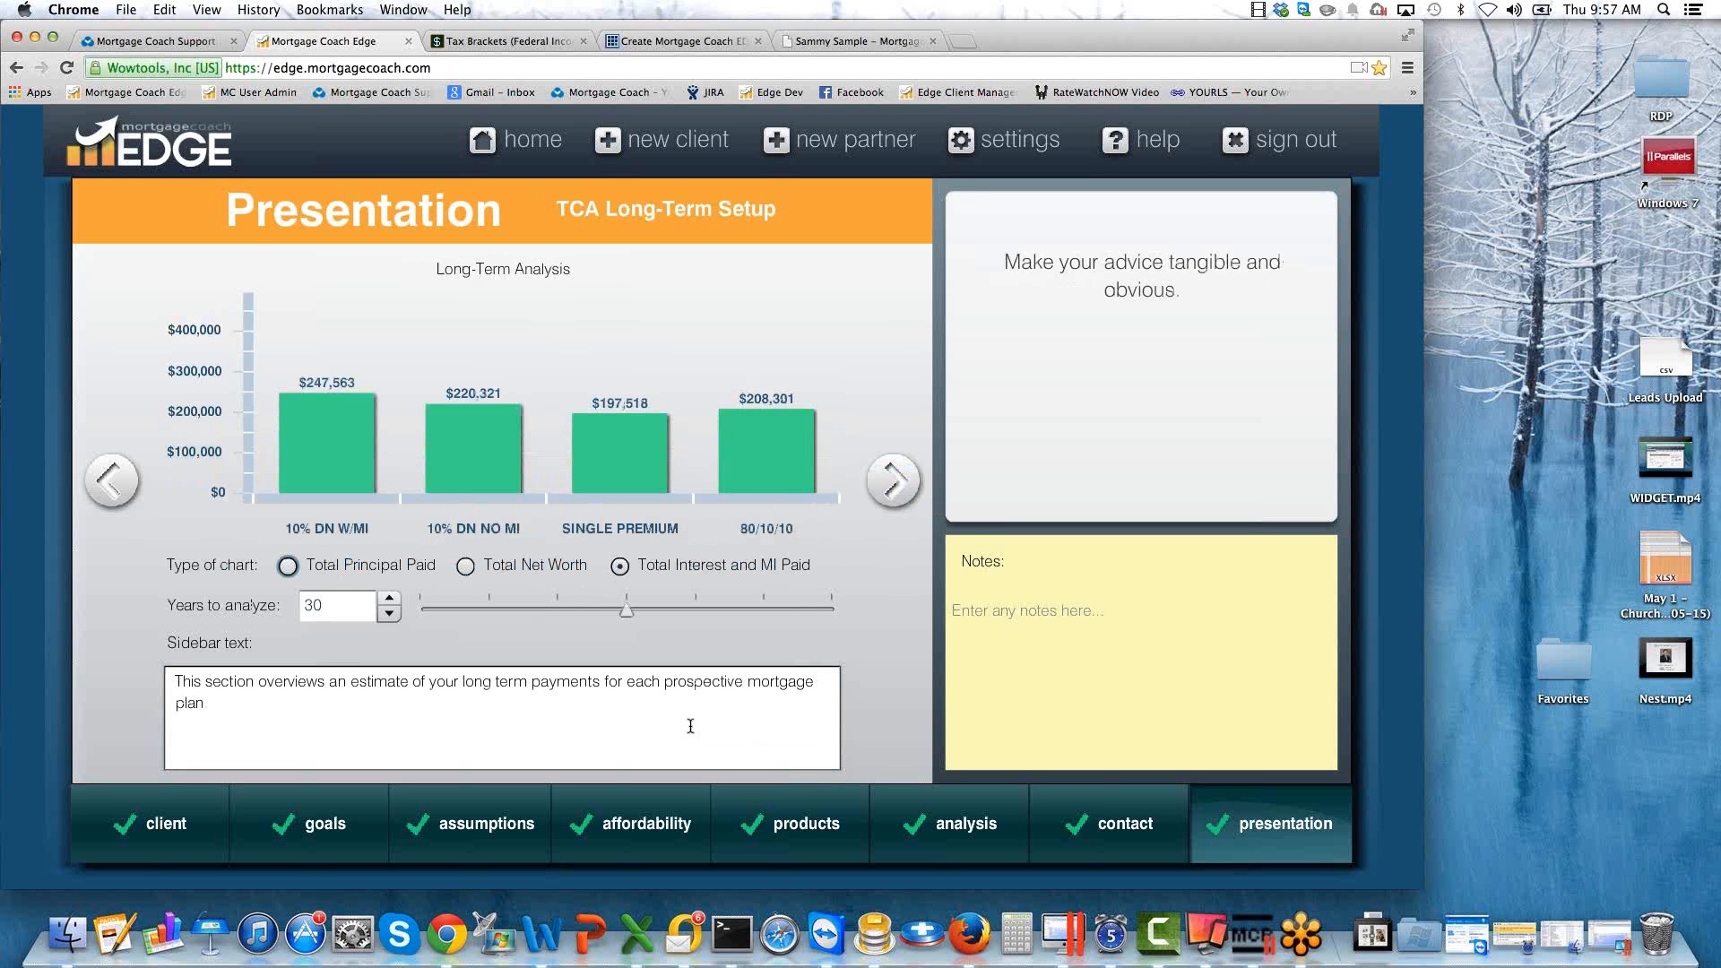
mouse_move(623, 415)
mouse_move(734, 494)
triple_click(271, 708)
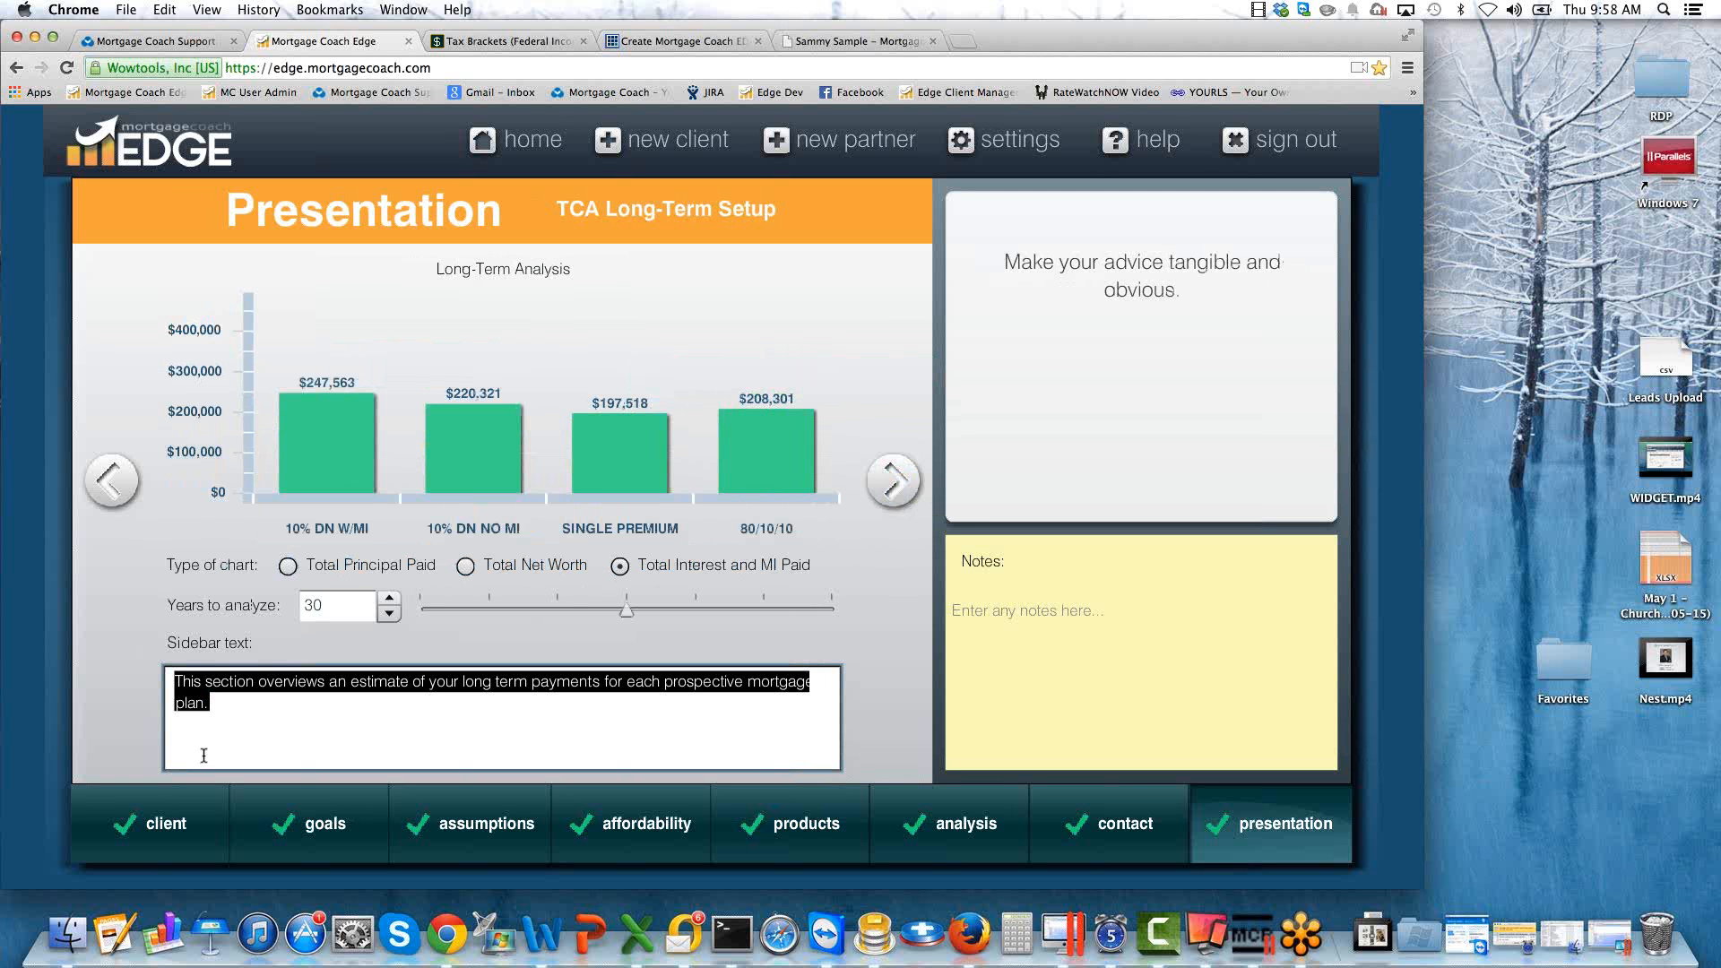
left_click(896, 484)
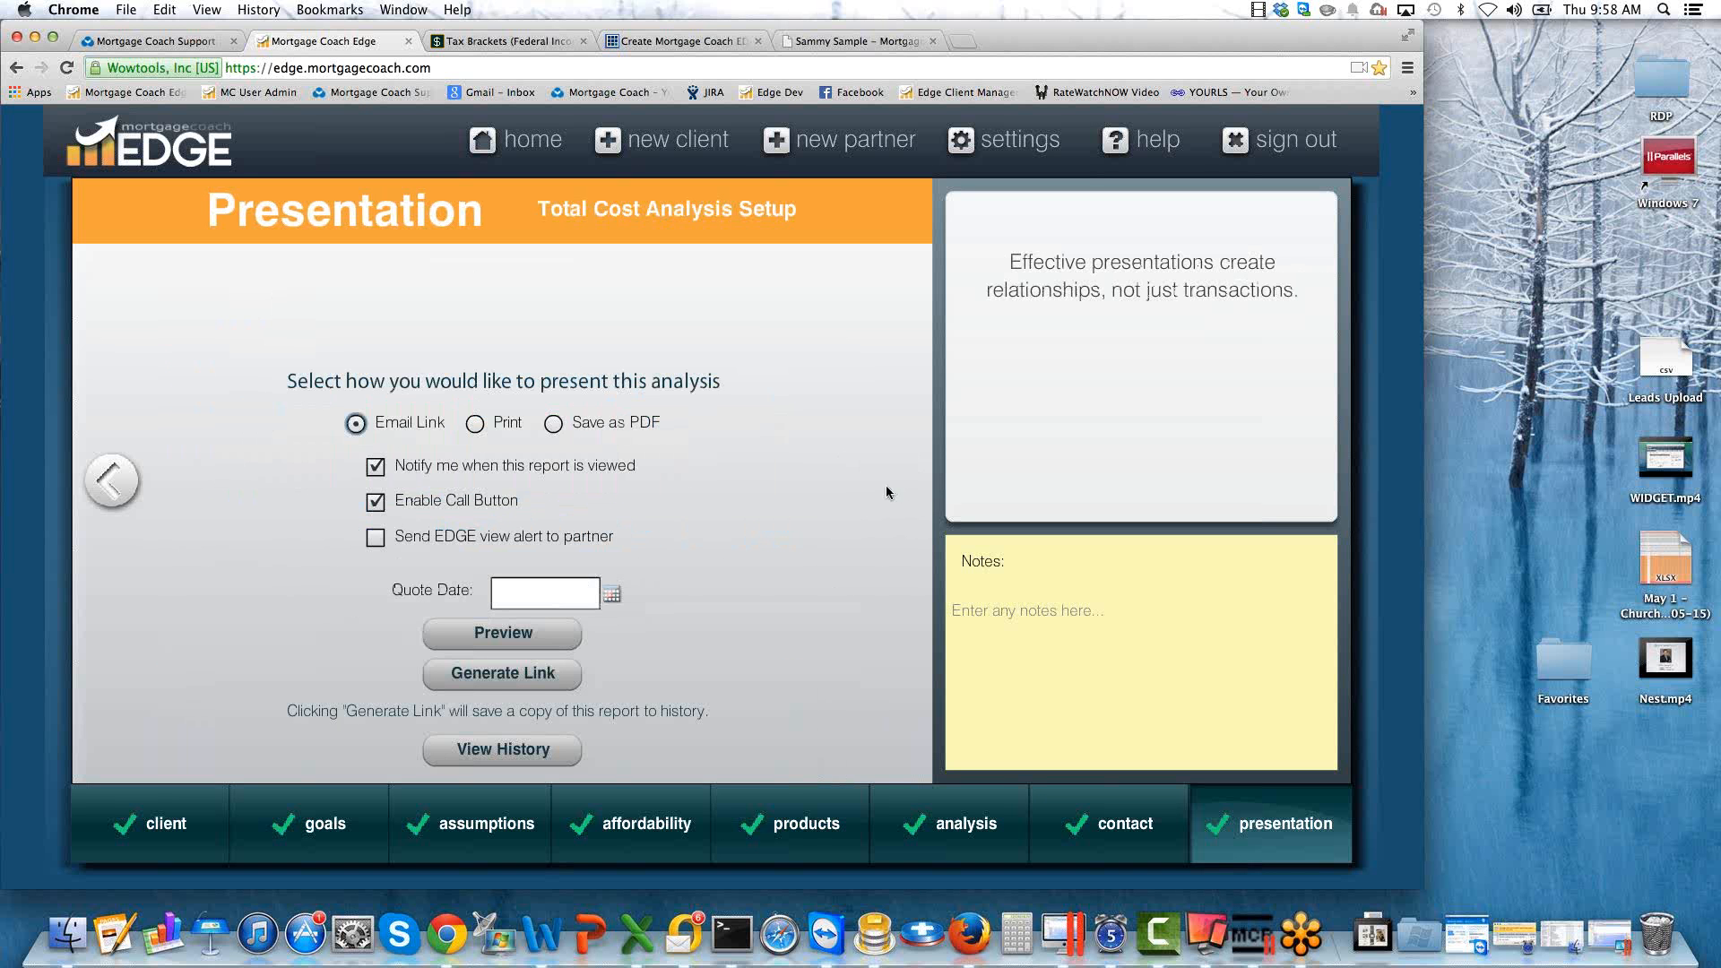
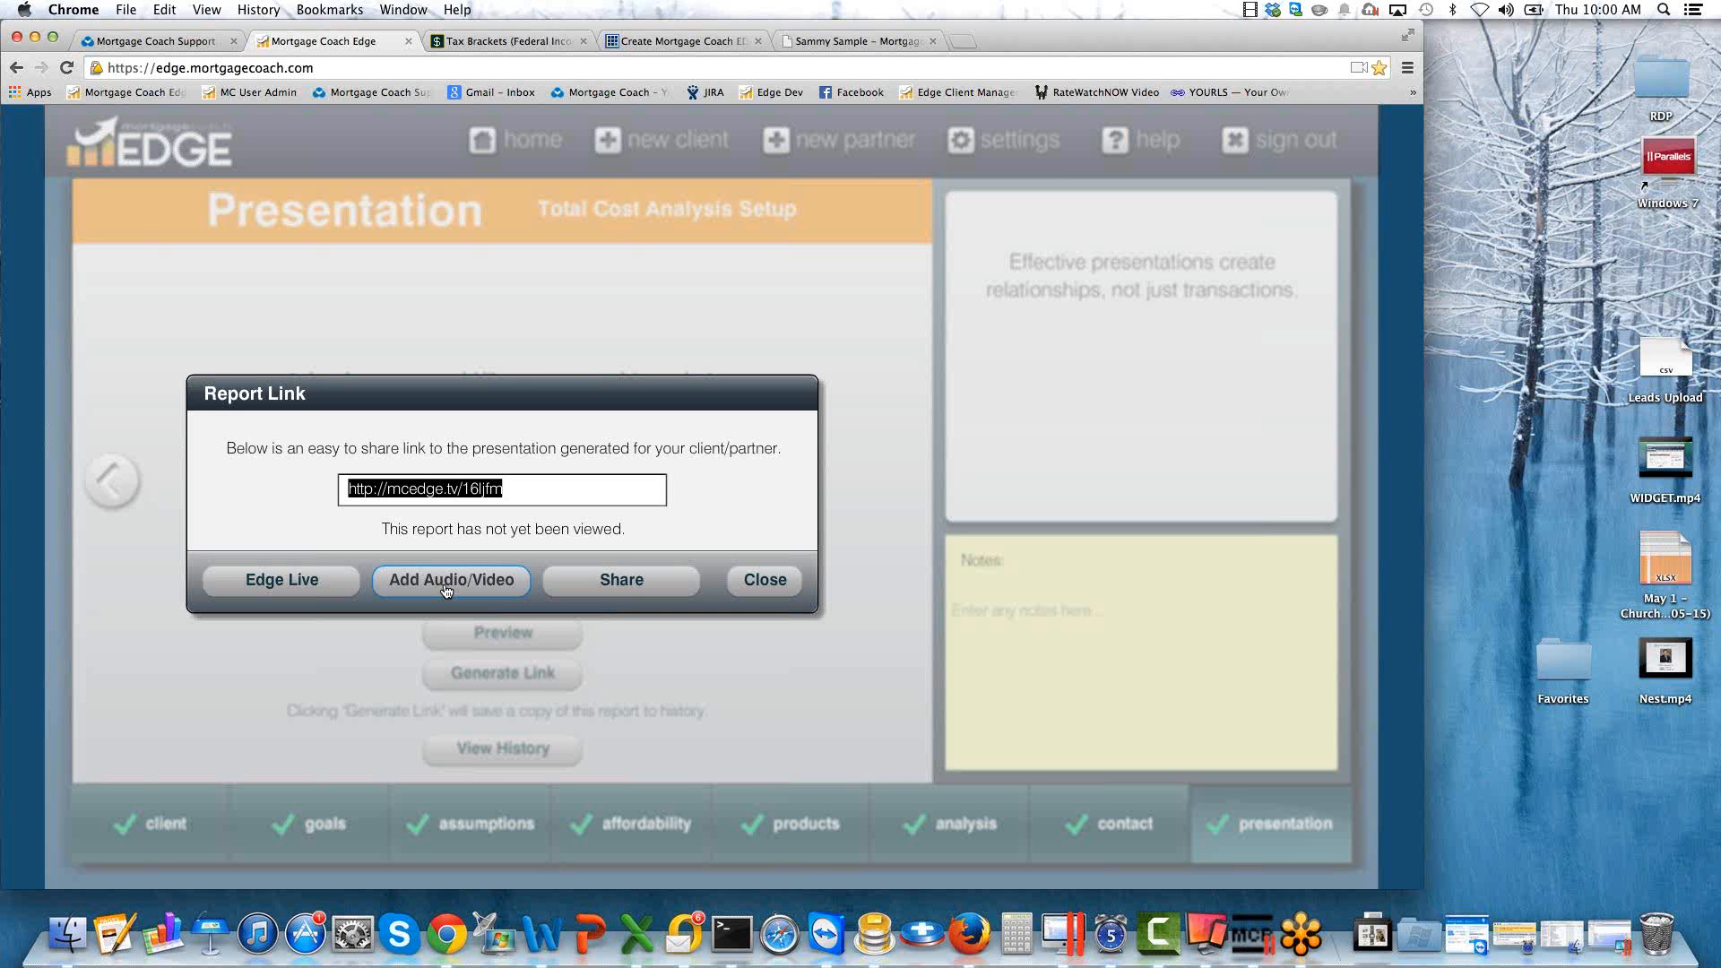
Launch the generated report in Edge Live, review the Monthly Payment Savings details, and close them.
left_click(313, 580)
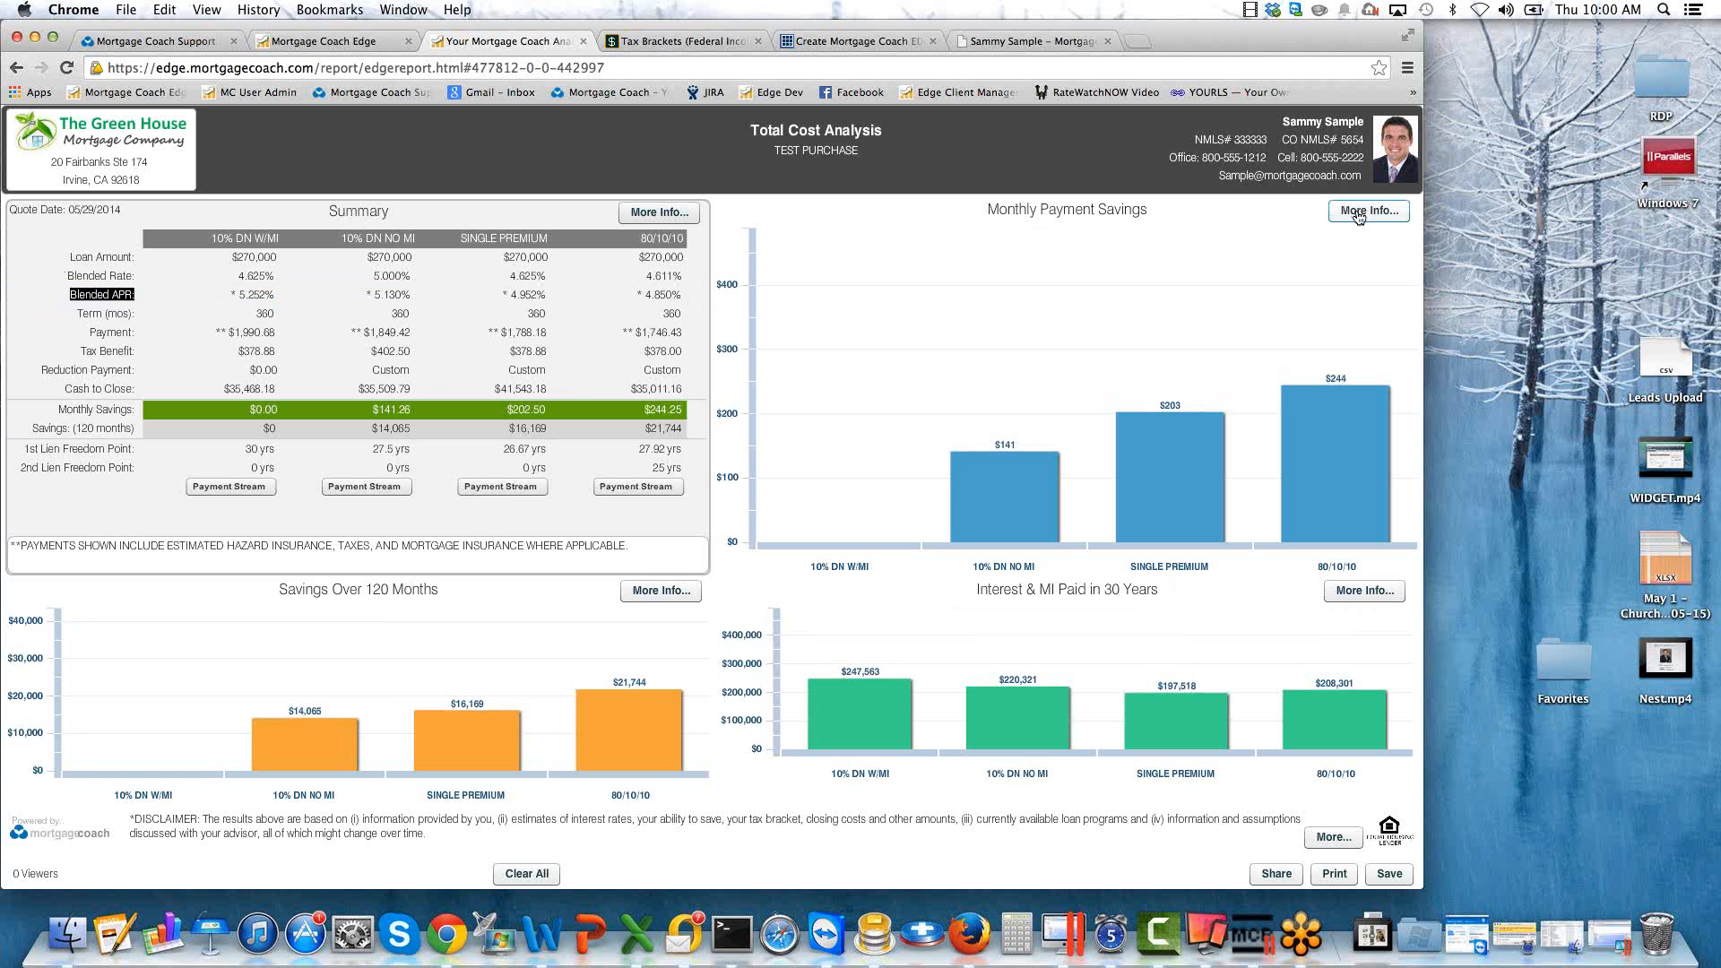
left_click(1350, 211)
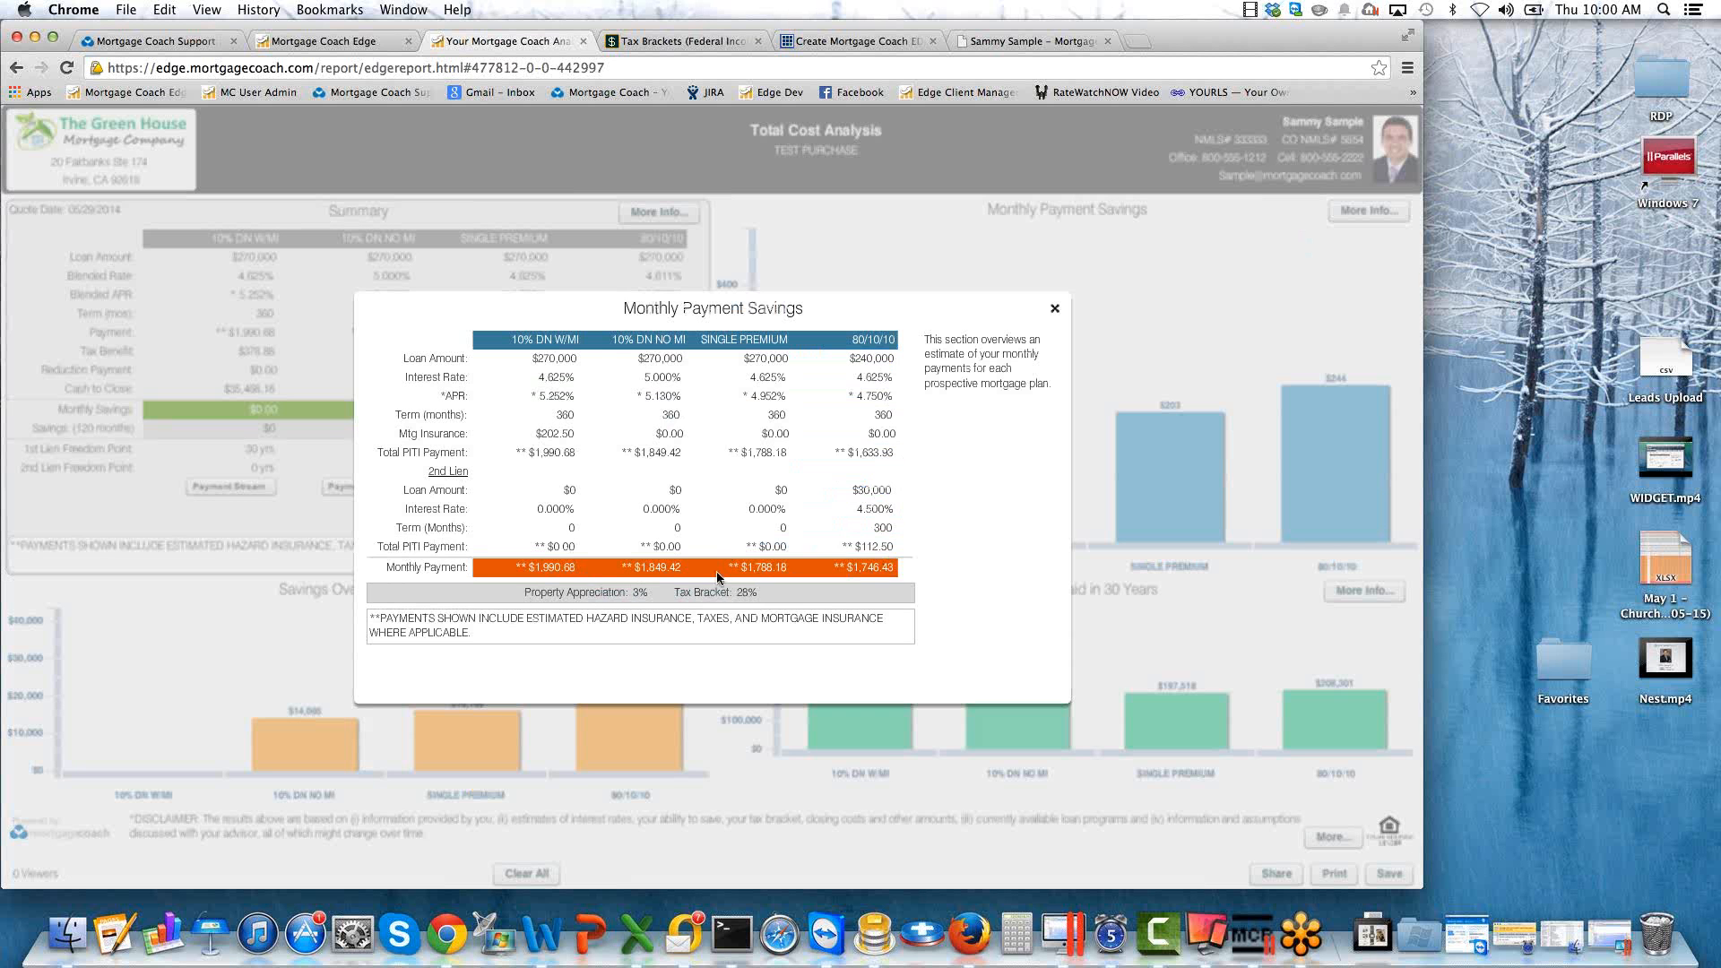
left_click(1054, 310)
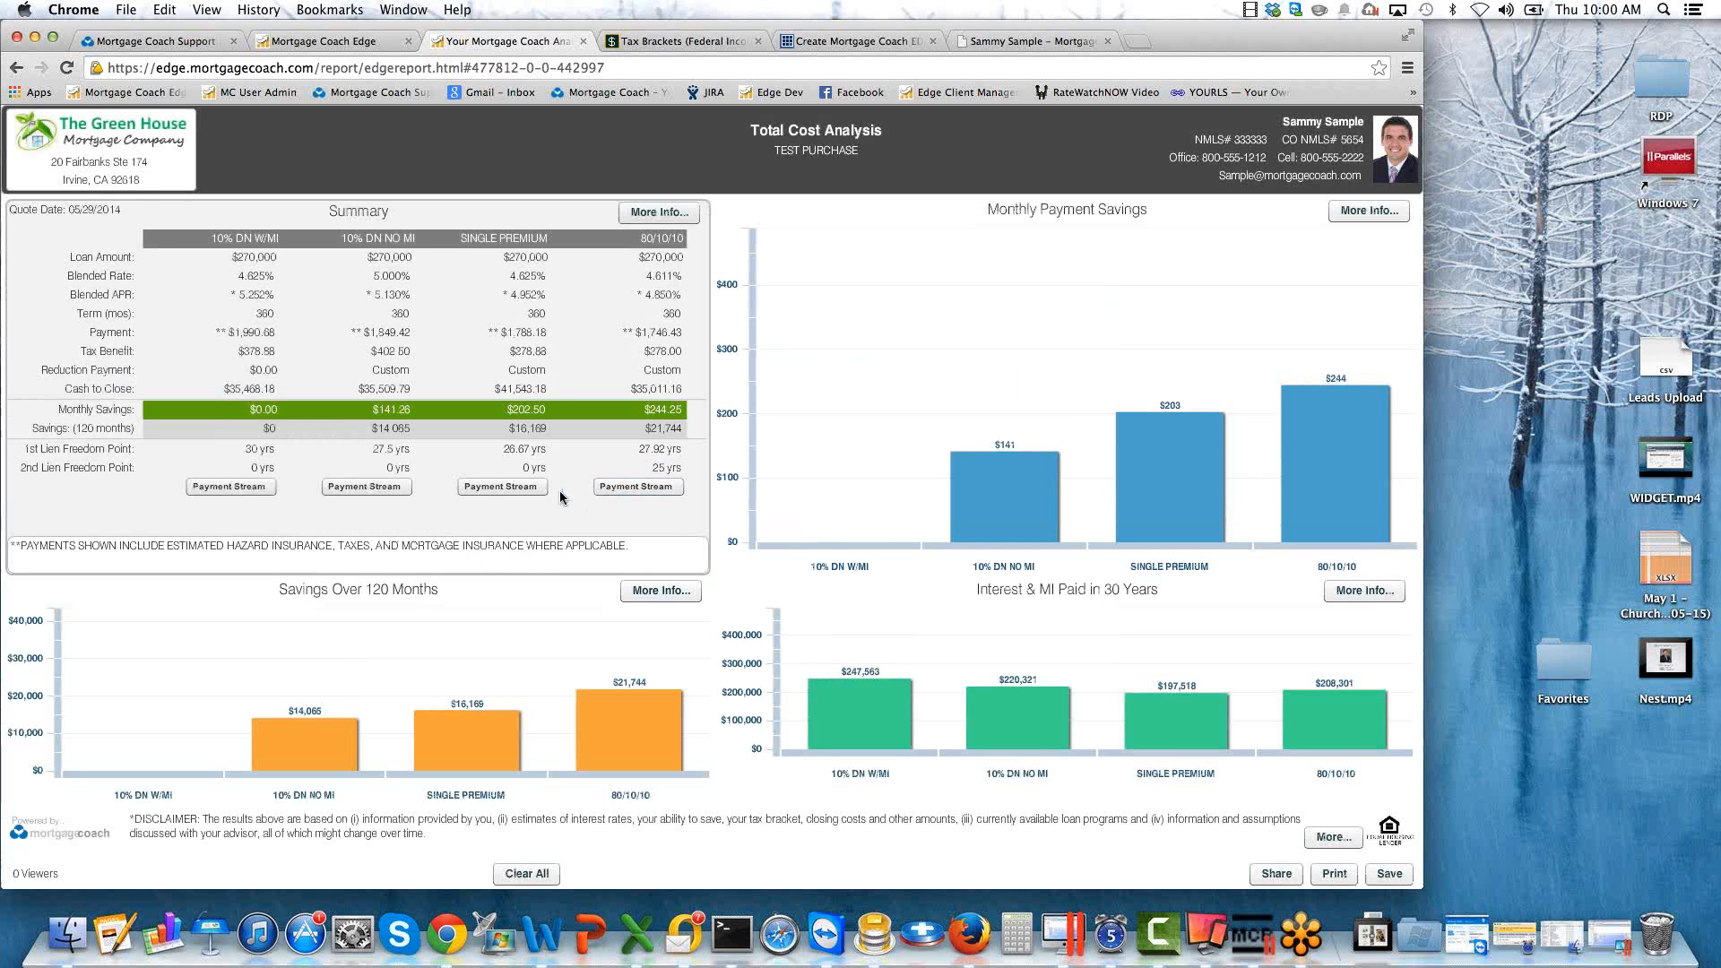
Review the payment streams of the single premium and 10% down with MI products, closing each one.
left_click(499, 499)
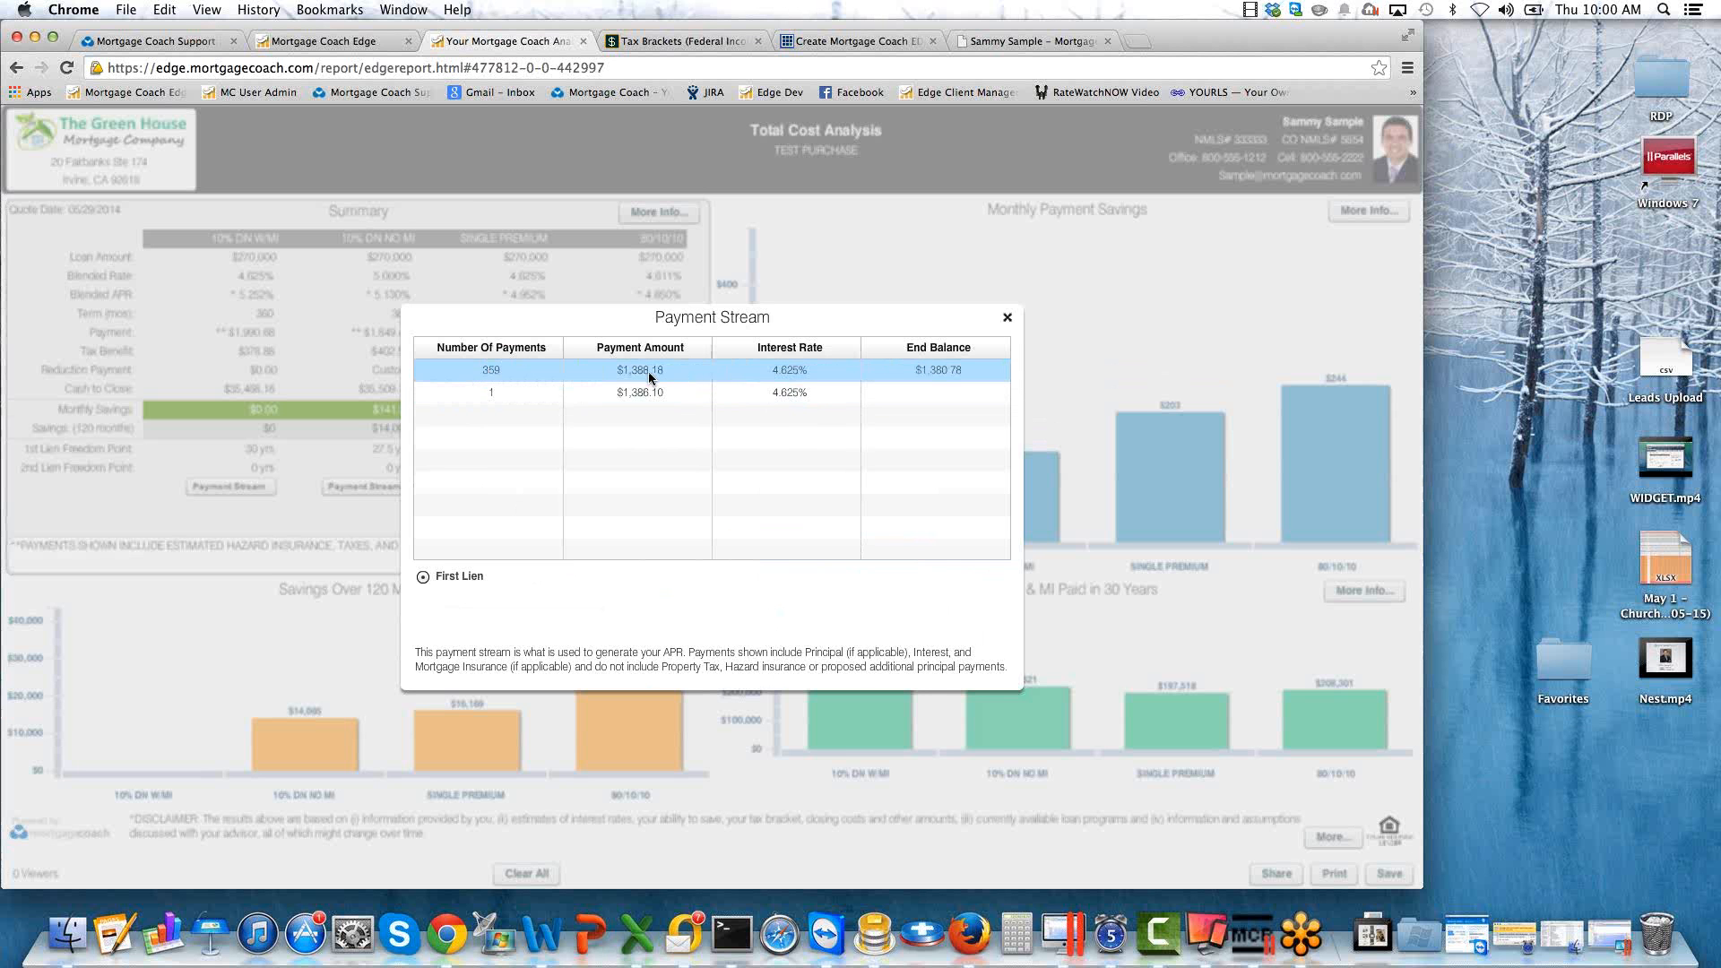
left_click(574, 373)
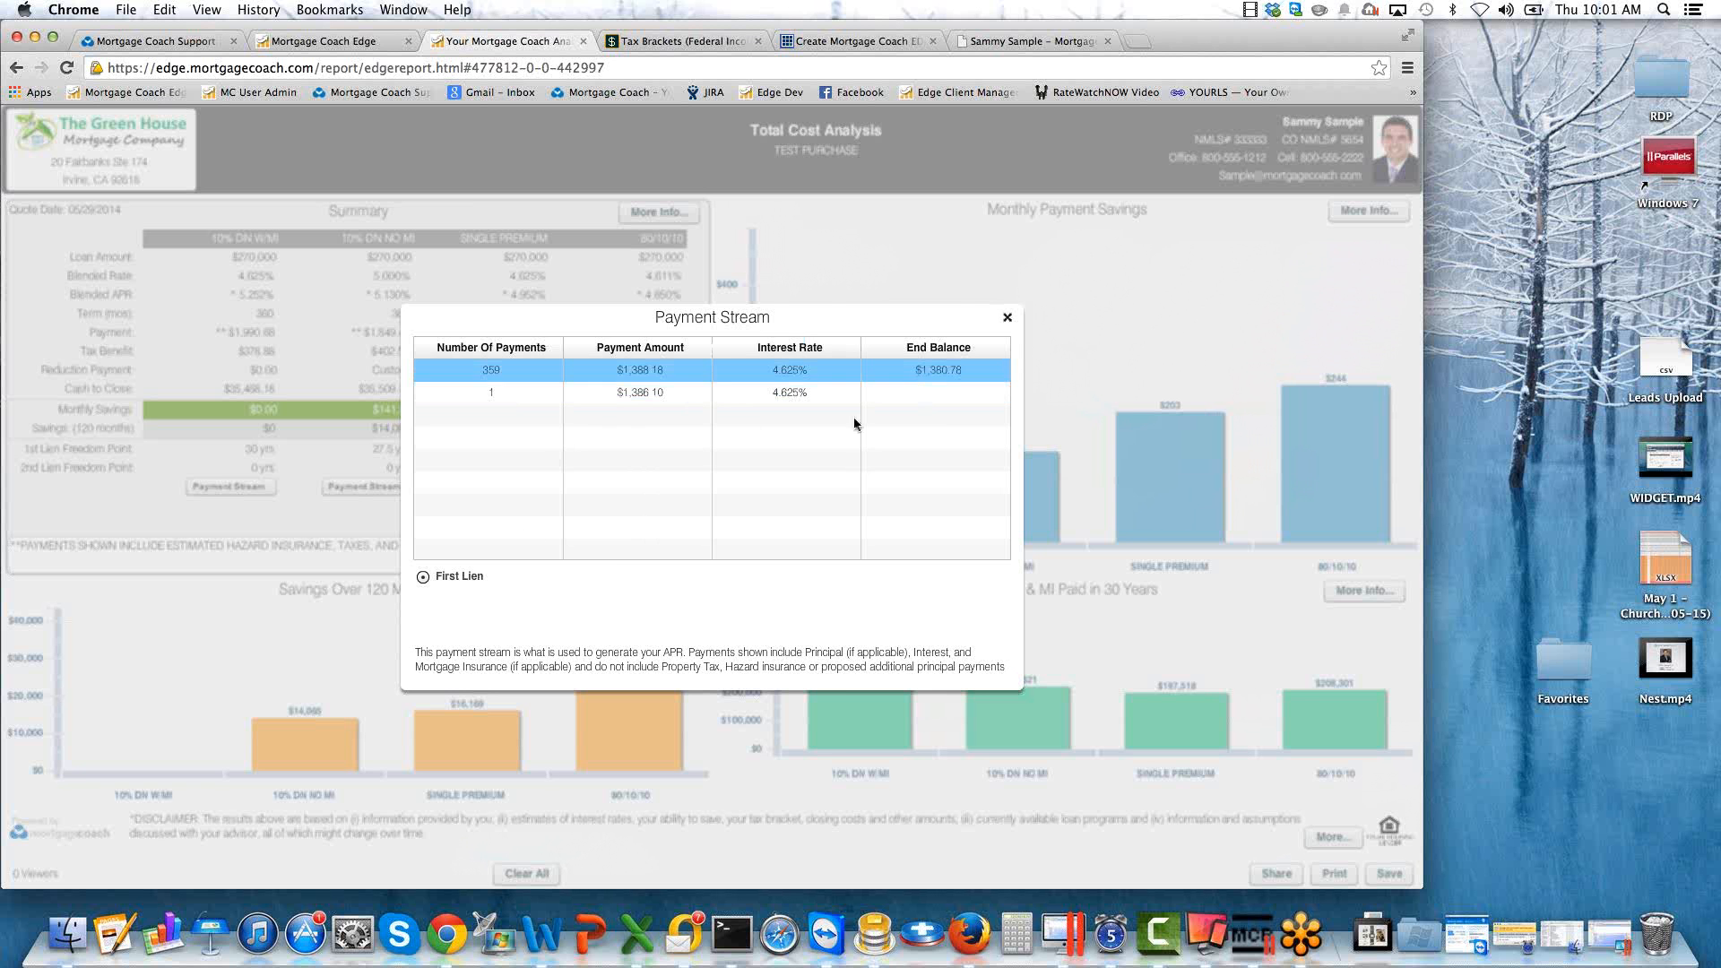
left_click(1007, 317)
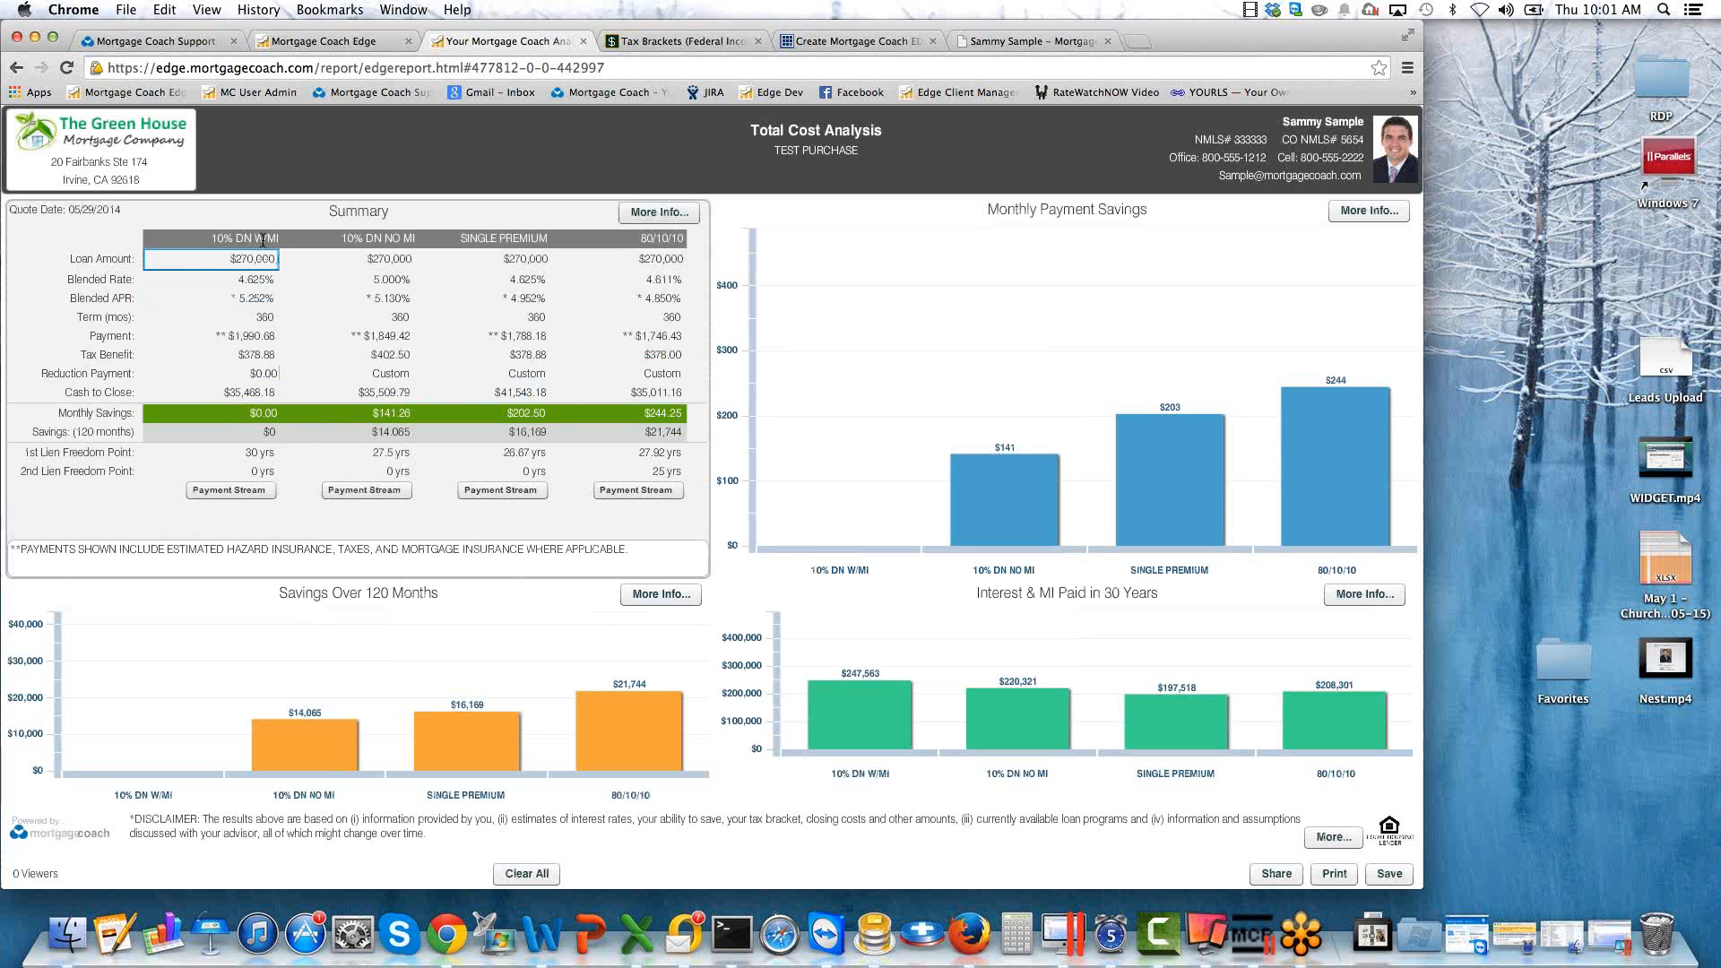
left_click(250, 492)
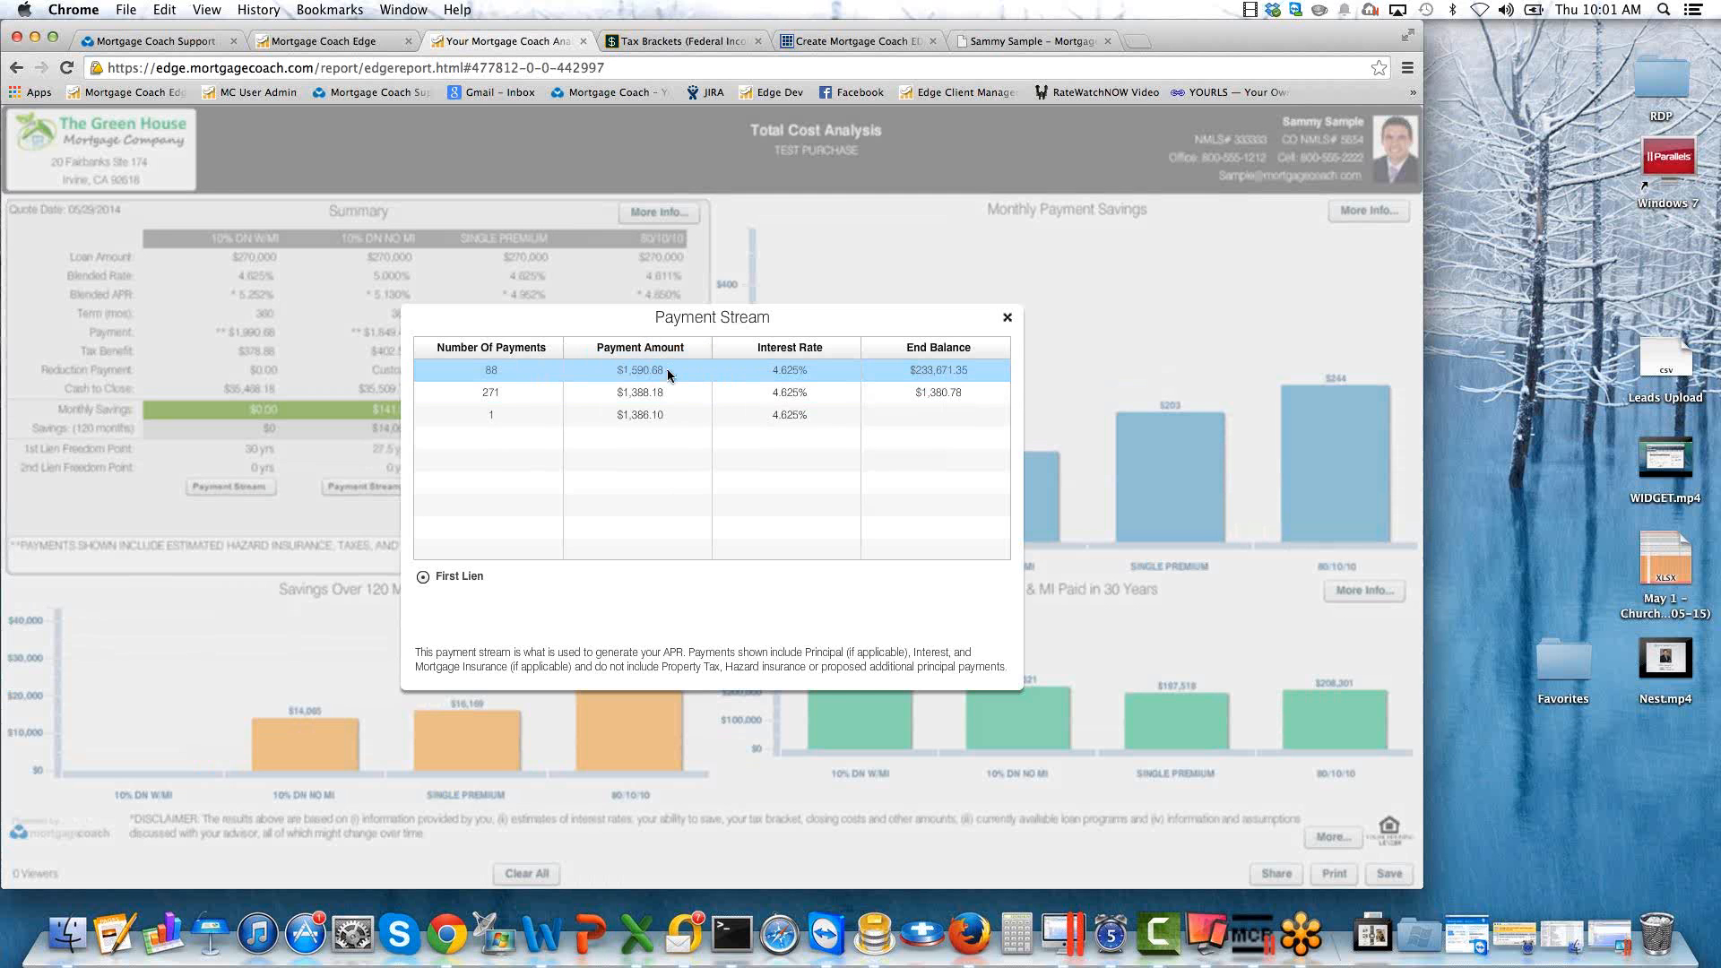
left_click(1007, 316)
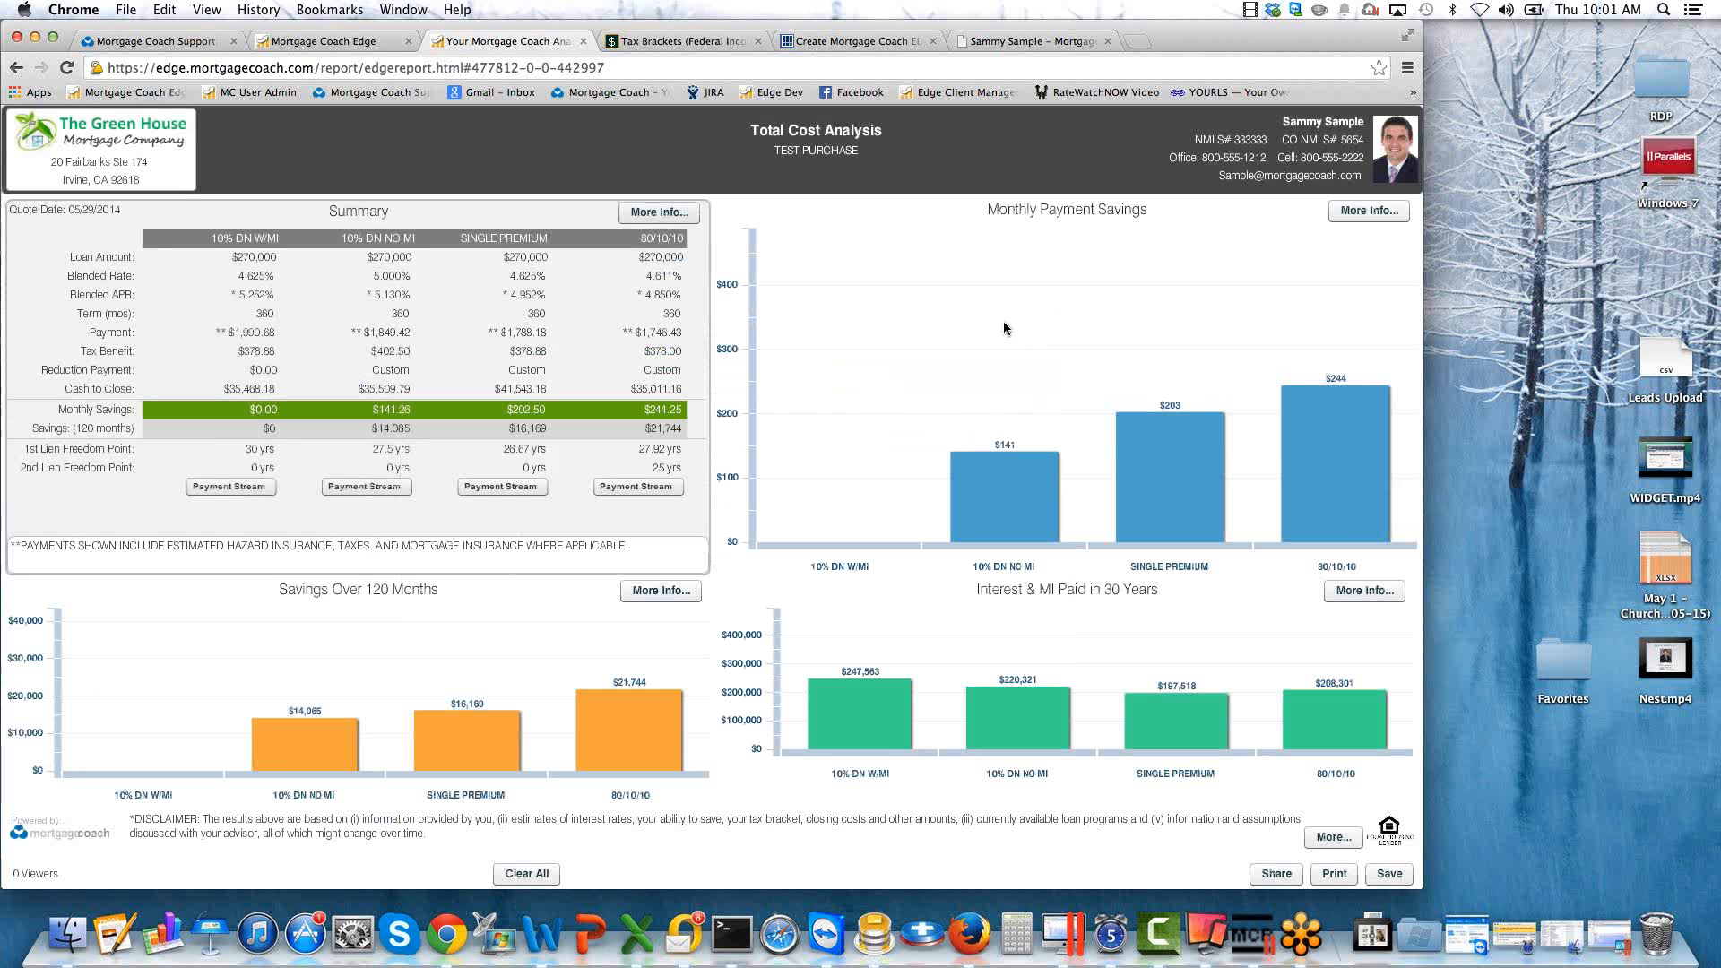
Open the Savings Over 120 Months details and highlight the Int & MI Paid figures of all four products.
mouse_move(1285, 354)
mouse_move(1013, 506)
mouse_move(670, 658)
left_click(661, 590)
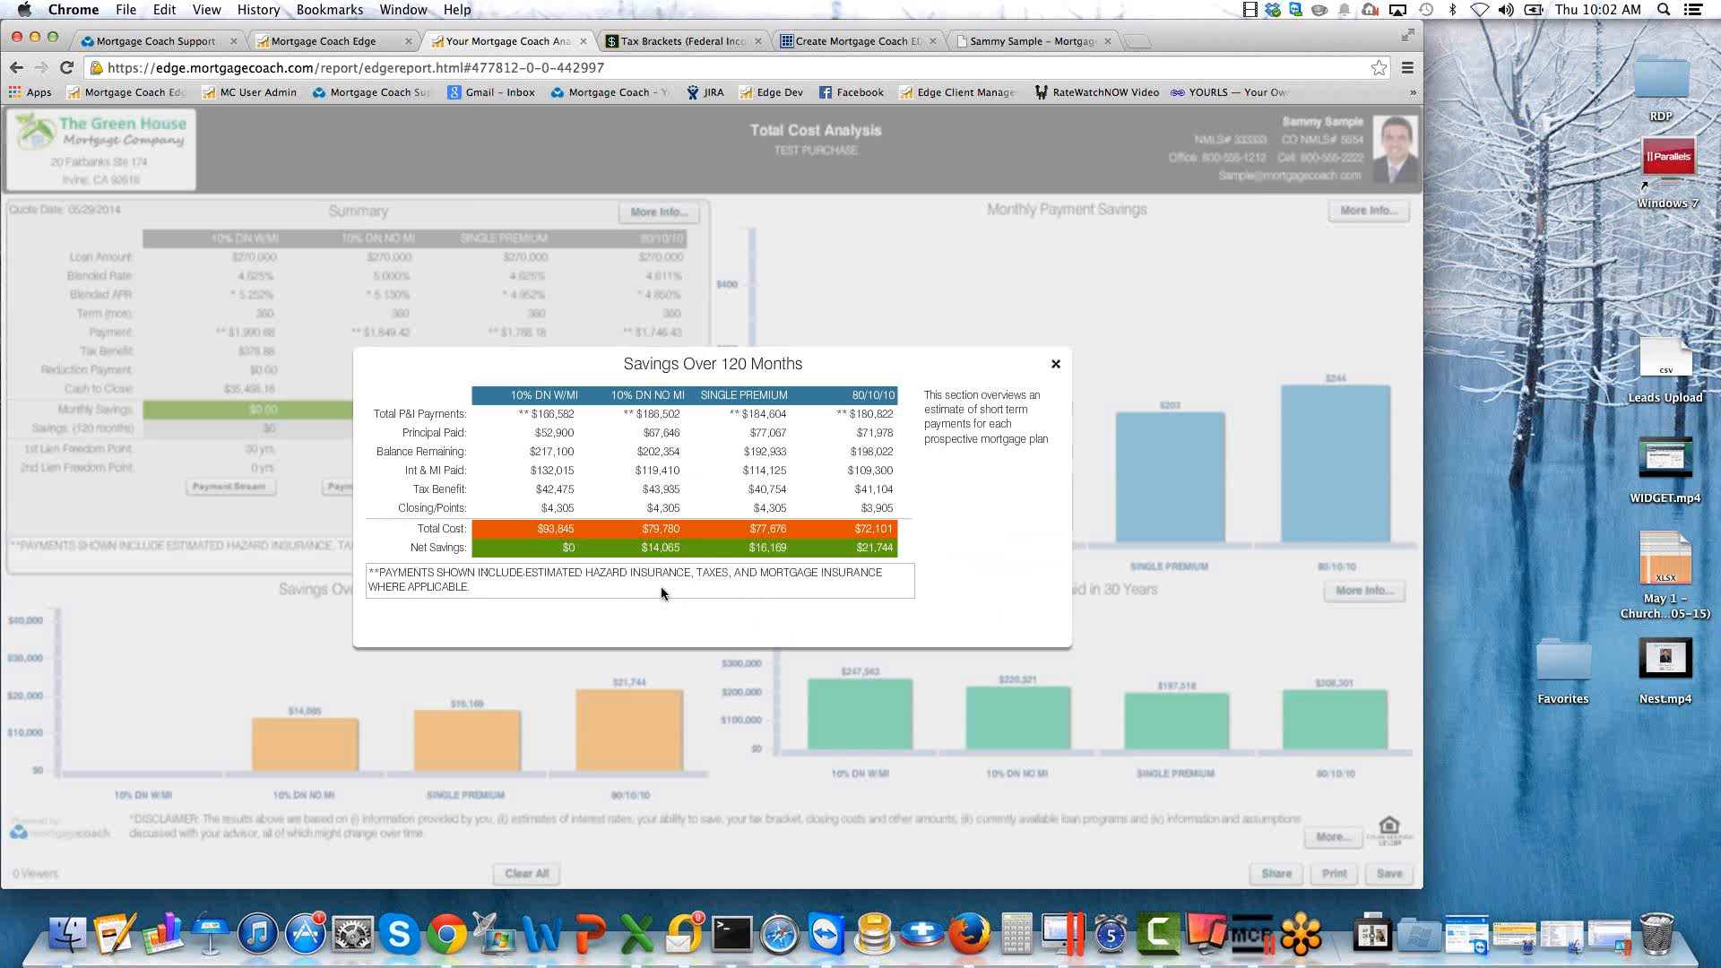
left_click(559, 472)
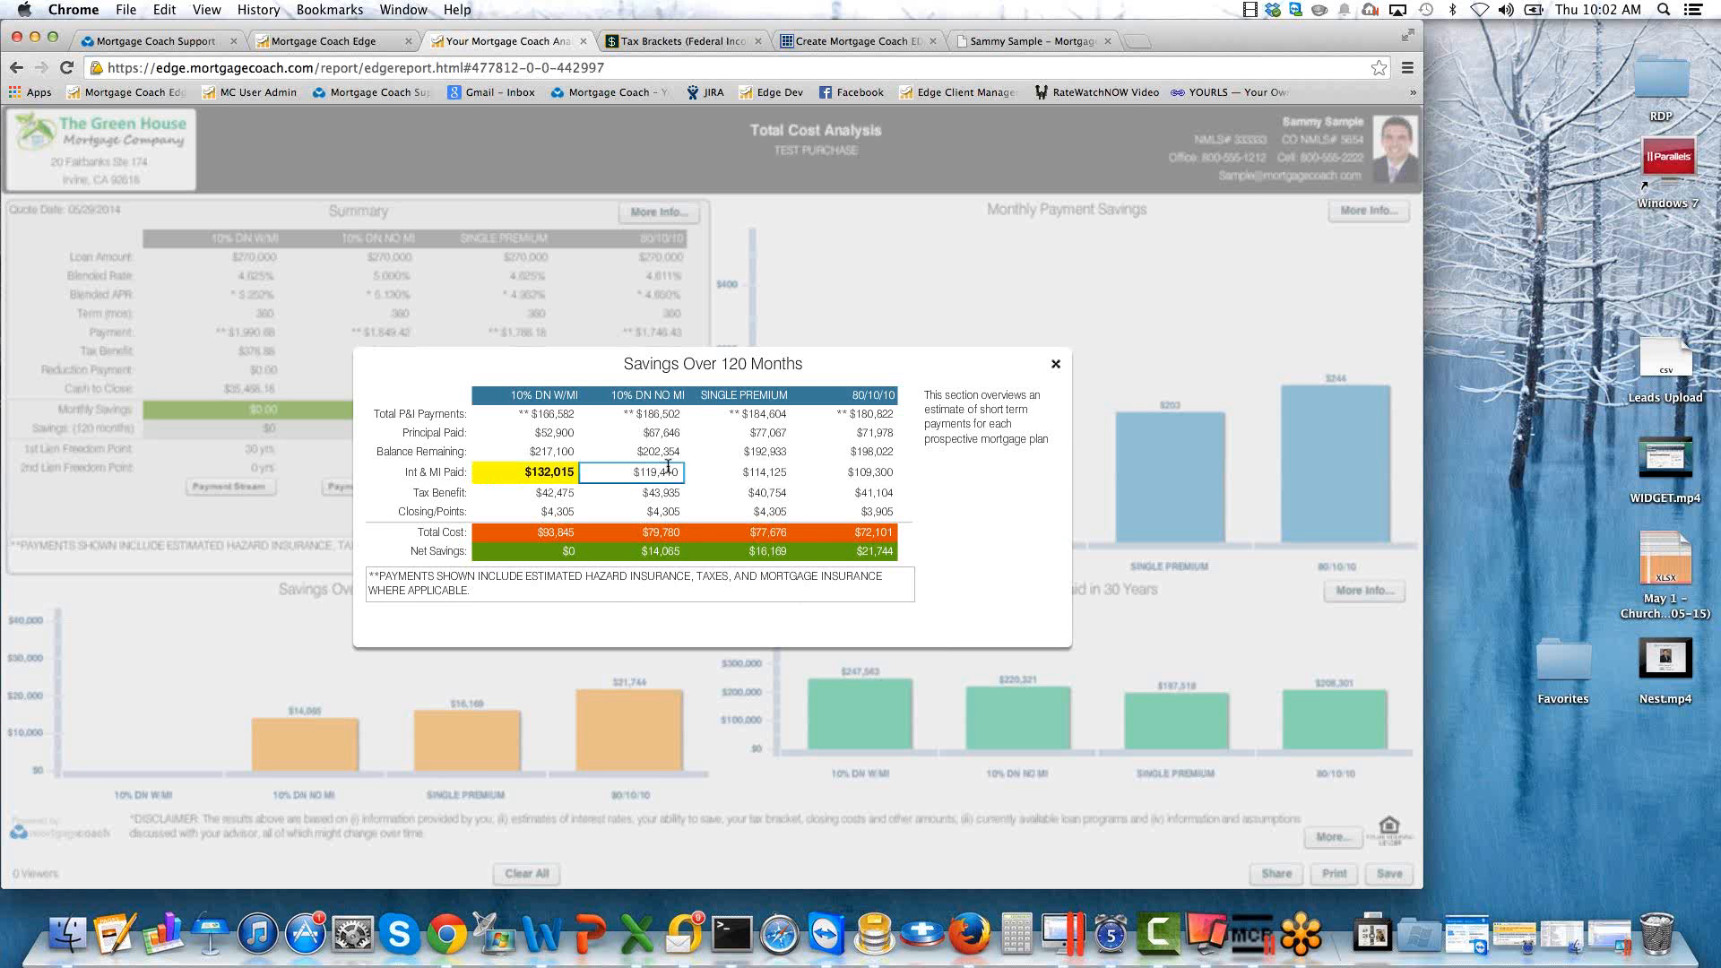
left_click(650, 472)
left_click(771, 470)
left_click(875, 472)
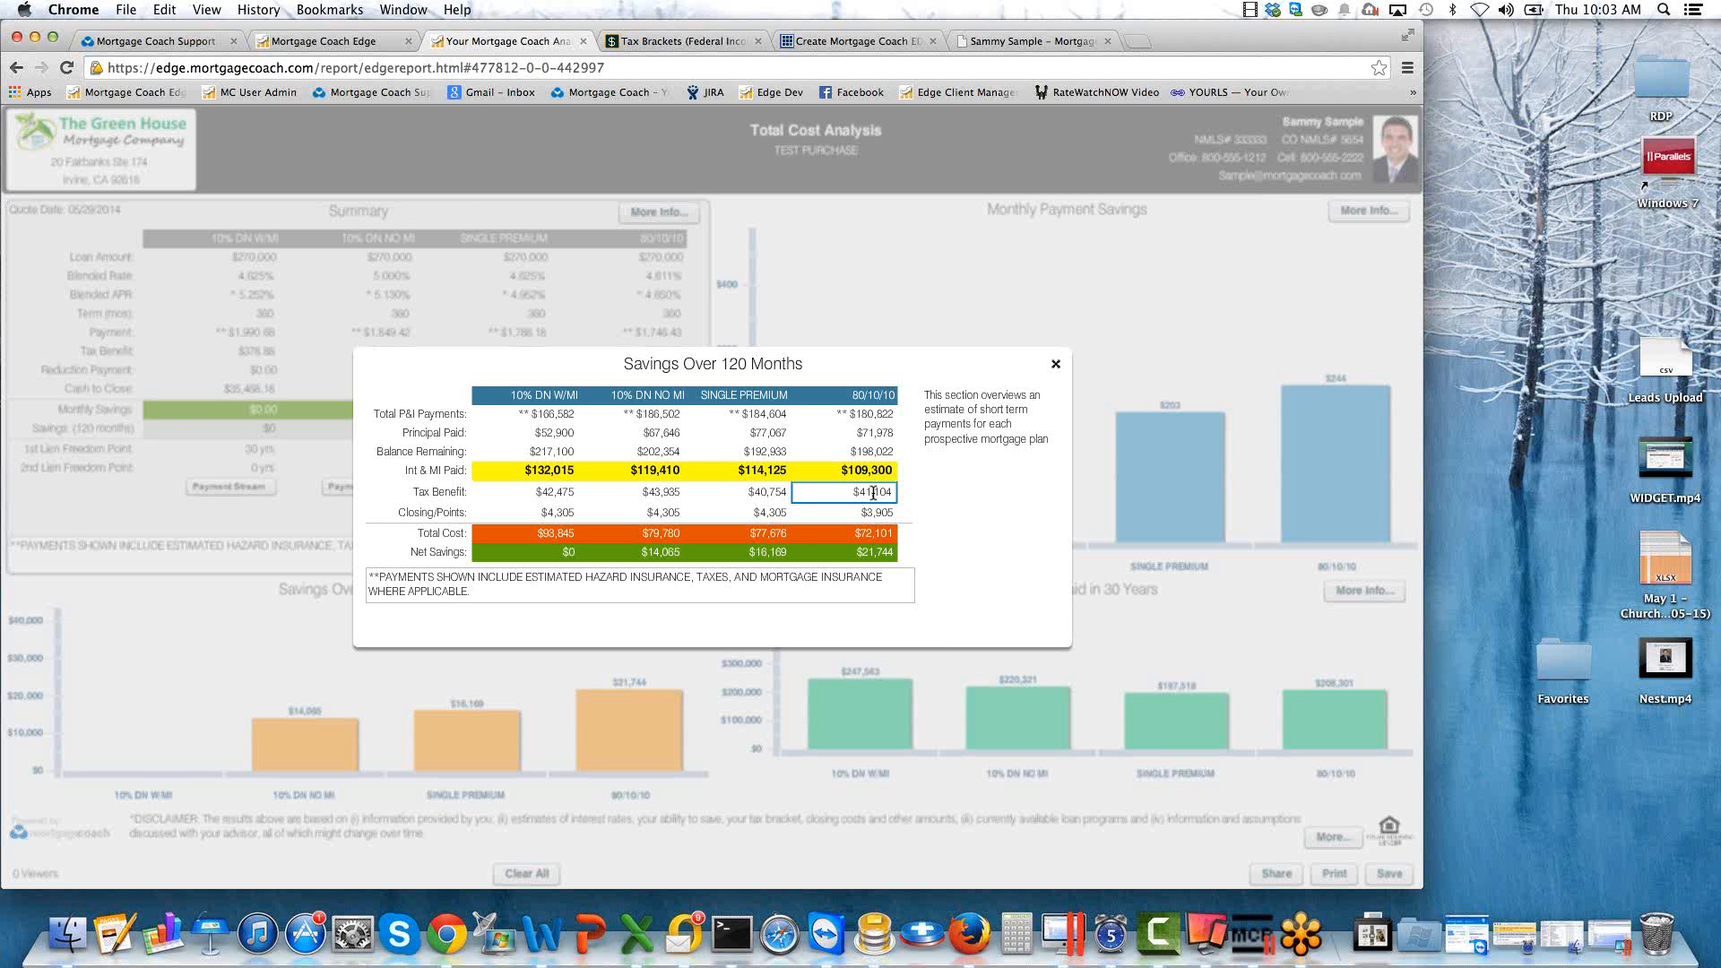
Highlight the 80/10/10 product's tax benefit, closing/points and total cost in the 120-month savings details.
left_click(873, 493)
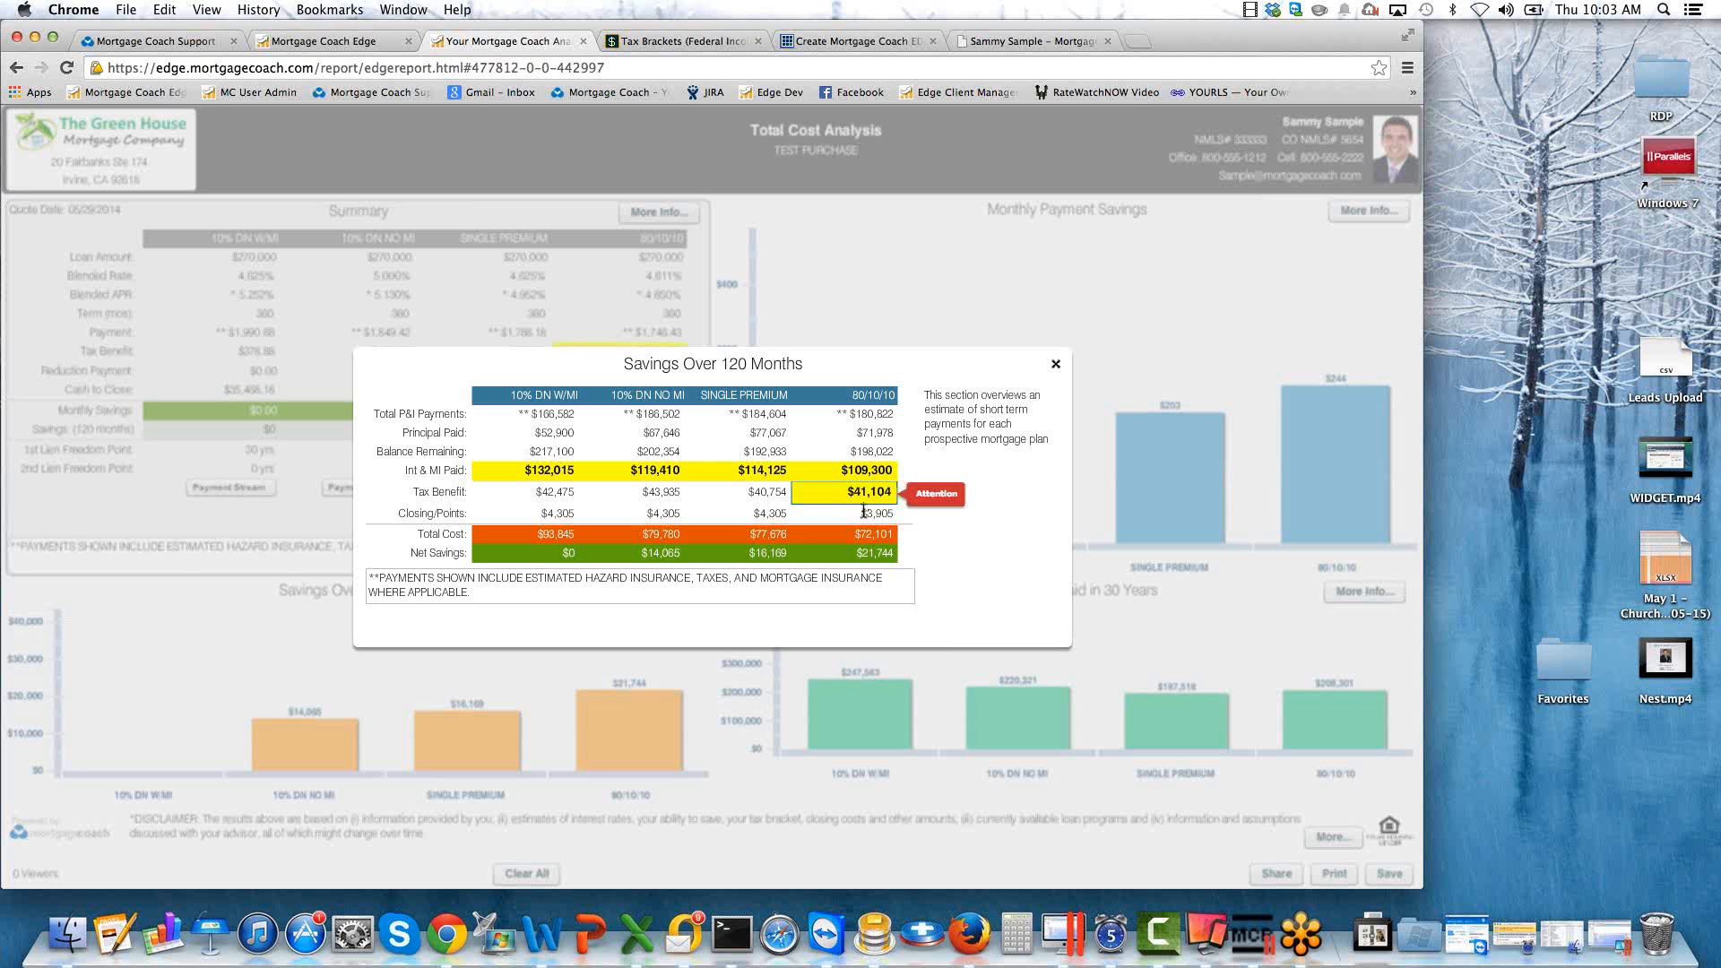
left_click(877, 511)
left_click(878, 512)
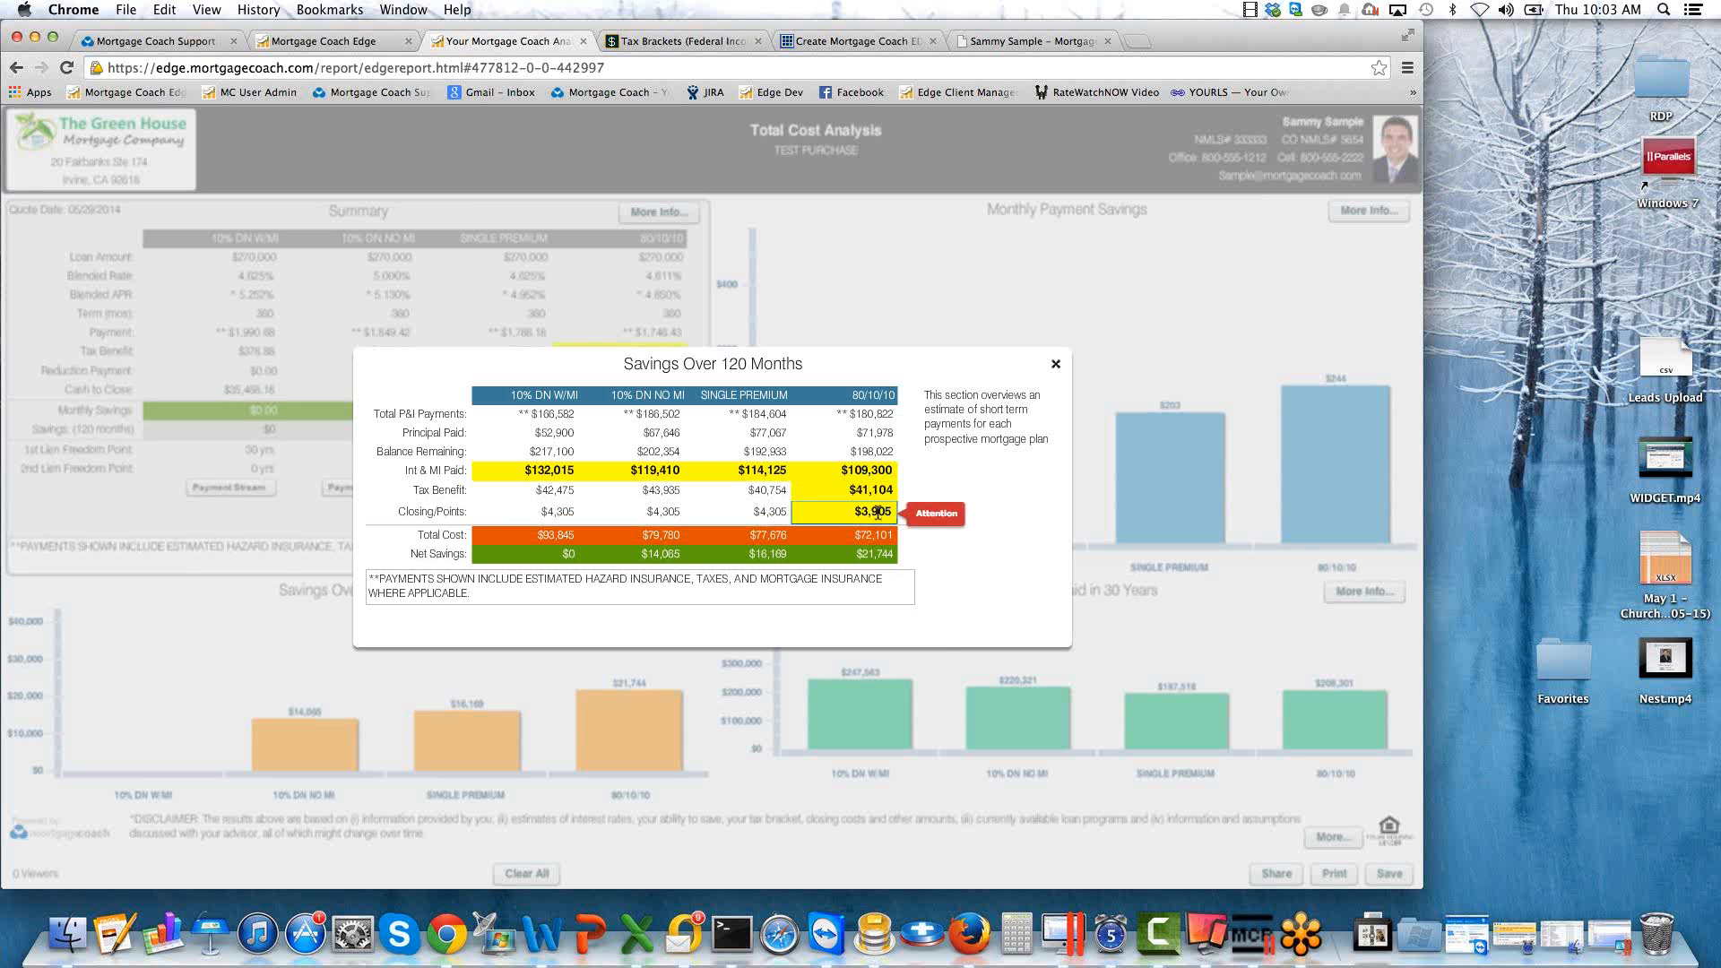
left_click(866, 535)
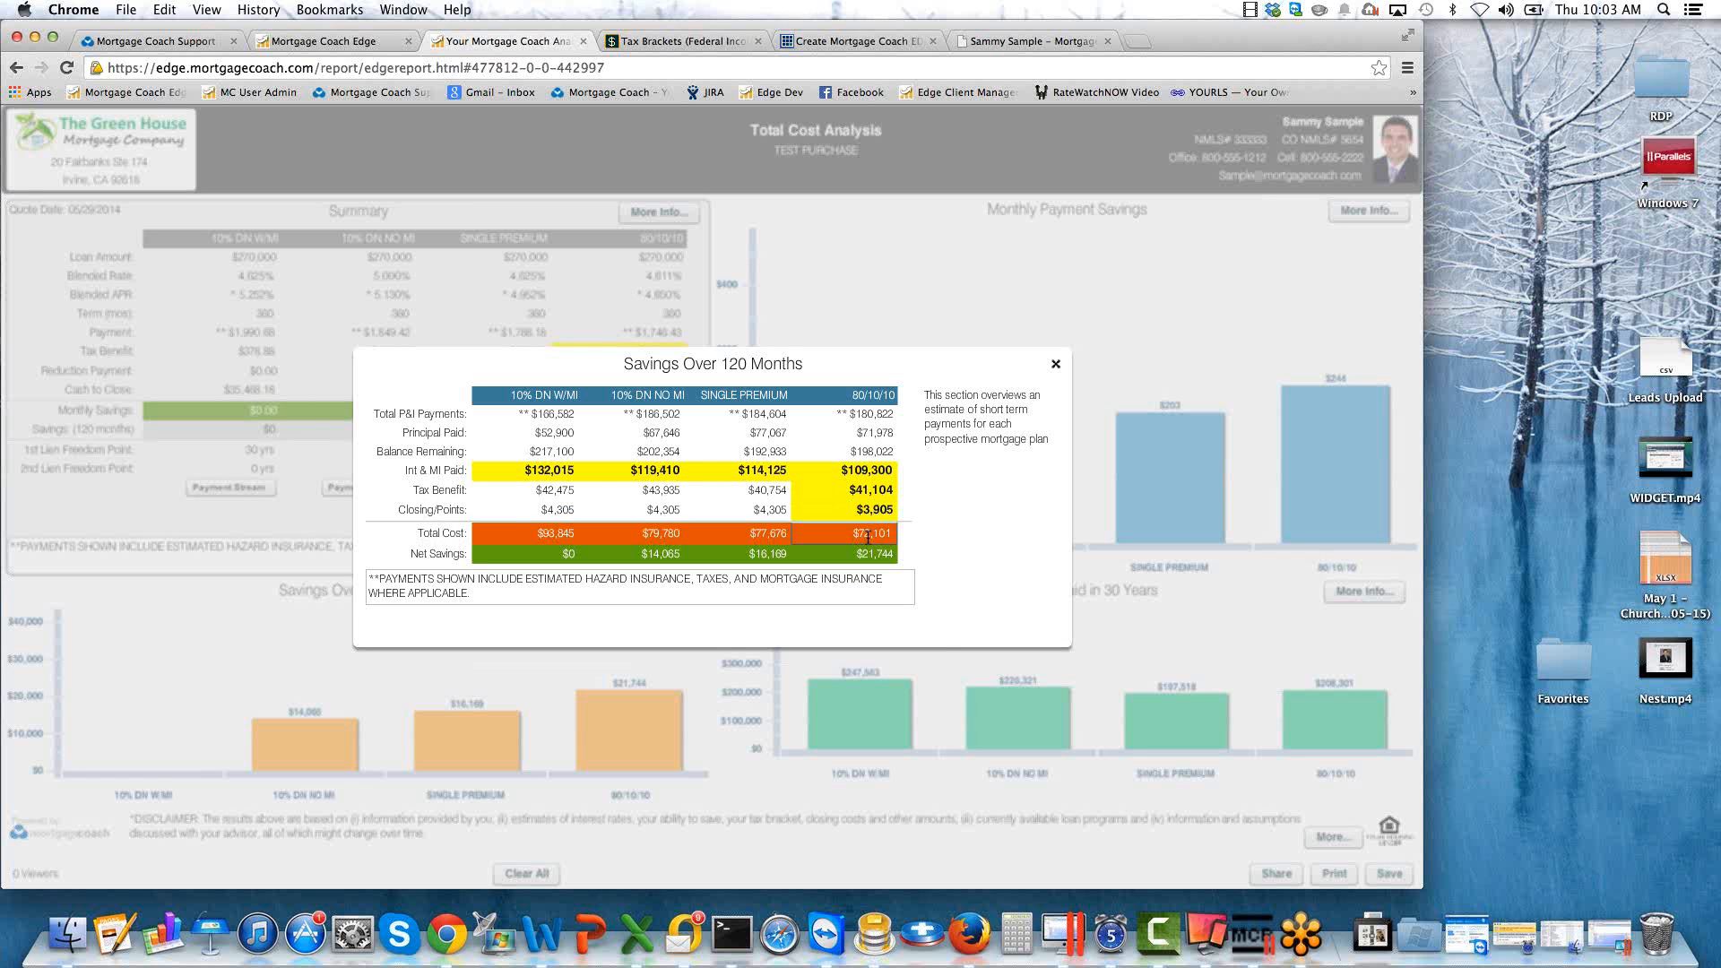
Highlight the 120-month total costs of the single premium, 10% down no MI and 10% down with MI products, and close the details.
left_click(763, 482)
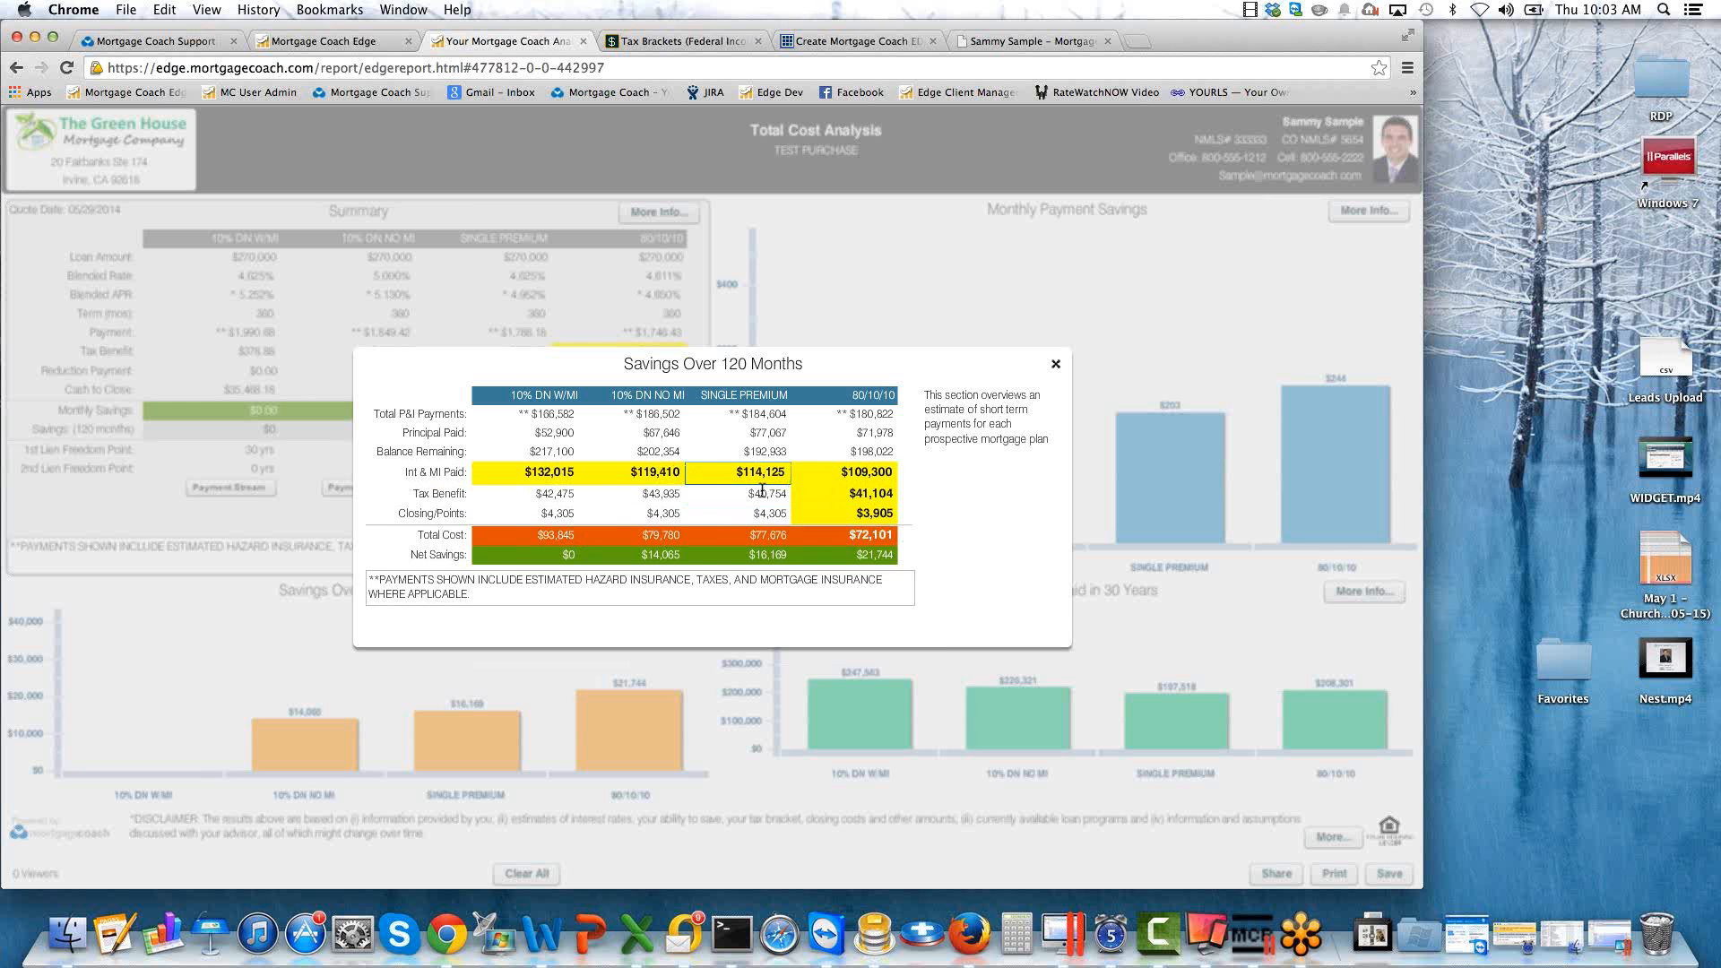
left_click(757, 474)
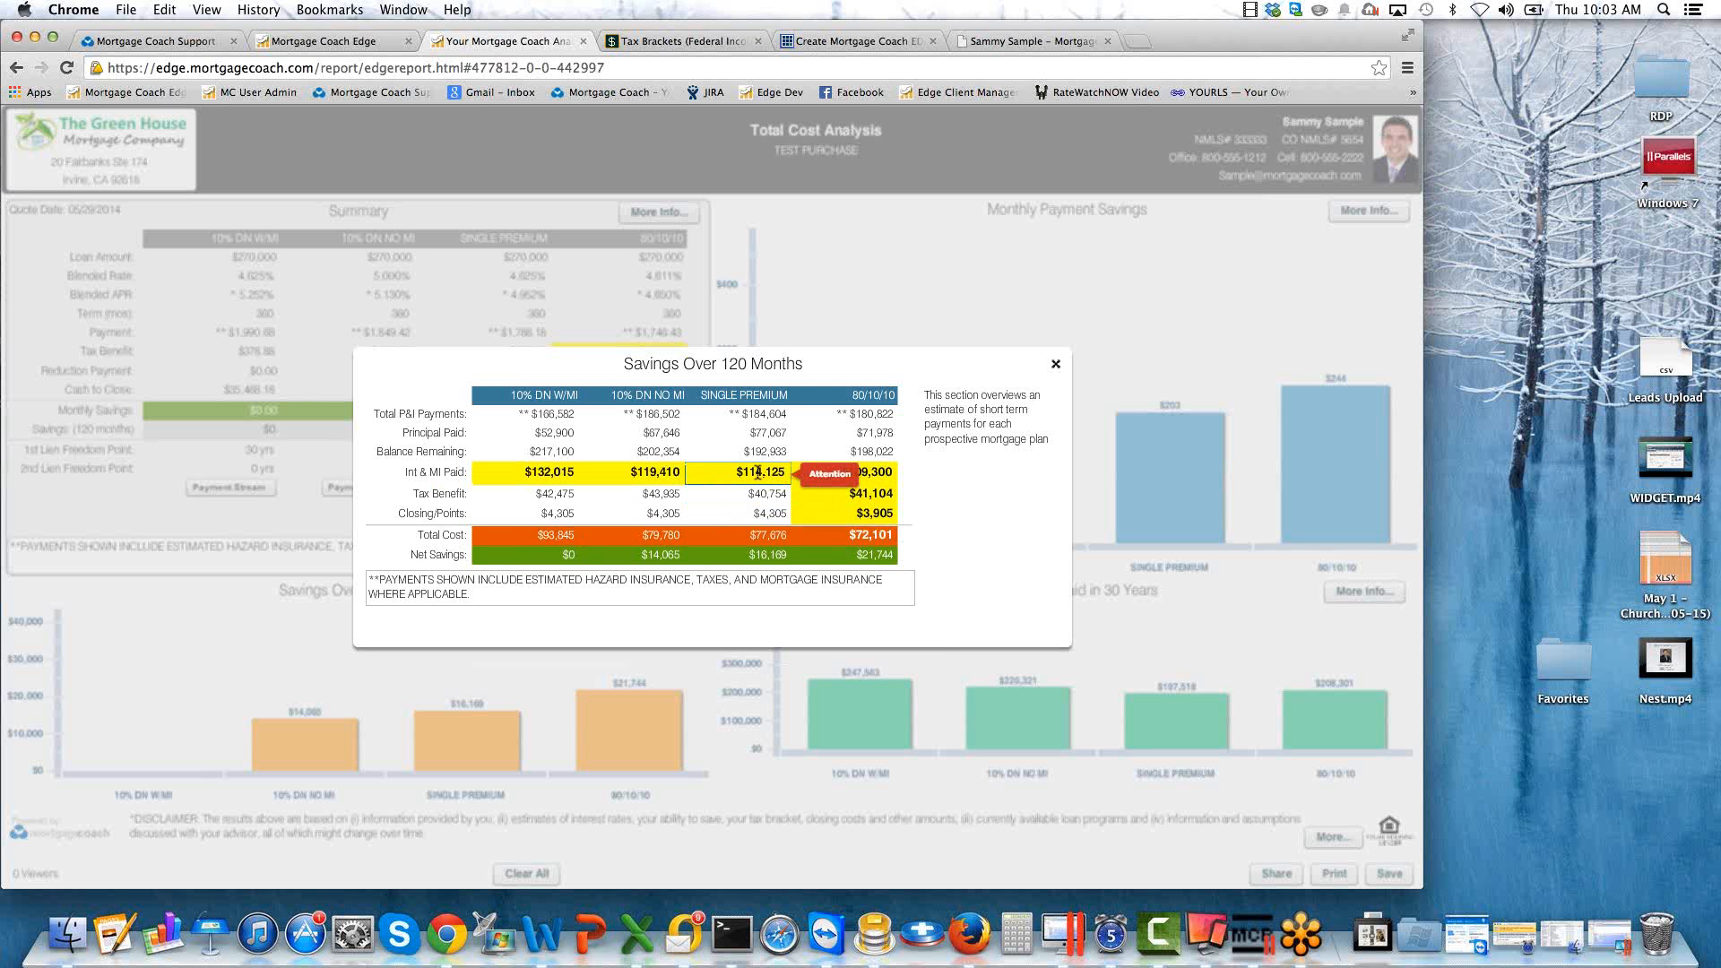
left_click(762, 492)
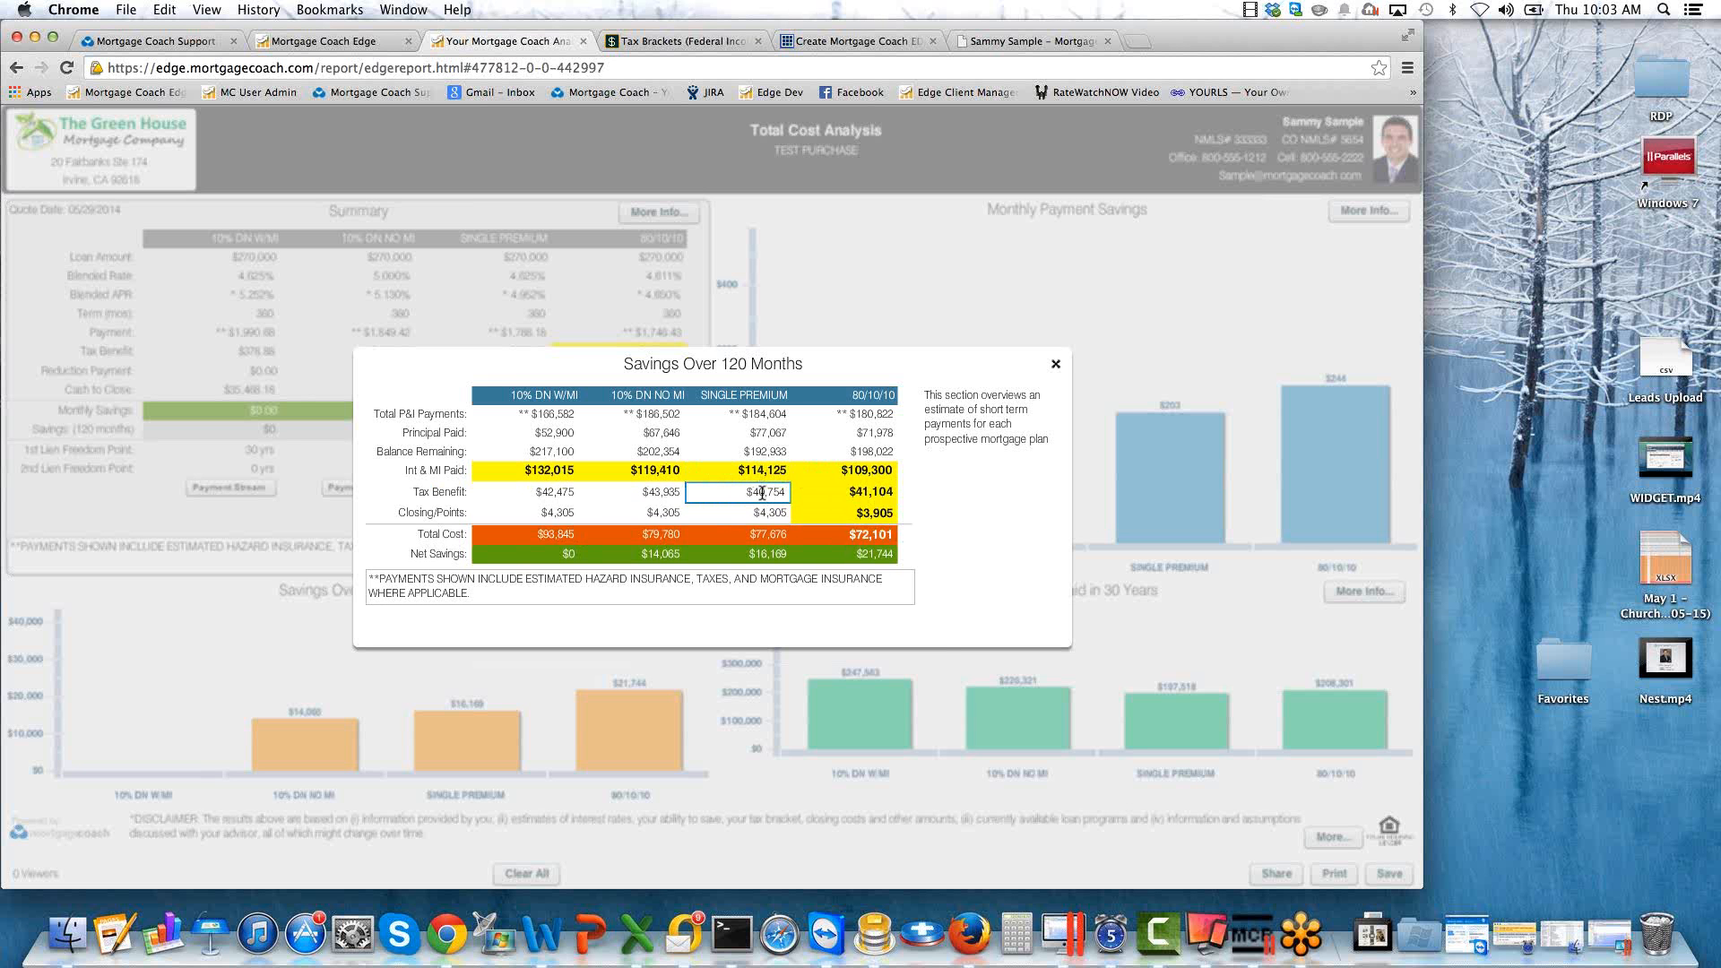
left_click(762, 512)
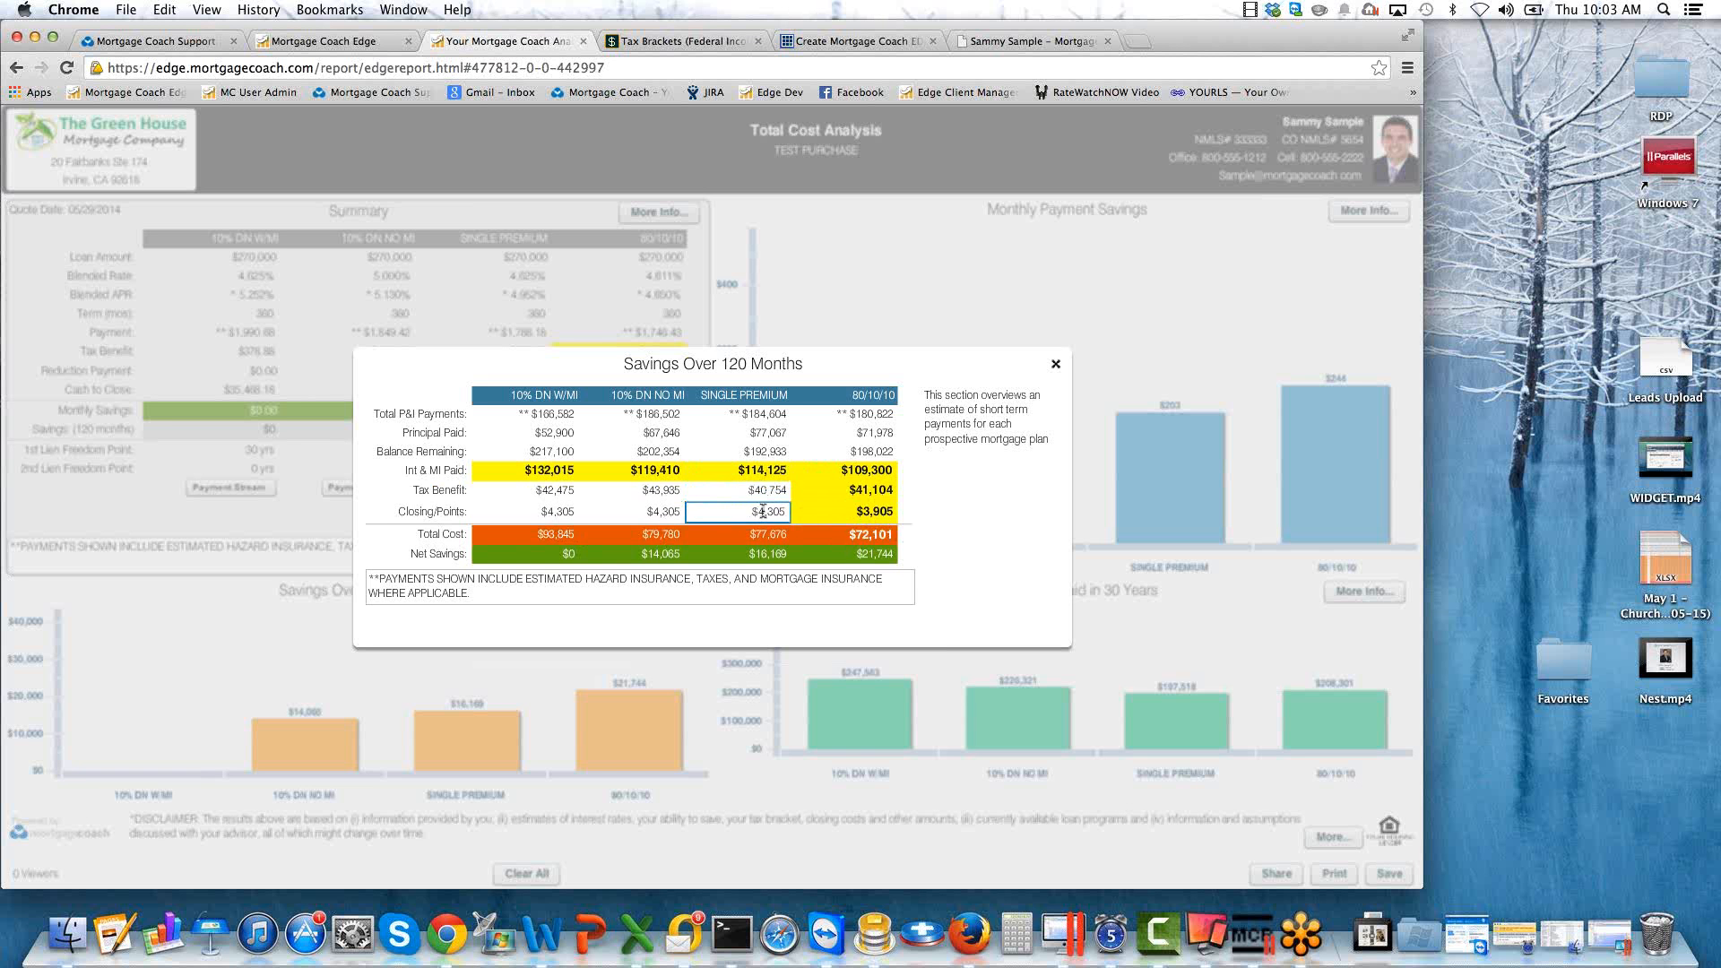
left_click(761, 534)
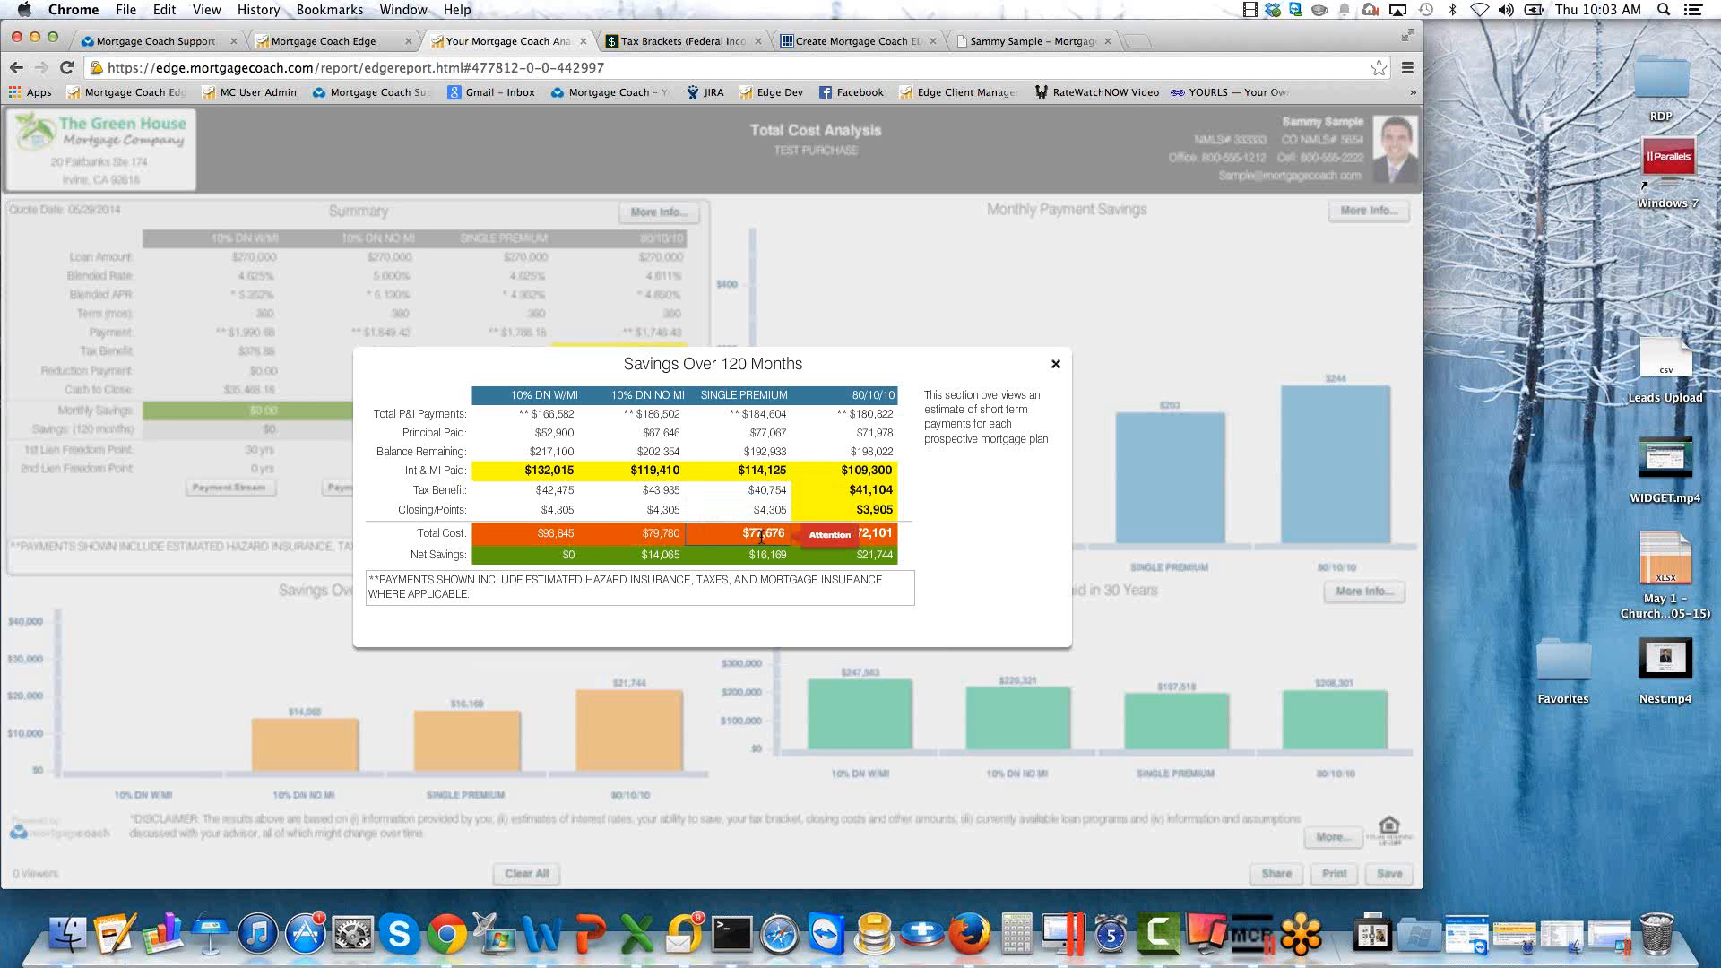
left_click(664, 535)
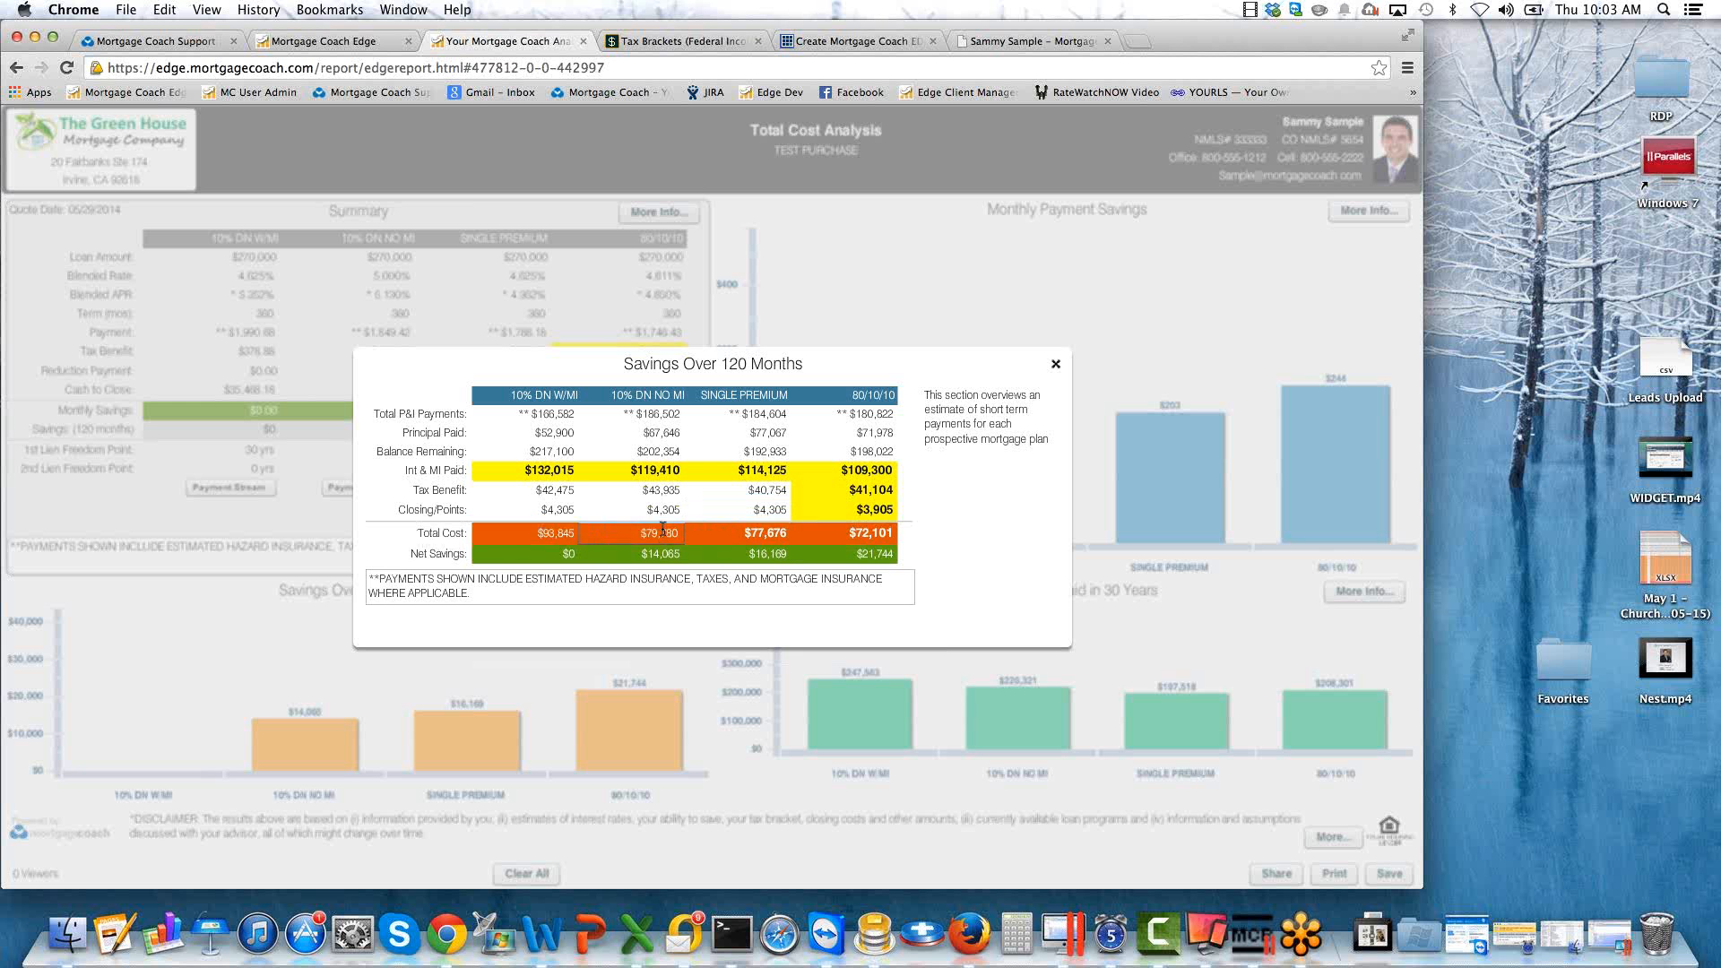
left_click(562, 533)
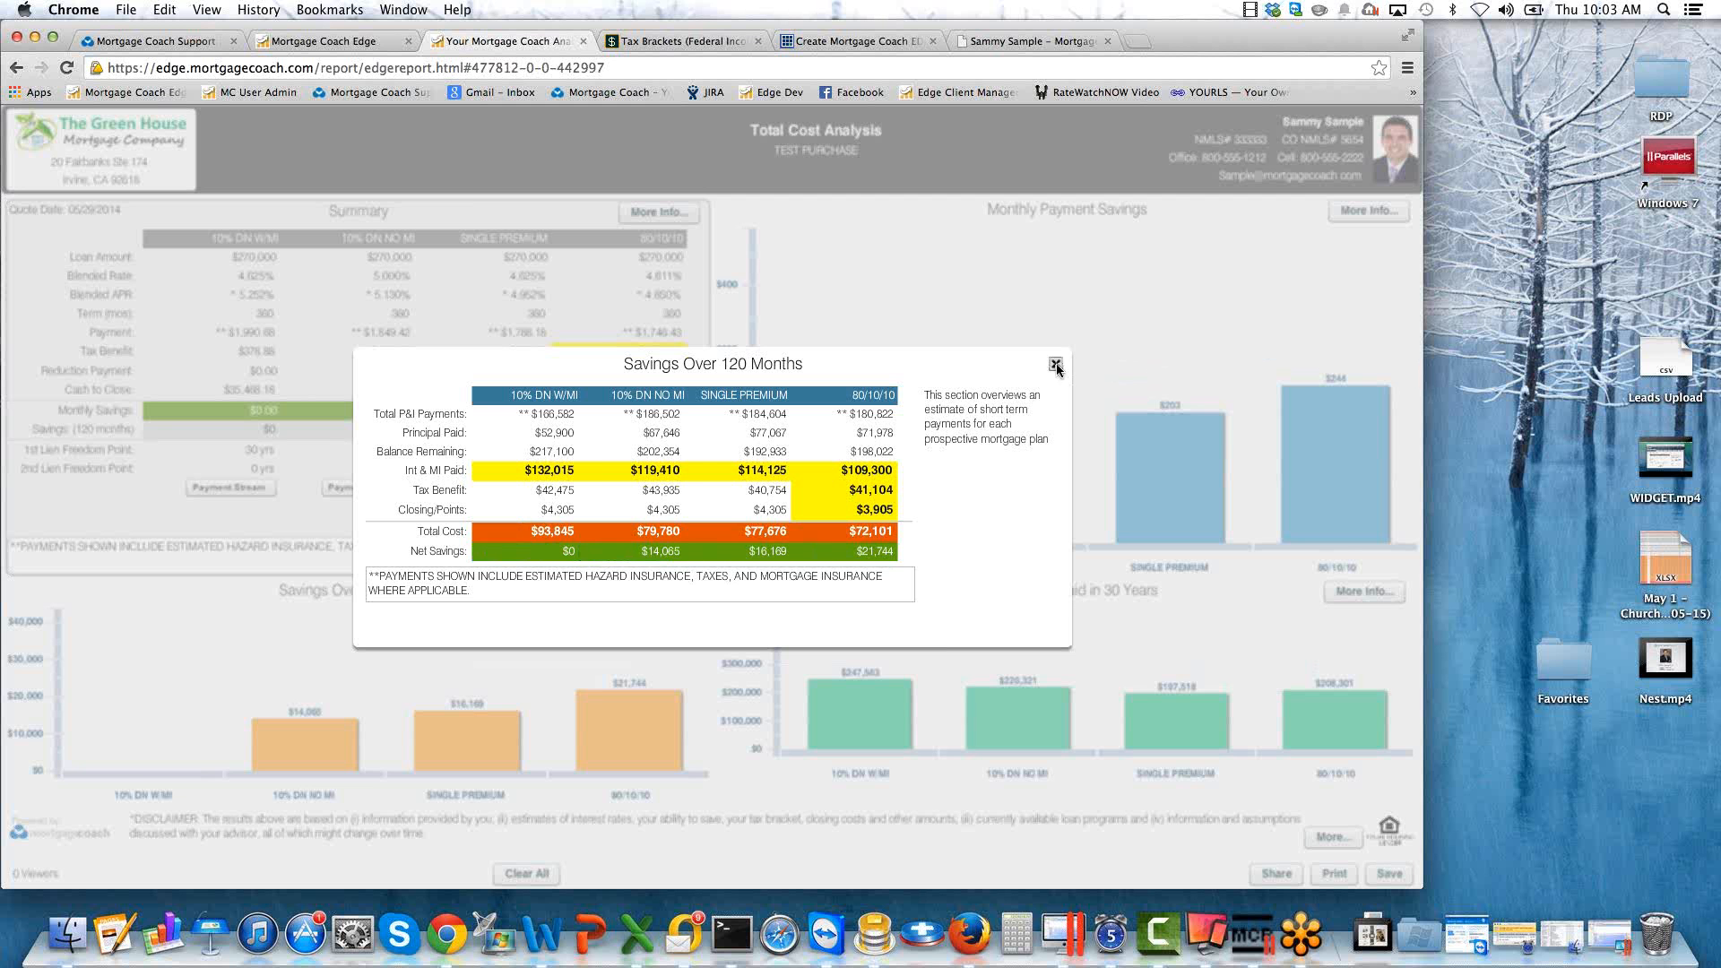
left_click(1055, 365)
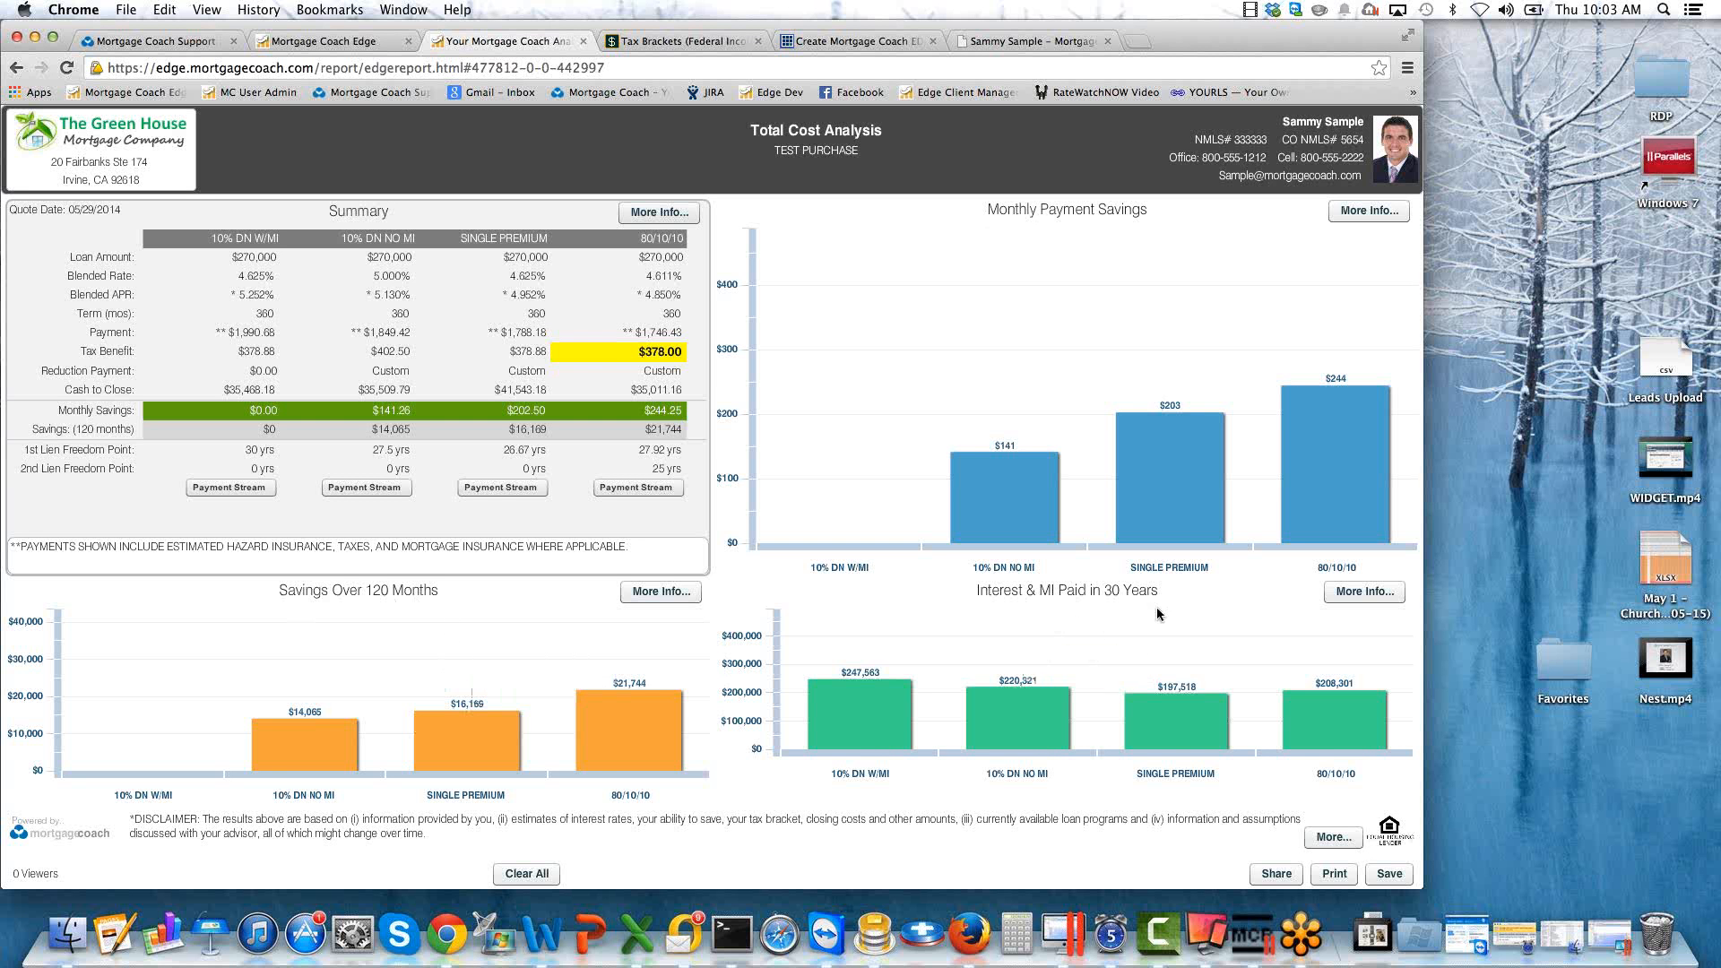
Open the 30-year interest and MI details, highlight the total reduction of the three products that have one, and close the details.
left_click(1371, 592)
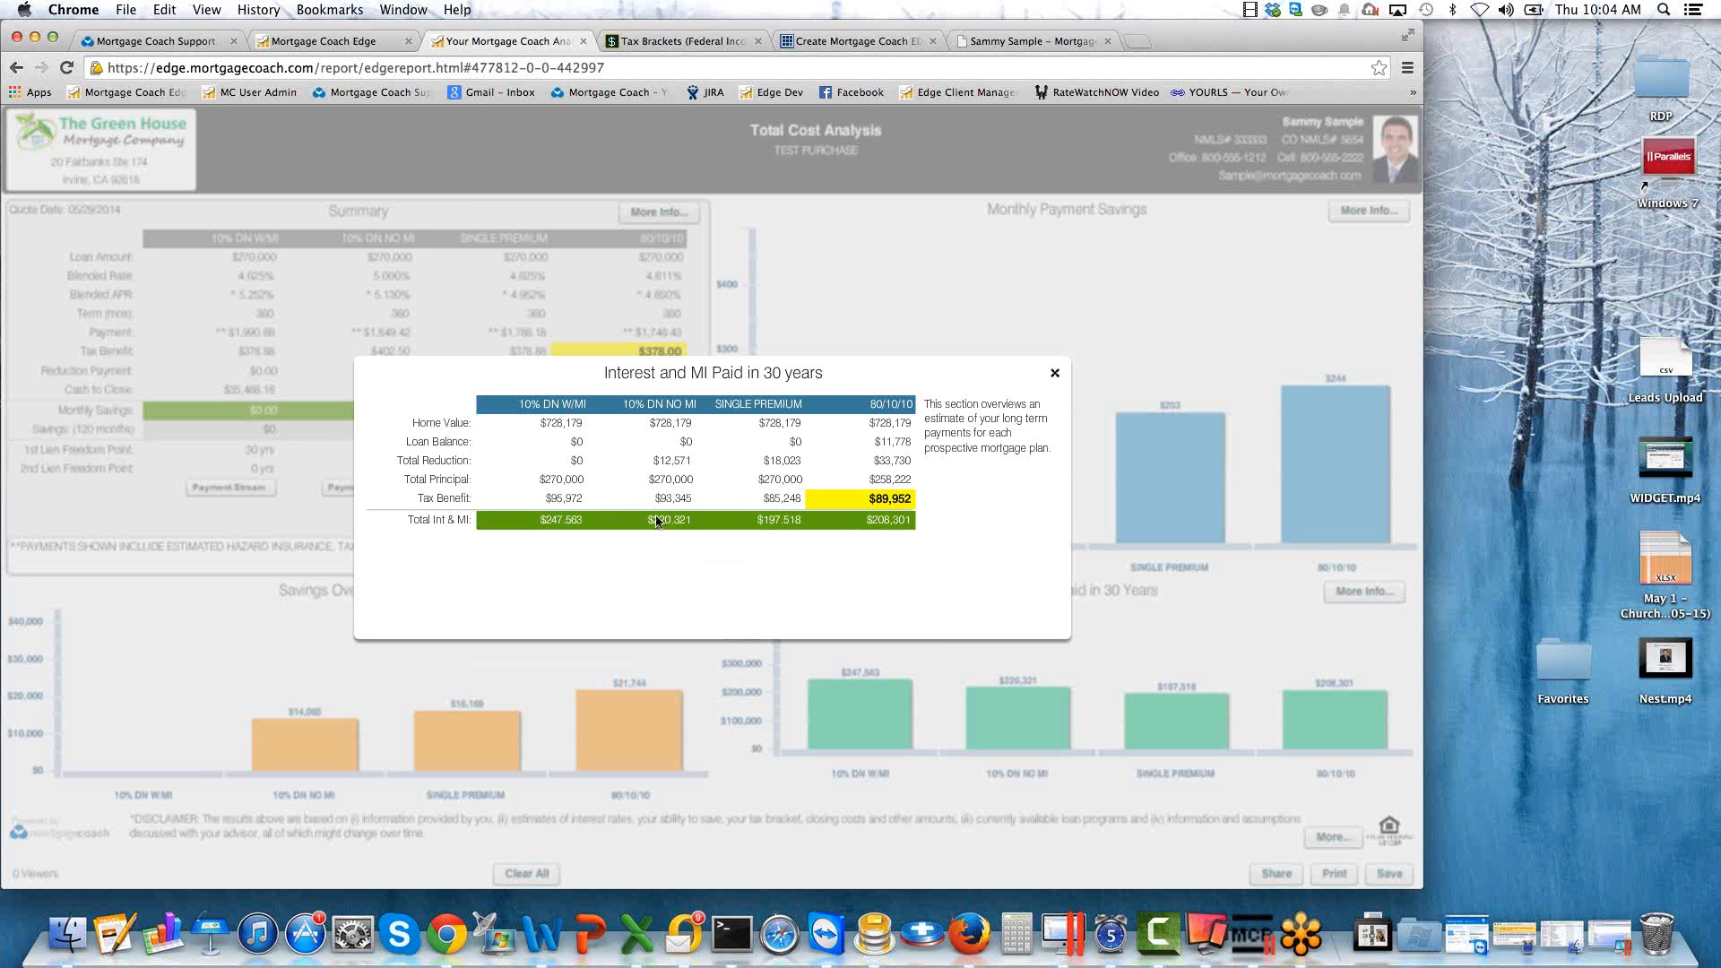
left_click(668, 480)
left_click(672, 461)
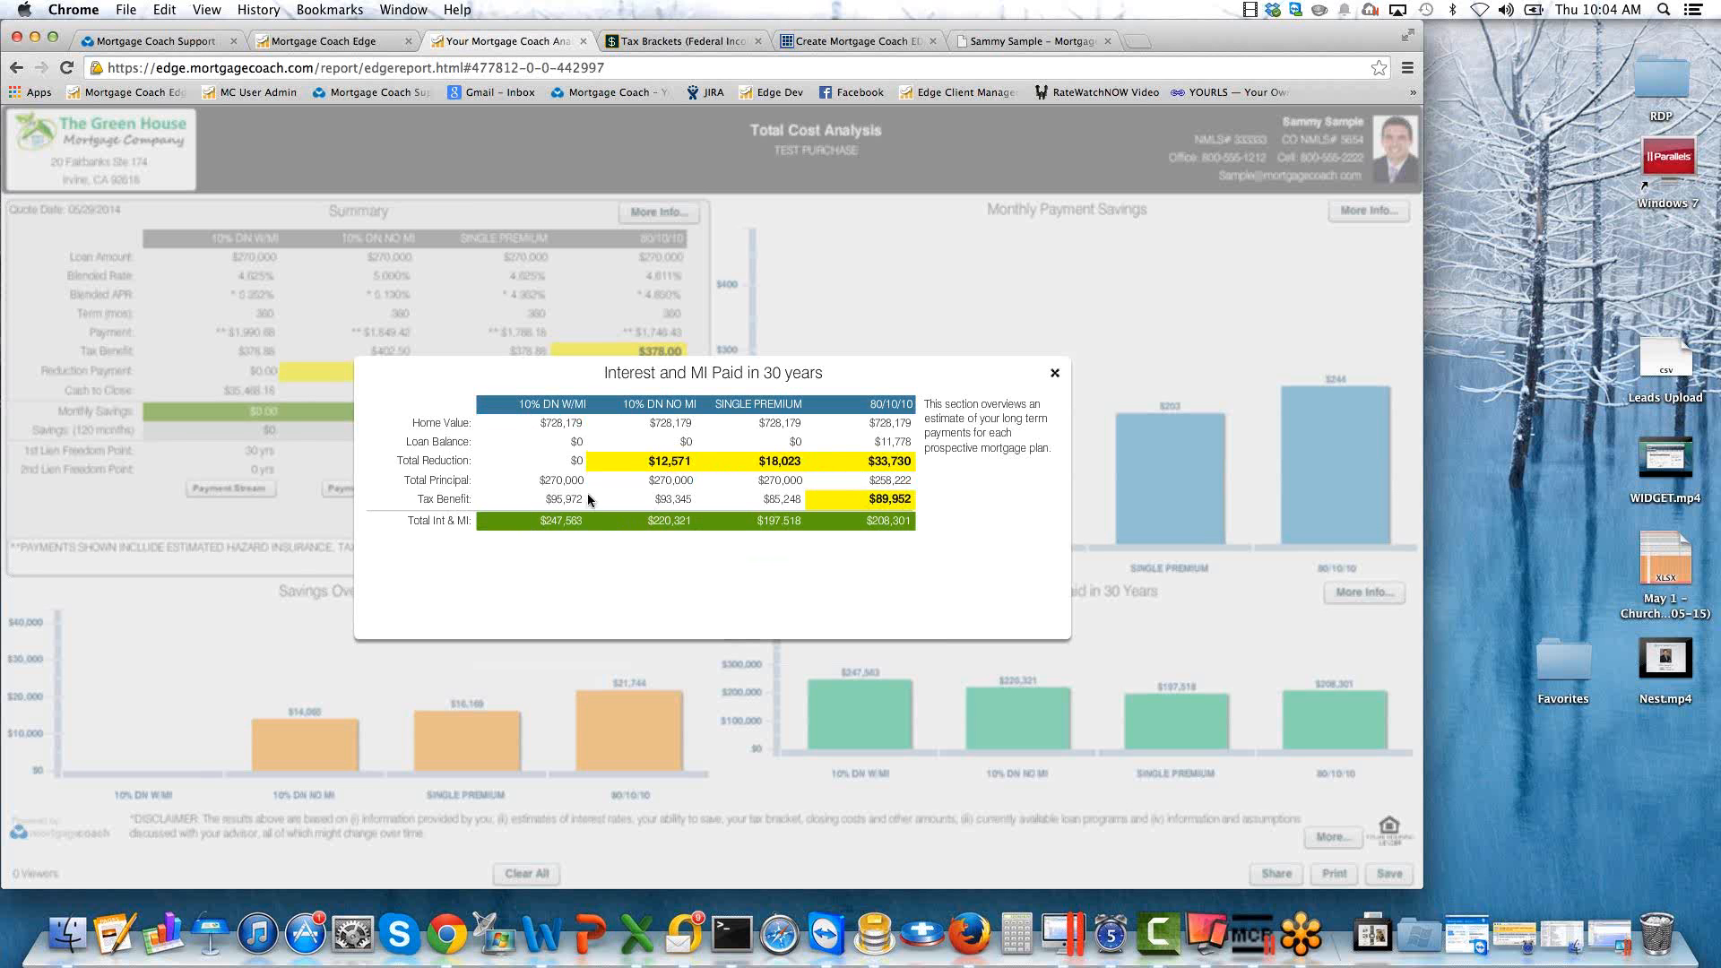
left_click(1054, 373)
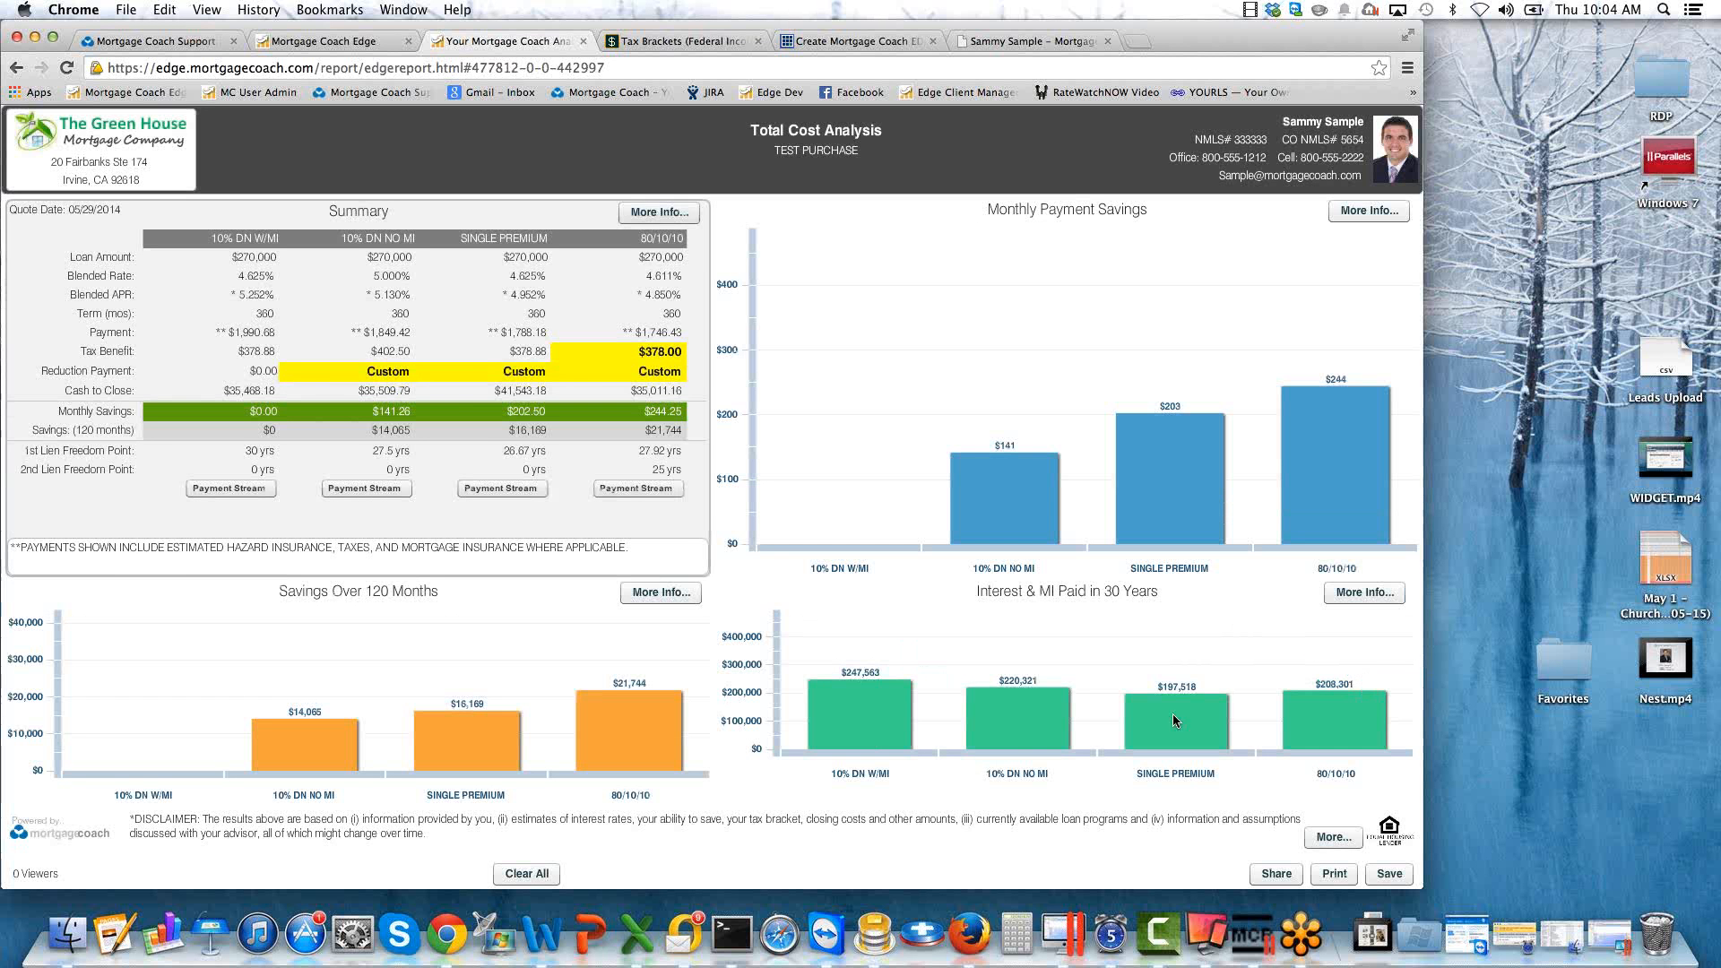
Compare the single premium and 80/10/10 products in the 30-year interest and MI and monthly payment savings charts.
mouse_move(1158, 729)
mouse_move(1321, 707)
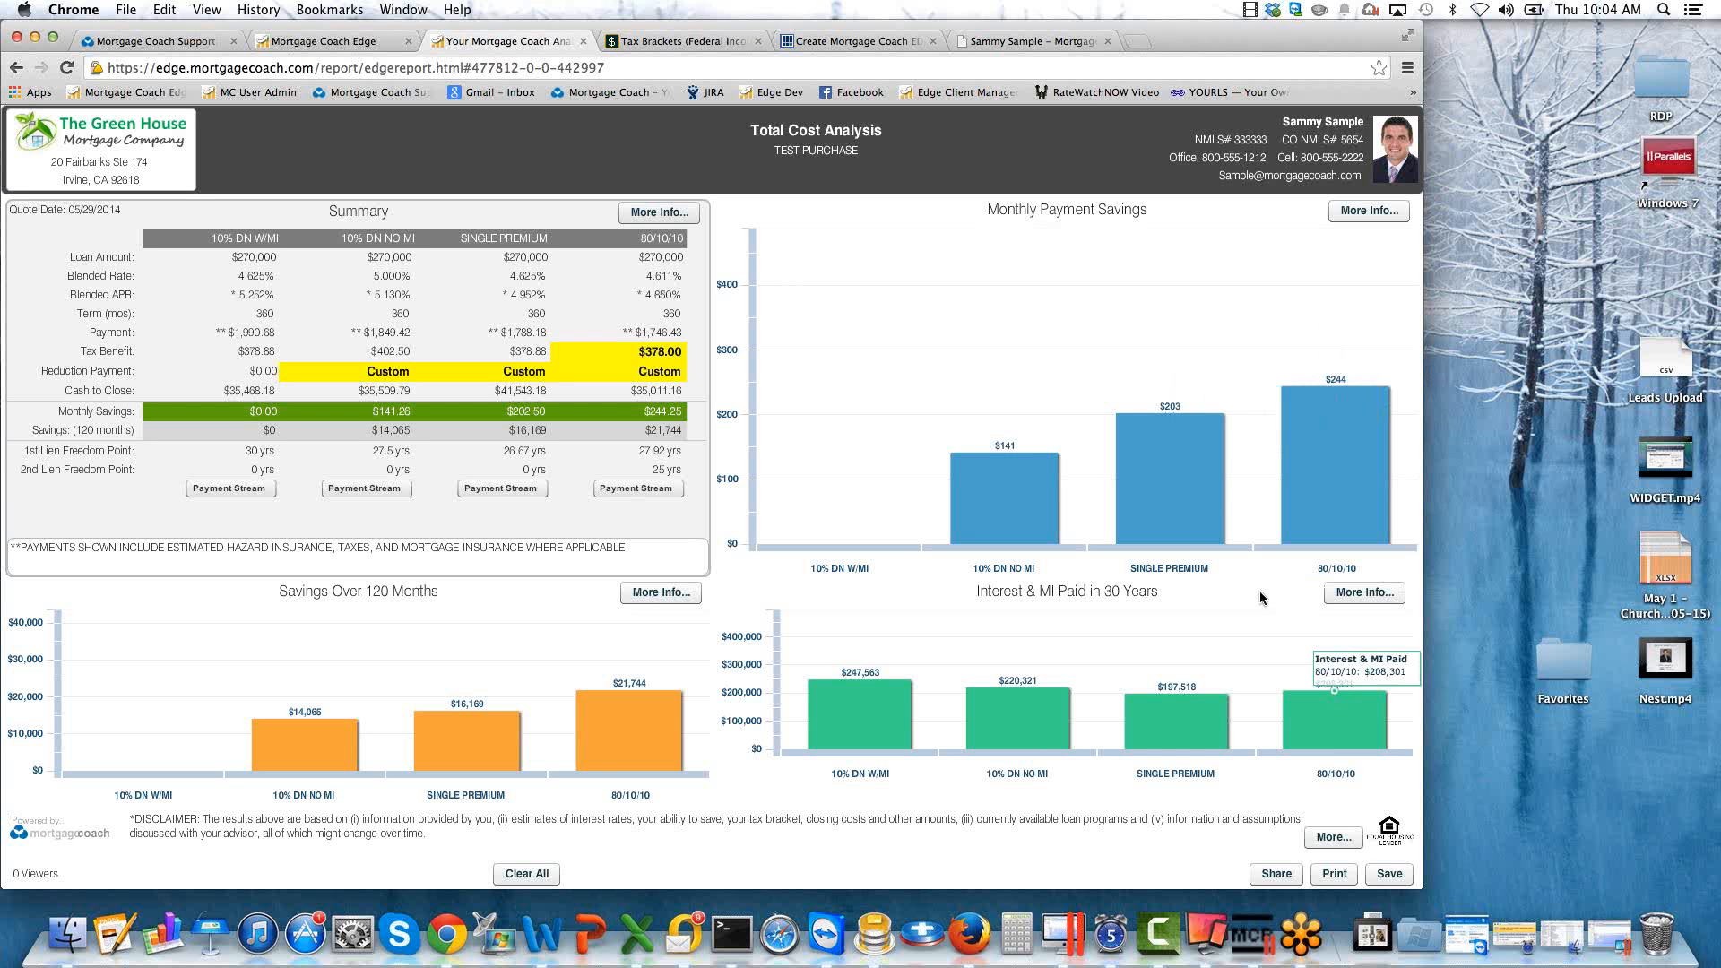
mouse_move(1176, 511)
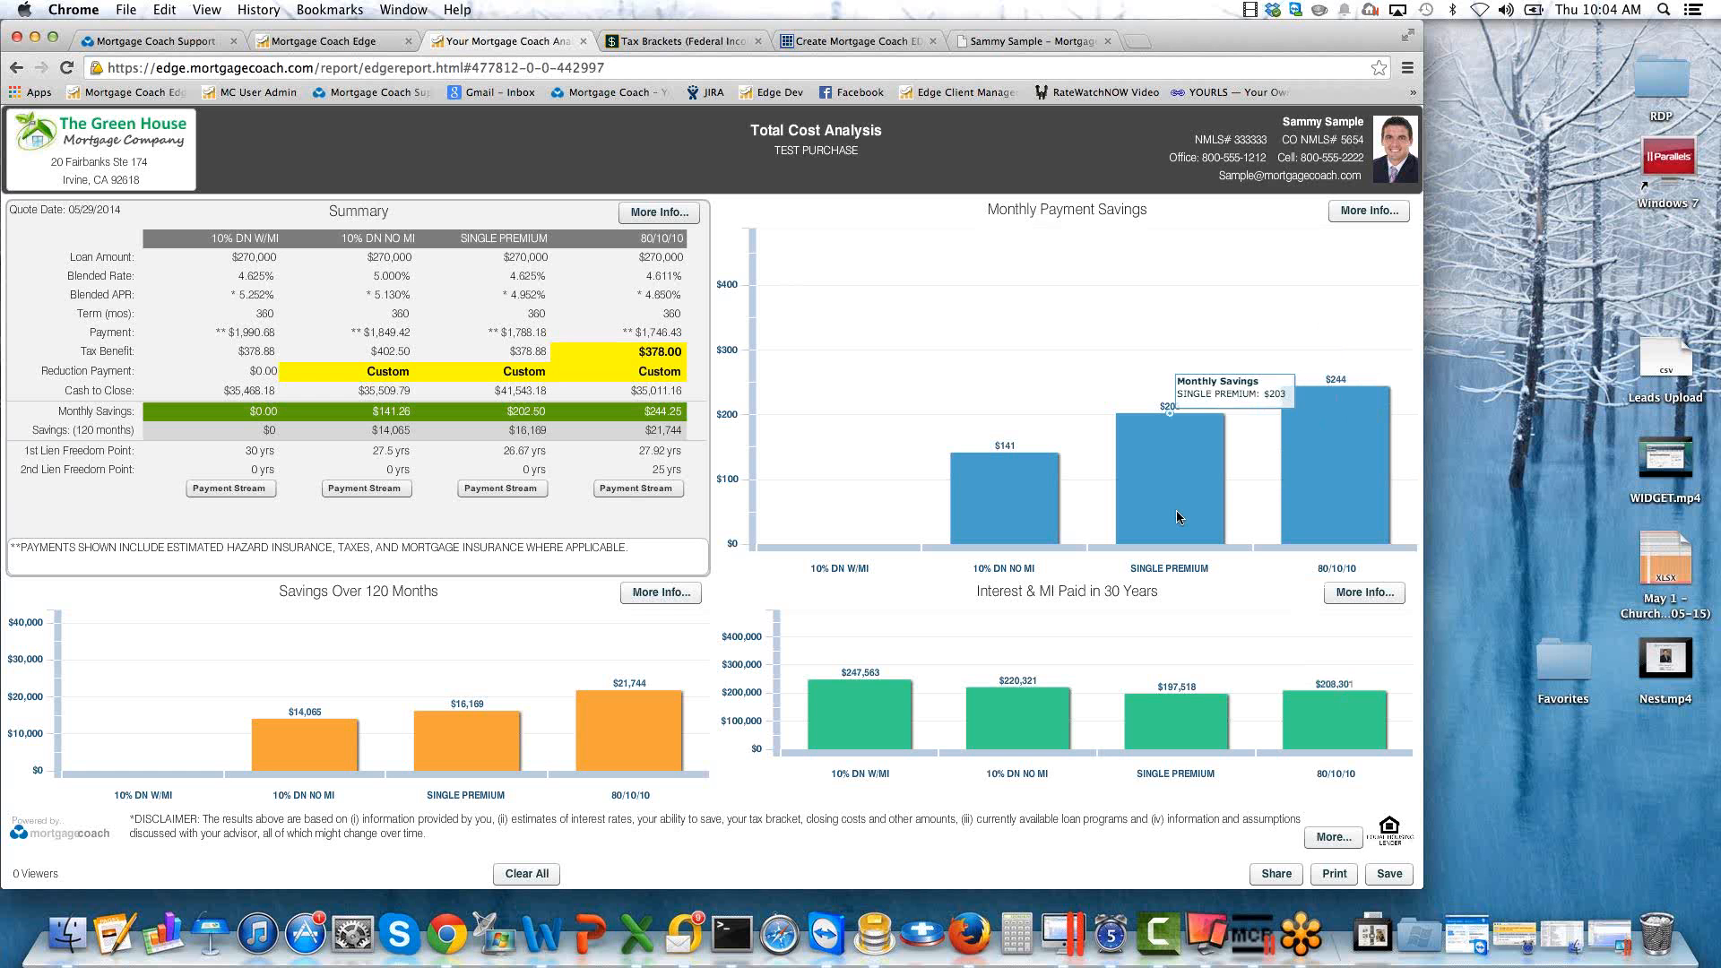
mouse_move(1333, 384)
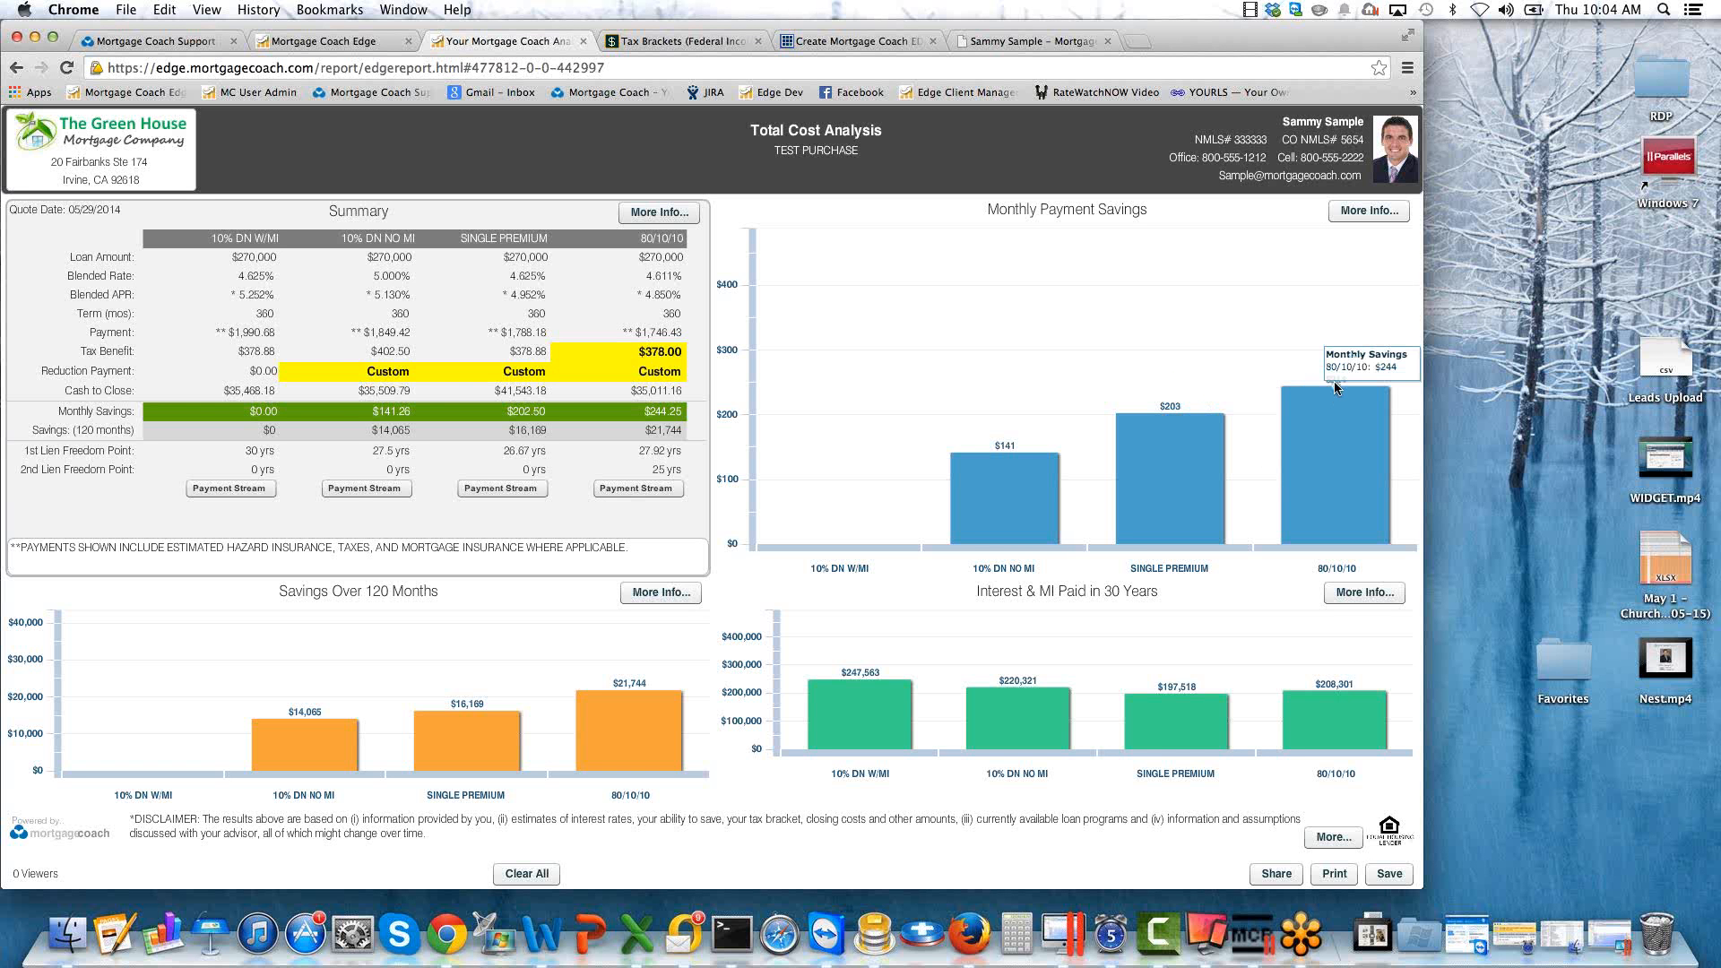